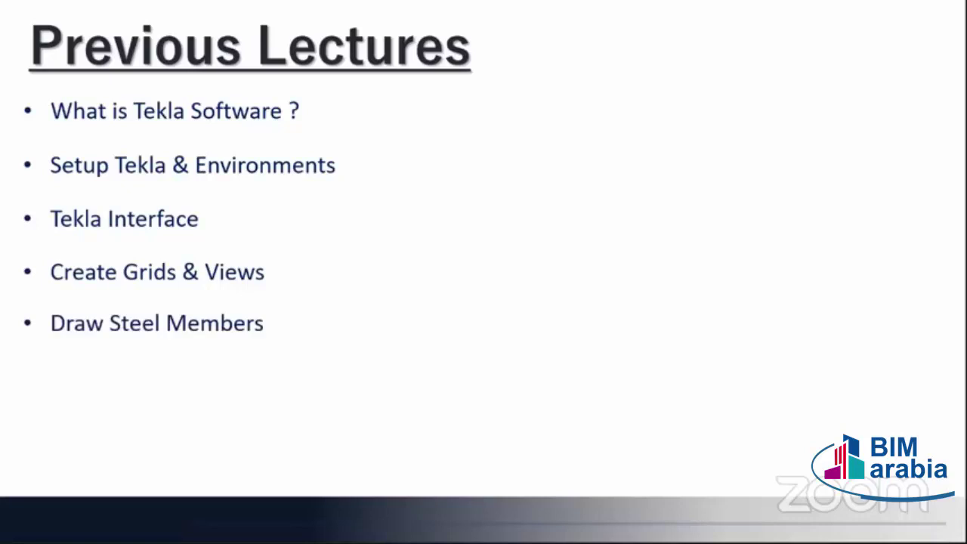
# - Build the Bolts & Welds, Steel Connections, Phasing and View Settings bullets, then advance to Contents
pyautogui.click(429, 205)
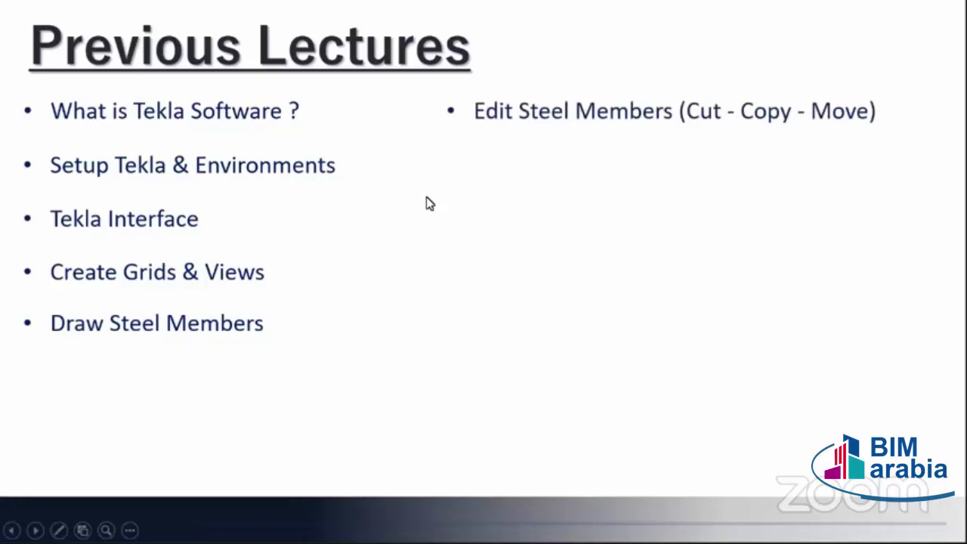
pyautogui.click(568, 181)
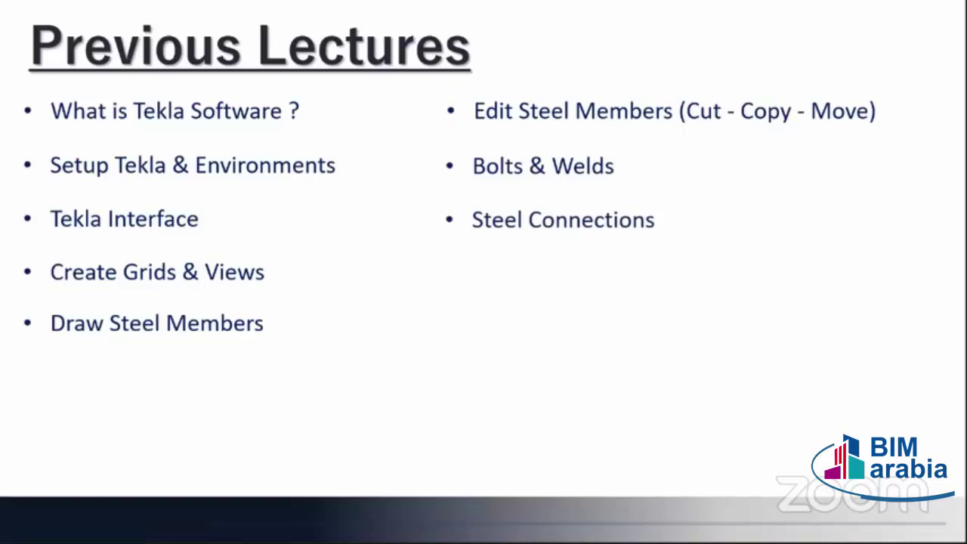
pyautogui.press('Right')
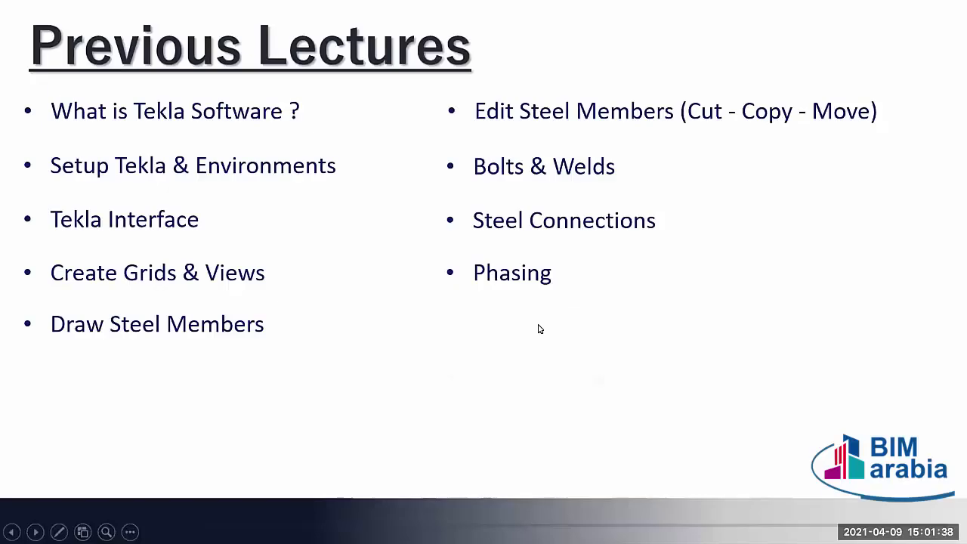
pyautogui.click(539, 329)
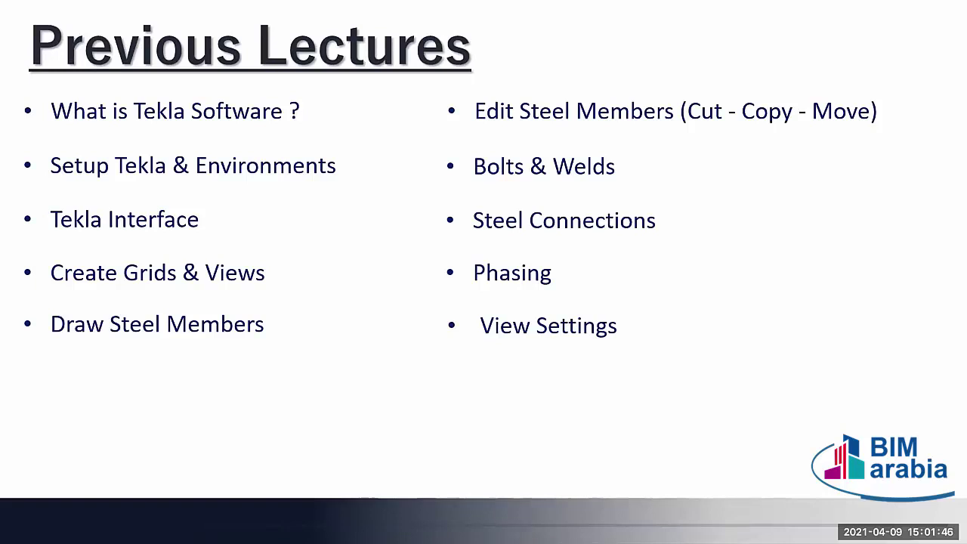
pyautogui.press('Right')
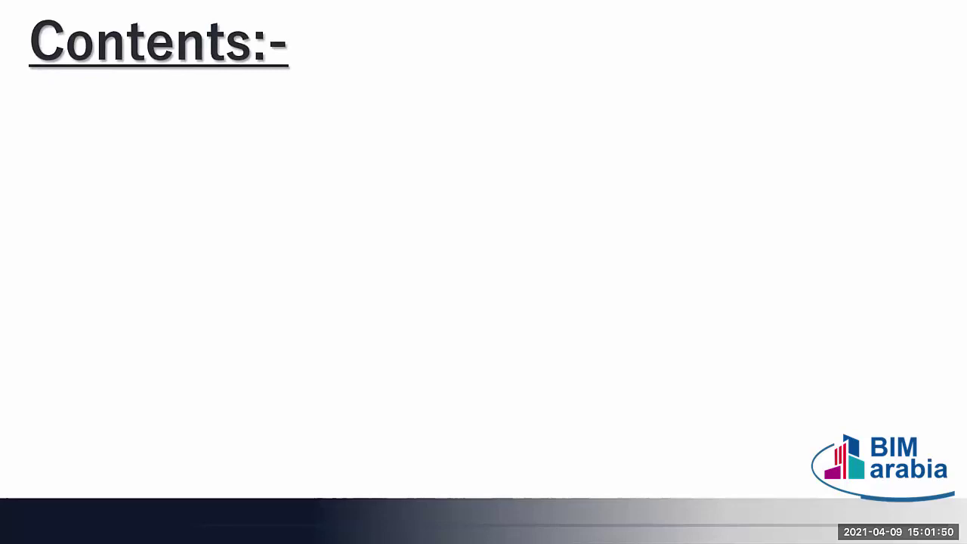
# - Animate in Filters & View Settings, Numbering, Clash Check, Create Drawings and Exports, then go to the next slide
pyautogui.press('Right')
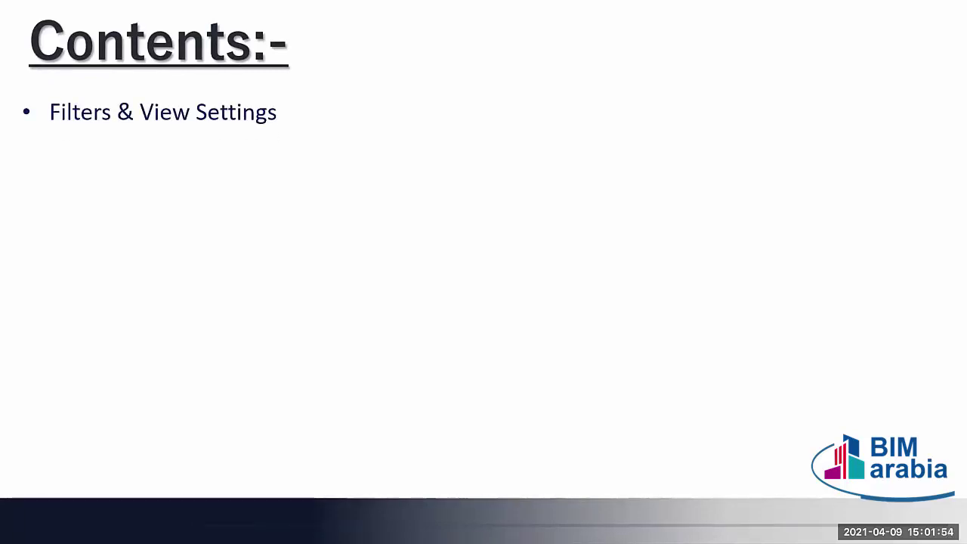
pyautogui.press('Right')
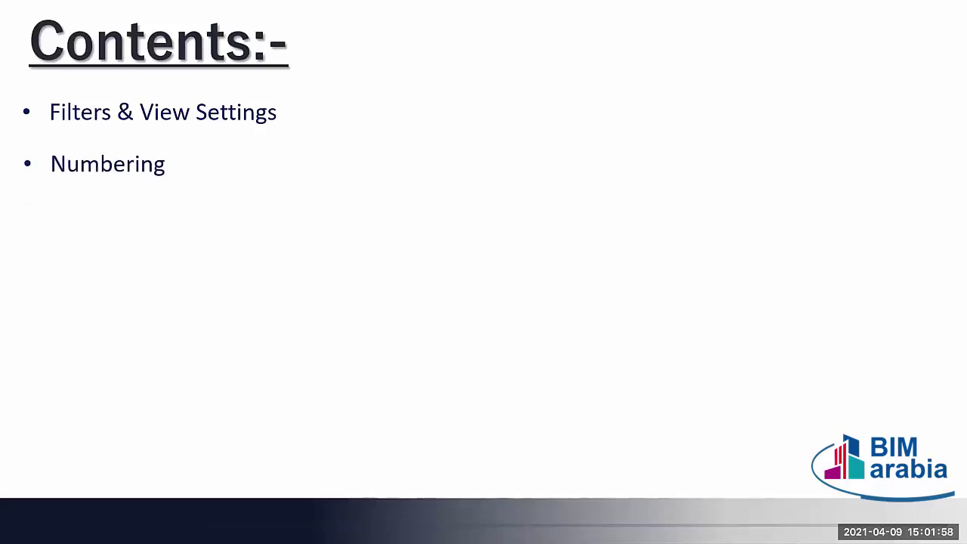
pyautogui.press('Right')
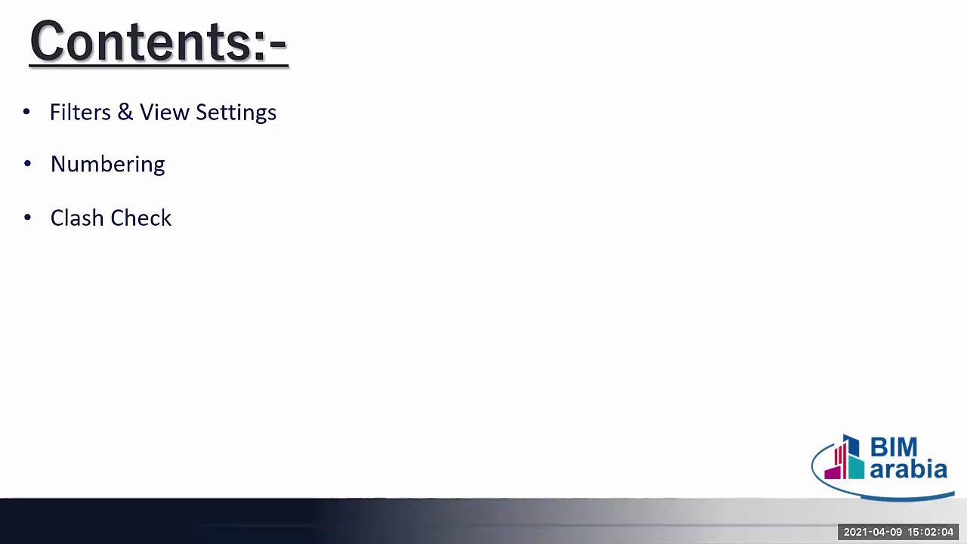
pyautogui.press('Right')
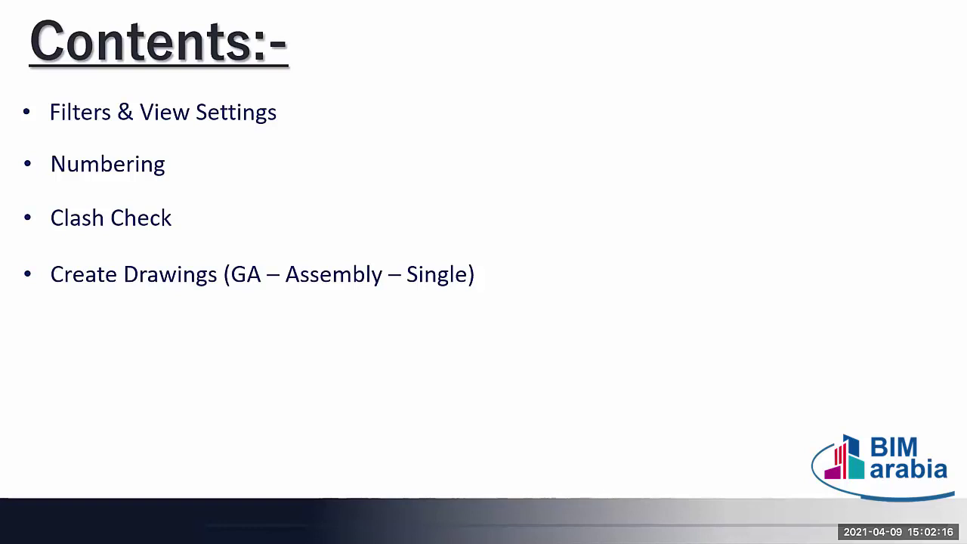
pyautogui.press('Right')
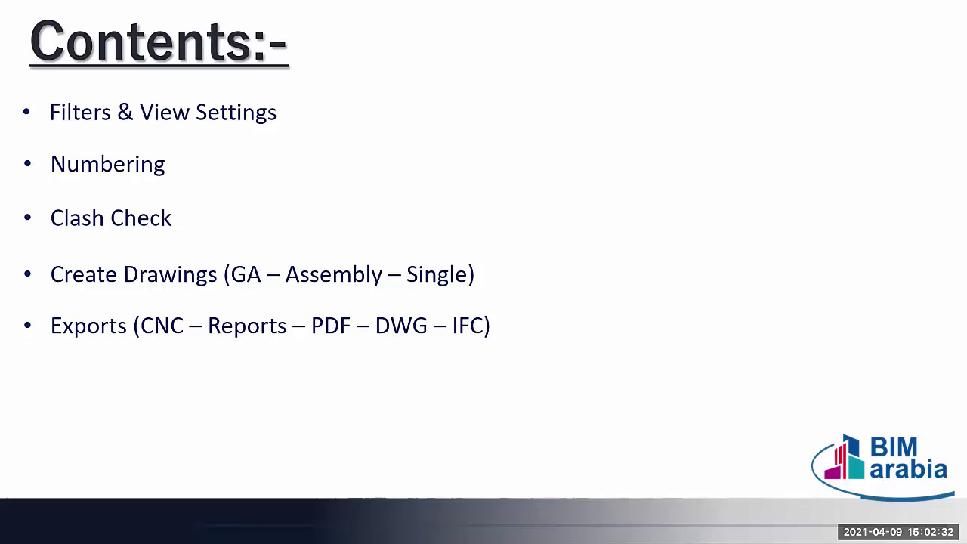
pyautogui.press('Right')
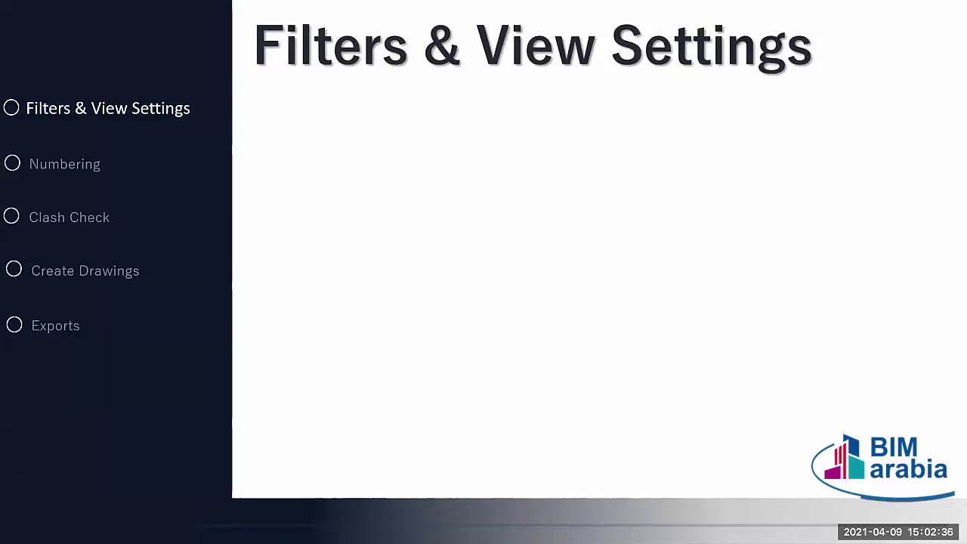
# - Show the View Properties tip on the slide, then switch to the Tekla Structures model
pyautogui.press('Right')
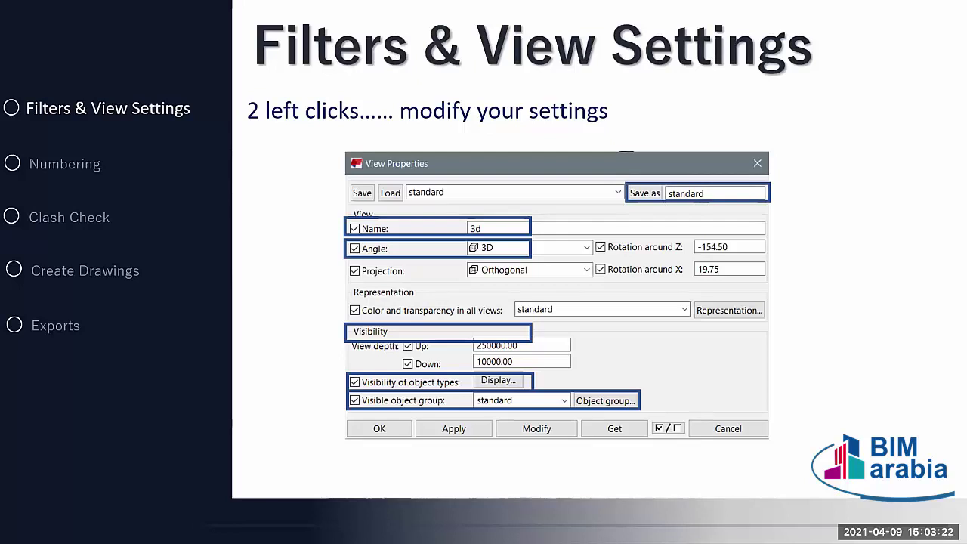
pyautogui.hotkey('alt', 'Tab')
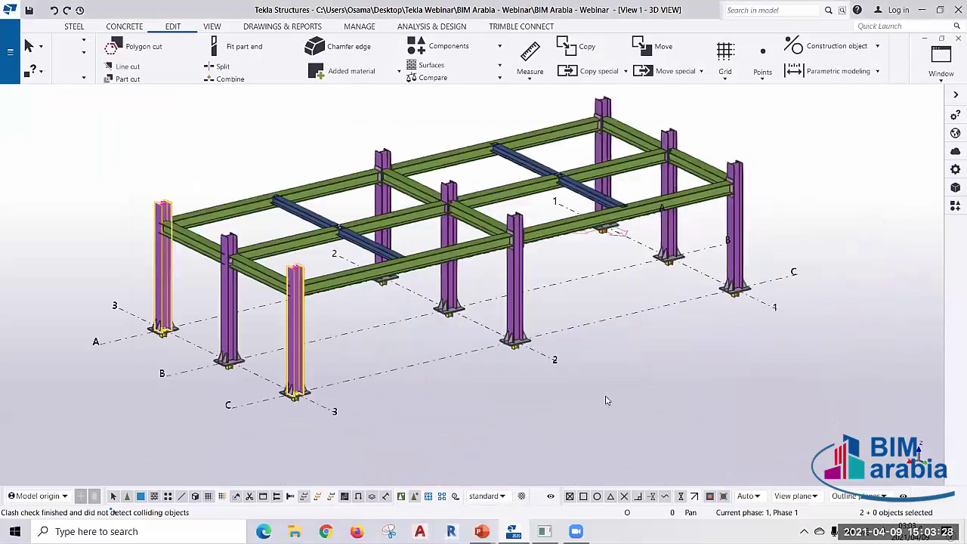
# - Open the 3D view's View Properties and its Display dialog for object types
pyautogui.doubleClick(456, 330)
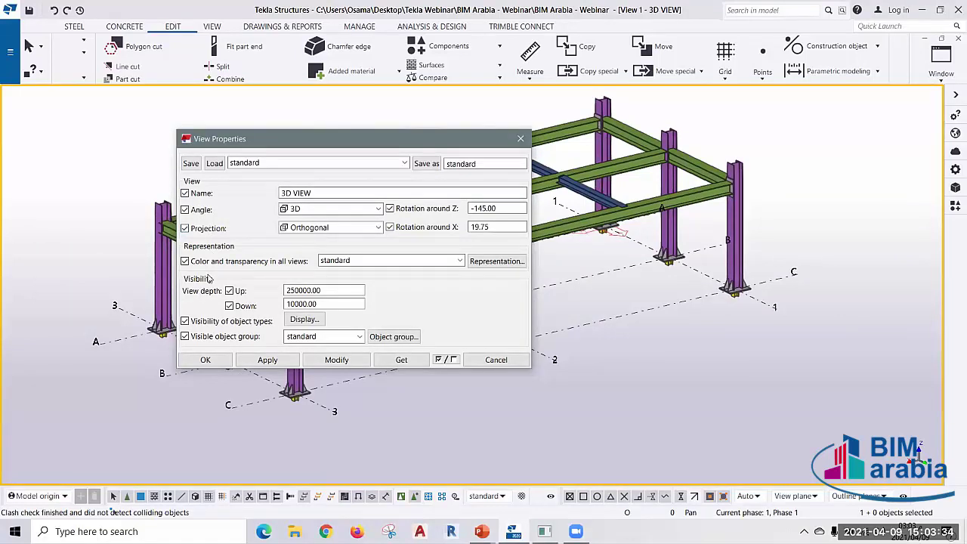
pyautogui.click(254, 307)
pyautogui.click(300, 320)
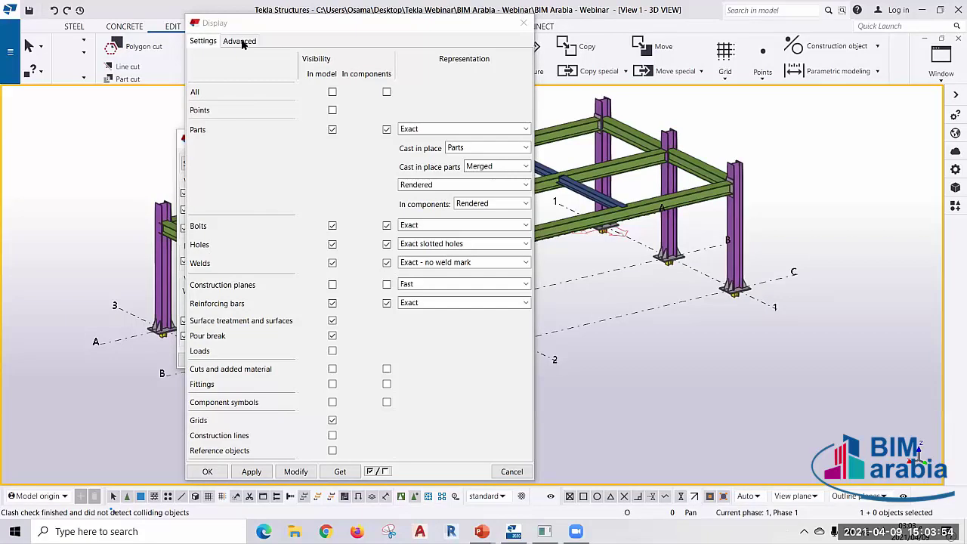
# - Replace Assembly position with Material in the advanced part label and apply it to the 3D view
pyautogui.click(241, 41)
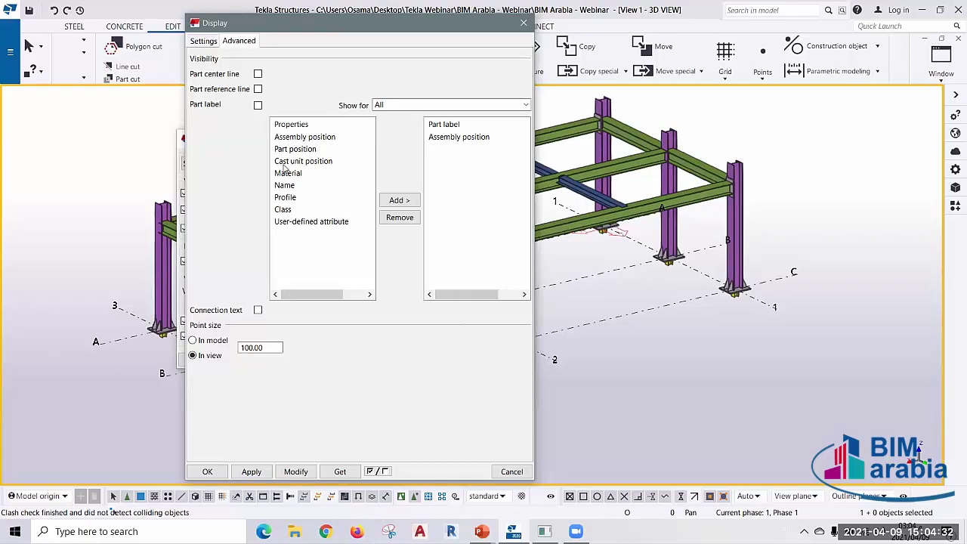
pyautogui.click(285, 214)
pyautogui.click(448, 133)
pyautogui.click(449, 133)
pyautogui.click(457, 137)
pyautogui.click(401, 218)
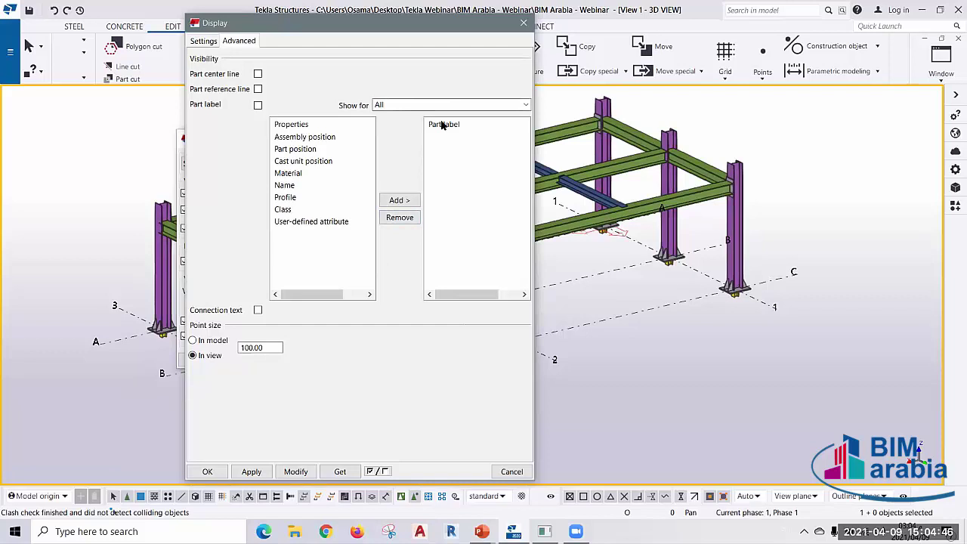
pyautogui.click(291, 175)
pyautogui.click(387, 202)
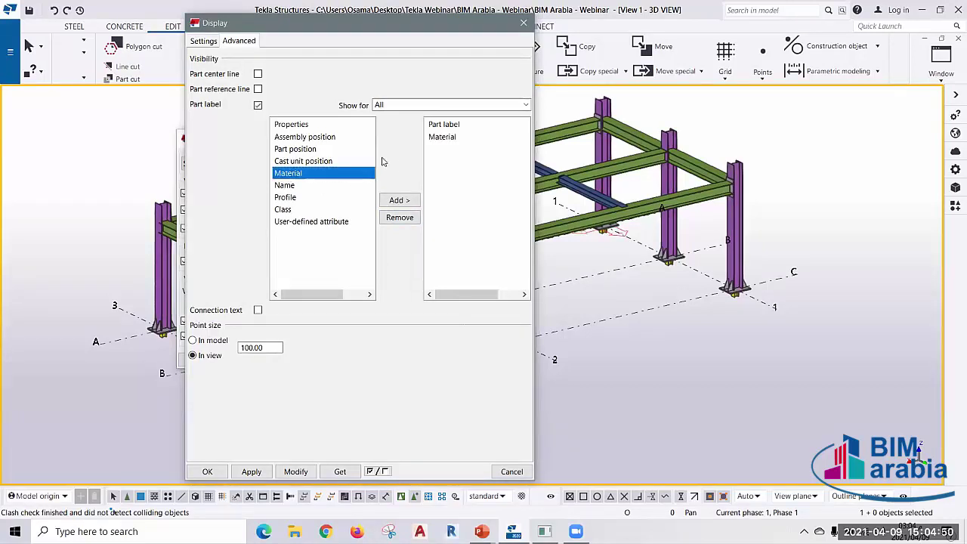
pyautogui.click(301, 476)
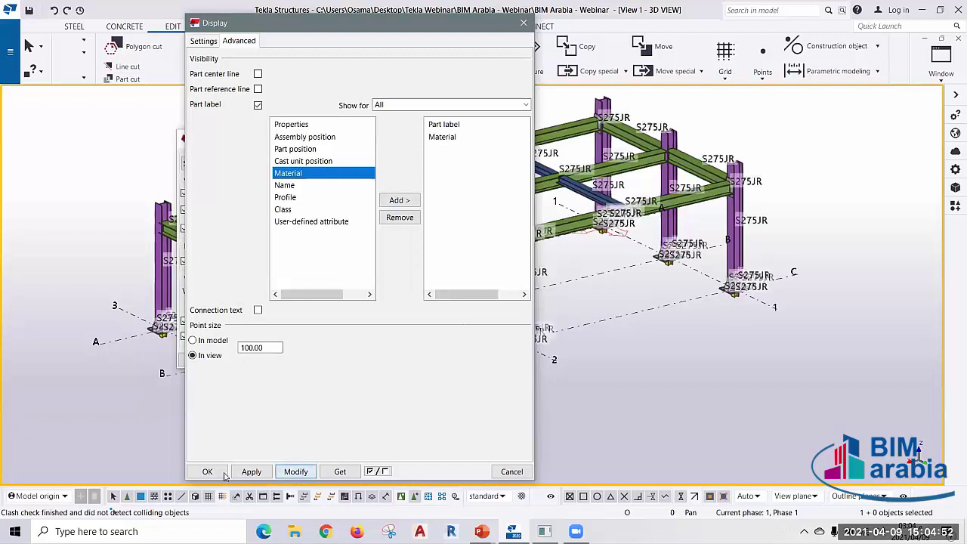
pyautogui.press('Return')
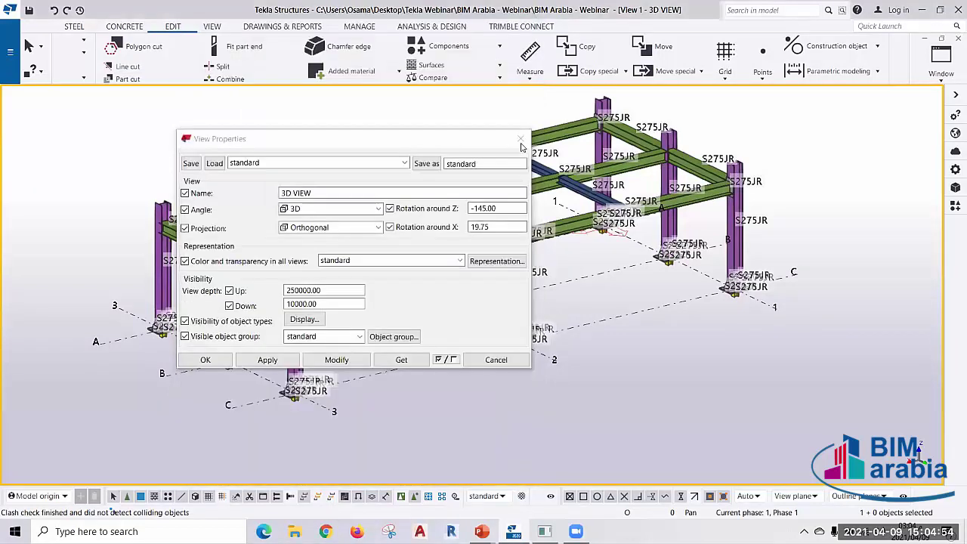
# - Pan and zoom around the S275JR-labelled frame, then reopen the 3D view's properties
pyautogui.press('Return')
pyautogui.moveTo(619, 195); pyautogui.dragTo(590, 255, button='middle')
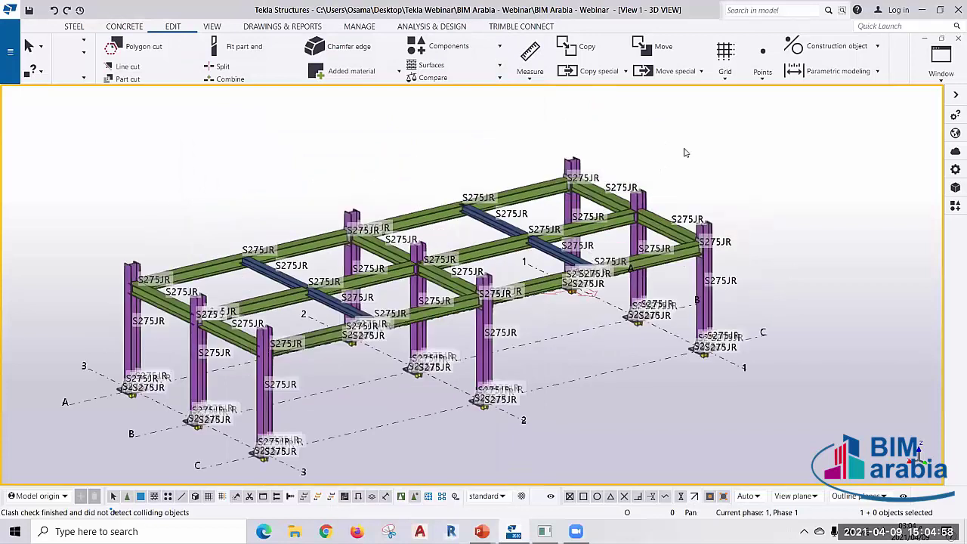
pyautogui.scroll(2, 685, 153)
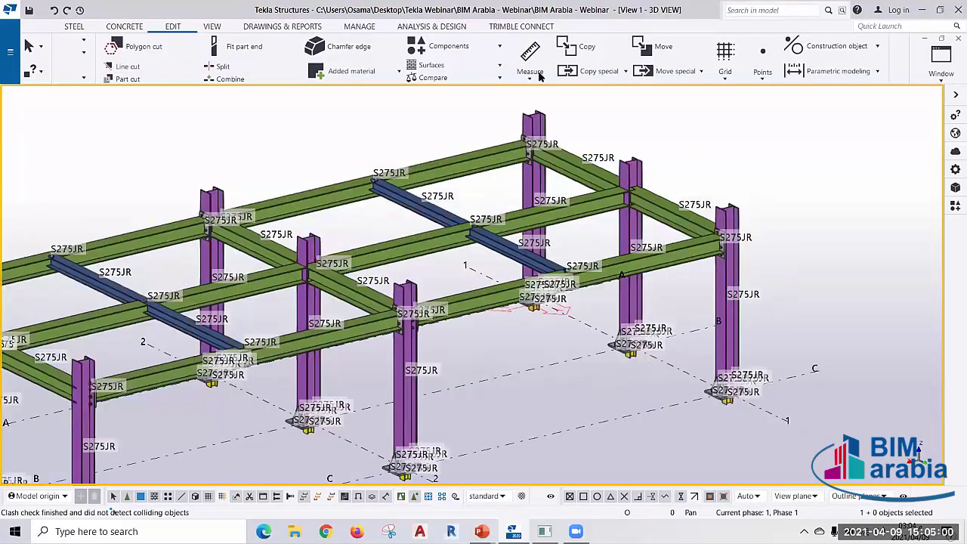
pyautogui.scroll(2, 416, 250)
pyautogui.scroll(-1, 596, 200)
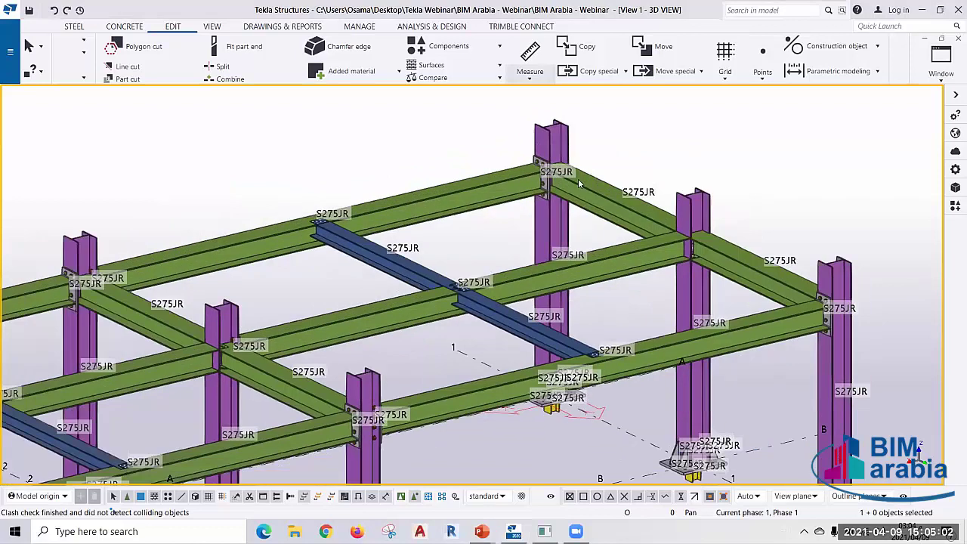
pyautogui.scroll(-2, 571, 208)
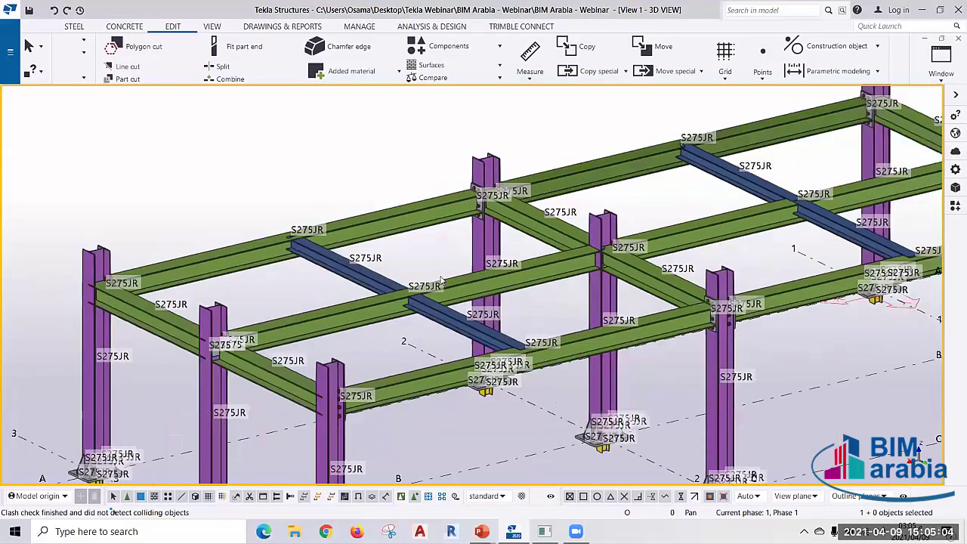
pyautogui.scroll(-1, 454, 245)
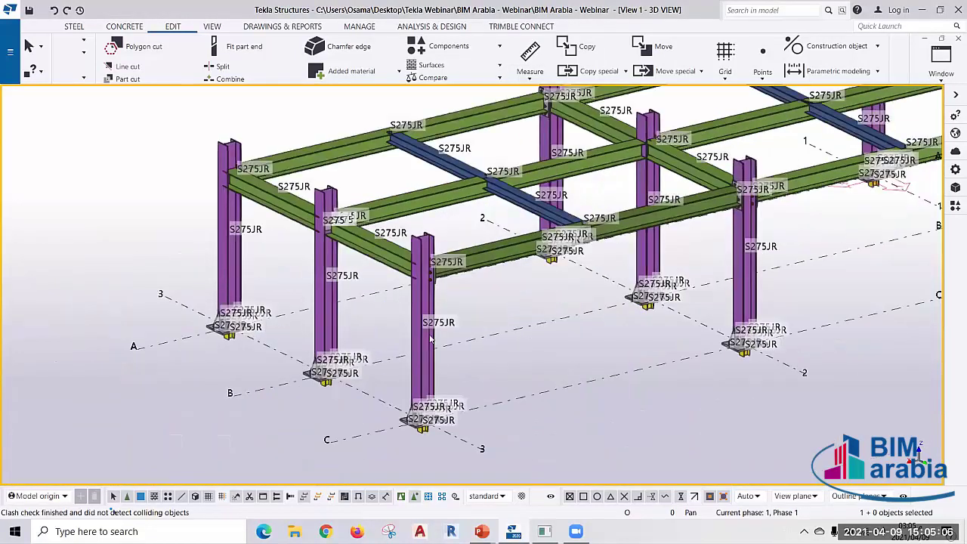
pyautogui.scroll(2, 561, 378)
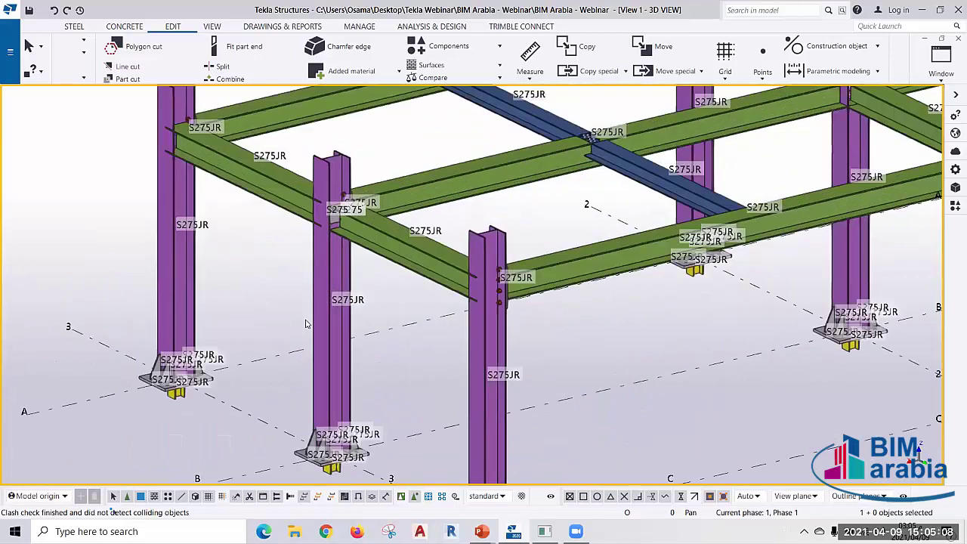
pyautogui.scroll(-1, 308, 321)
pyautogui.doubleClick(307, 321)
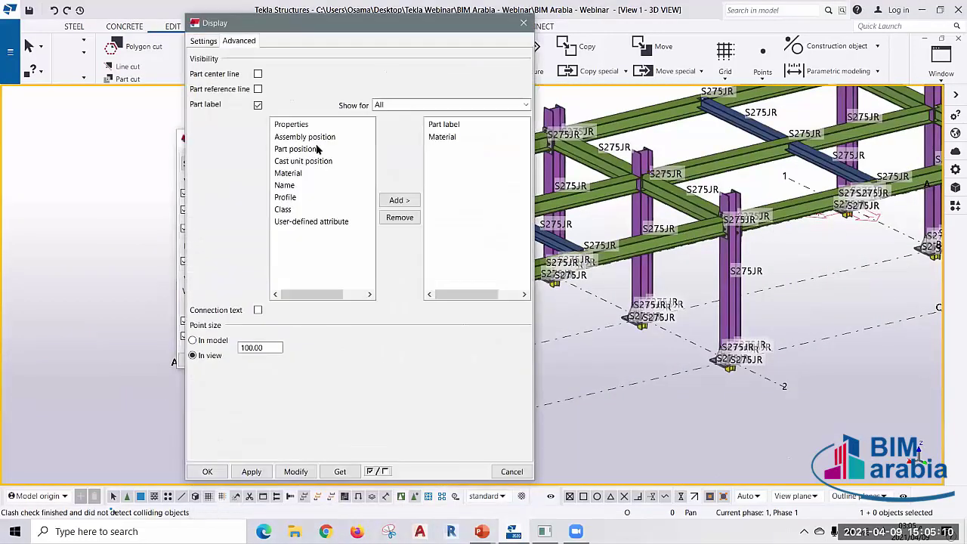
# - Swap the Material part label for Profile so parts show HEA300 and PL25*300
pyautogui.click(400, 217)
pyautogui.click(291, 197)
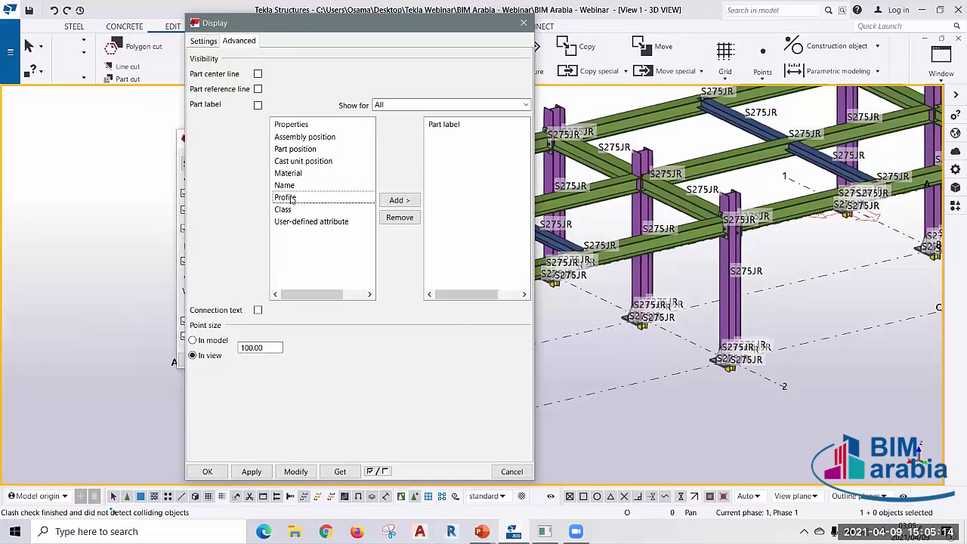
pyautogui.click(399, 199)
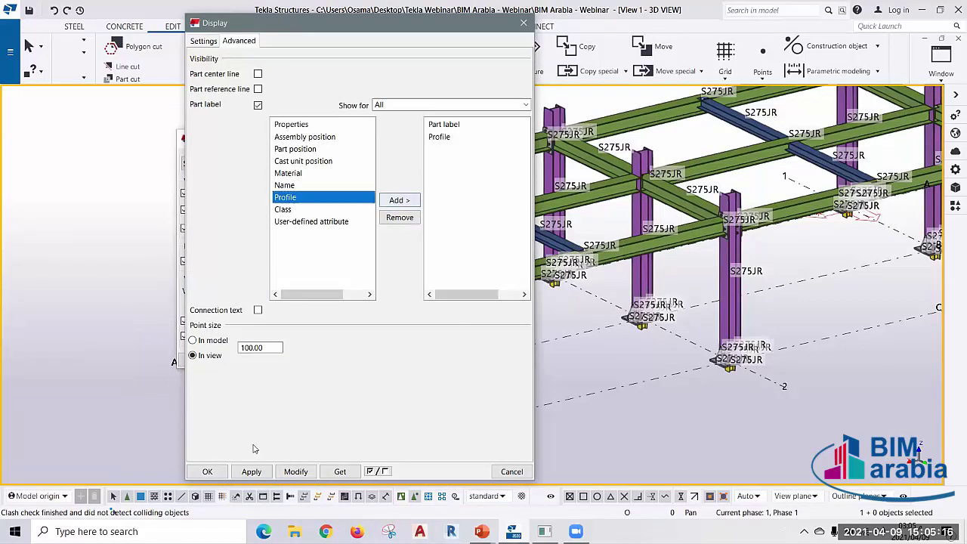
pyautogui.click(295, 471)
pyautogui.moveTo(562, 430); pyautogui.dragTo(771, 314, button='middle')
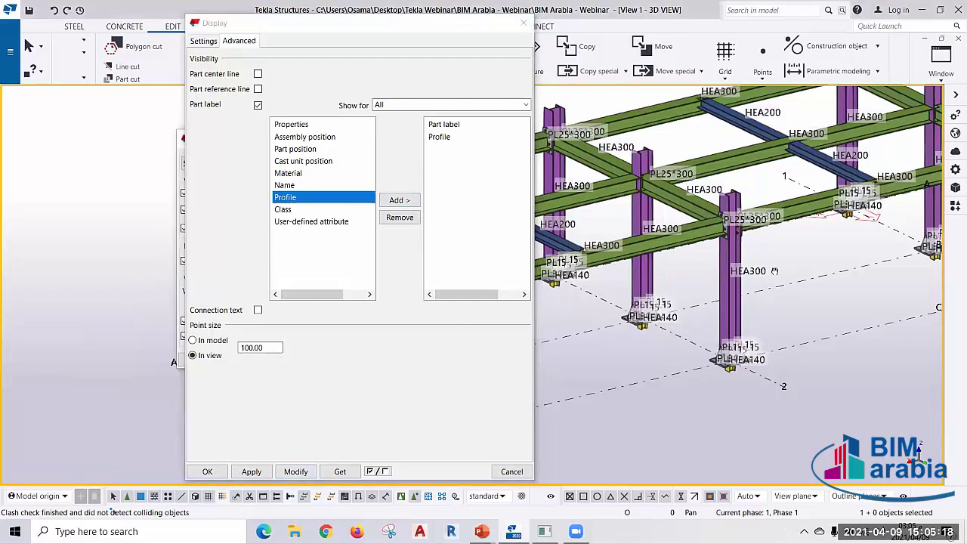
pyautogui.scroll(2, 800, 267)
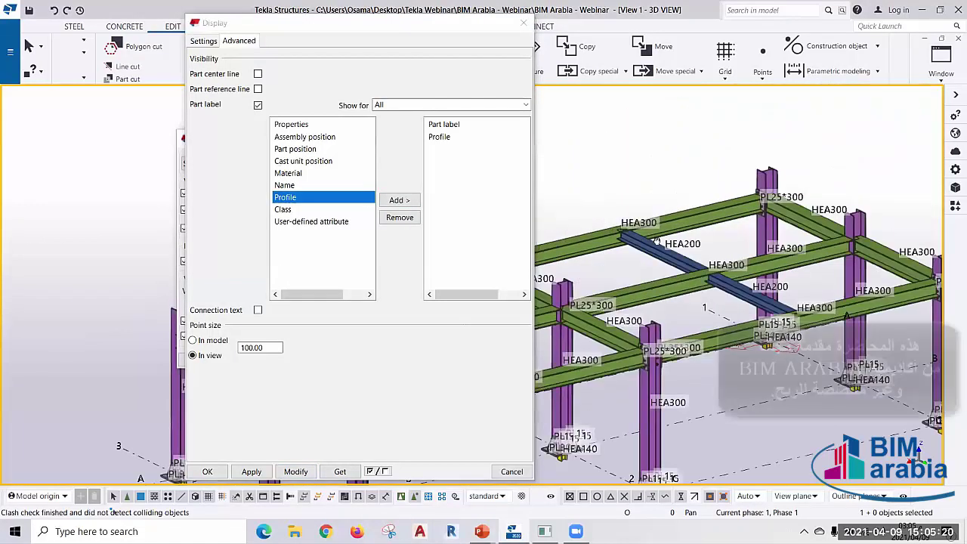
pyautogui.scroll(2, 810, 233)
pyautogui.moveTo(810, 228); pyautogui.dragTo(841, 152, button='middle')
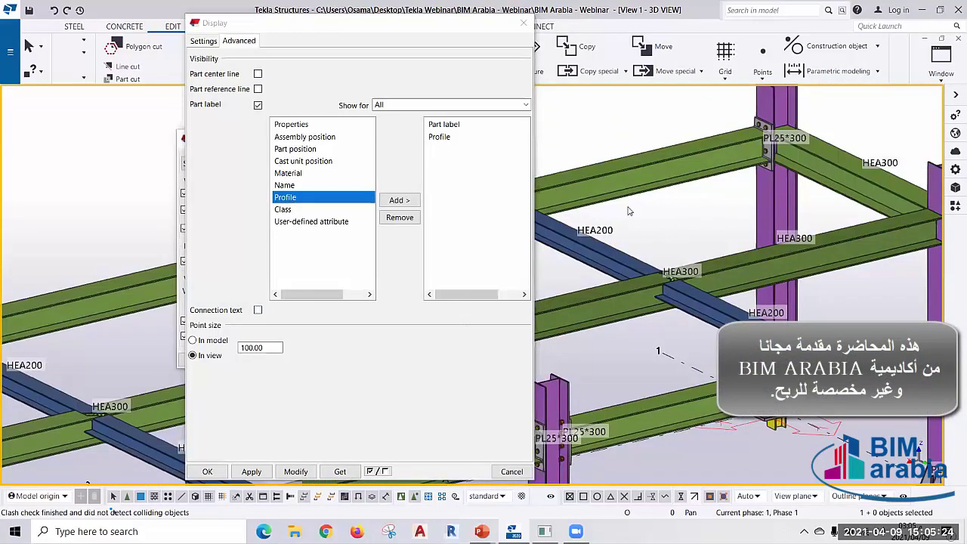
pyautogui.press('pagedown')
pyautogui.press('pagedown')
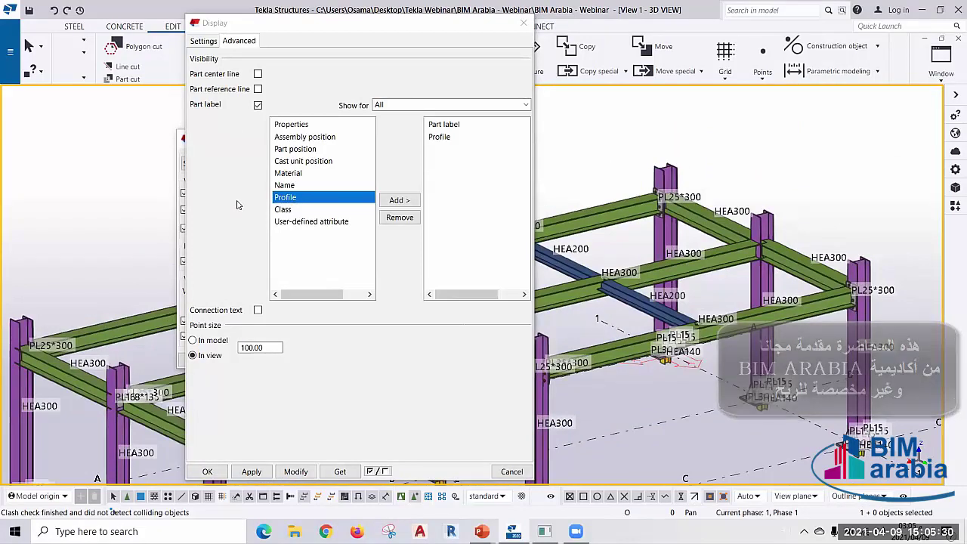
pyautogui.click(522, 27)
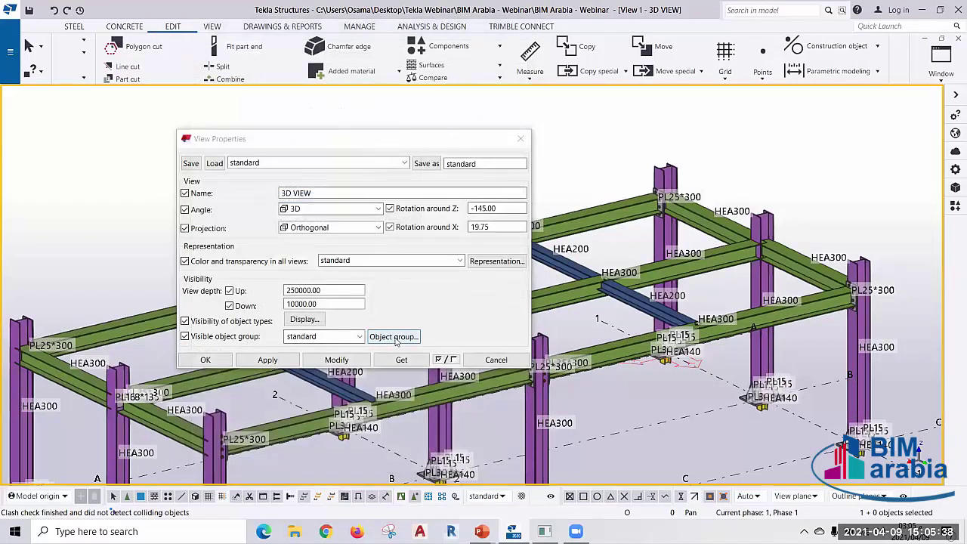
# - Turn off the part labels in Display's Advanced settings, then open the view's Object group filter
pyautogui.click(305, 319)
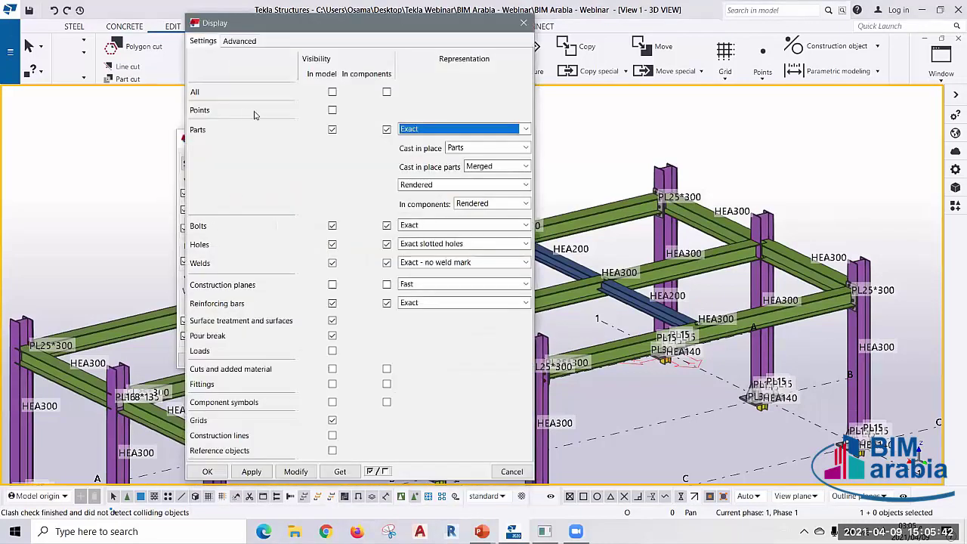
pyautogui.hotkey('ctrl', 'Tab')
pyautogui.click(295, 472)
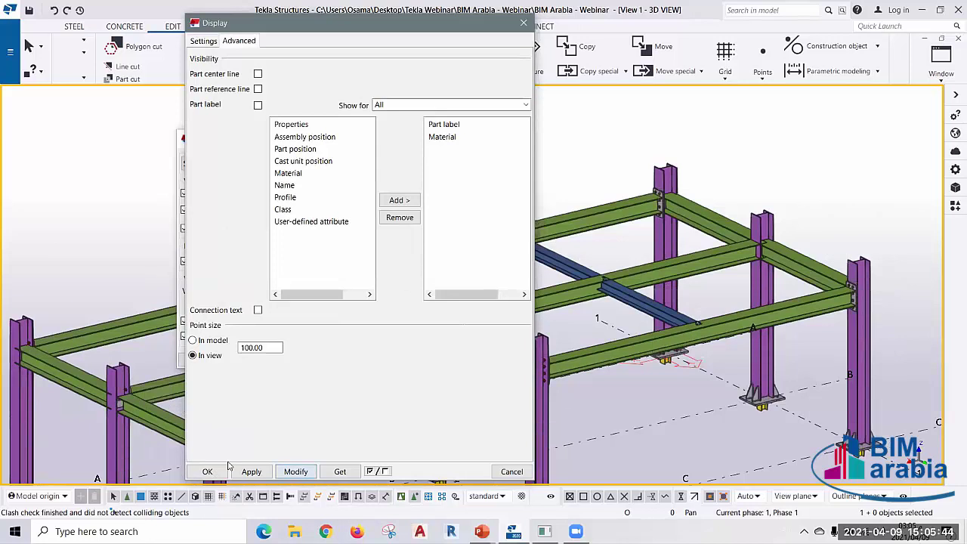
pyautogui.press('Escape')
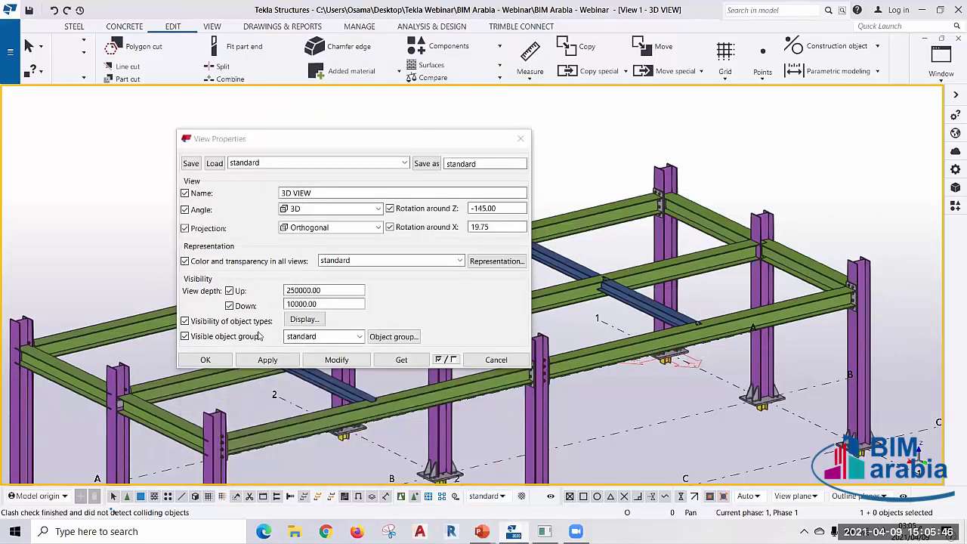
pyautogui.click(393, 336)
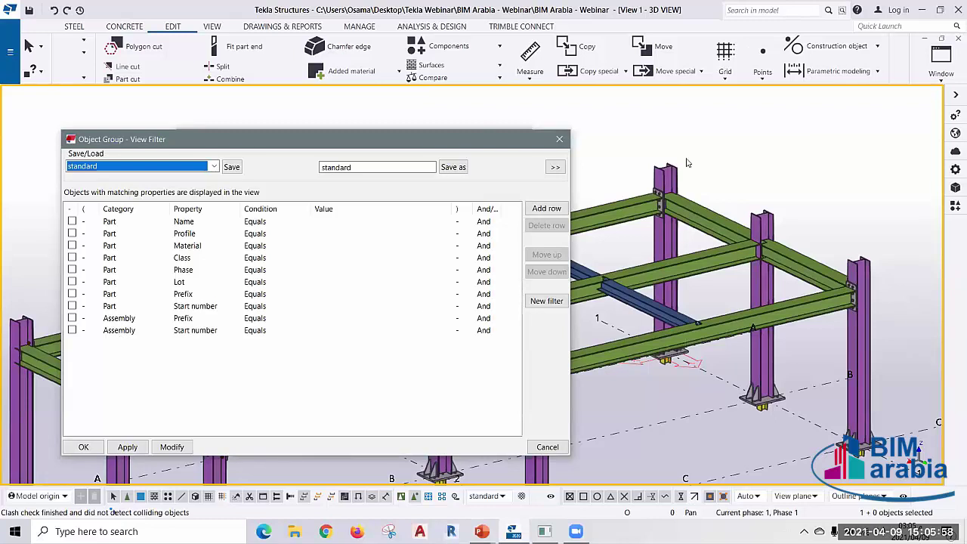
pyautogui.doubleClick(665, 179)
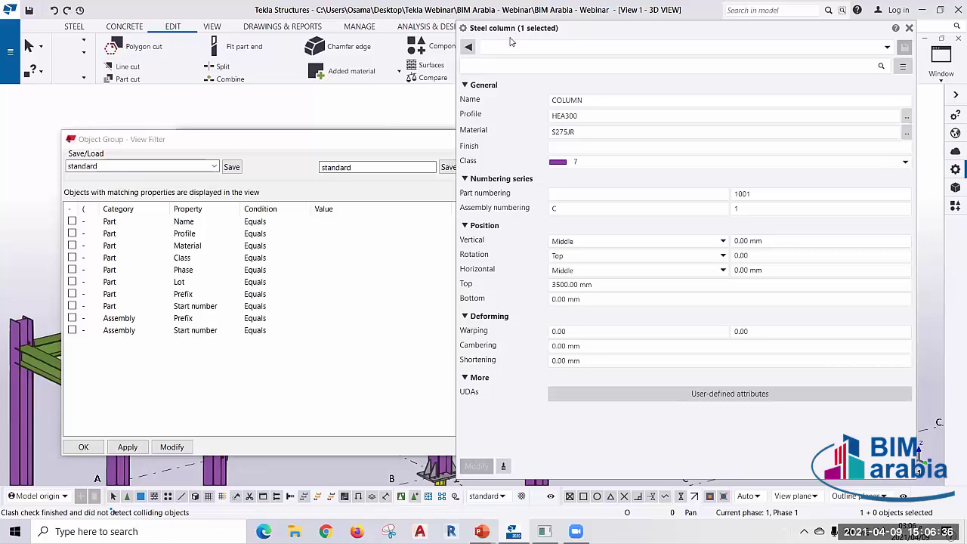
pyautogui.click(514, 66)
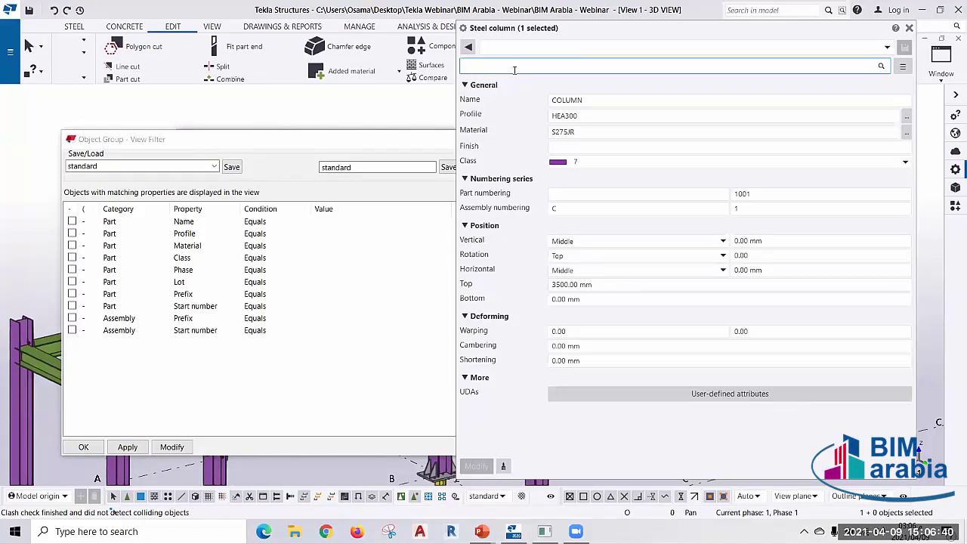
pyautogui.click(472, 106)
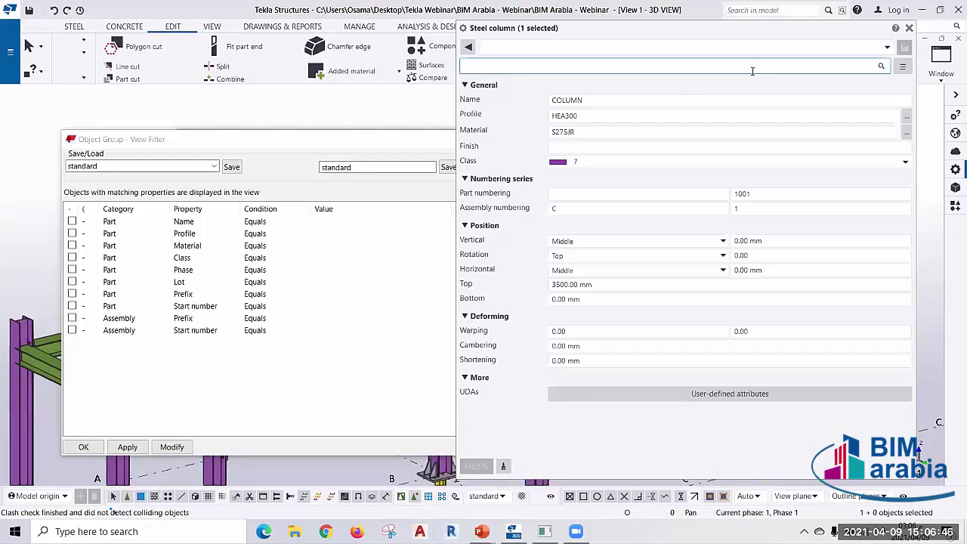
pyautogui.press('Escape')
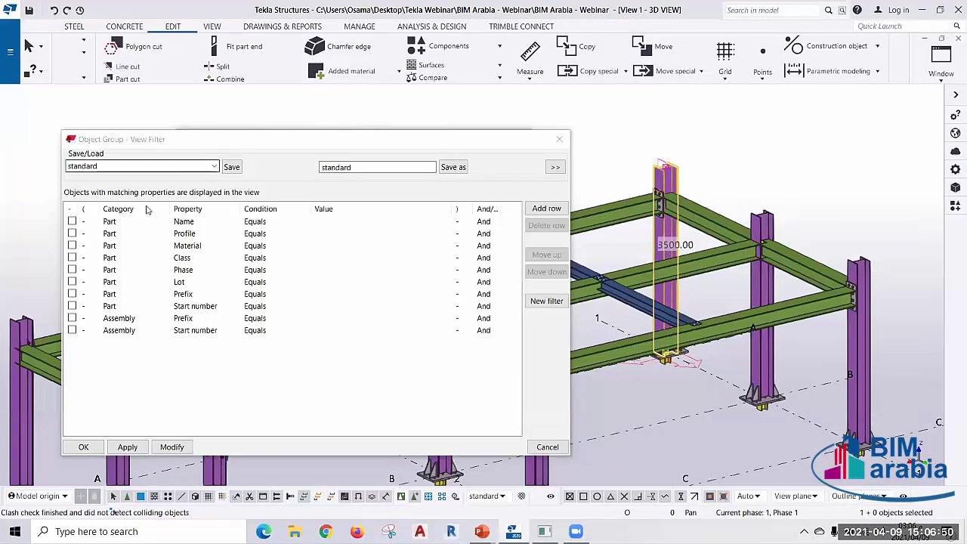
pyautogui.click(214, 167)
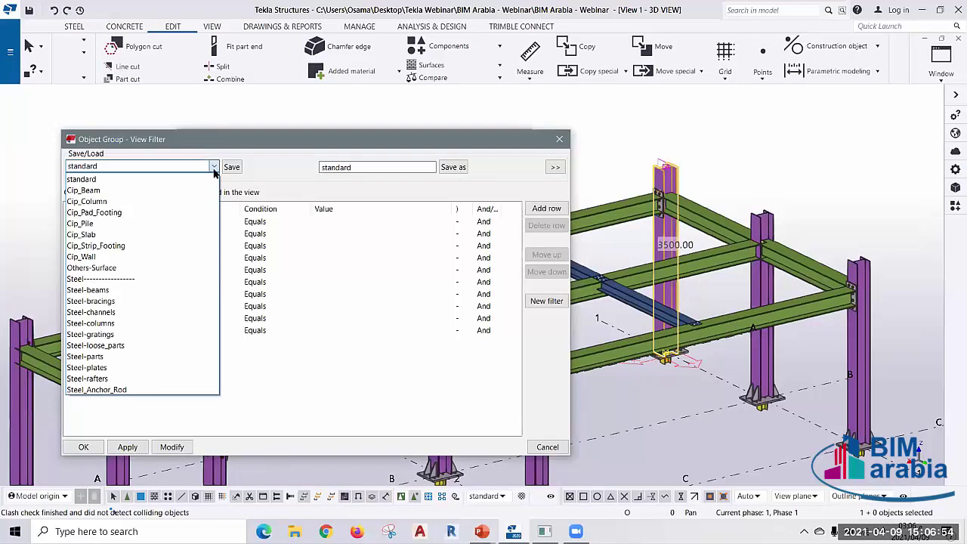
pyautogui.click(447, 103)
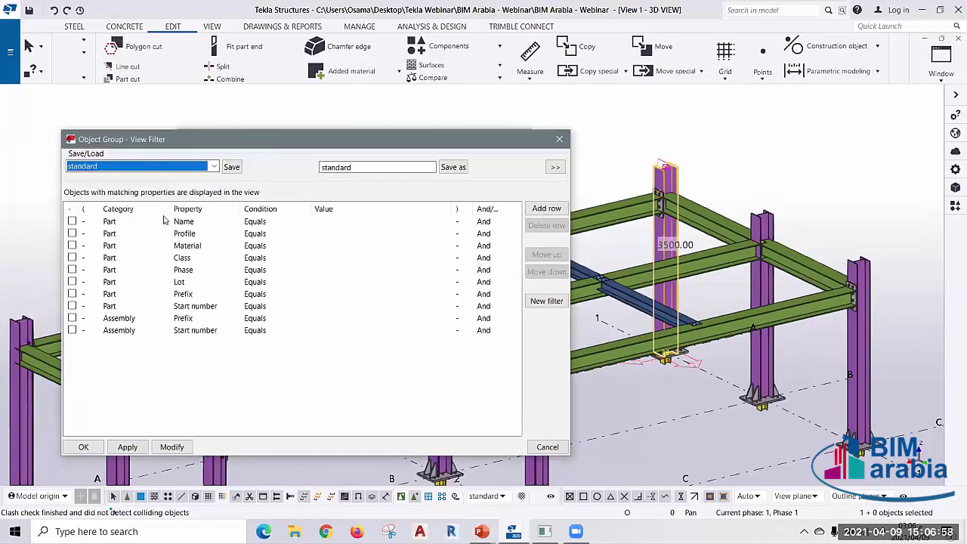
pyautogui.click(547, 226)
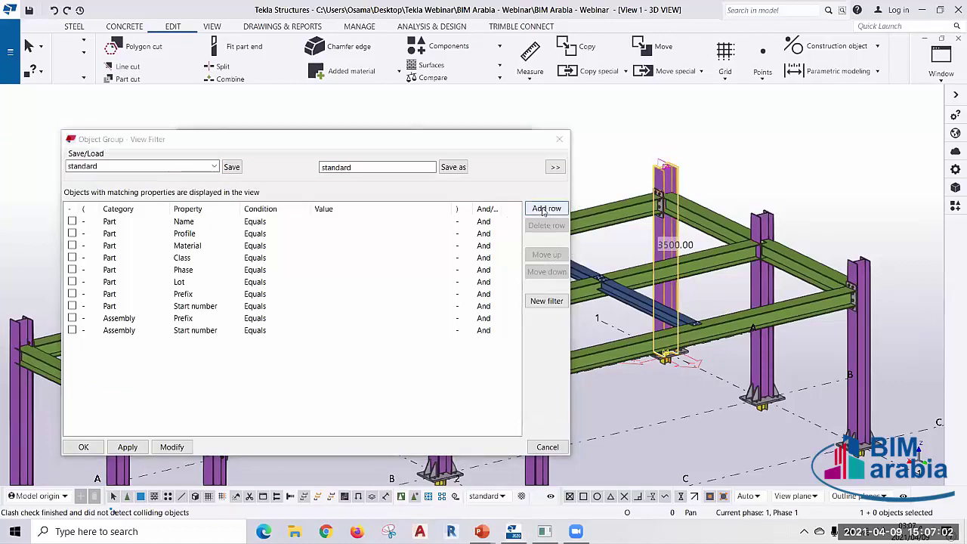
pyautogui.click(545, 209)
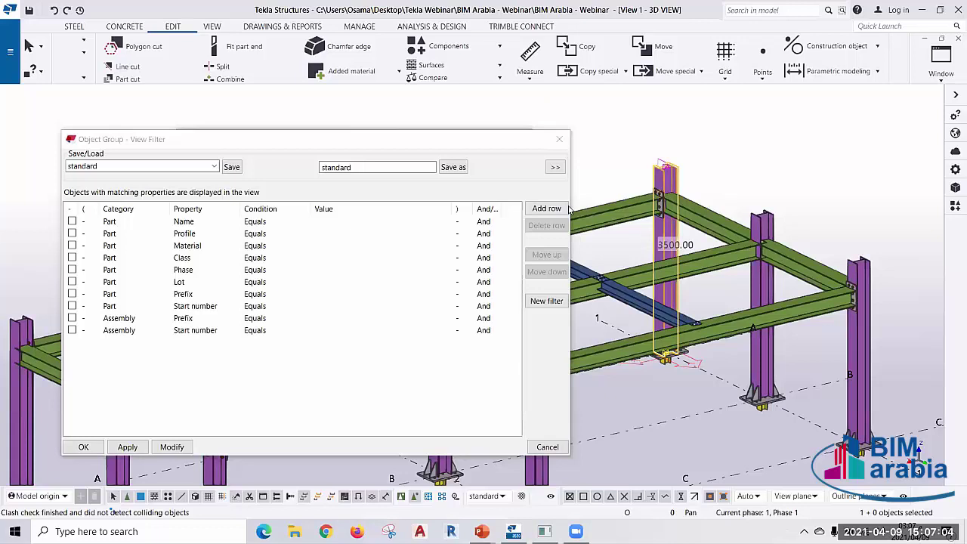
pyautogui.click(541, 259)
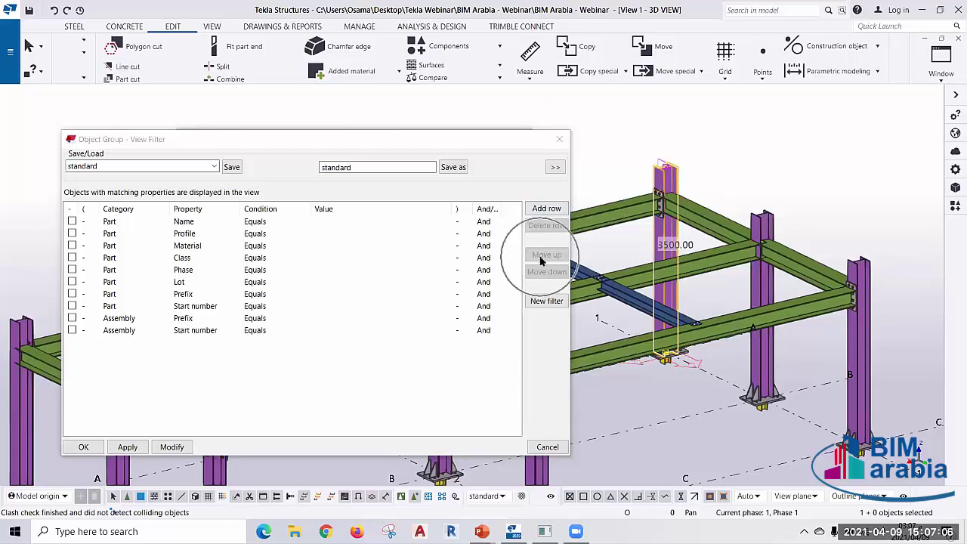
pyautogui.click(548, 302)
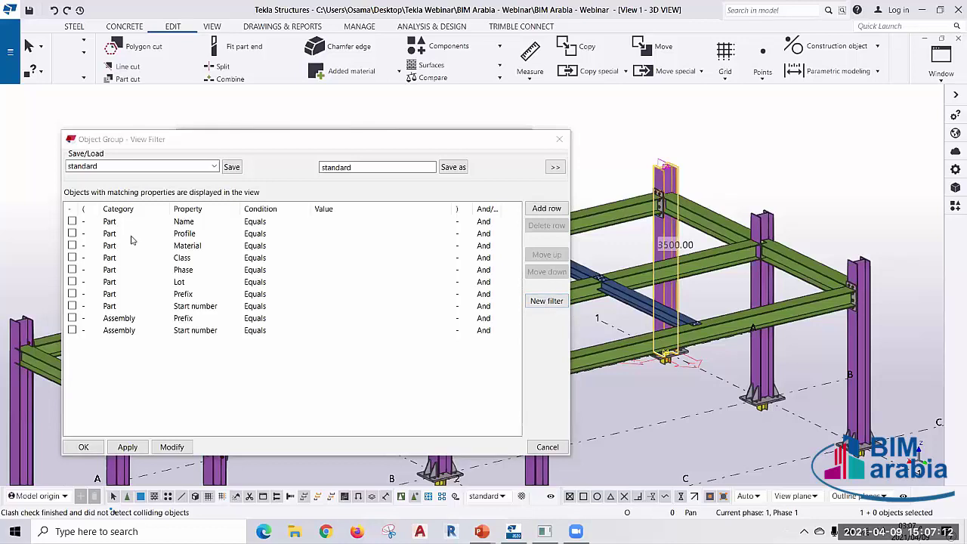
pyautogui.click(132, 267)
# - Set the first filter row to Category Assembly, Property Name, Condition Equals
pyautogui.click(132, 222)
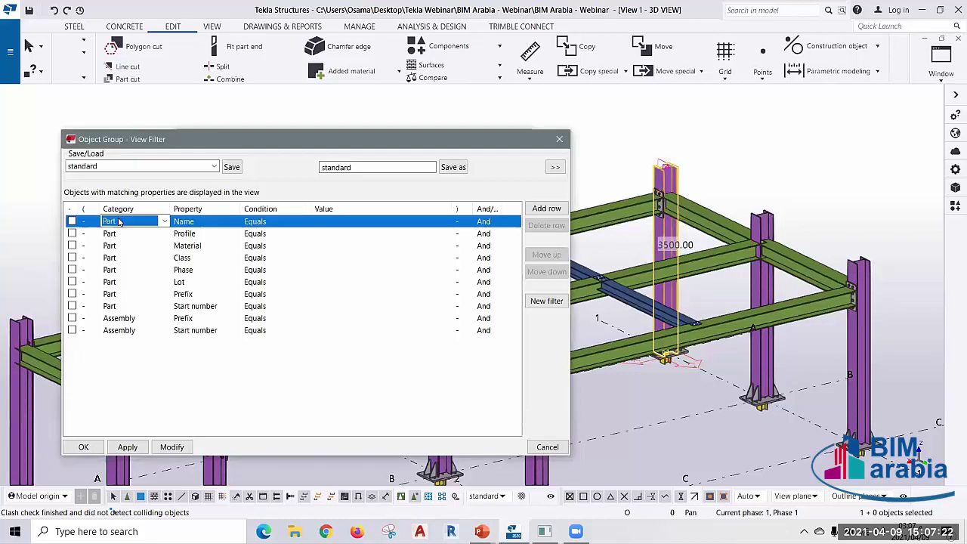
pyautogui.click(164, 220)
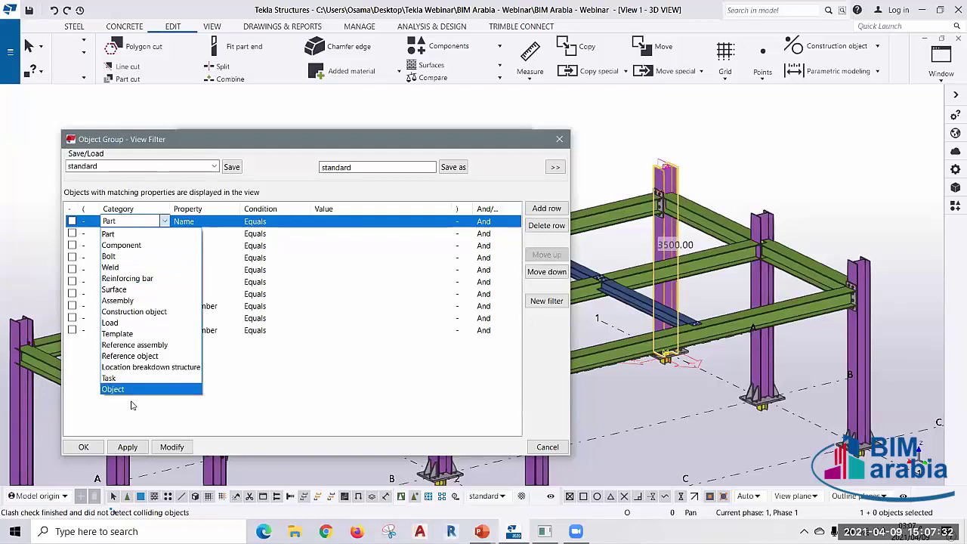
pyautogui.click(121, 300)
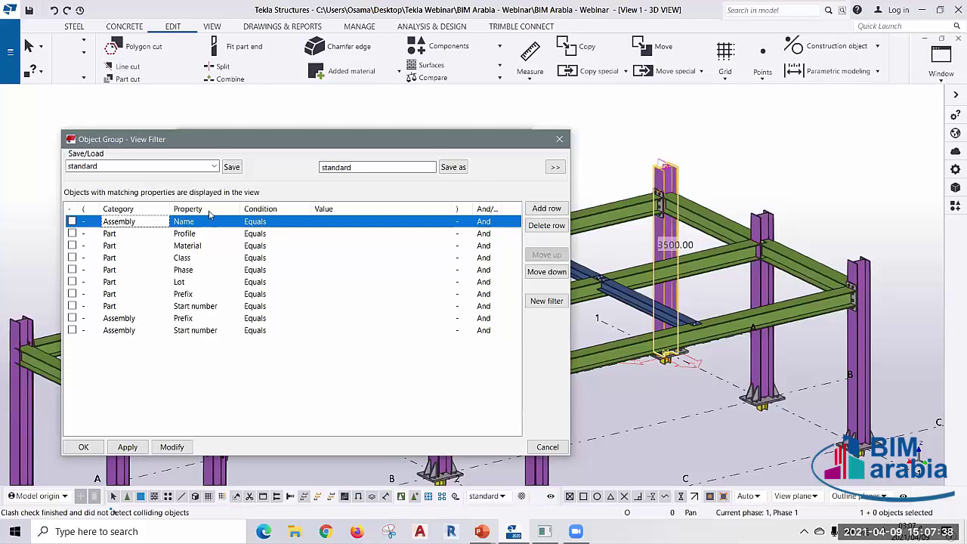
pyautogui.click(234, 221)
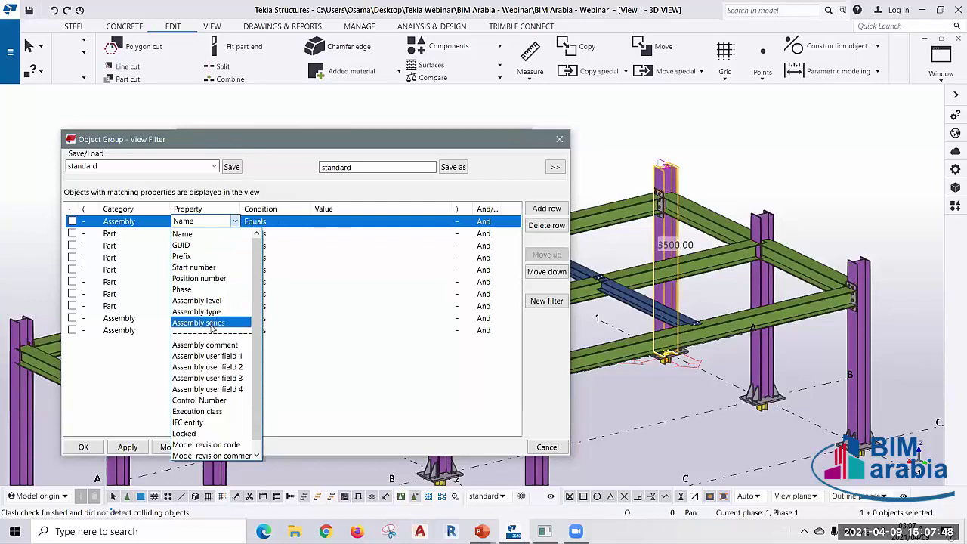
pyautogui.moveTo(252, 248); pyautogui.dragTo(250, 250)
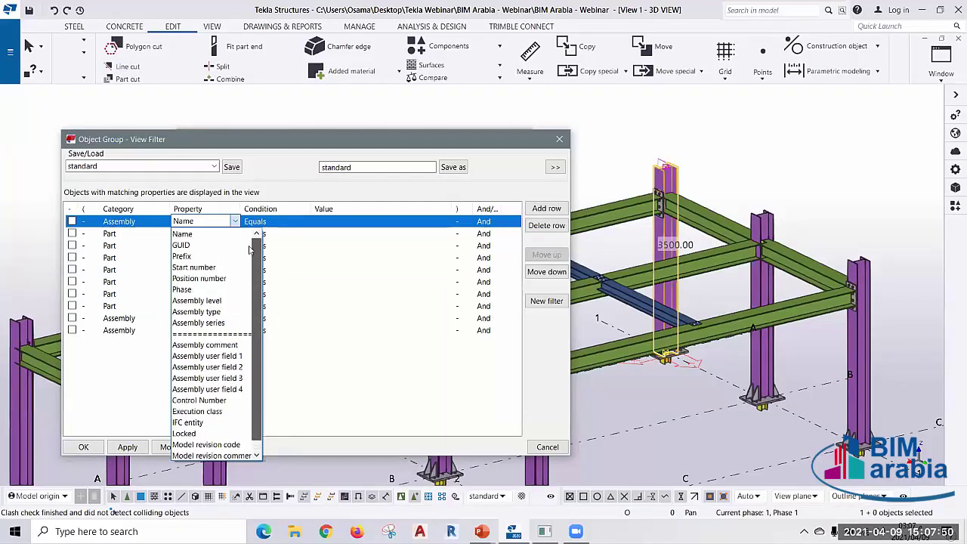
pyautogui.click(226, 185)
pyautogui.click(273, 221)
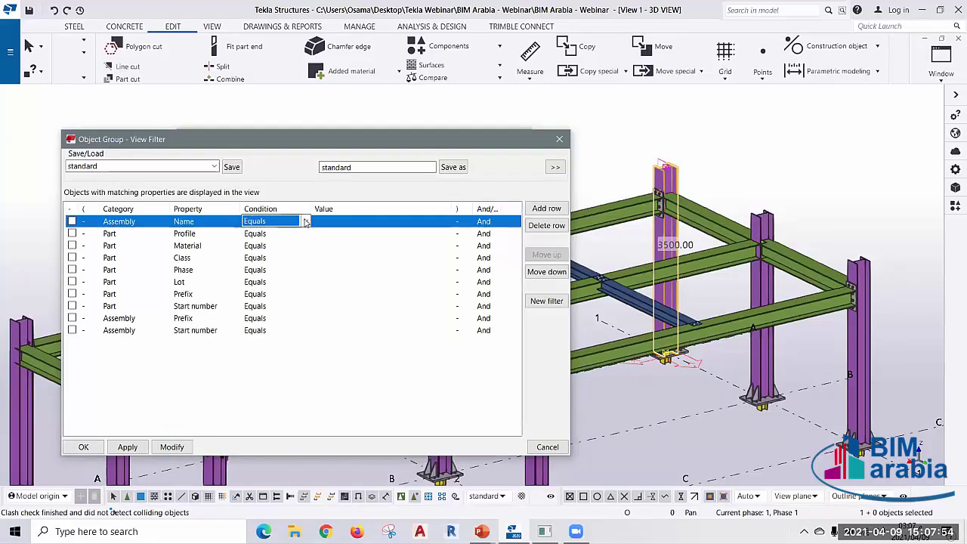
pyautogui.click(279, 222)
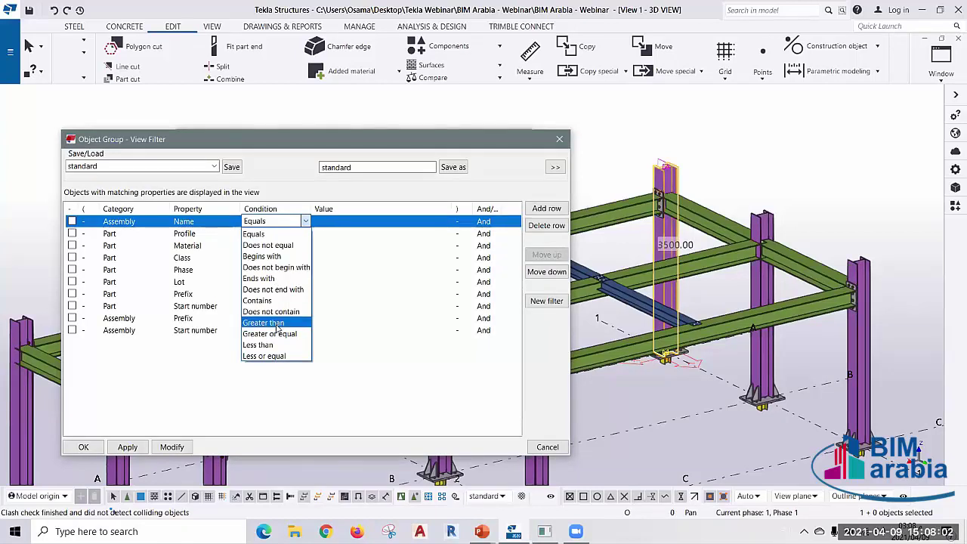
pyautogui.click(268, 235)
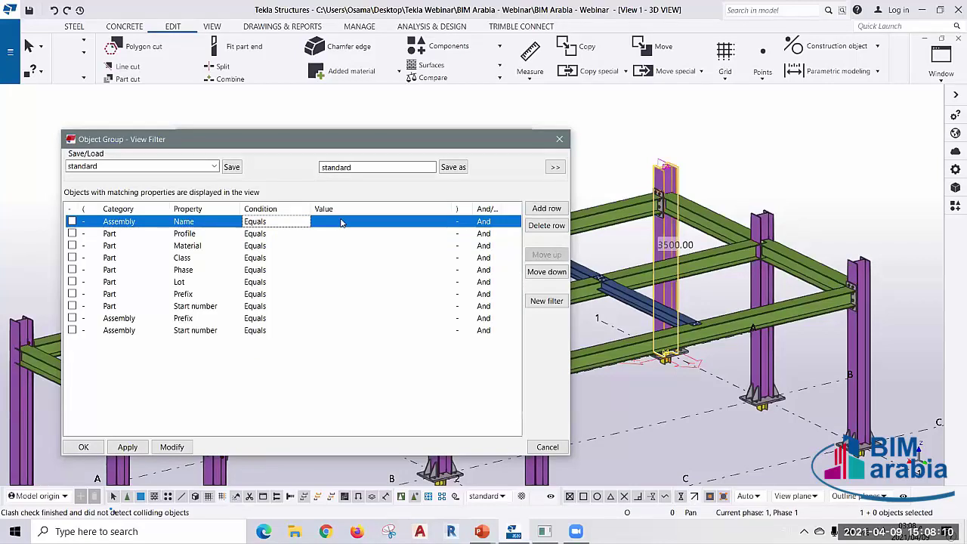
# - Fill the Assembly Name value with COLUMN by picking a column from the model
pyautogui.click(340, 222)
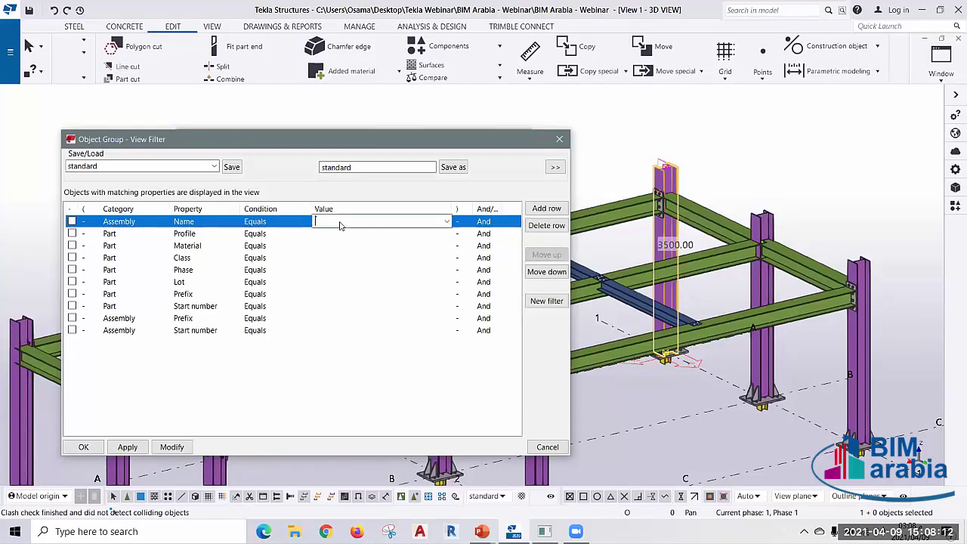
pyautogui.write('COLUMN')
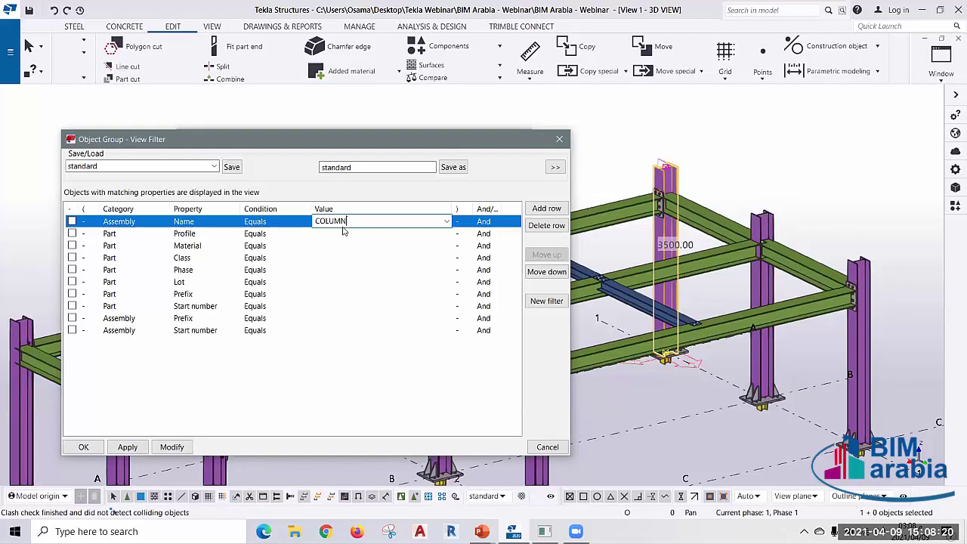
pyautogui.press('BackSpace')
pyautogui.press('BackSpace')
pyautogui.press('BackSpace')
pyautogui.press('BackSpace')
pyautogui.press('BackSpace')
pyautogui.press('BackSpace')
pyautogui.click(447, 224)
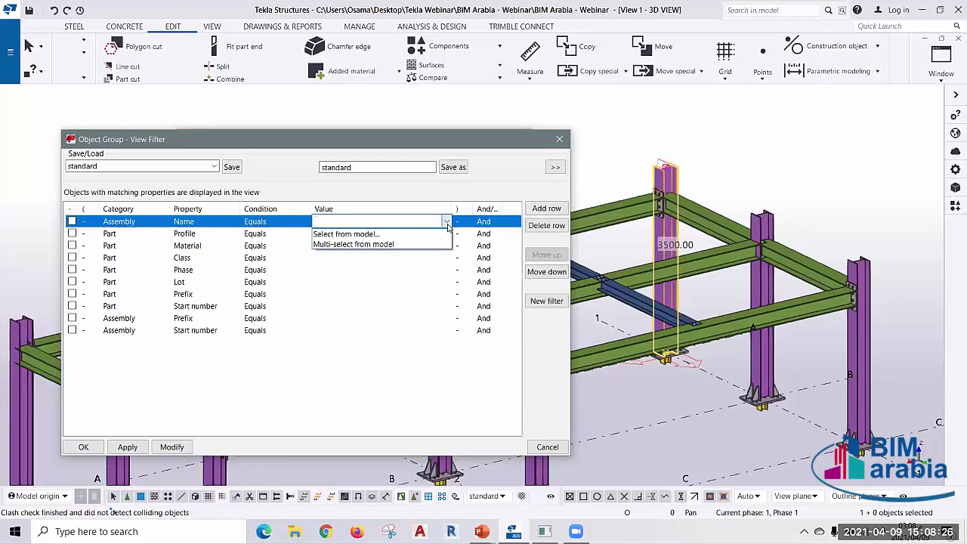
pyautogui.click(356, 236)
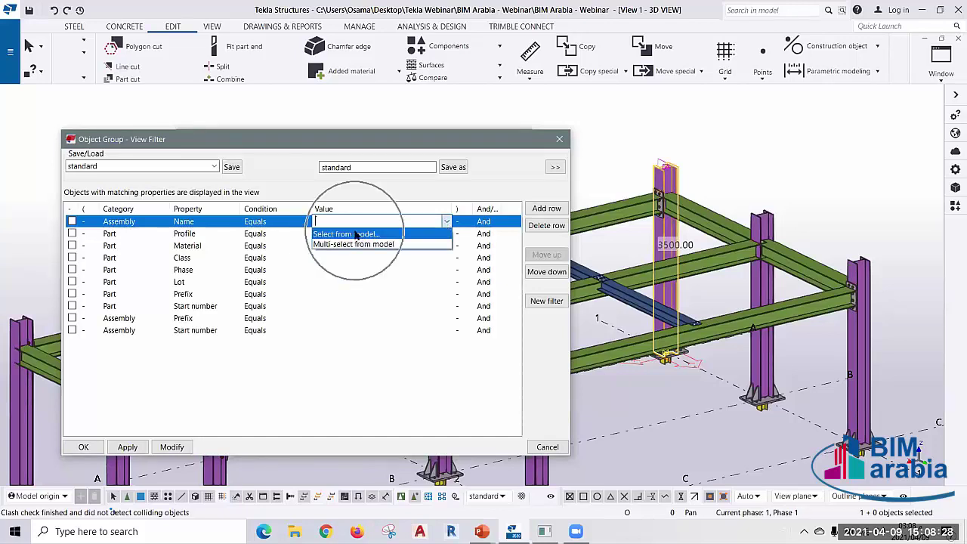
pyautogui.click(356, 235)
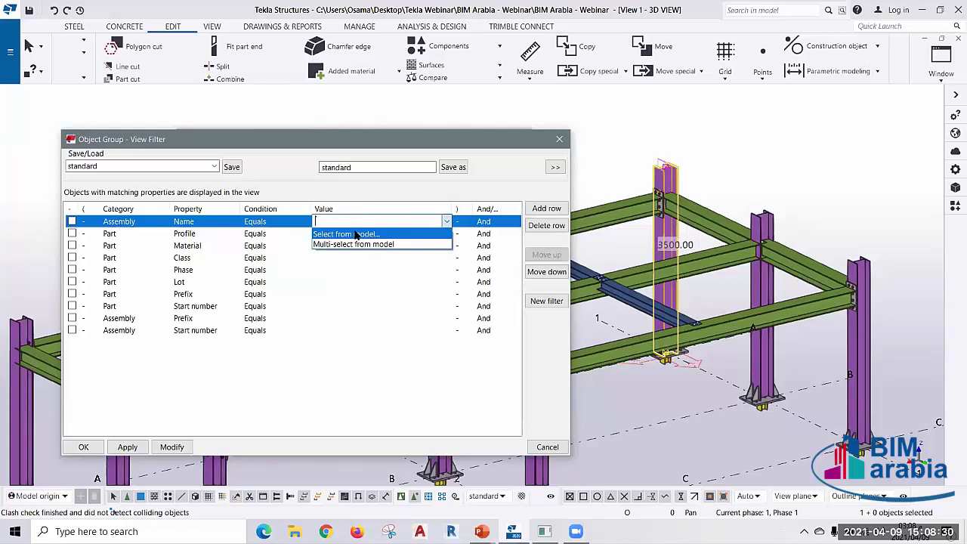
pyautogui.click(356, 235)
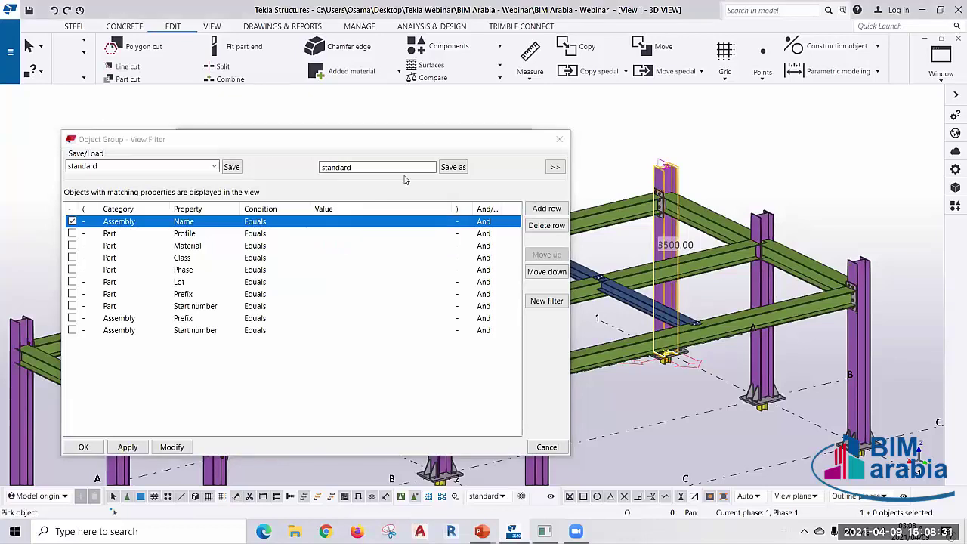
pyautogui.click(663, 178)
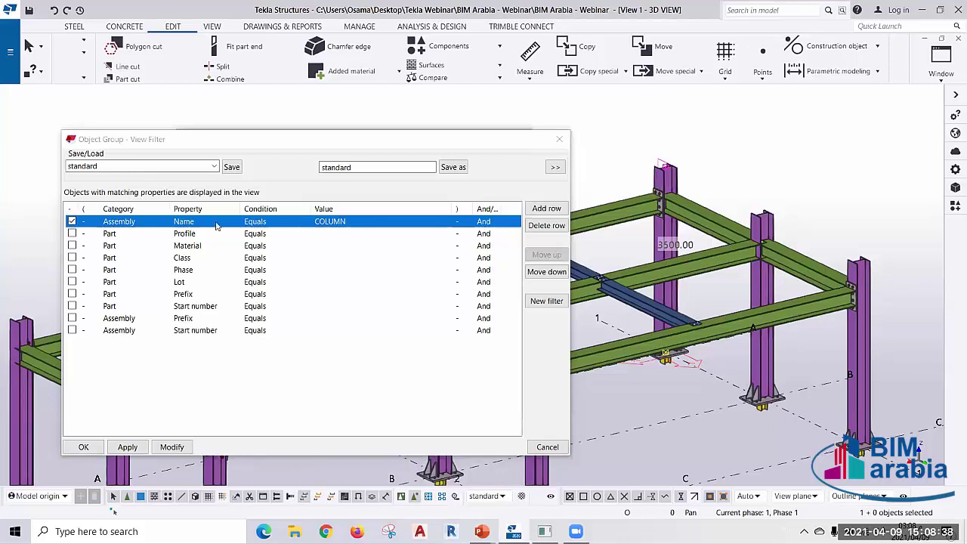
pyautogui.click(330, 225)
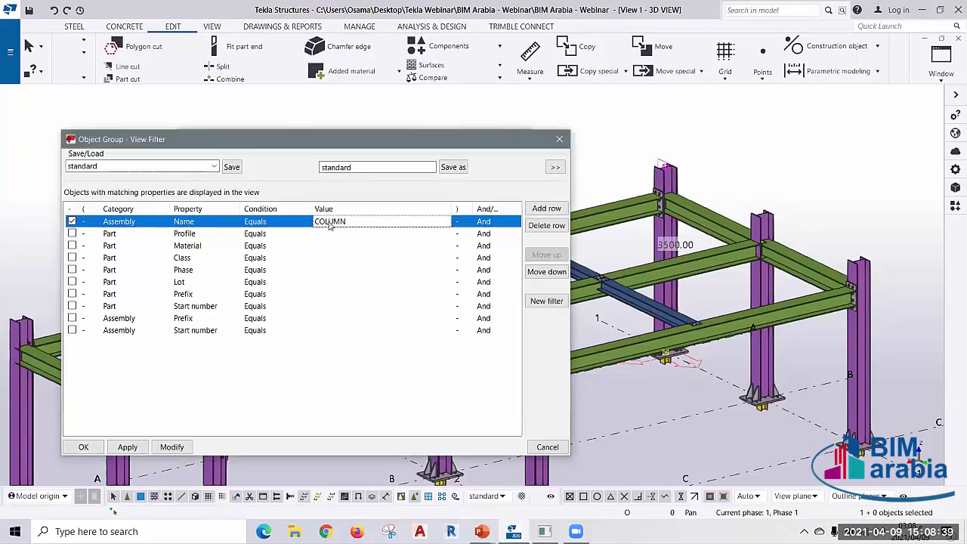
# - Apply the filter so only the columns remain in the 3D view
pyautogui.click(170, 447)
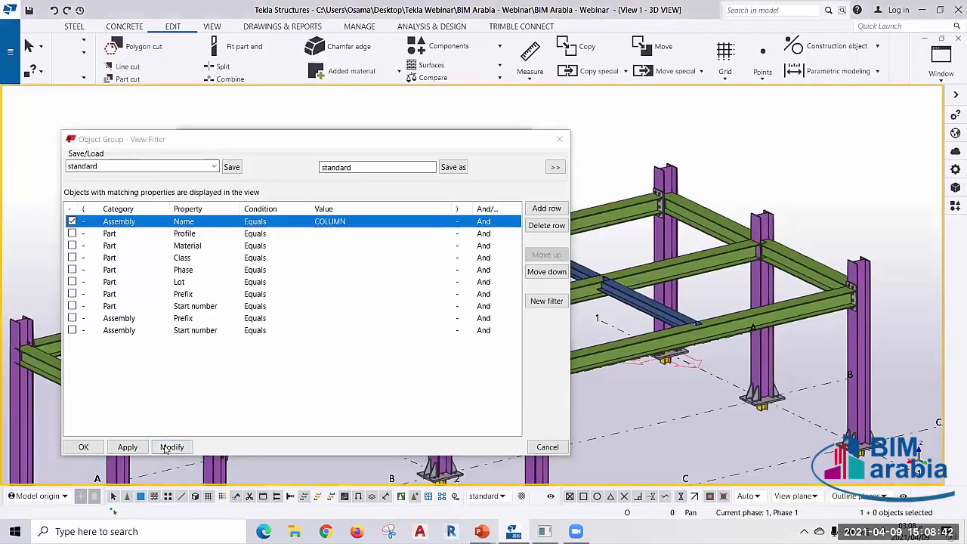
pyautogui.scroll(-5, 814, 242)
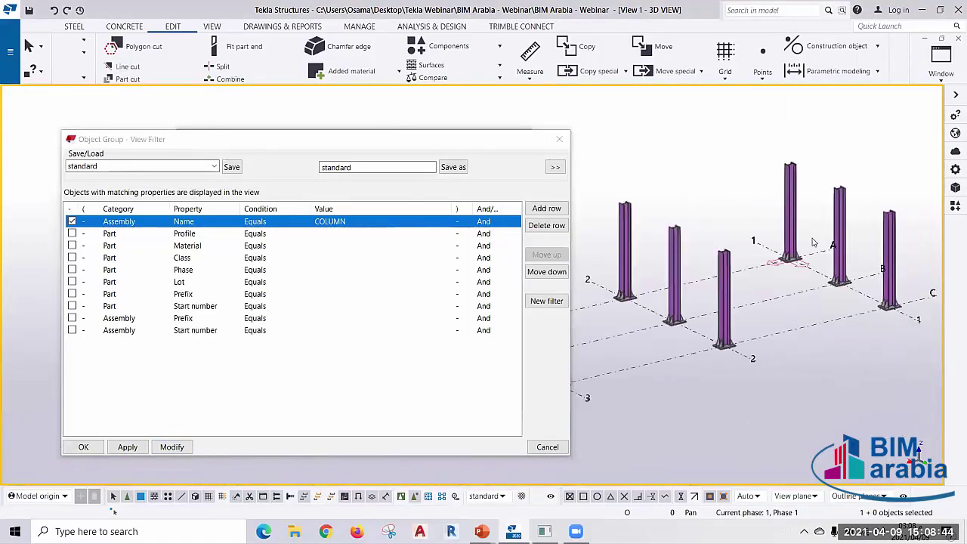
pyautogui.scroll(-3, 814, 242)
pyautogui.scroll(-2, 814, 242)
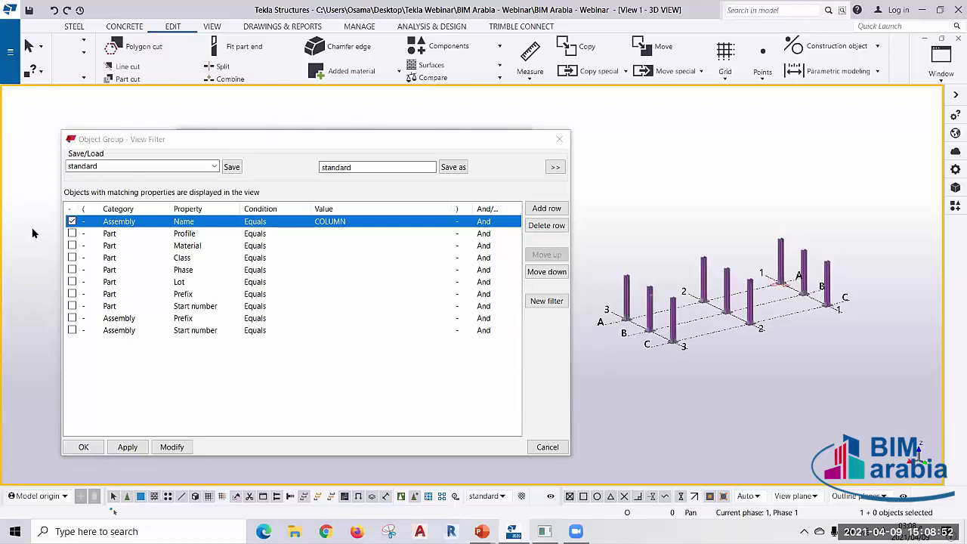
# - Untick the Assembly Name Equals COLUMN row and apply it so the beams reappear
pyautogui.click(71, 222)
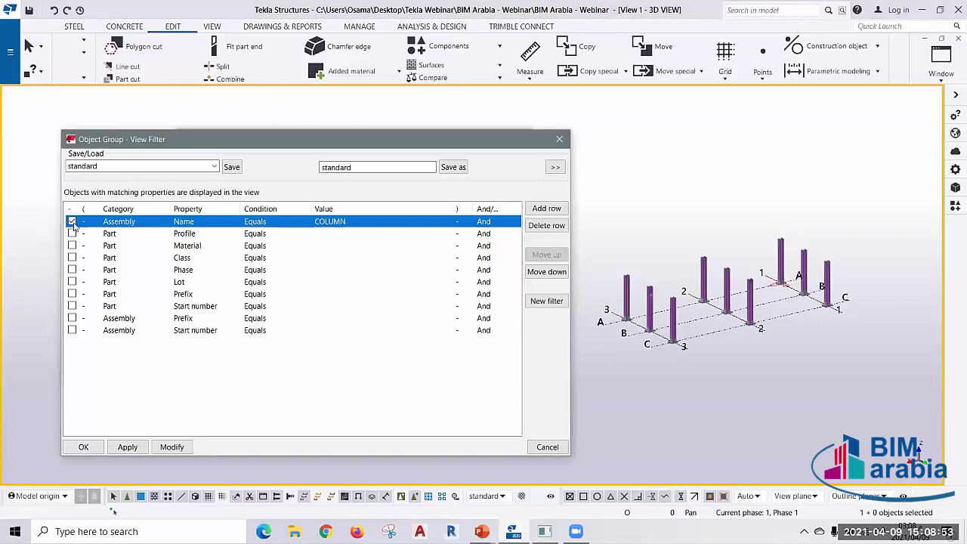
pyautogui.click(172, 447)
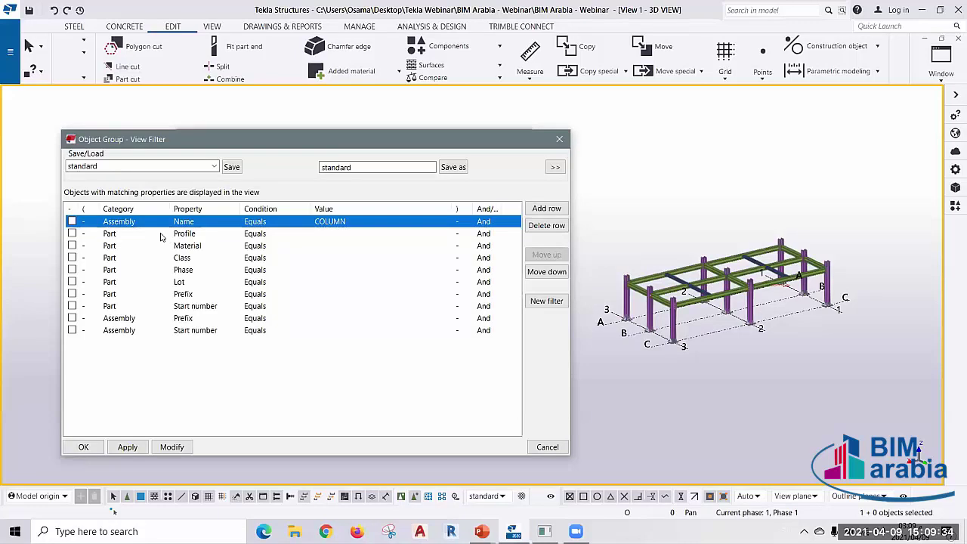
# - Fill the Part Profile row with HEA300 by picking a column from the model
pyautogui.click(451, 237)
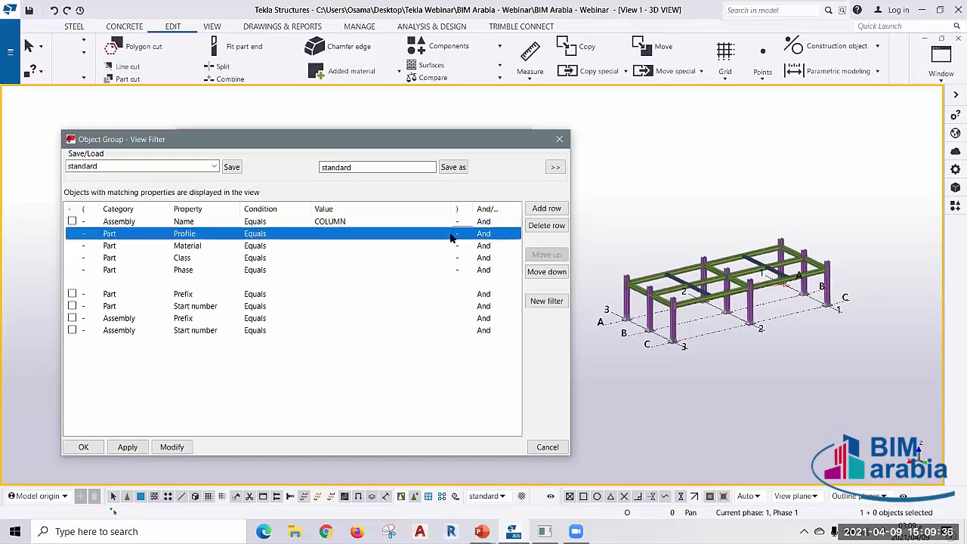
pyautogui.click(451, 238)
pyautogui.click(448, 235)
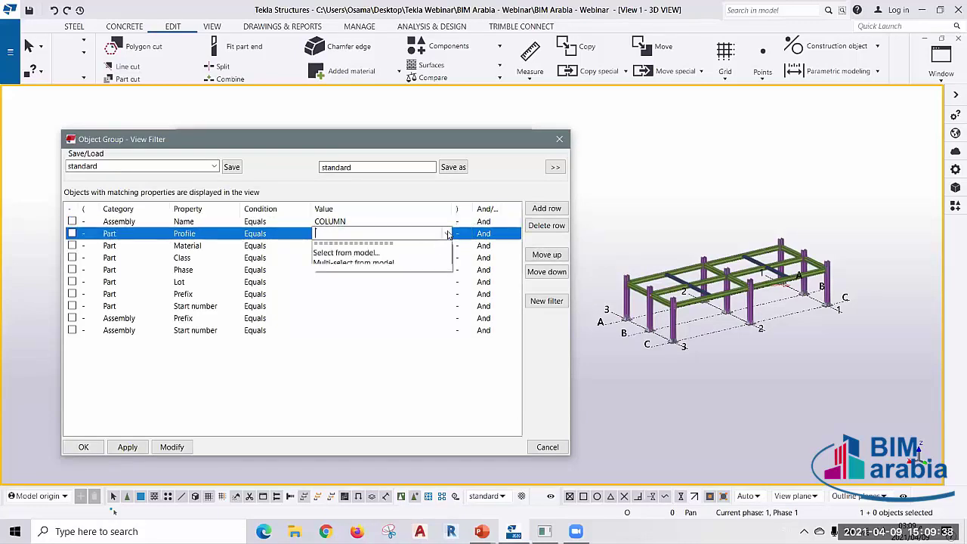
pyautogui.click(348, 261)
pyautogui.scroll(3, 658, 310)
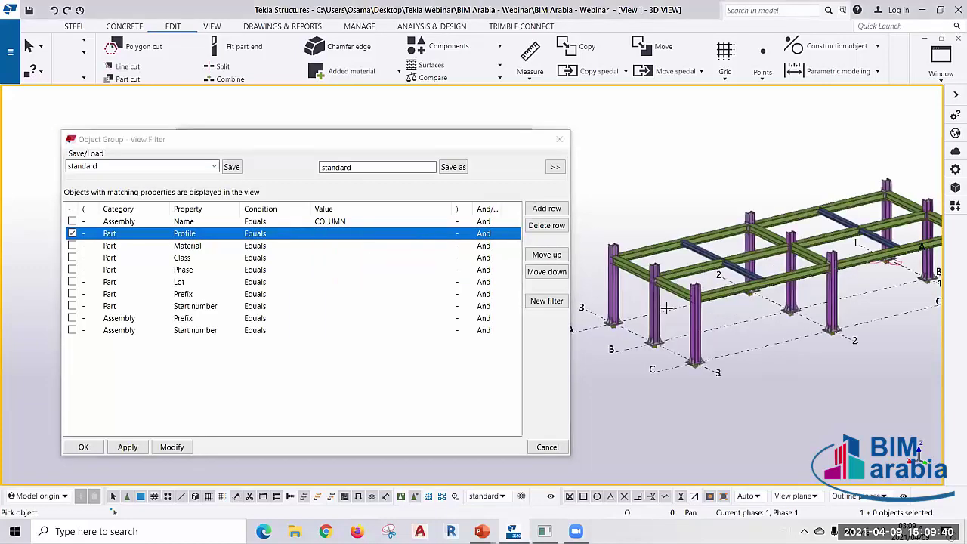
pyautogui.scroll(2, 667, 308)
pyautogui.click(649, 302)
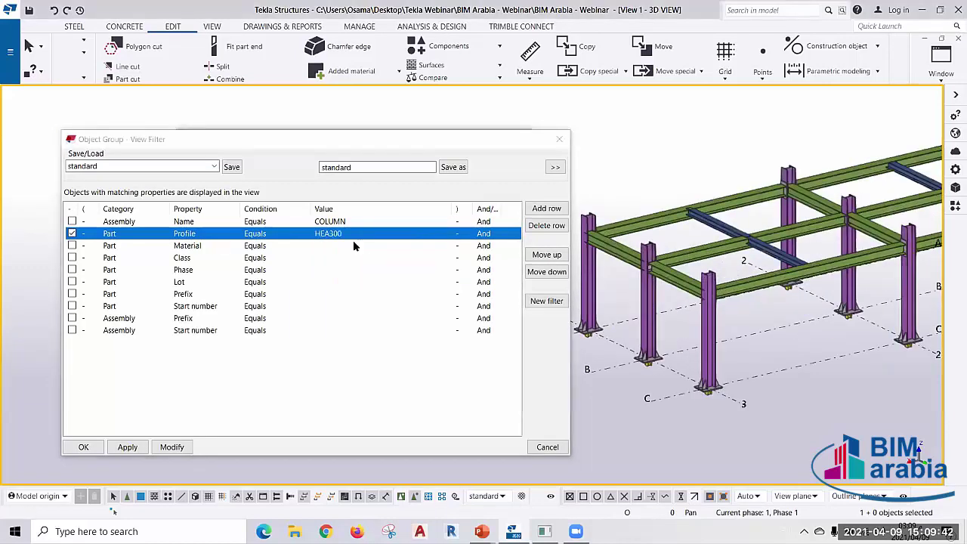
# - Add a second Profile row joined with Or, and delete the COLUMN name row
pyautogui.click(546, 209)
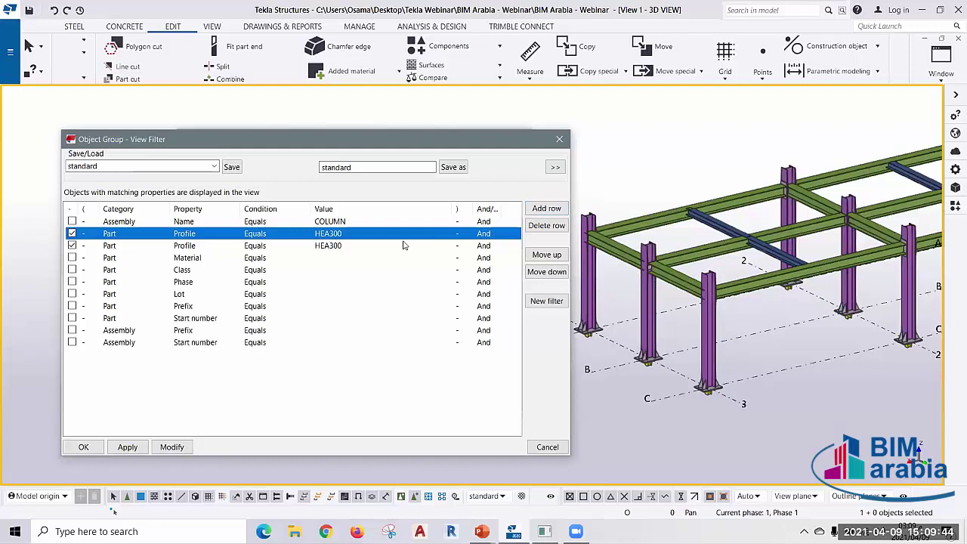
pyautogui.click(483, 234)
pyautogui.click(495, 234)
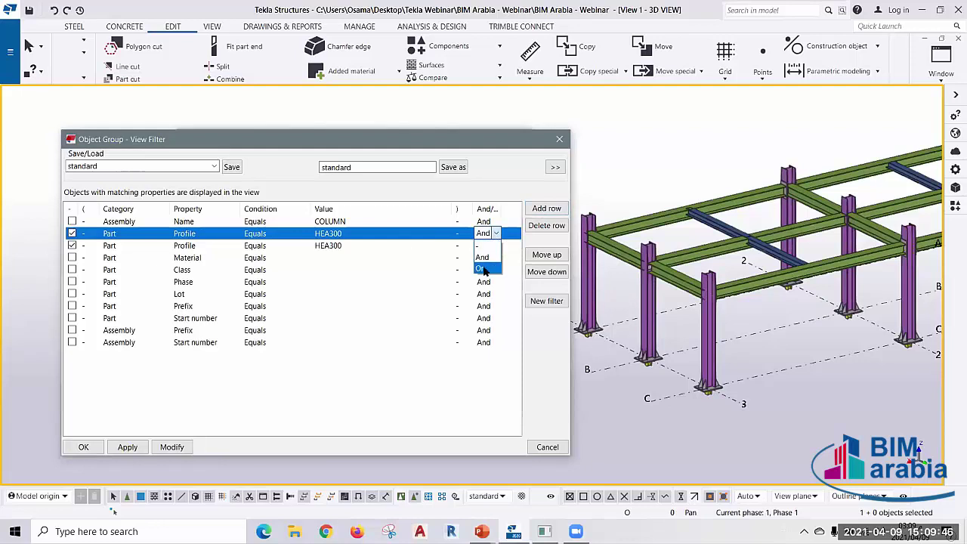
pyautogui.click(483, 269)
pyautogui.click(110, 220)
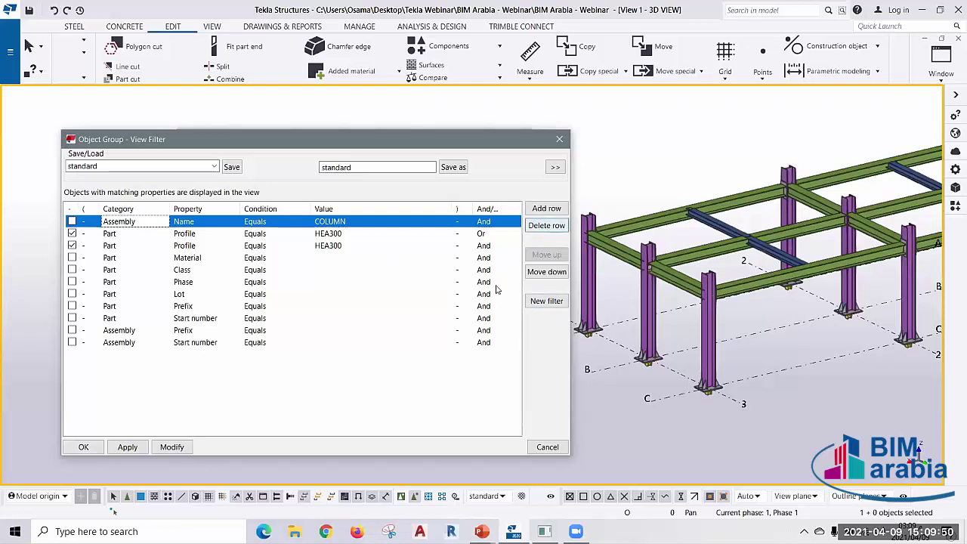
pyautogui.click(546, 225)
# - Set the second Profile row to HEA200 from a blue beam, then apply and close the filter
pyautogui.click(350, 234)
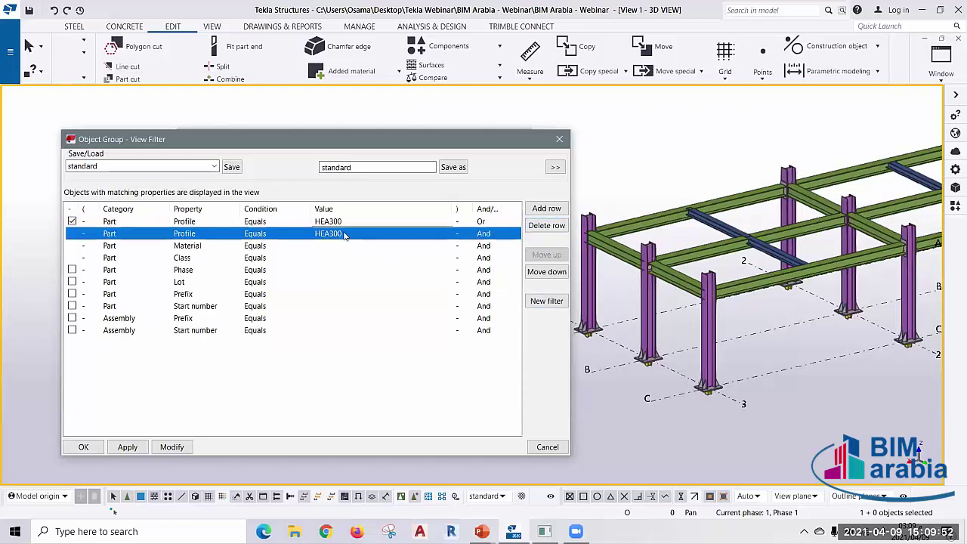
pyautogui.click(385, 234)
pyautogui.click(346, 276)
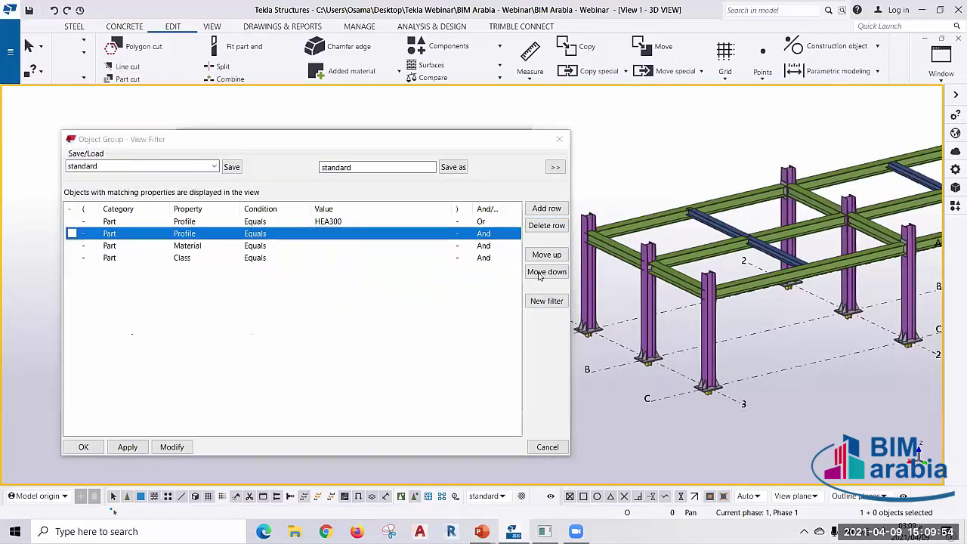
pyautogui.click(717, 225)
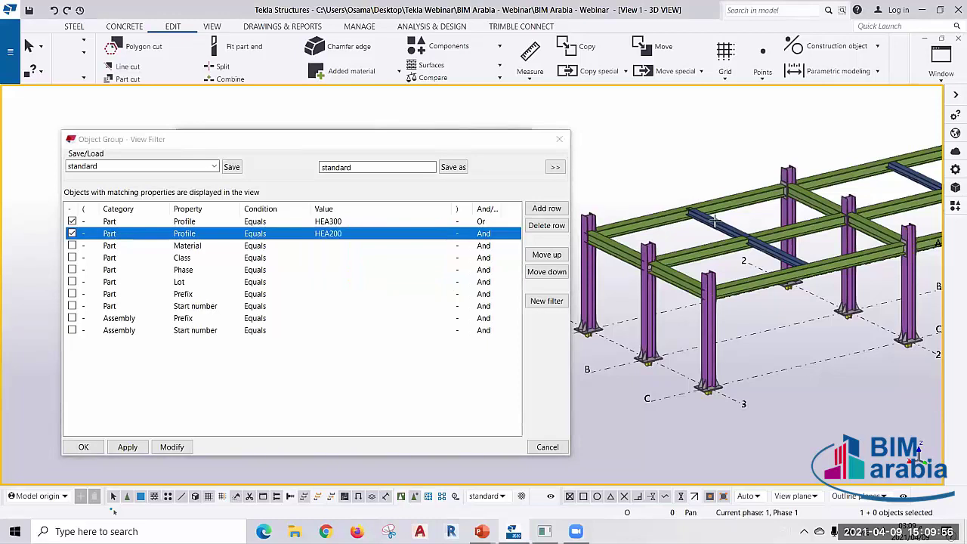
pyautogui.click(170, 448)
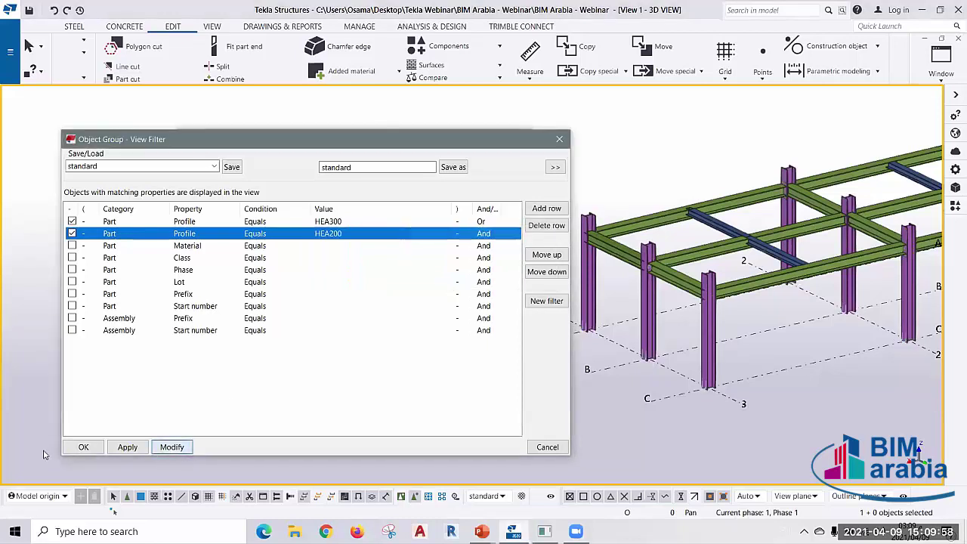
pyautogui.click(81, 447)
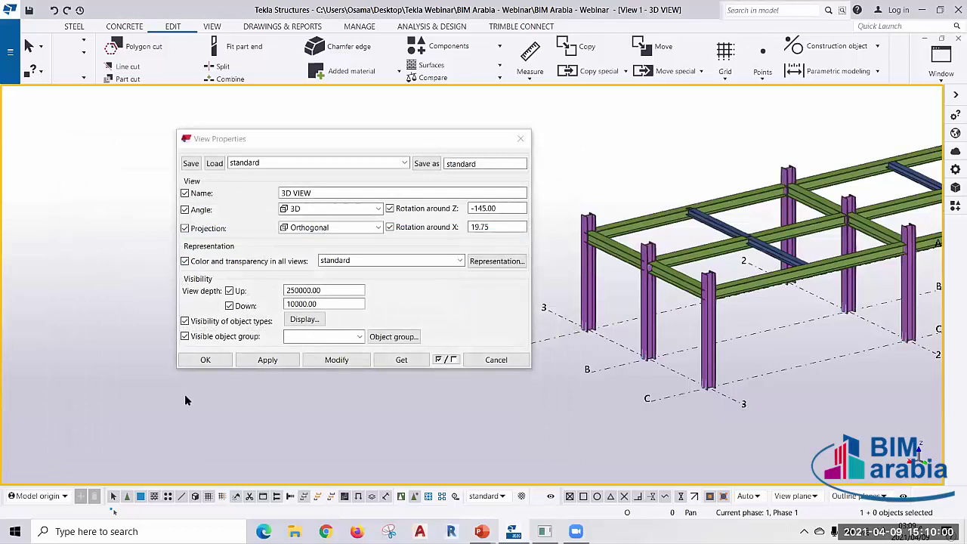
pyautogui.click(189, 362)
pyautogui.scroll(-2, 65, 297)
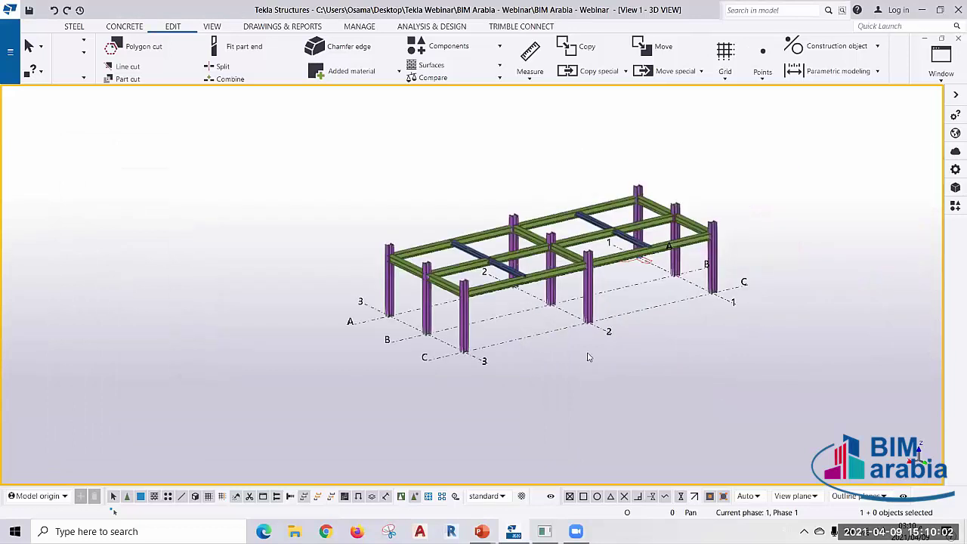
pyautogui.scroll(2, 790, 146)
pyautogui.scroll(1, 789, 151)
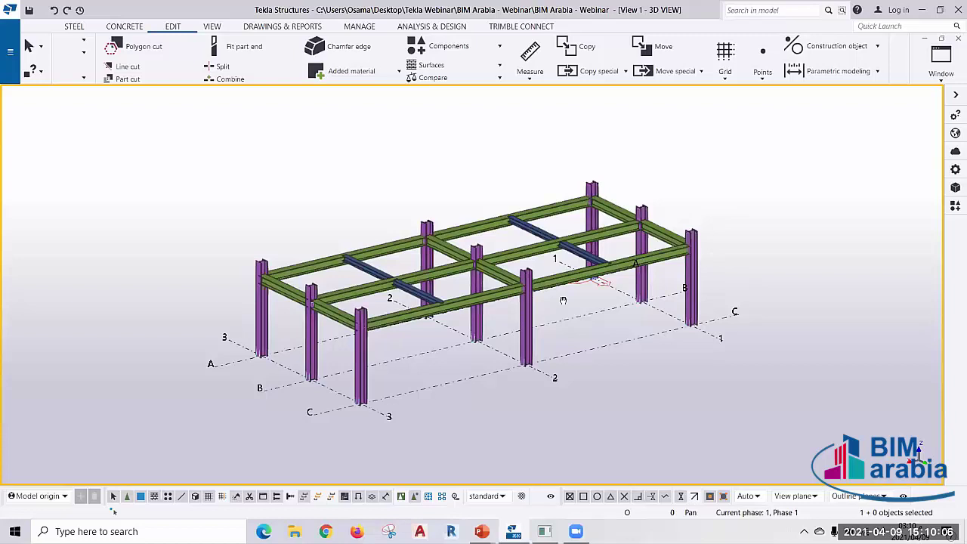
pyautogui.moveTo(564, 300); pyautogui.dragTo(633, 268, button='middle')
pyautogui.scroll(2, 631, 193)
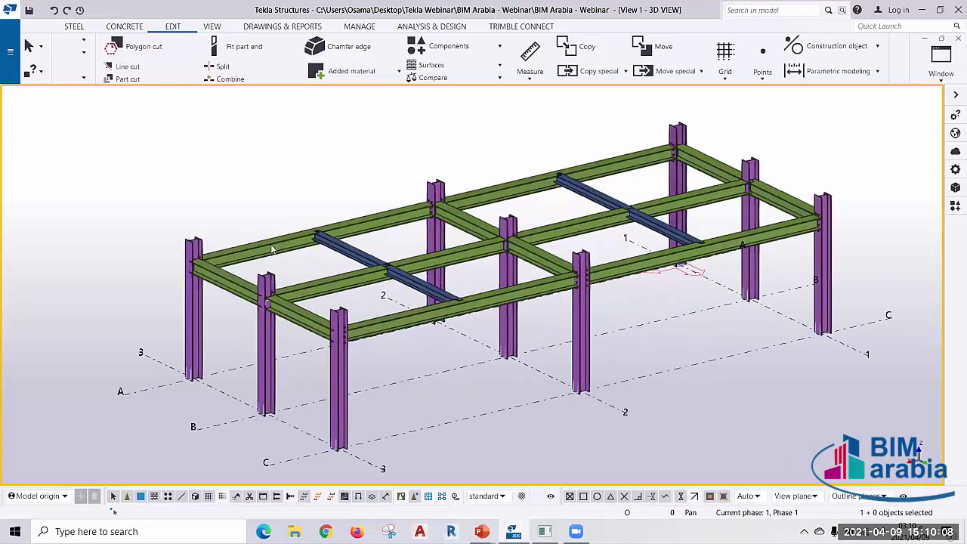
pyautogui.moveTo(305, 401); pyautogui.dragTo(344, 382, button='middle')
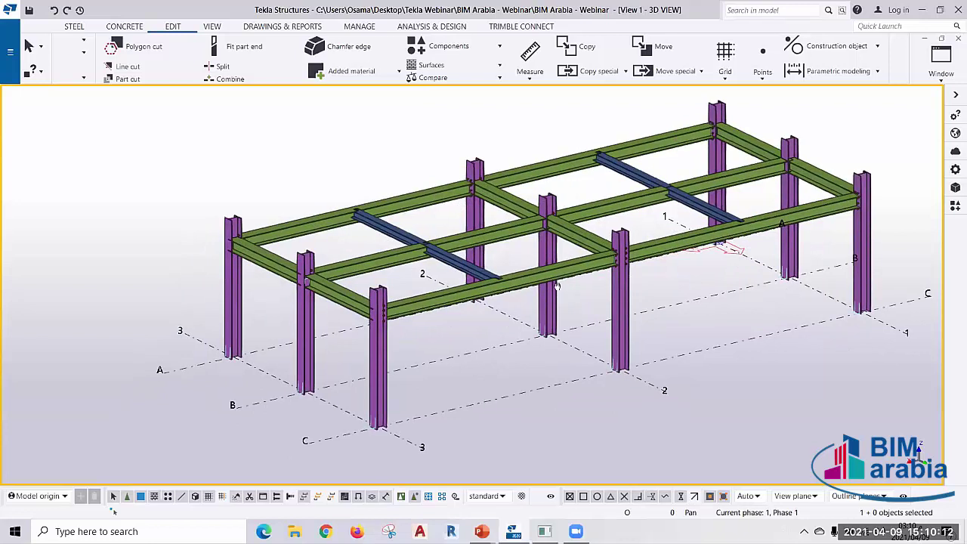
pyautogui.moveTo(557, 286); pyautogui.dragTo(540, 275, button='middle')
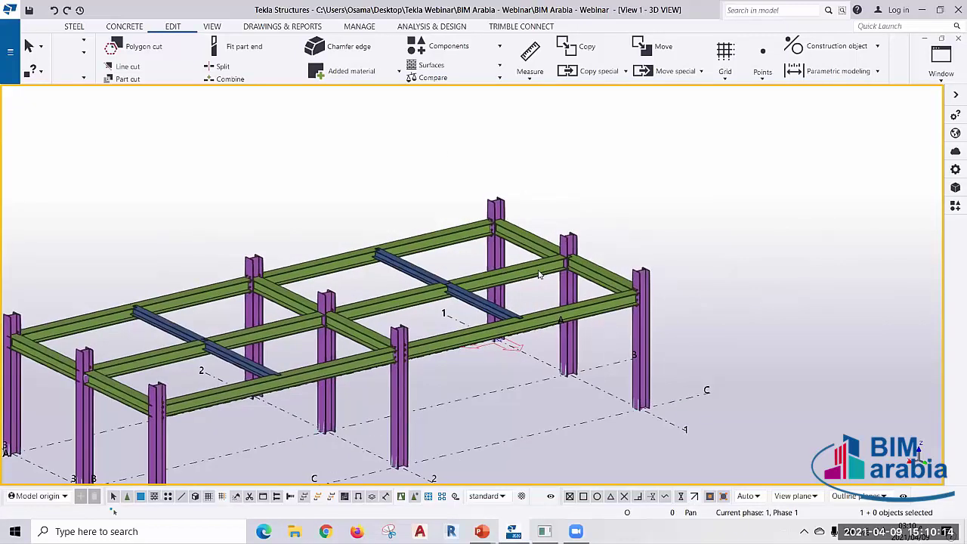
pyautogui.scroll(1, 461, 226)
pyautogui.scroll(1, 452, 205)
pyautogui.scroll(1, 501, 131)
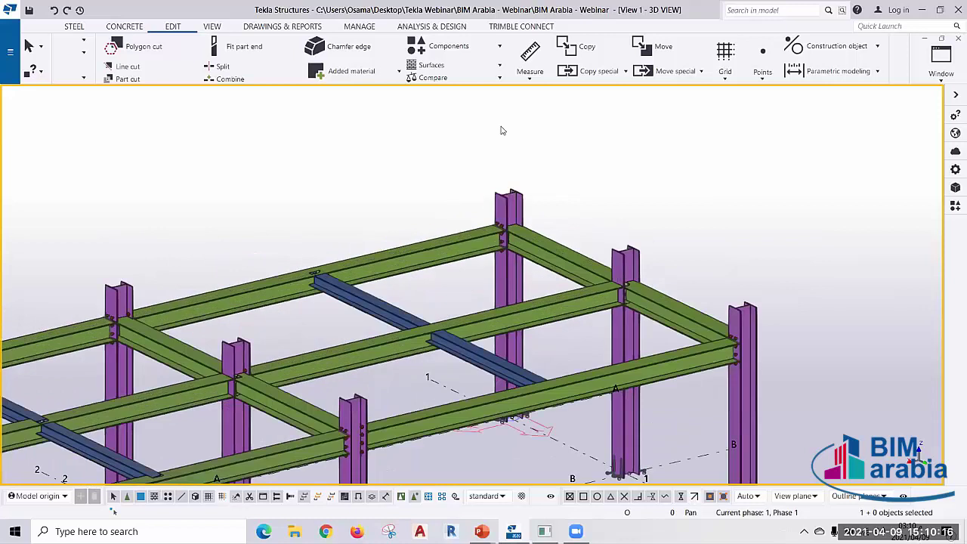
pyautogui.scroll(3, 538, 213)
pyautogui.scroll(-2, 529, 220)
pyautogui.scroll(-1, 386, 340)
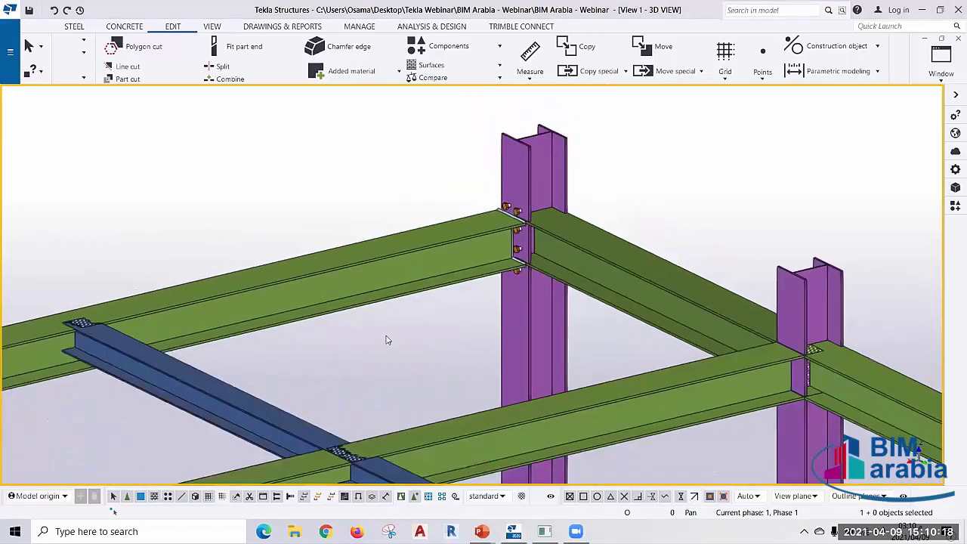
pyautogui.scroll(-1, 313, 370)
pyautogui.scroll(-2, 229, 268)
pyautogui.scroll(1, 295, 203)
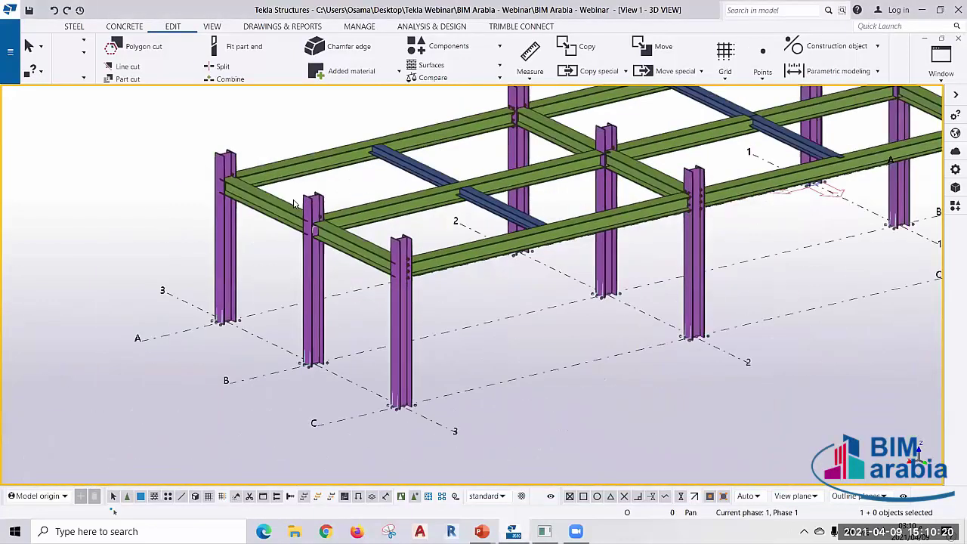
pyautogui.scroll(4, 199, 345)
pyautogui.scroll(1, 199, 345)
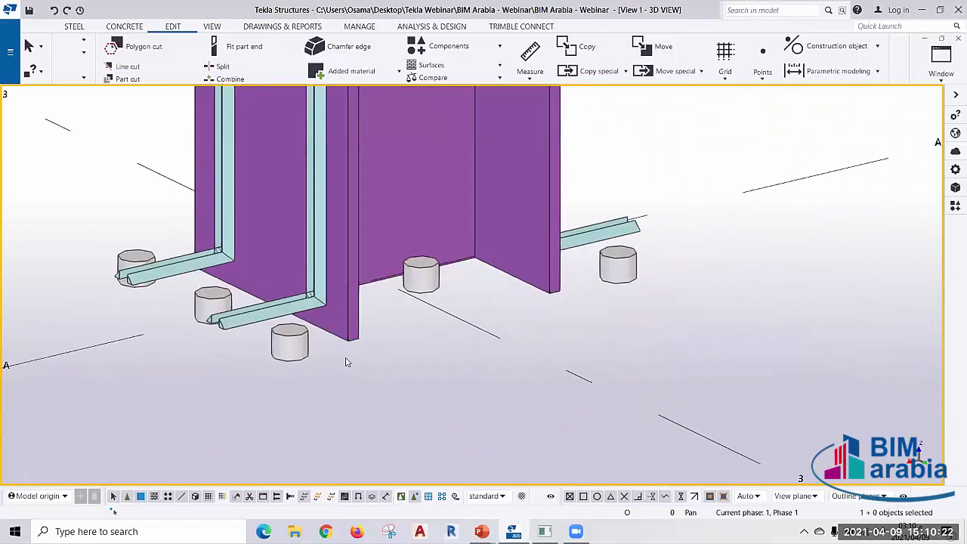
pyautogui.scroll(-2, 346, 363)
pyautogui.scroll(-1, 355, 361)
pyautogui.scroll(-2, 361, 358)
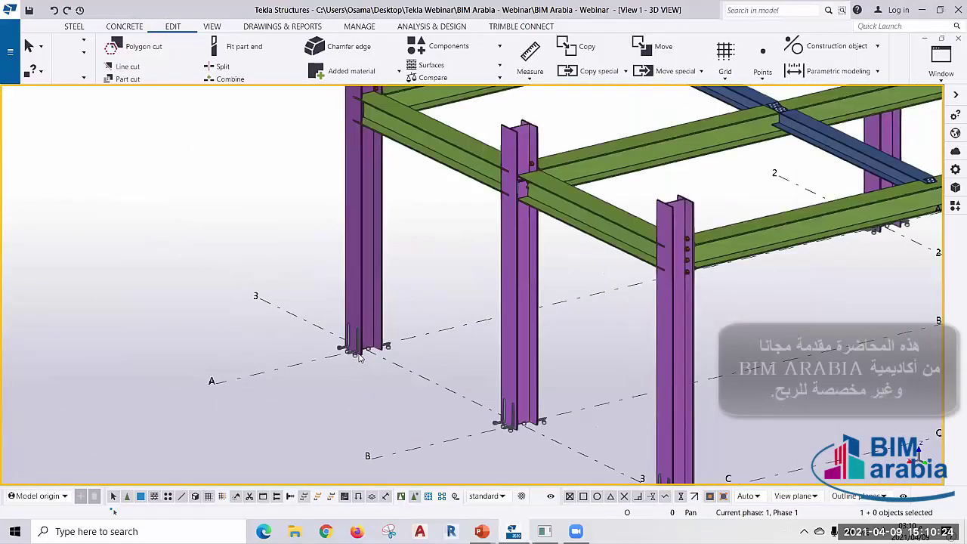
pyautogui.scroll(-1, 393, 385)
pyautogui.scroll(-1, 425, 415)
pyautogui.scroll(1, 425, 415)
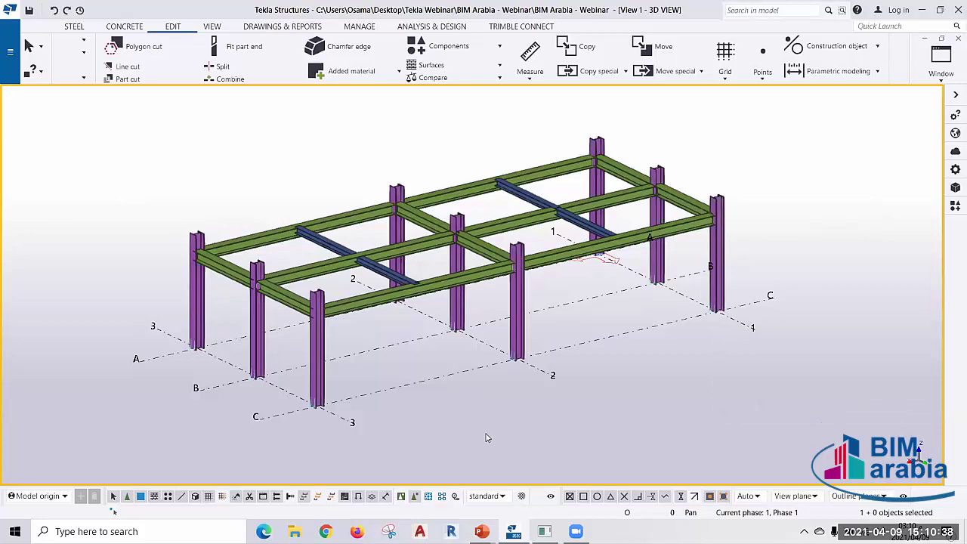
# - Untick the HEA300 and HEA200 profile rows in the 3D view's object group filter, then reopen it
pyautogui.doubleClick(487, 438)
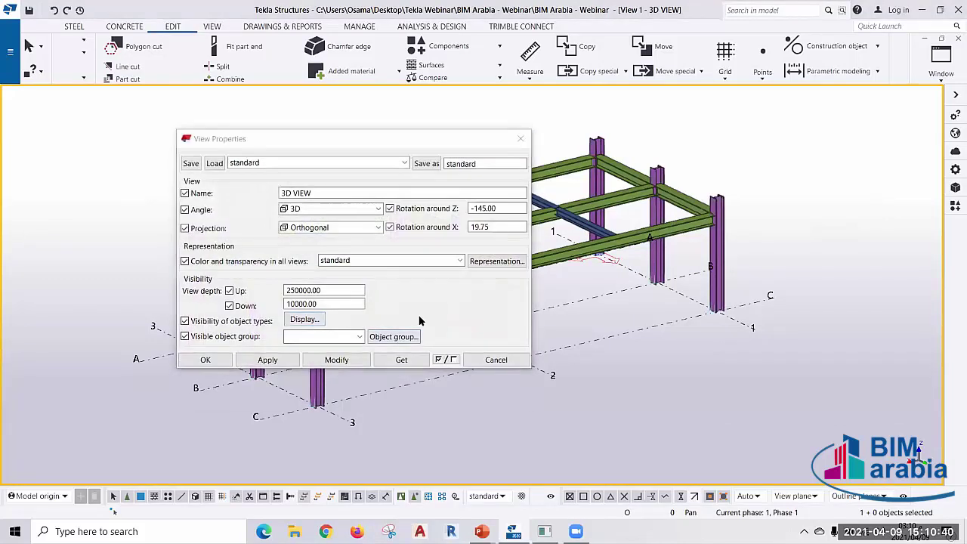
pyautogui.click(394, 336)
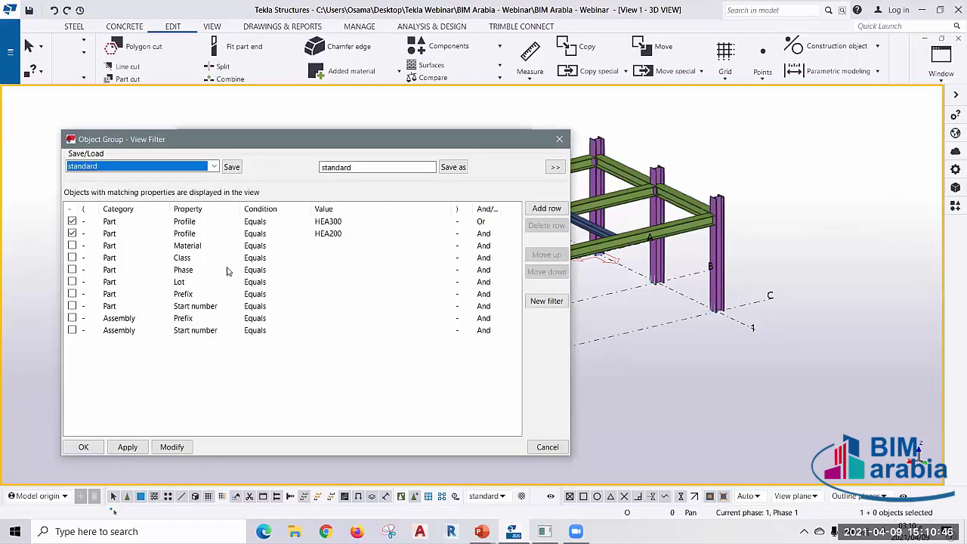
pyautogui.click(72, 221)
pyautogui.click(72, 234)
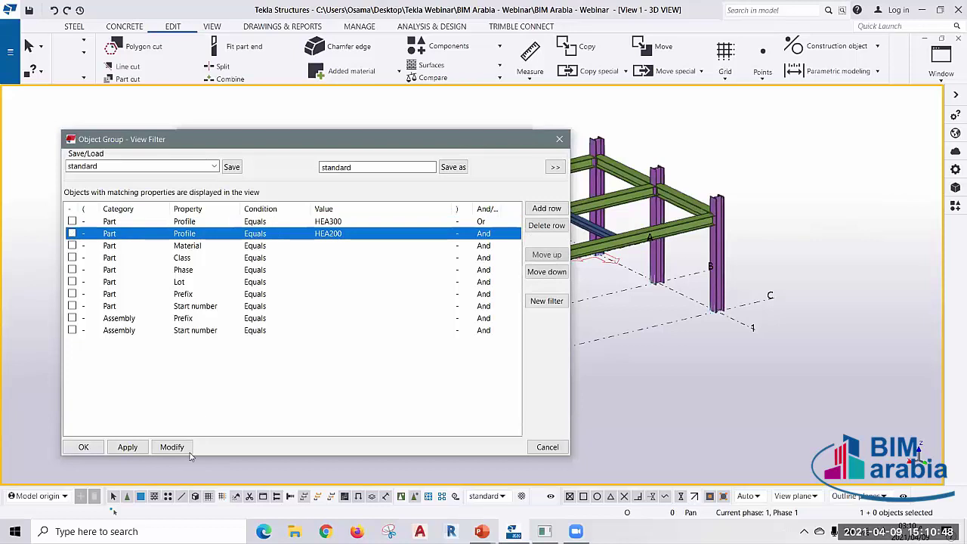
pyautogui.click(89, 449)
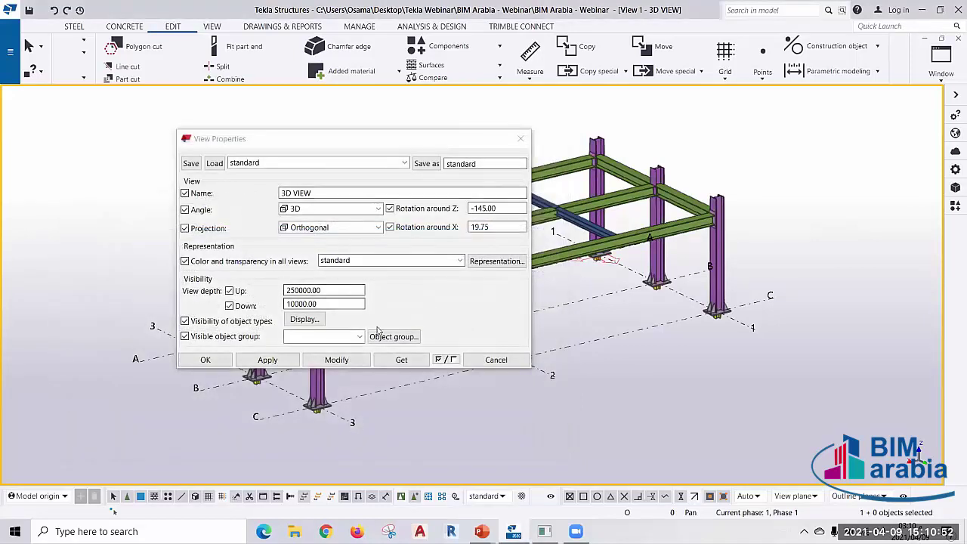
pyautogui.click(180, 303)
pyautogui.click(394, 337)
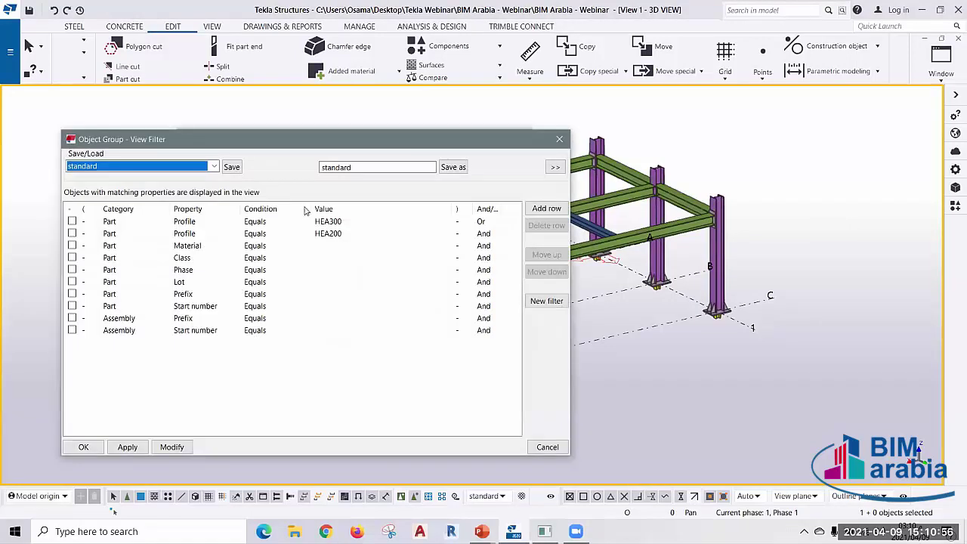
# - Save the view filter as COLUMNS, select it in the Save/Load list, and close the dialog
pyautogui.doubleClick(348, 168)
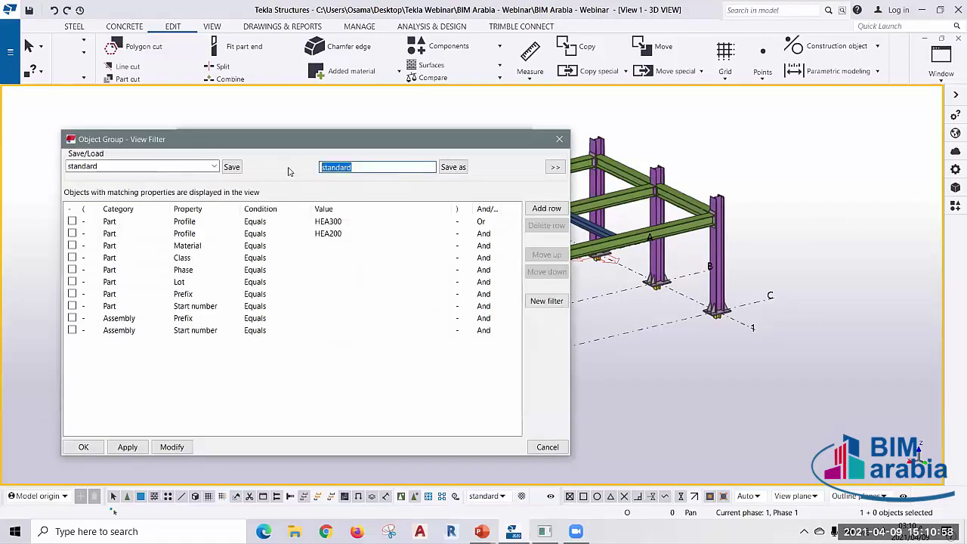
pyautogui.write('COLUMNS')
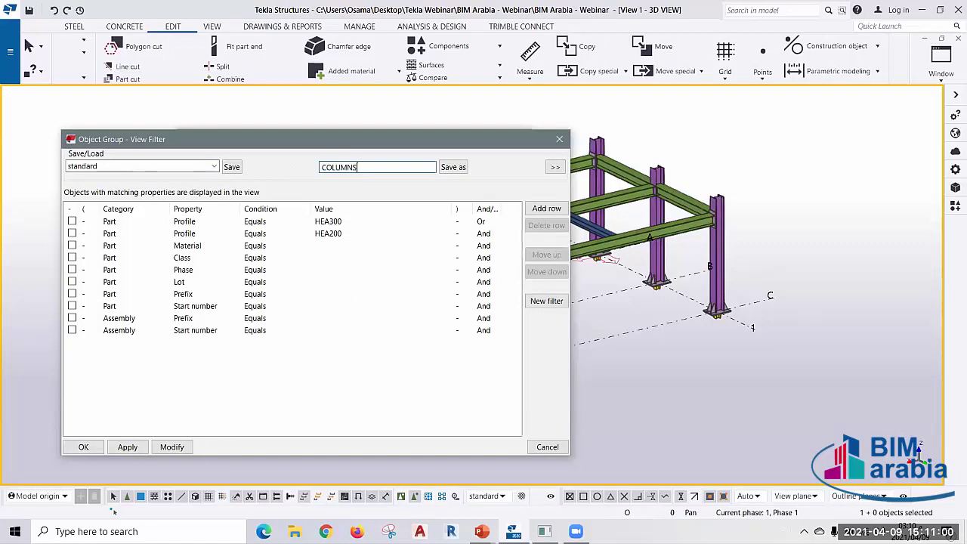
pyautogui.click(453, 167)
pyautogui.click(214, 166)
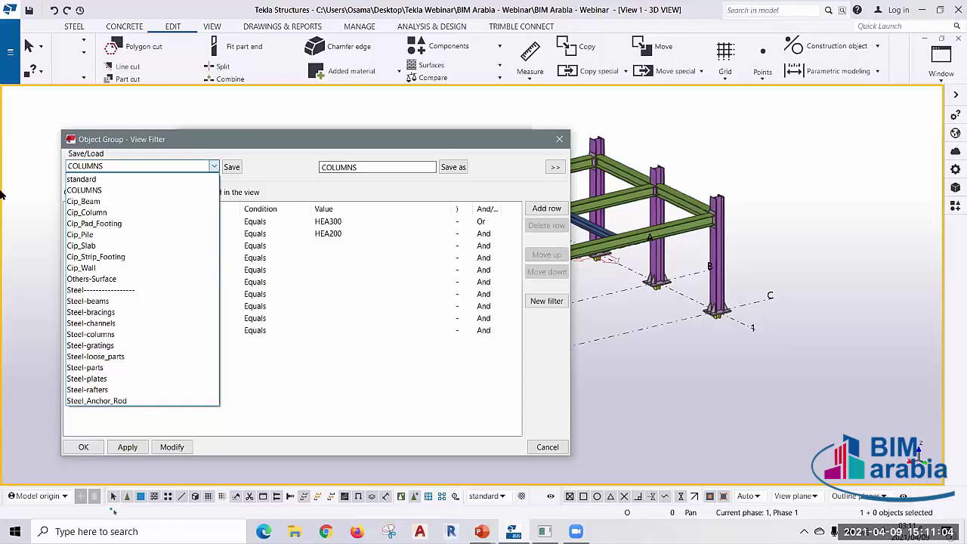
pyautogui.click(83, 190)
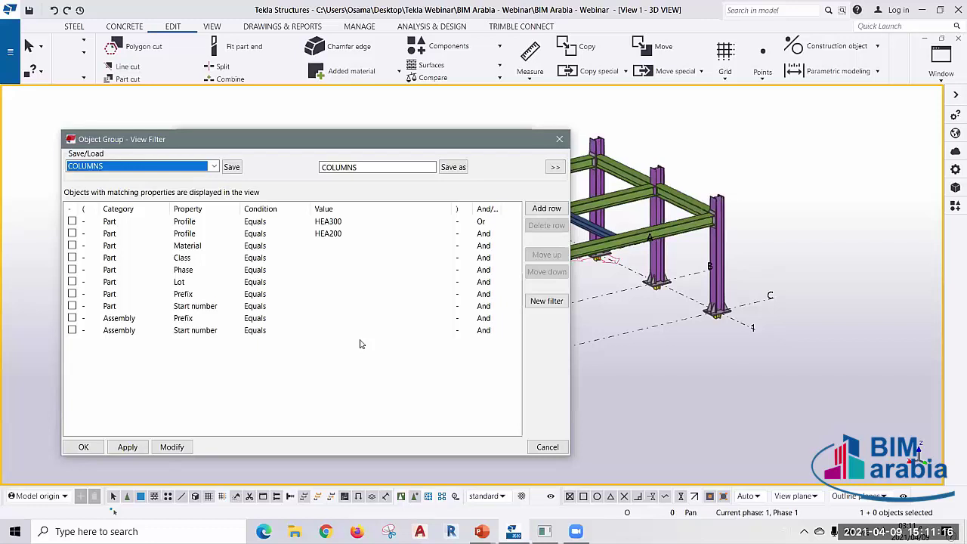
pyautogui.click(560, 140)
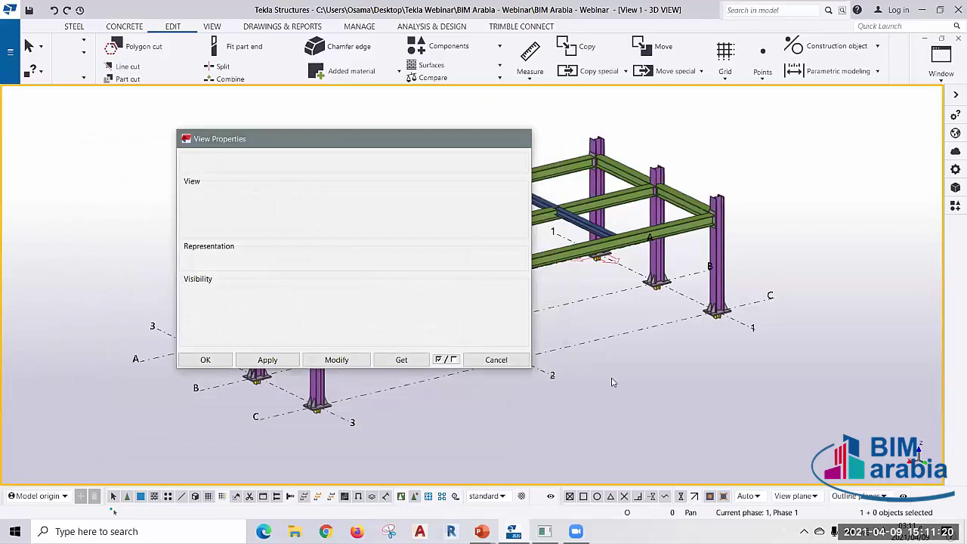
# - Return to the lecture slide show and advance to the Ctrl + G Selection Filter dialog image
pyautogui.hotkey('alt', 'Tab')
pyautogui.hotkey('alt', 'Tab')
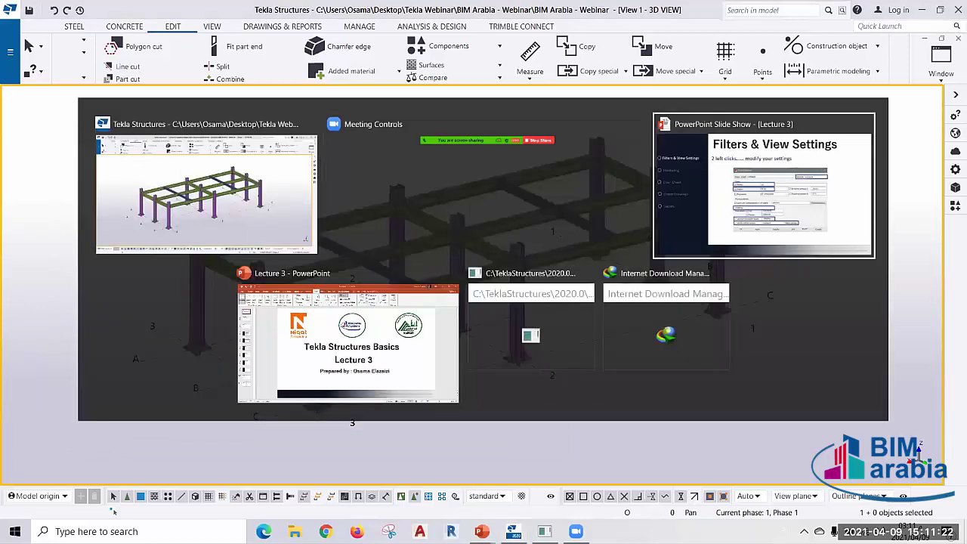
pyautogui.press('Right')
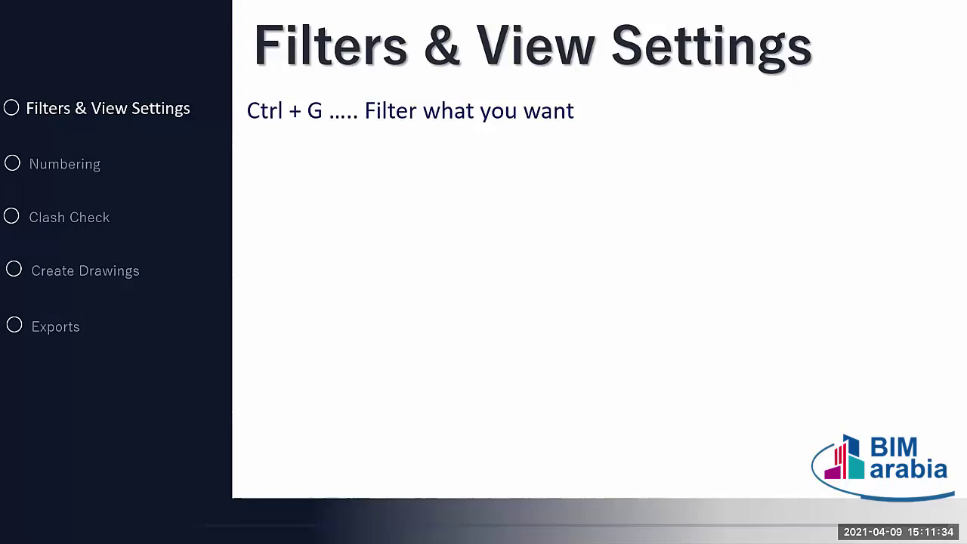
pyautogui.press('Right')
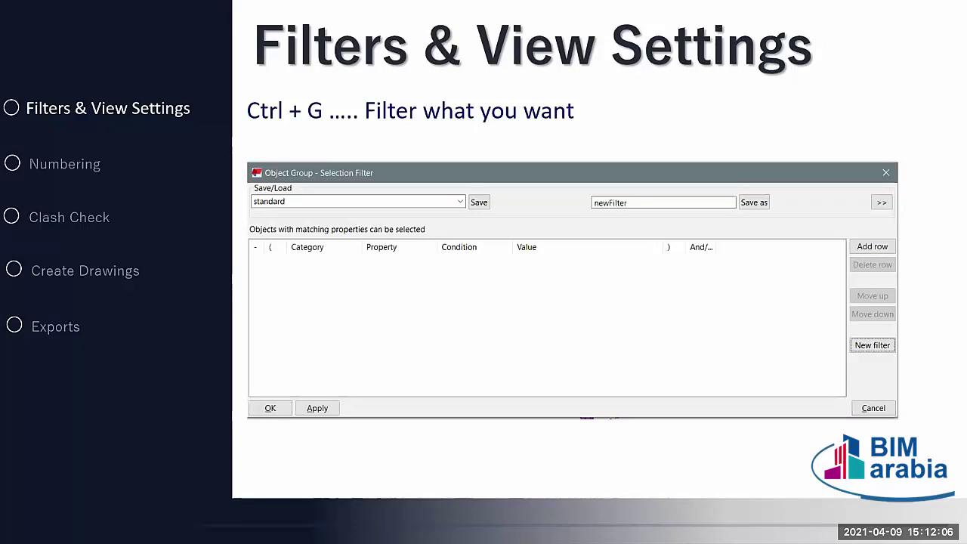
# - Step through the filter dialog highlights, reach the Numbering slide, and switch back to Tekla
pyautogui.click(490, 291)
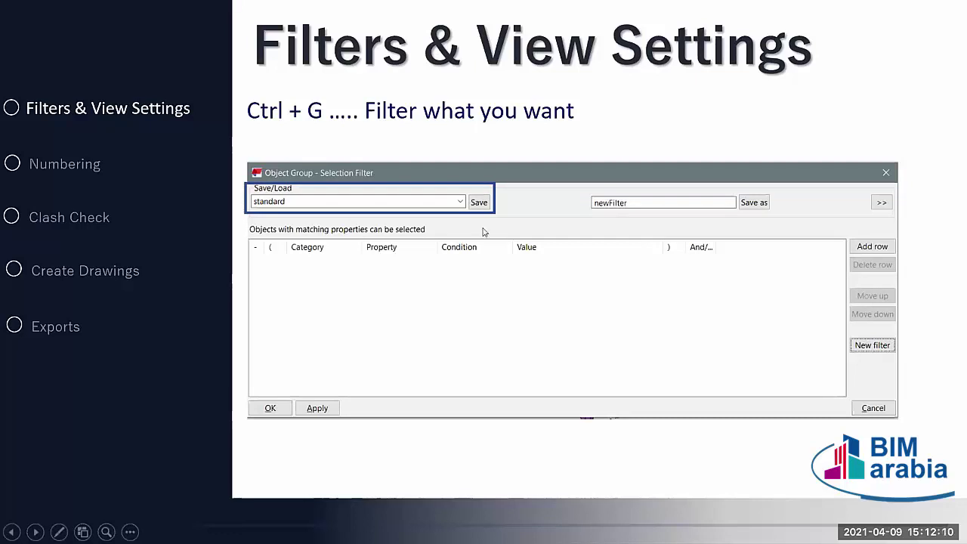
pyautogui.click(477, 352)
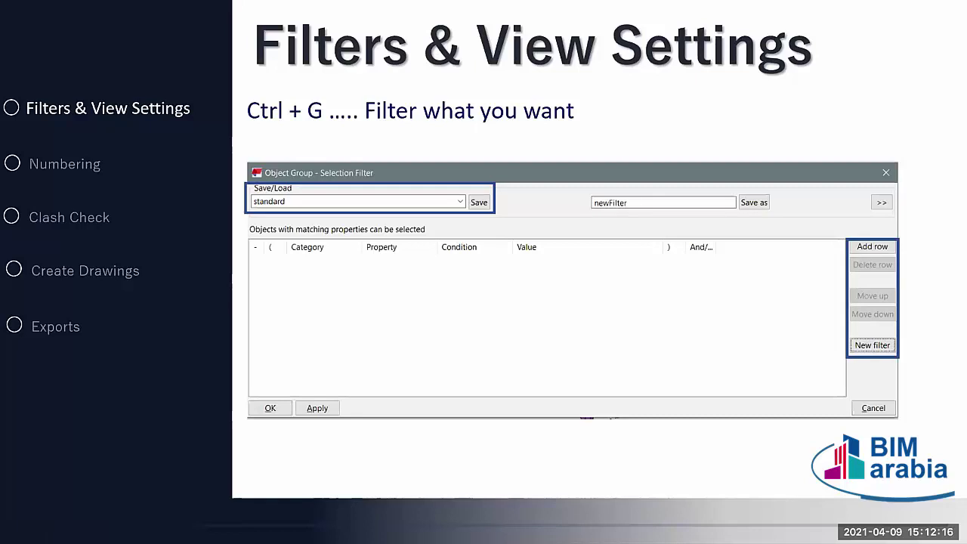
pyautogui.press('Right')
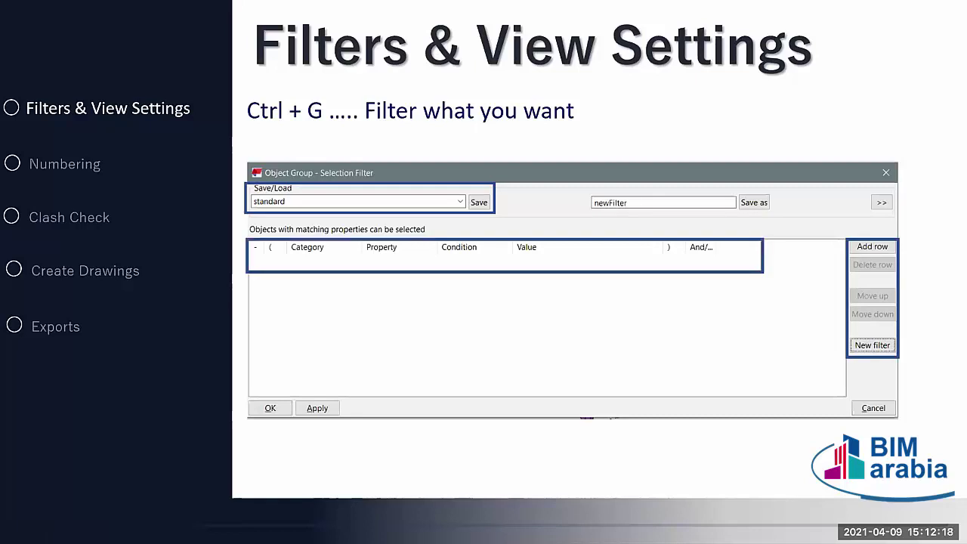
pyautogui.press('Right')
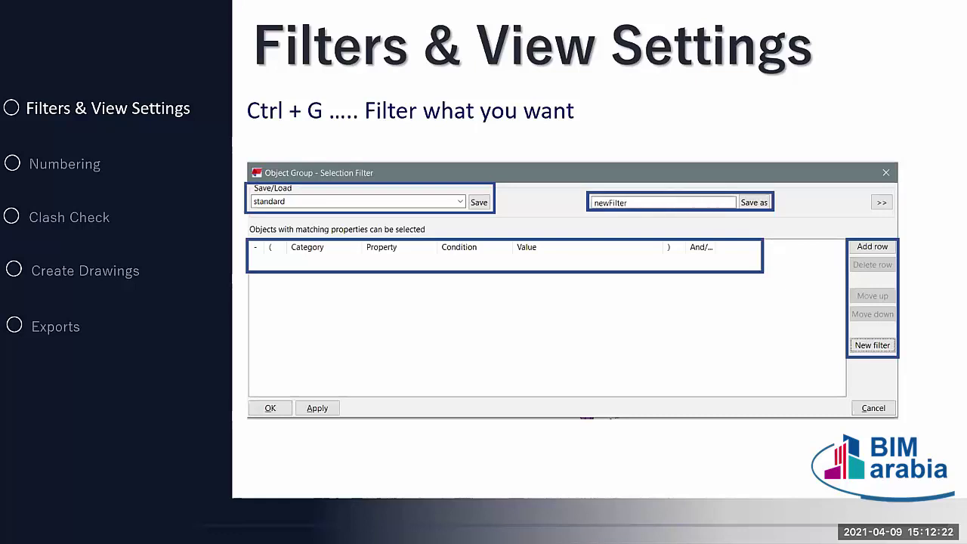
pyautogui.press('Right')
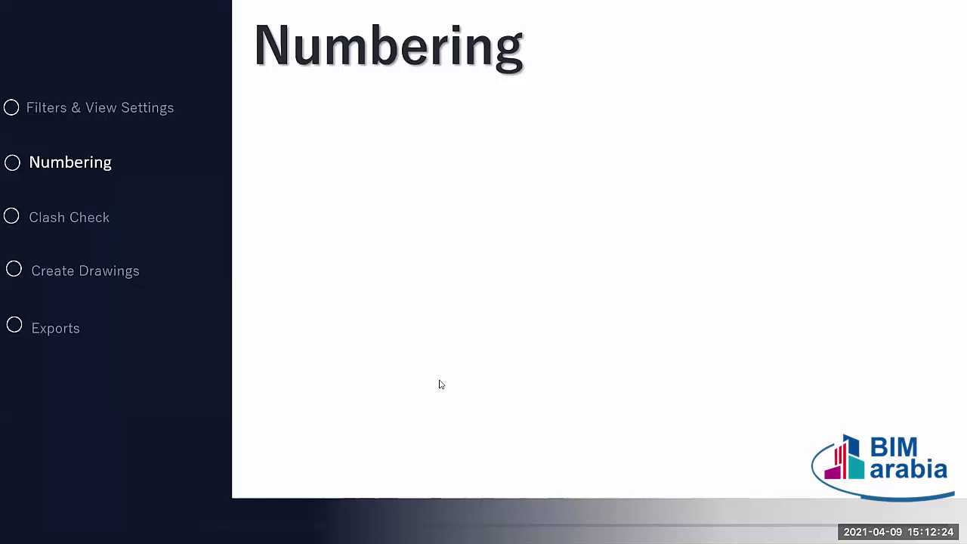
pyautogui.hotkey('alt', 'Tab')
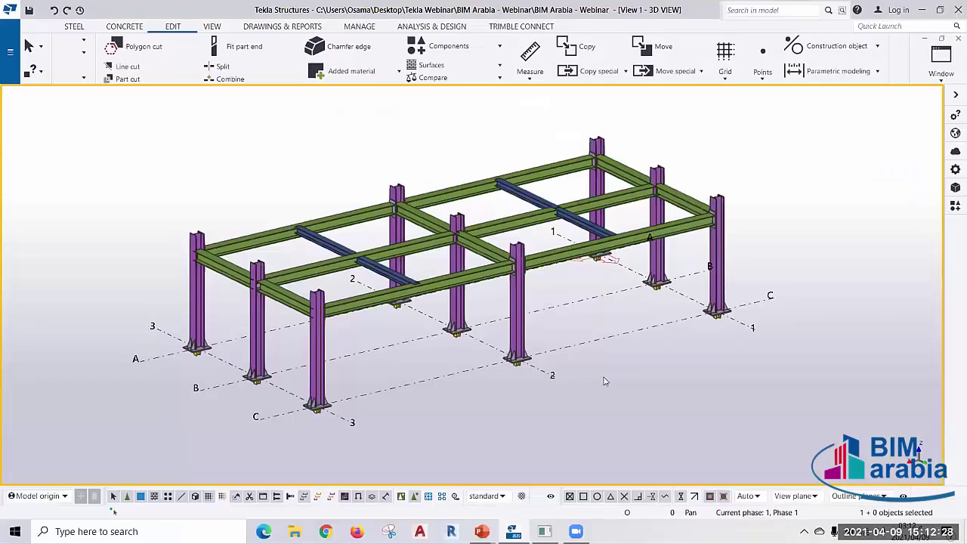
# - Add a ticked Part Name Equals COLUMN selection filter row picked from a column, apply it, and close
pyautogui.hotkey('ctrl', 'g')
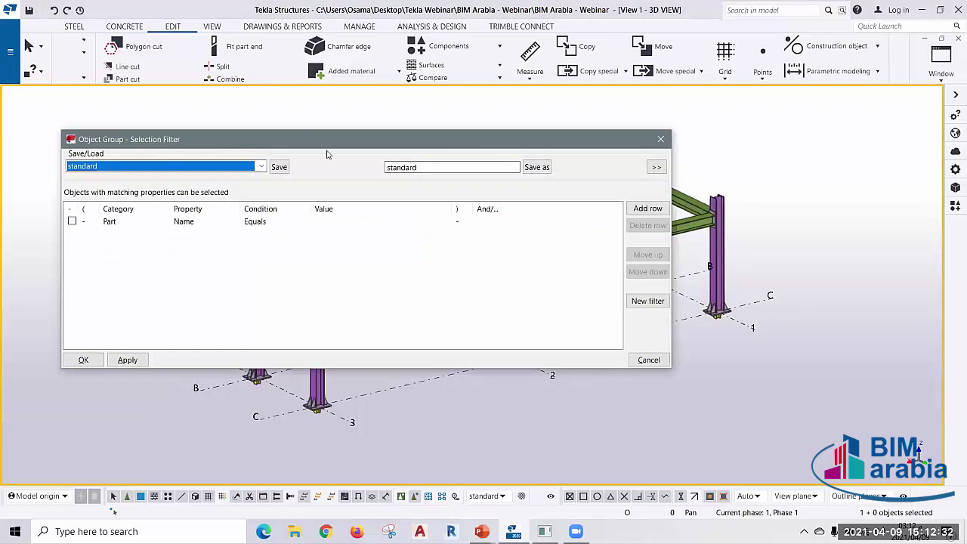
pyautogui.moveTo(327, 155); pyautogui.dragTo(332, 185)
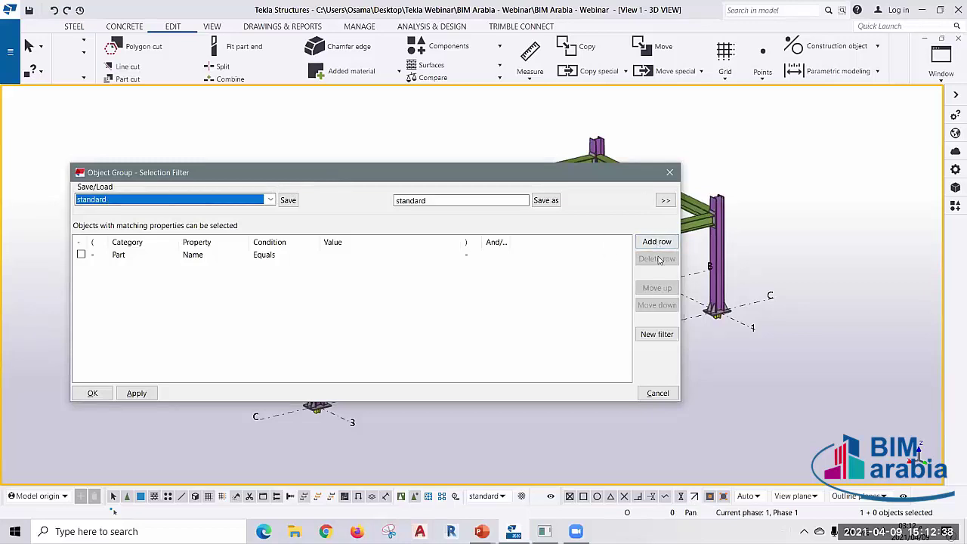
pyautogui.click(123, 260)
pyautogui.click(447, 262)
pyautogui.click(459, 255)
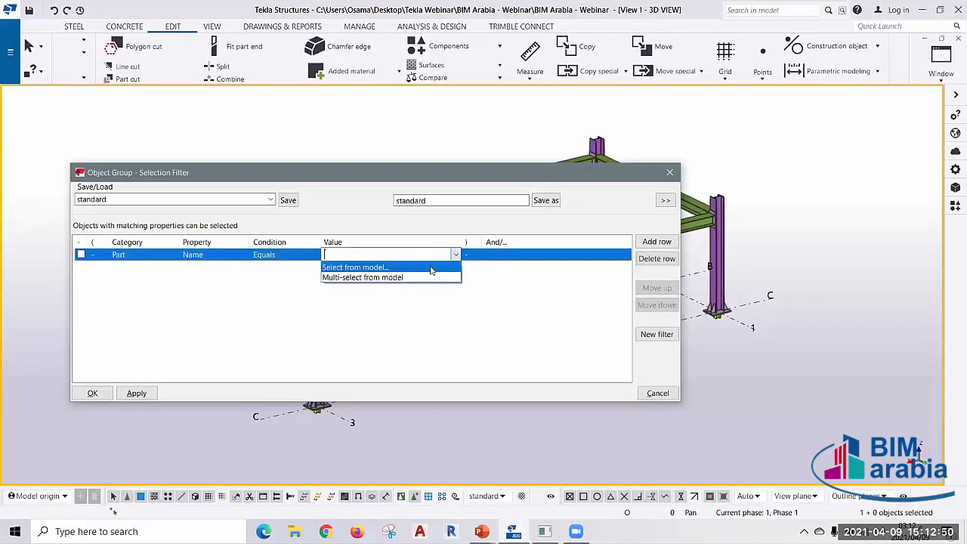
pyautogui.click(394, 266)
pyautogui.click(718, 249)
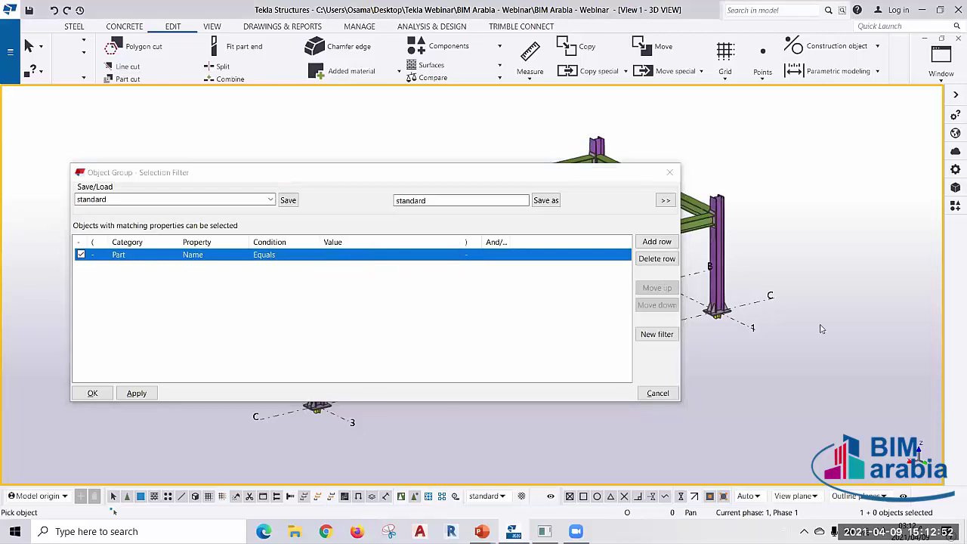
pyautogui.click(136, 393)
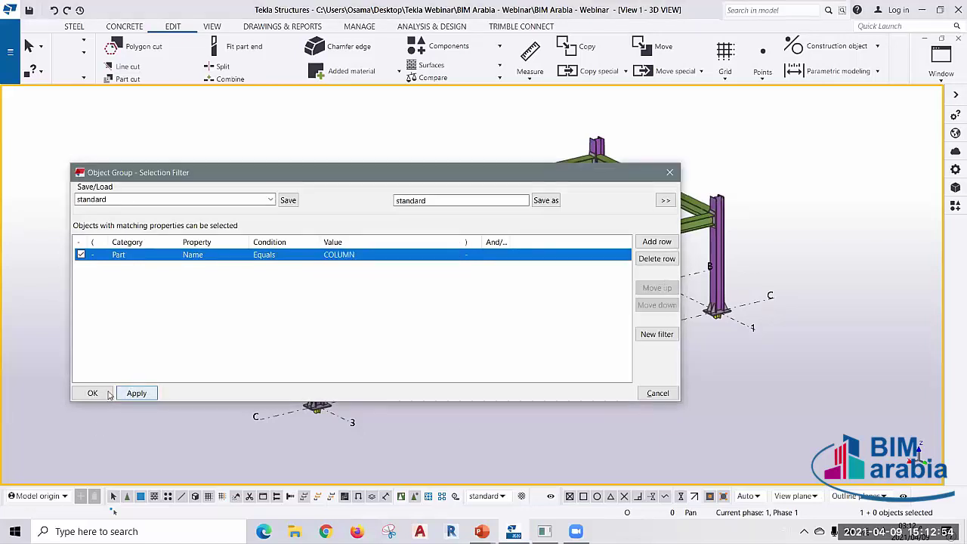
pyautogui.click(92, 393)
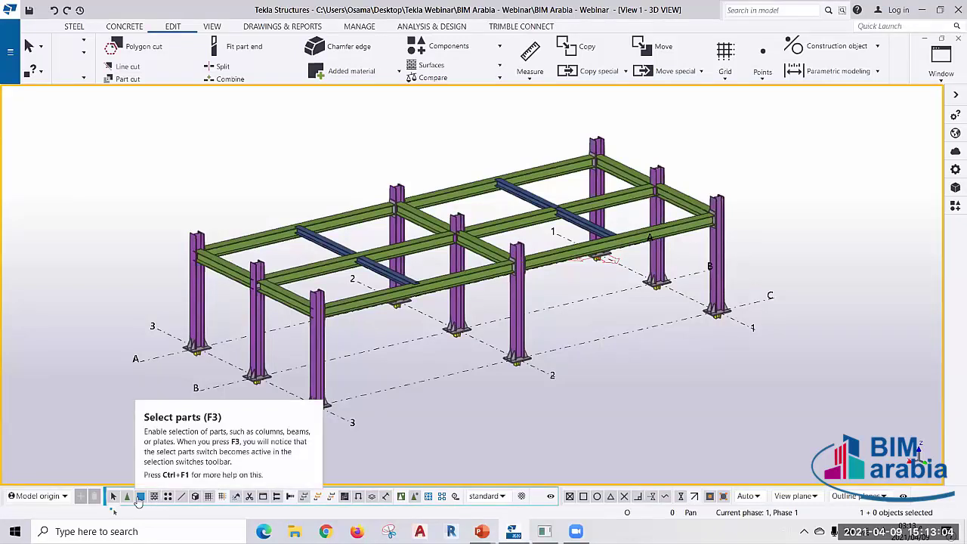
# - Enable part selection, window-select the whole frame to get only the nine columns, then deselect
pyautogui.click(139, 497)
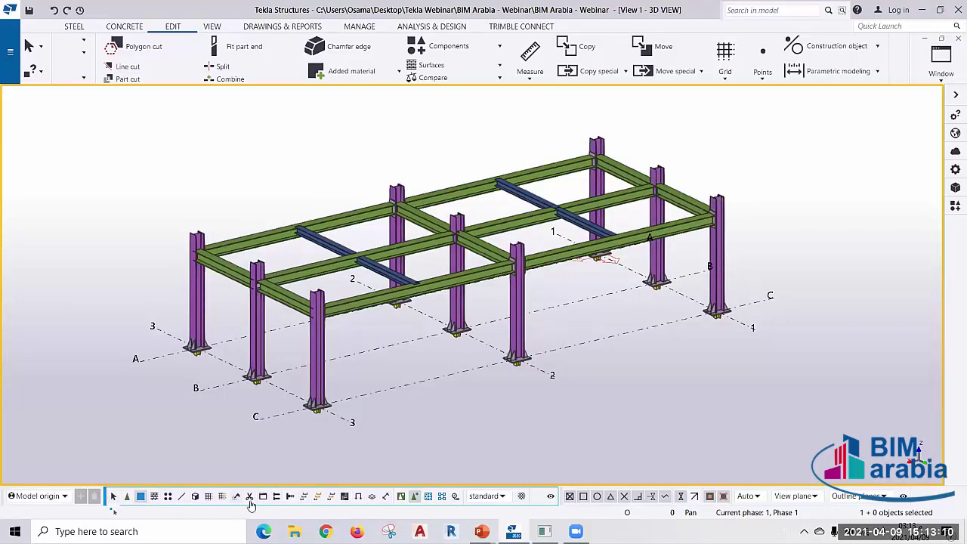
pyautogui.press('ctrl')
pyautogui.press('ctrl')
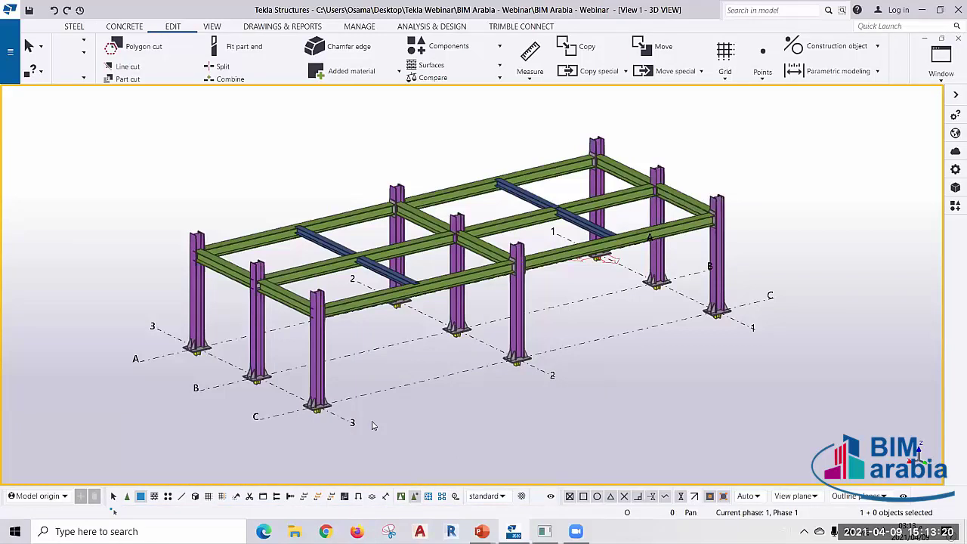
pyautogui.scroll(-3, 390, 344)
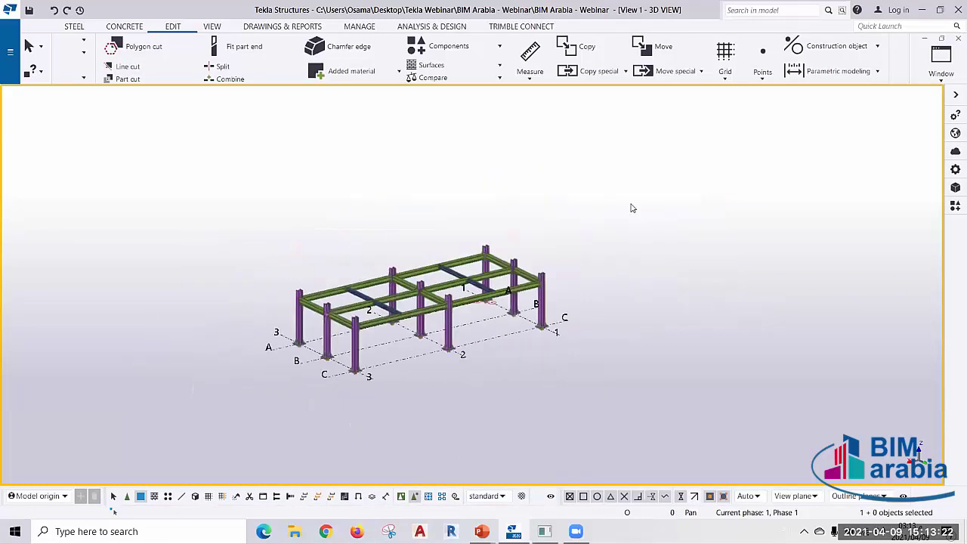
pyautogui.moveTo(731, 159); pyautogui.dragTo(140, 447)
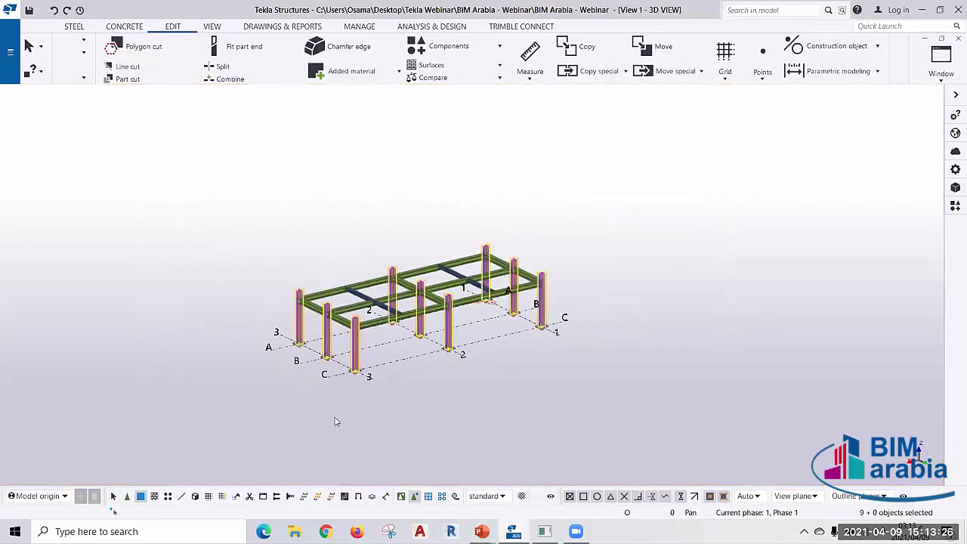
pyautogui.scroll(2, 401, 348)
pyautogui.scroll(1, 449, 381)
pyautogui.scroll(2, 449, 382)
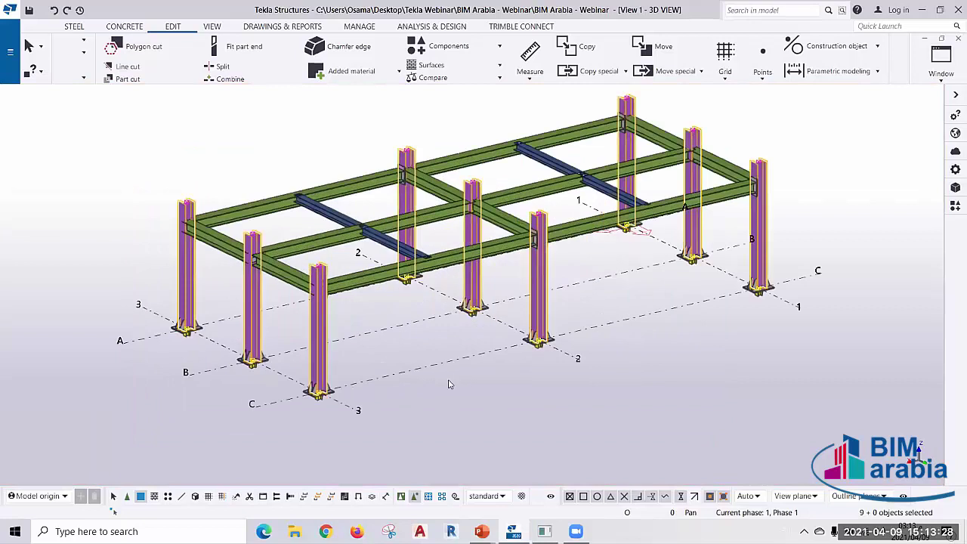
pyautogui.scroll(1, 449, 382)
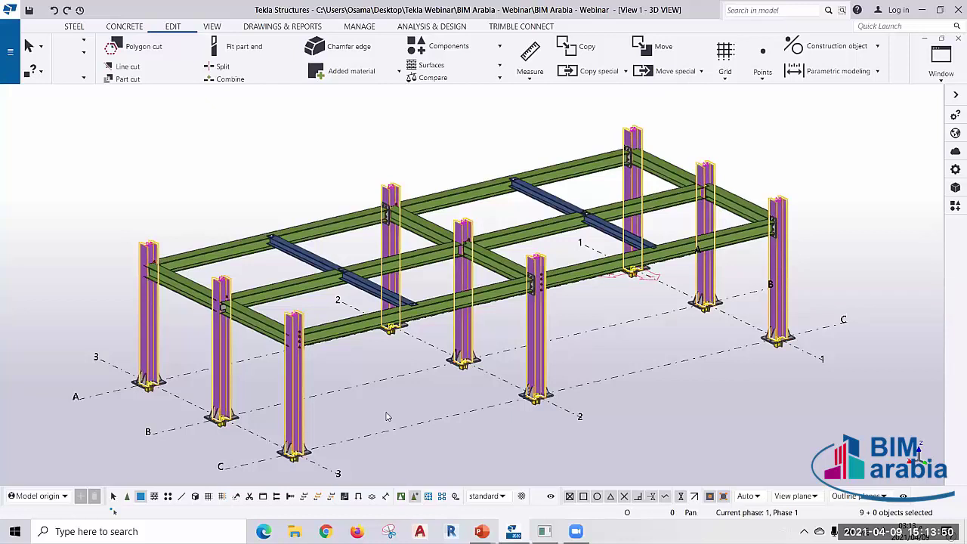
pyautogui.click(386, 416)
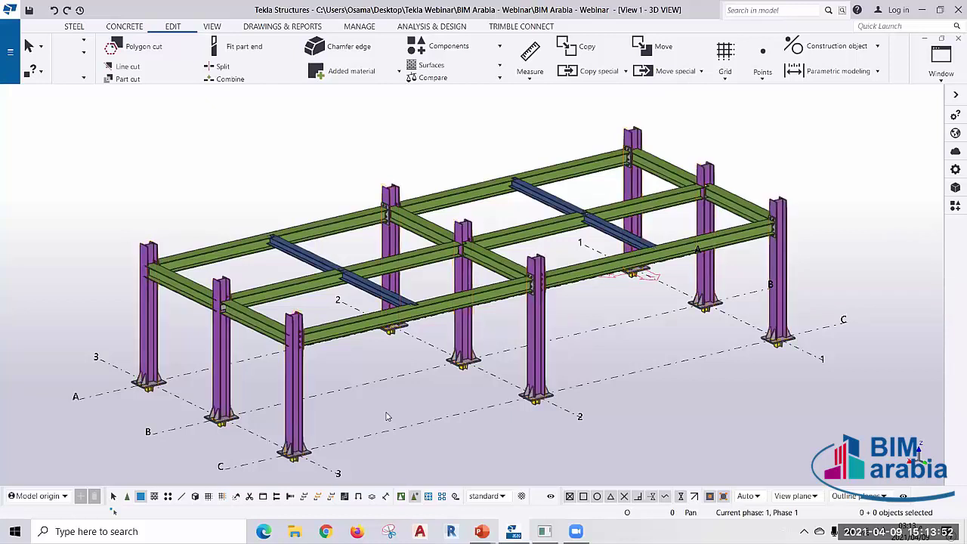
# - Change the COLUMN selection filter row's category from Part to Assembly, apply it, and close
pyautogui.click(522, 495)
pyautogui.click(173, 259)
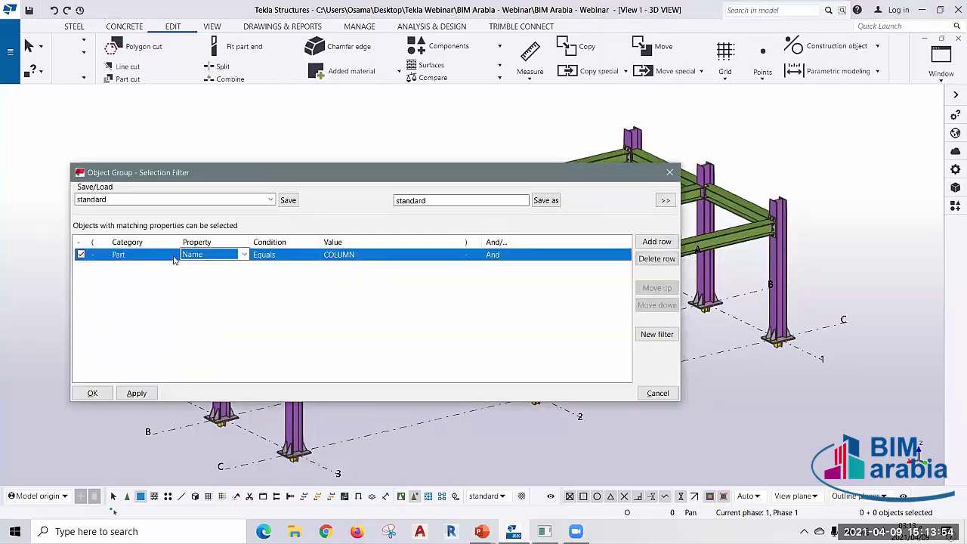
pyautogui.click(173, 259)
pyautogui.click(136, 335)
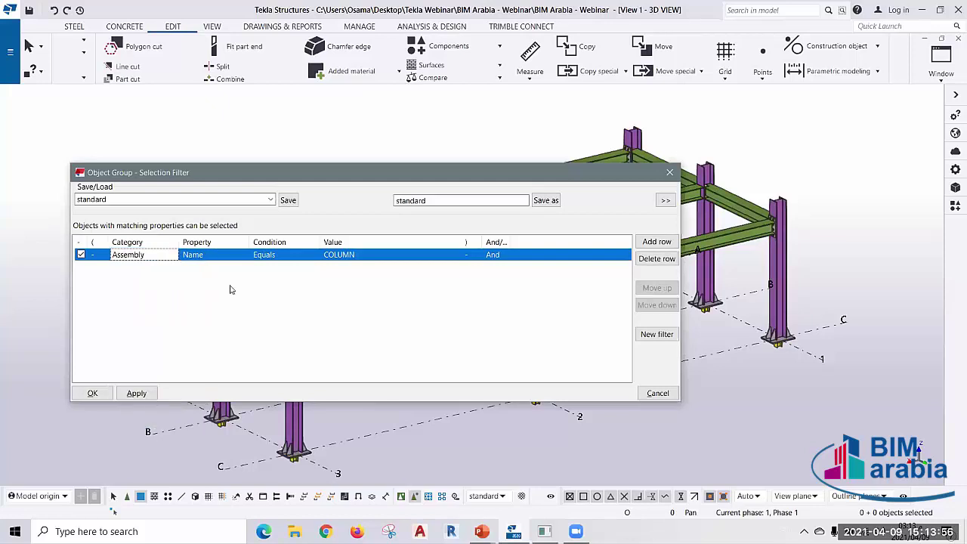
pyautogui.click(236, 256)
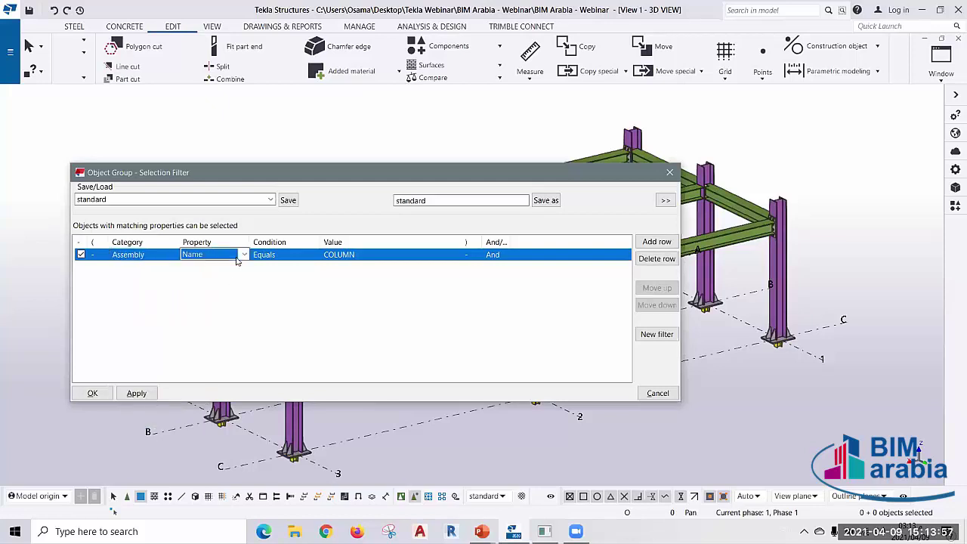
pyautogui.click(148, 396)
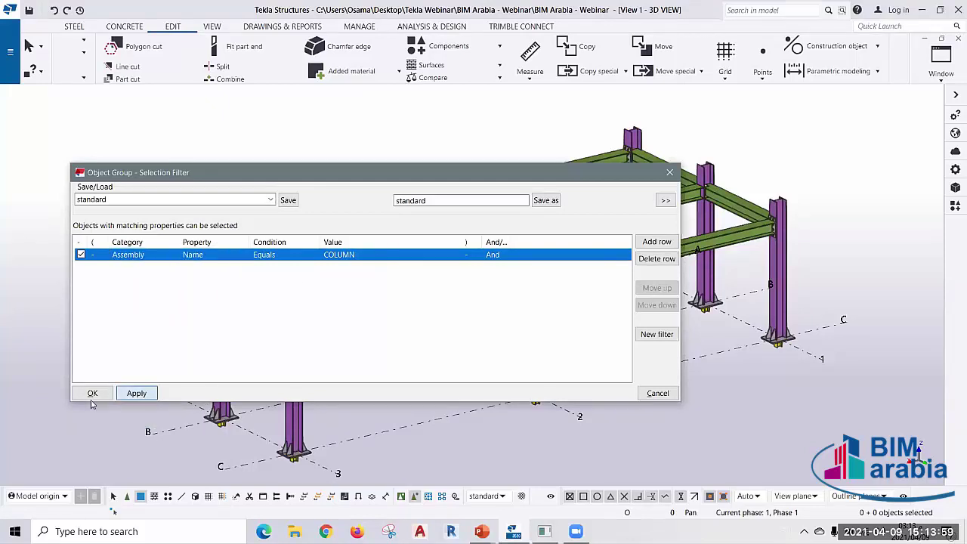
pyautogui.click(668, 175)
# - Select all to get the 56 column assembly objects, inspect them, deselect, and reopen the selection filter
pyautogui.scroll(-3, 182, 459)
pyautogui.hotkey('ctrl', 'a')
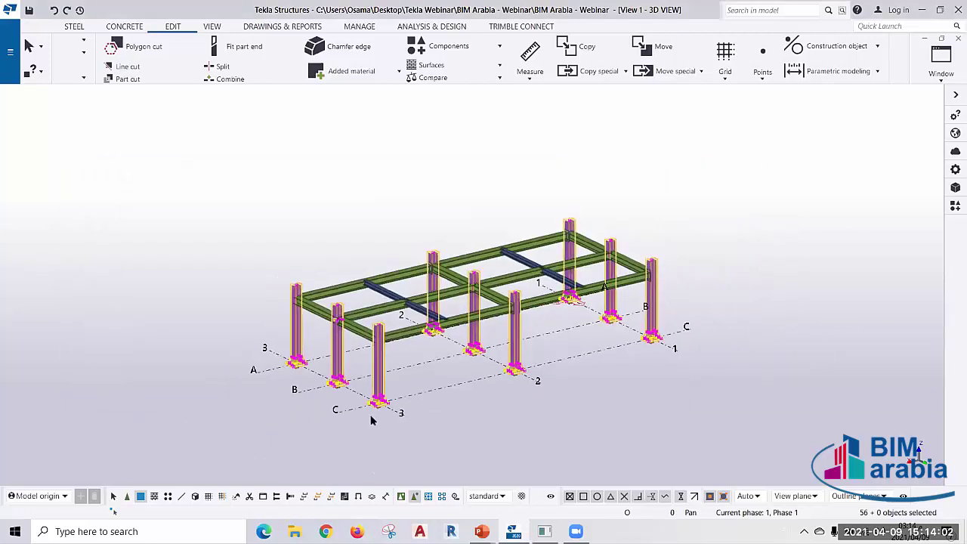
pyautogui.scroll(2, 284, 384)
pyautogui.scroll(1, 234, 287)
pyautogui.scroll(2, 325, 361)
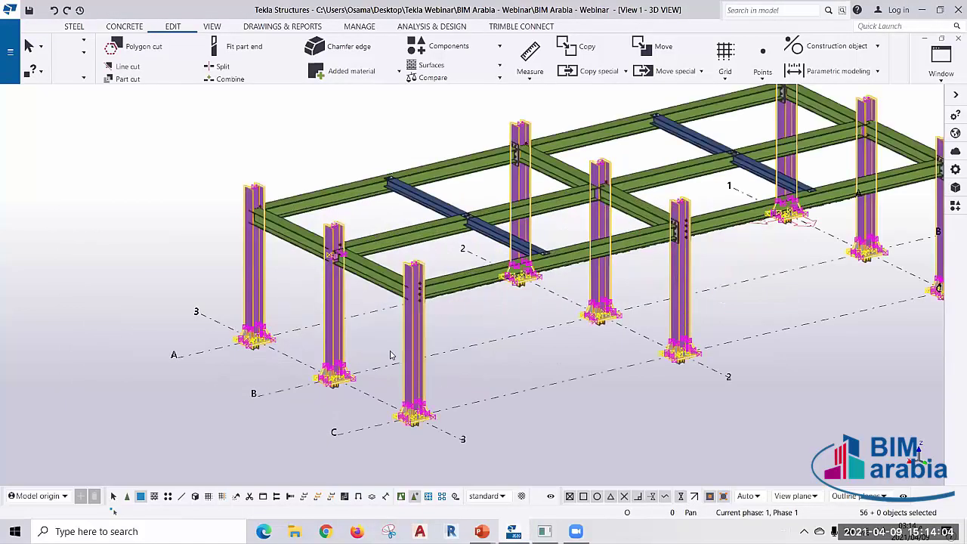
pyautogui.scroll(1, 391, 356)
pyautogui.scroll(1, 410, 349)
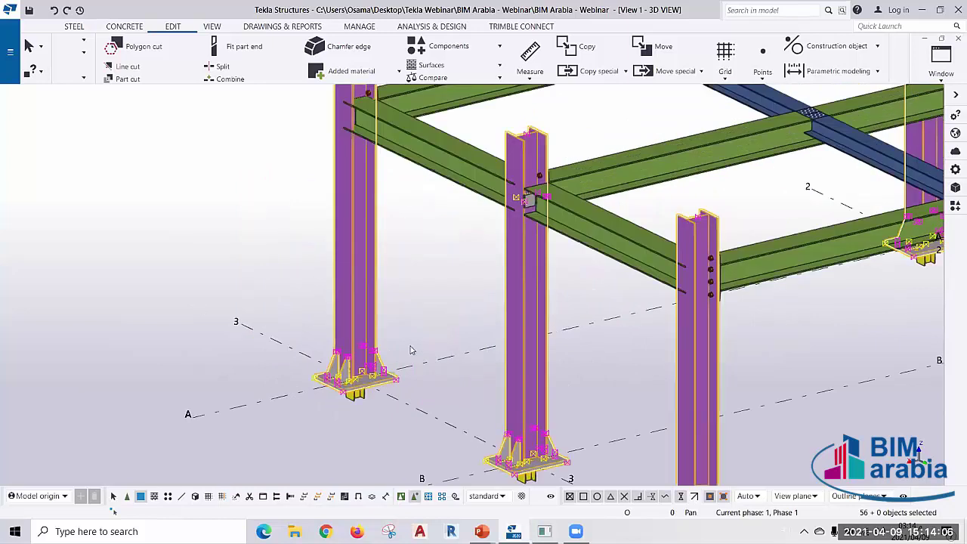
pyautogui.scroll(1, 411, 350)
pyautogui.scroll(2, 412, 350)
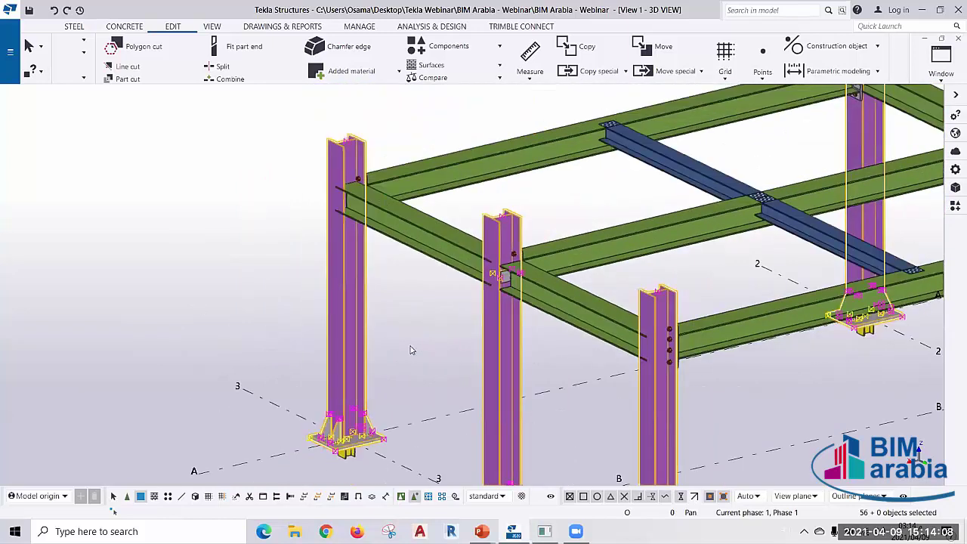
pyautogui.moveTo(384, 338); pyautogui.dragTo(349, 334, button='middle')
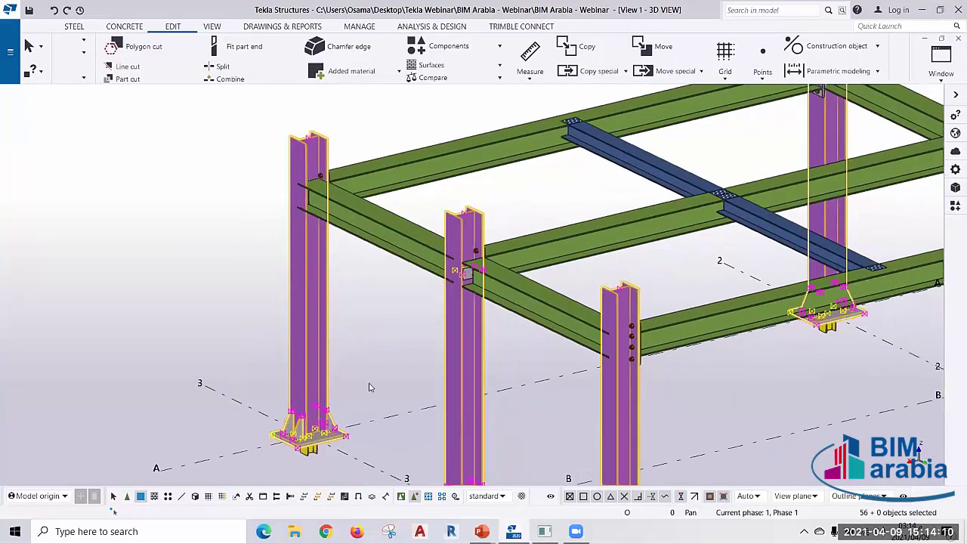
pyautogui.scroll(1, 299, 463)
pyautogui.scroll(2, 320, 341)
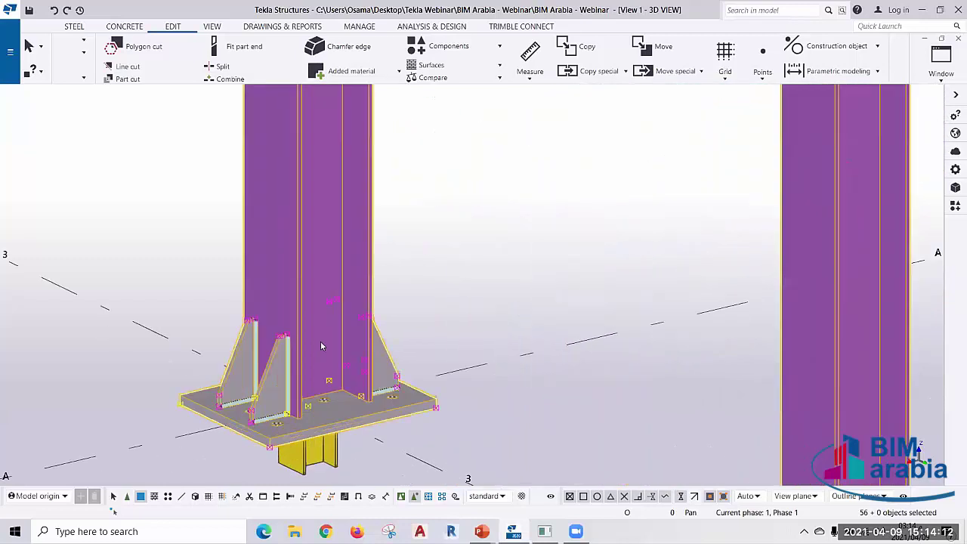
pyautogui.scroll(1, 304, 366)
pyautogui.scroll(-3, 306, 368)
pyautogui.scroll(-3, 416, 393)
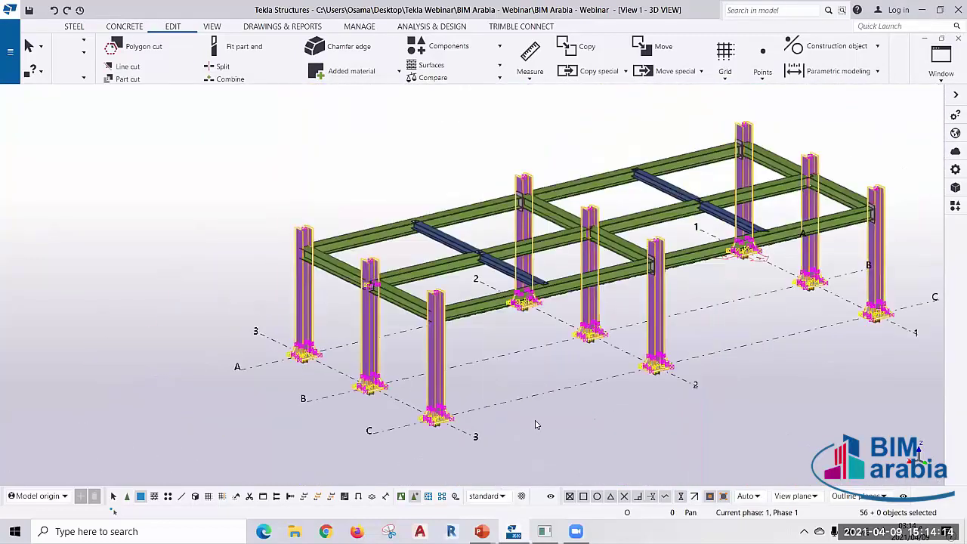
pyautogui.scroll(-1, 532, 424)
pyautogui.click(531, 424)
pyautogui.moveTo(464, 421); pyautogui.dragTo(464, 424, button='middle')
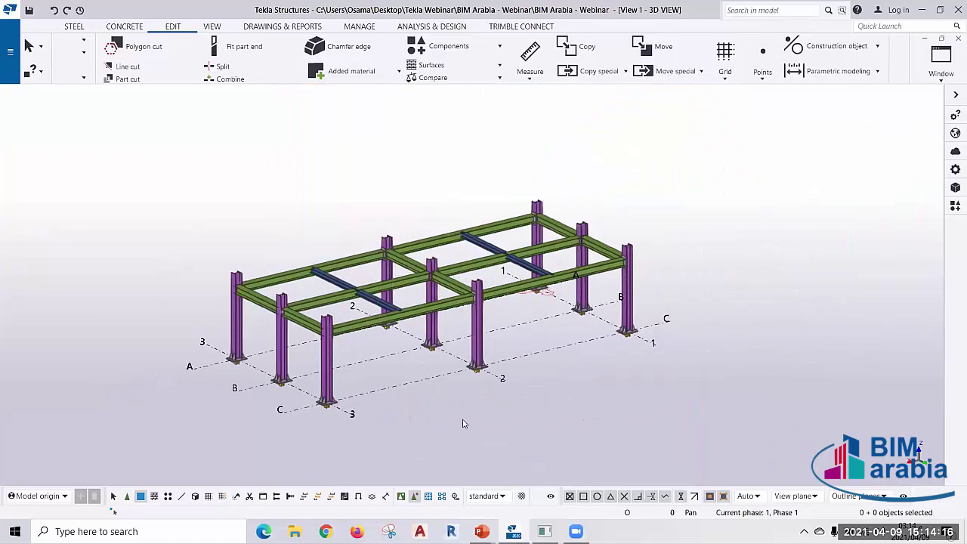
pyautogui.hotkey('ctrl', 'g')
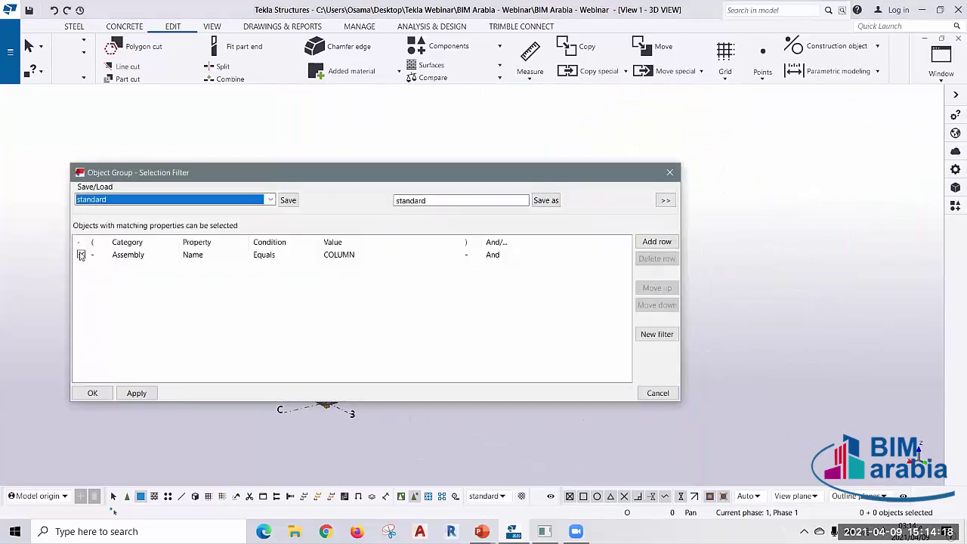
# - Add three extra rows under the Assembly COLUMN filter row, then delete them again
pyautogui.click(81, 255)
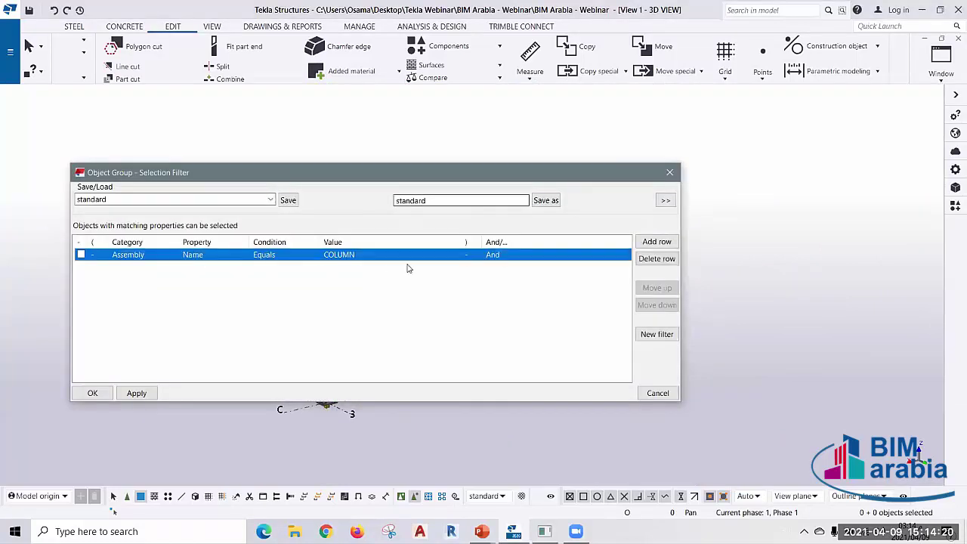
pyautogui.click(662, 242)
pyautogui.click(661, 242)
pyautogui.click(662, 242)
pyautogui.click(661, 242)
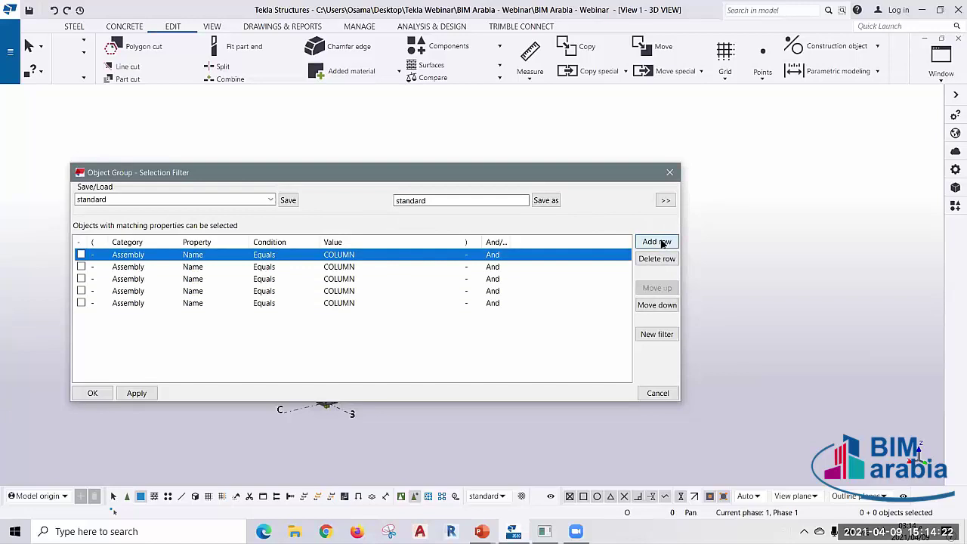
pyautogui.click(662, 242)
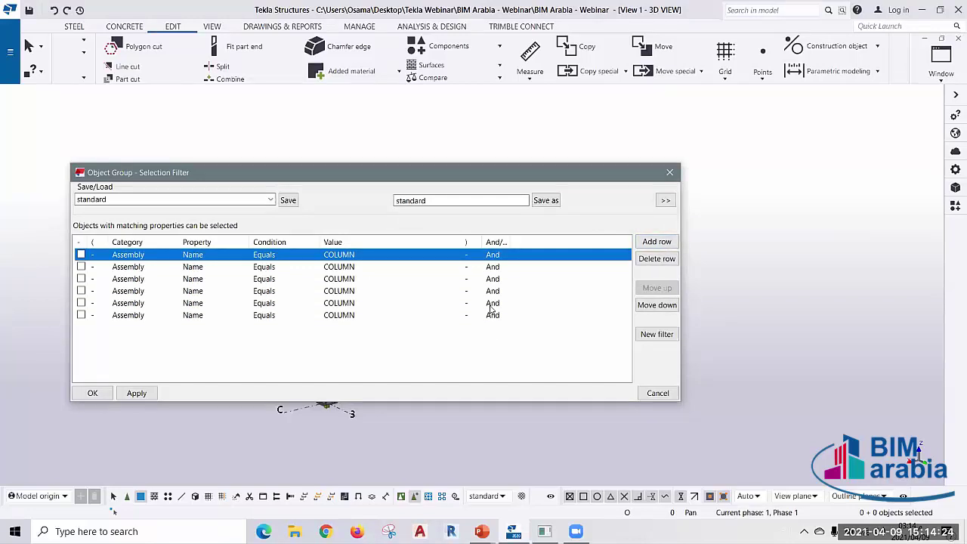
pyautogui.click(148, 266)
pyautogui.click(151, 266)
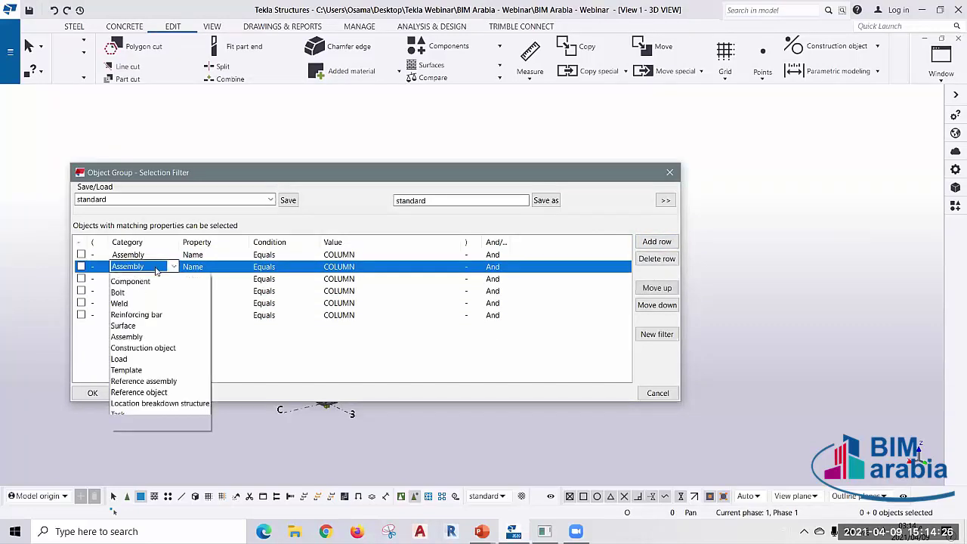
pyautogui.click(155, 267)
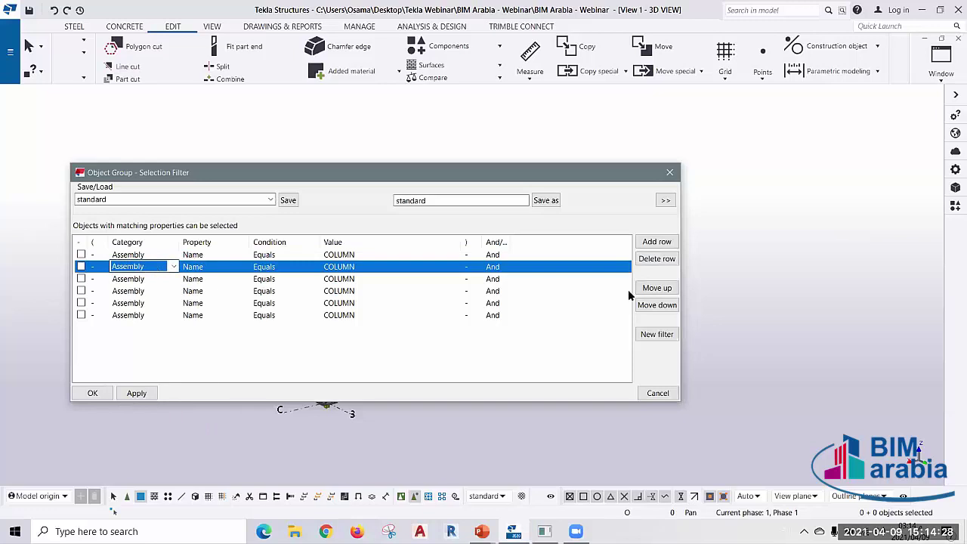
pyautogui.click(656, 259)
pyautogui.click(656, 259)
pyautogui.click(656, 259)
pyautogui.click(656, 259)
pyautogui.click(656, 260)
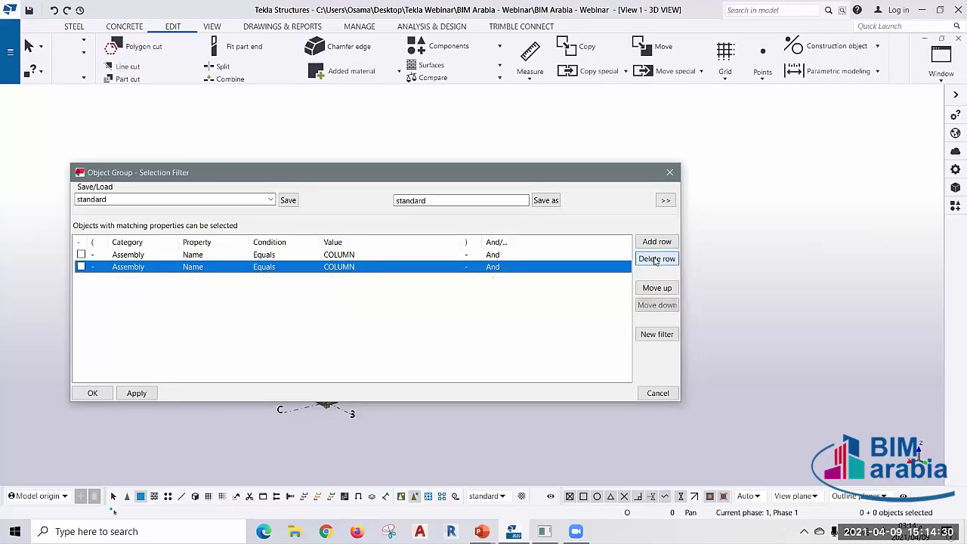
pyautogui.click(656, 259)
# - Change the remaining row's category to Bolt and start taking its value from the model
pyautogui.click(172, 257)
pyautogui.click(170, 259)
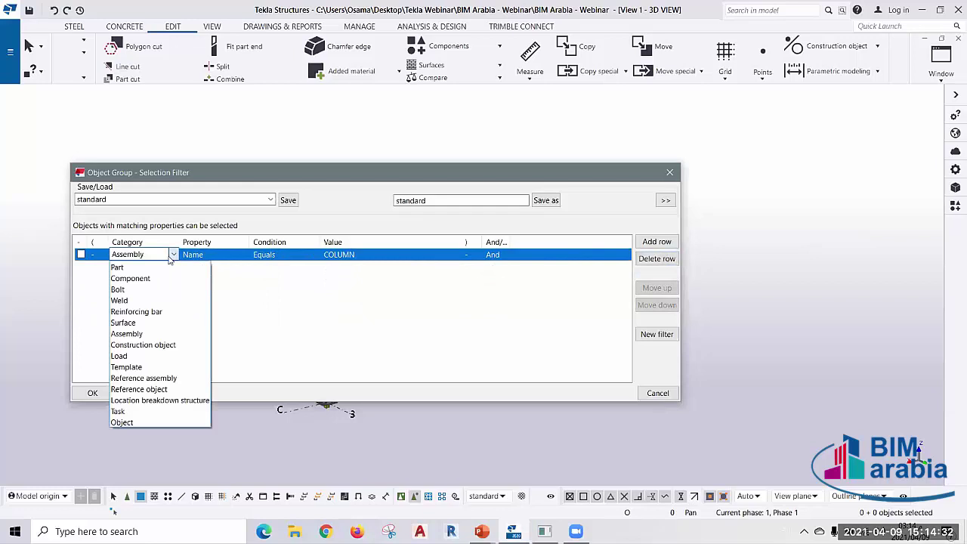
pyautogui.click(130, 289)
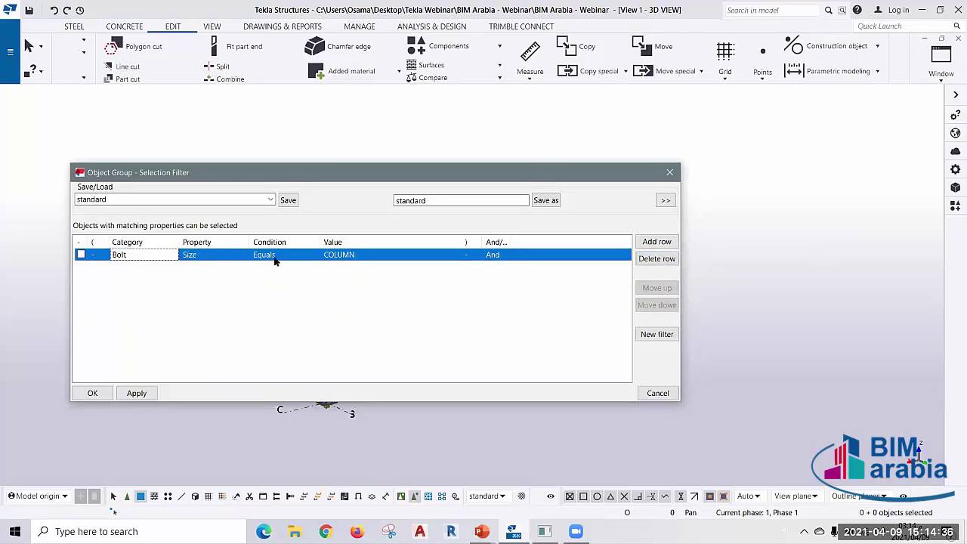
pyautogui.click(450, 257)
pyautogui.click(455, 255)
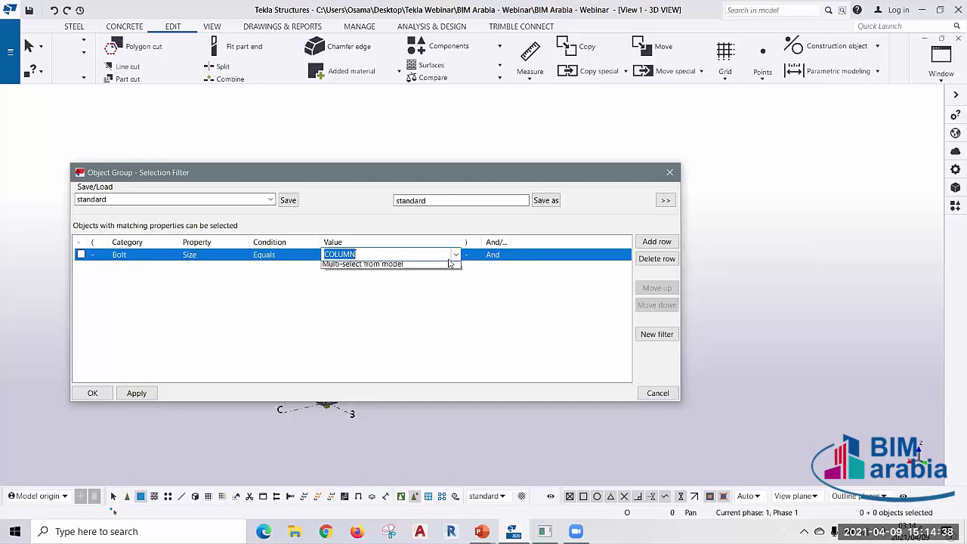
pyautogui.click(378, 287)
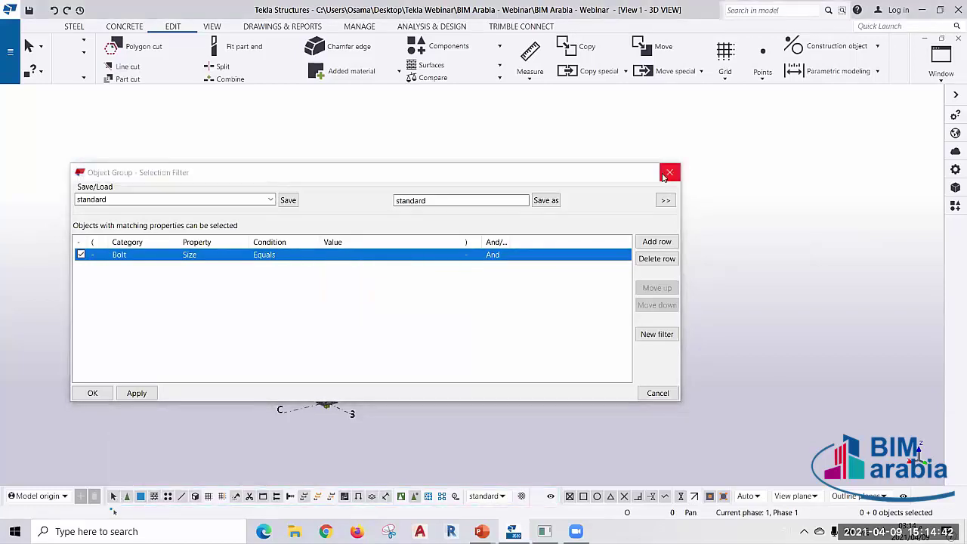
# - Move the filter window aside, pan toward the column connection, and retry taking the value from the model
pyautogui.moveTo(612, 175); pyautogui.dragTo(387, 174)
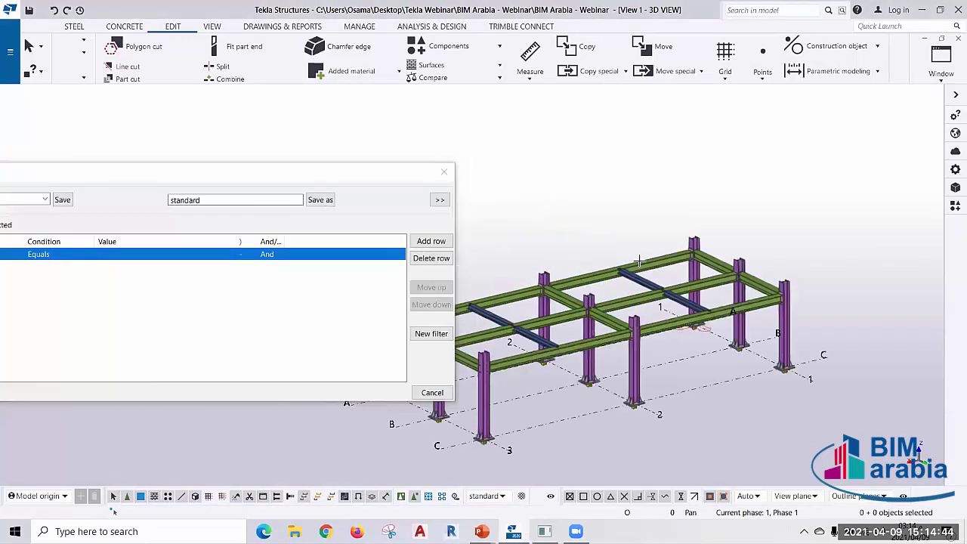
pyautogui.scroll(5, 643, 204)
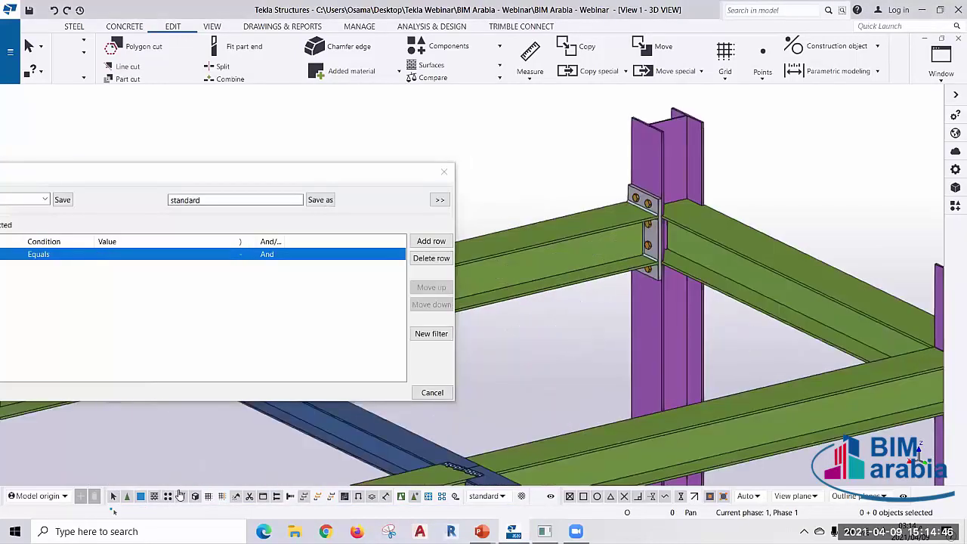
pyautogui.scroll(3, 664, 176)
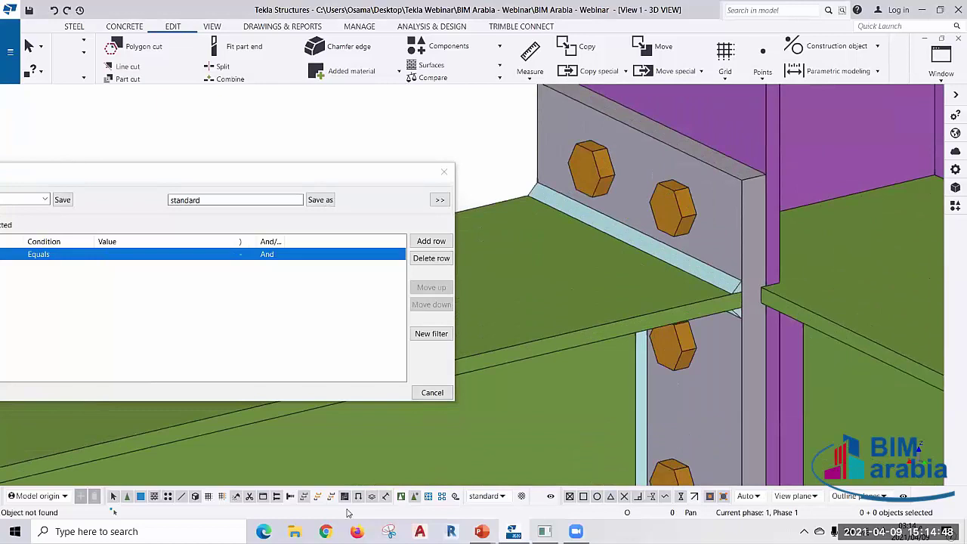
pyautogui.scroll(-2, 620, 263)
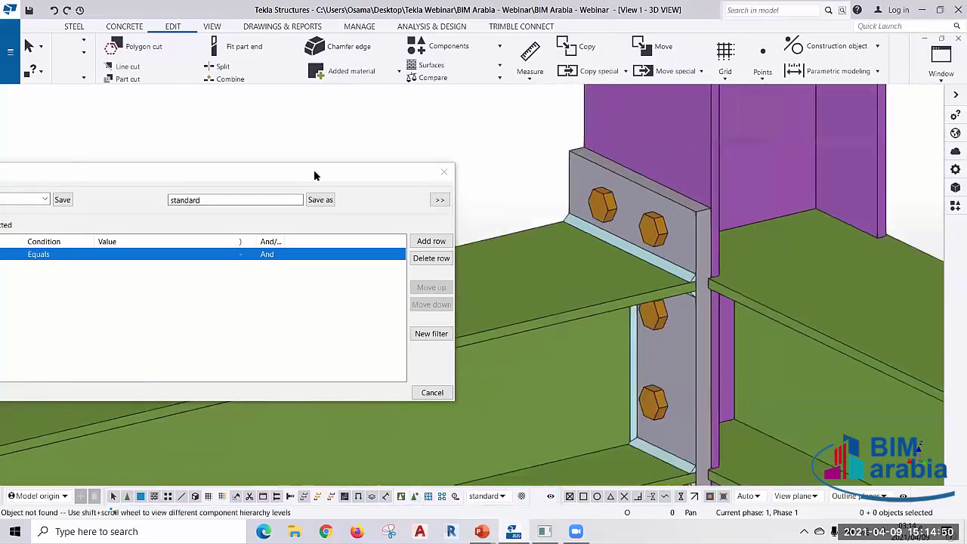
pyautogui.moveTo(314, 175); pyautogui.dragTo(518, 159)
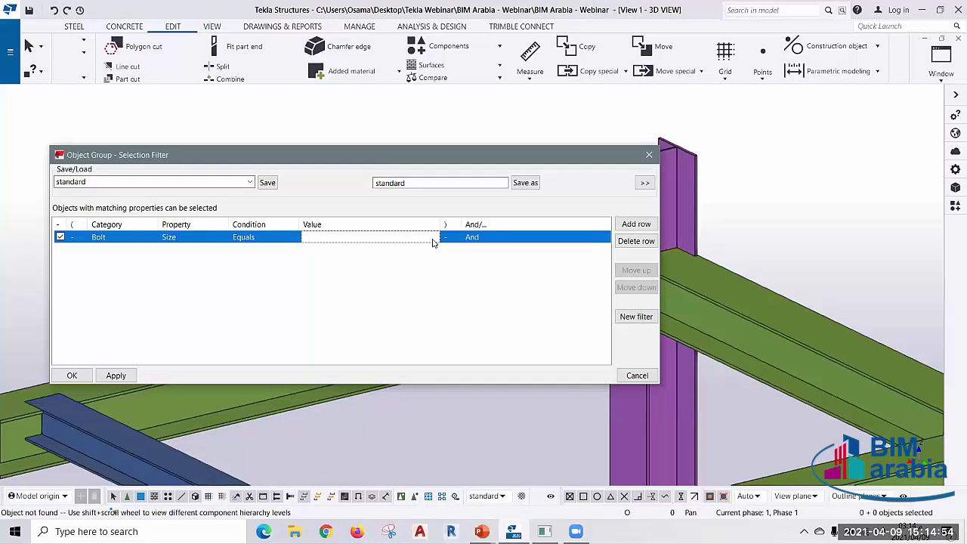
pyautogui.click(433, 242)
pyautogui.click(346, 269)
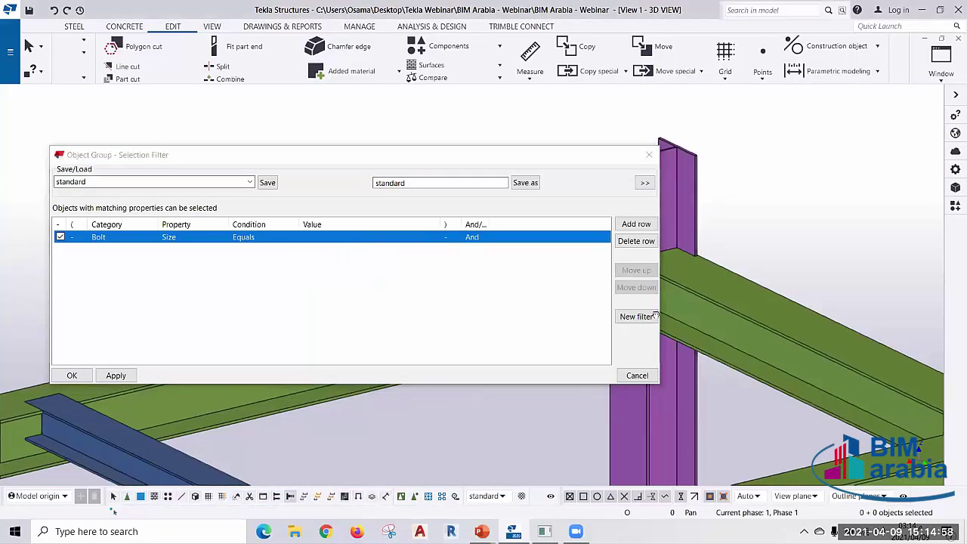
pyautogui.moveTo(427, 230); pyautogui.dragTo(730, 231, button='middle')
pyautogui.scroll(3, 751, 244)
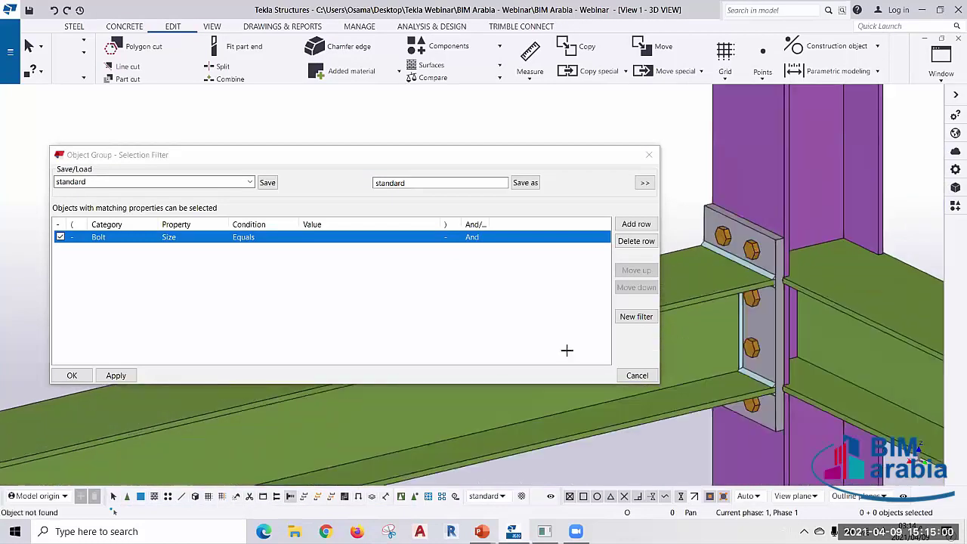
# - Adjust the selection switches, pick at the connection, then close and reopen the selection filter
pyautogui.click(276, 497)
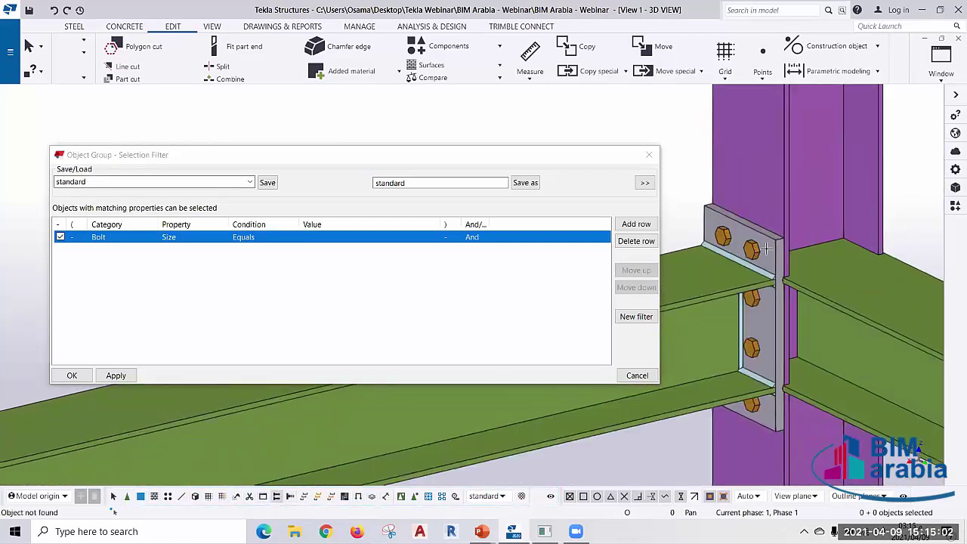
pyautogui.click(401, 496)
pyautogui.doubleClick(756, 252)
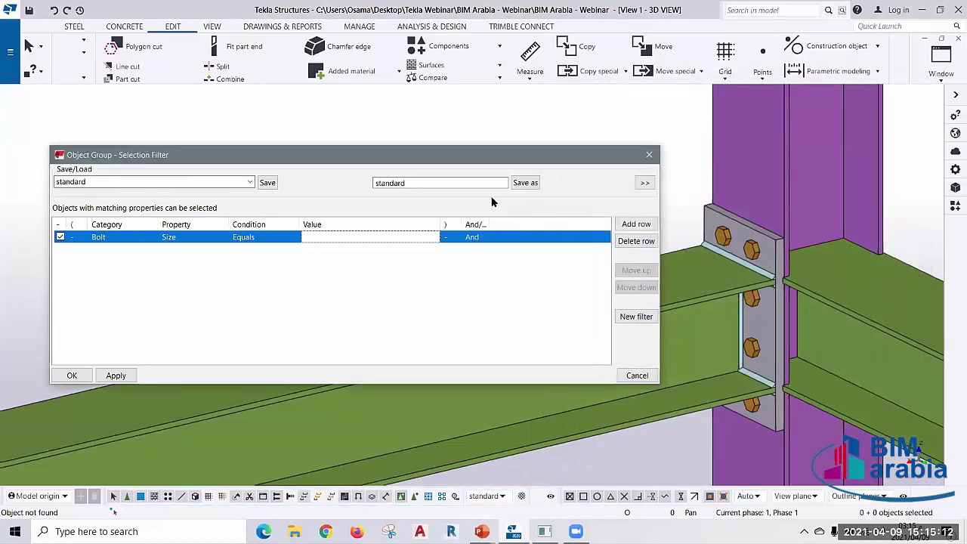
pyautogui.press('Escape')
pyautogui.hotkey('ctrl', 'g')
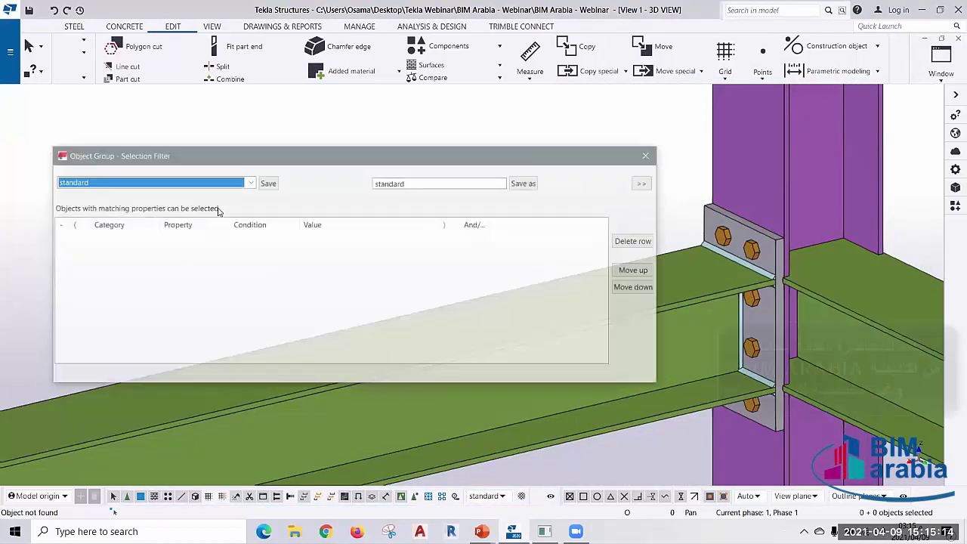
# - Reset the row's category and pick the connection plate in the model for its value
pyautogui.click(143, 236)
pyautogui.click(136, 237)
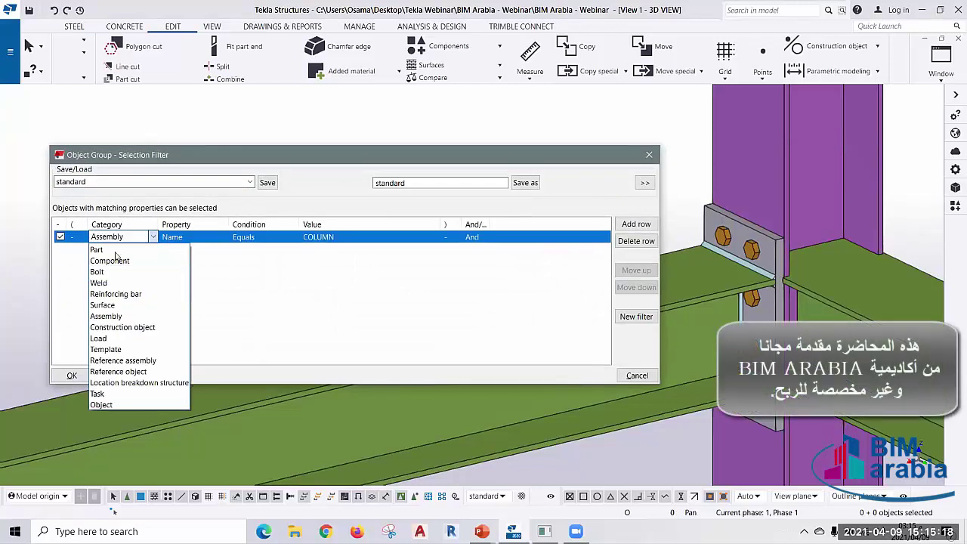
pyautogui.click(121, 273)
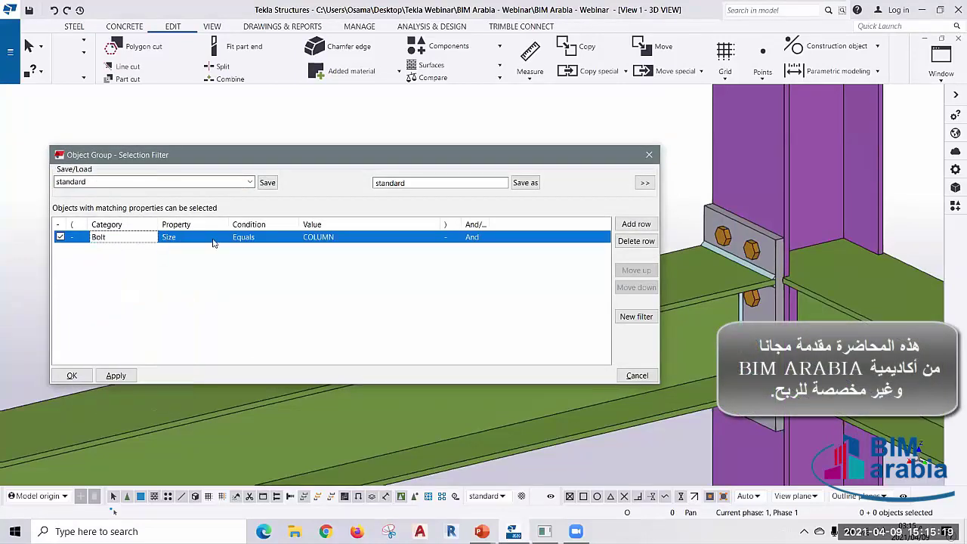
pyautogui.click(439, 237)
pyautogui.click(439, 236)
pyautogui.click(332, 290)
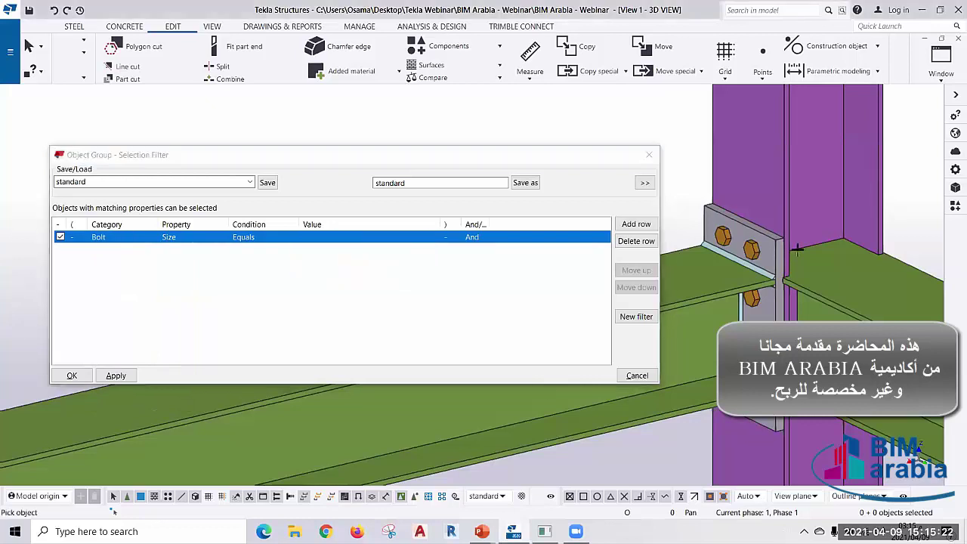
pyautogui.click(753, 252)
pyautogui.scroll(2, 753, 252)
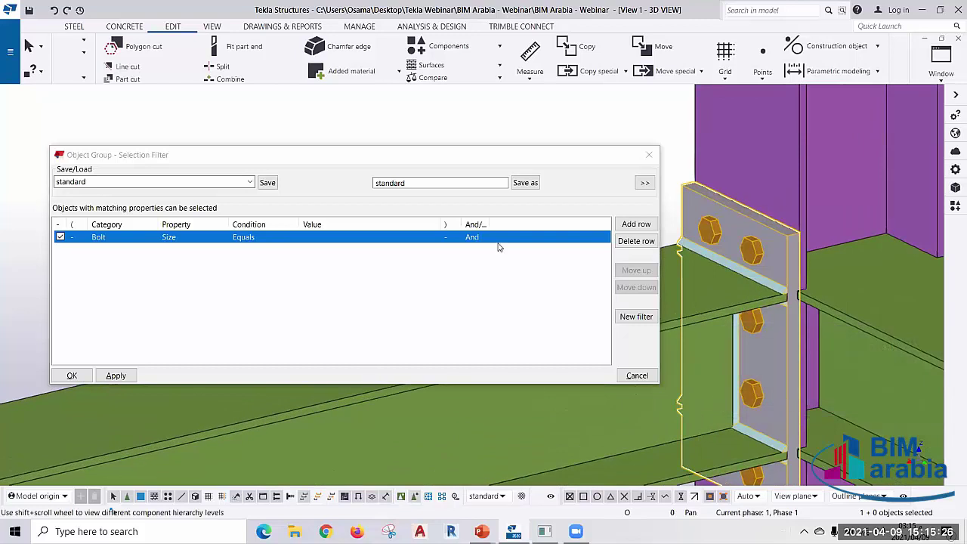
# - Cancel the pending model pick, leaving the Weld Size above line row with a blank value
pyautogui.click(441, 240)
pyautogui.click(435, 237)
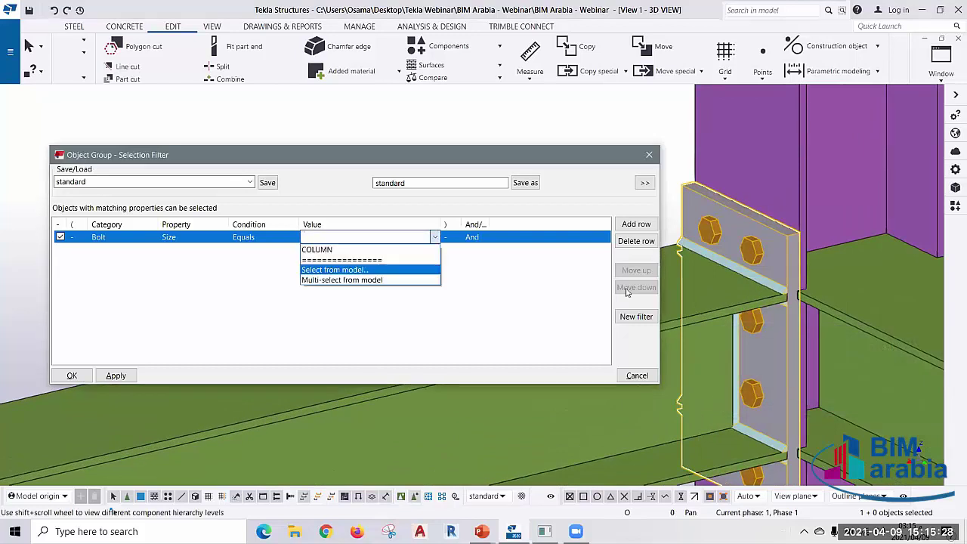
pyautogui.press('Return')
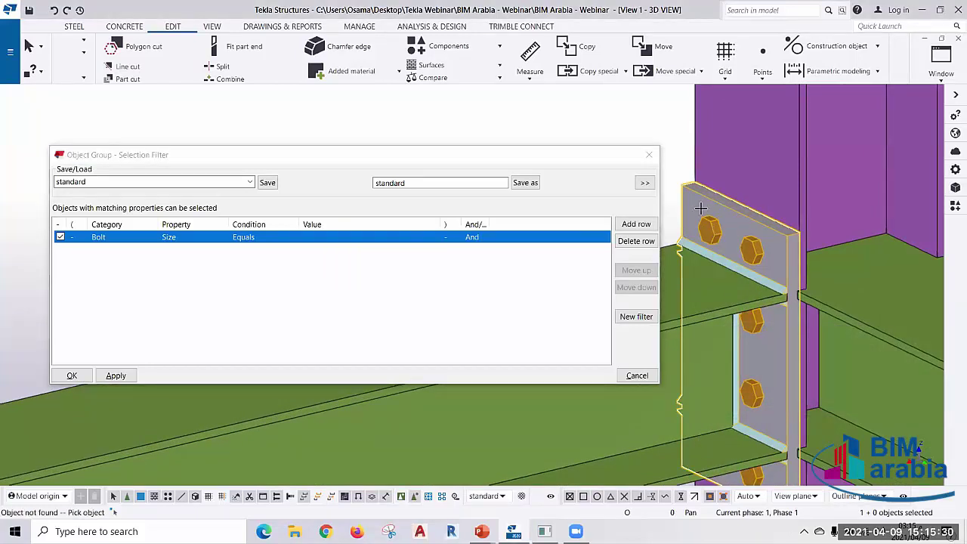
pyautogui.scroll(3, 699, 200)
pyautogui.rightClick(714, 176)
pyautogui.click(725, 179)
pyautogui.scroll(-2, 730, 183)
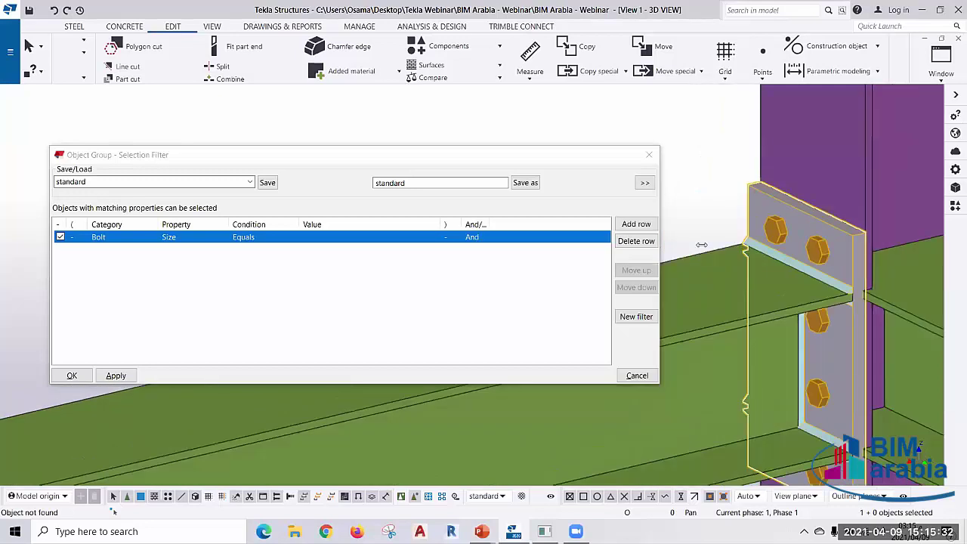
pyautogui.scroll(-2, 681, 196)
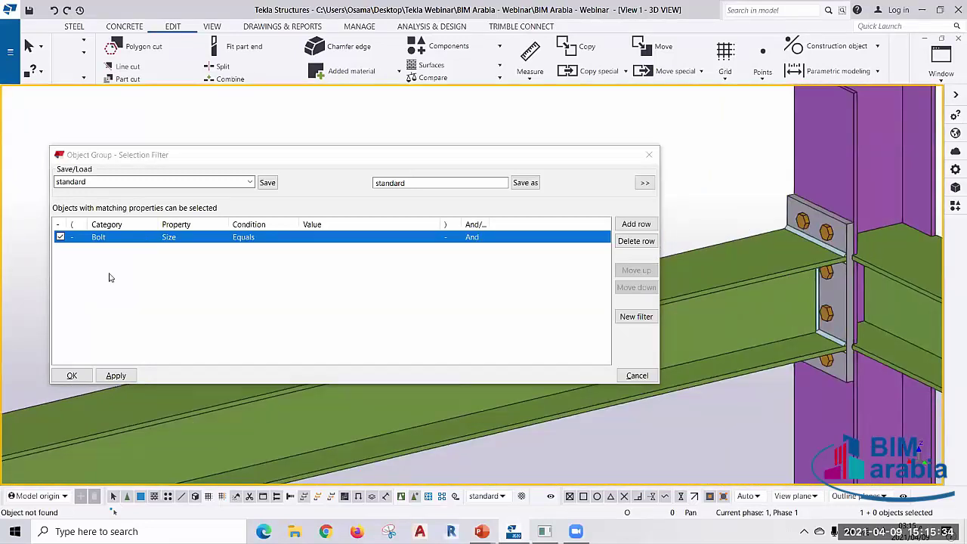
# - Fill the weld-size filter value 10.00 by picking a weld, then apply the filter
pyautogui.click(424, 237)
pyautogui.click(439, 237)
pyautogui.click(443, 271)
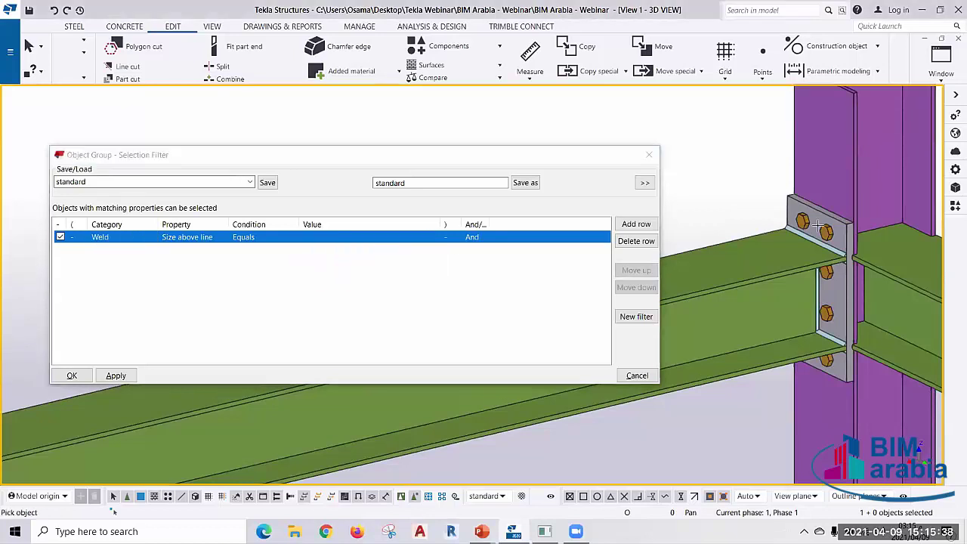
pyautogui.click(820, 241)
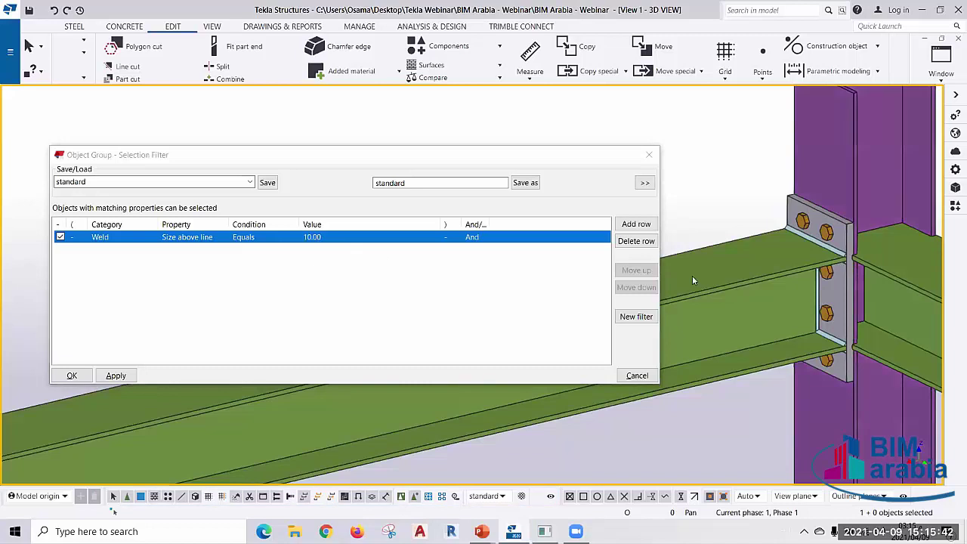
pyautogui.click(72, 375)
# - Restrict selection to welds only and select the two welds at the end plate
pyautogui.scroll(-2, 211, 431)
pyautogui.scroll(-2, 208, 468)
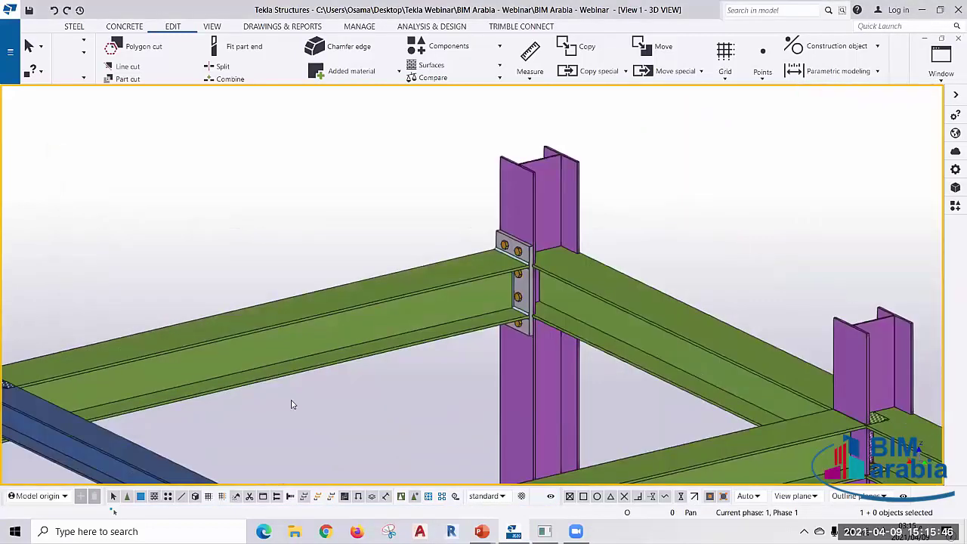
pyautogui.scroll(-2, 328, 367)
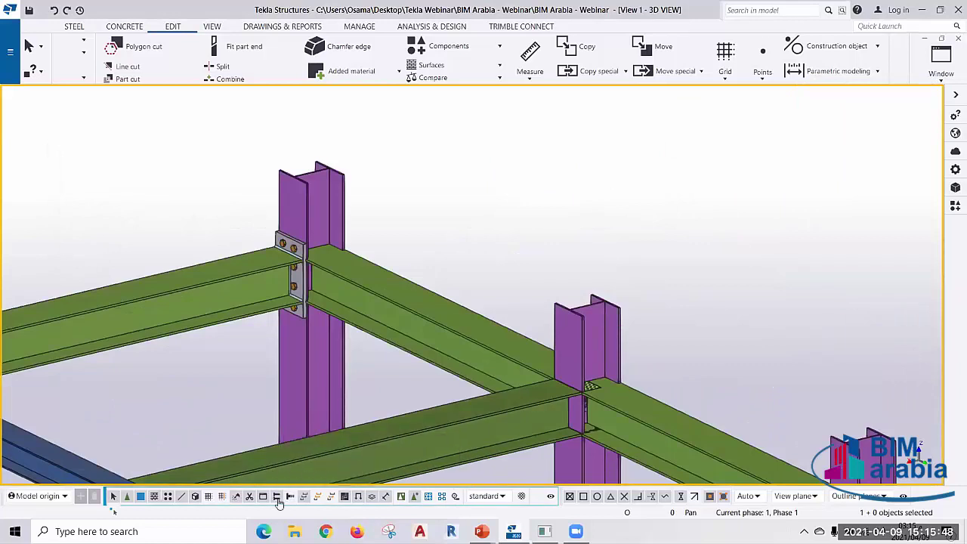
pyautogui.click(236, 497)
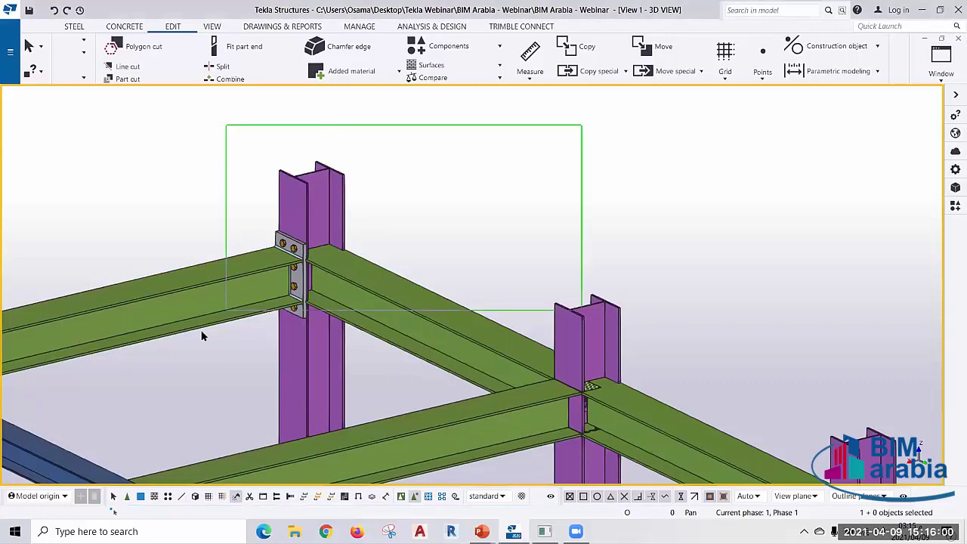
pyautogui.scroll(3, 270, 286)
pyautogui.click(291, 243)
# - Inspect the two welds' properties as 10.00 mm fillets, then zoom out to the whole frame
pyautogui.scroll(3, 291, 244)
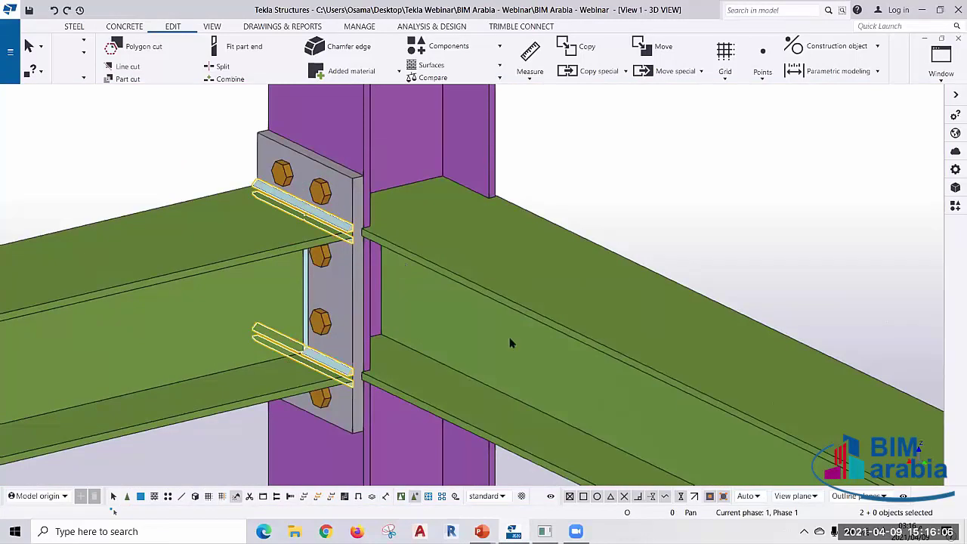
pyautogui.moveTo(512, 340)
pyautogui.keyDown('ctrl'); pyautogui.mouseDown(button='middle')
pyautogui.moveTo(488, 254)
pyautogui.moveTo(487, 287)
pyautogui.mouseUp(button='middle'); pyautogui.keyUp('ctrl')
pyautogui.doubleClick(487, 283)
pyautogui.scroll(2, 487, 282)
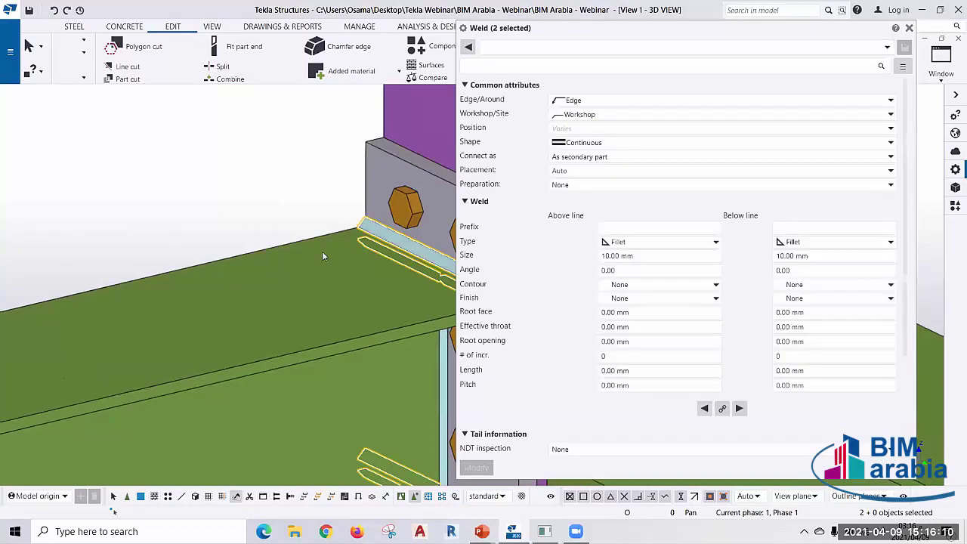
pyautogui.keyDown('ctrl'); pyautogui.moveTo(241, 188); pyautogui.dragTo(563, 375, button='middle'); pyautogui.keyUp('ctrl')
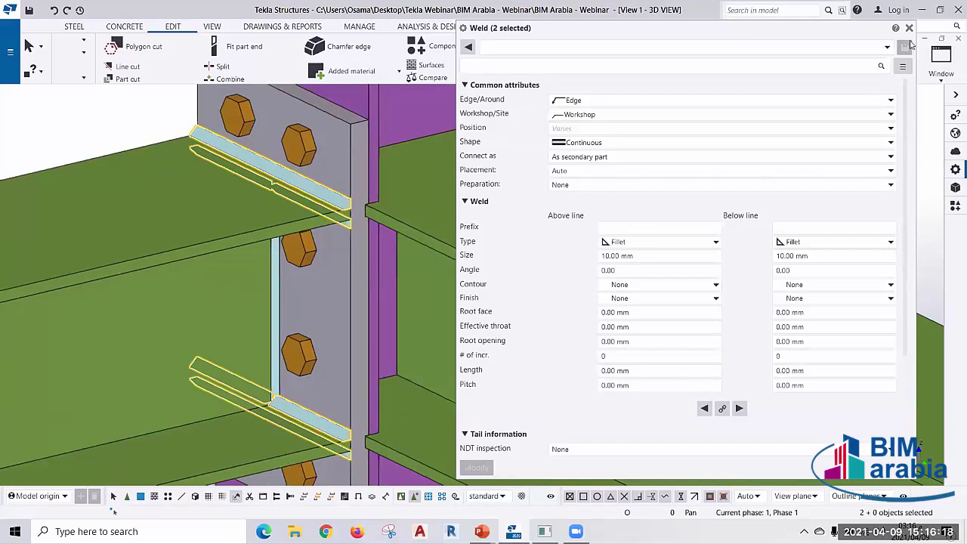
pyautogui.scroll(-2, 578, 263)
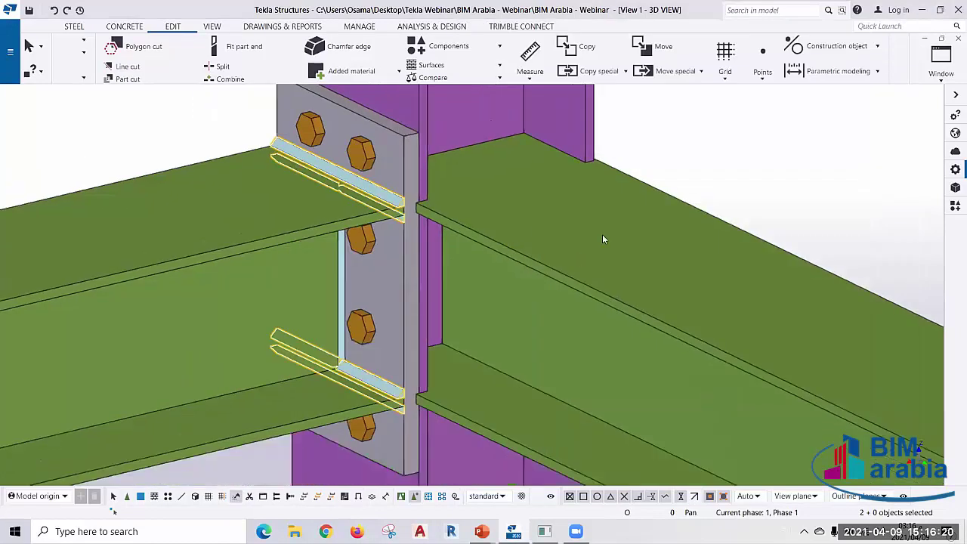
pyautogui.scroll(-2, 603, 234)
pyautogui.scroll(-2, 614, 226)
pyautogui.scroll(-3, 616, 231)
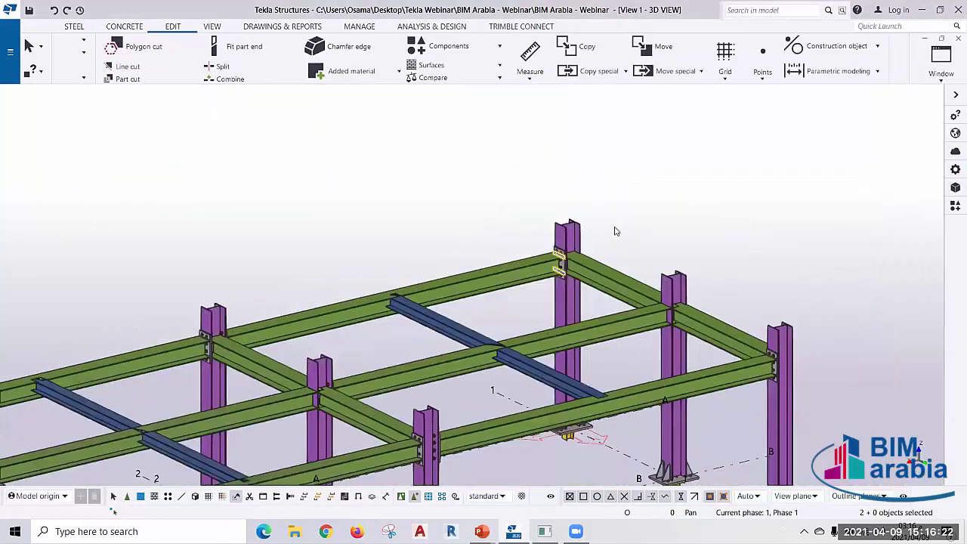
# - Clear the weld selection and set the filter row to Template with property LENGTH
pyautogui.click(616, 232)
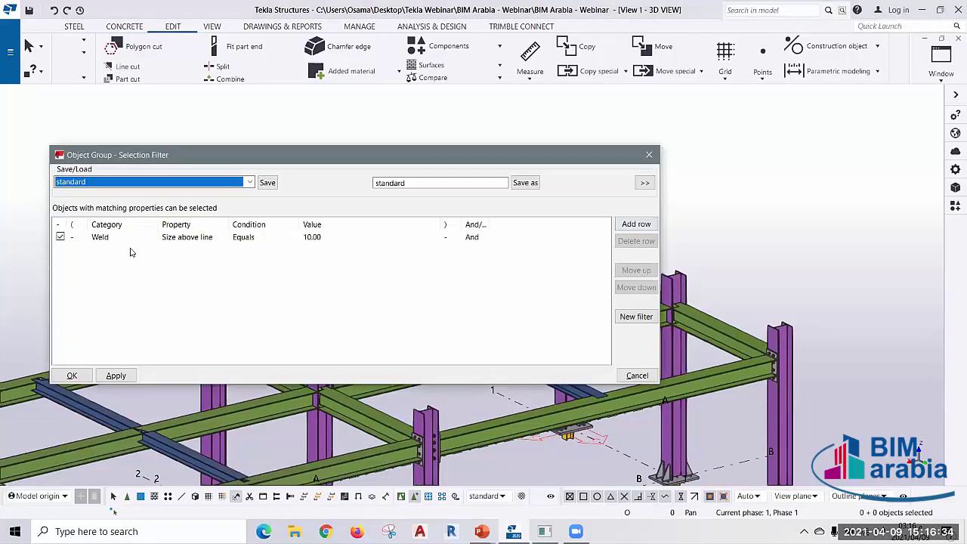
pyautogui.click(149, 239)
pyautogui.click(152, 238)
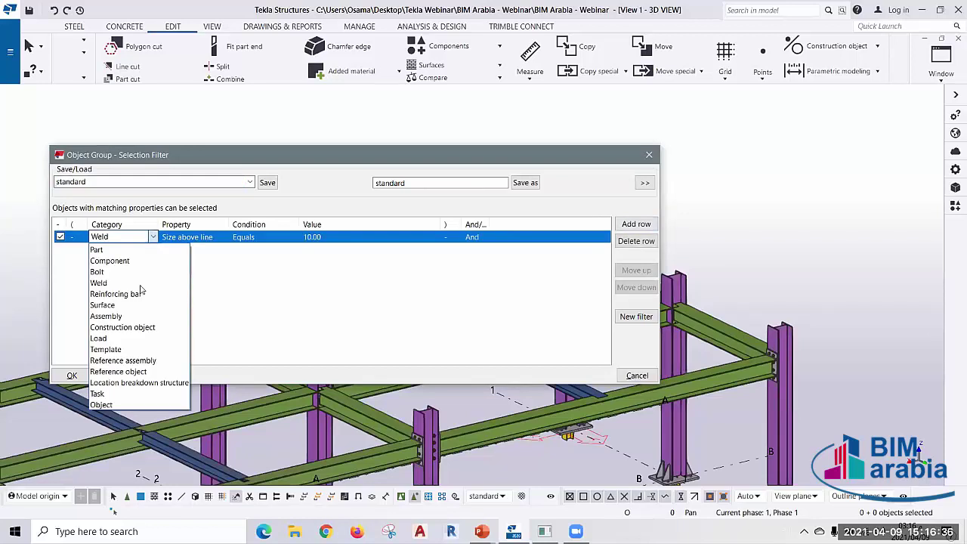
pyautogui.click(121, 348)
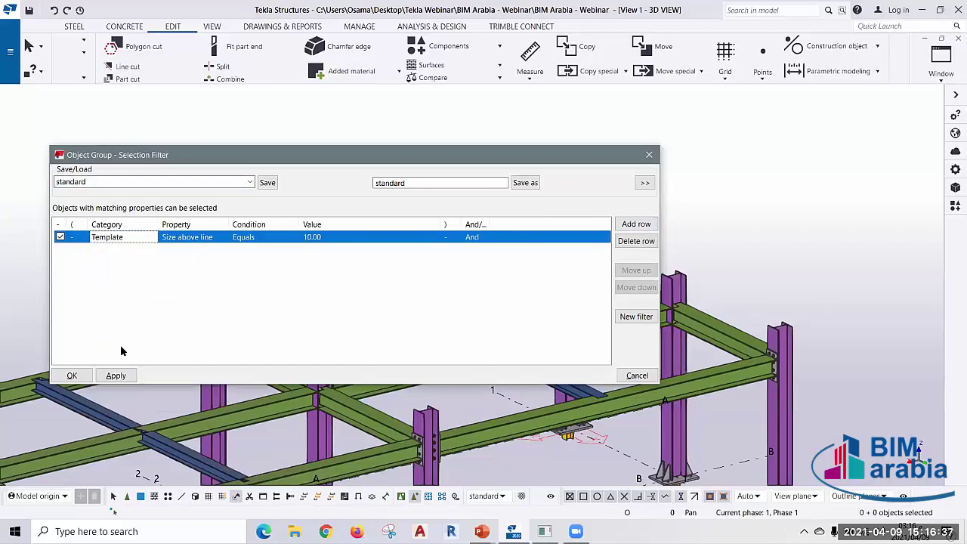
pyautogui.click(223, 237)
pyautogui.scroll(2, 223, 238)
pyautogui.scroll(10, 223, 239)
pyautogui.scroll(5, 224, 240)
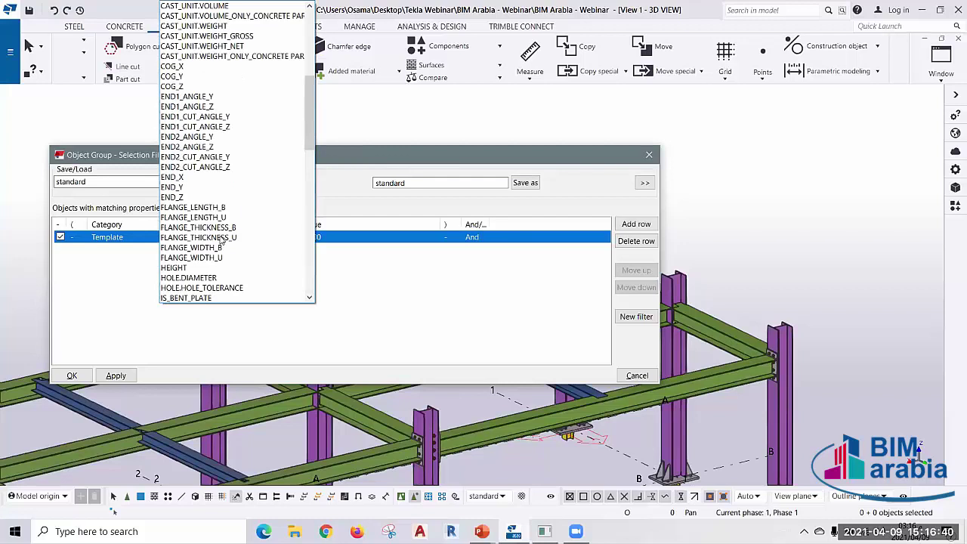
pyautogui.scroll(-2, 223, 241)
pyautogui.scroll(-9, 223, 240)
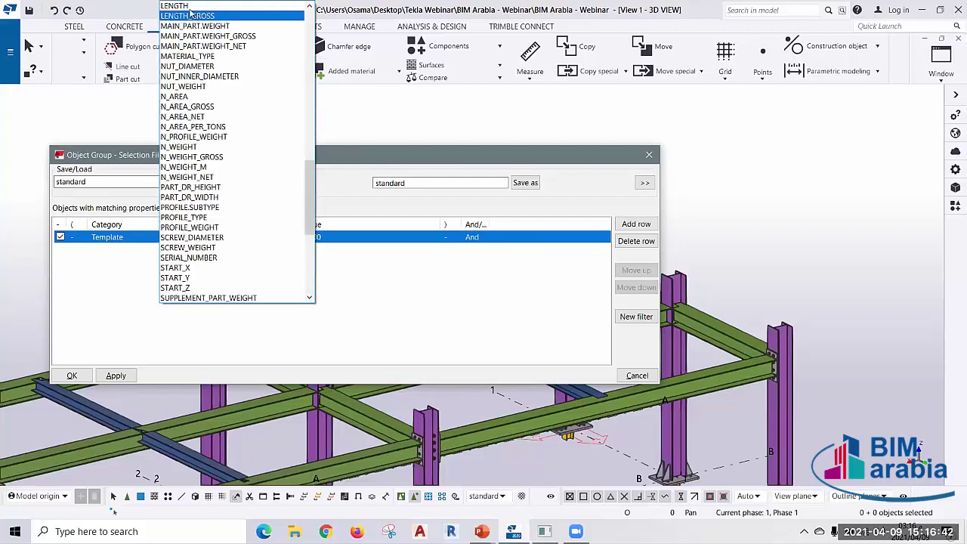
pyautogui.press('Return')
# - Set the condition to Greater than 2000, apply and close the filter, and fit the frame
pyautogui.click(250, 237)
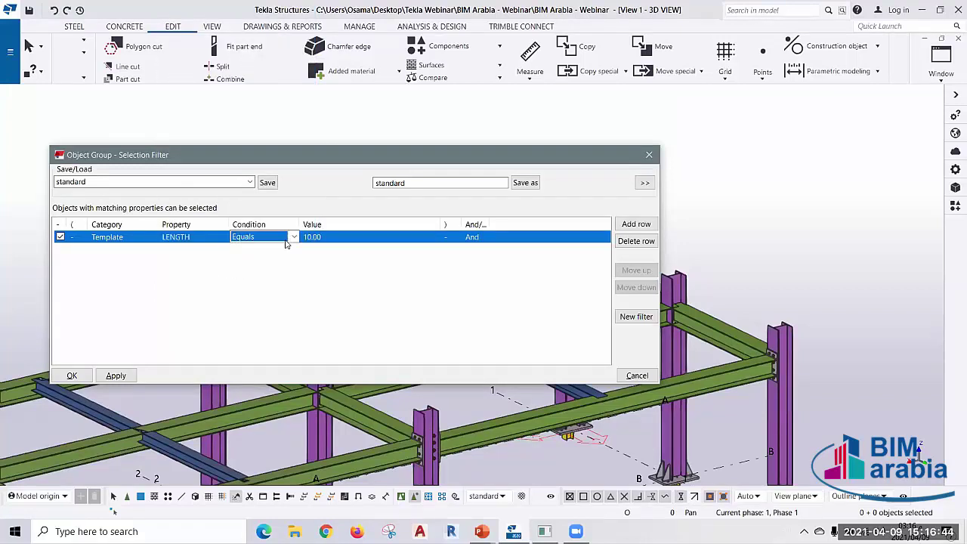
pyautogui.click(293, 237)
pyautogui.click(274, 272)
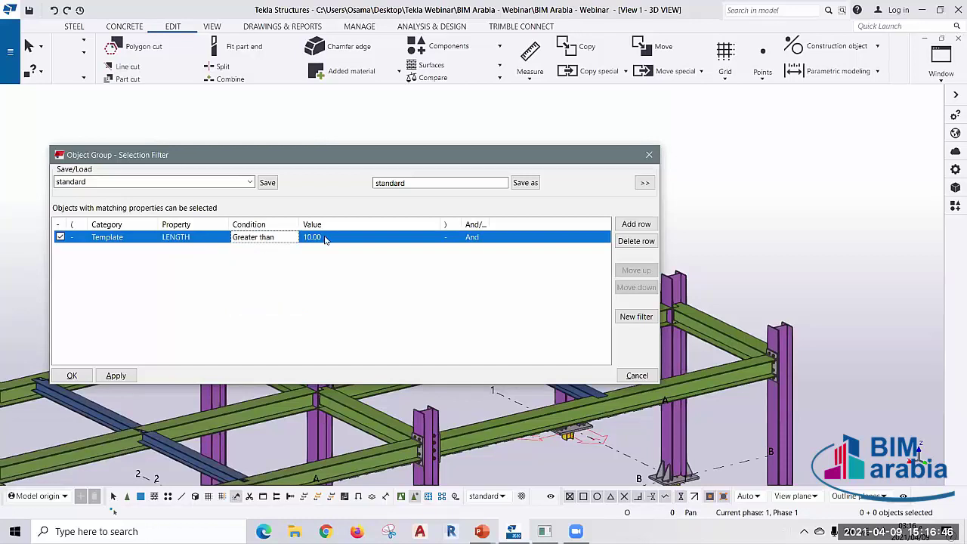
pyautogui.click(325, 239)
pyautogui.write('2000')
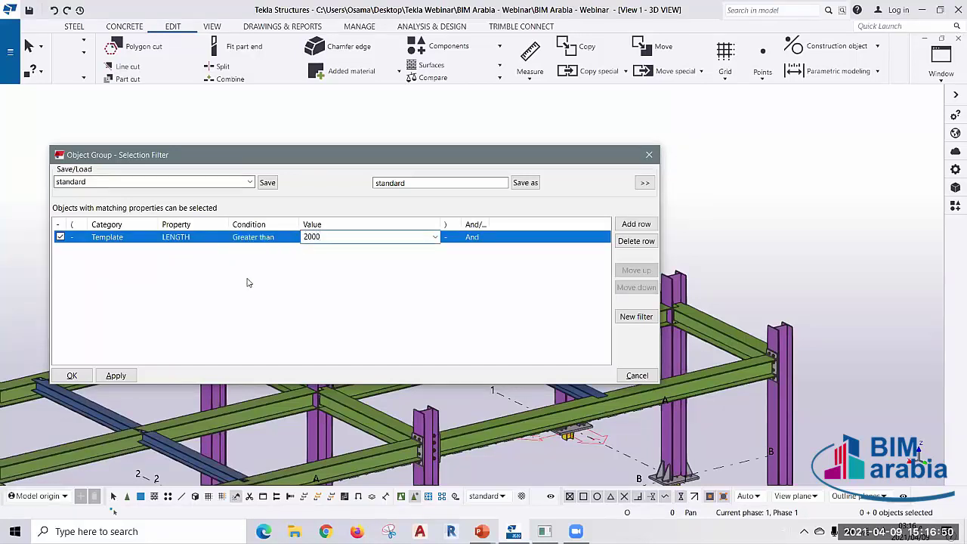
pyautogui.click(115, 375)
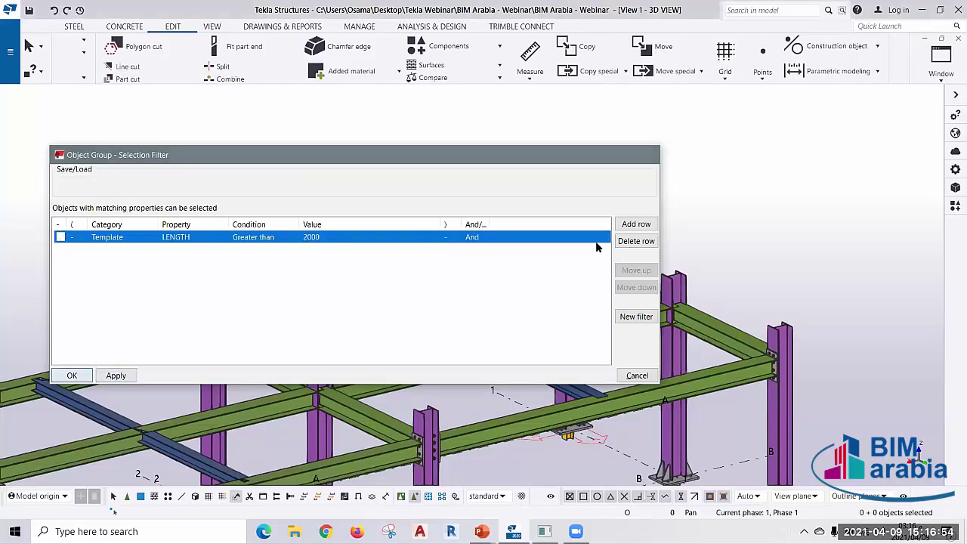
pyautogui.press('Escape')
pyautogui.press('Home')
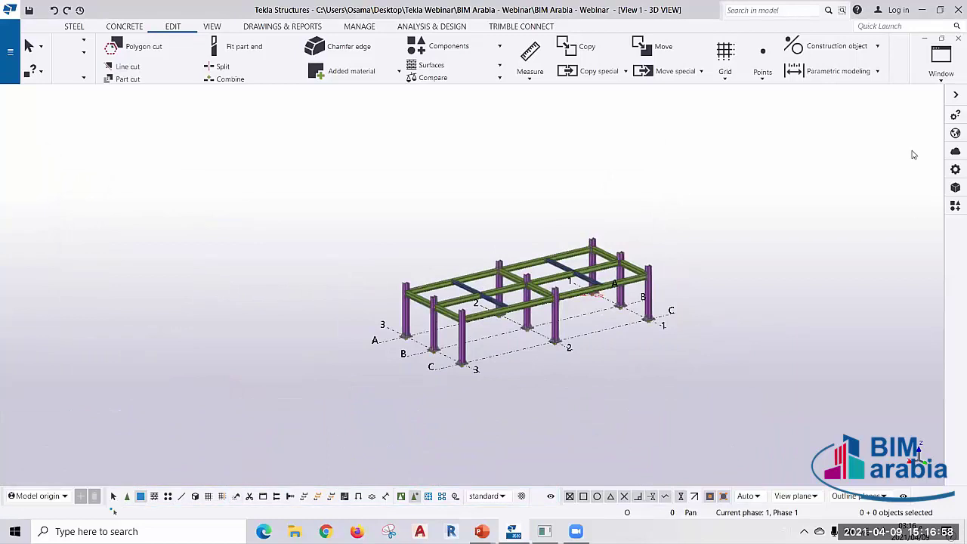
# - Box-select the frame members passing the LENGTH greater than 2000 filter
pyautogui.moveTo(828, 154); pyautogui.dragTo(199, 417)
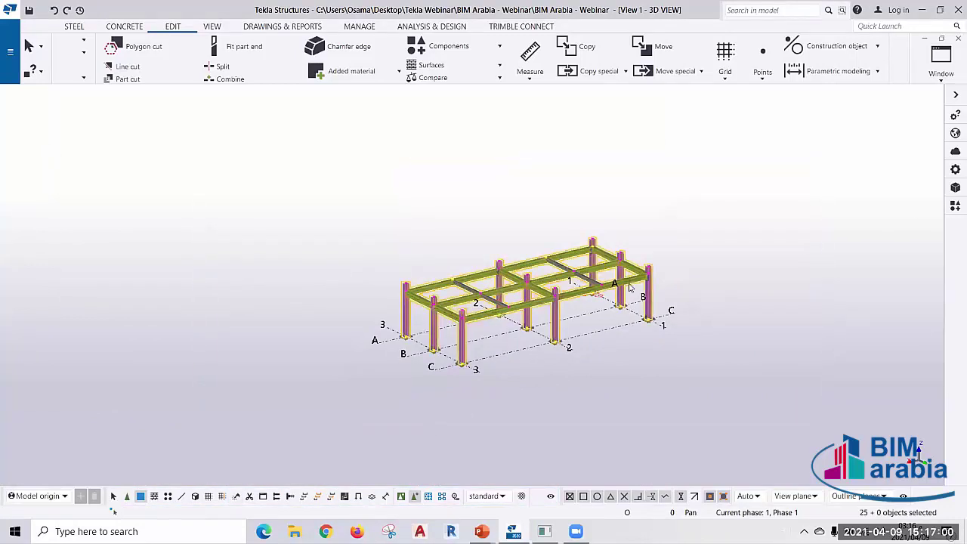
pyautogui.scroll(1, 630, 287)
pyautogui.scroll(2, 555, 302)
pyautogui.scroll(2, 563, 332)
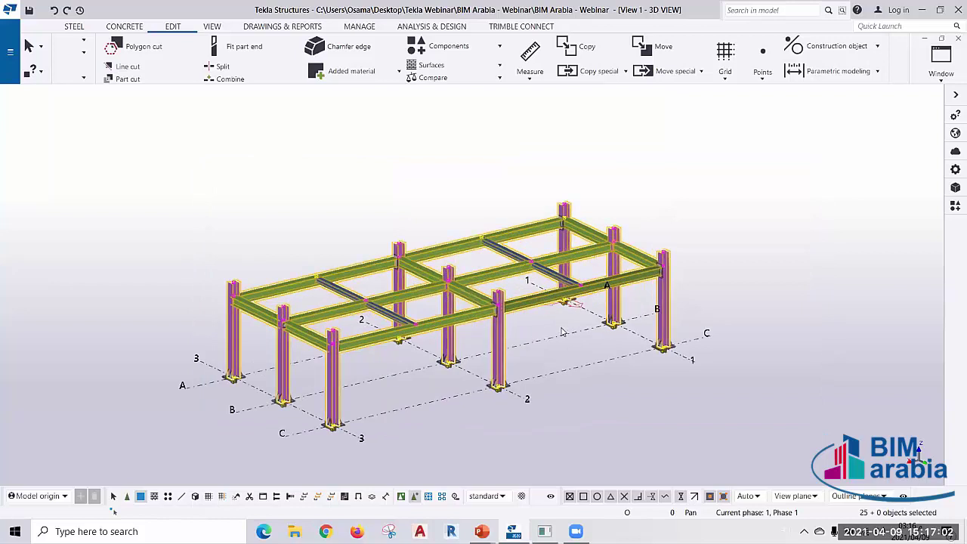
pyautogui.scroll(5, 562, 333)
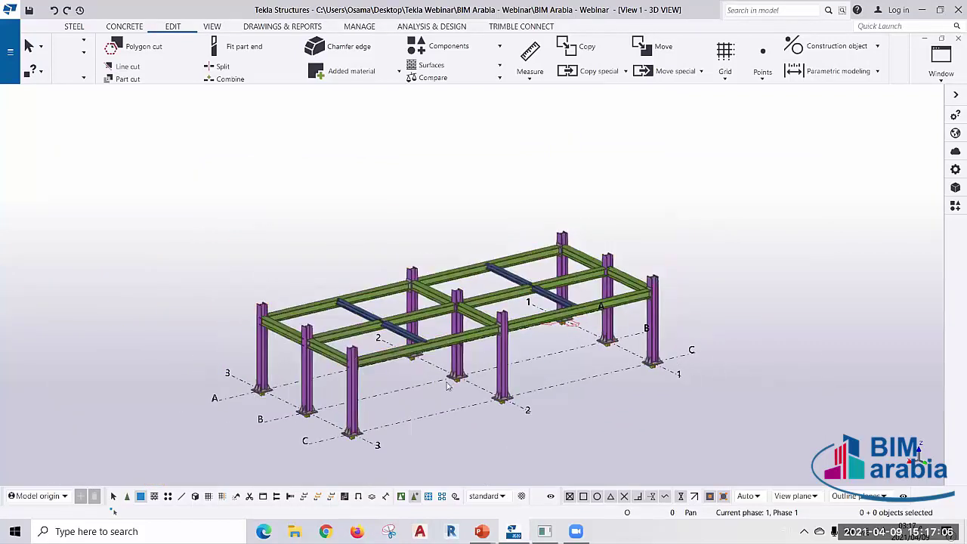
# - Raise the filter value to 5000, reselect to catch the six long beams, then deselect
pyautogui.click(325, 237)
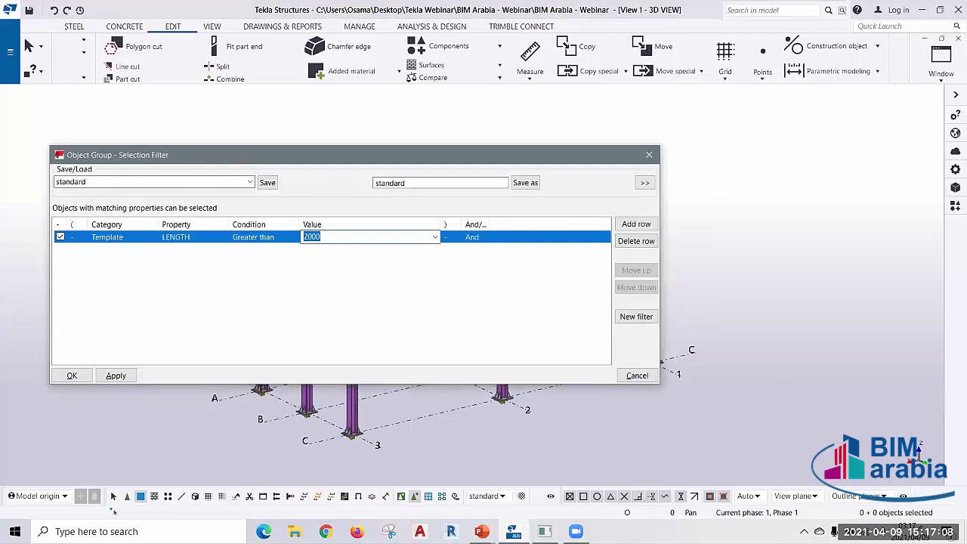
pyautogui.write('5000')
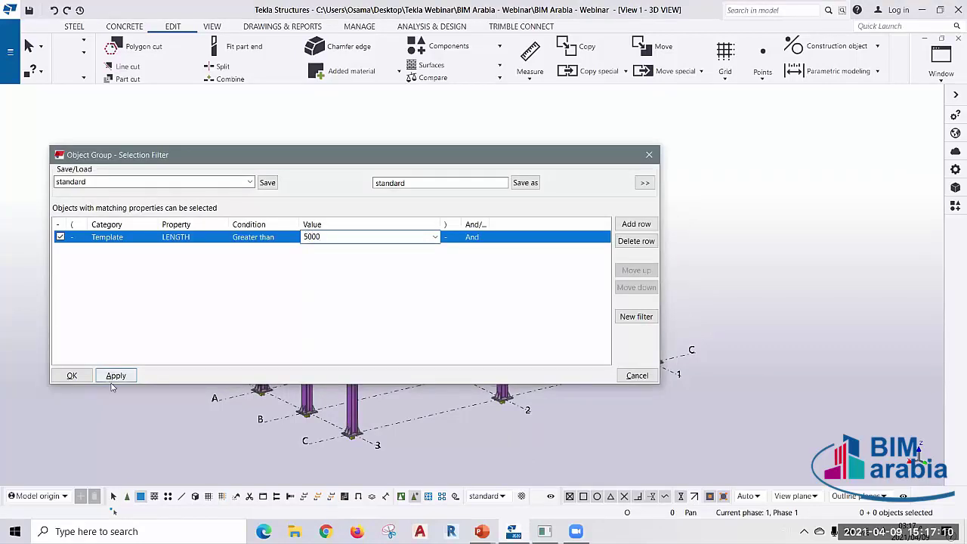
pyautogui.click(117, 376)
pyautogui.click(89, 376)
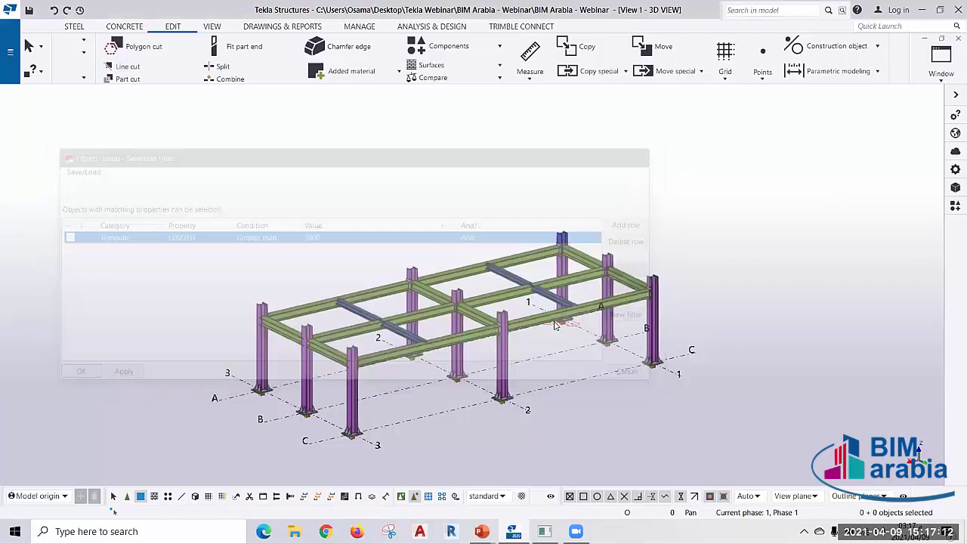
pyautogui.moveTo(801, 142); pyautogui.dragTo(157, 325)
pyautogui.scroll(3, 393, 378)
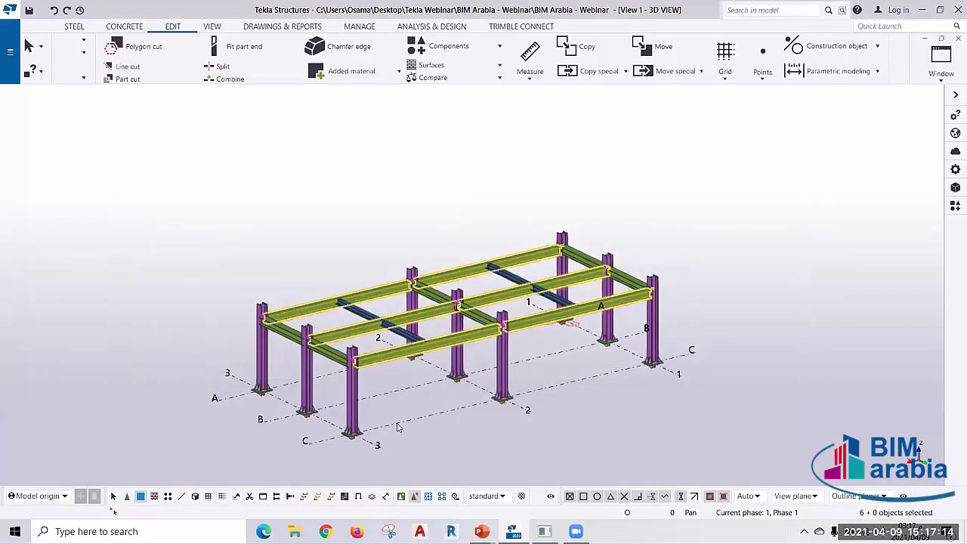
pyautogui.click(396, 377)
pyautogui.scroll(2, 581, 455)
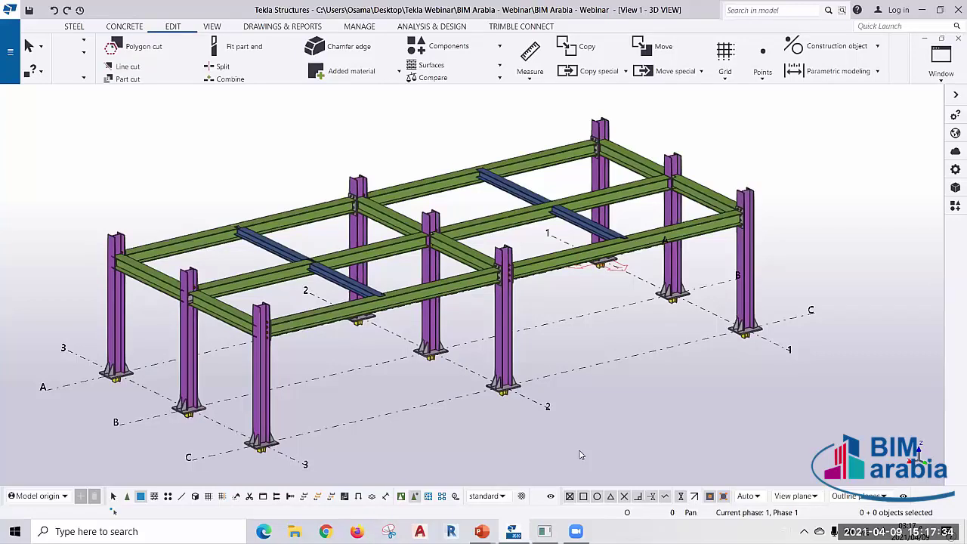
# - Switch from Tekla Structures to the PowerPoint slide show on the Numbering slide
pyautogui.hotkey('alt', 'Tab')
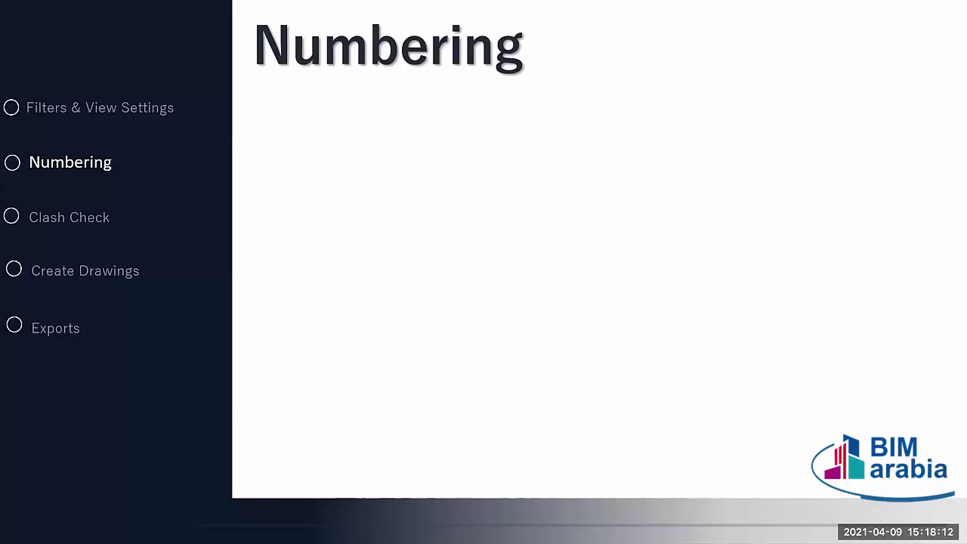
# - Reveal the six Numbering bullets, Numbering Settings through Compare, then return to Tekla Structures
pyautogui.press('Right')
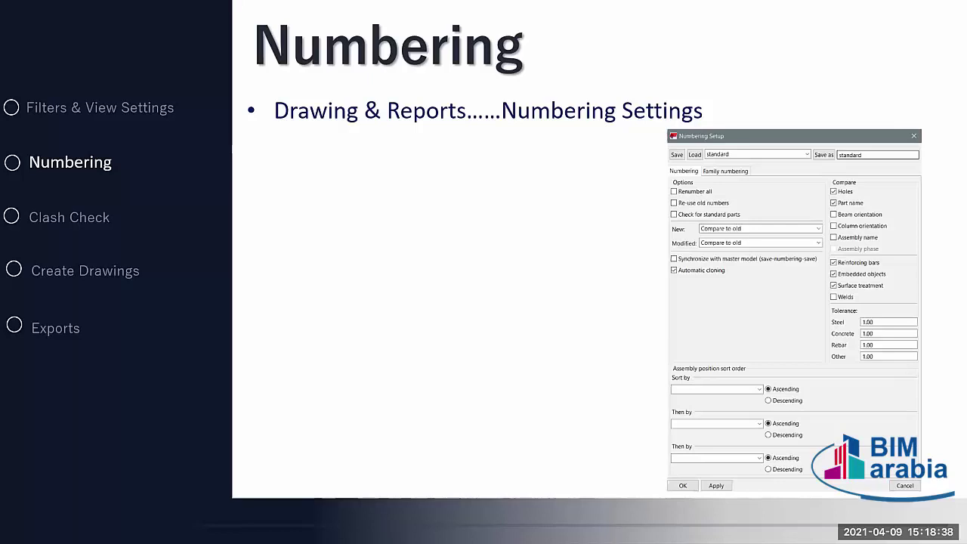
pyautogui.press('Right')
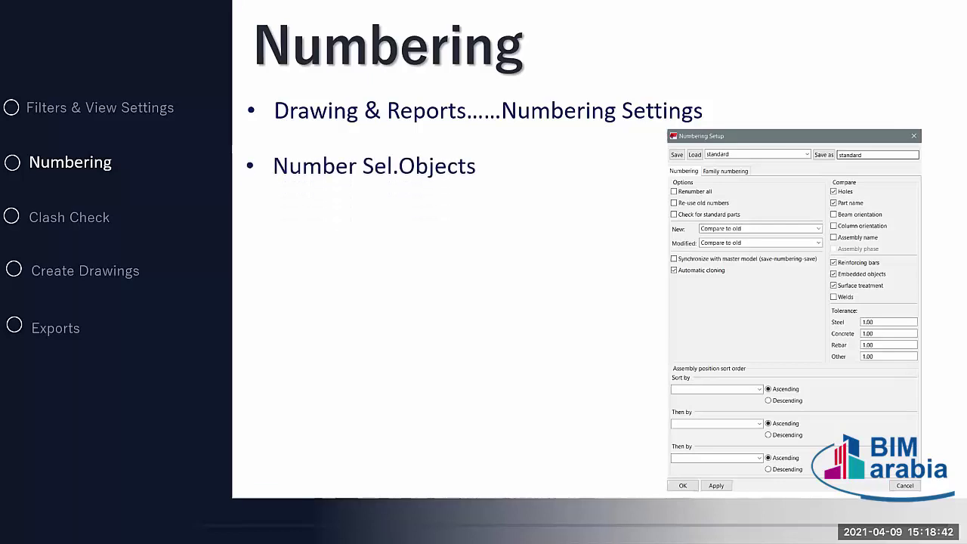
pyautogui.press('Right')
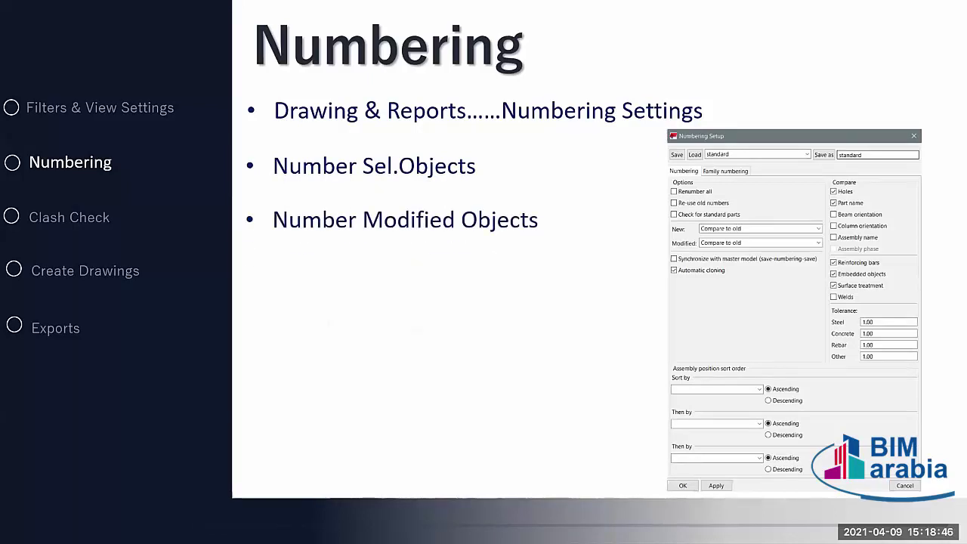
pyautogui.press('Right')
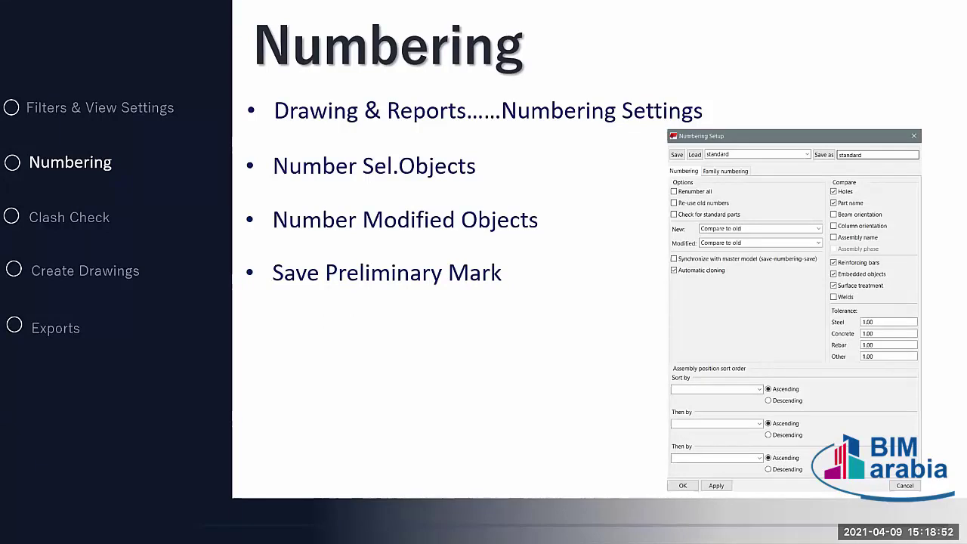
pyautogui.press('Right')
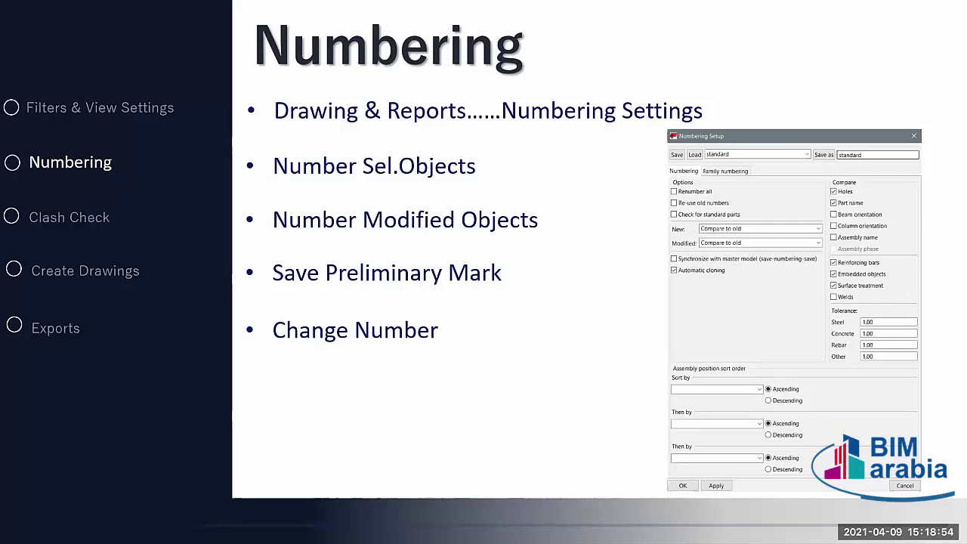
pyautogui.press('Right')
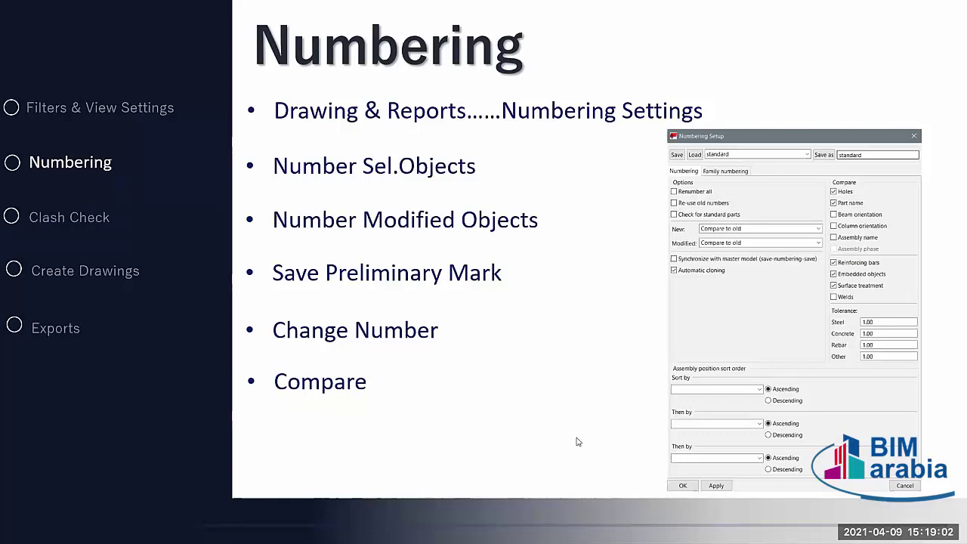
pyautogui.hotkey('alt', 'Tab')
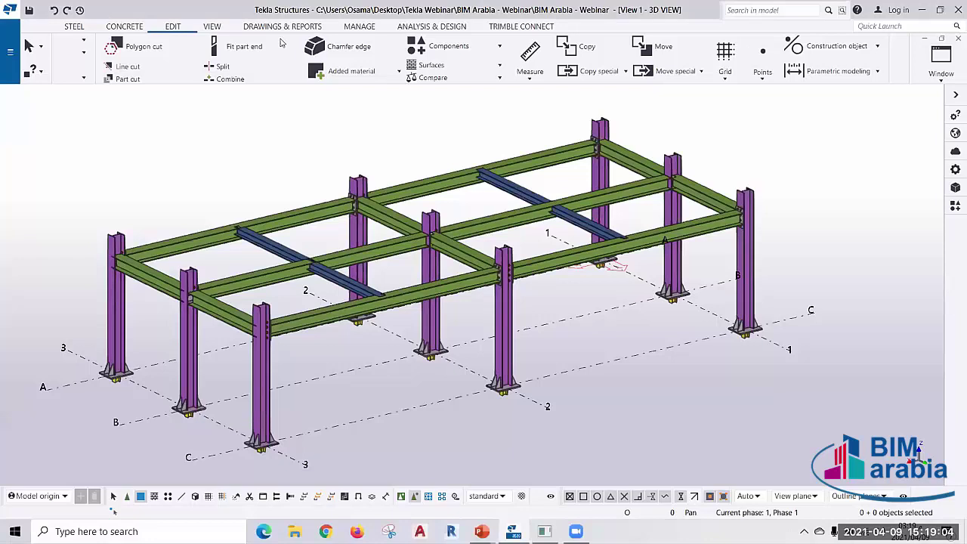
# - Open the Numbering Setup dialog via Drawings & Reports > Numbering settings
pyautogui.click(283, 27)
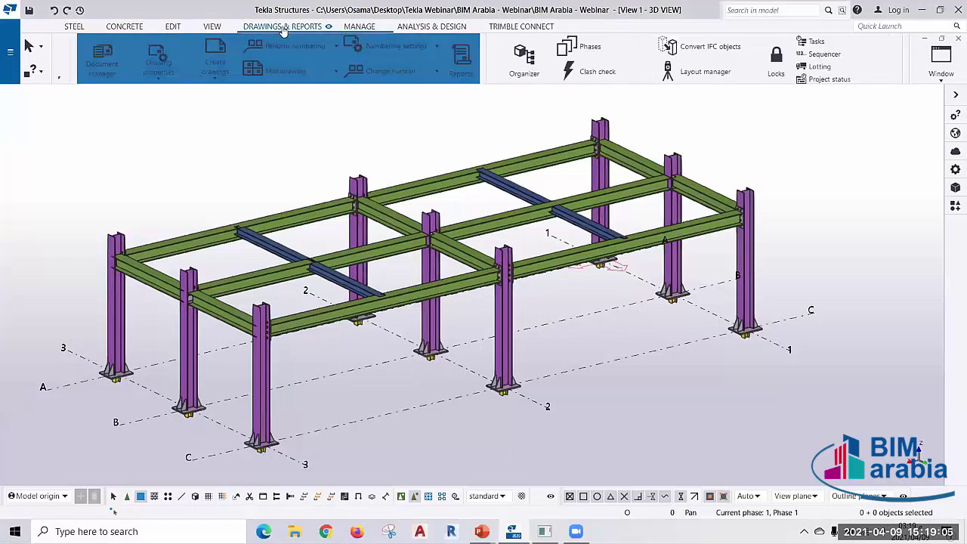
pyautogui.click(391, 51)
pyautogui.click(370, 74)
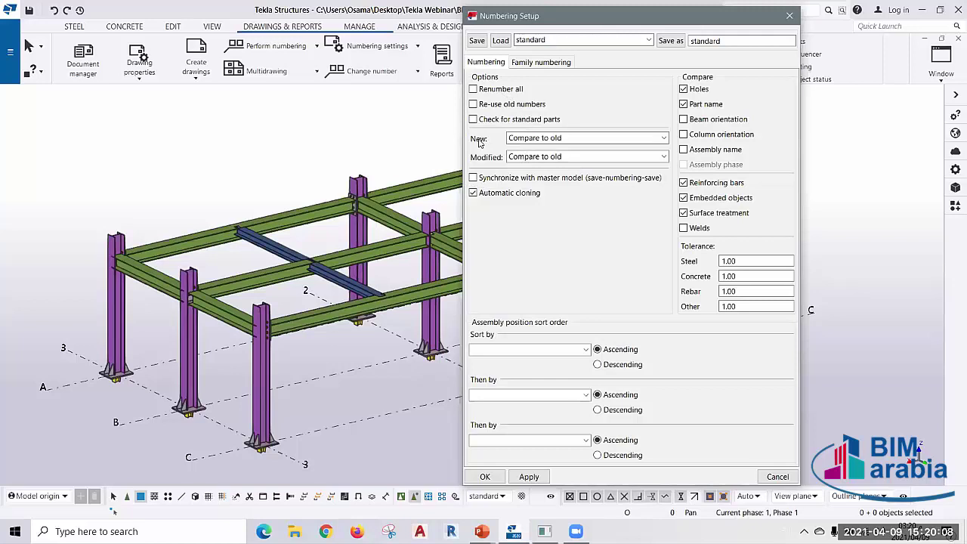
pyautogui.click(664, 139)
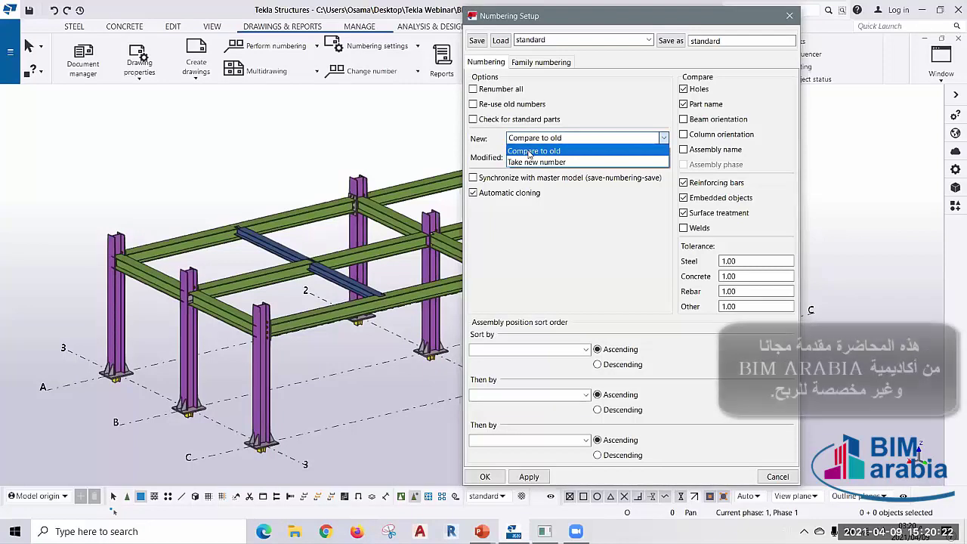
pyautogui.click(530, 152)
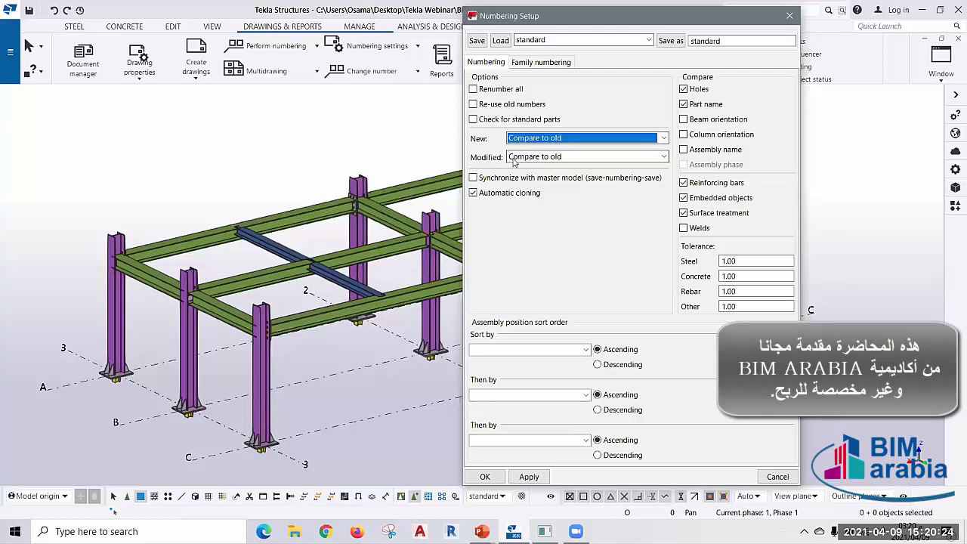
pyautogui.click(665, 156)
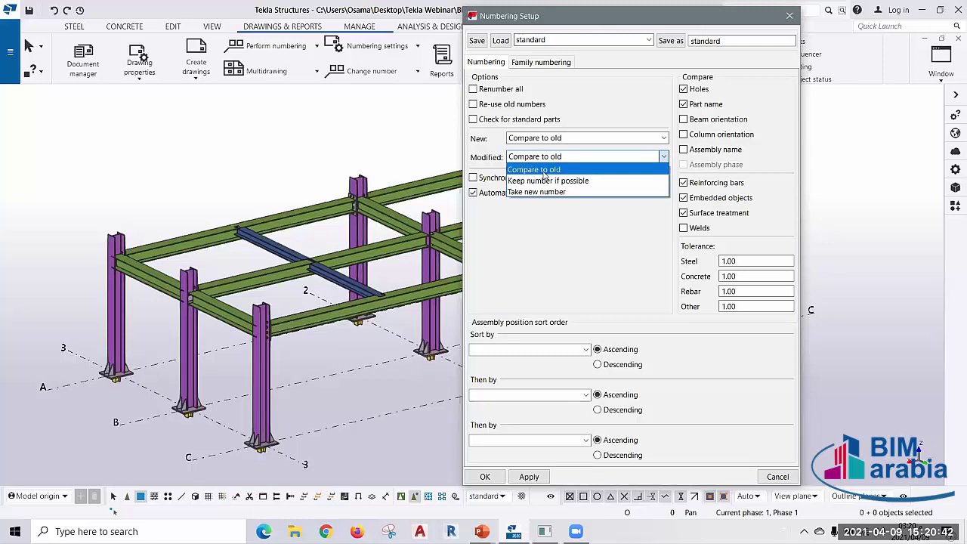
pyautogui.click(542, 173)
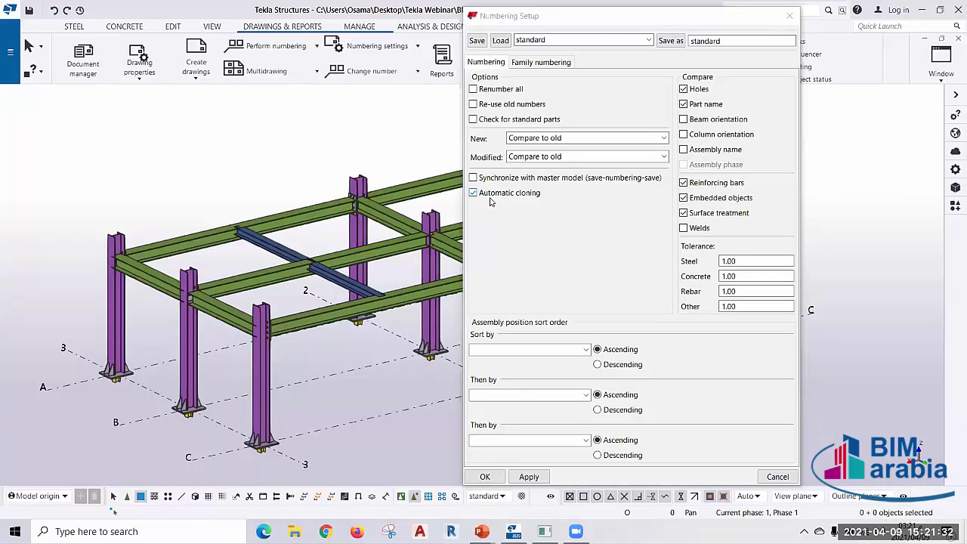
# - Uncheck Part name and check Beam orientation and Column orientation in Numbering Setup
pyautogui.click(708, 76)
pyautogui.press('ctrl')
pyautogui.press('ctrl')
pyautogui.press('ctrl')
pyautogui.click(685, 105)
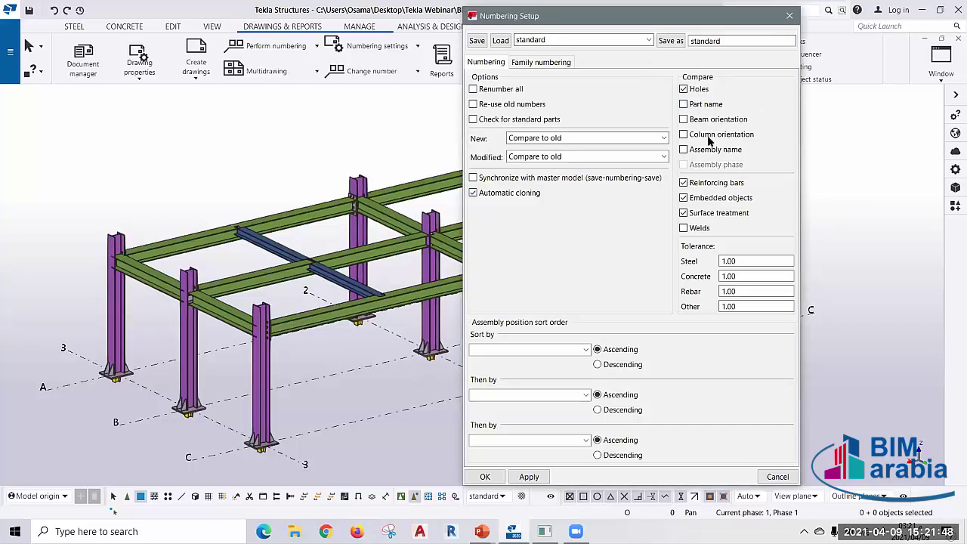
pyautogui.click(684, 119)
pyautogui.click(685, 135)
pyautogui.press('ctrl')
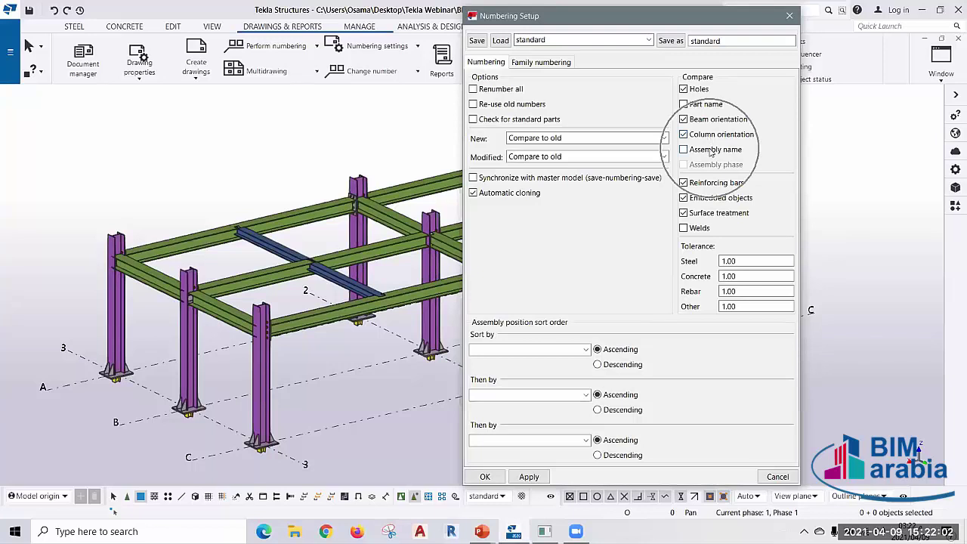
pyautogui.press('ctrl')
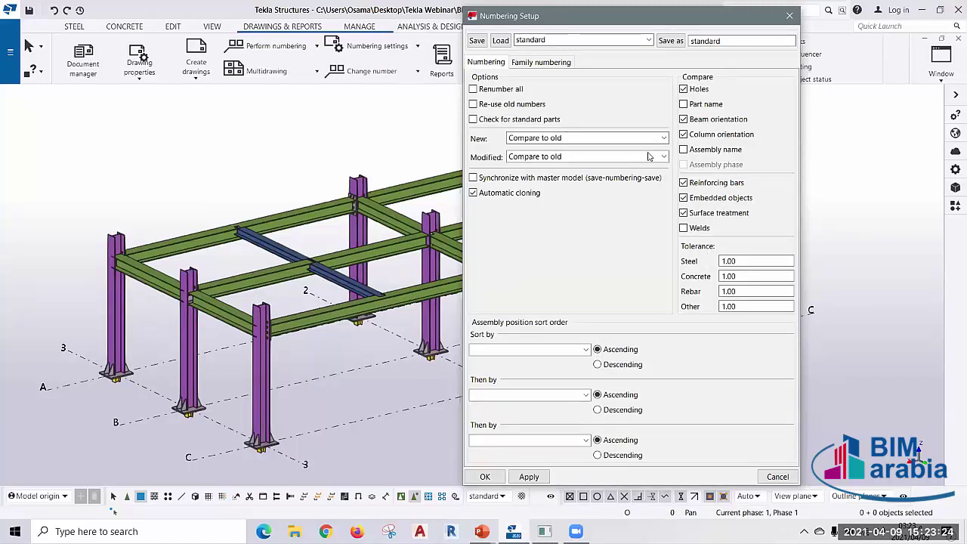
# - Load the standard numbering settings, then apply them and close the setup
pyautogui.click(737, 41)
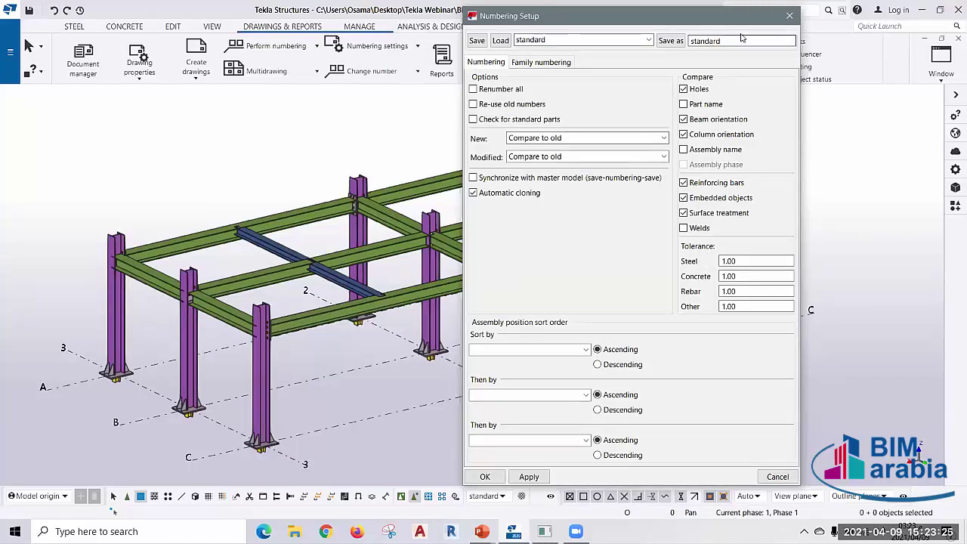
pyautogui.click(651, 40)
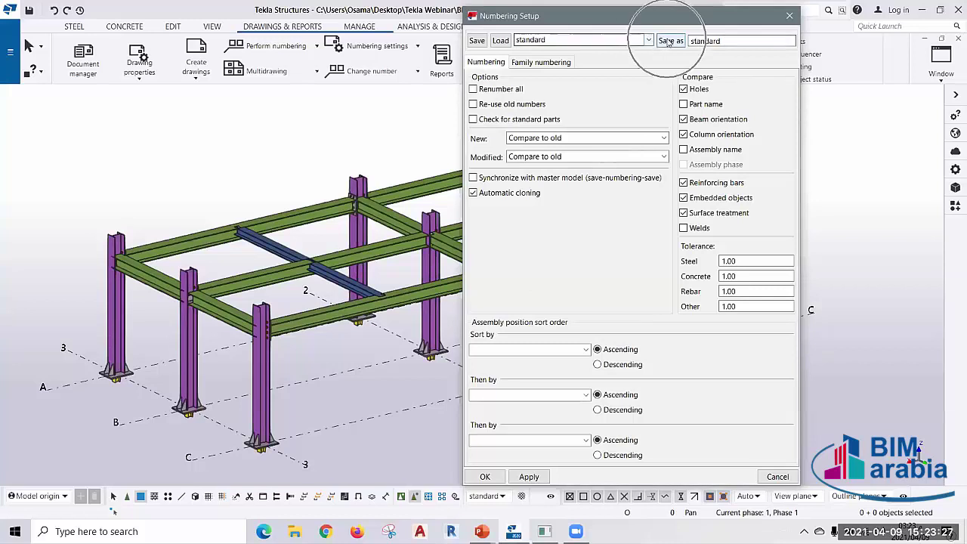
pyautogui.click(499, 42)
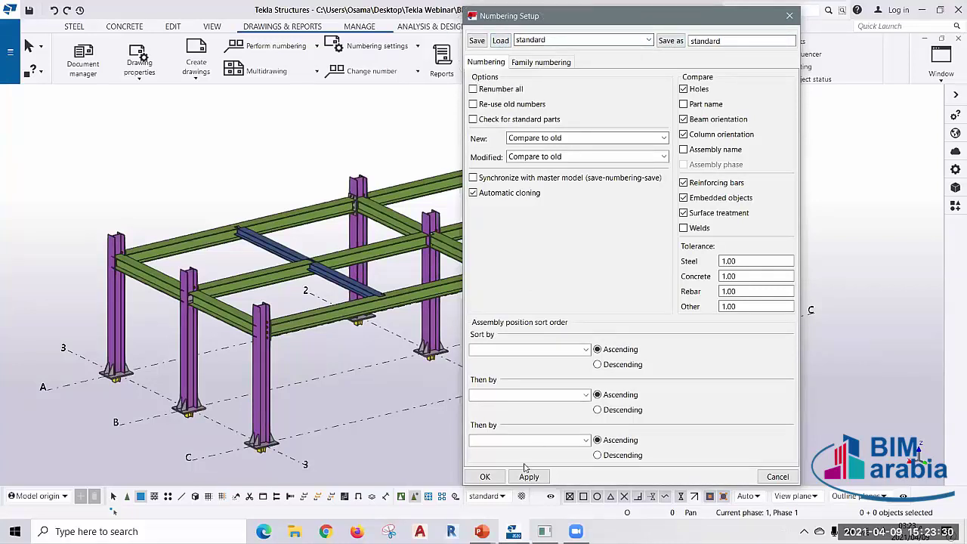
pyautogui.click(485, 476)
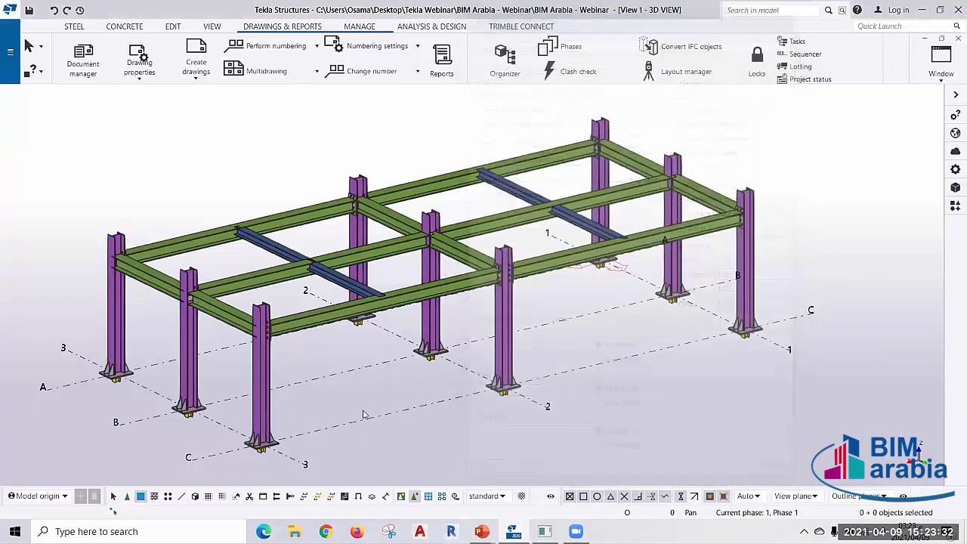
# - Orbit to a lower frontal view and box-select the frame
pyautogui.scroll(-1, 408, 374)
pyautogui.scroll(-1, 442, 393)
pyautogui.scroll(-1, 532, 409)
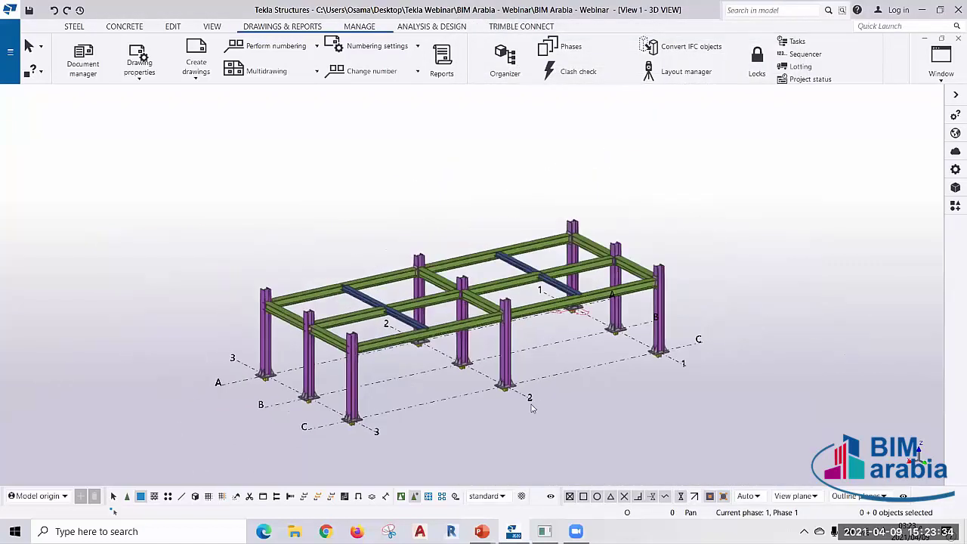
pyautogui.keyDown('ctrl'); pyautogui.moveTo(531, 408); pyautogui.dragTo(277, 447, button='middle'); pyautogui.keyUp('ctrl')
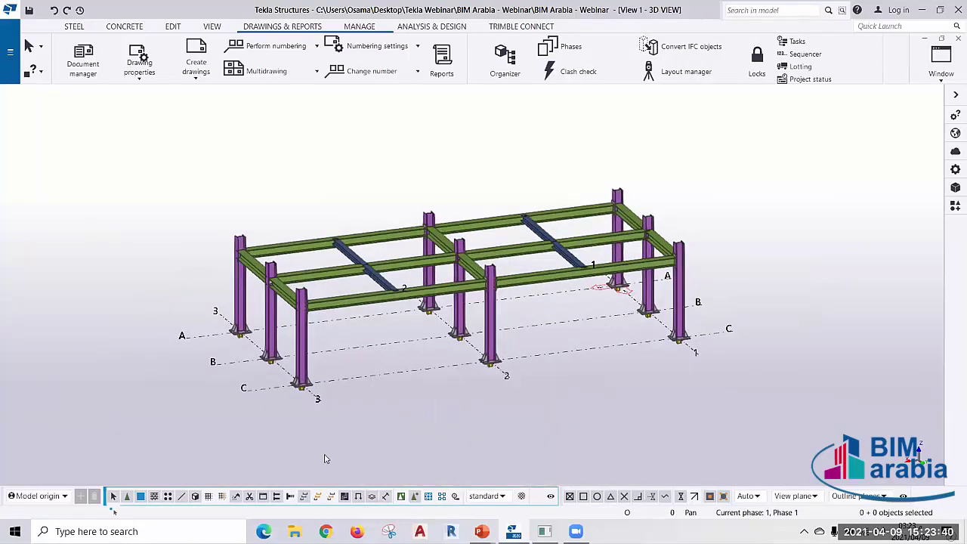
pyautogui.scroll(-2, 390, 309)
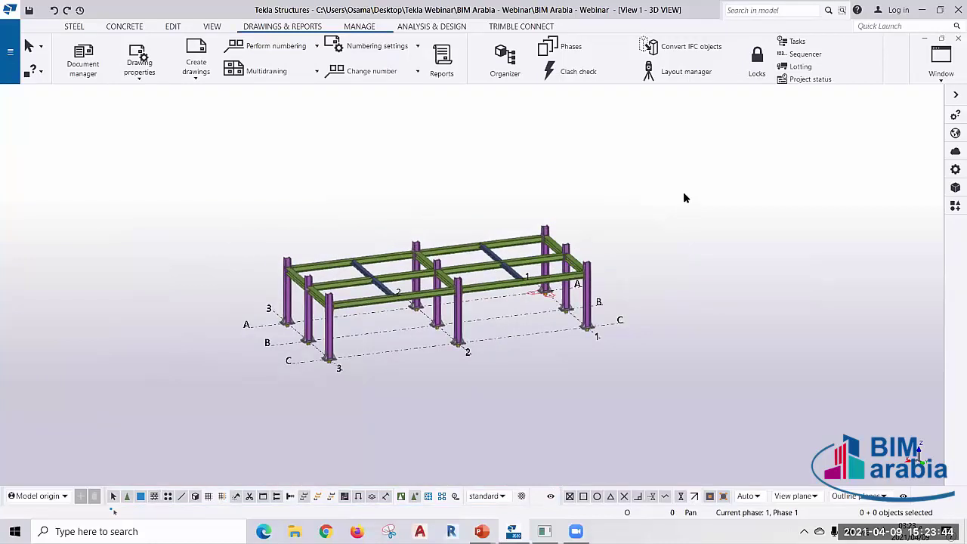
pyautogui.moveTo(752, 138); pyautogui.dragTo(159, 411)
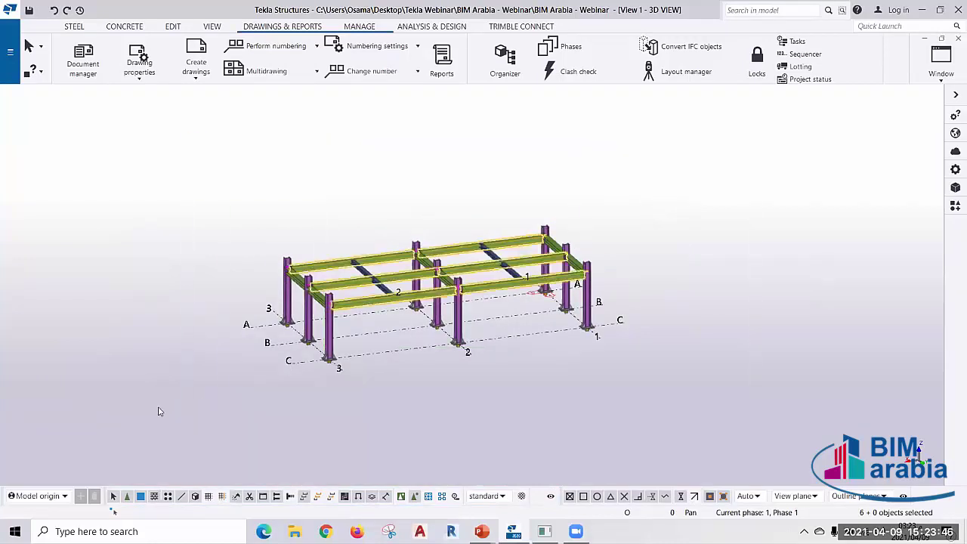
# - Untick the LENGTH greater than 5000 filter row and select all frame parts
pyautogui.hotkey('ctrl', 'g')
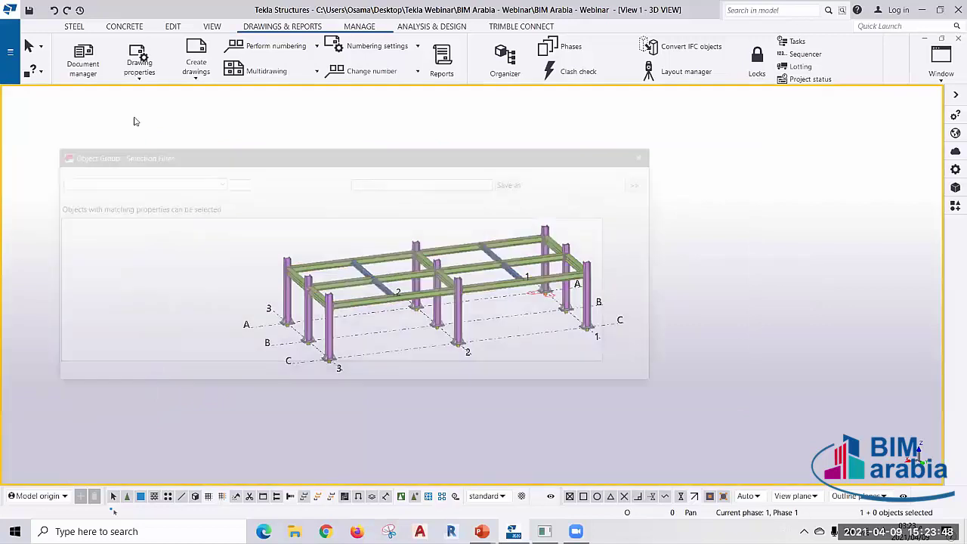
pyautogui.click(60, 238)
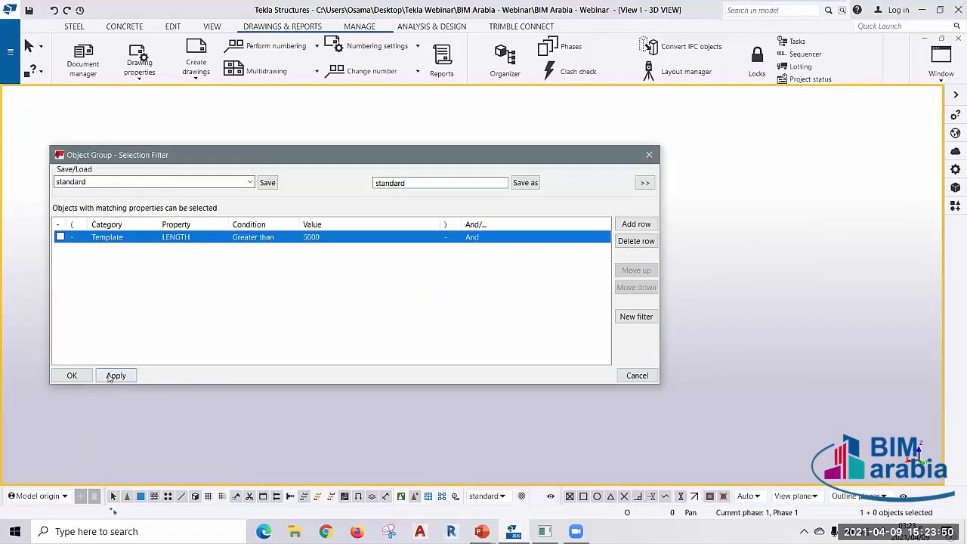
pyautogui.click(72, 376)
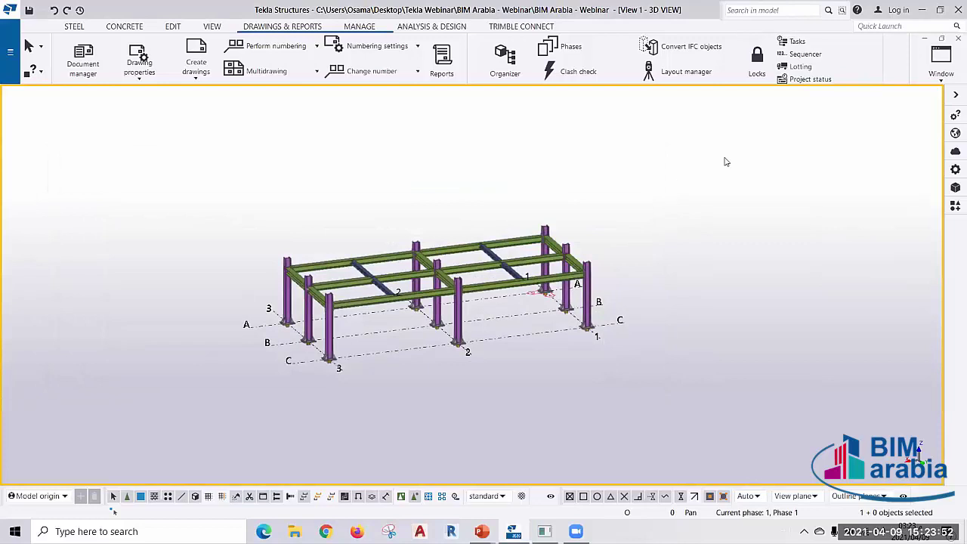
pyautogui.moveTo(201, 431); pyautogui.dragTo(151, 431)
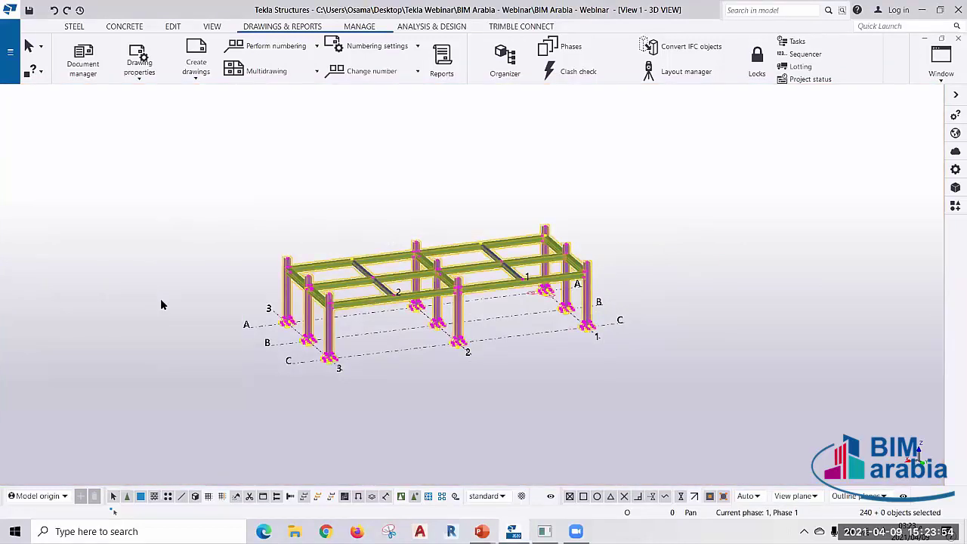
pyautogui.click(296, 48)
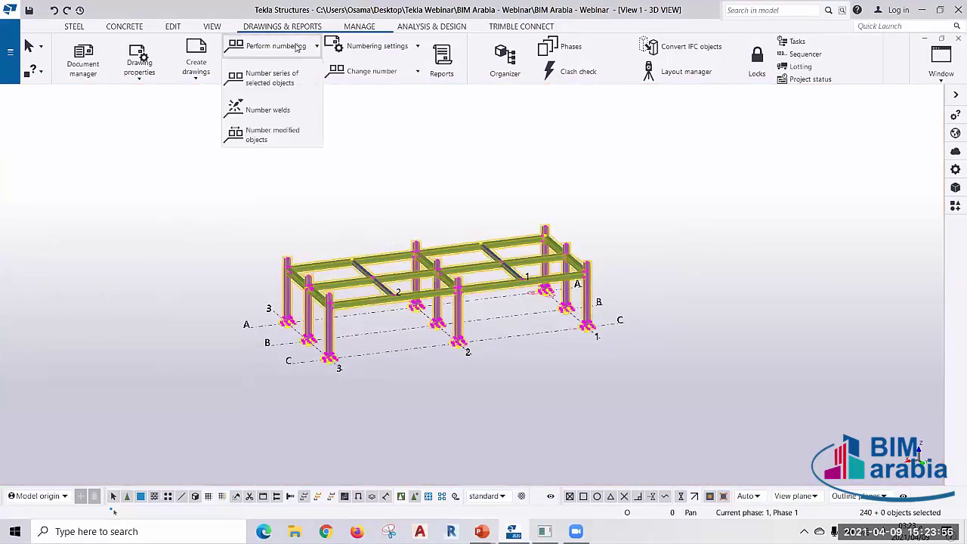
# - Number the series of the 240 selected objects, recheck Numbering Setup, and renumber to show the report
pyautogui.click(278, 79)
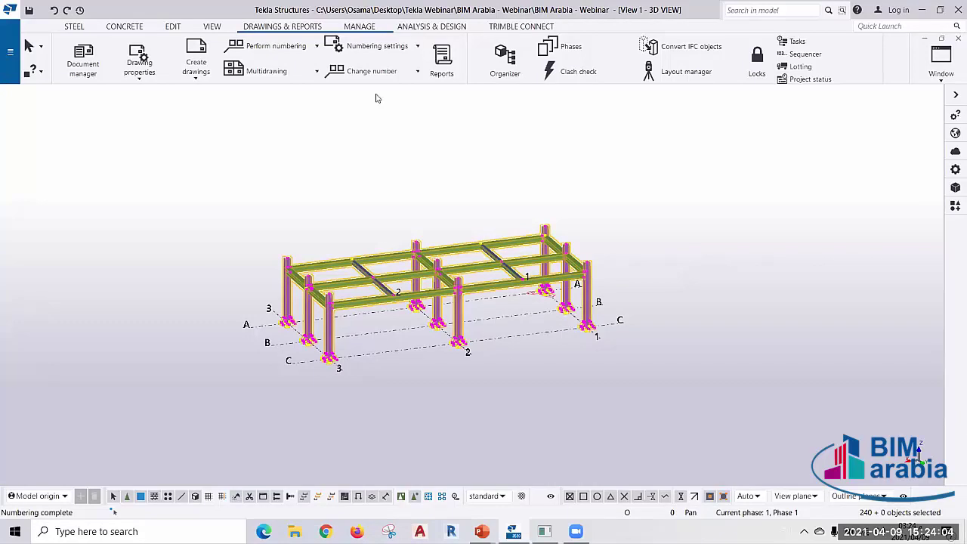
pyautogui.click(350, 47)
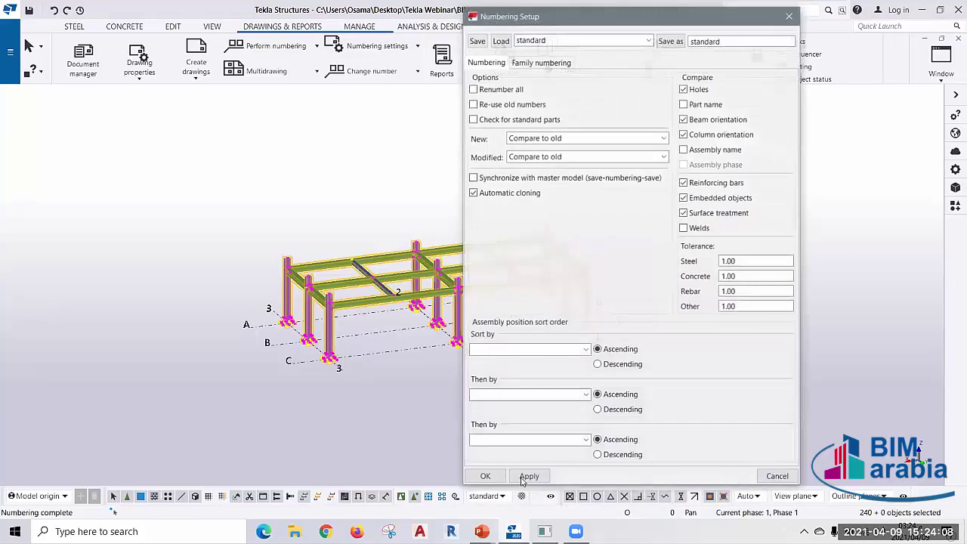
pyautogui.click(485, 477)
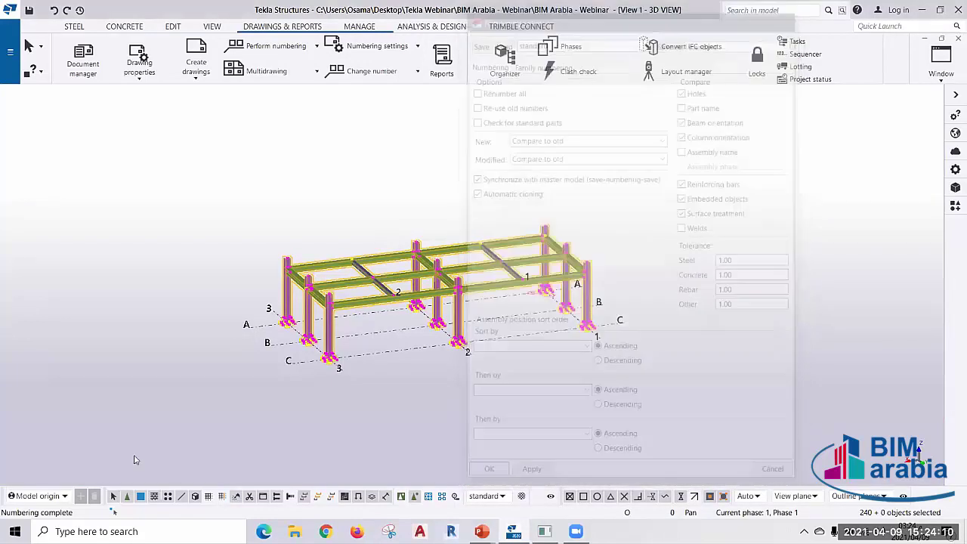
pyautogui.click(270, 41)
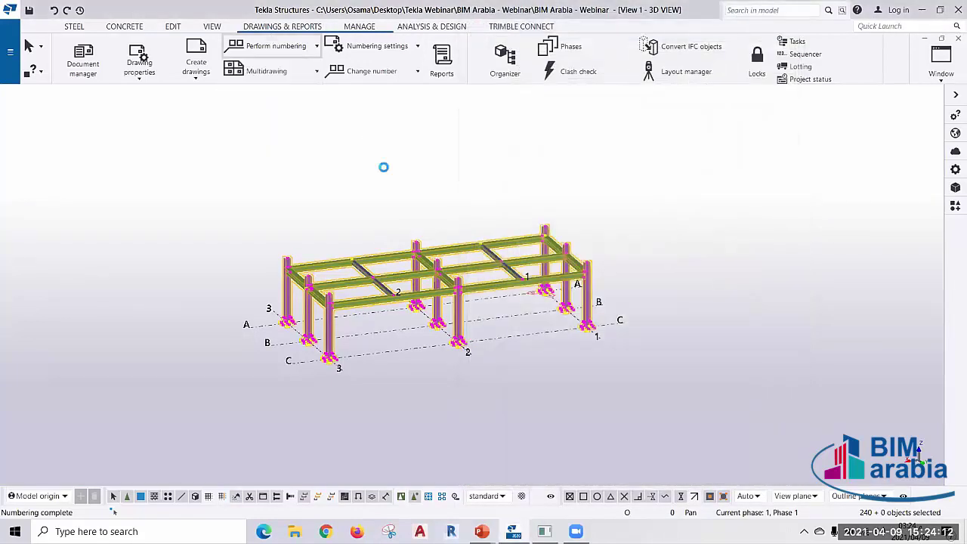
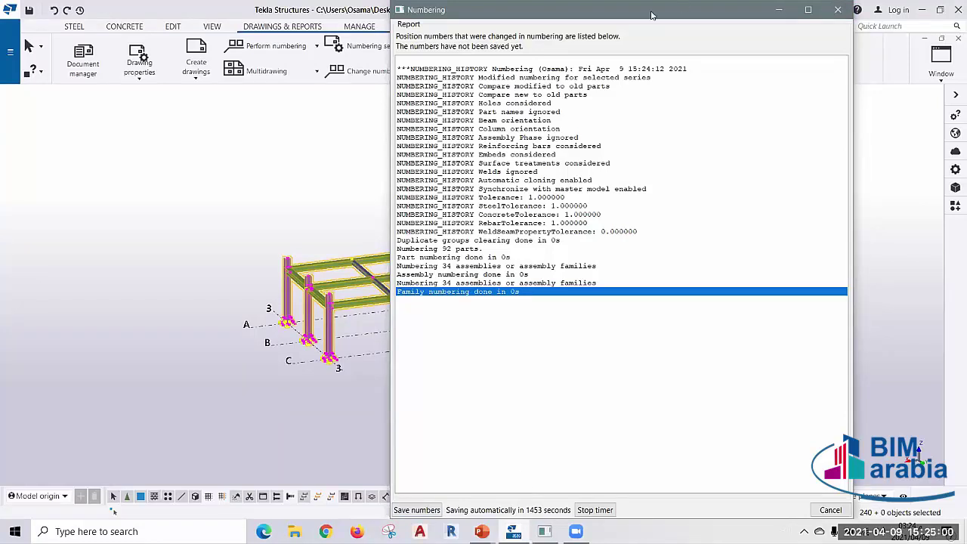
# - Move the numbering report aside and save the new position numbers
pyautogui.moveTo(652, 15); pyautogui.dragTo(462, 15)
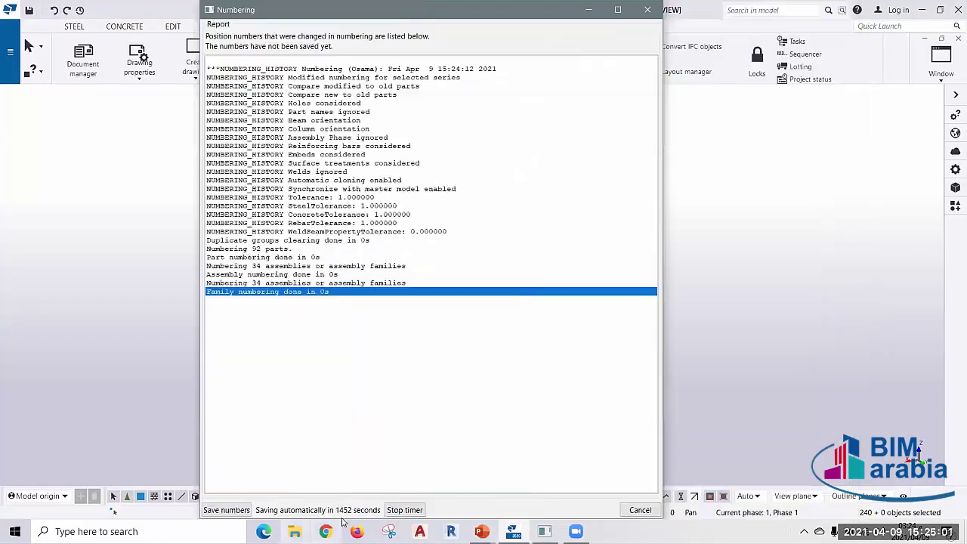
pyautogui.click(230, 511)
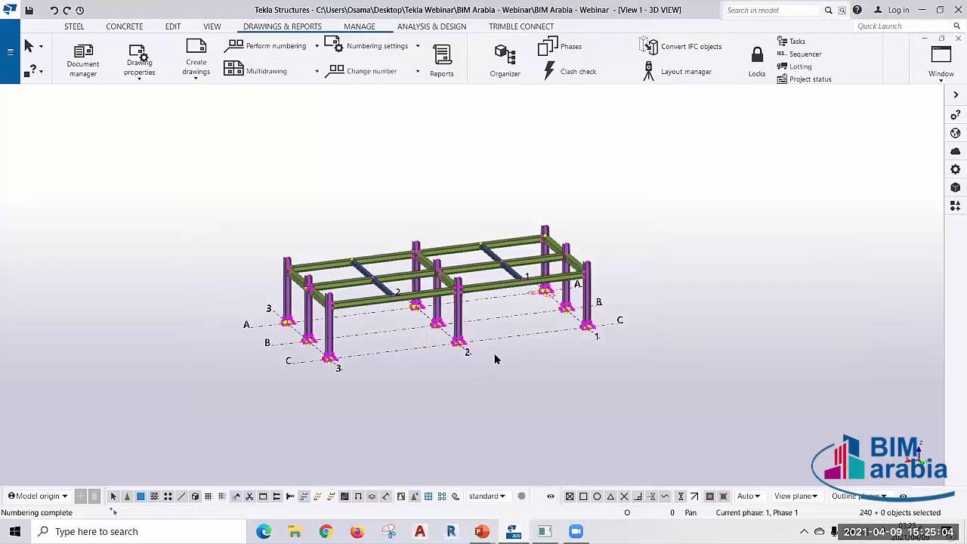
pyautogui.scroll(3, 496, 359)
pyautogui.scroll(2, 392, 355)
# - Zoom in on the steel frame and select the long front beam
pyautogui.moveTo(393, 356); pyautogui.dragTo(401, 337, button='middle')
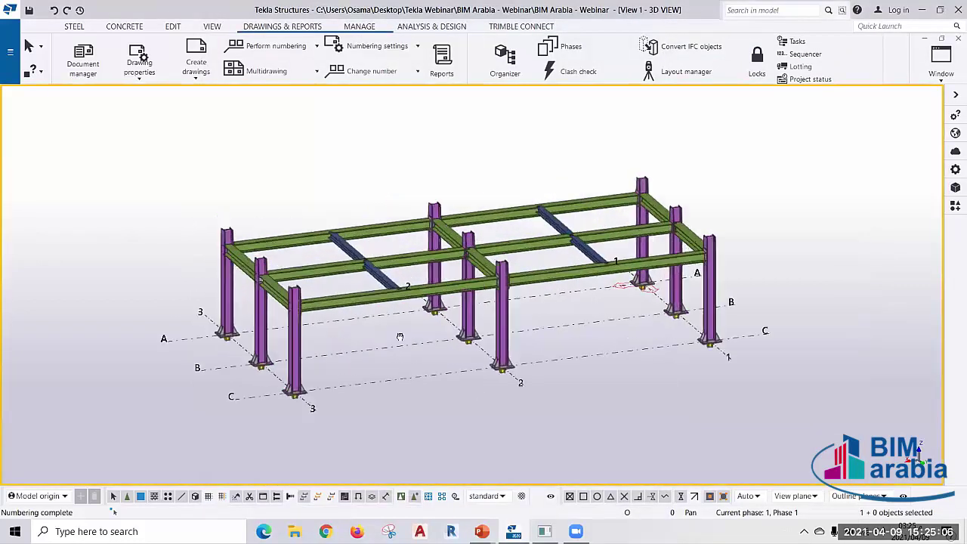
pyautogui.scroll(2, 400, 337)
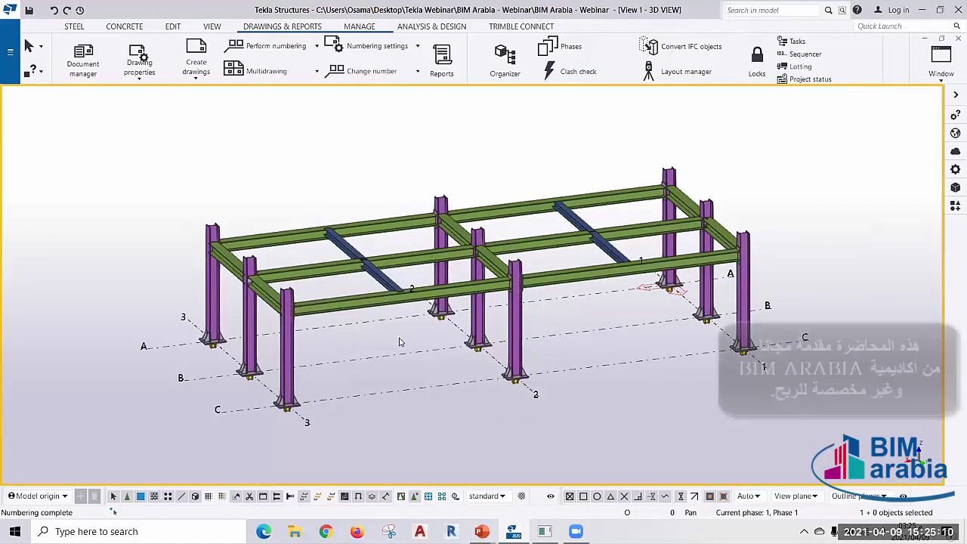
pyautogui.scroll(1, 372, 310)
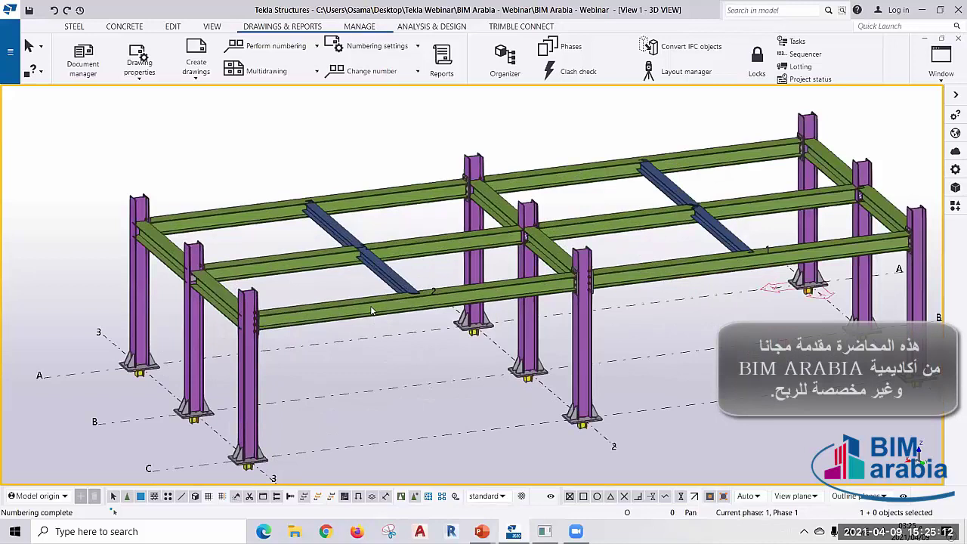
pyautogui.scroll(5, 371, 311)
pyautogui.click(370, 307)
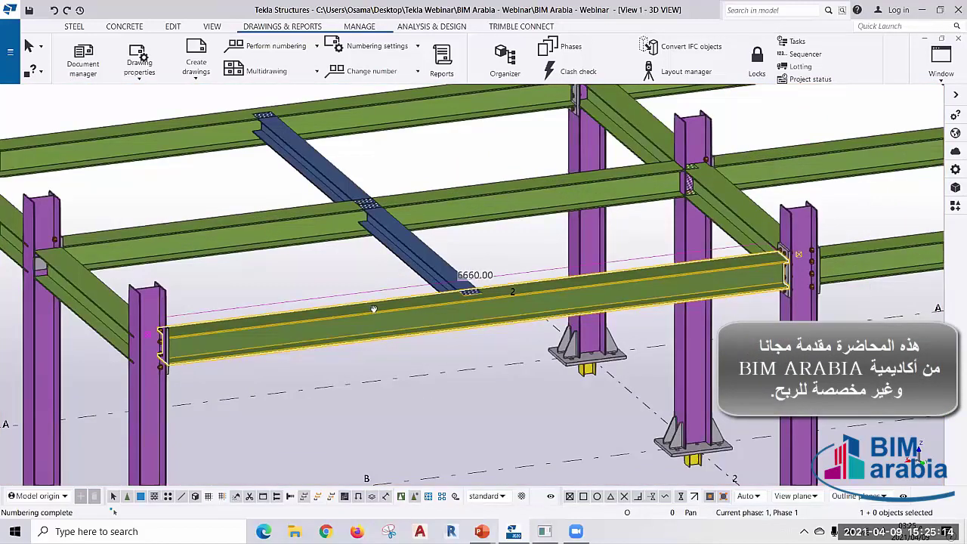
pyautogui.moveTo(370, 307); pyautogui.dragTo(440, 255, button='middle')
pyautogui.scroll(-2, 440, 256)
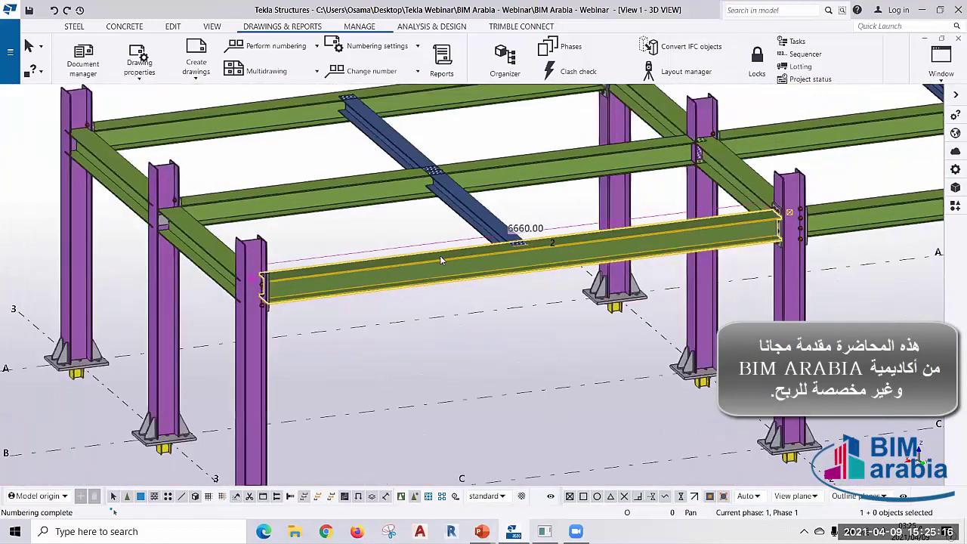
pyautogui.scroll(-2, 446, 255)
pyautogui.rightClick(446, 255)
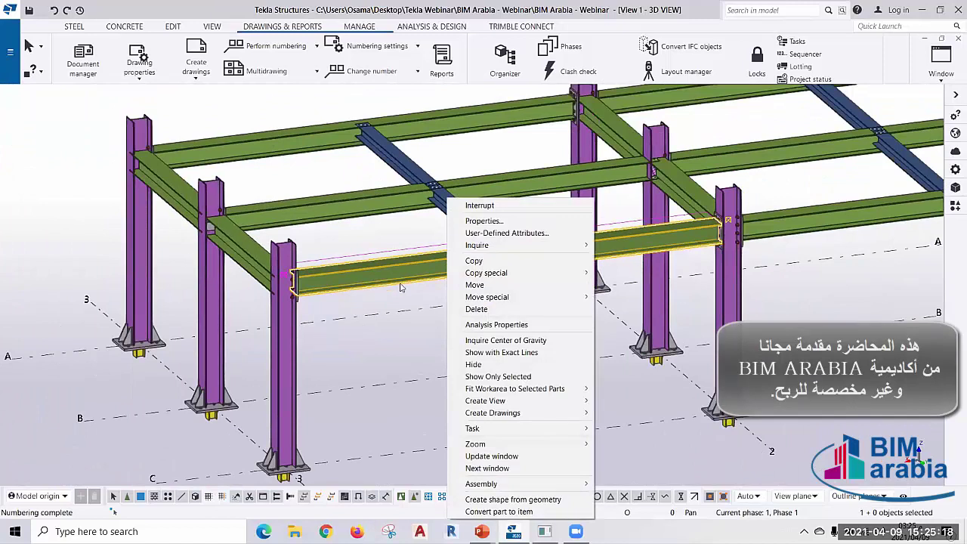
pyautogui.moveTo(477, 245)
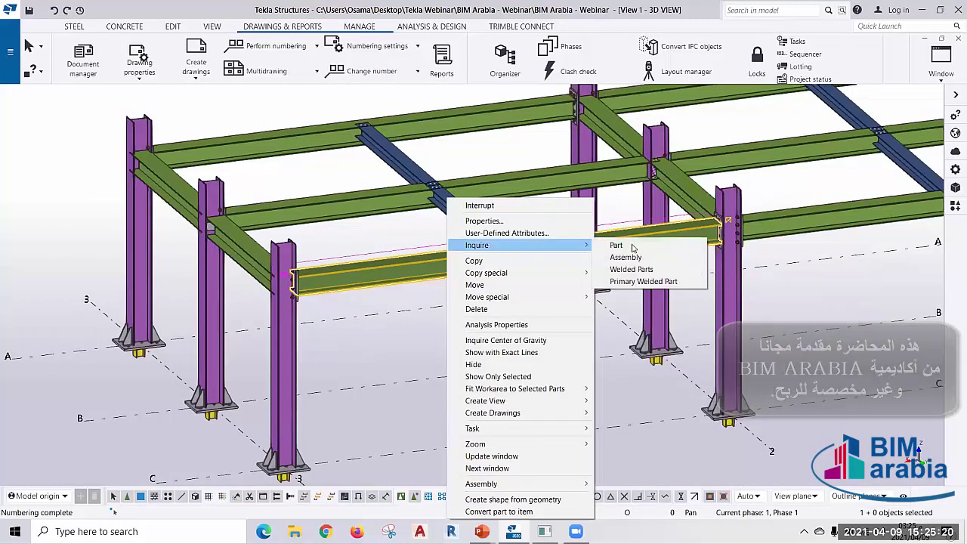
pyautogui.click(618, 247)
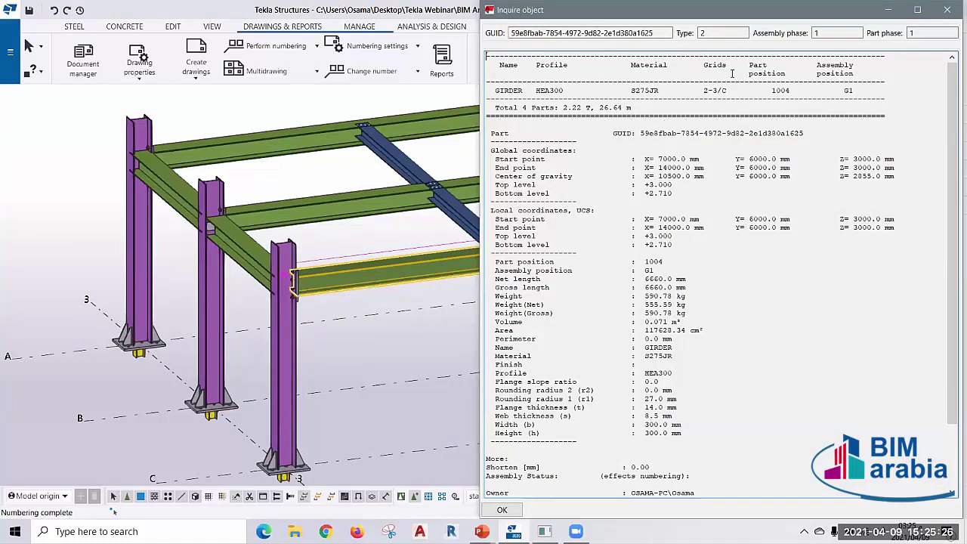
pyautogui.click(837, 76)
pyautogui.scroll(-3, 652, 240)
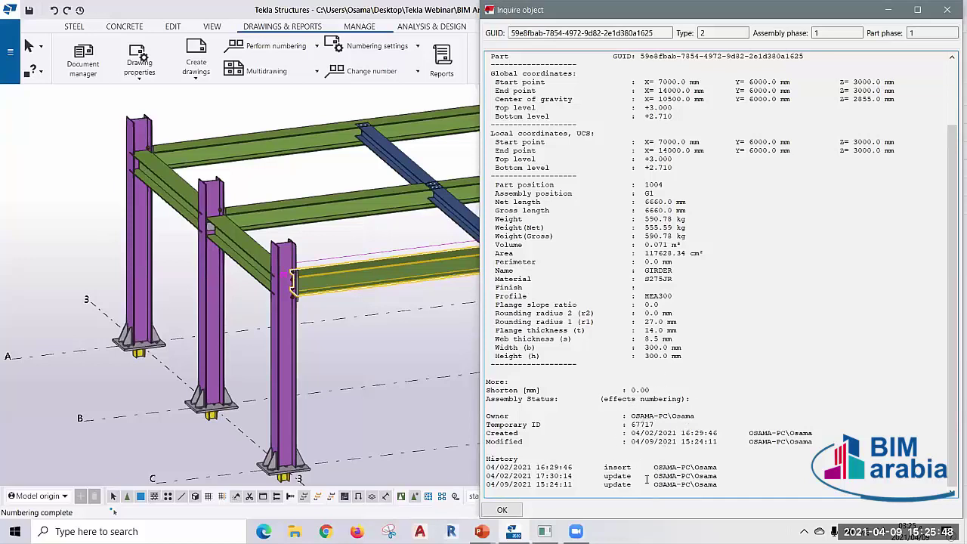
pyautogui.press('ctrl')
pyautogui.press('ctrl')
pyautogui.press('ctrl')
pyautogui.press('ctrl')
pyautogui.press('ctrl')
pyautogui.click(947, 11)
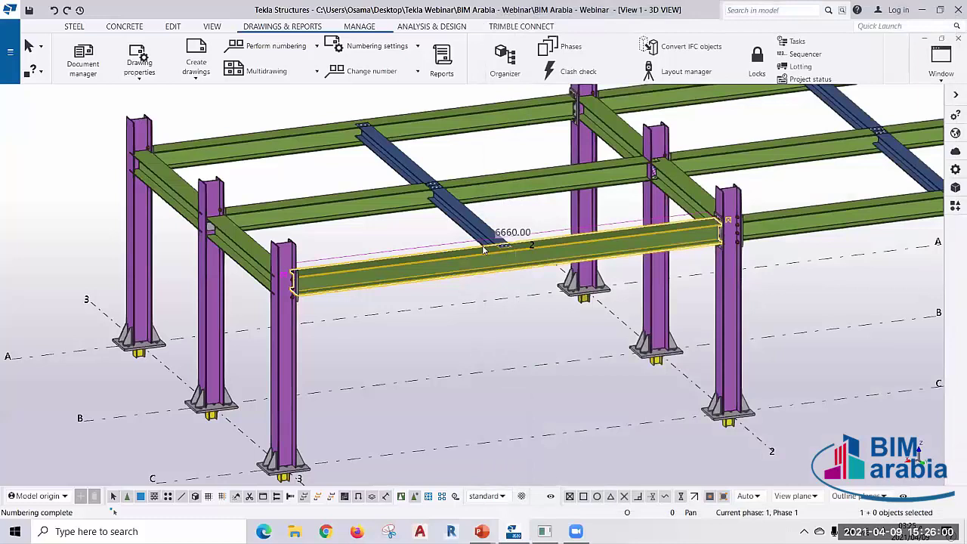
pyautogui.scroll(2, 482, 245)
pyautogui.rightClick(482, 245)
pyautogui.moveTo(521, 245)
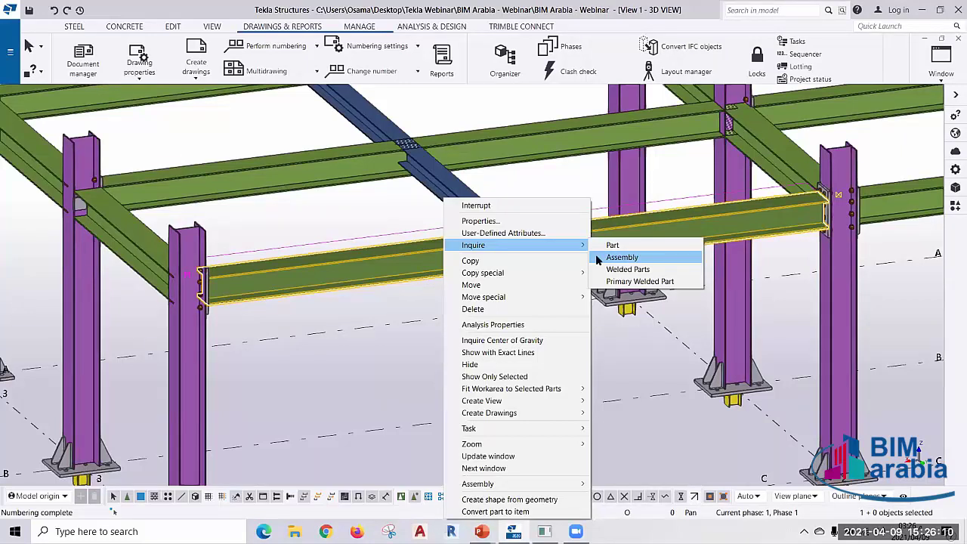
pyautogui.click(598, 260)
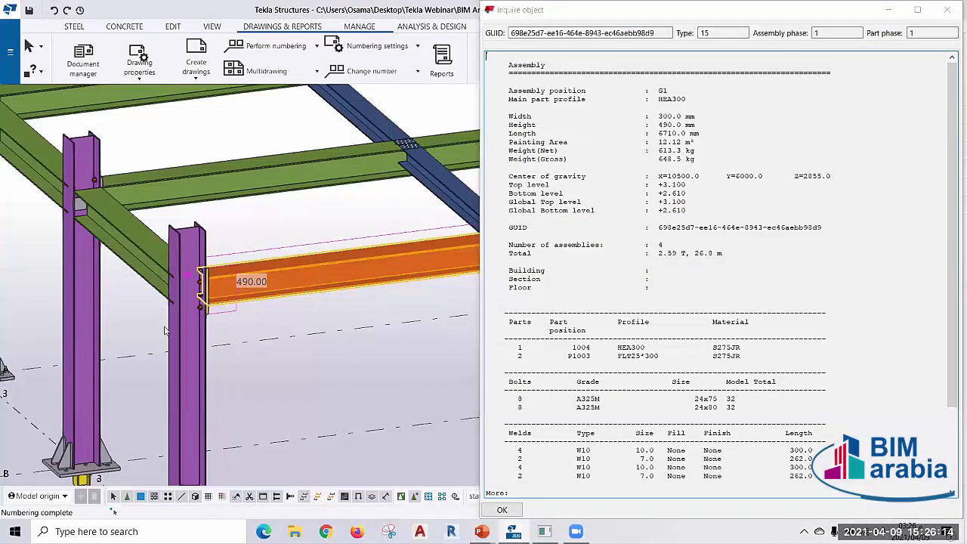
pyautogui.keyDown('ctrl'); pyautogui.moveTo(76, 340); pyautogui.dragTo(129, 312, button='middle'); pyautogui.keyUp('ctrl')
pyautogui.scroll(1, 341, 253)
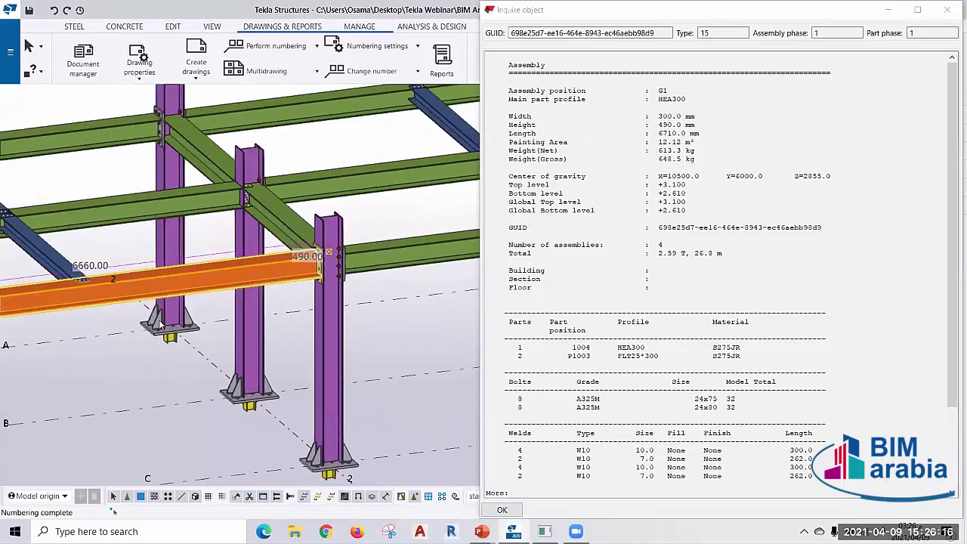
pyautogui.scroll(4, 341, 253)
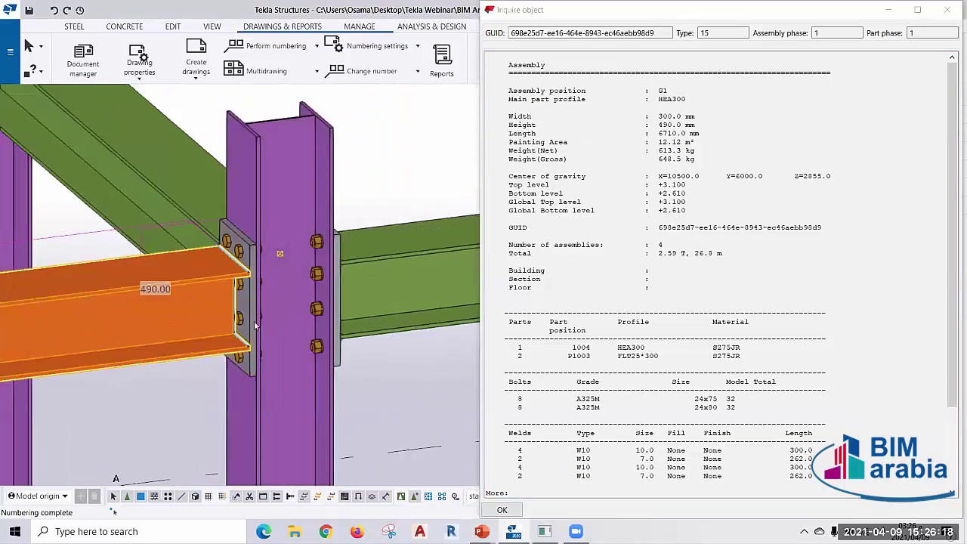
pyautogui.click(178, 358)
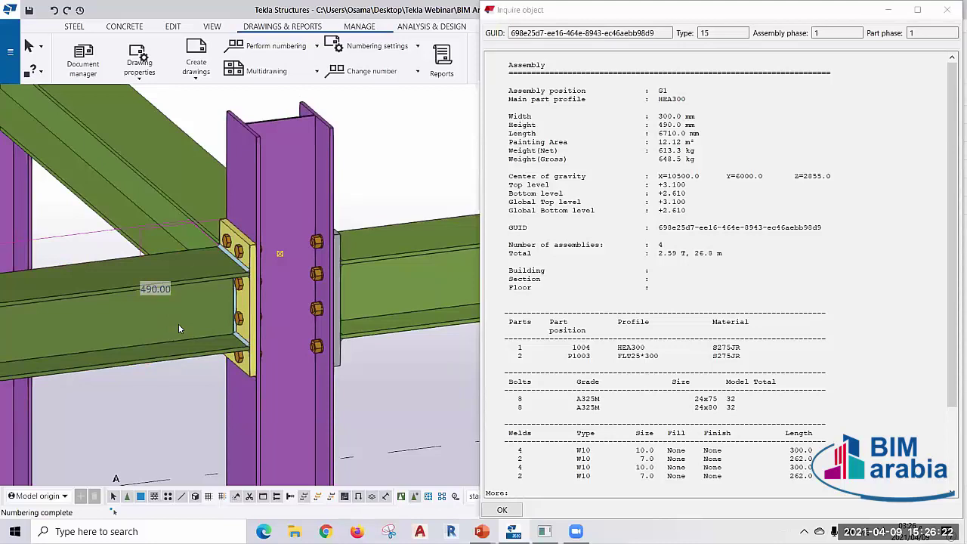
pyautogui.click(251, 298)
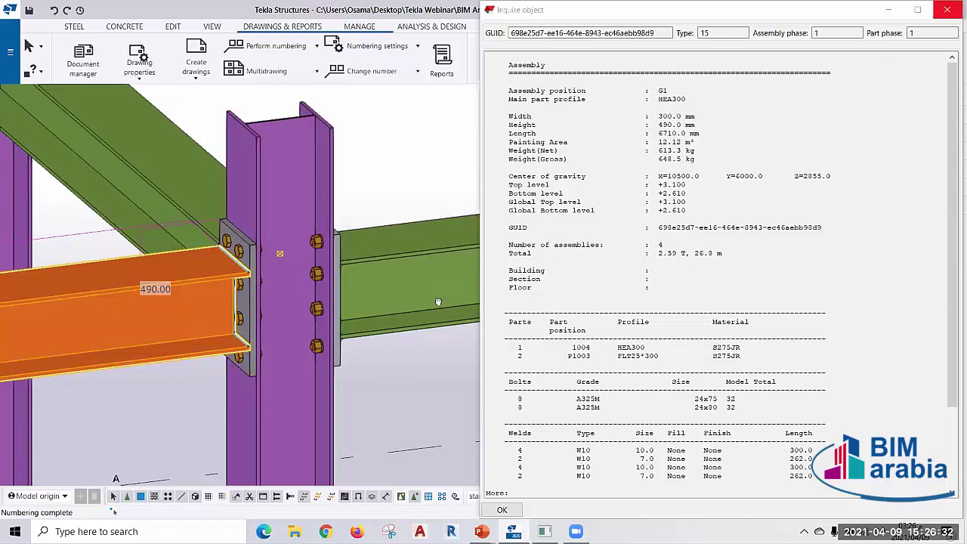
pyautogui.click(947, 9)
pyautogui.scroll(-3, 470, 269)
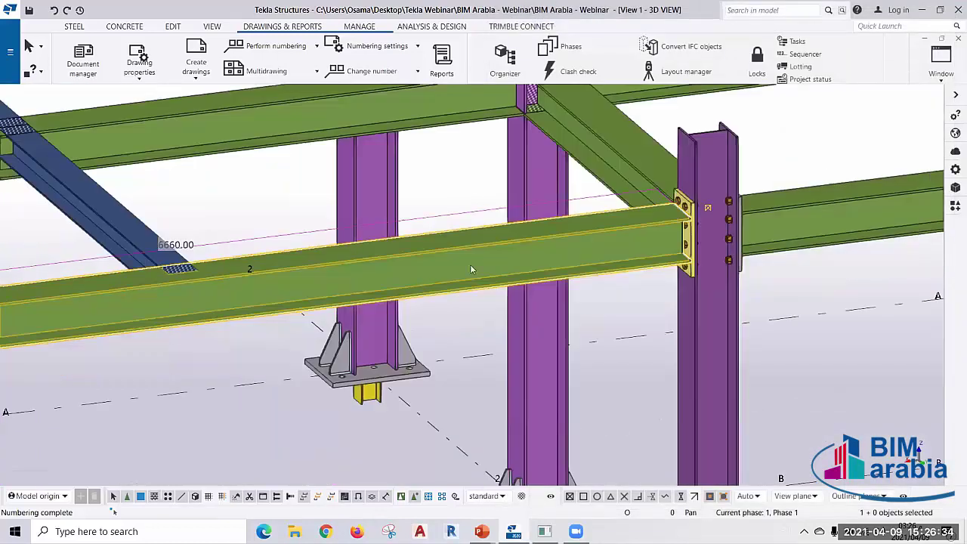
pyautogui.scroll(-2, 532, 250)
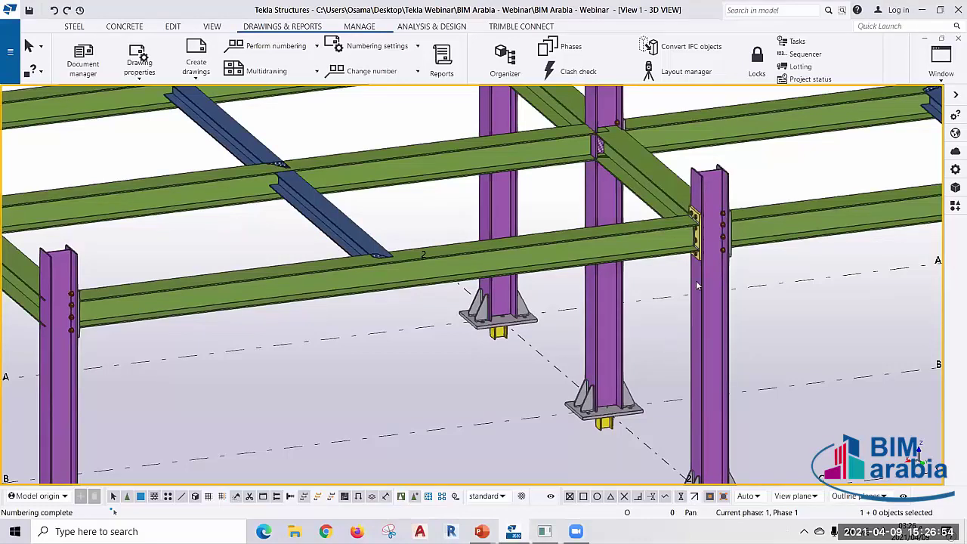
pyautogui.doubleClick(670, 231)
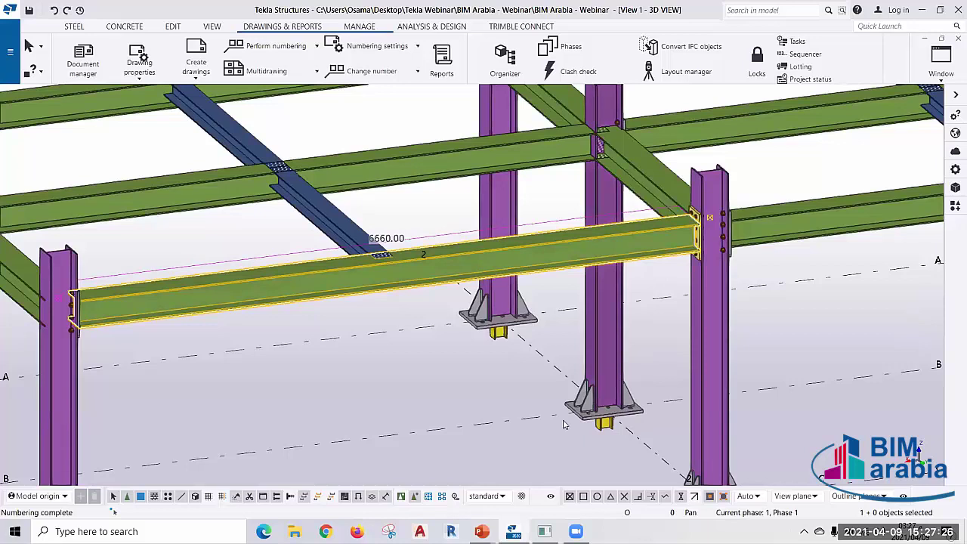
# - Show the front beam's Assembly actions menu, then dismiss it without changes
pyautogui.scroll(-3, 563, 425)
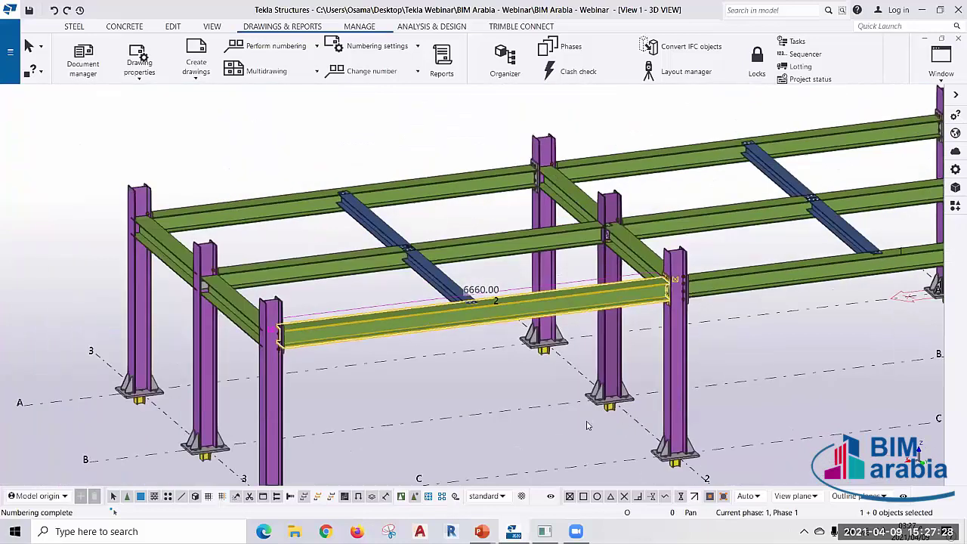
pyautogui.scroll(-3, 587, 425)
pyautogui.scroll(-1, 587, 426)
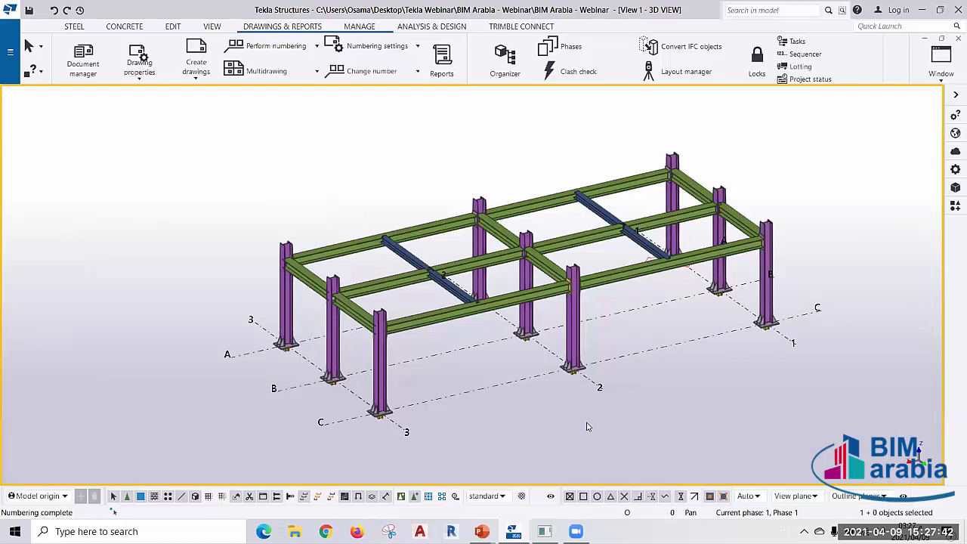
pyautogui.scroll(1, 446, 278)
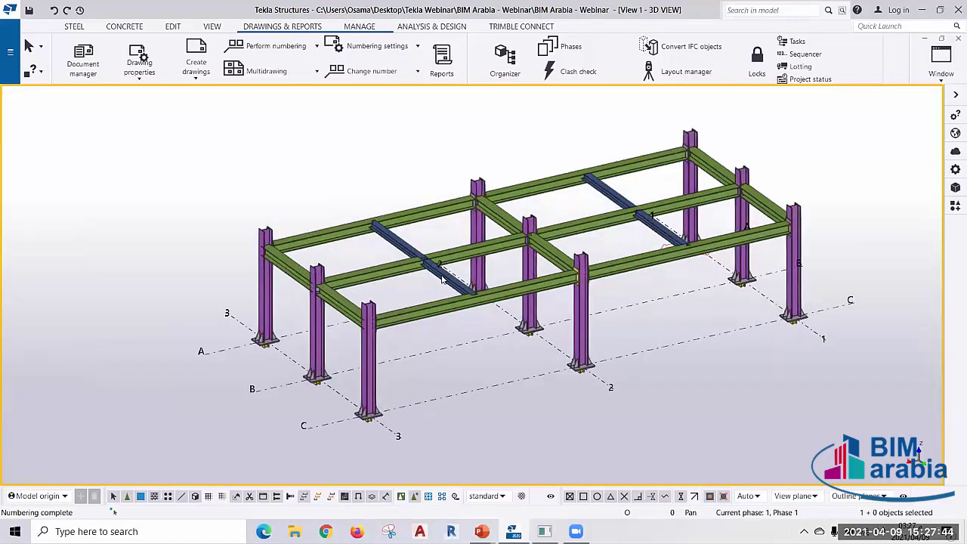
pyautogui.scroll(1, 436, 274)
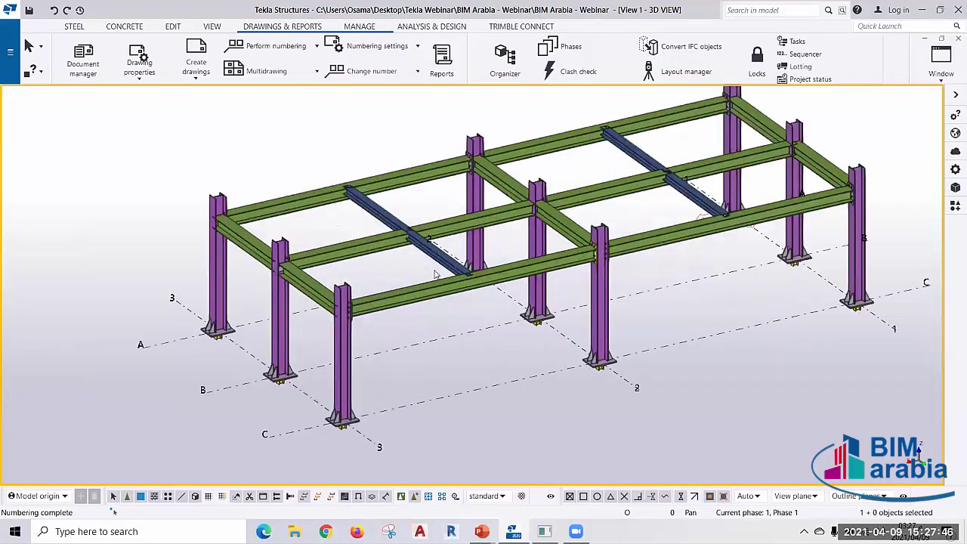
pyautogui.scroll(1, 435, 274)
pyautogui.rightClick(436, 274)
pyautogui.moveTo(520, 484)
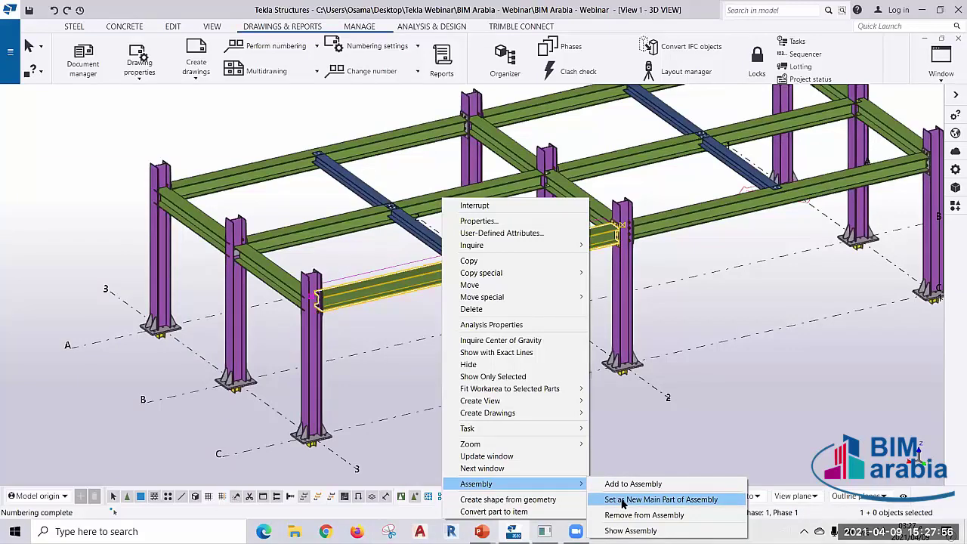
pyautogui.click(714, 426)
# - Zoom out and rotate the model to a slightly different angle
pyautogui.scroll(-2, 428, 354)
pyautogui.scroll(-2, 457, 353)
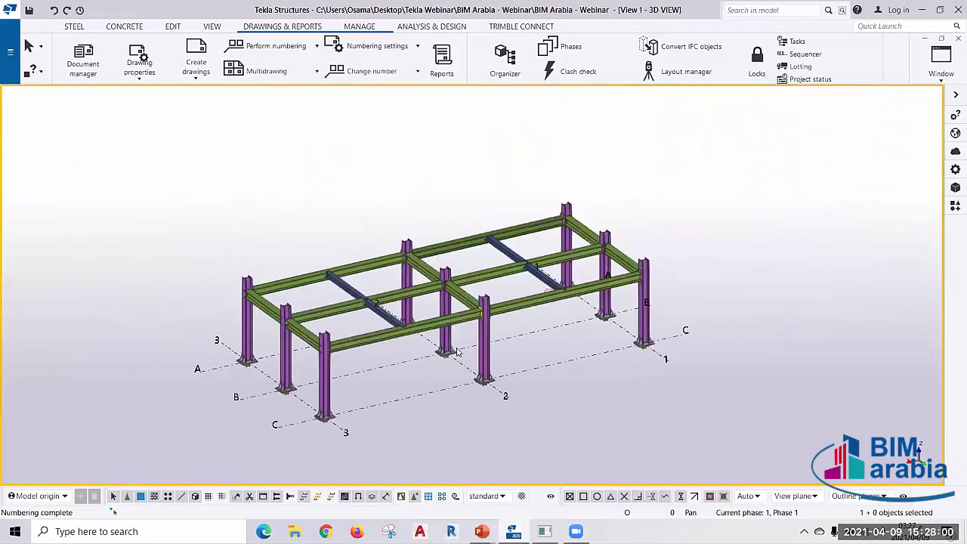
pyautogui.keyDown('ctrl'); pyautogui.moveTo(437, 309); pyautogui.dragTo(442, 355, button='middle'); pyautogui.keyUp('ctrl')
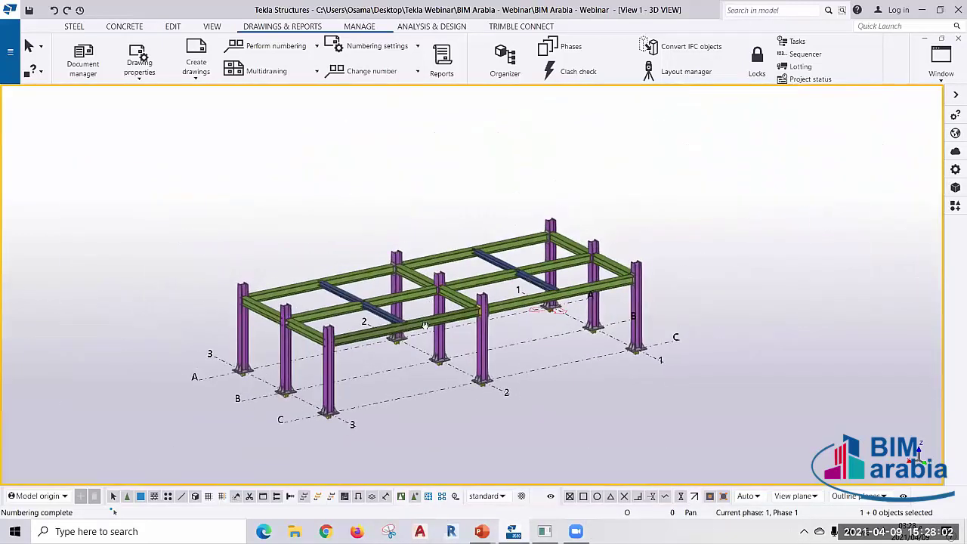
pyautogui.scroll(1, 442, 356)
pyautogui.scroll(1, 442, 354)
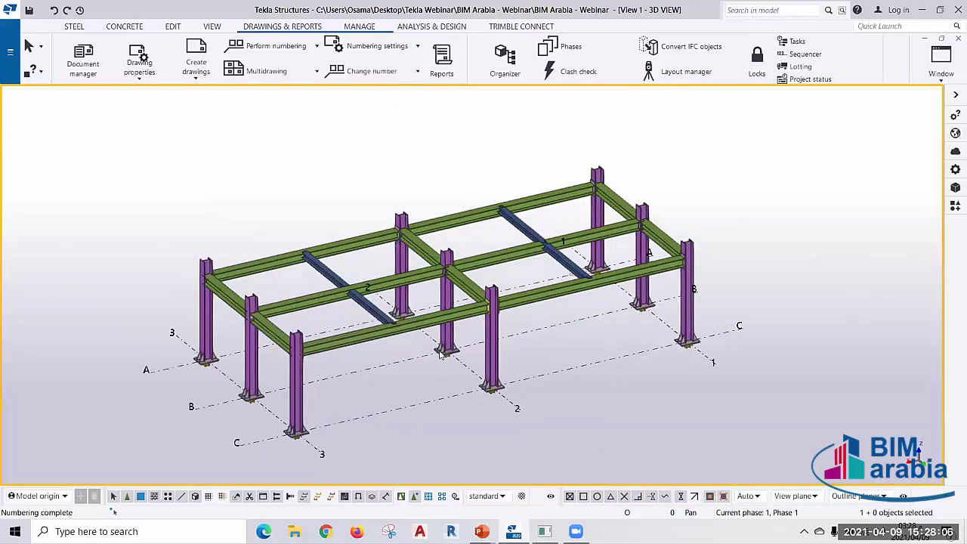
# - Go from the PowerPoint slide show back to the Tekla model and open the numbering commands
pyautogui.hotkey('alt', 'Tab')
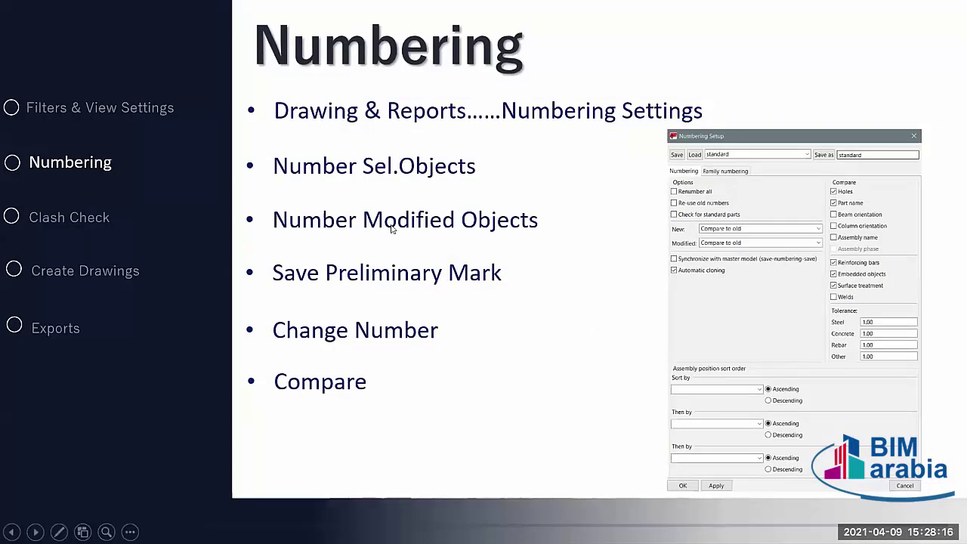
pyautogui.hotkey('alt', 'Tab')
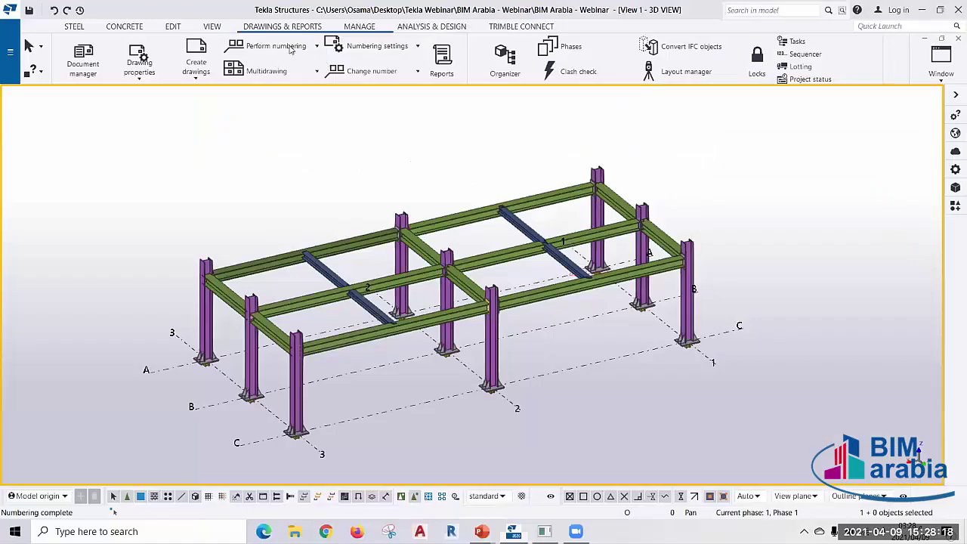
pyautogui.click(291, 52)
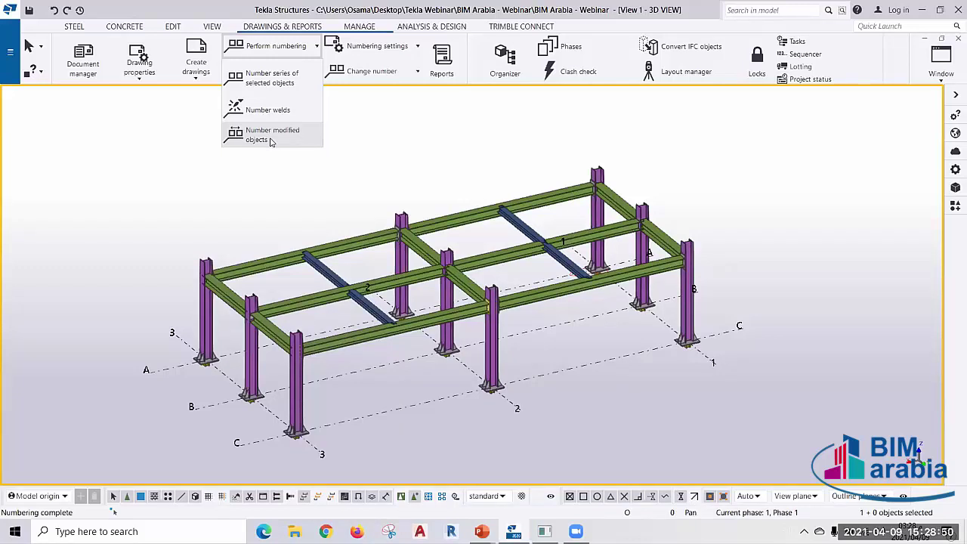
# - Number the modified objects, then switch to the presentation's Numbering slide
pyautogui.click(271, 142)
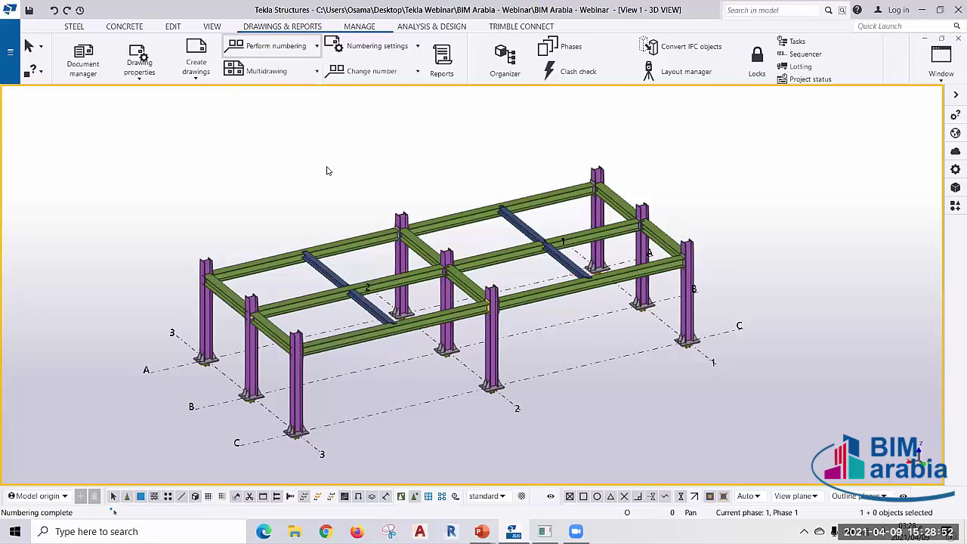
pyautogui.hotkey('alt', 'Tab')
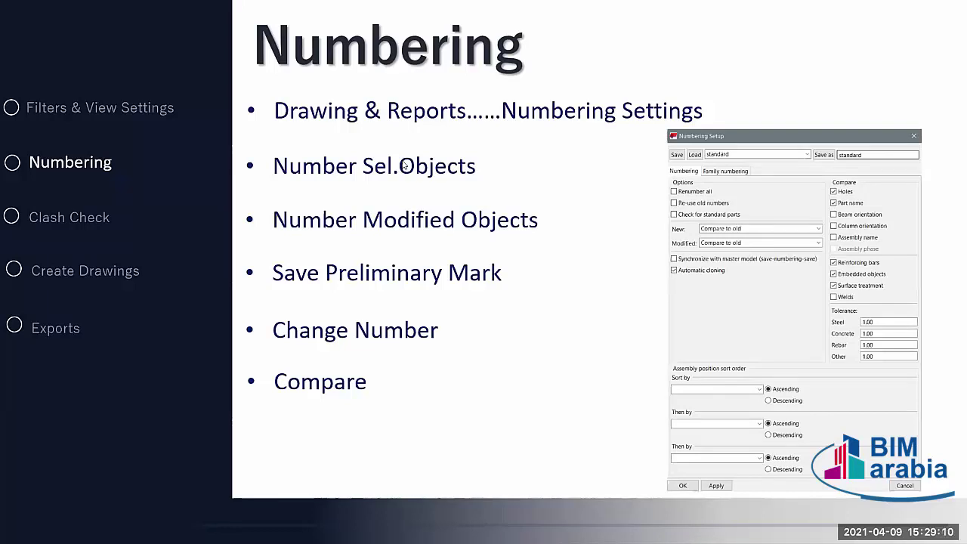
# - Show the 6660 mm girder's part report: HEA300, S275JR, position 1004, assembly G1
pyautogui.hotkey('alt', 'Tab')
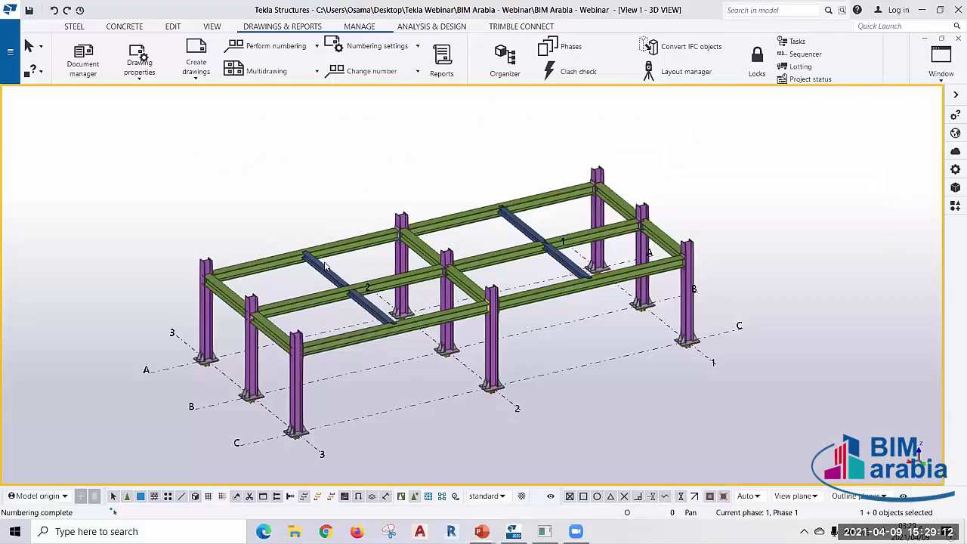
pyautogui.scroll(2, 375, 221)
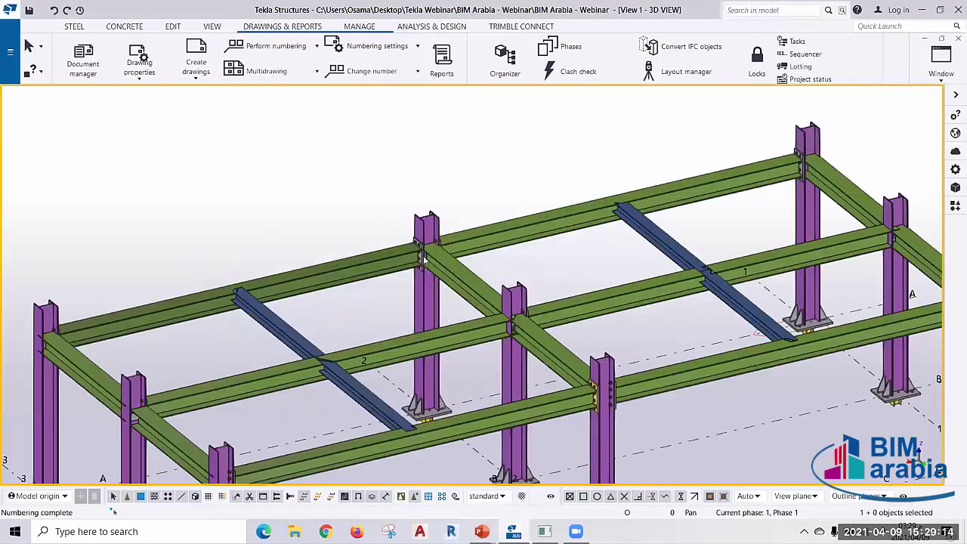
pyautogui.rightClick(380, 261)
pyautogui.moveTo(413, 245)
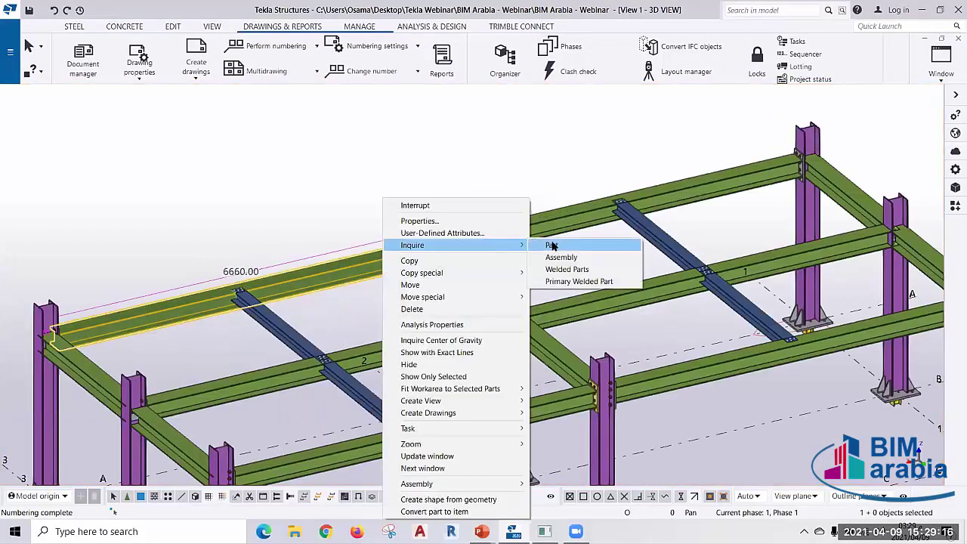
pyautogui.click(554, 243)
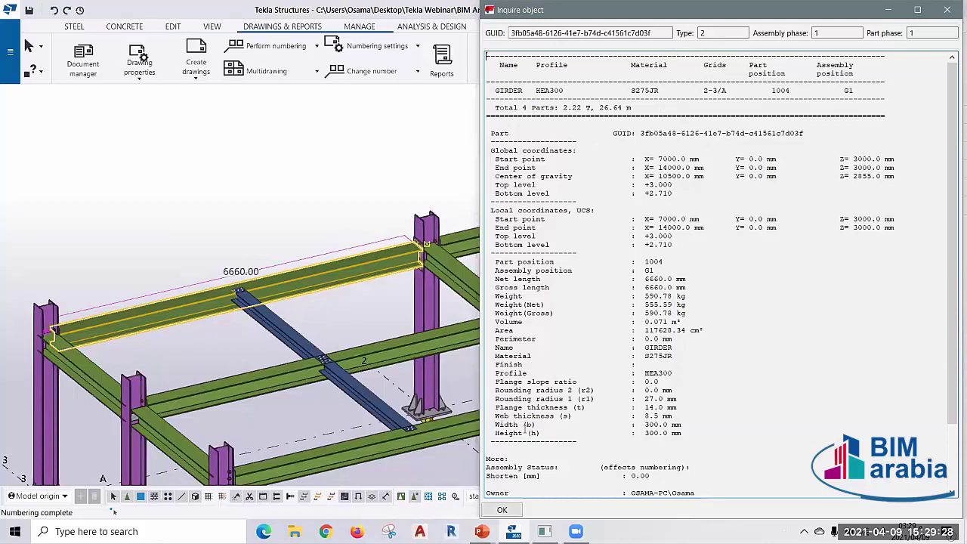
# - Open the girder's user-defined attributes, showing an empty Preliminary mark field
pyautogui.doubleClick(324, 278)
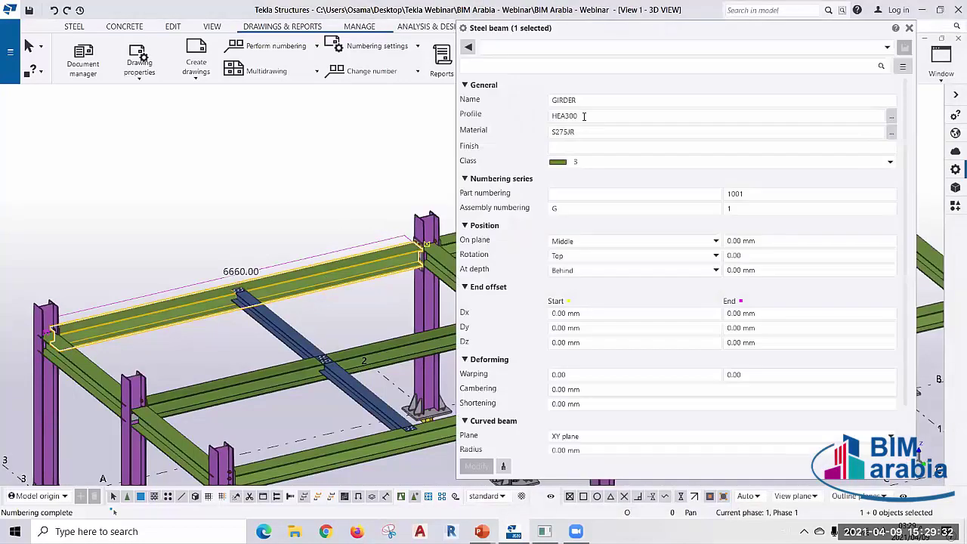
pyautogui.scroll(-2, 600, 406)
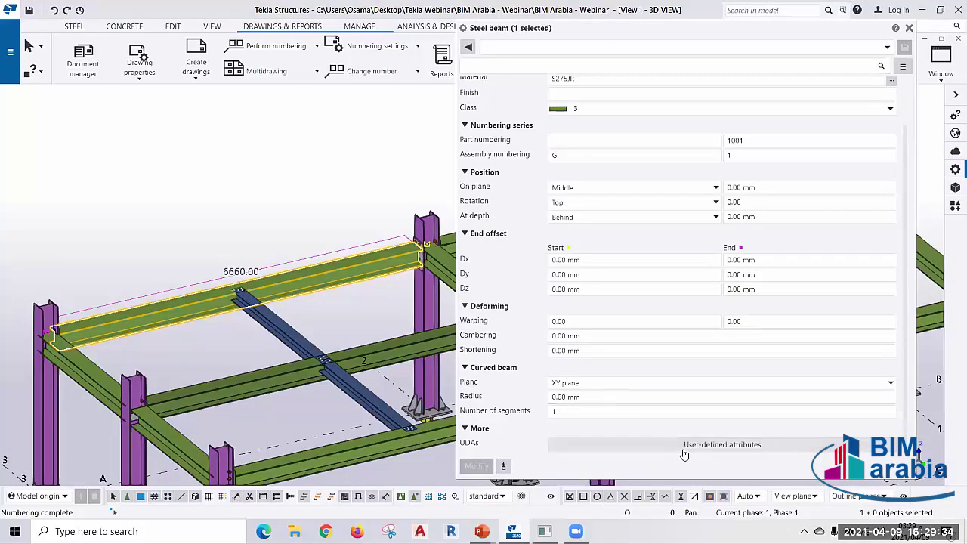
pyautogui.click(611, 451)
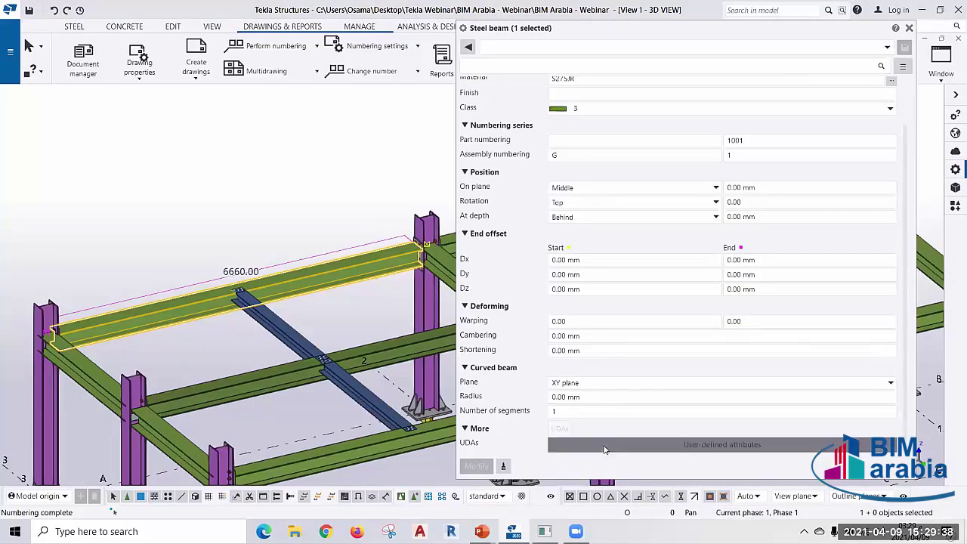
pyautogui.moveTo(260, 182); pyautogui.dragTo(746, 130)
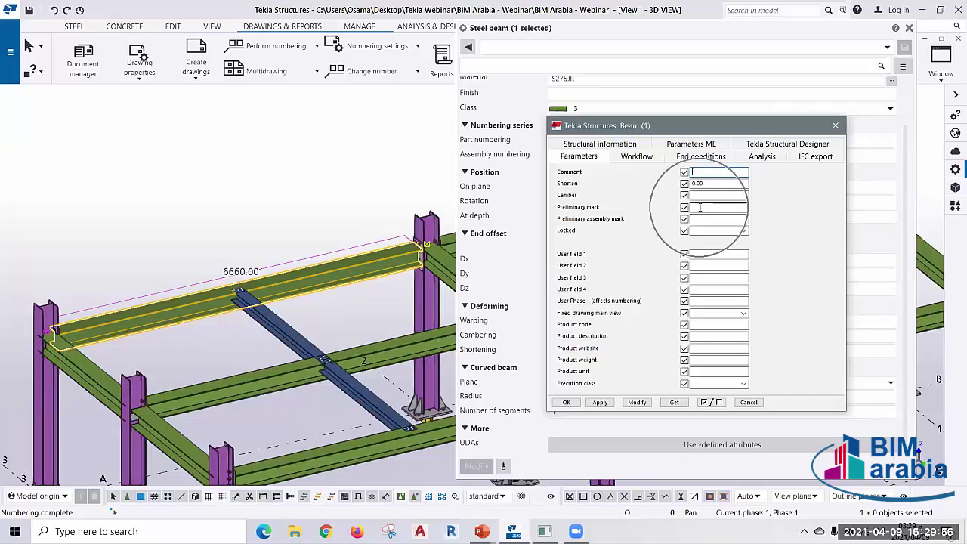
# - Recheck and close the girder's part report, then select all 240 objects and fit the view
pyautogui.rightClick(287, 280)
pyautogui.moveTo(317, 245)
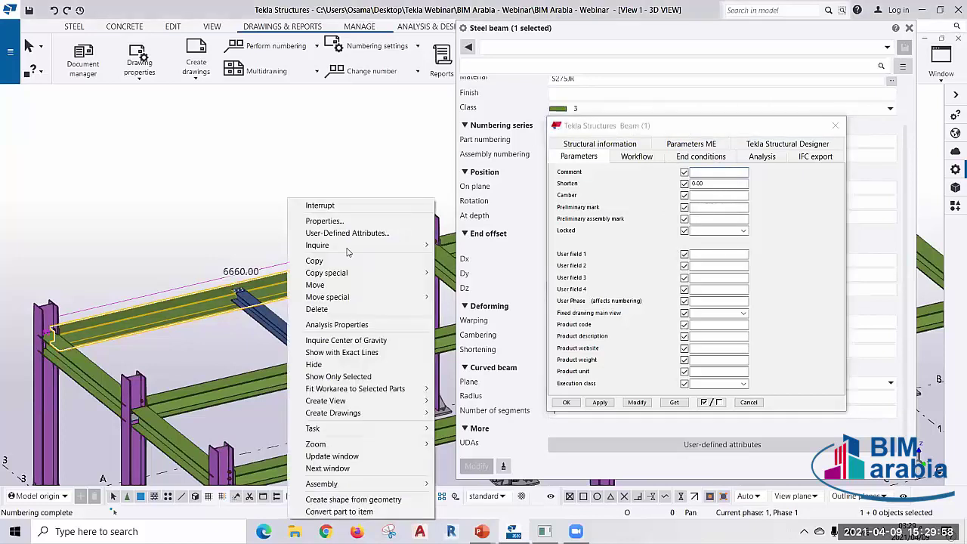
pyautogui.click(454, 246)
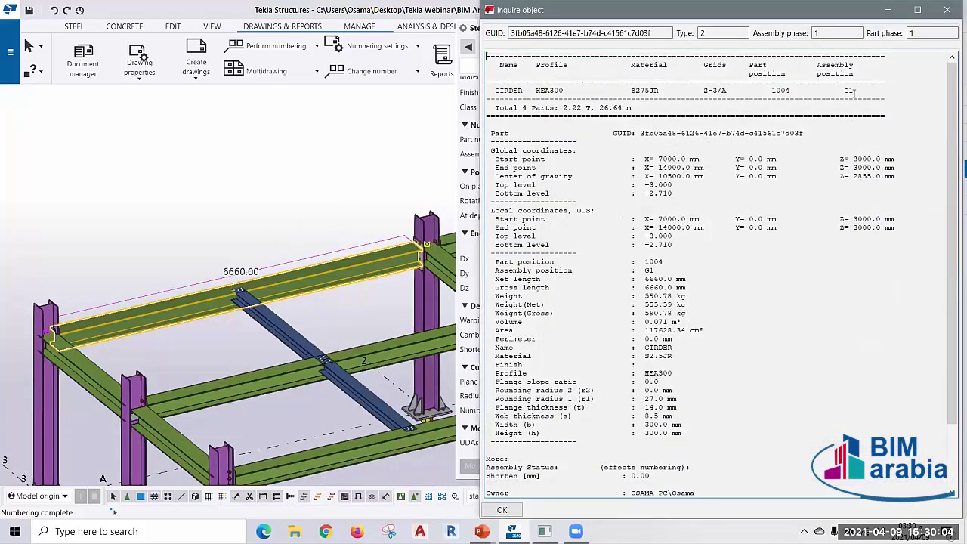
pyautogui.click(950, 9)
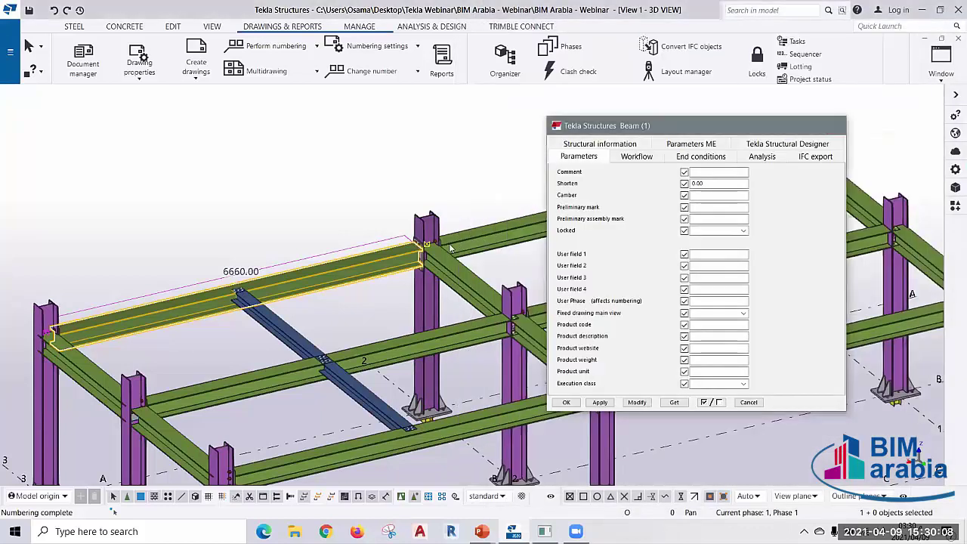
pyautogui.hotkey('ctrl', 'a')
pyautogui.press('Home')
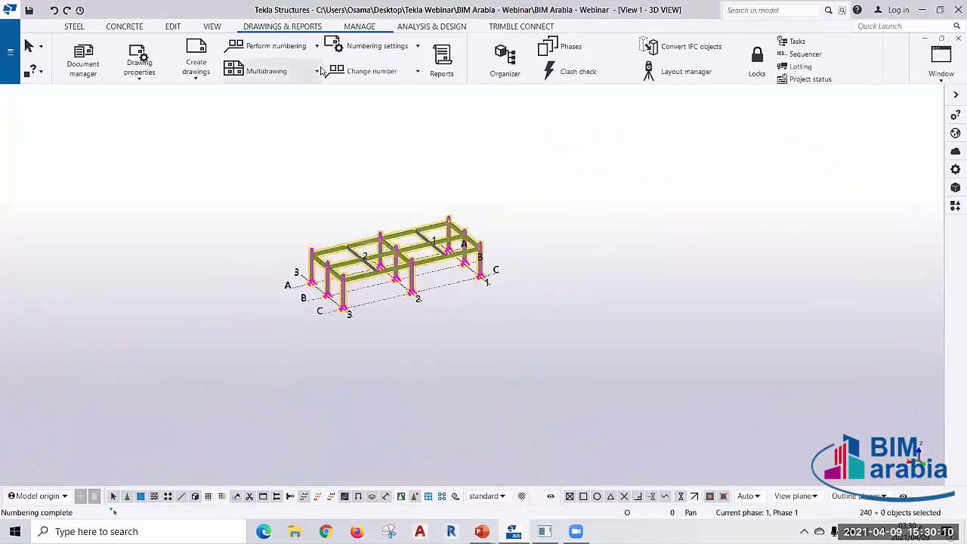
# - Save preliminary numbers for all 240 selected objects from the Numbering settings menu
pyautogui.click(311, 51)
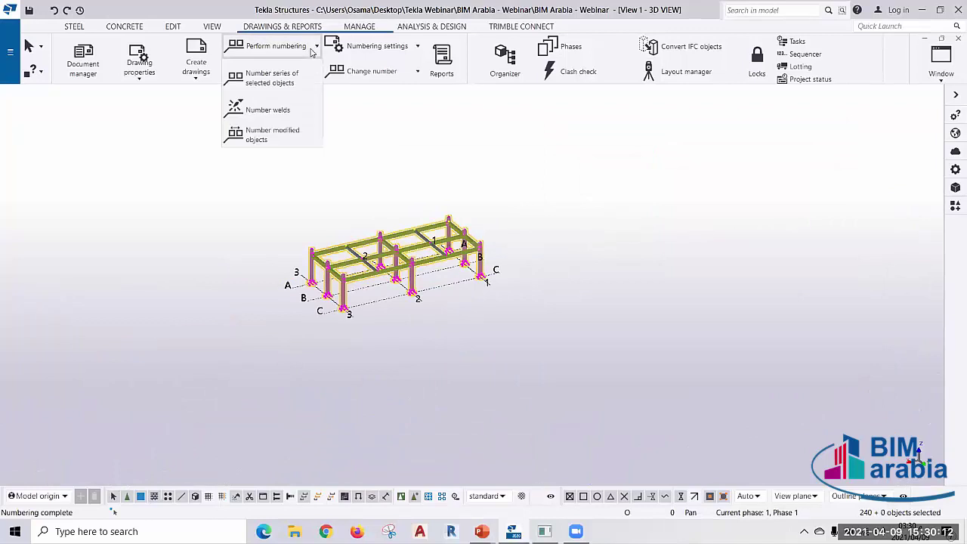
pyautogui.click(359, 45)
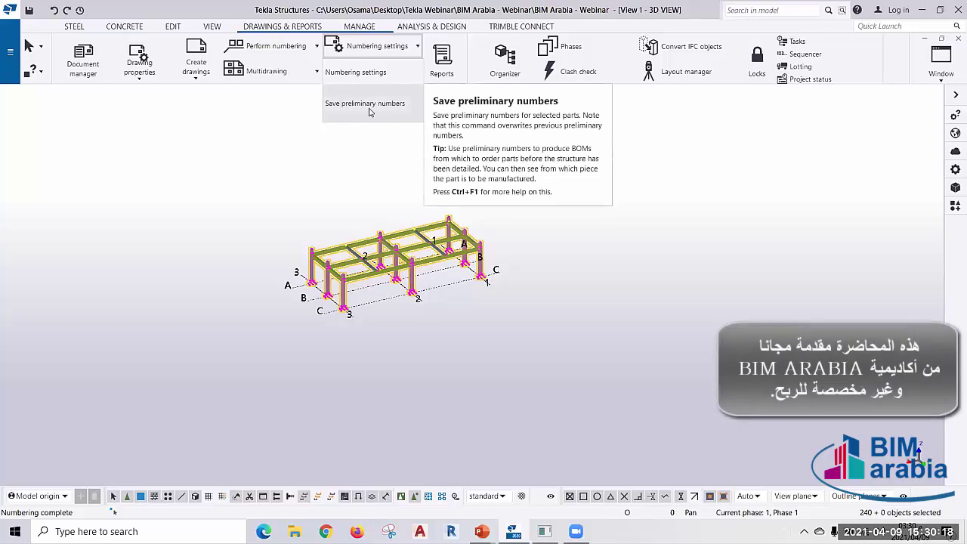
pyautogui.click(370, 106)
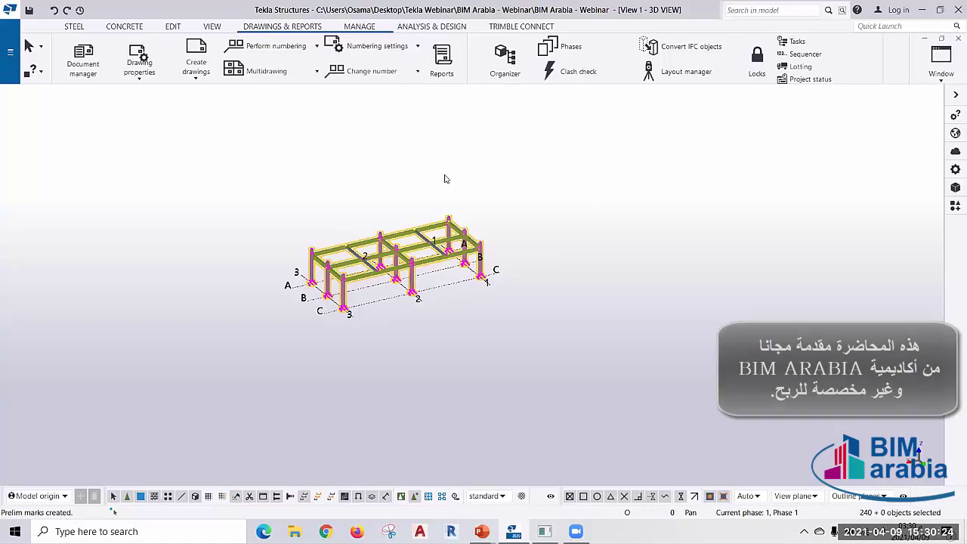
pyautogui.scroll(3, 446, 177)
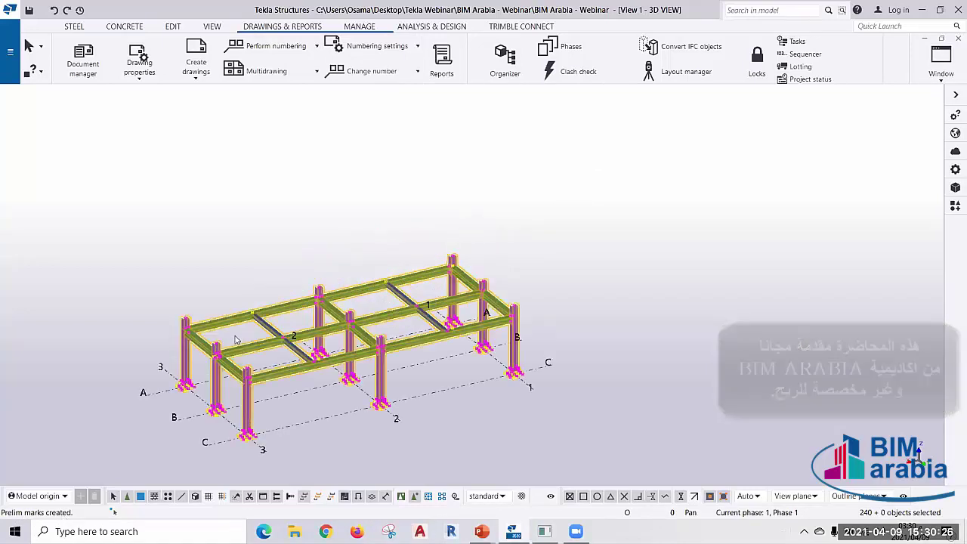
pyautogui.scroll(5, 570, 399)
# - Confirm the girder's Preliminary mark reads 1004 in its user-defined attributes, then deselect it
pyautogui.doubleClick(641, 458)
pyautogui.click(641, 452)
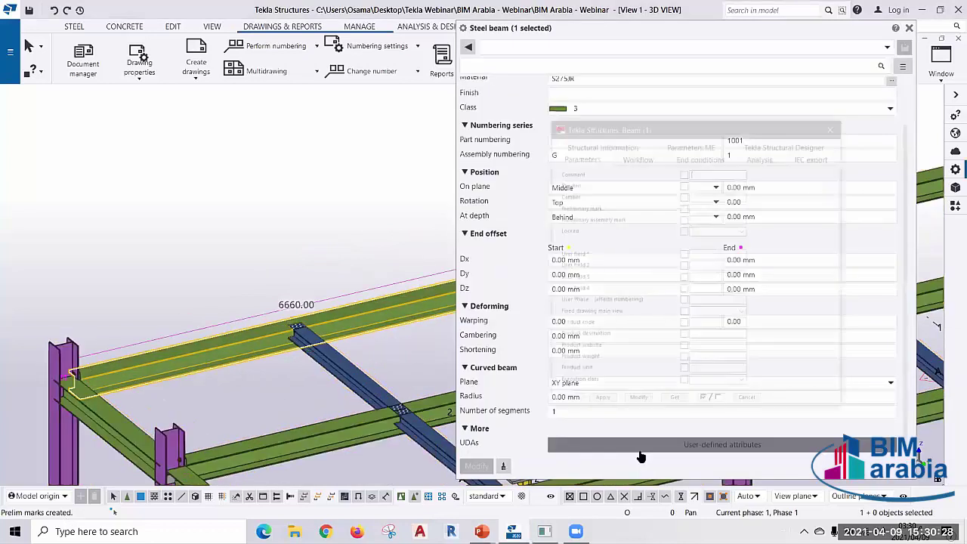
pyautogui.click(709, 209)
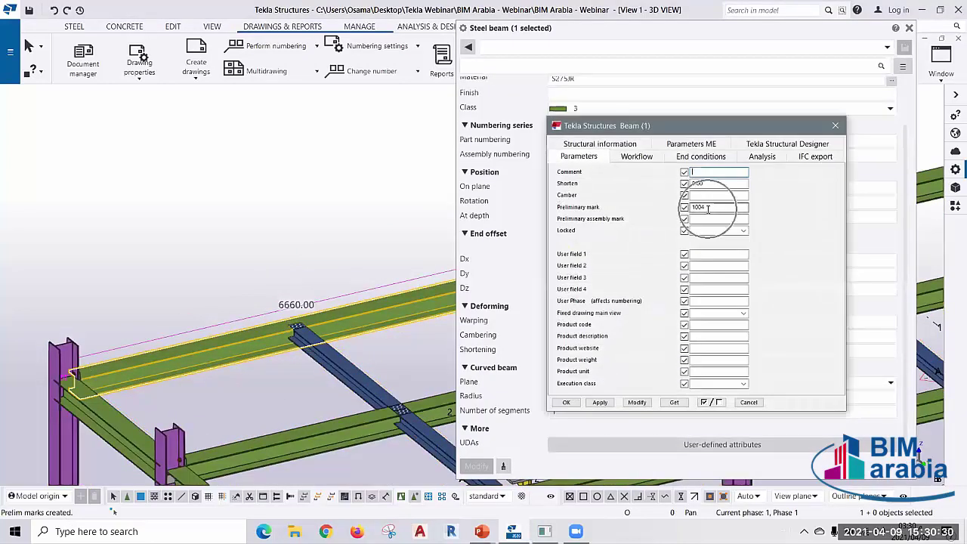
pyautogui.click(699, 208)
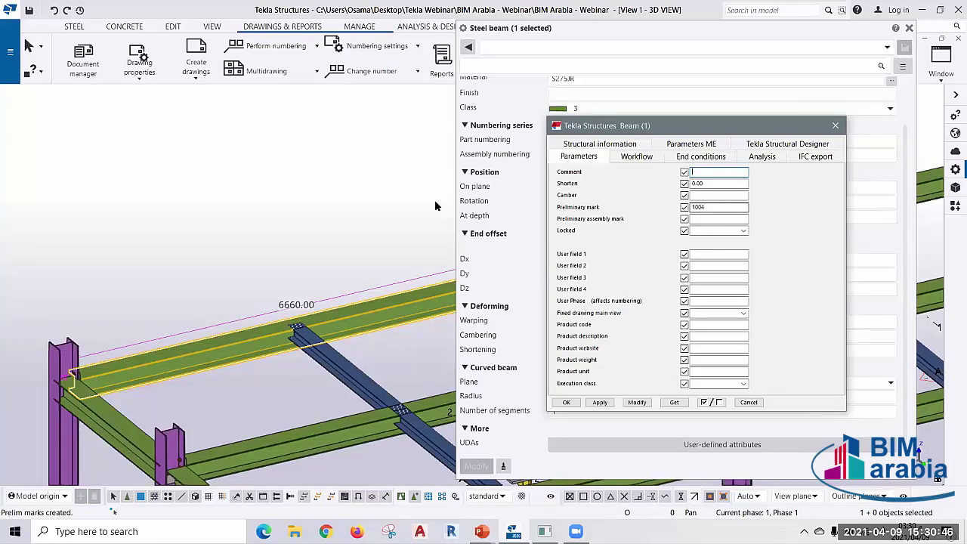
pyautogui.click(342, 201)
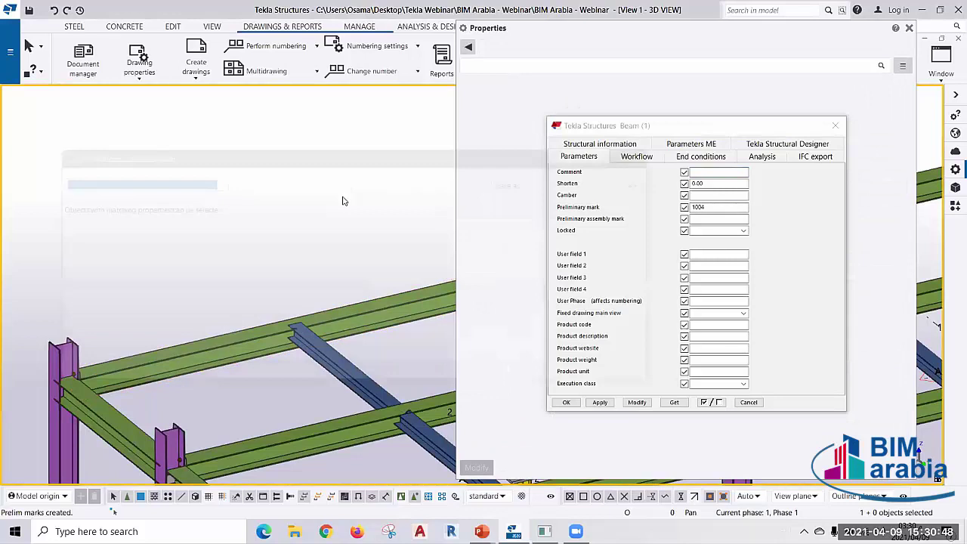
# - Set the selection filter row to Part, Preliminary mark, Equals
pyautogui.click(141, 238)
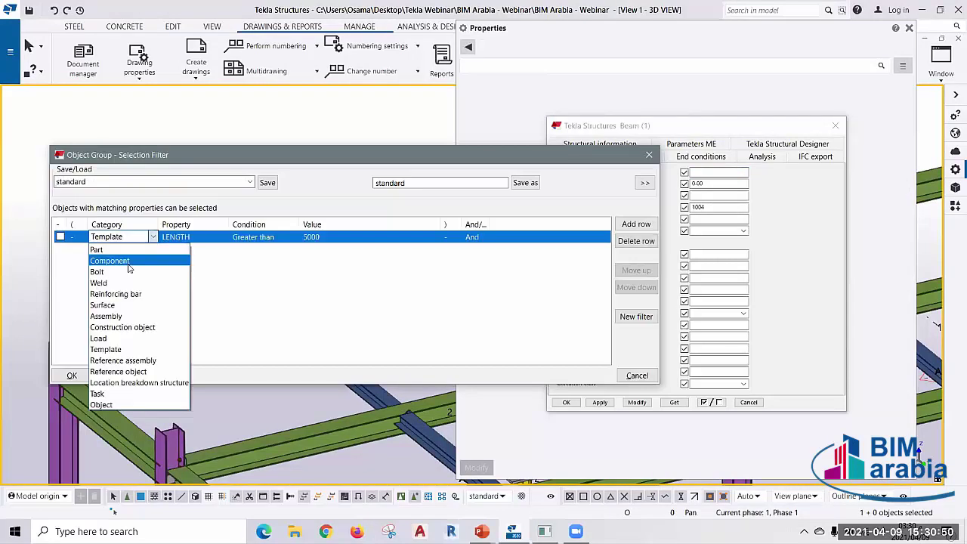
pyautogui.click(121, 250)
pyautogui.click(224, 238)
pyautogui.click(224, 238)
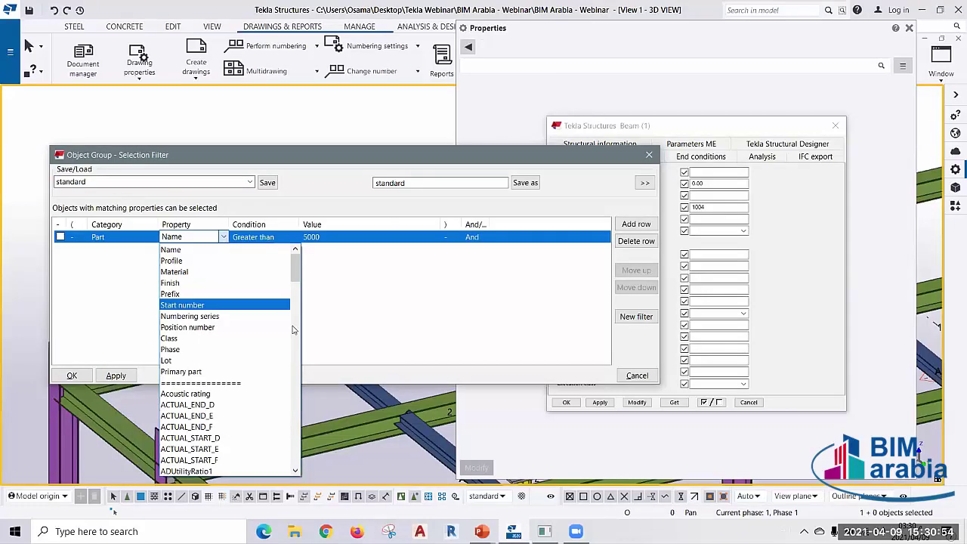
pyautogui.moveTo(296, 268); pyautogui.dragTo(295, 389)
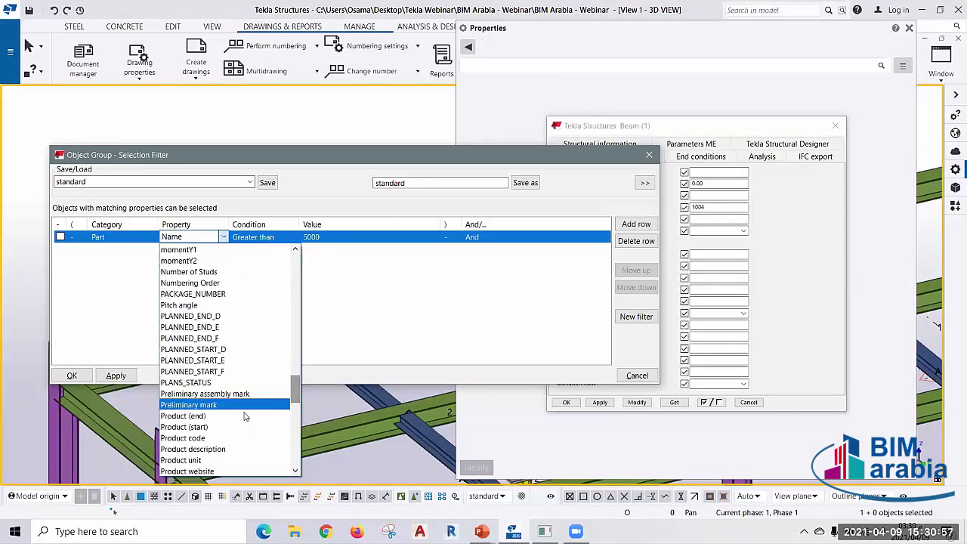
pyautogui.click(187, 406)
pyautogui.click(261, 239)
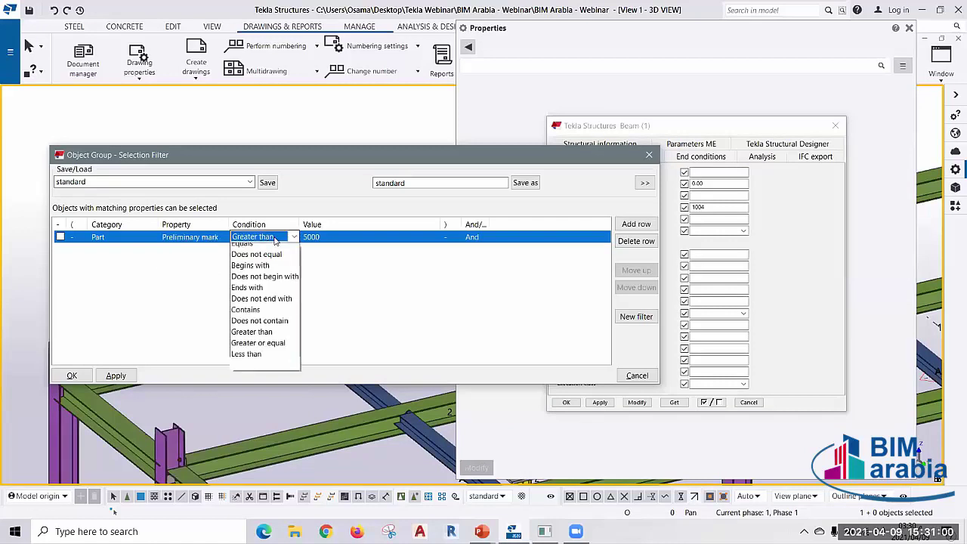
pyautogui.click(257, 250)
# - Use 1004 as the filter value, apply the filter and close the settings
pyautogui.click(436, 242)
pyautogui.click(437, 240)
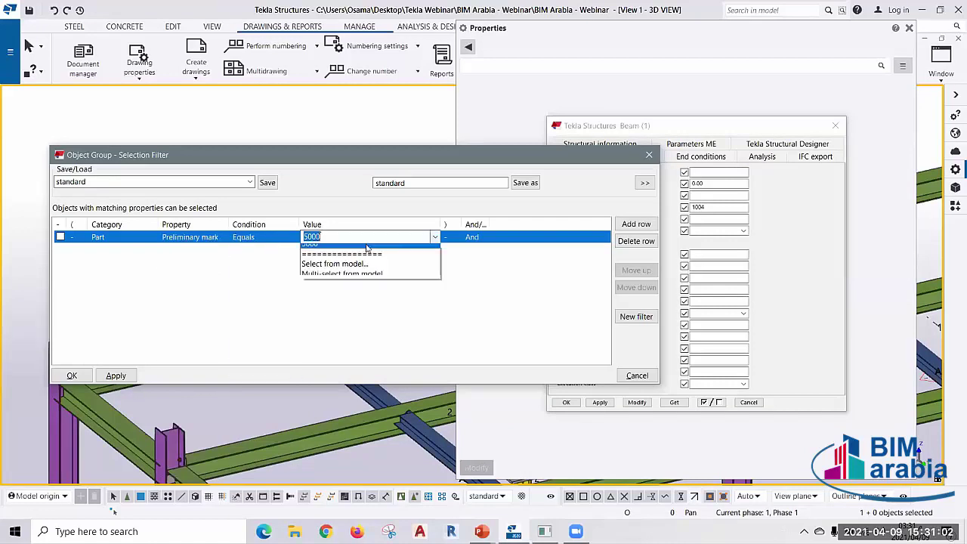
pyautogui.click(348, 260)
pyautogui.click(336, 236)
pyautogui.write('1004')
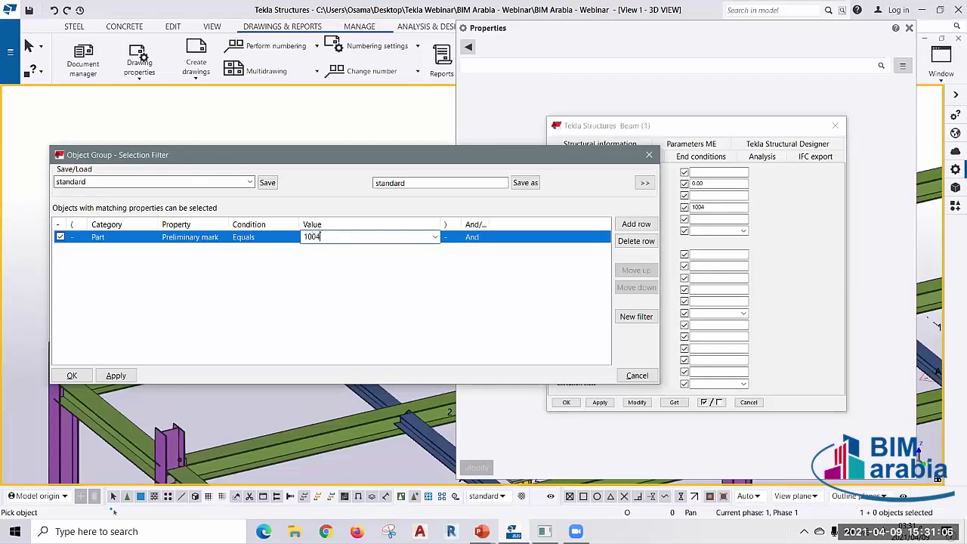
pyautogui.click(116, 377)
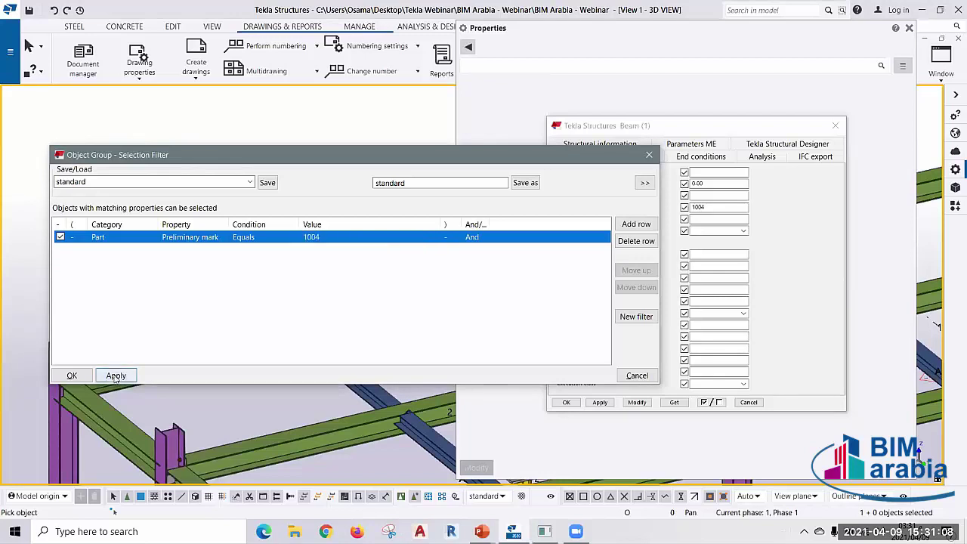
pyautogui.click(72, 375)
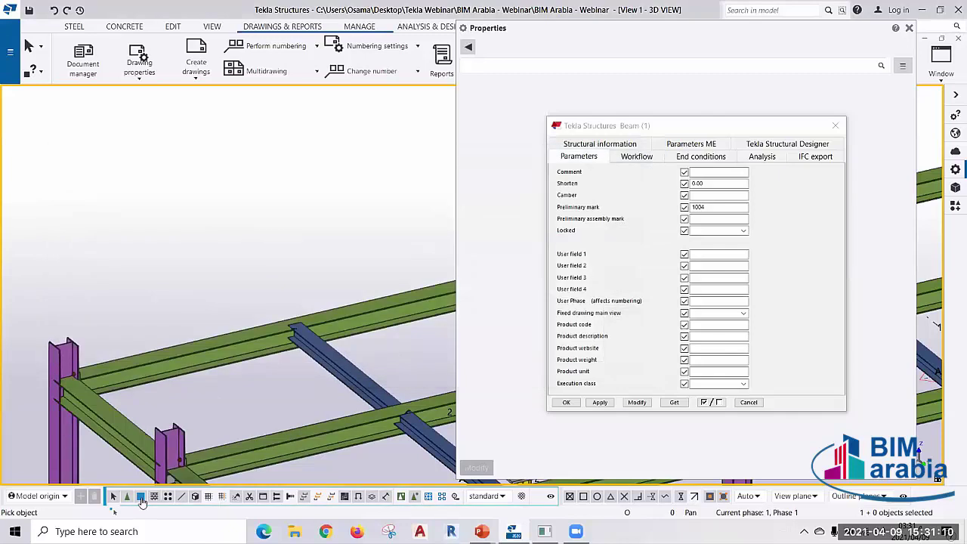
# - Window-select the frame so the filter picks the four beams with preliminary mark 1004
pyautogui.scroll(-3, 159, 249)
pyautogui.scroll(-3, 131, 261)
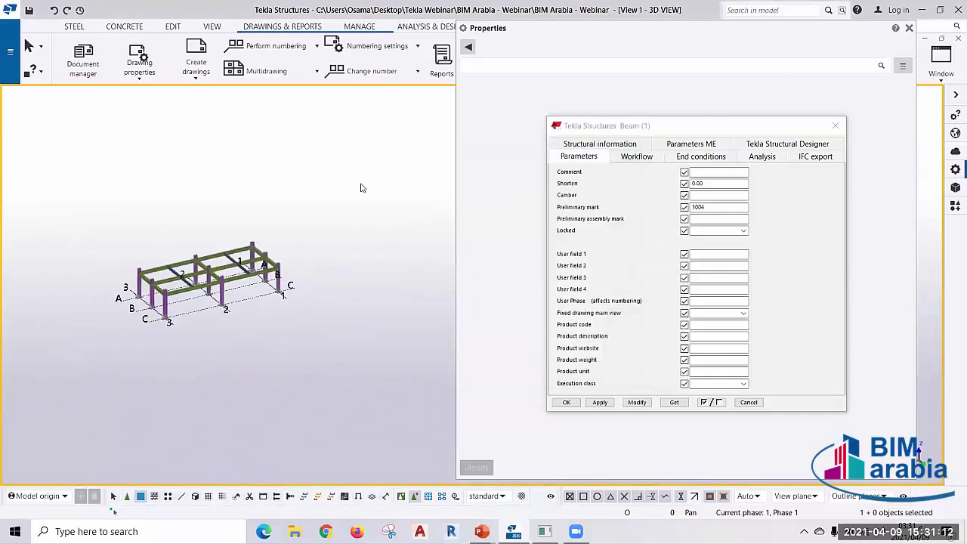
pyautogui.moveTo(361, 187); pyautogui.dragTo(184, 352)
pyautogui.scroll(3, 197, 276)
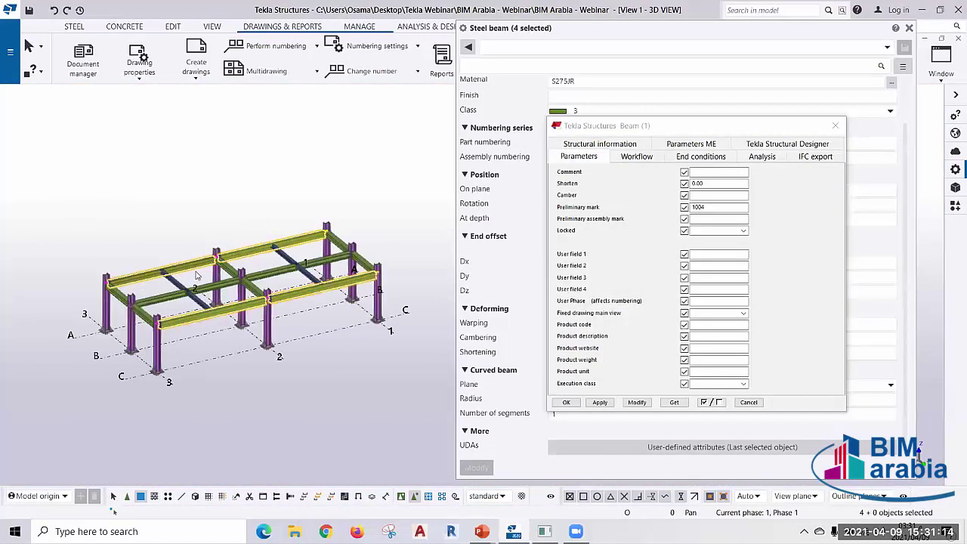
pyautogui.scroll(3, 196, 276)
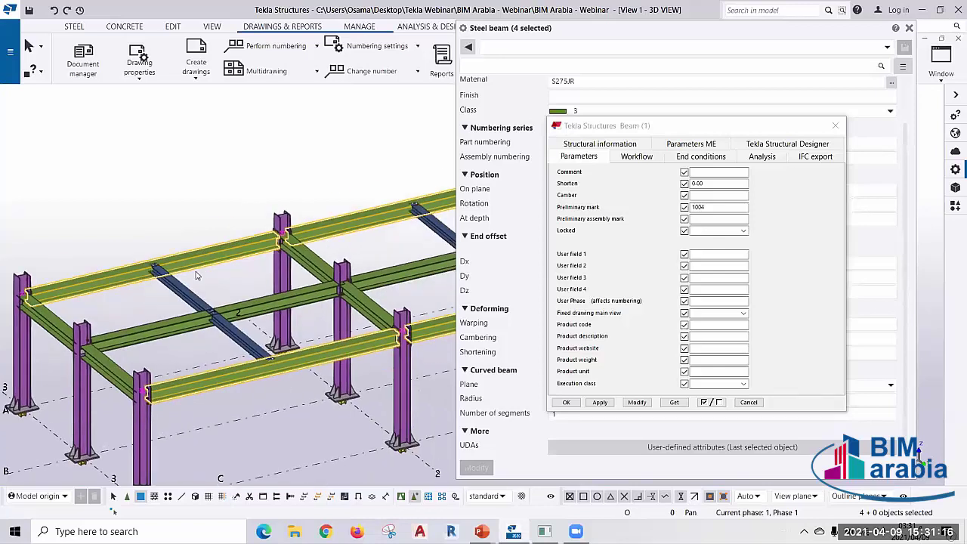
pyautogui.scroll(-3, 188, 260)
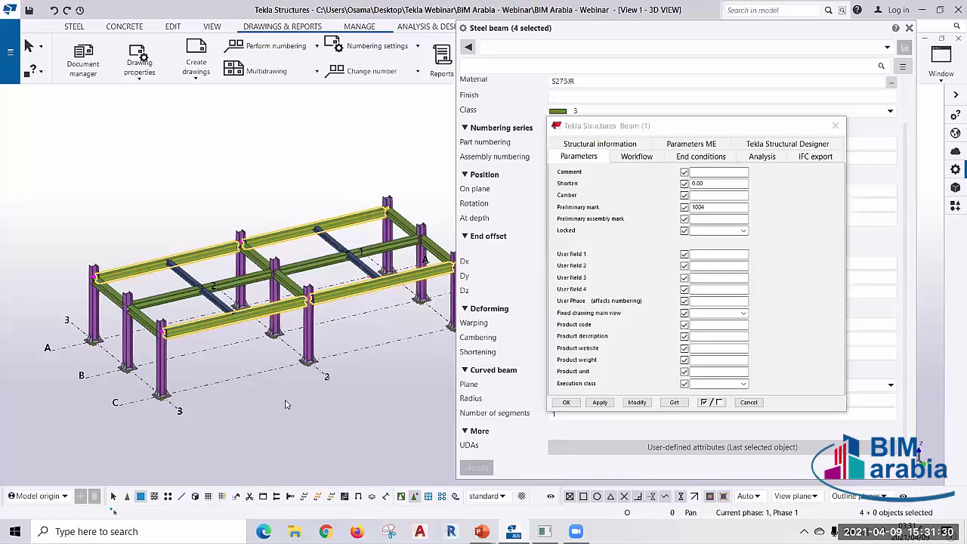
pyautogui.click(829, 126)
# - Close the property windows, clear the selection, and glance at the slideshow before returning to Tekla
pyautogui.press('Escape')
pyautogui.press('Escape')
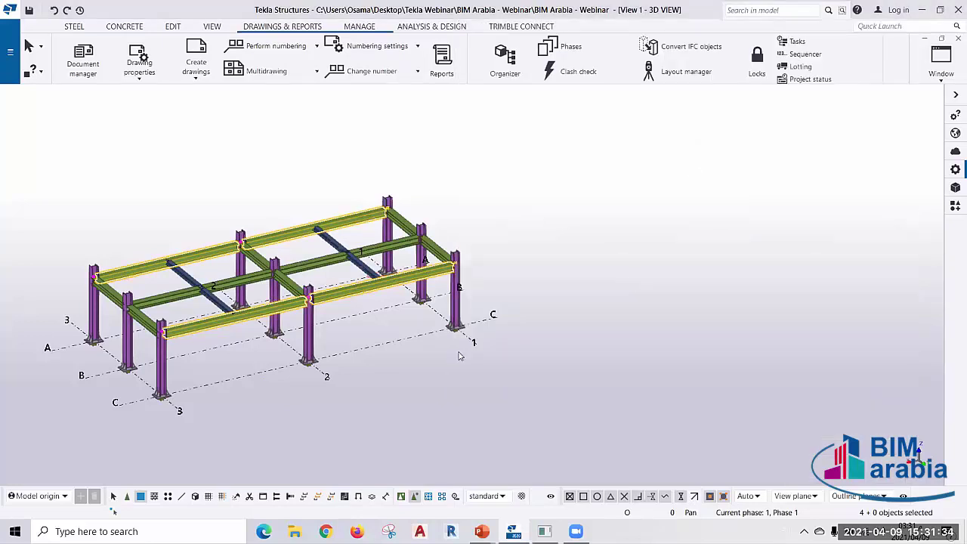
pyautogui.hotkey('alt', 'Tab')
pyautogui.hotkey('alt', 'Tab')
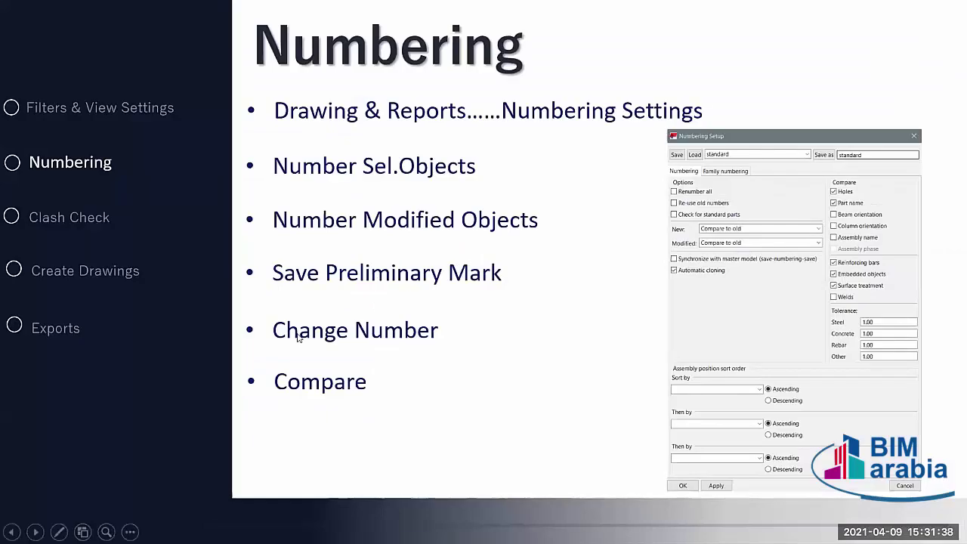
pyautogui.hotkey('alt', 'Tab')
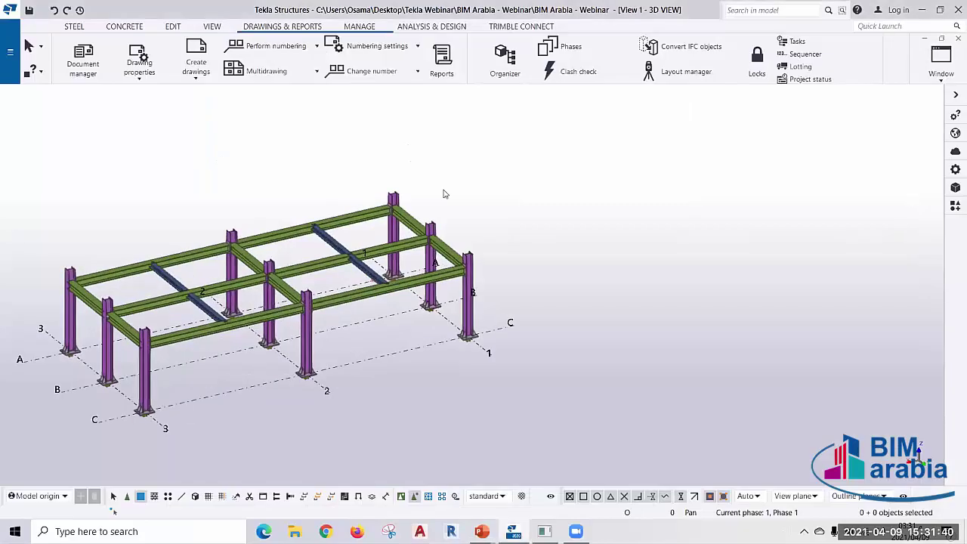
# - Zoom in on a bolted connection and show the Change number commands on the Drawings & Reports ribbon
pyautogui.scroll(2, 445, 194)
pyautogui.scroll(2, 444, 194)
pyautogui.scroll(4, 484, 287)
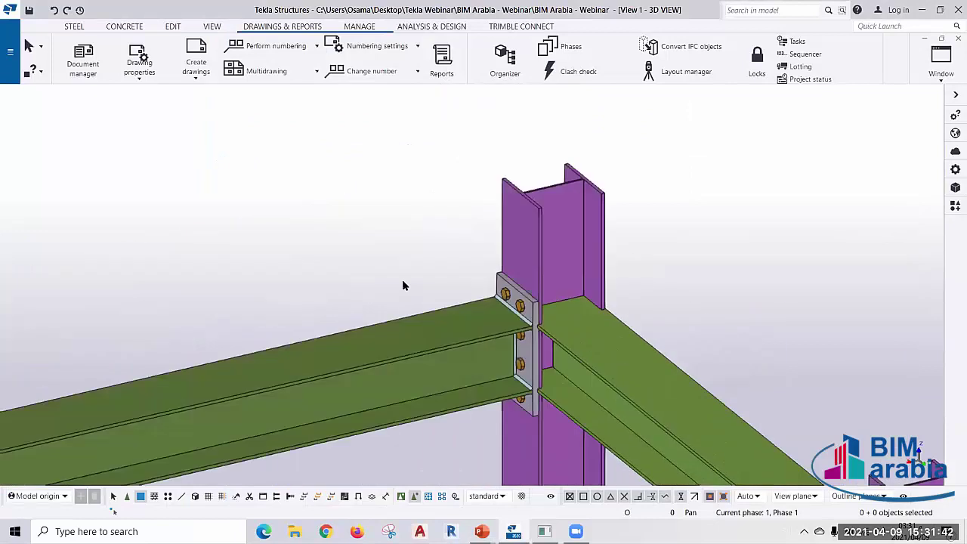
pyautogui.scroll(1, 401, 281)
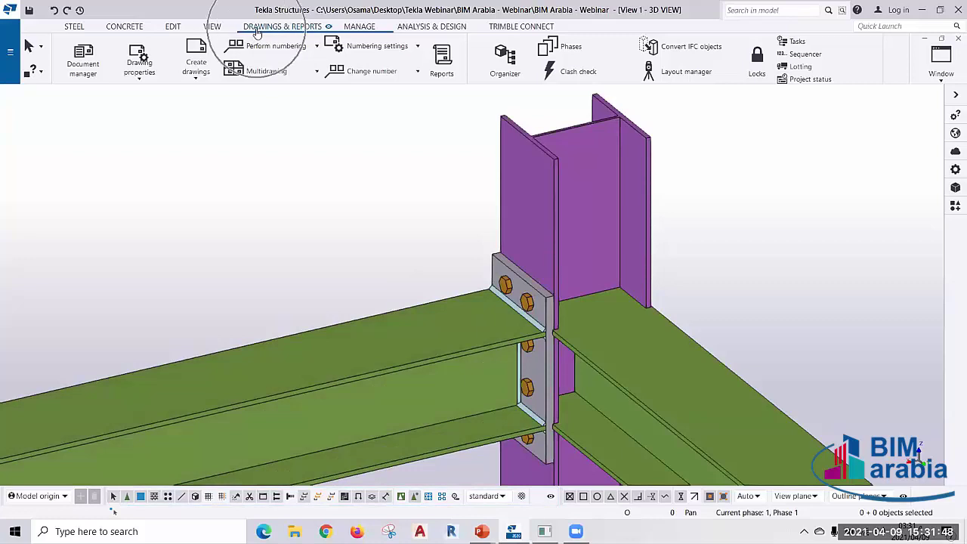
pyautogui.click(387, 78)
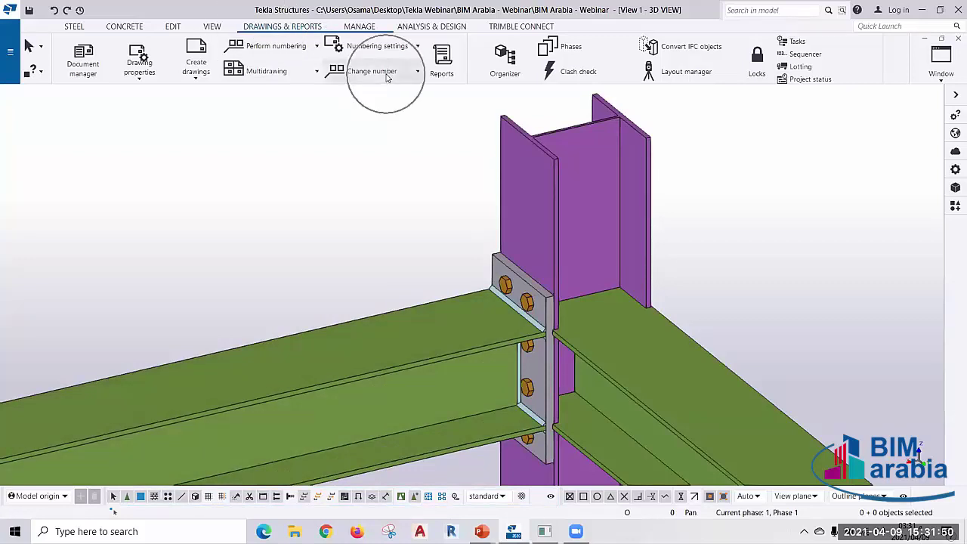
pyautogui.click(387, 72)
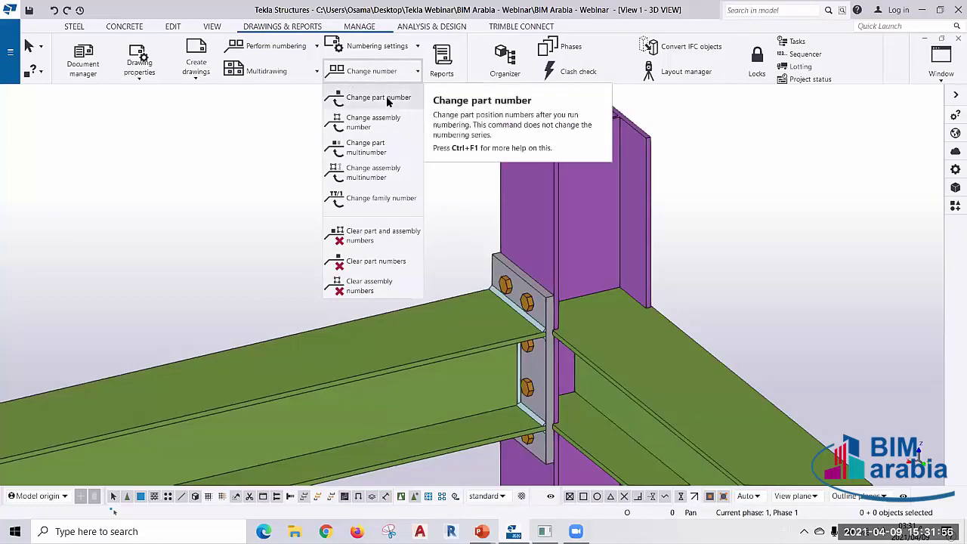
pyautogui.click(387, 98)
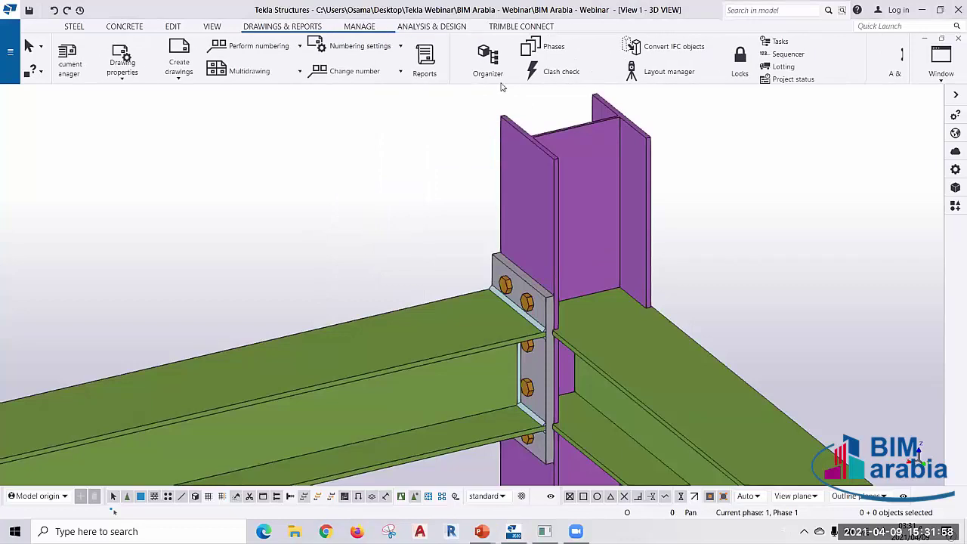
pyautogui.click(355, 71)
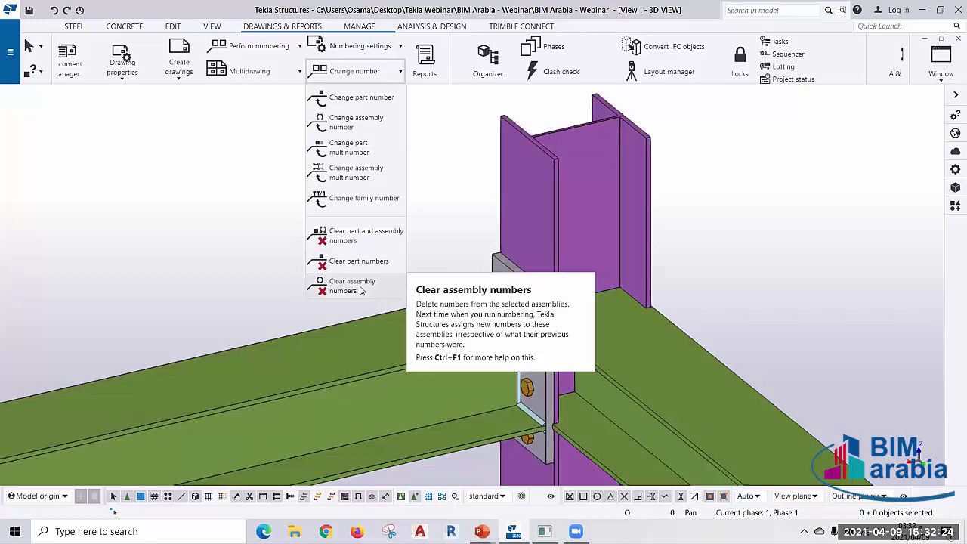
# - Select the long beam at the connection and start Change part number for it
pyautogui.click(355, 99)
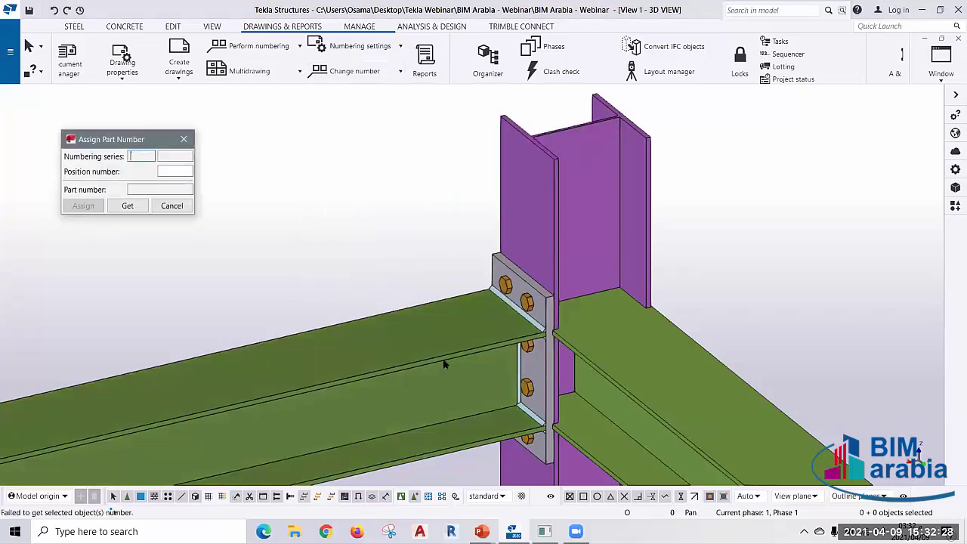
pyautogui.click(184, 139)
pyautogui.click(499, 349)
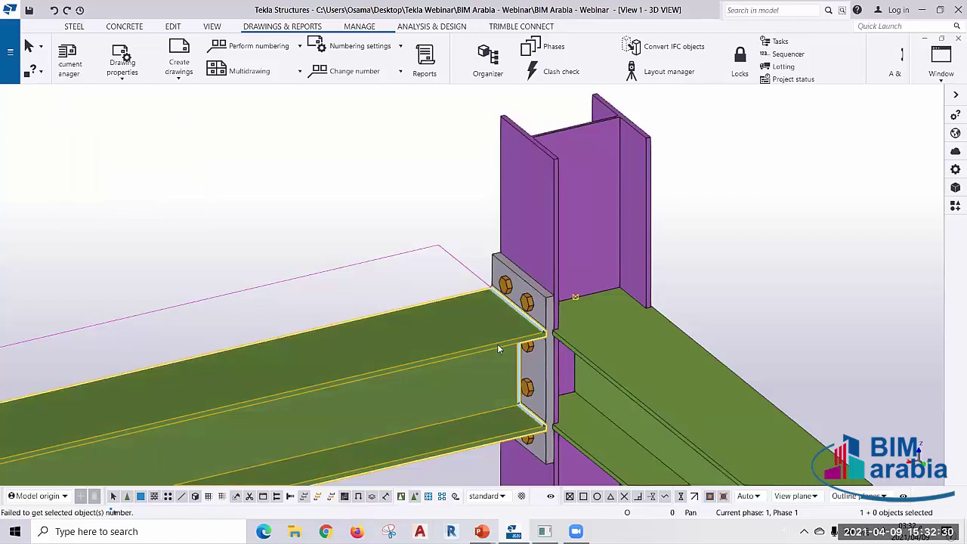
pyautogui.moveTo(499, 349); pyautogui.dragTo(609, 236, button='middle')
pyautogui.scroll(-2, 610, 235)
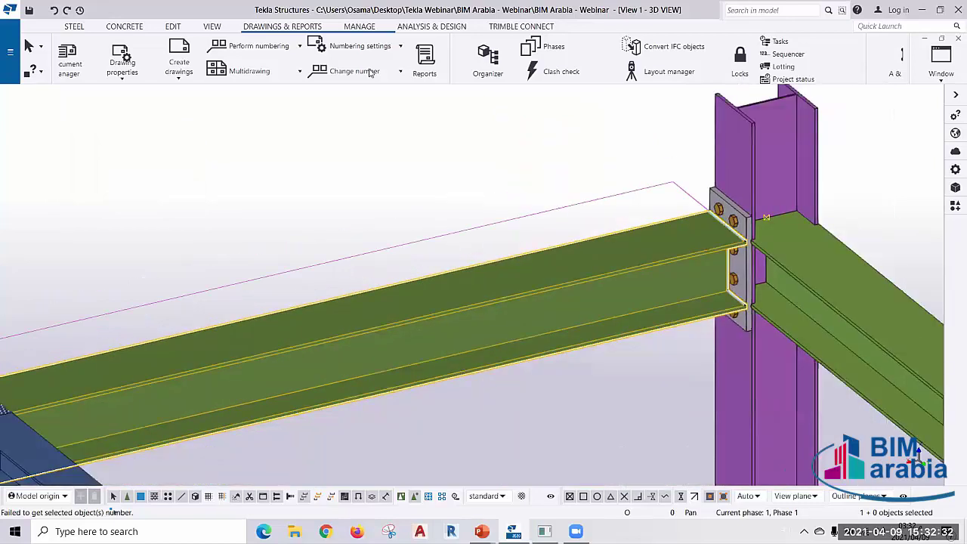
pyautogui.click(370, 72)
pyautogui.click(375, 93)
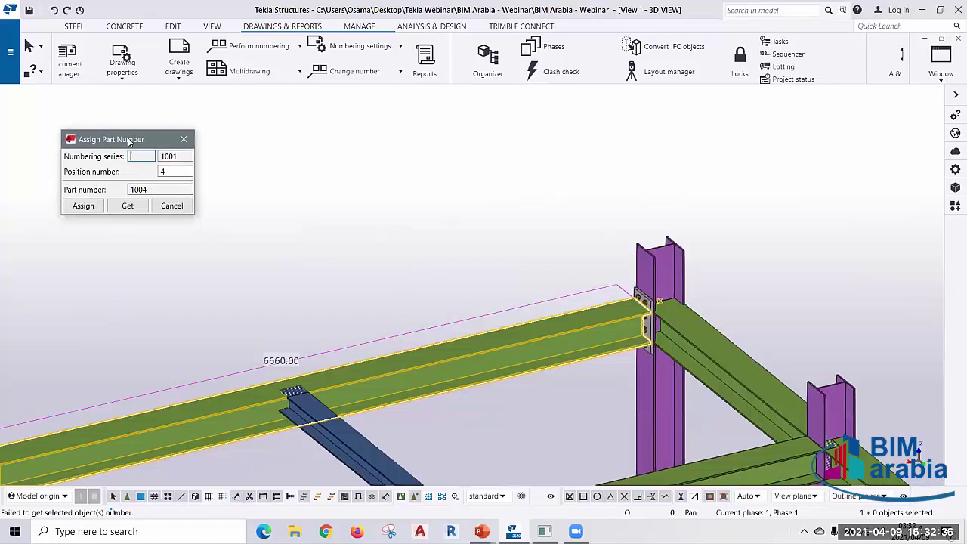
pyautogui.moveTo(127, 141); pyautogui.dragTo(199, 158)
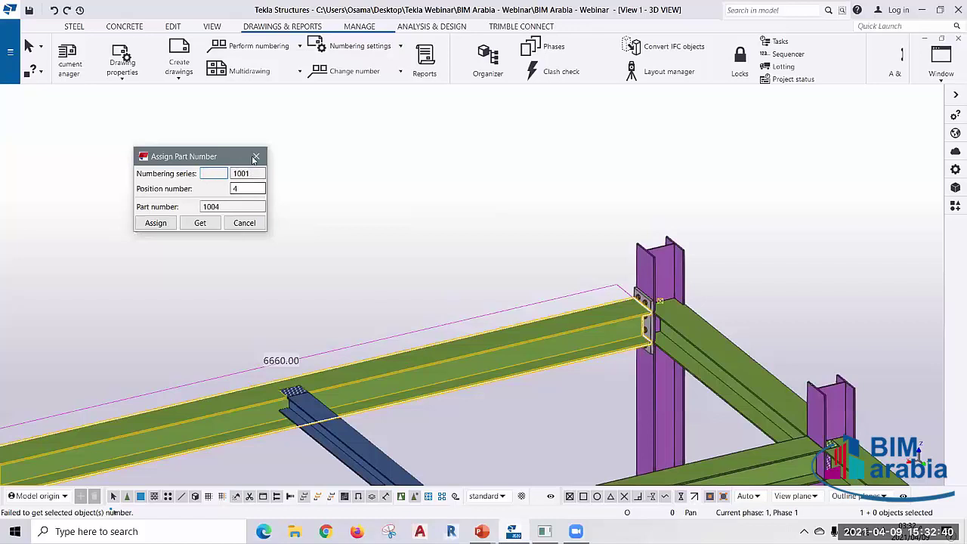
# - Open the beam's properties, try part start number 1004, then cancel back to 1001
pyautogui.click(414, 370)
pyautogui.doubleClick(413, 370)
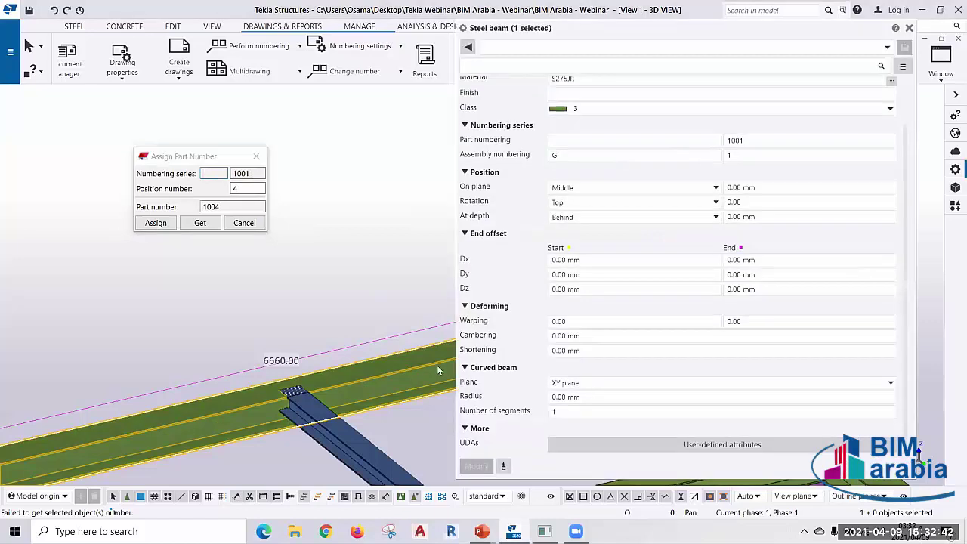
pyautogui.press('BackSpace')
pyautogui.write('4')
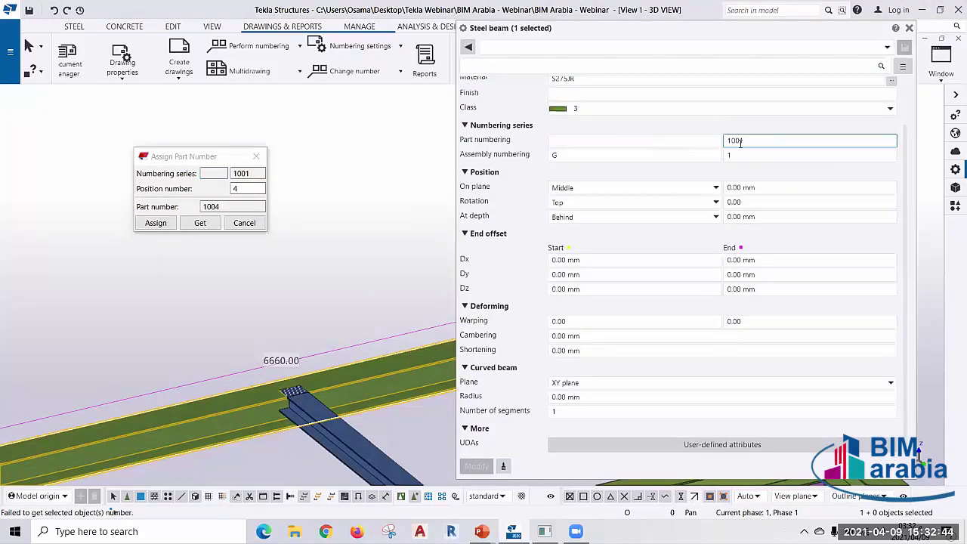
pyautogui.press('Escape')
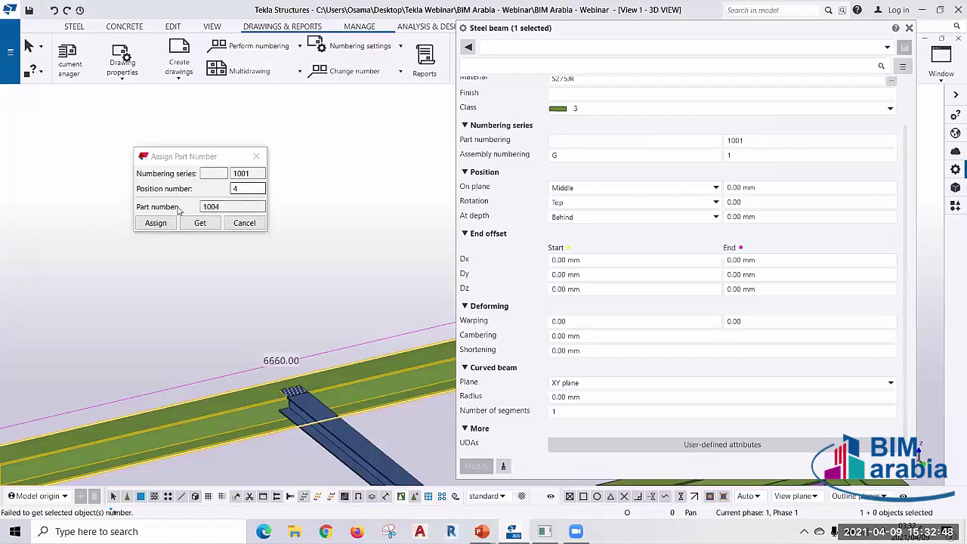
pyautogui.click(226, 207)
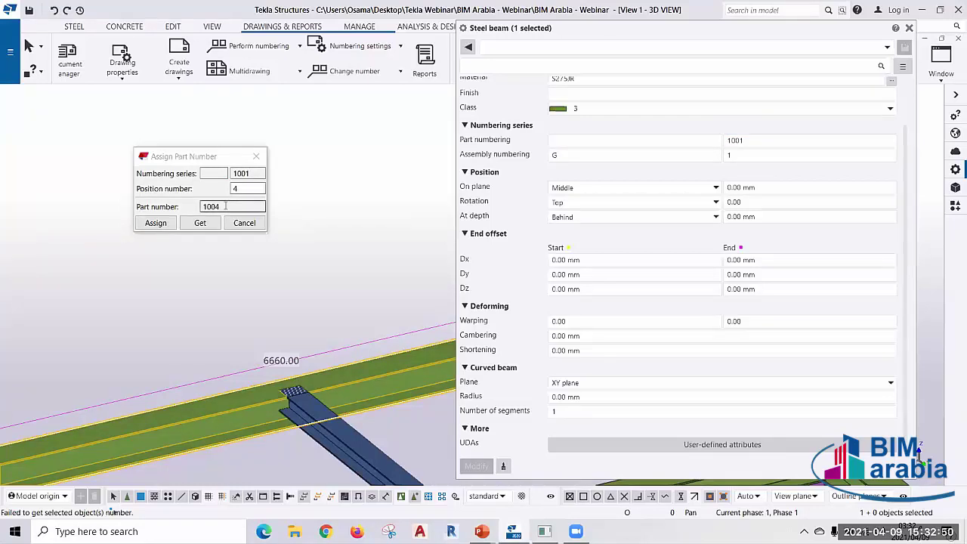
# - Enter a new position number and assign it, dismiss the cannot-assign warning, and close the window
pyautogui.click(242, 189)
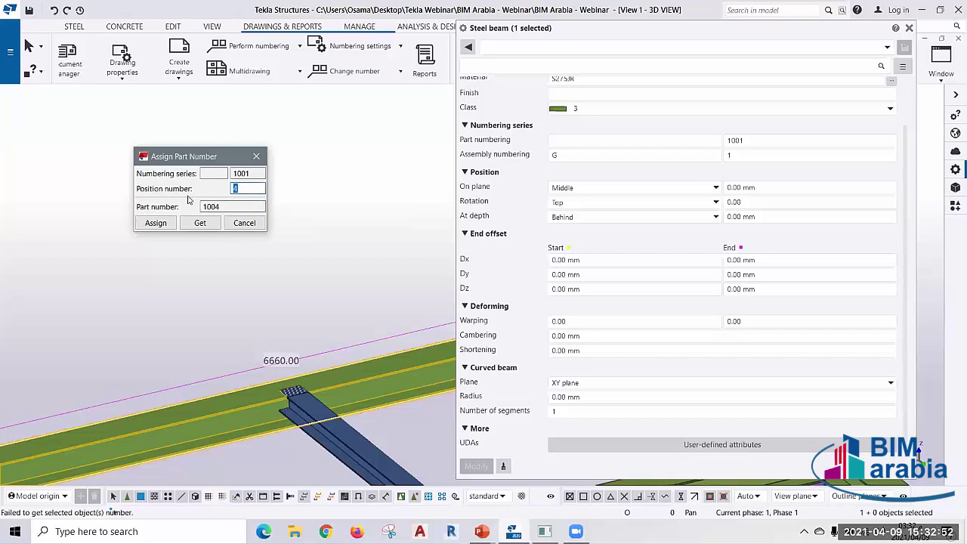
pyautogui.write('1')
pyautogui.click(161, 226)
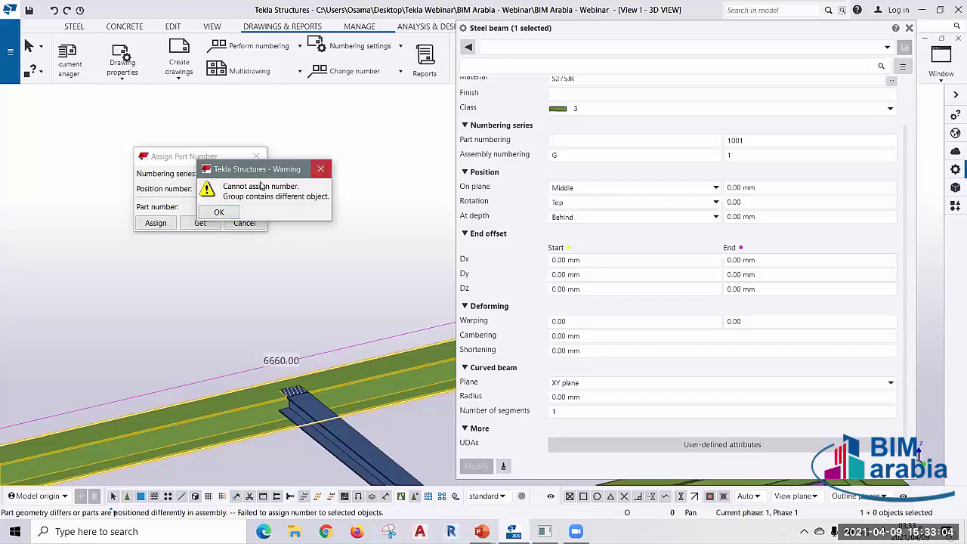
pyautogui.press('Return')
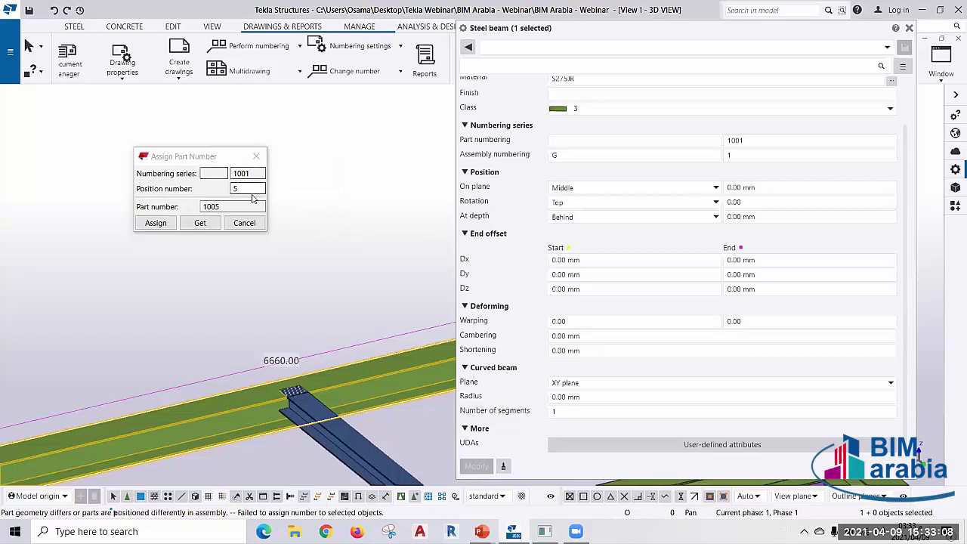
pyautogui.click(247, 188)
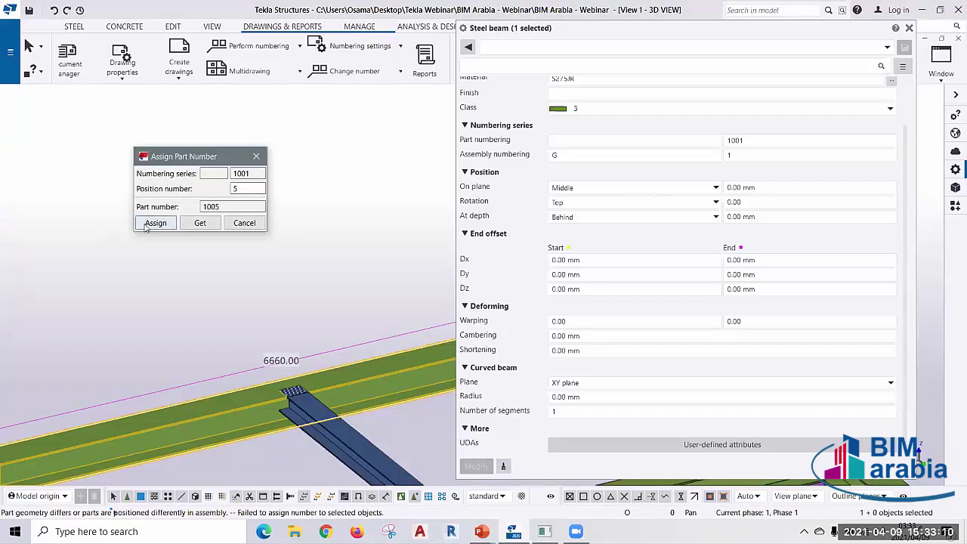
pyautogui.click(215, 207)
pyautogui.write('1004')
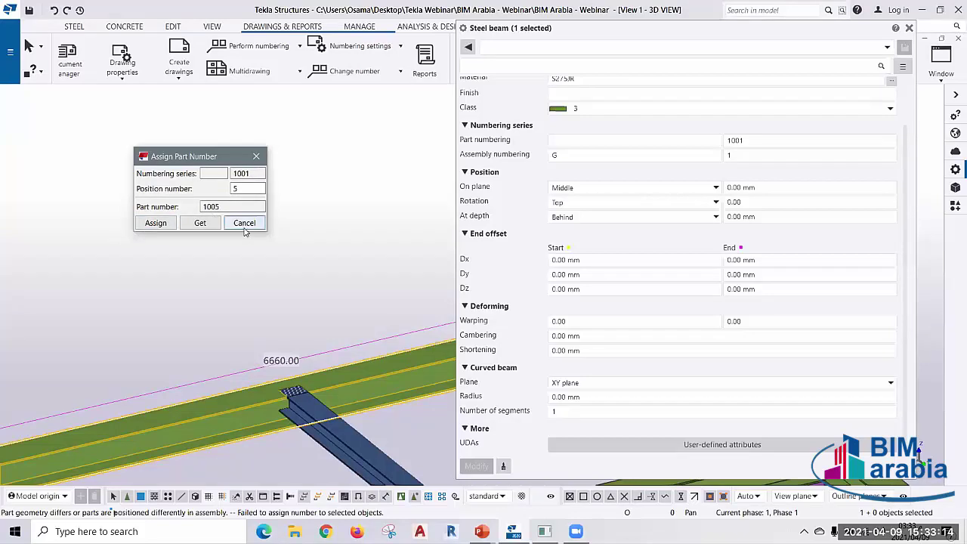
pyautogui.click(256, 157)
# - Close the properties panel, then open Change assembly number and cancel it unchanged
pyautogui.click(909, 28)
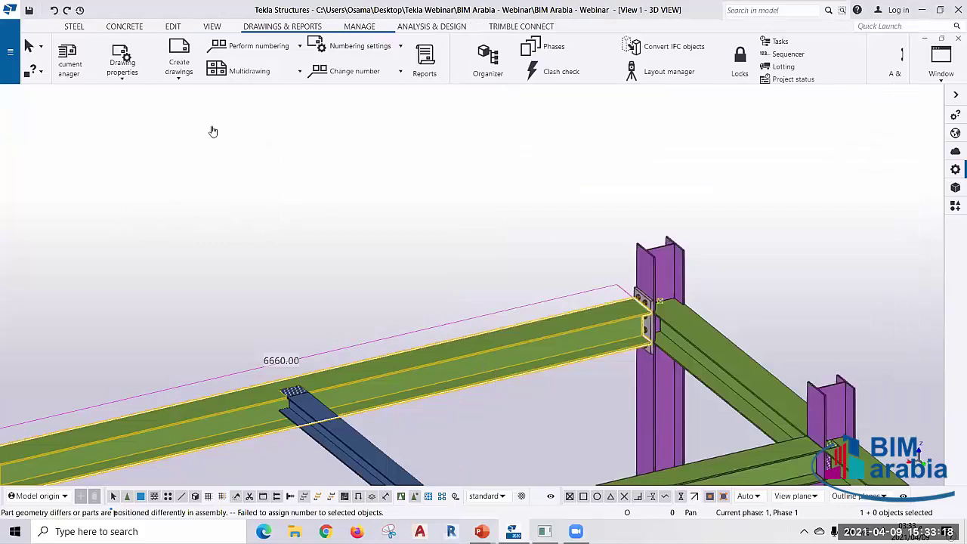
pyautogui.click(341, 73)
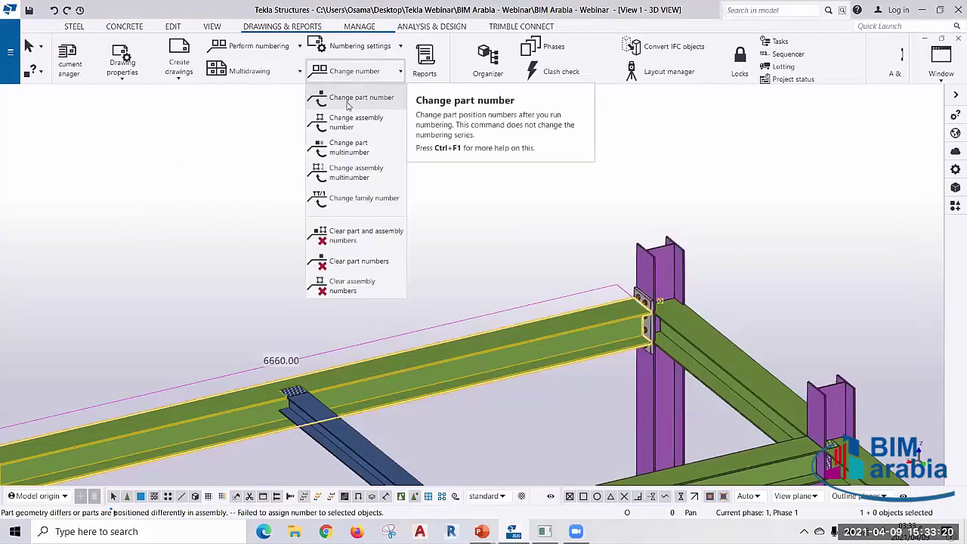
pyautogui.click(344, 125)
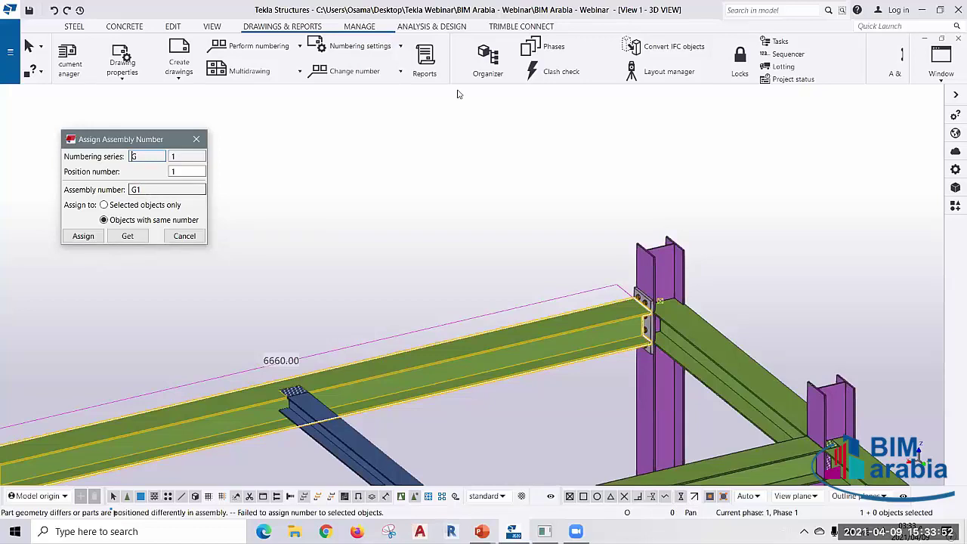
pyautogui.click(196, 139)
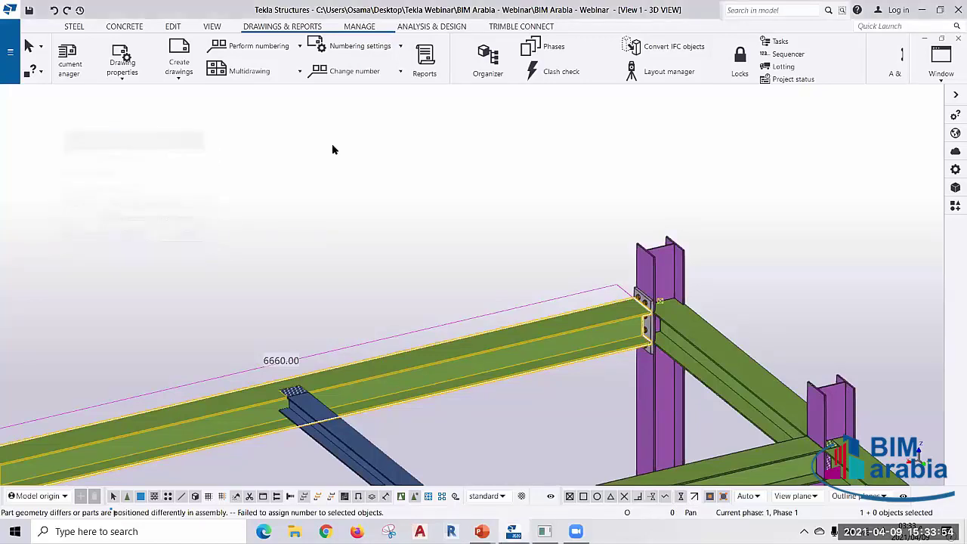
# - Reopen and close the number-changing commands list, then switch back to the presentation
pyautogui.click(356, 74)
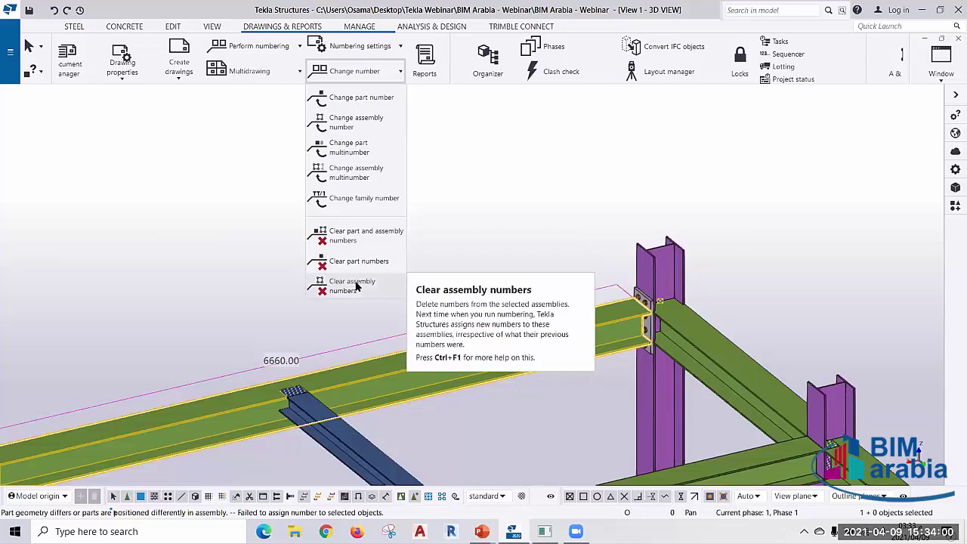
pyautogui.click(481, 203)
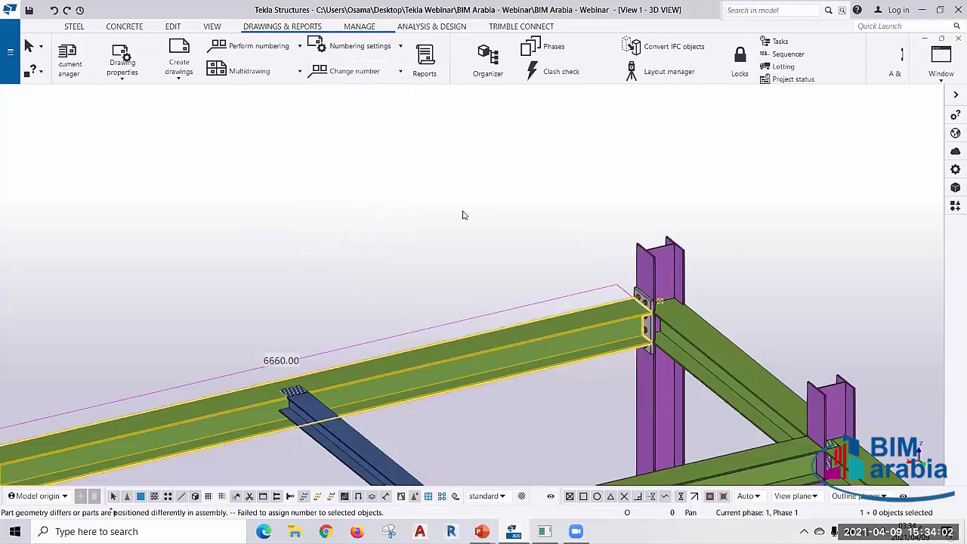
pyautogui.hotkey('alt', 'Tab')
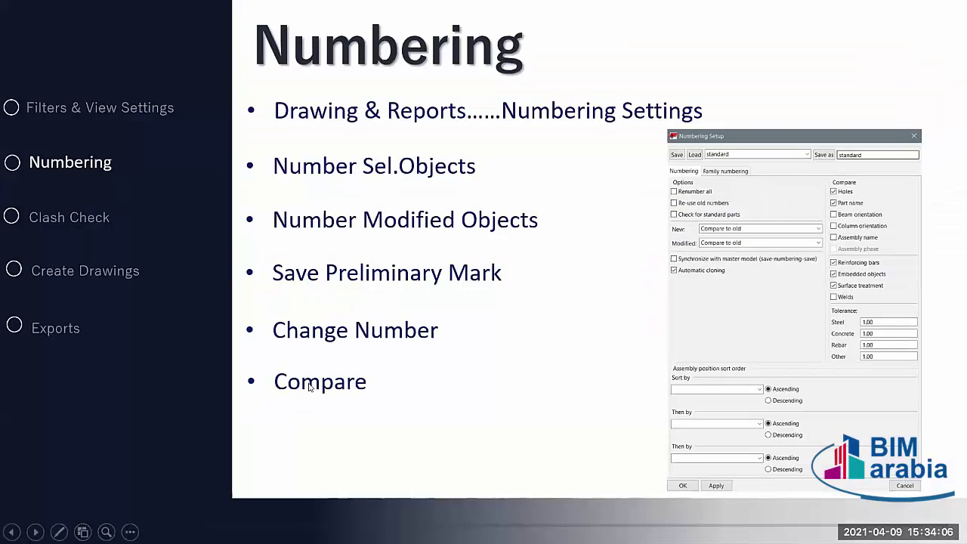
# - Point out the Compare bullet on the Numbering slide
pyautogui.click(308, 384)
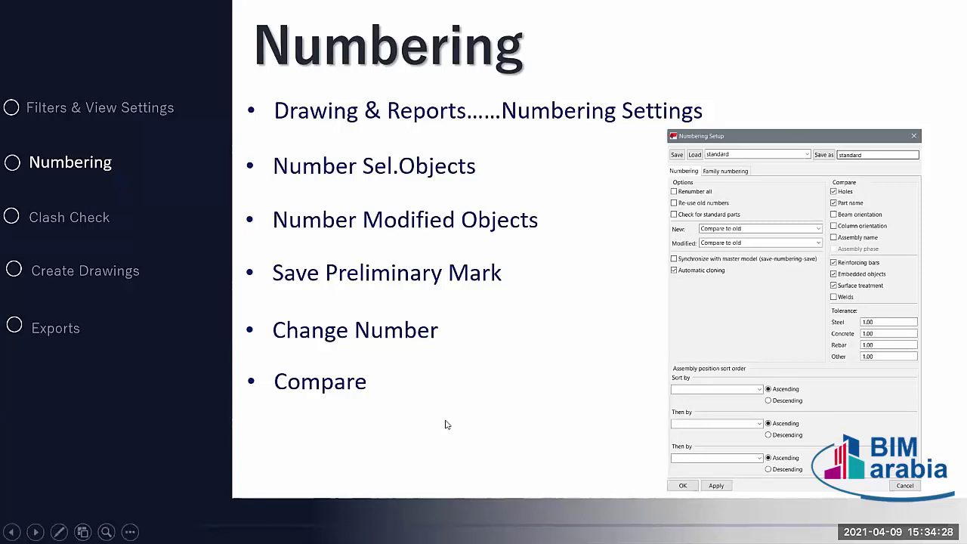
# - Select the 6660.00 green beam, then add the 6830.00 beam to the selection
pyautogui.hotkey('alt', 'Tab')
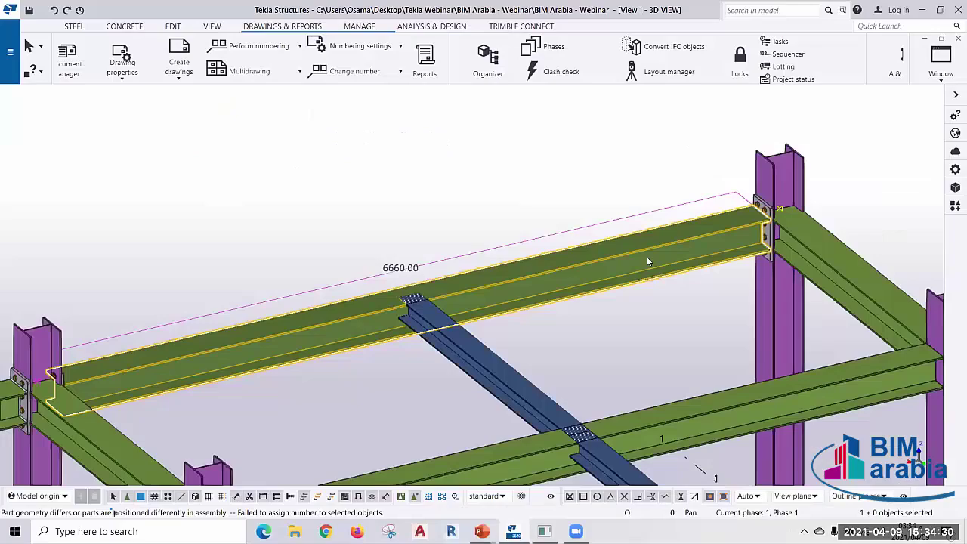
pyautogui.scroll(-2, 627, 257)
pyautogui.scroll(-5, 577, 240)
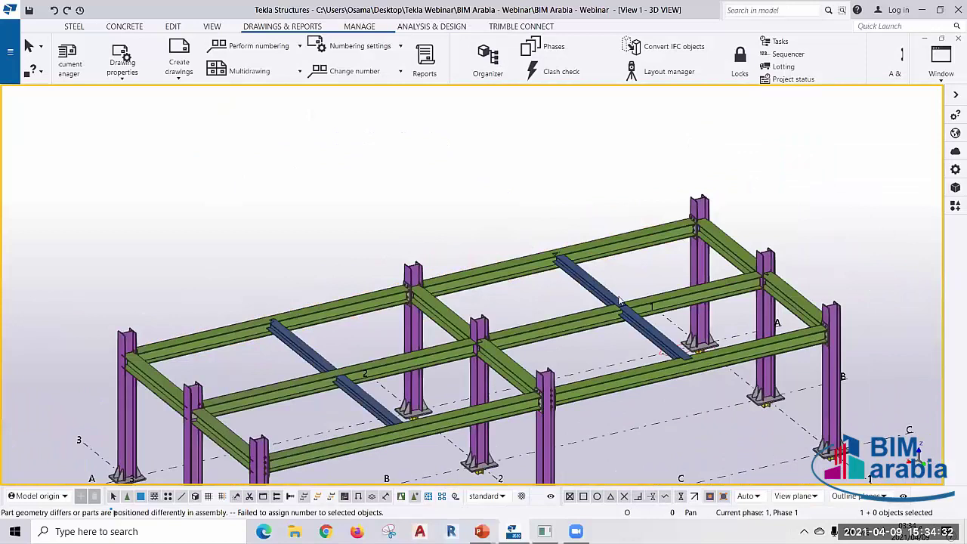
pyautogui.scroll(3, 619, 300)
pyautogui.click(461, 235)
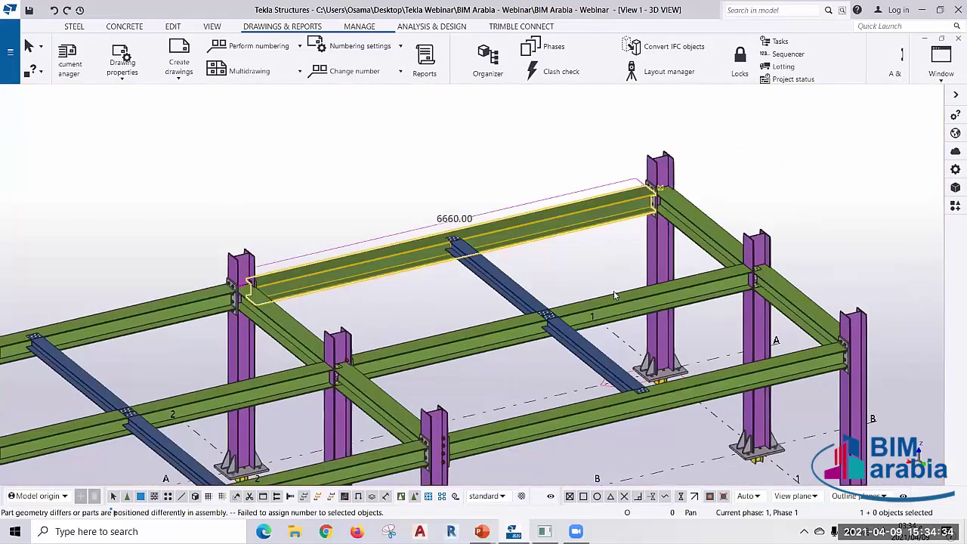
pyautogui.click(128, 78)
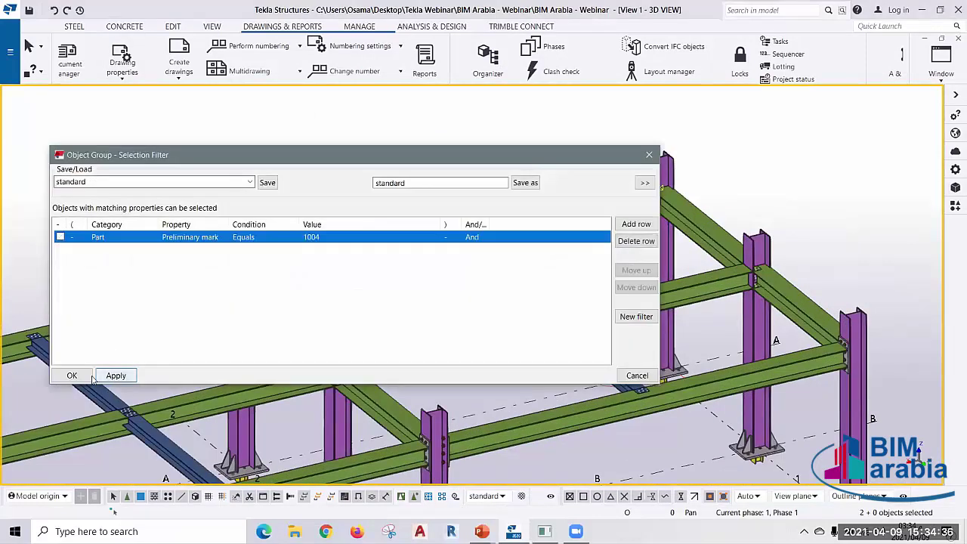
pyautogui.click(89, 376)
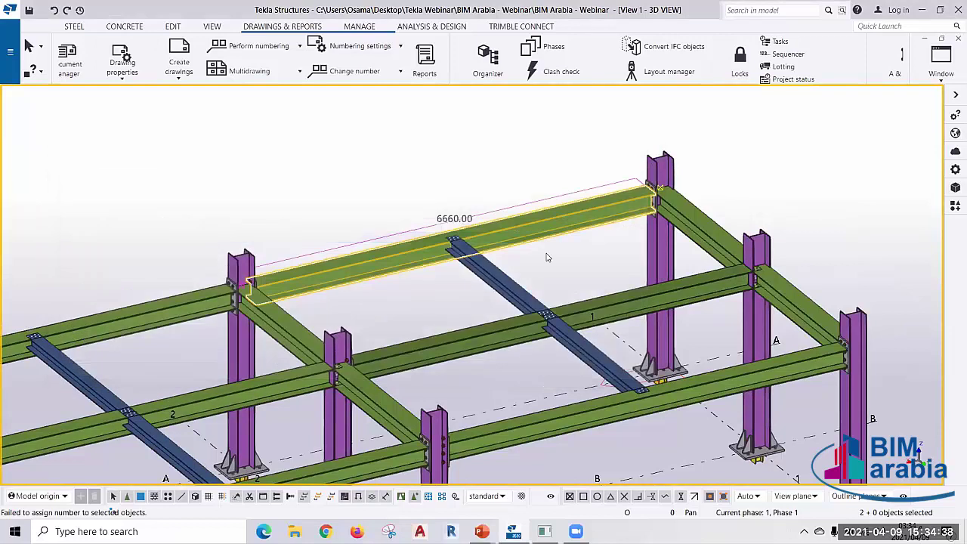
pyautogui.moveTo(549, 258); pyautogui.dragTo(494, 209, button='middle')
pyautogui.keyDown('ctrl'); pyautogui.click(546, 252); pyautogui.keyUp('ctrl')
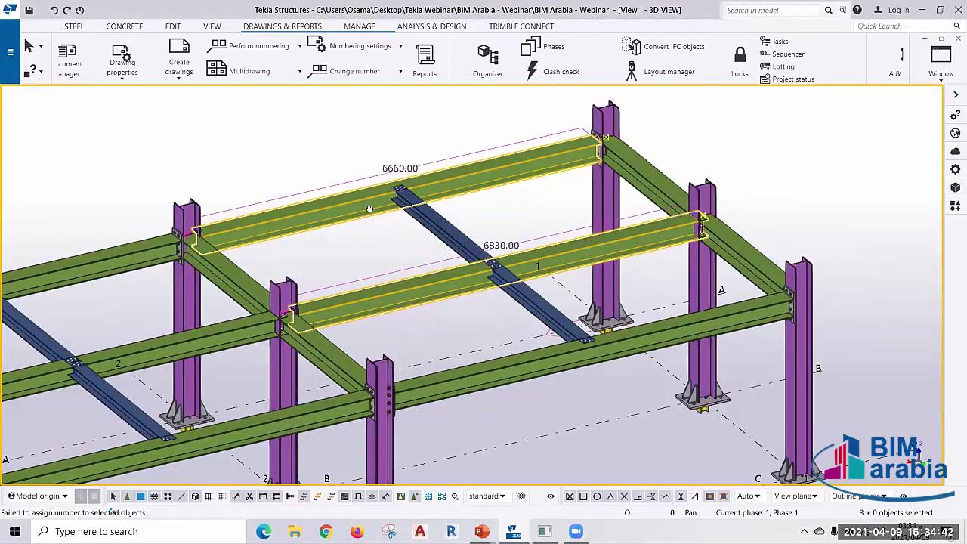
pyautogui.scroll(2, 377, 339)
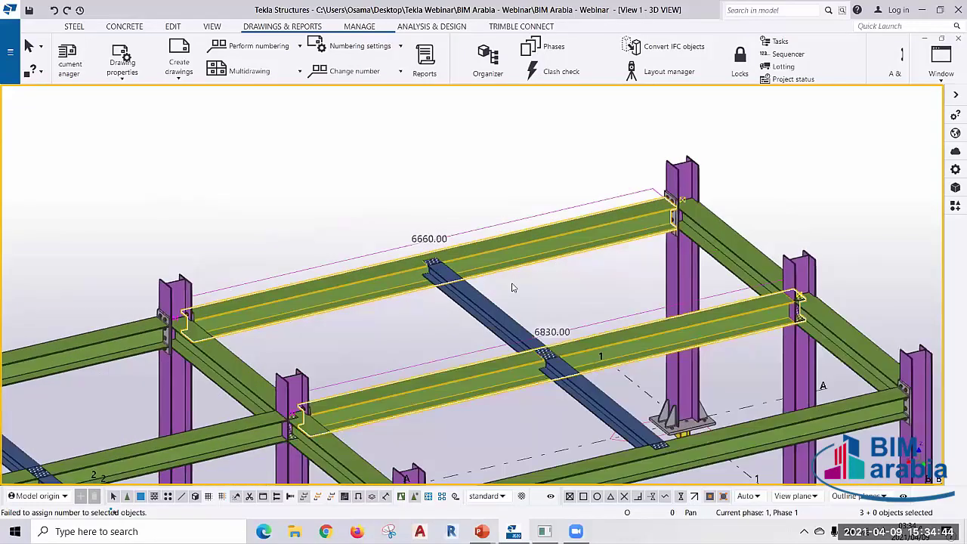
pyautogui.moveTo(512, 288); pyautogui.dragTo(390, 180, button='middle')
pyautogui.scroll(1, 417, 166)
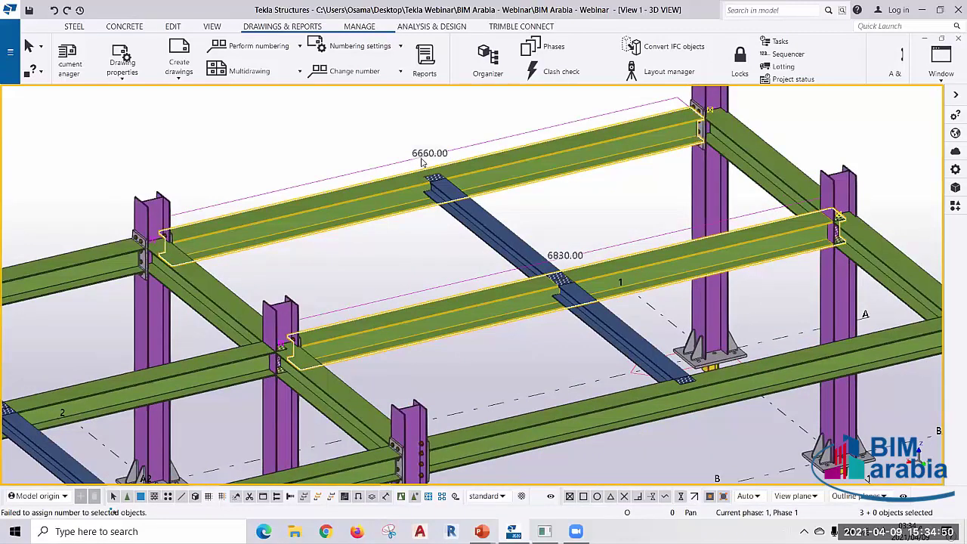
# - Run Compare > Parts on the selected 6660.00 and 6830.00 beams
pyautogui.rightClick(493, 179)
pyautogui.moveTo(527, 360)
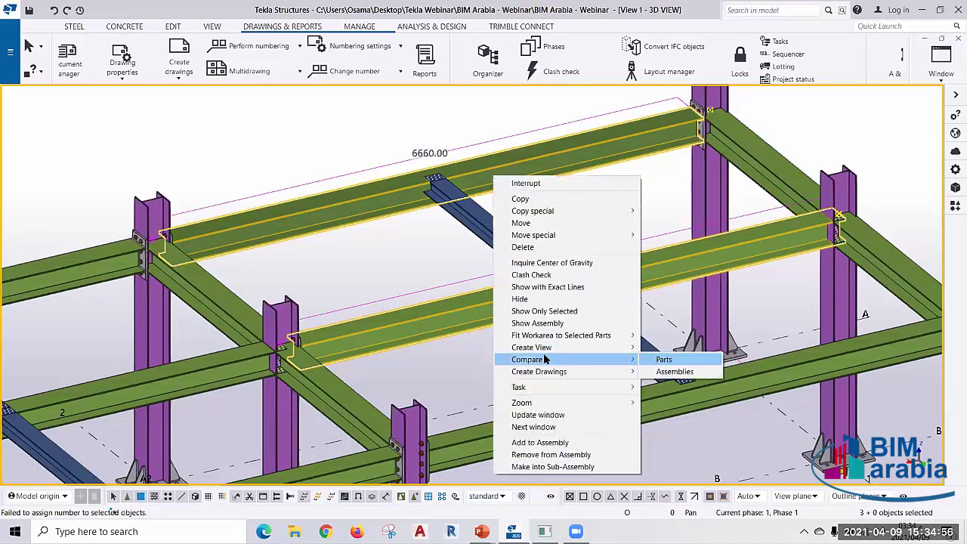
pyautogui.click(666, 361)
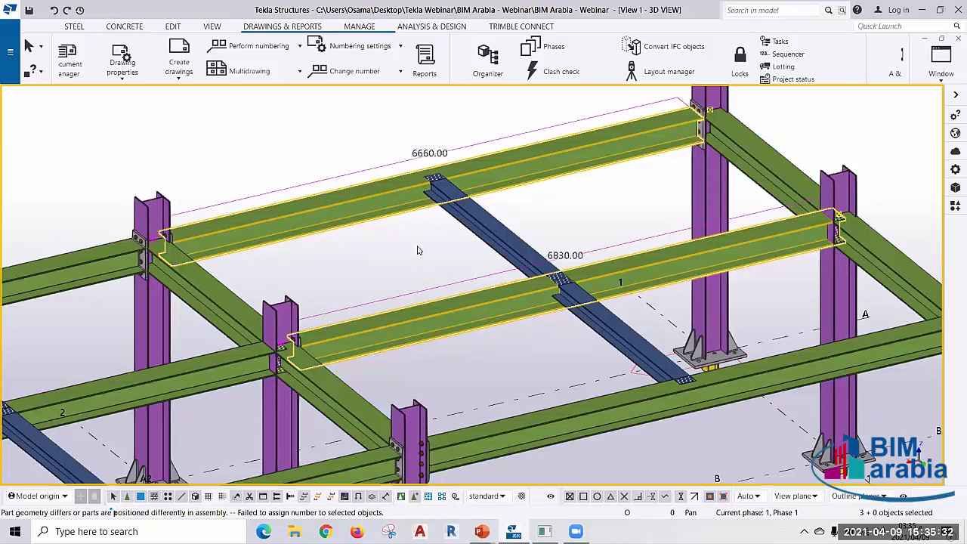
# - Select both halves of the blue beam and compare them
pyautogui.click(533, 261)
pyautogui.keyDown('ctrl'); pyautogui.click(624, 333); pyautogui.keyUp('ctrl')
pyautogui.rightClick(624, 332)
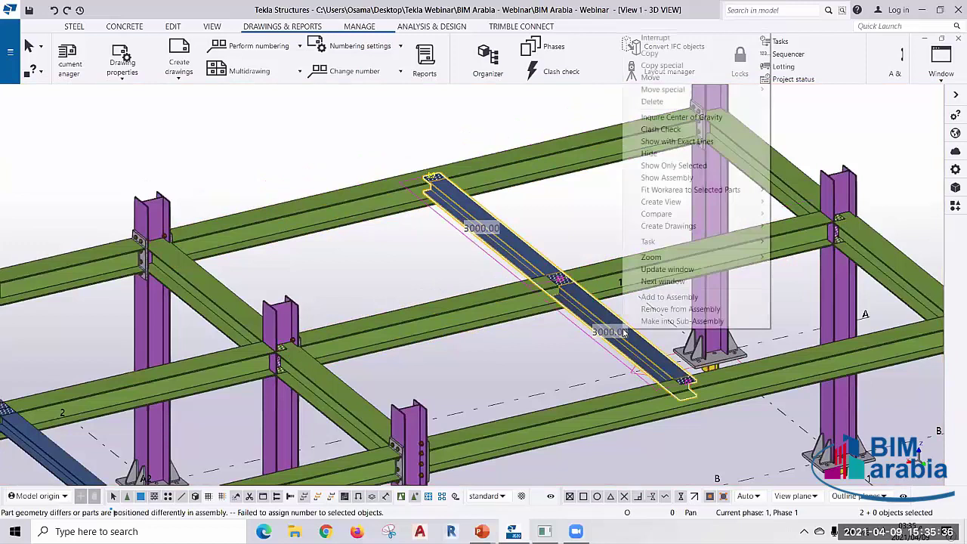
pyautogui.click(786, 217)
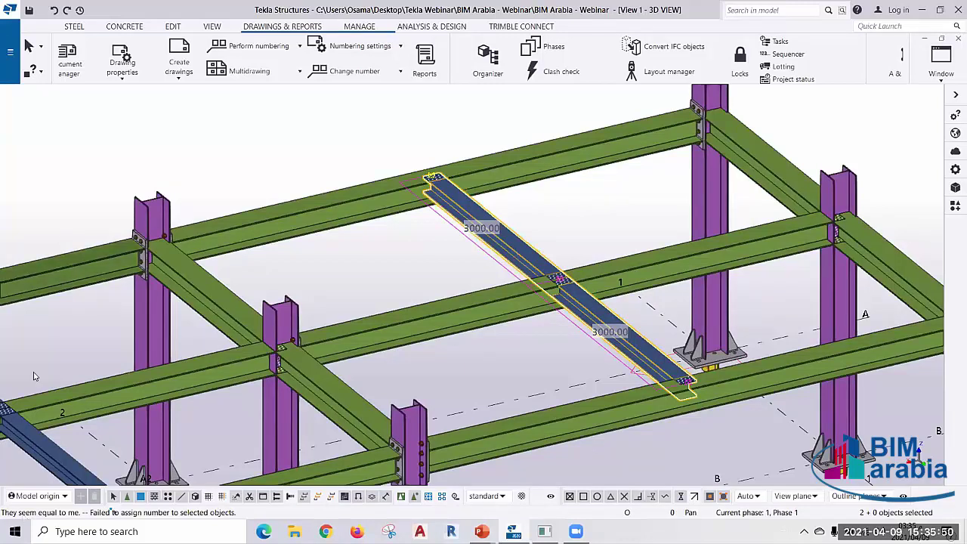
# - Select the 6660.00 and 6830.00 green beams and compare them as assemblies
pyautogui.click(273, 217)
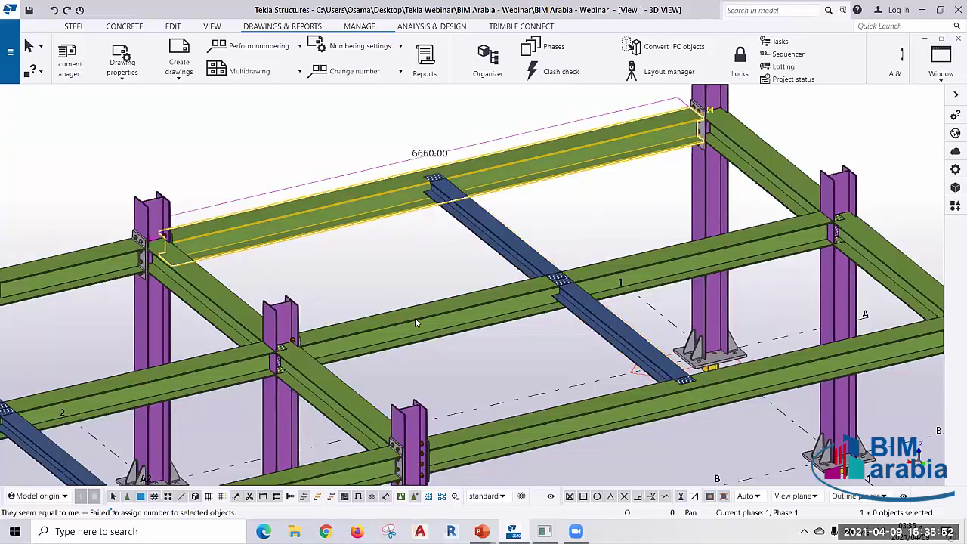
pyautogui.keyDown('ctrl'); pyautogui.click(415, 317); pyautogui.keyUp('ctrl')
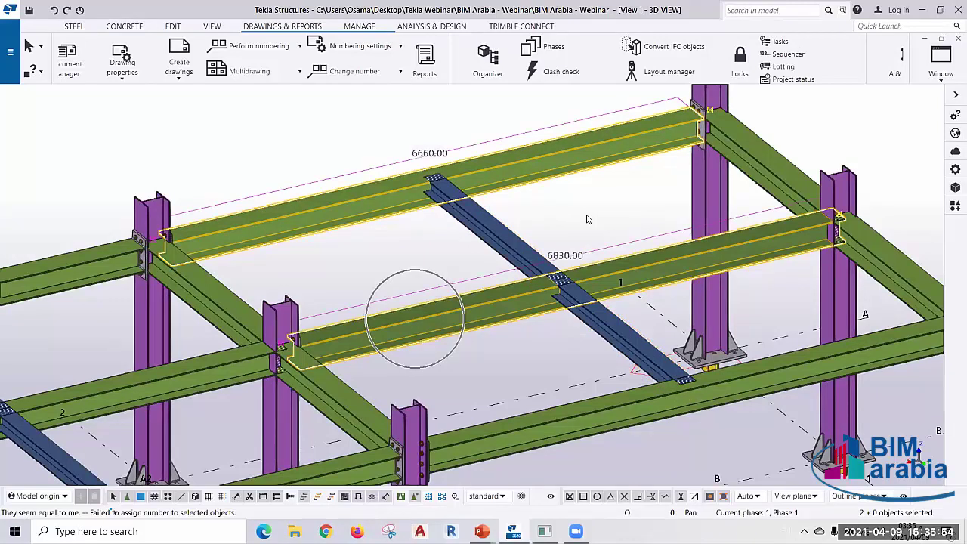
pyautogui.rightClick(416, 318)
pyautogui.click(369, 301)
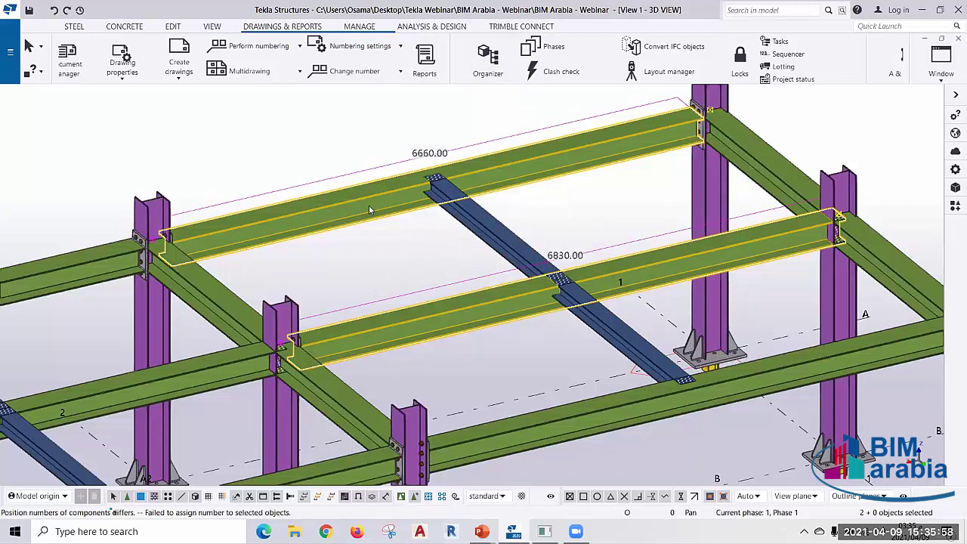
# - Reselect the two blue beam halves and compare them again, confirming the 3000.00 beams are equal
pyautogui.click(351, 195)
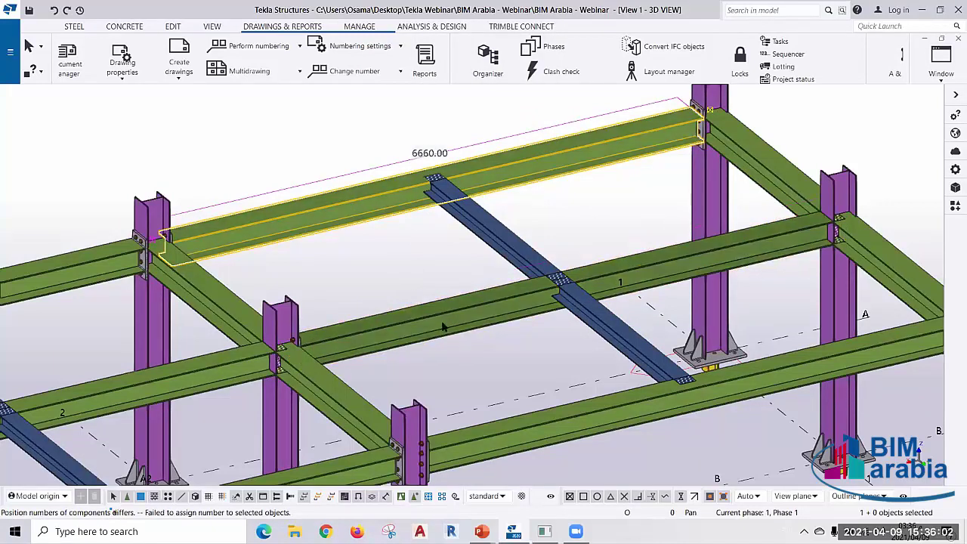
pyautogui.press('ctrl')
pyautogui.click(504, 240)
pyautogui.keyDown('shift'); pyautogui.click(598, 318); pyautogui.keyUp('shift')
pyautogui.rightClick(601, 108)
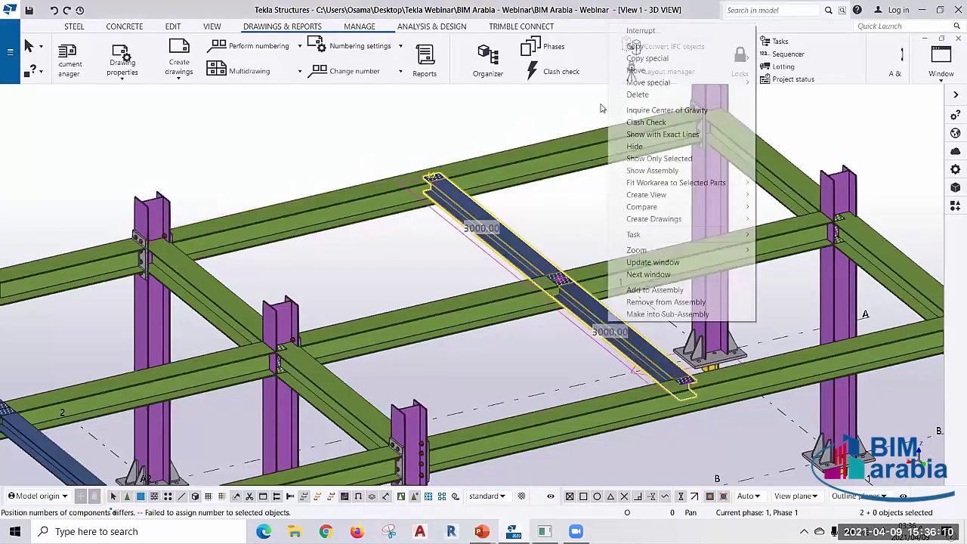
pyautogui.press('Escape')
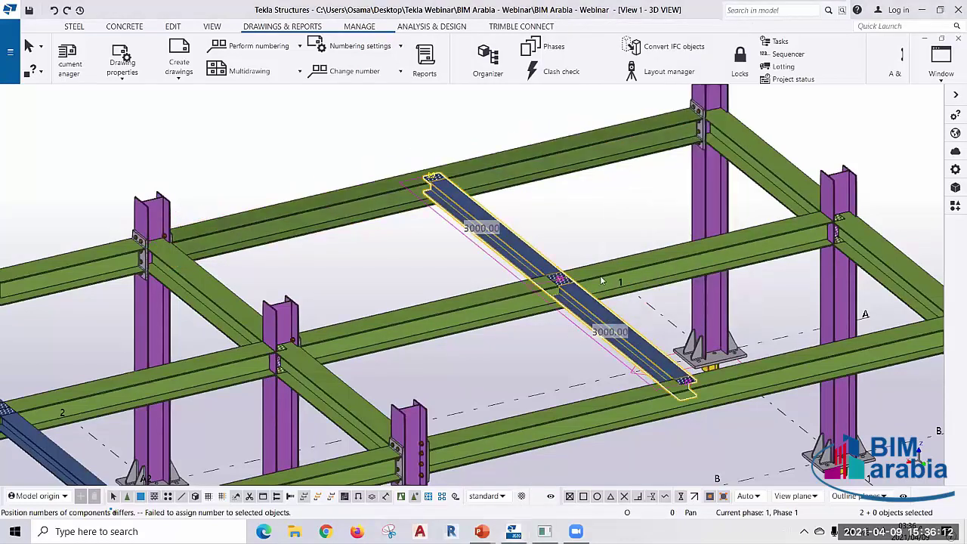
pyautogui.rightClick(596, 303)
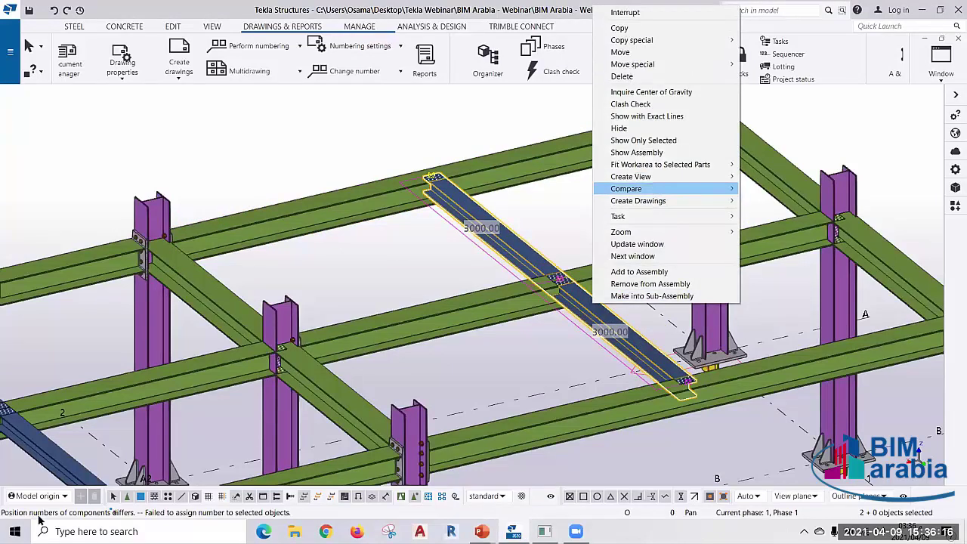
pyautogui.press('Right')
pyautogui.press('Return')
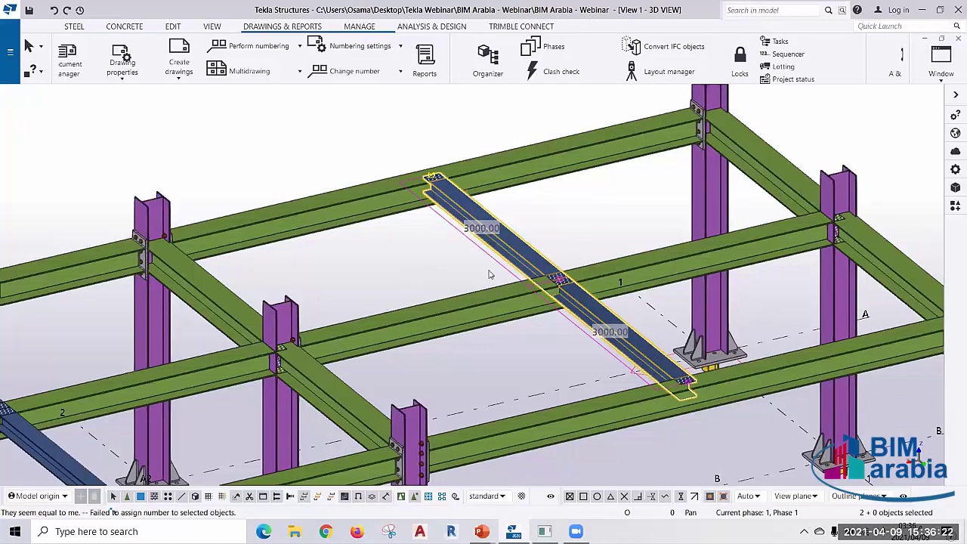
pyautogui.click(372, 231)
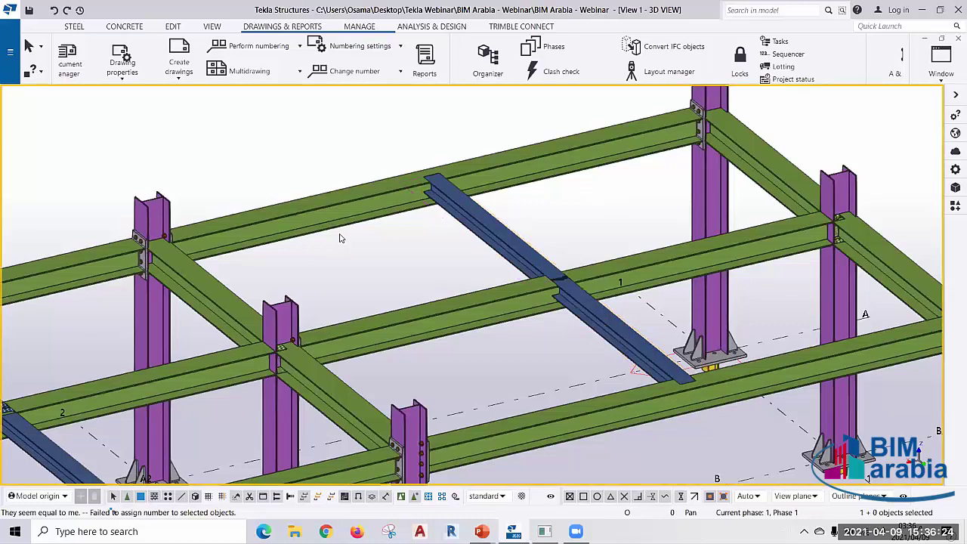
pyautogui.moveTo(341, 239); pyautogui.dragTo(538, 390, button='middle')
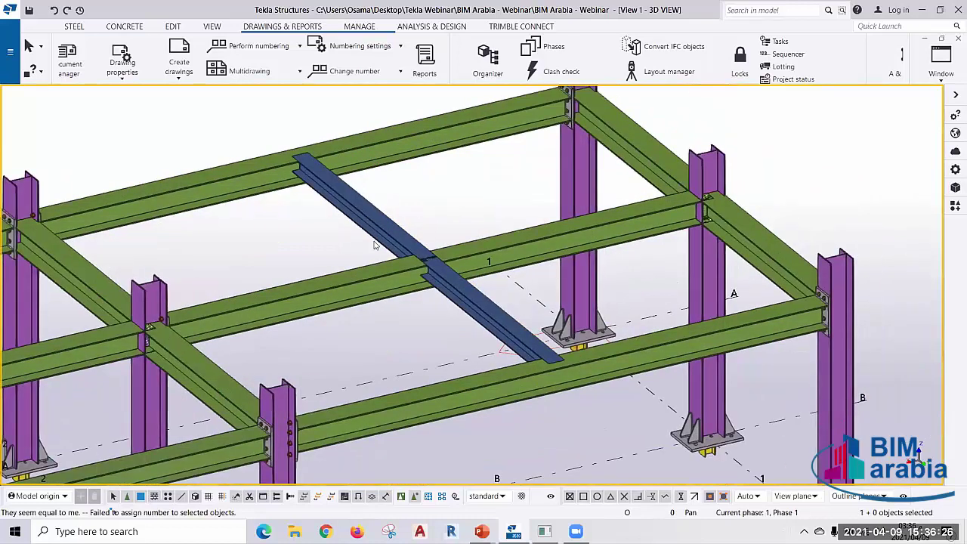
pyautogui.scroll(3, 374, 244)
pyautogui.keyDown('ctrl'); pyautogui.click(374, 244); pyautogui.keyUp('ctrl')
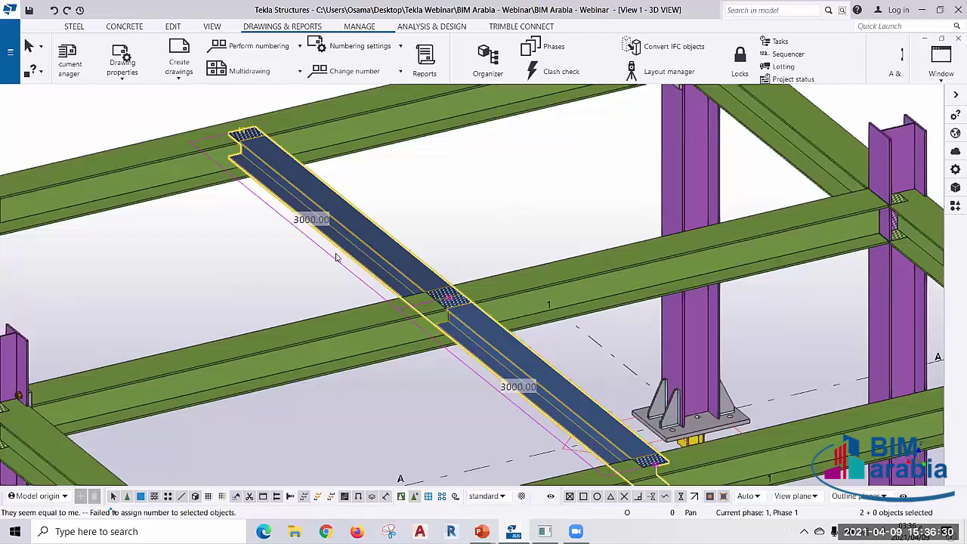
pyautogui.keyDown('ctrl'); pyautogui.click(504, 370); pyautogui.keyUp('ctrl')
pyautogui.click(504, 370)
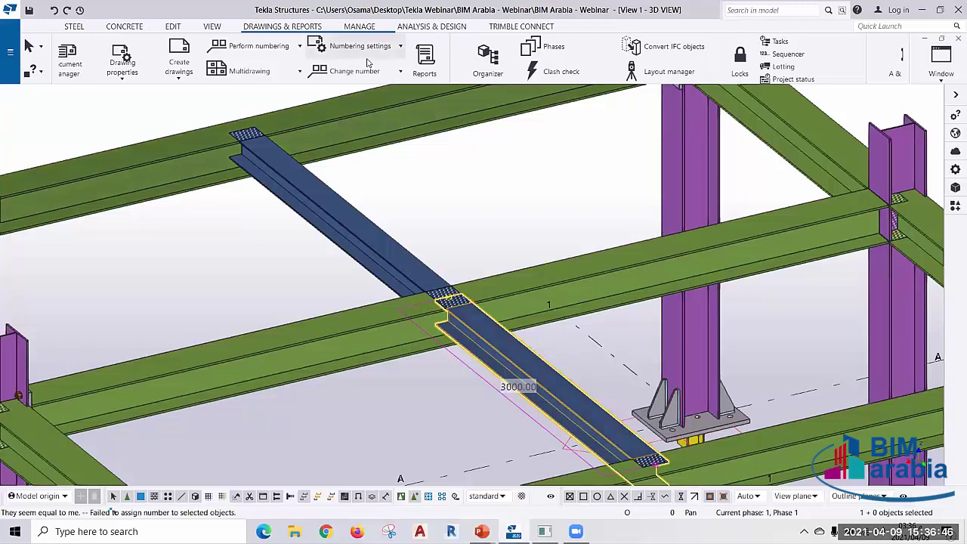
pyautogui.click(400, 71)
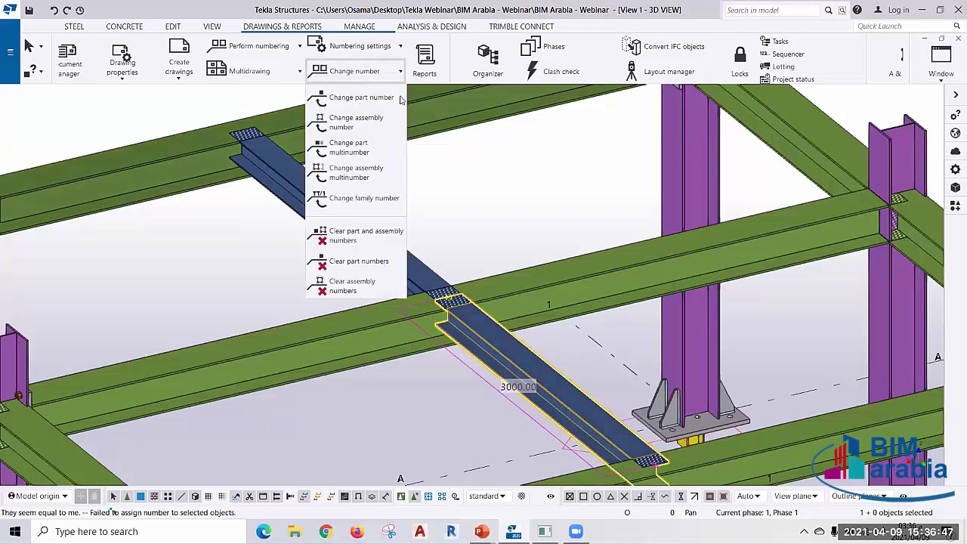
pyautogui.click(356, 121)
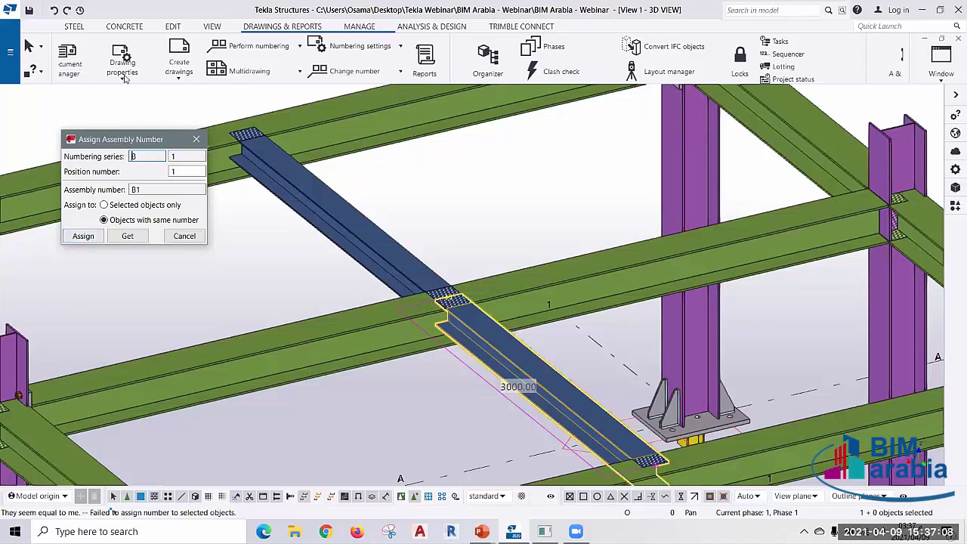
pyautogui.click(196, 139)
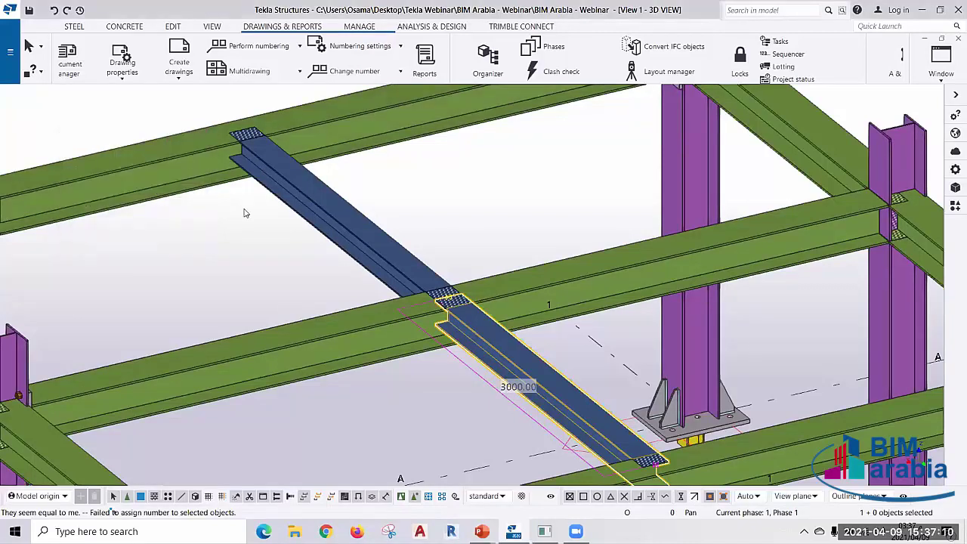
# - Switch from Tekla Structures to the running PowerPoint slide show
pyautogui.hotkey('alt', 'Tab')
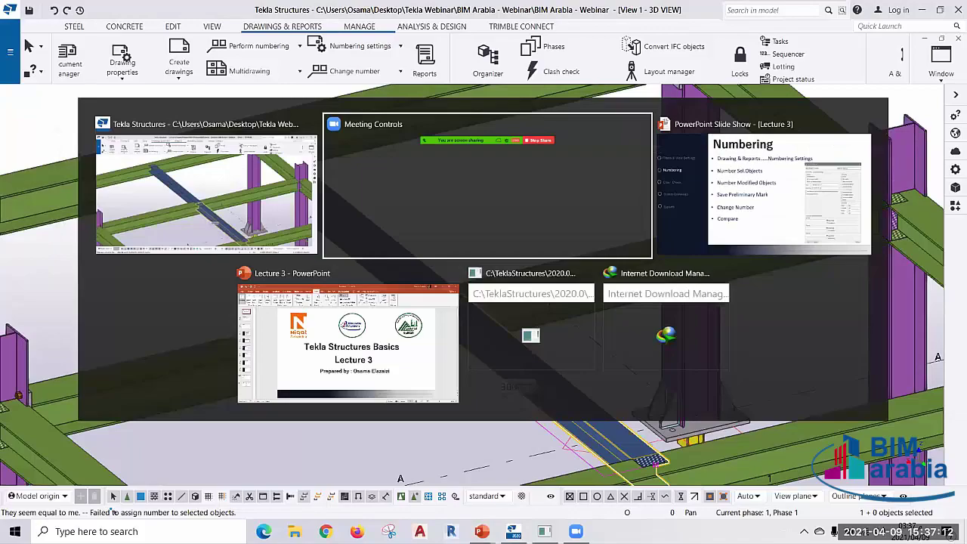
pyautogui.hotkey('alt', 'Tab')
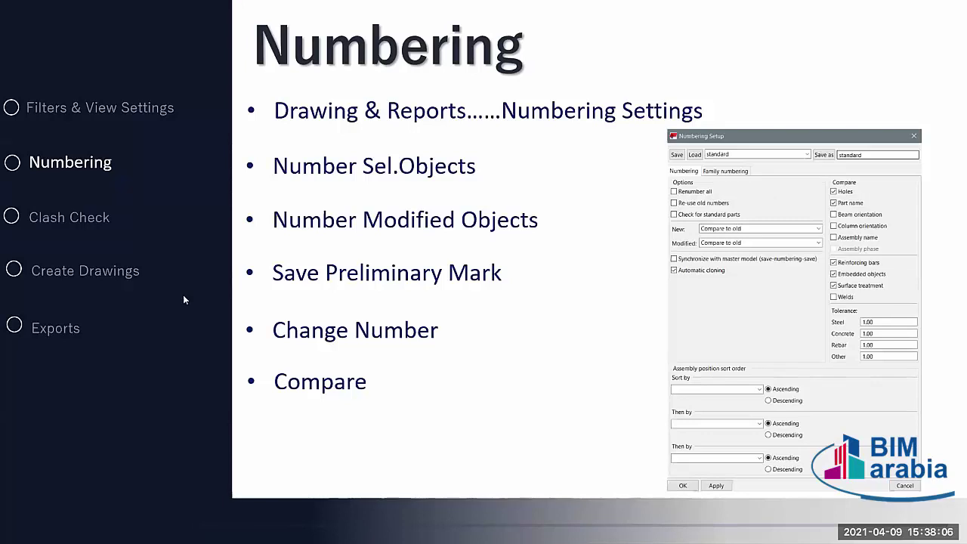
# - Advance one slide to the still-empty Clash Check section slide
pyautogui.click(505, 406)
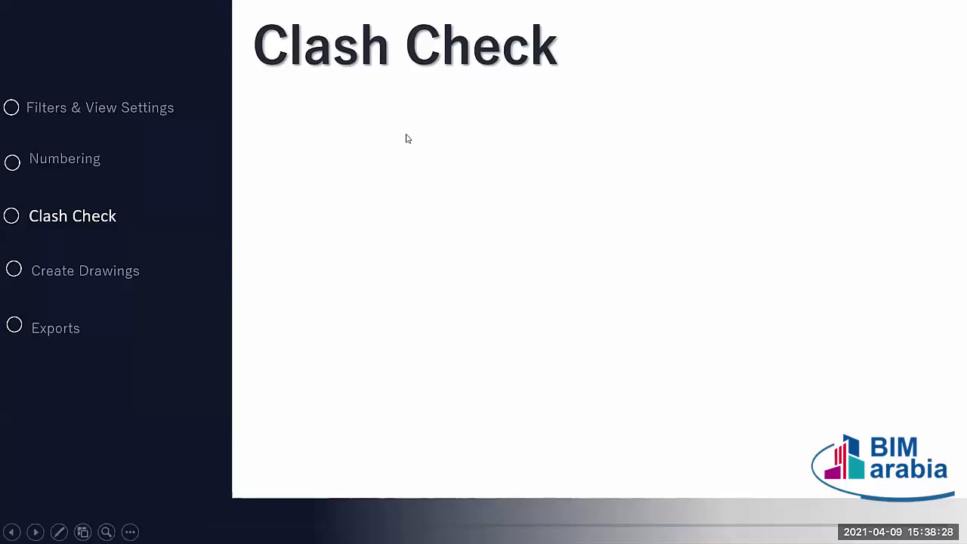
# - Reveal the Clash Check bullet and manager screenshot, then return to the Tekla model fitted in view
pyautogui.click(376, 299)
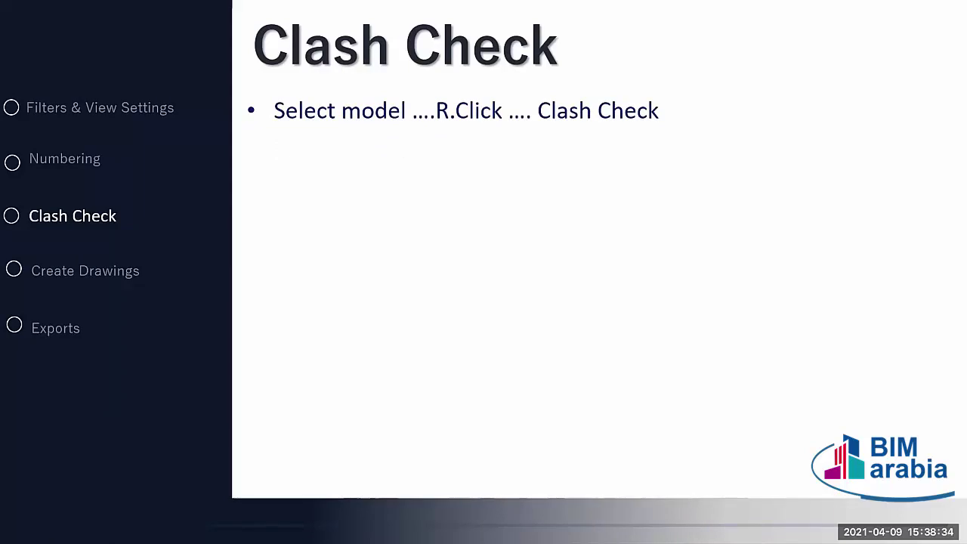
pyautogui.press('Right')
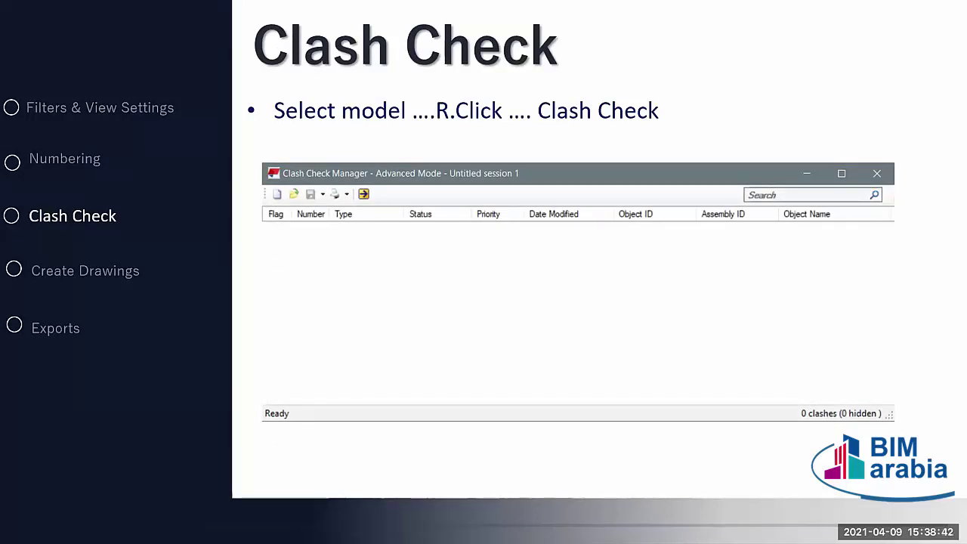
pyautogui.hotkey('alt', 'Tab')
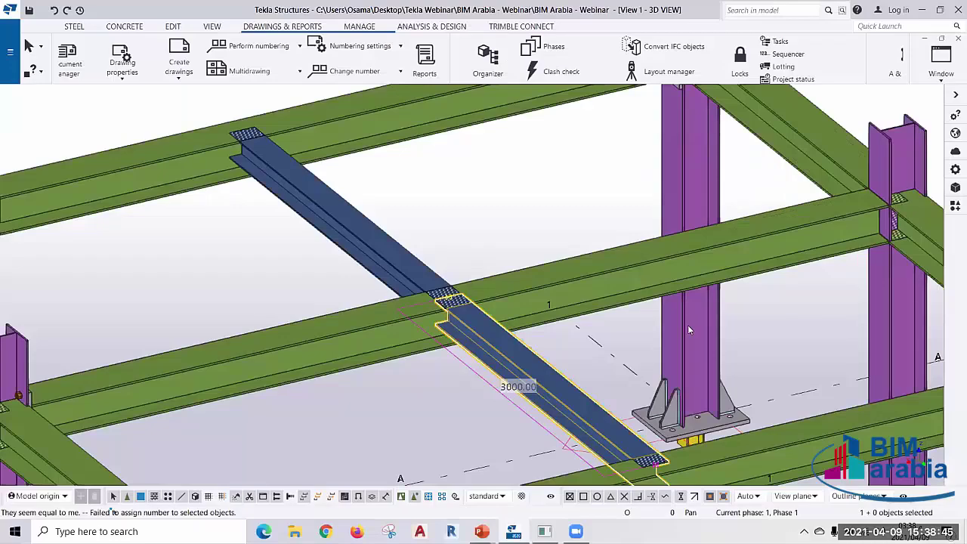
pyautogui.press('Home')
# - Select the entire steel frame and run Clash Check, finding 45 clashes among 240 objects
pyautogui.moveTo(666, 149); pyautogui.dragTo(159, 316)
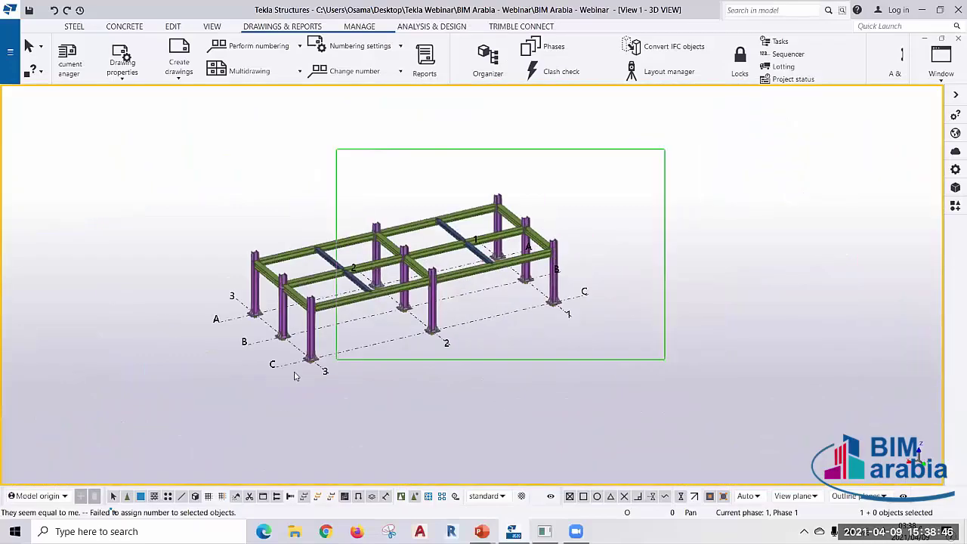
pyautogui.rightClick(126, 184)
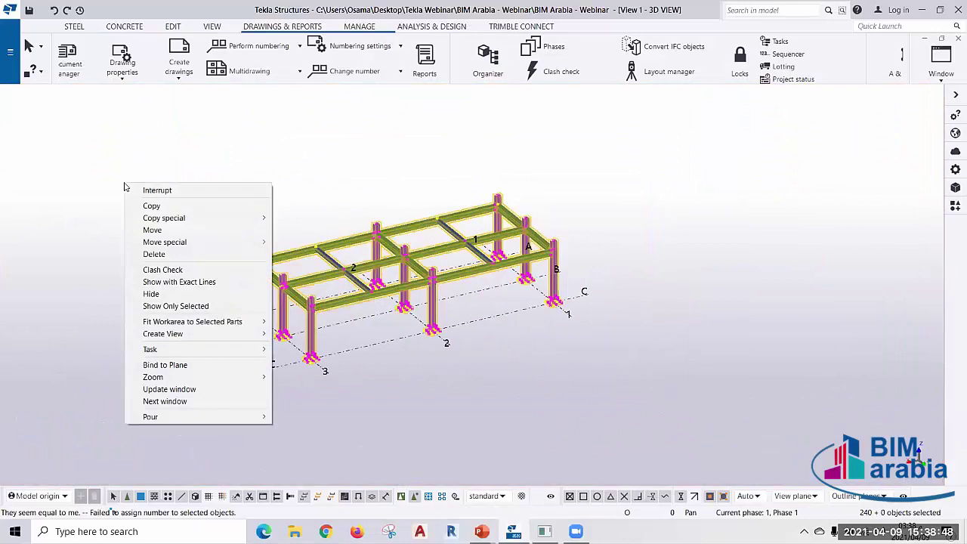
pyautogui.click(154, 271)
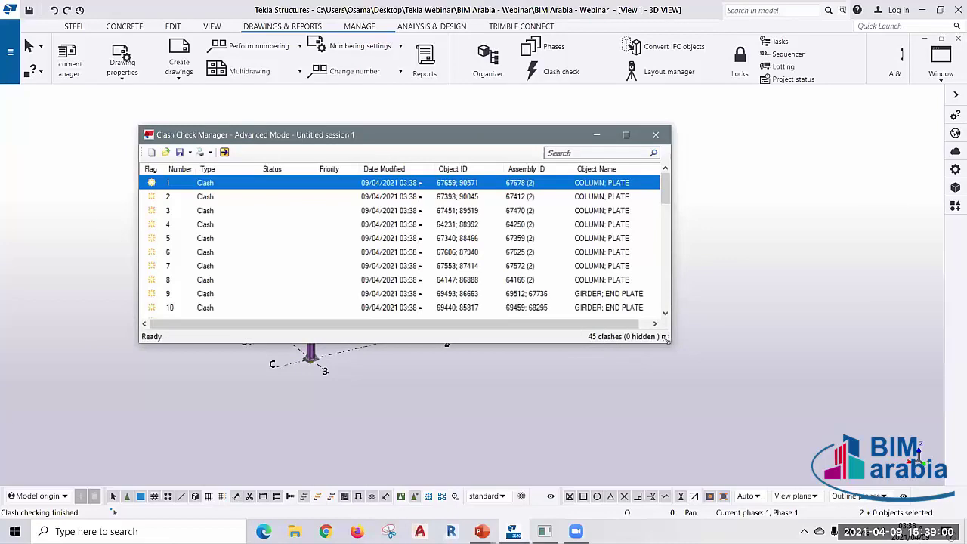
# - Stretch the Clash Check Manager window taller to show clashes 1 to 20
pyautogui.moveTo(665, 338); pyautogui.dragTo(667, 476)
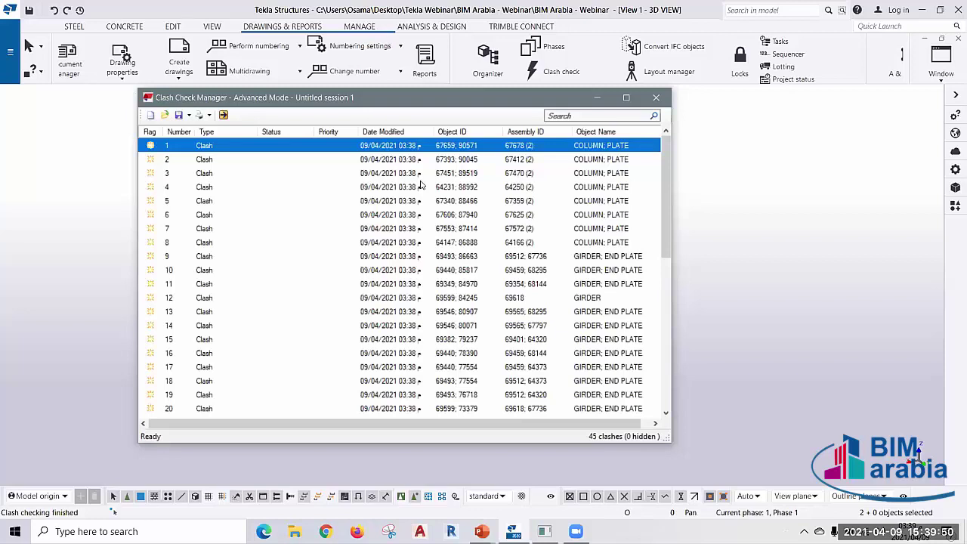
# - Browse clashes 2, 3, 4, 8, 14, 17, 11, 9, 5 and 3 in the clash list
pyautogui.click(205, 161)
pyautogui.click(211, 173)
pyautogui.click(215, 187)
pyautogui.click(212, 243)
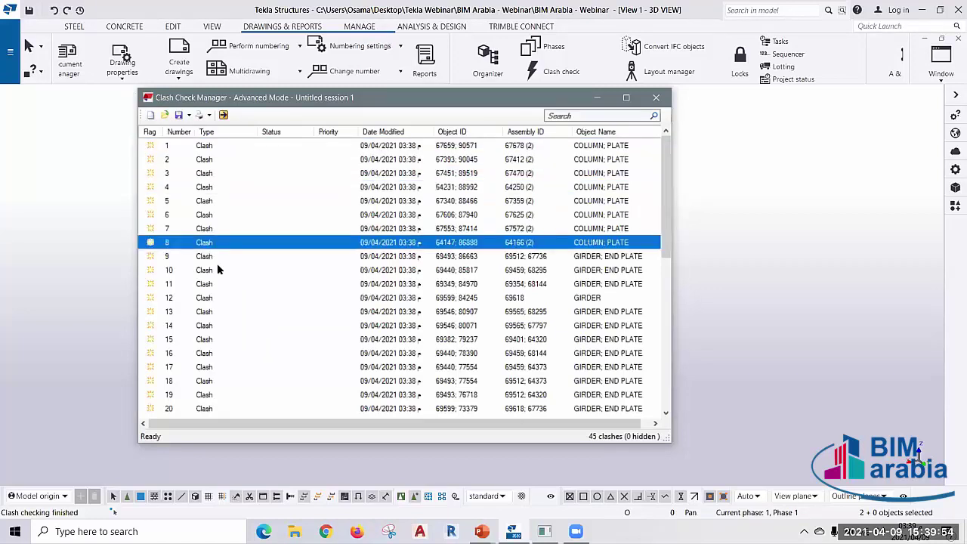
pyautogui.click(239, 325)
pyautogui.click(241, 367)
pyautogui.click(257, 287)
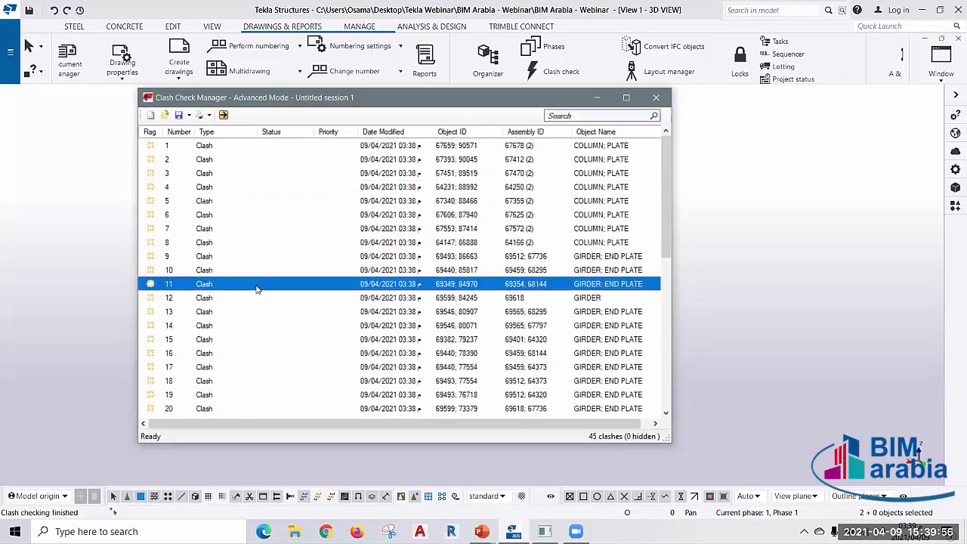
pyautogui.click(265, 257)
pyautogui.click(254, 202)
pyautogui.click(242, 177)
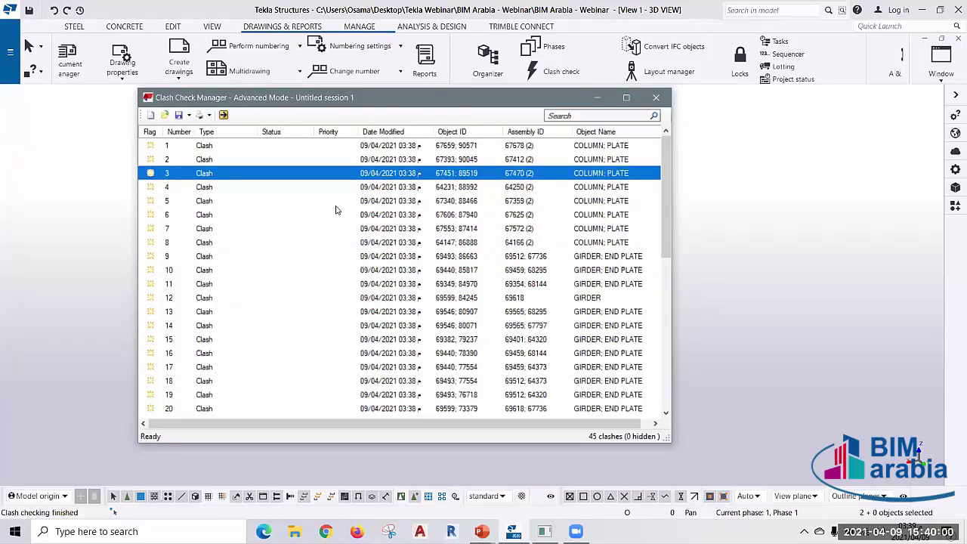
# - Move the Clash Check Manager to the right and zoom in on the highlighted column
pyautogui.moveTo(302, 97); pyautogui.dragTo(593, 117)
pyautogui.click(178, 284)
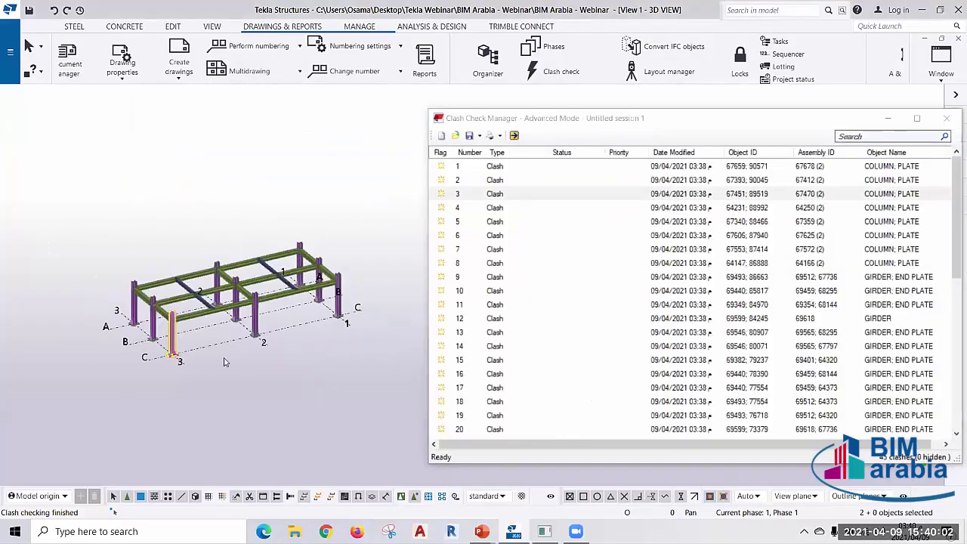
pyautogui.press('pageup')
pyautogui.press('pageup')
pyautogui.press('pageup')
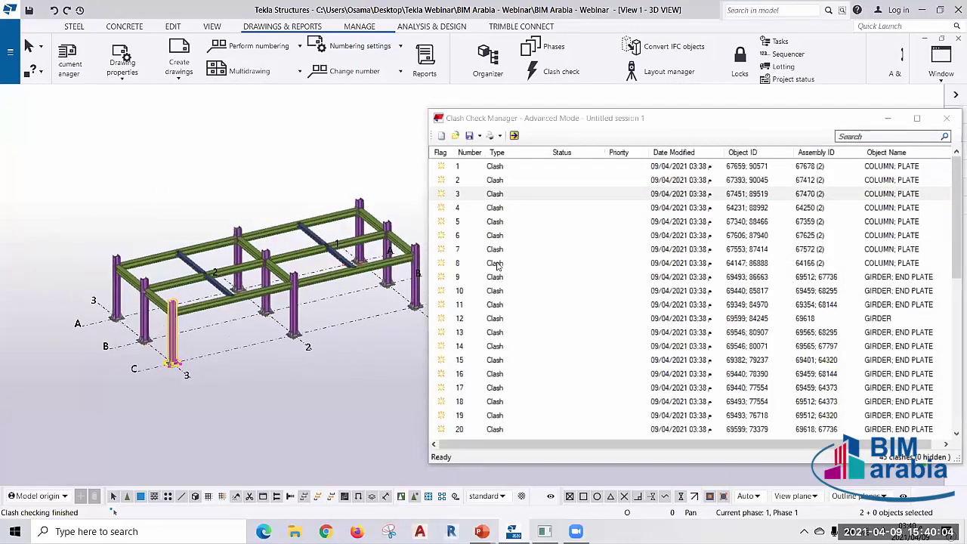
pyautogui.click(505, 286)
# - Select clashes 13, 14 and 10, zooming into clash 10's girder end plate at the column
pyautogui.click(499, 332)
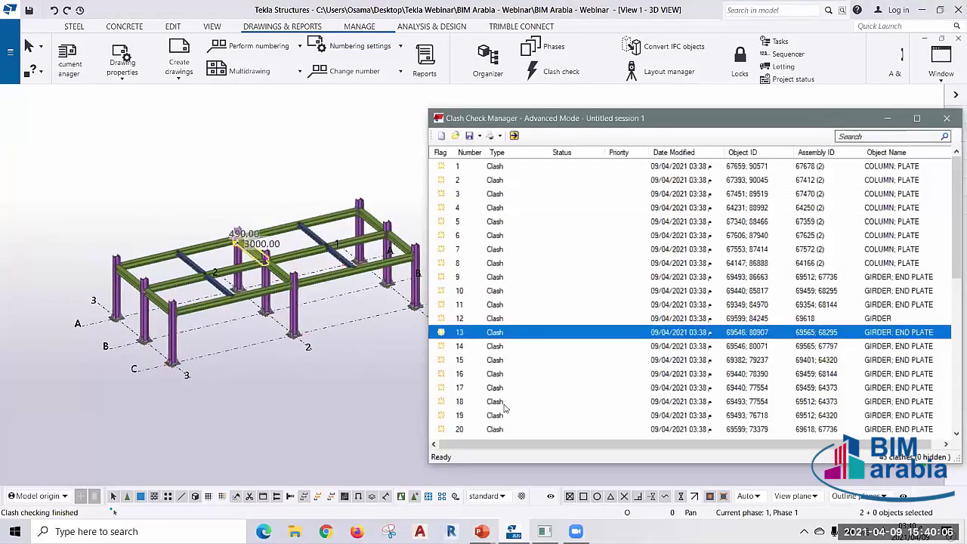
pyautogui.click(495, 346)
pyautogui.click(491, 291)
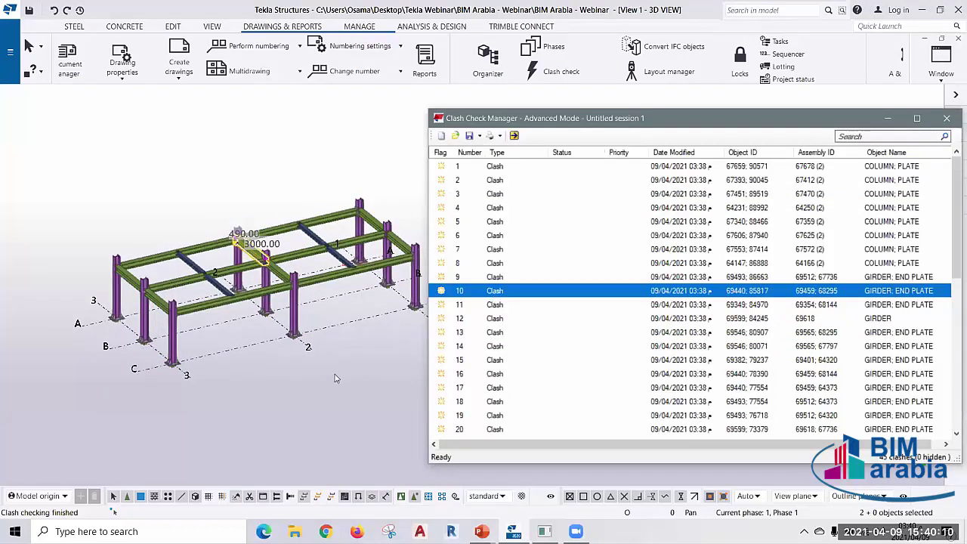
pyautogui.scroll(5, 312, 331)
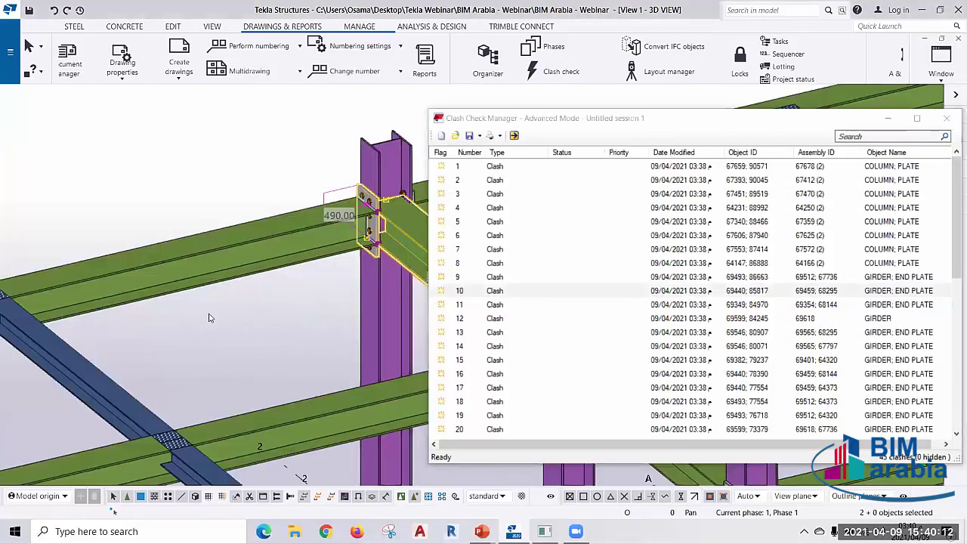
pyautogui.scroll(2, 213, 276)
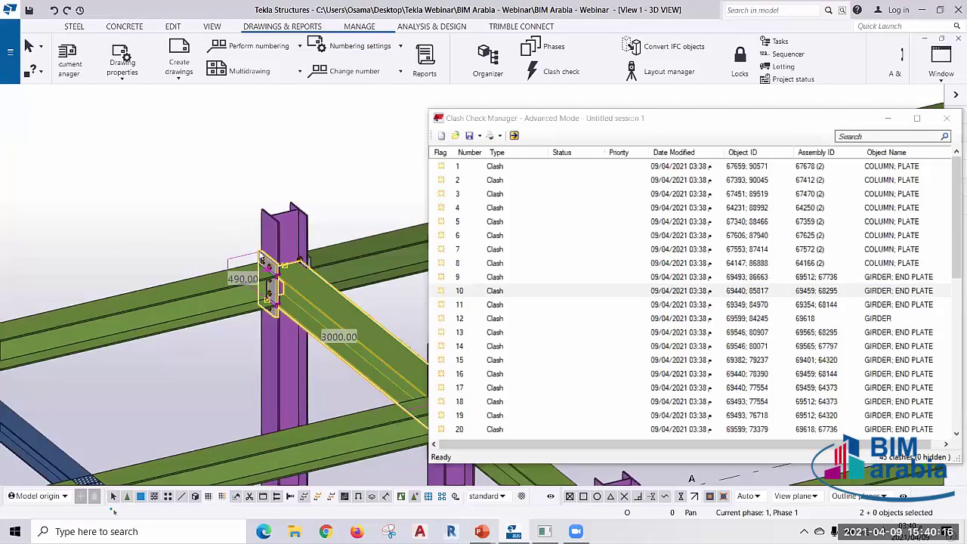
pyautogui.scroll(3, 257, 261)
pyautogui.scroll(2, 162, 197)
pyautogui.click(505, 295)
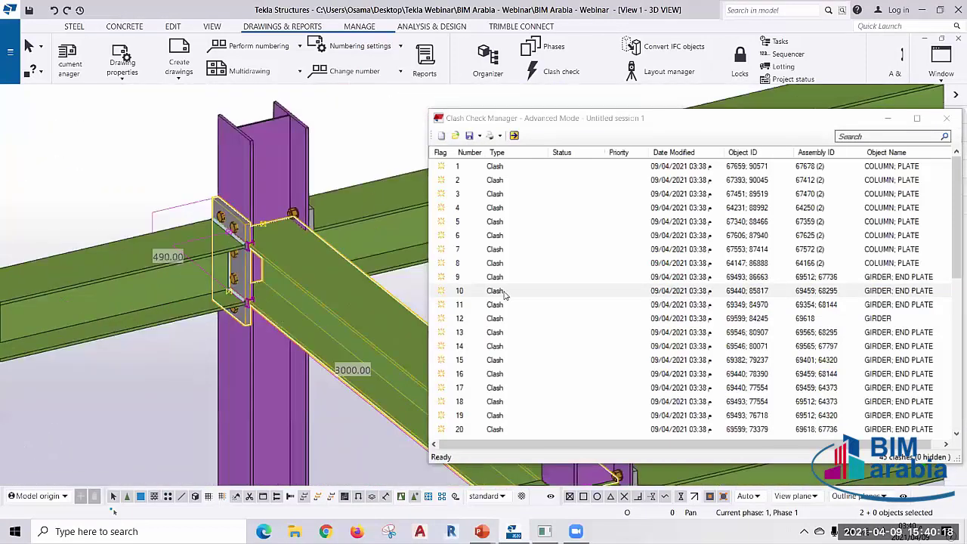
pyautogui.click(491, 297)
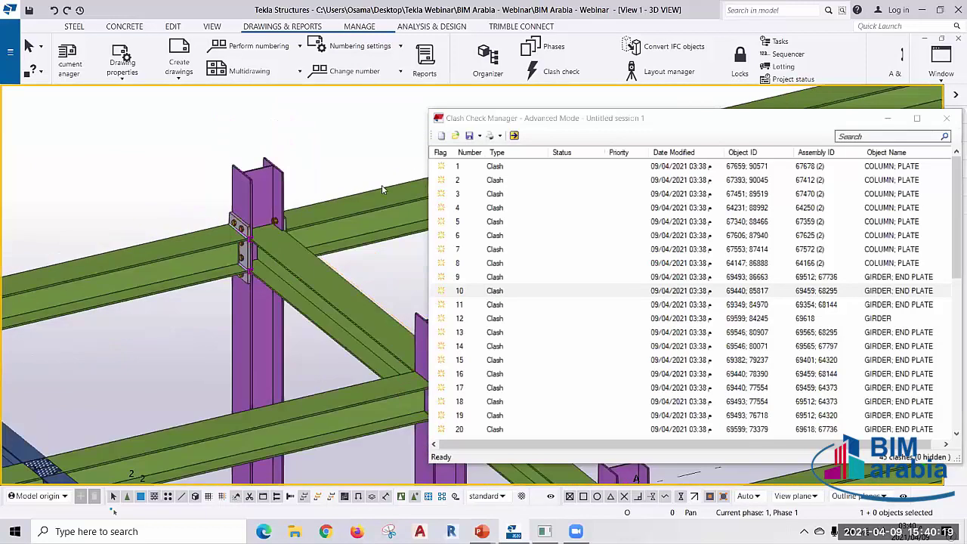
pyautogui.rightClick(355, 147)
pyautogui.moveTo(423, 221)
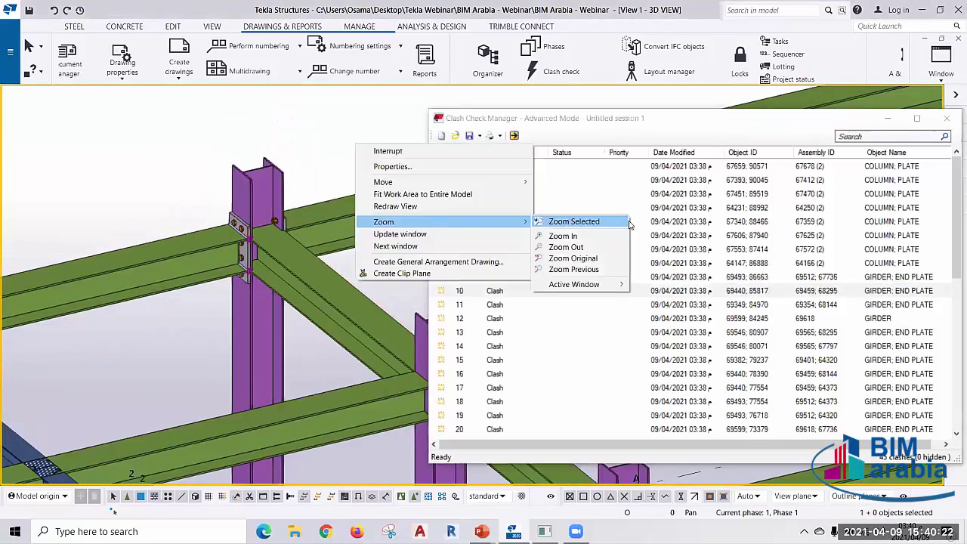
# - Zoom the view to clash 10's parts and reselect clash 10
pyautogui.click(627, 223)
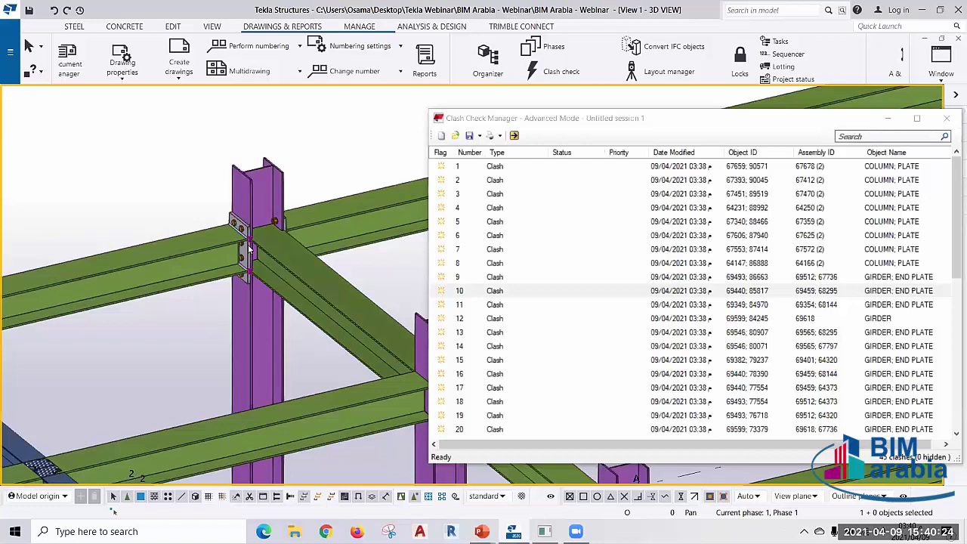
pyautogui.scroll(-3, 249, 236)
pyautogui.rightClick(486, 297)
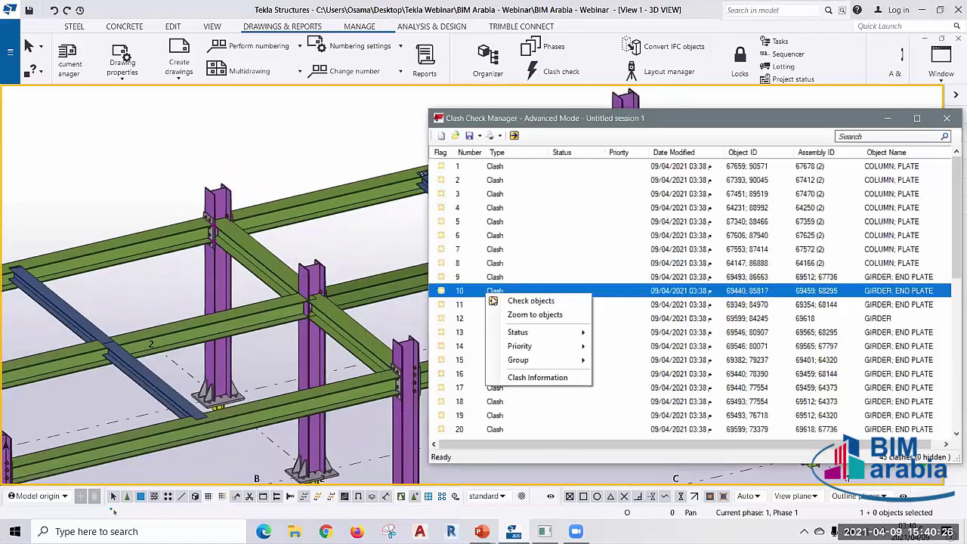
pyautogui.click(230, 318)
pyautogui.scroll(-5, 196, 304)
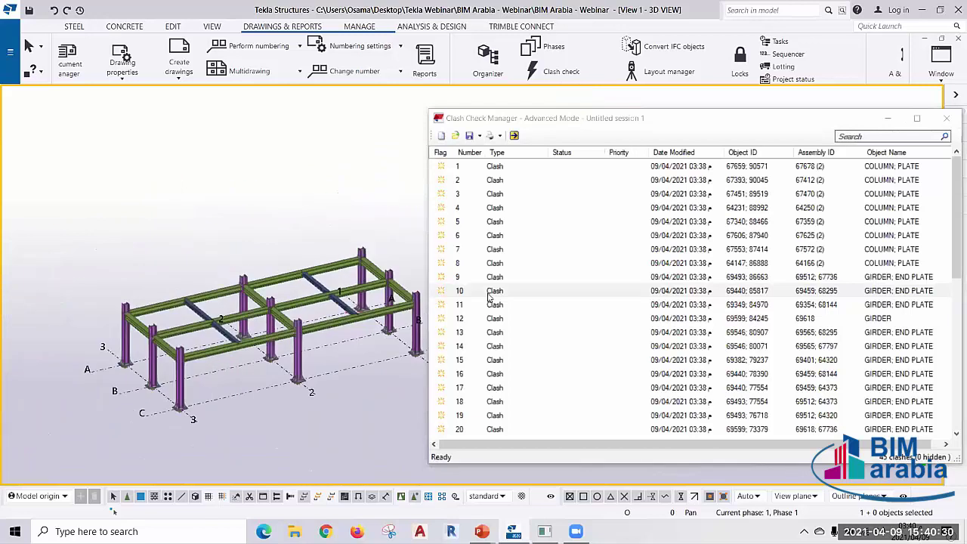
pyautogui.click(493, 291)
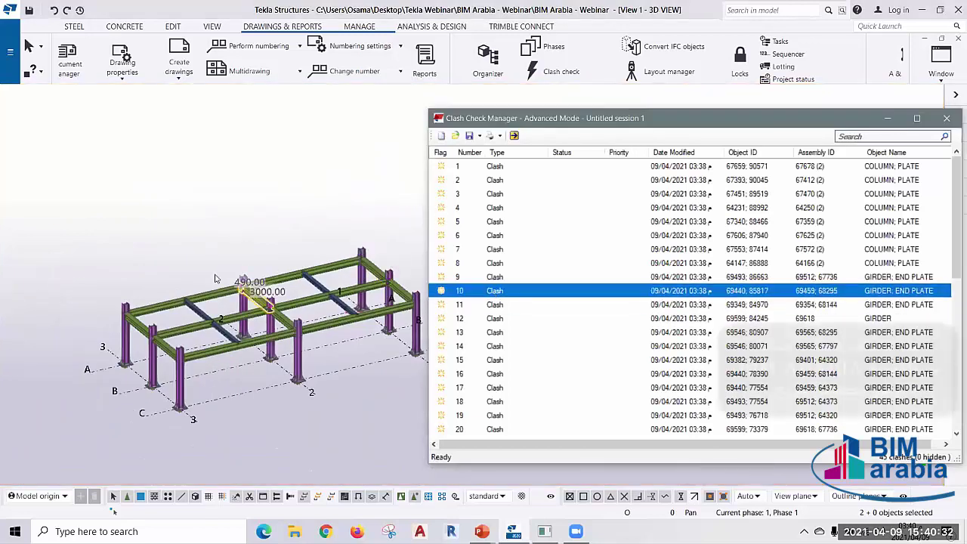
# - Zoom in close on clash 10's girder end plate and pan to center the clash box
pyautogui.scroll(2, 216, 278)
pyautogui.scroll(2, 215, 278)
pyautogui.scroll(4, 216, 278)
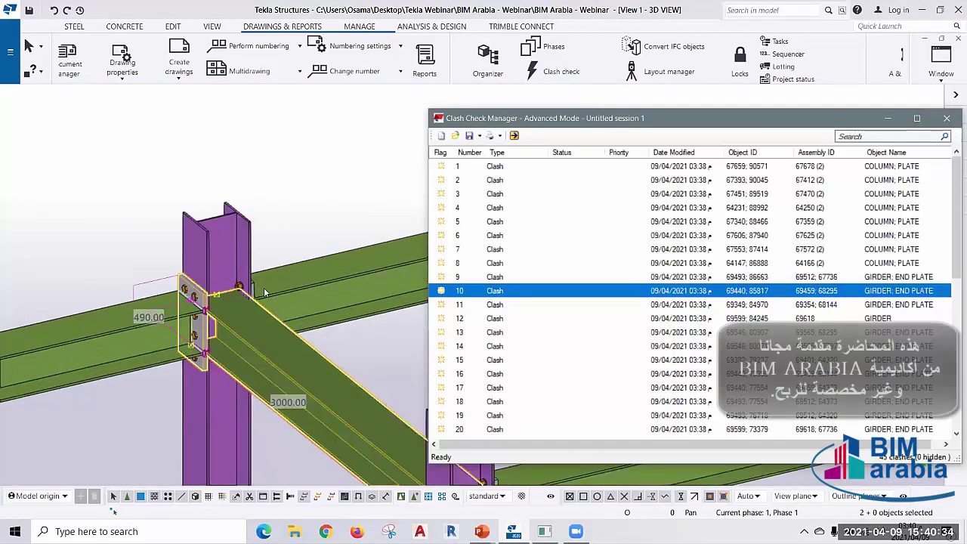
pyautogui.scroll(2, 264, 290)
pyautogui.scroll(2, 249, 260)
pyautogui.scroll(2, 248, 258)
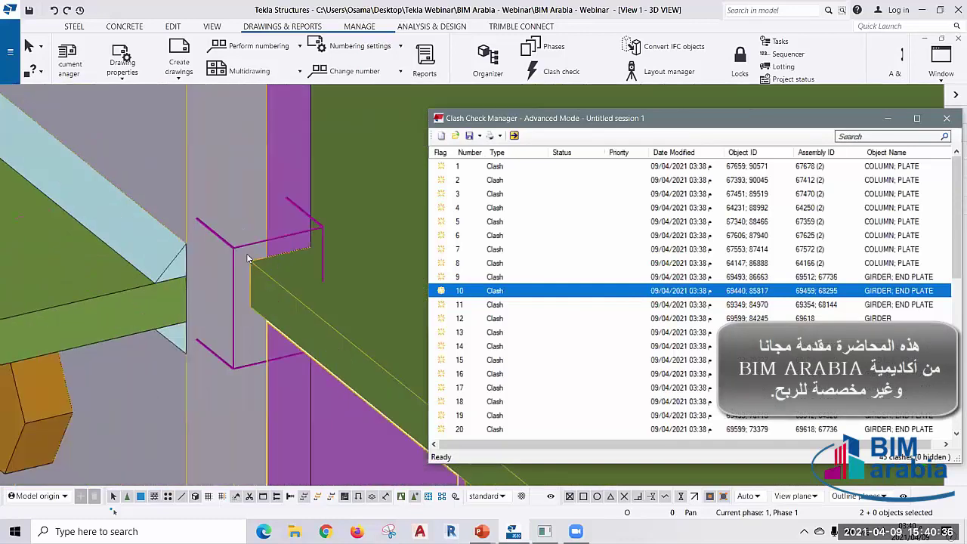
pyautogui.moveTo(248, 258); pyautogui.dragTo(186, 291, button='middle')
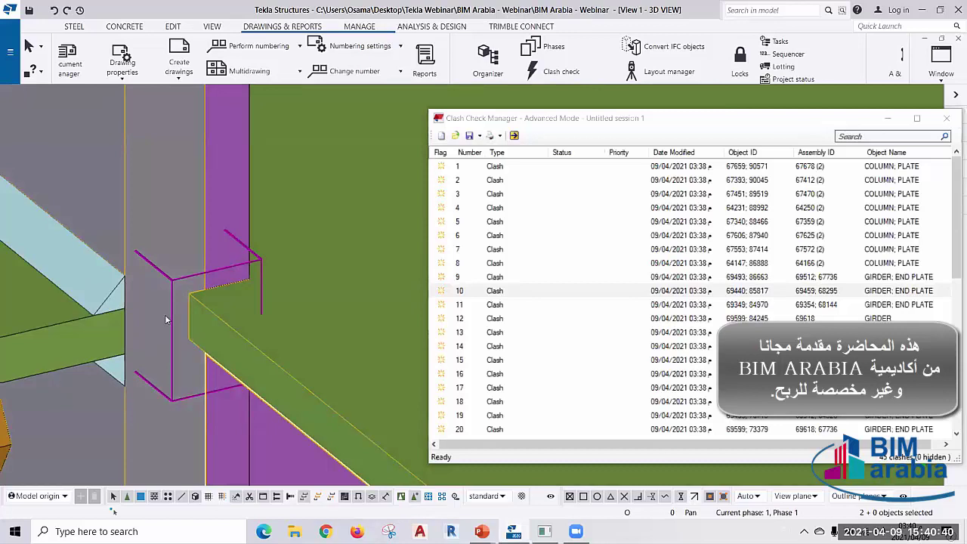
pyautogui.scroll(-3, 165, 315)
pyautogui.scroll(2, 213, 263)
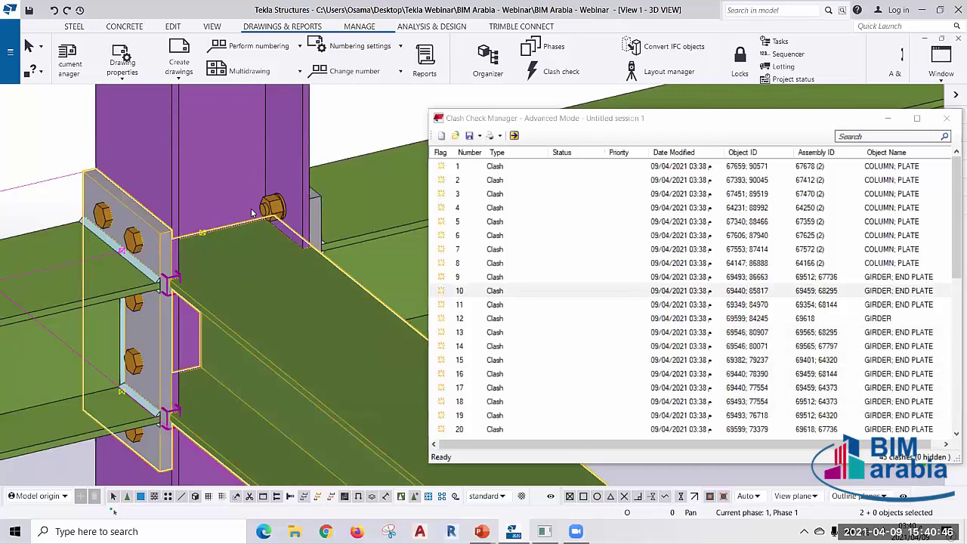
# - Step down the clash list from clash 11 to clash 18
pyautogui.click(512, 304)
pyautogui.click(508, 346)
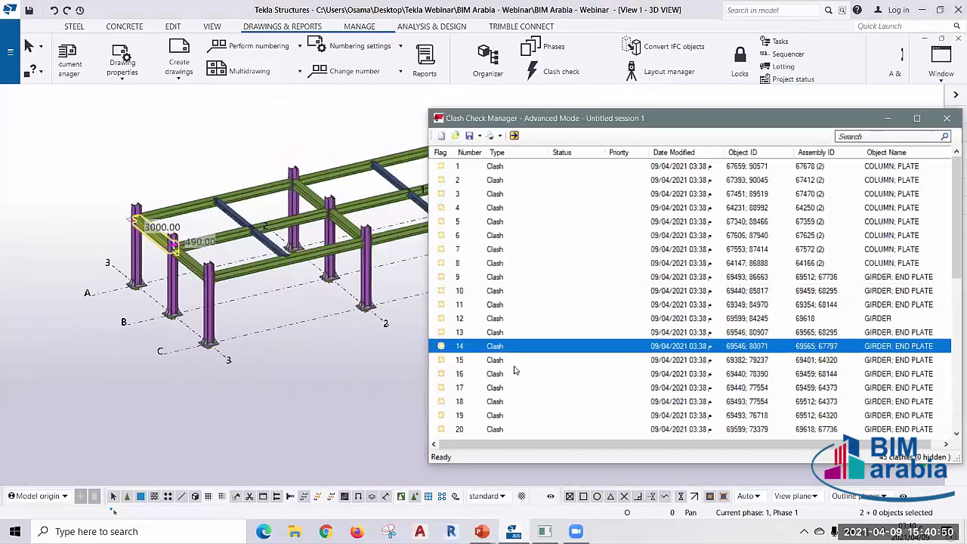
pyautogui.click(514, 373)
pyautogui.click(515, 388)
pyautogui.click(518, 402)
# - Review clashes 19, 30 through 35, 44, 13 and back to clash 1
pyautogui.click(515, 414)
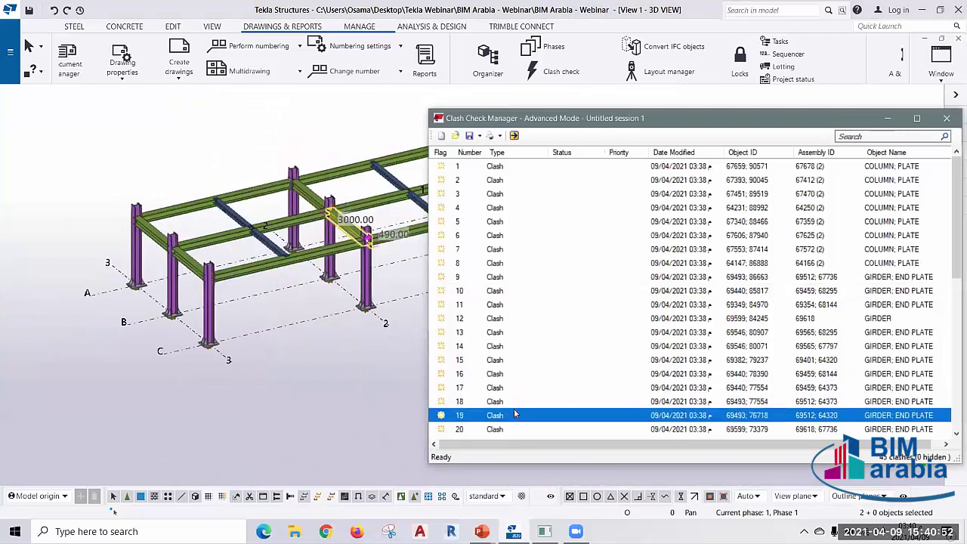
pyautogui.scroll(-3, 505, 362)
pyautogui.scroll(-3, 522, 325)
pyautogui.click(528, 318)
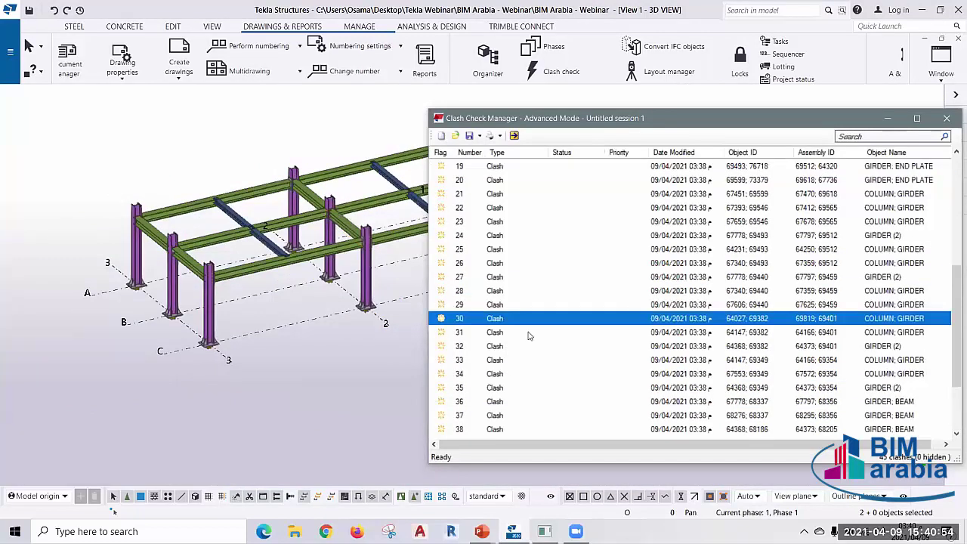
pyautogui.click(527, 332)
pyautogui.click(527, 346)
pyautogui.click(527, 360)
pyautogui.press('Down')
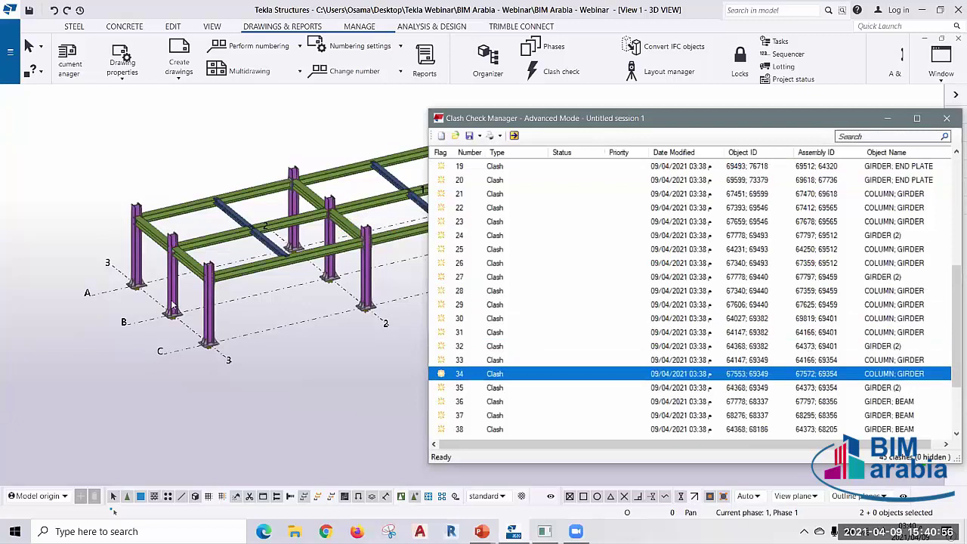
pyautogui.click(468, 388)
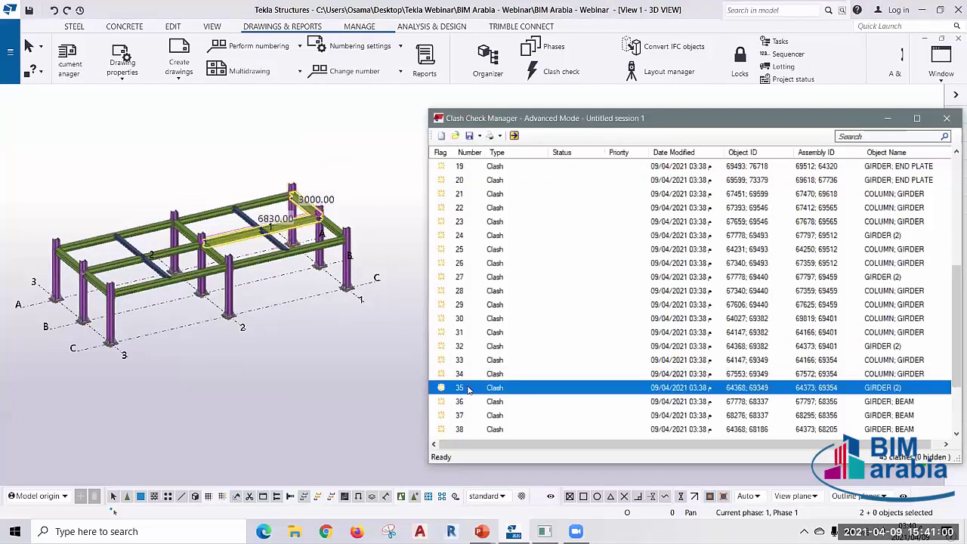
pyautogui.press('Down')
pyautogui.press('Down')
pyautogui.press('Down')
pyautogui.press('Down')
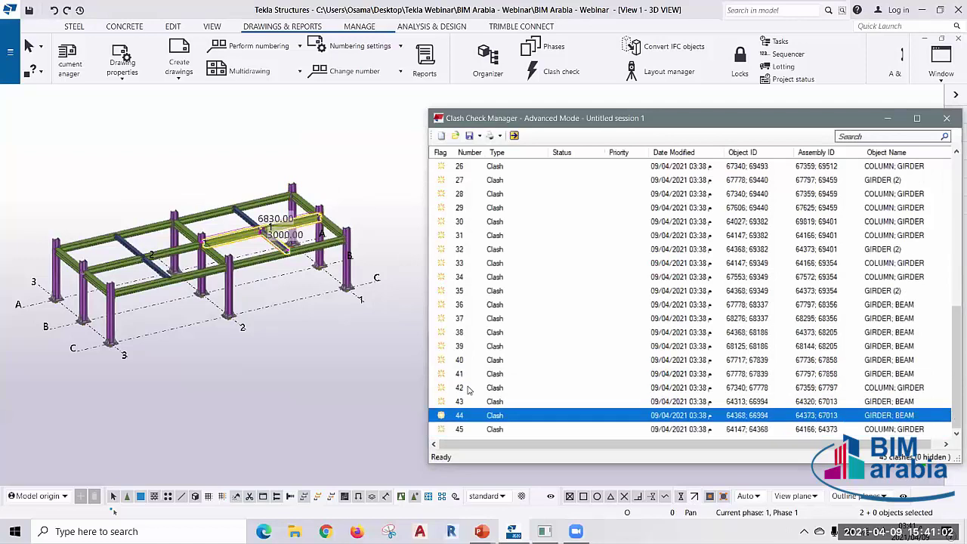
pyautogui.press('Up')
pyautogui.press('Up')
pyautogui.press('Up')
pyautogui.press('Up')
pyautogui.press('Up')
pyautogui.press('Up')
pyautogui.press('Up')
pyautogui.press('Up')
pyautogui.press('Up')
pyautogui.press('Up')
pyautogui.press('Up')
pyautogui.press('Up')
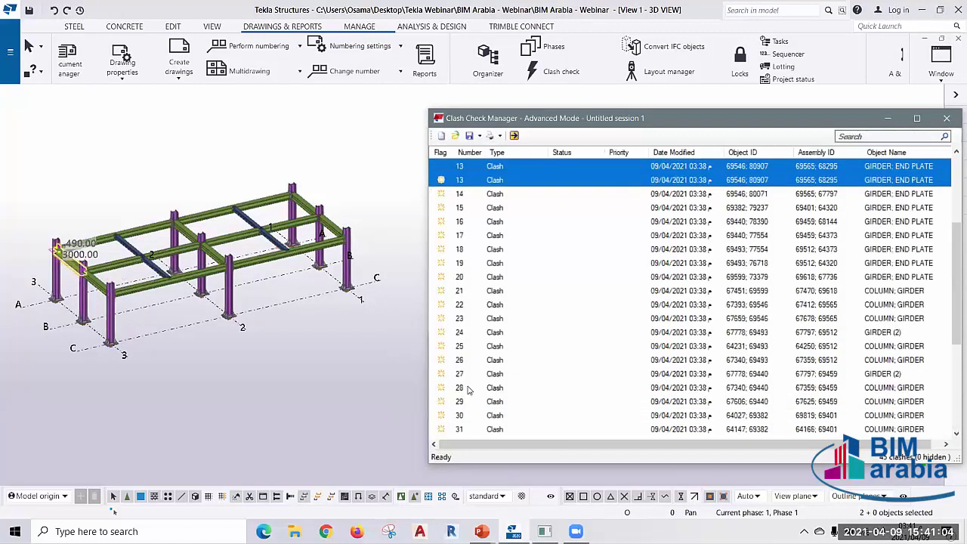
pyautogui.press('Up')
pyautogui.press('Up')
pyautogui.press('Up')
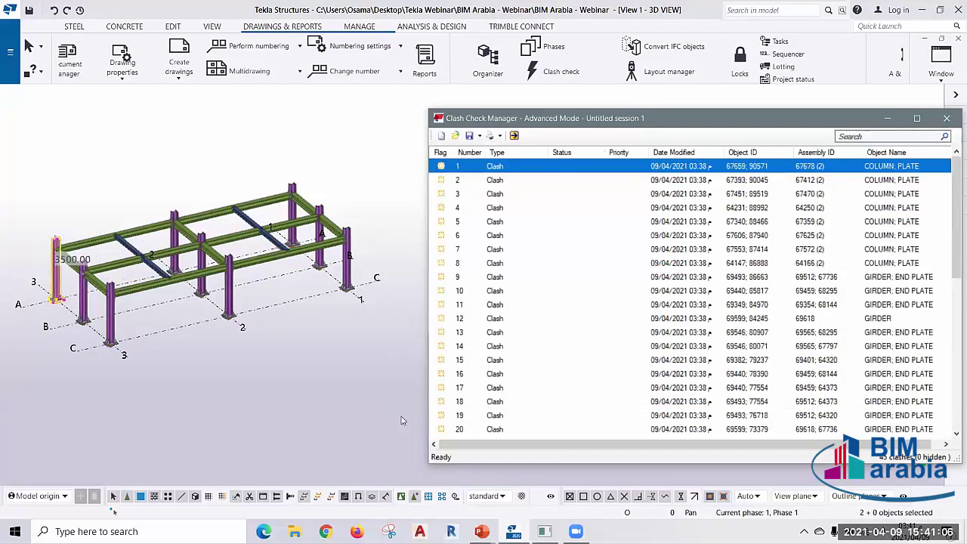
# - Zoom in on clash 1's column base plate, zoom back out, and open the Views list
pyautogui.click(137, 322)
pyautogui.scroll(3, 137, 322)
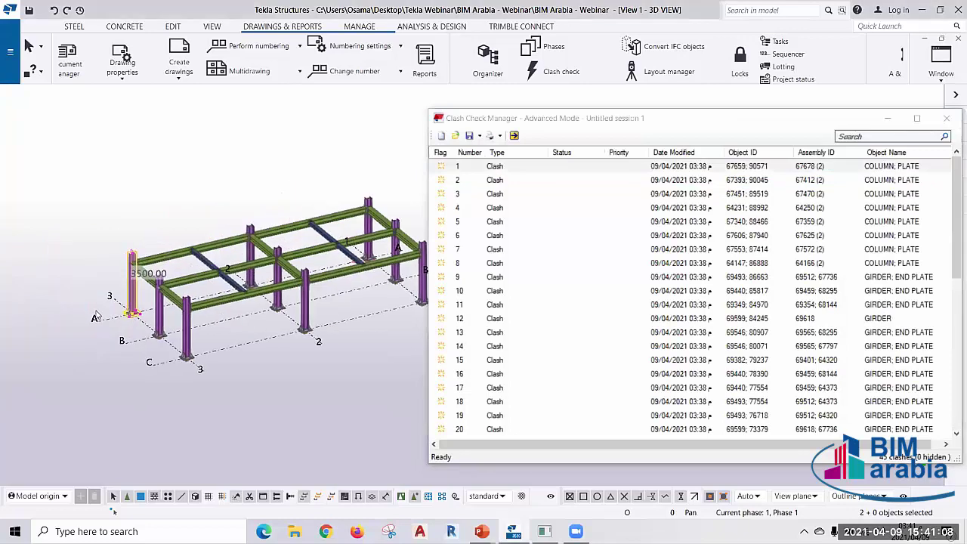
pyautogui.scroll(3, 294, 473)
pyautogui.scroll(2, 227, 392)
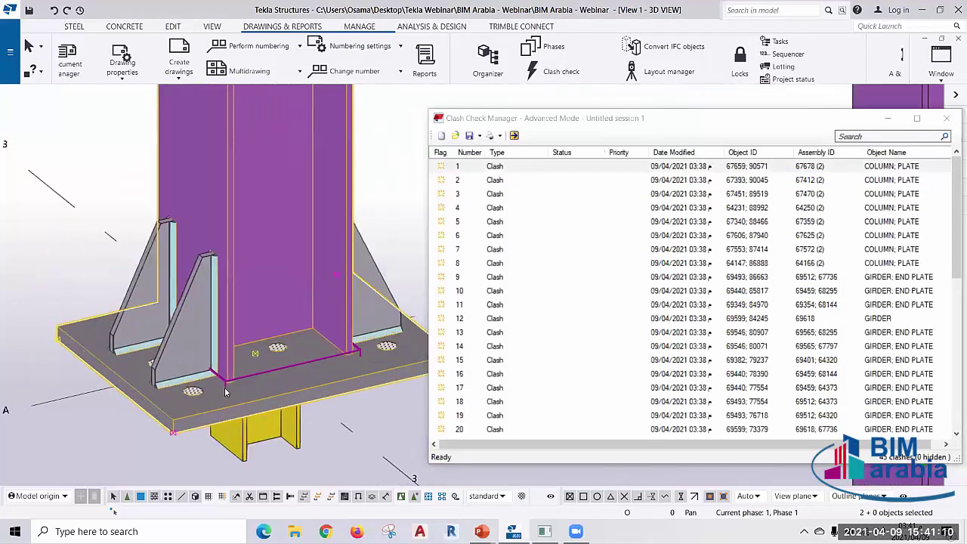
pyautogui.scroll(2, 200, 395)
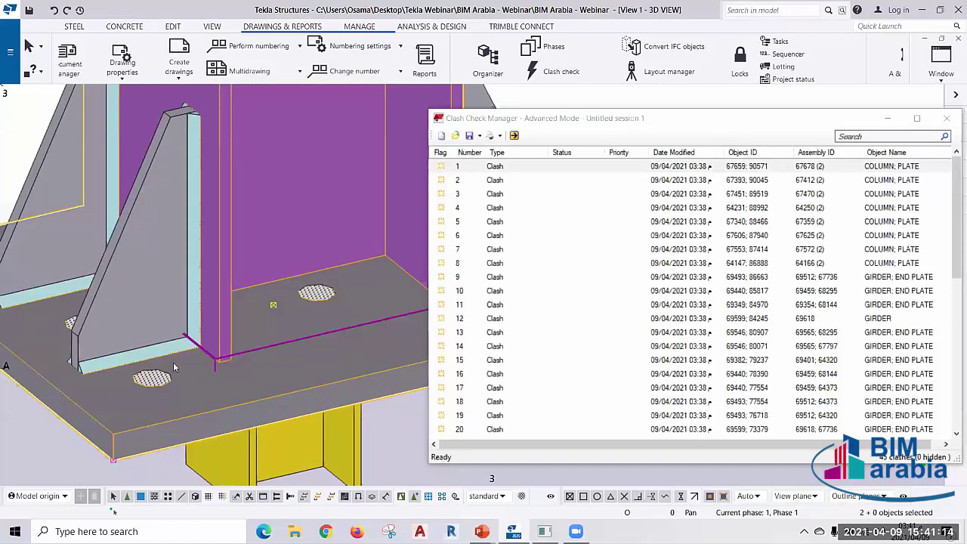
pyautogui.scroll(-2, 218, 351)
pyautogui.scroll(-2, 218, 351)
pyautogui.scroll(-2, 222, 250)
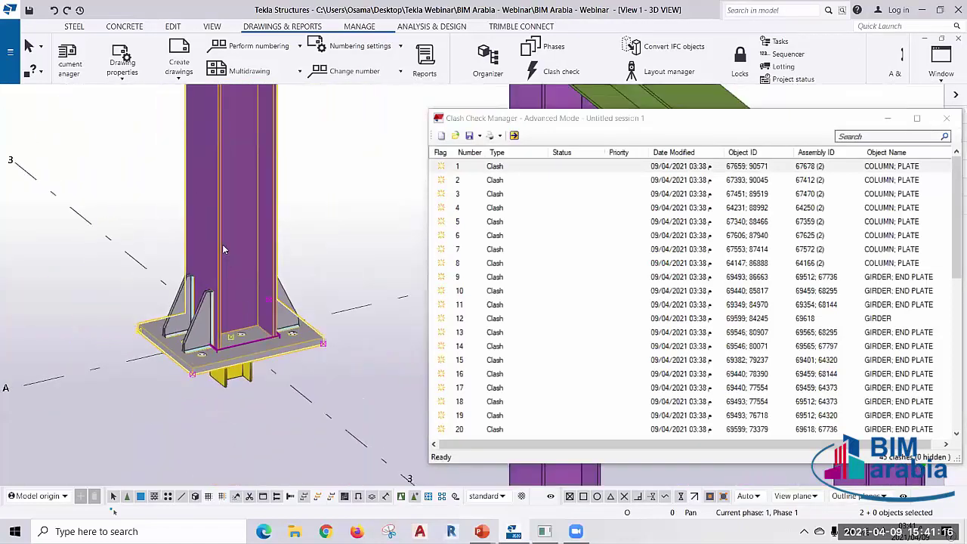
pyautogui.scroll(-3, 227, 283)
pyautogui.scroll(-2, 224, 295)
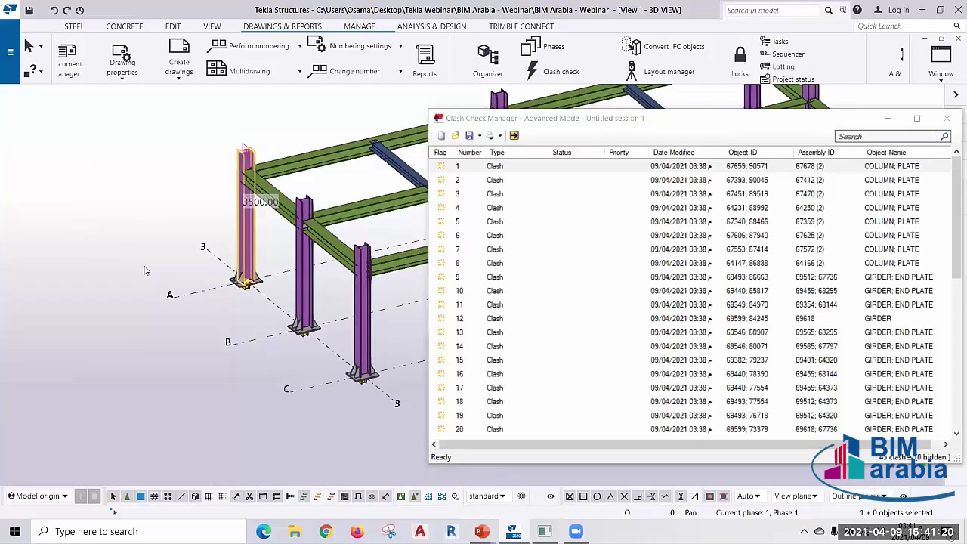
pyautogui.hotkey('ctrl', 'i')
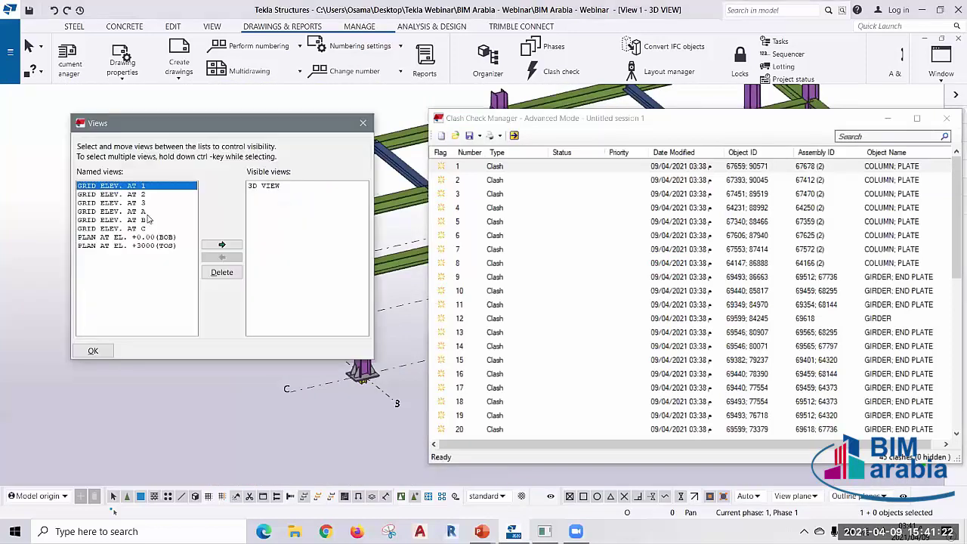
# - Open the GRID ELEV. AT A view and zoom in on the grid-3 column base
pyautogui.doubleClick(147, 213)
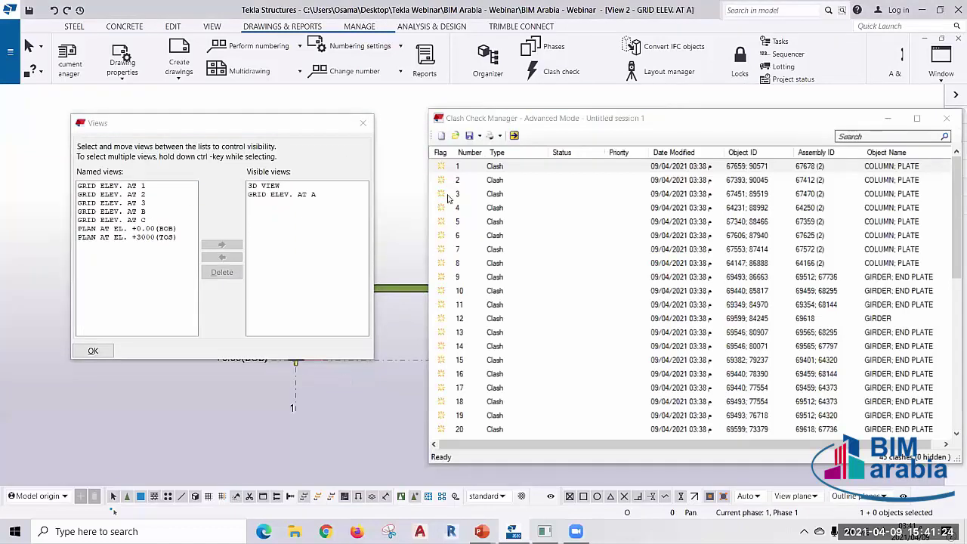
pyautogui.doubleClick(476, 169)
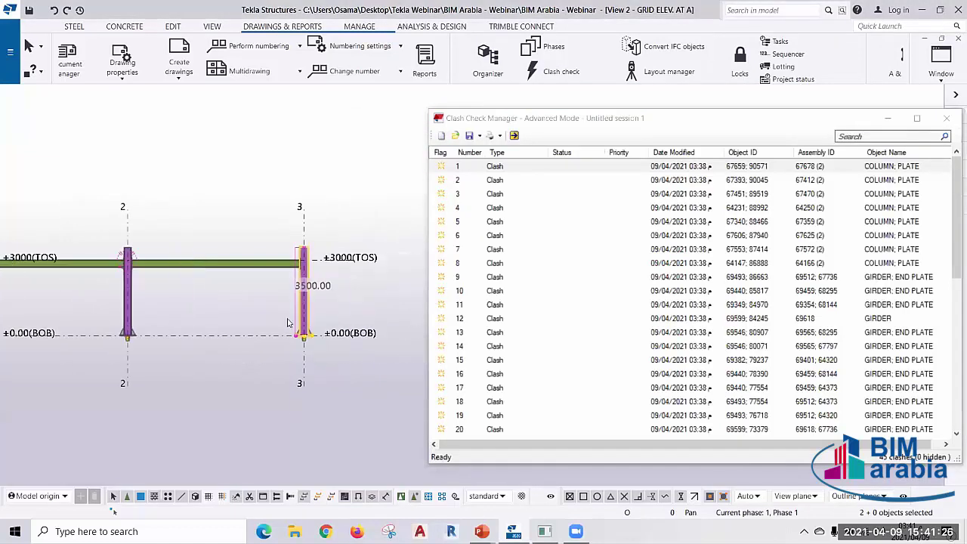
pyautogui.scroll(3, 289, 325)
pyautogui.scroll(2, 302, 332)
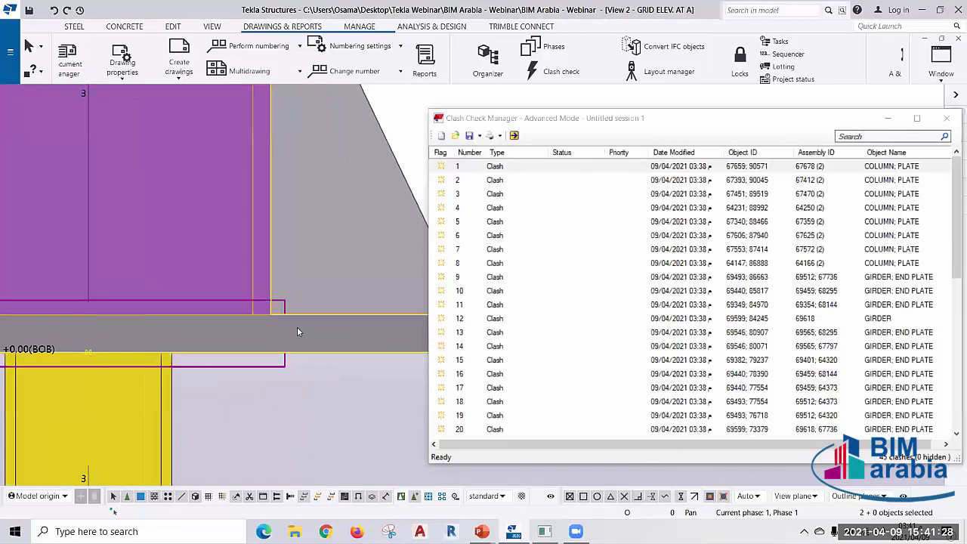
pyautogui.scroll(2, 297, 329)
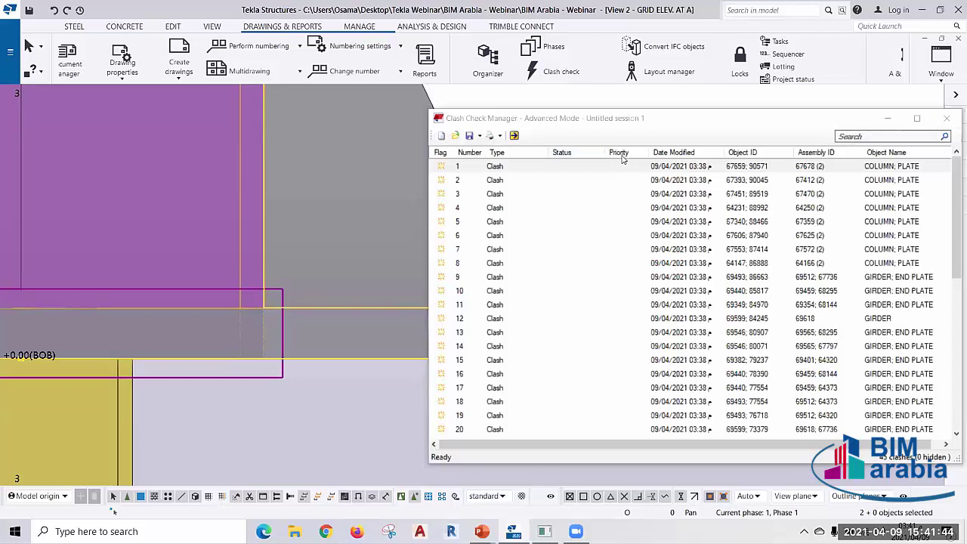
# - Select clash 1 and look through its status and priority options without changing them
pyautogui.click(574, 166)
pyautogui.rightClick(575, 166)
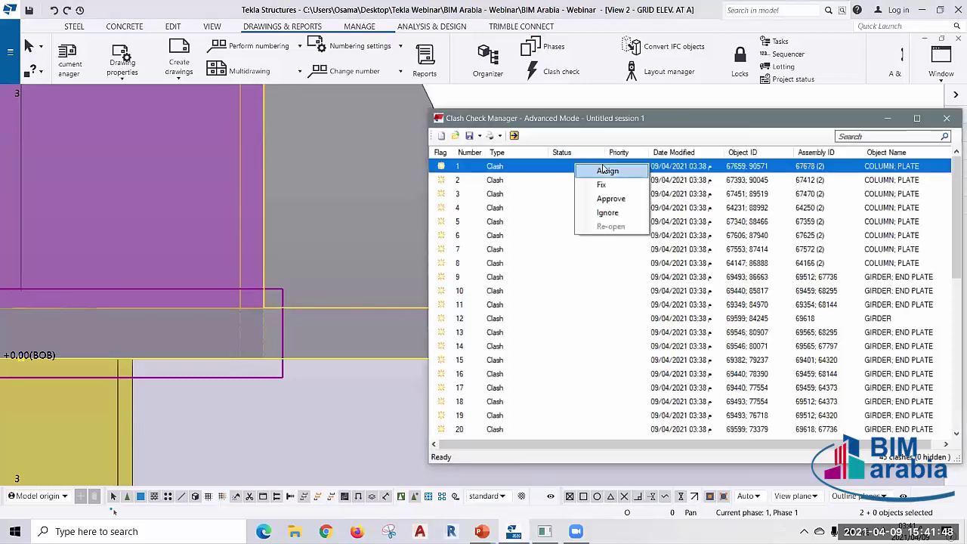
pyautogui.rightClick(565, 167)
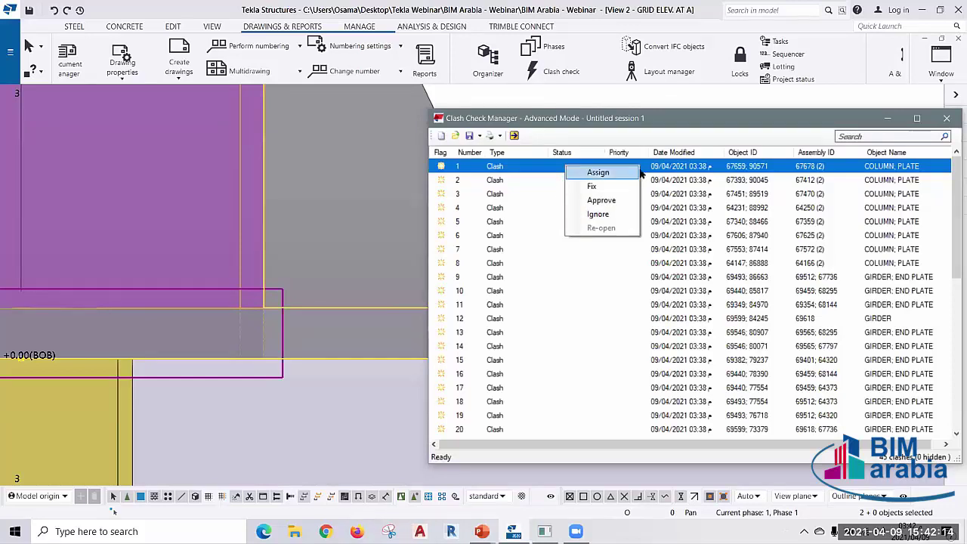
pyautogui.click(616, 172)
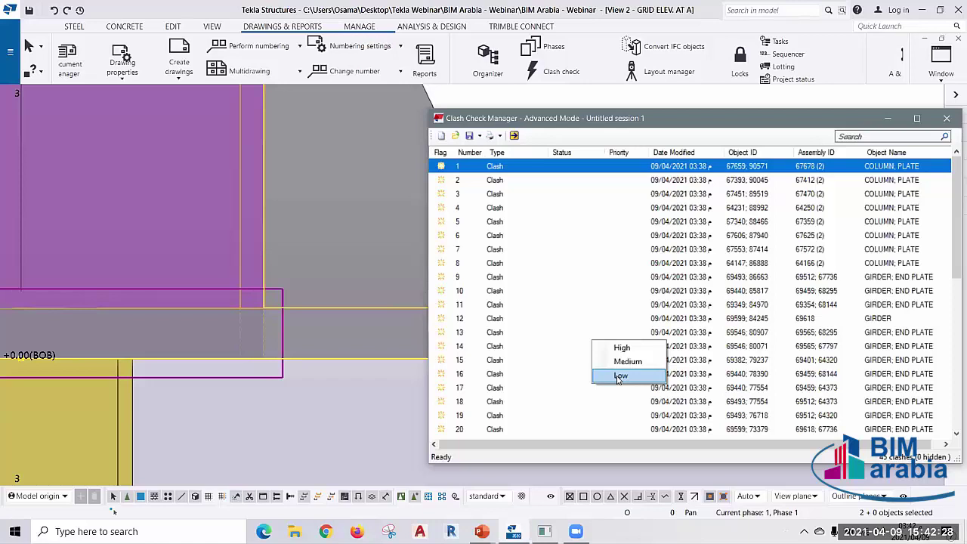
pyautogui.click(314, 458)
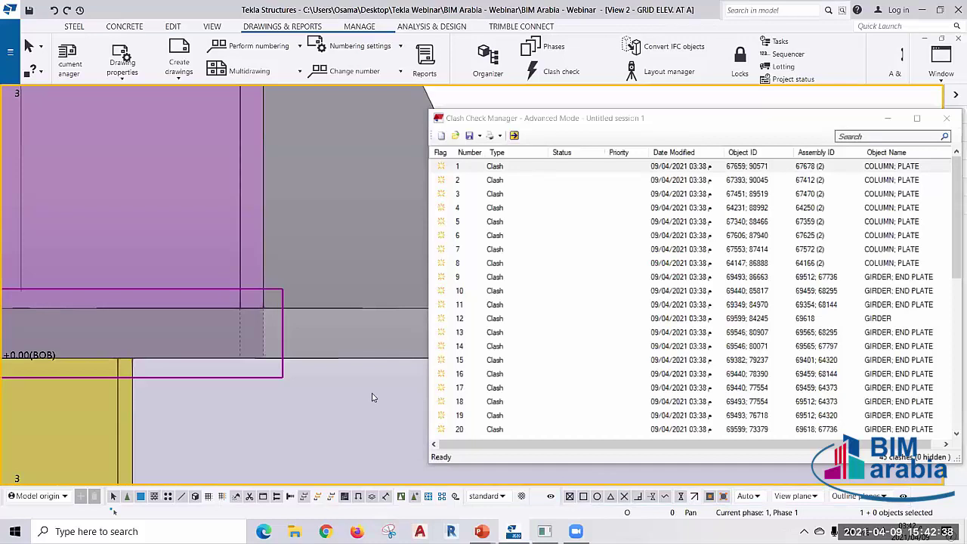
pyautogui.scroll(-5, 321, 382)
pyautogui.scroll(3, 236, 377)
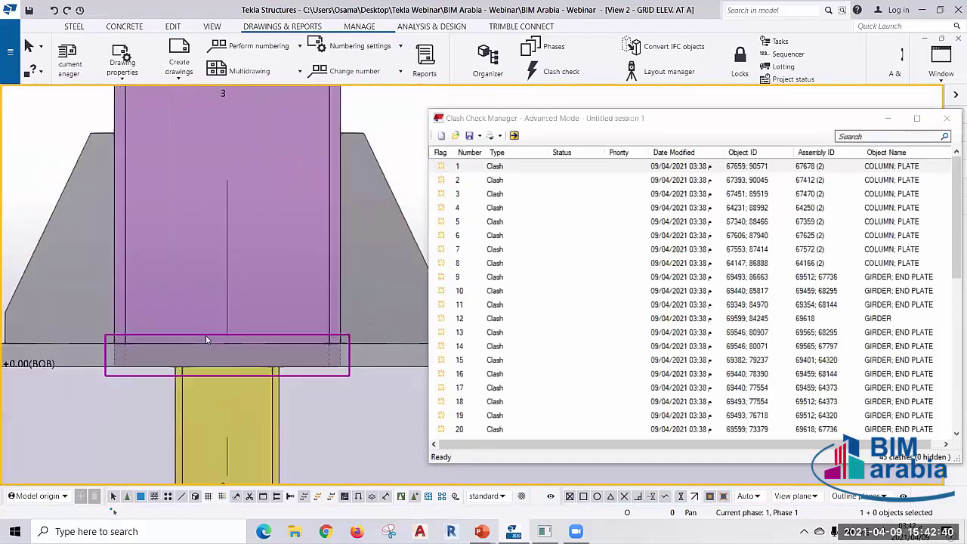
pyautogui.rightClick(570, 171)
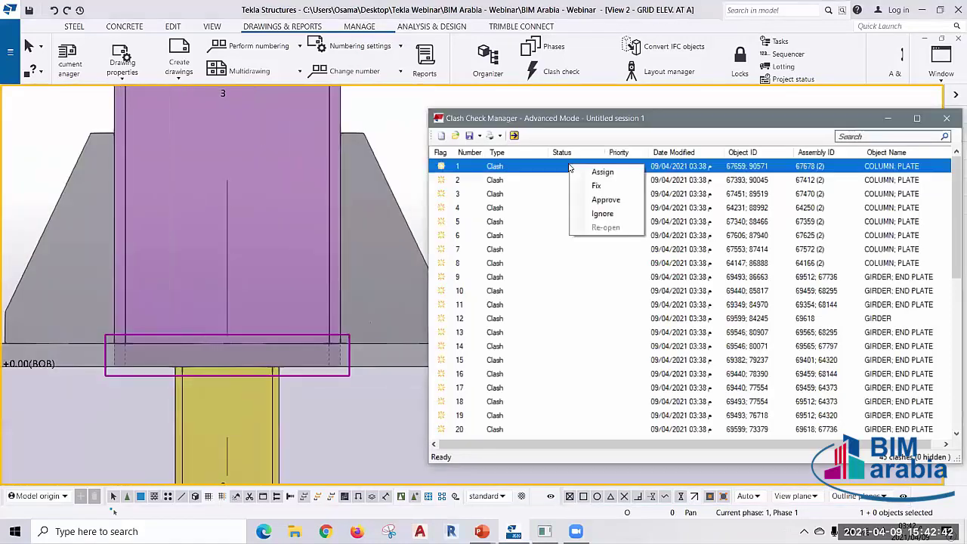
pyautogui.click(636, 173)
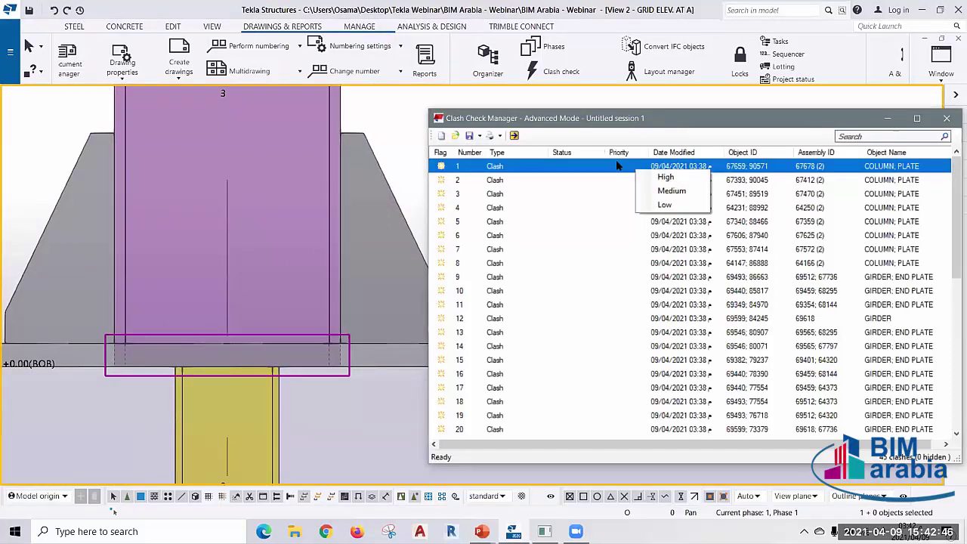
pyautogui.click(368, 133)
pyautogui.moveTo(293, 275); pyautogui.dragTo(275, 274, button='middle')
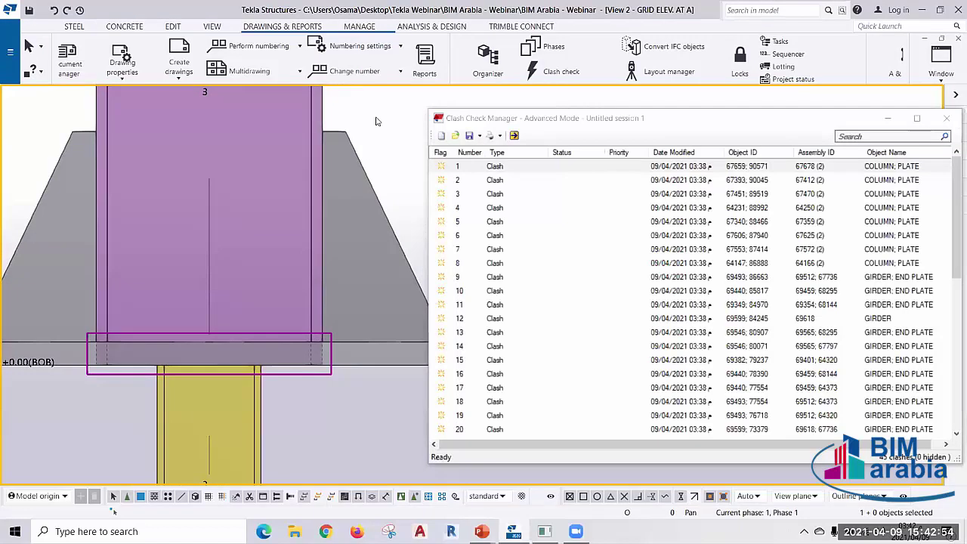
# - Line-cut the column along the base plate top to remove the overlap, then reselect clash 1
pyautogui.click(212, 27)
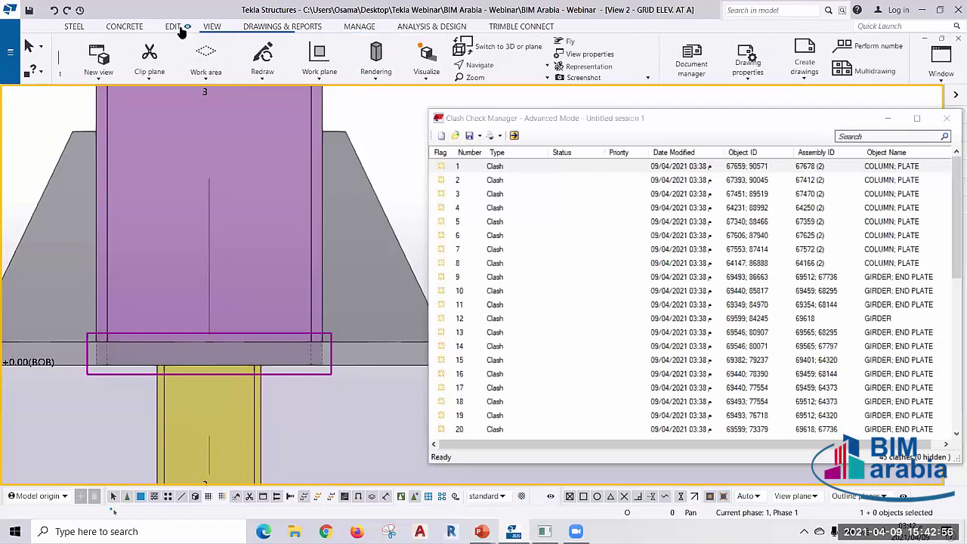
pyautogui.click(173, 26)
pyautogui.click(96, 66)
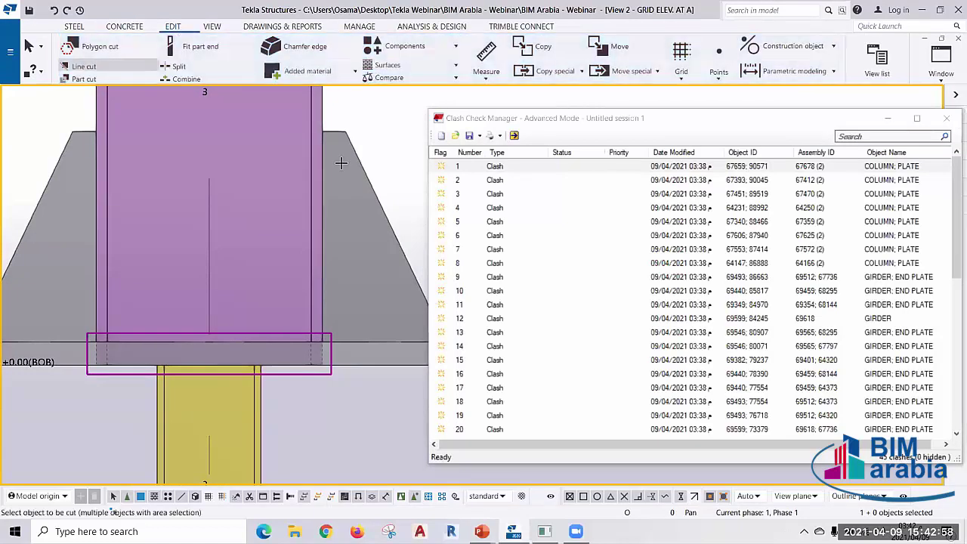
pyautogui.scroll(1, 335, 296)
pyautogui.scroll(2, 313, 370)
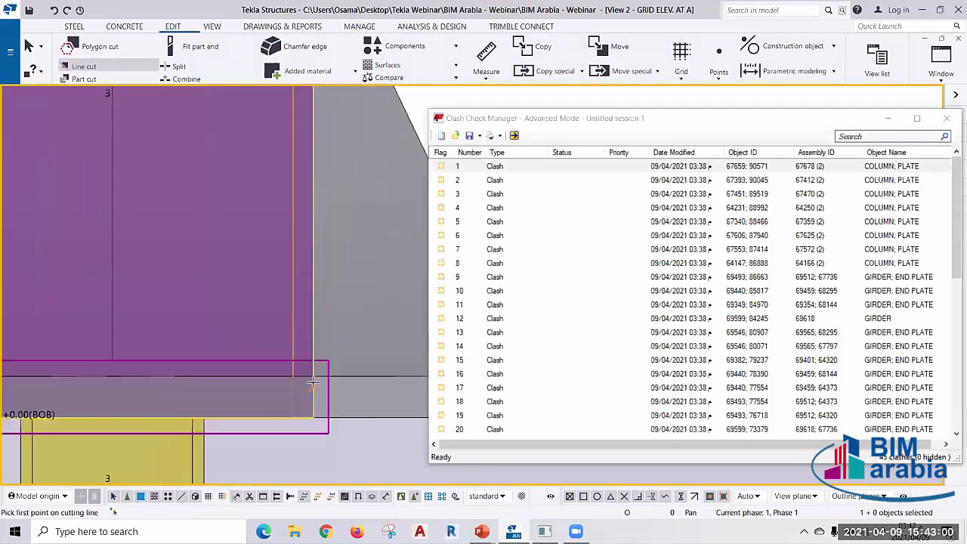
pyautogui.click(307, 373)
pyautogui.click(83, 376)
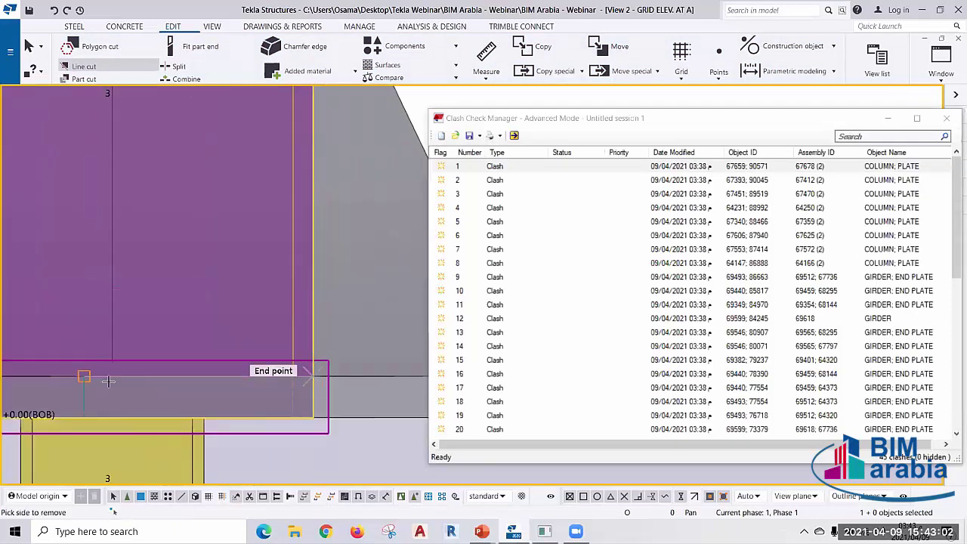
pyautogui.scroll(-4, 195, 210)
pyautogui.rightClick(195, 209)
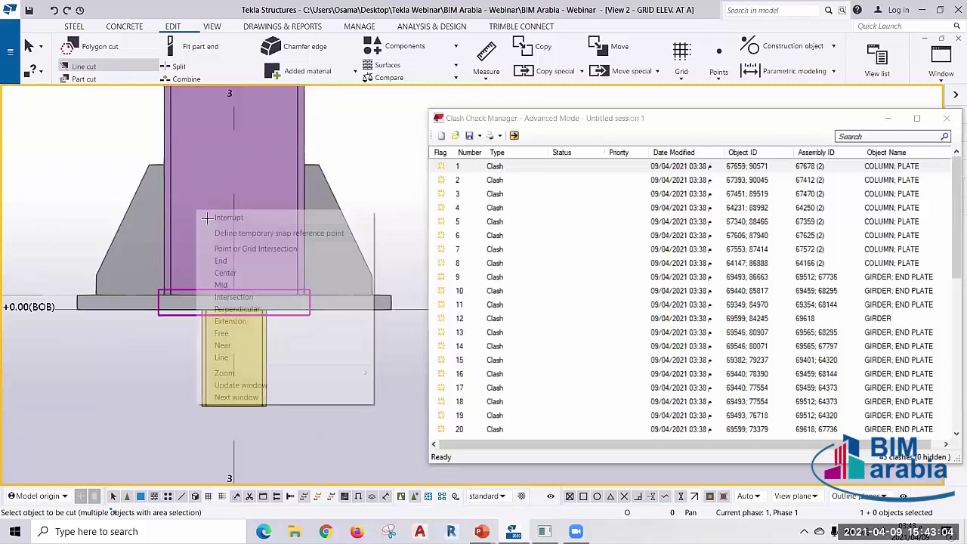
pyautogui.click(227, 215)
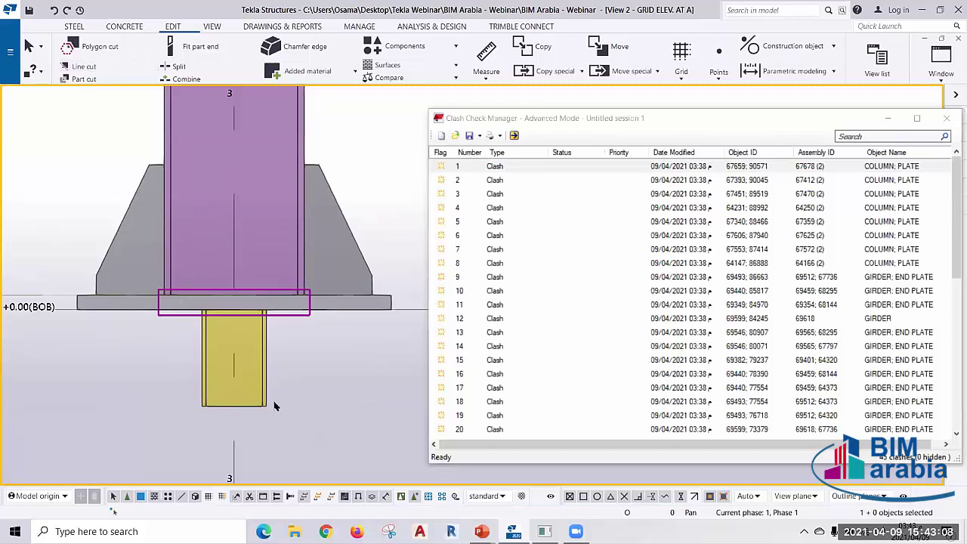
pyautogui.click(494, 171)
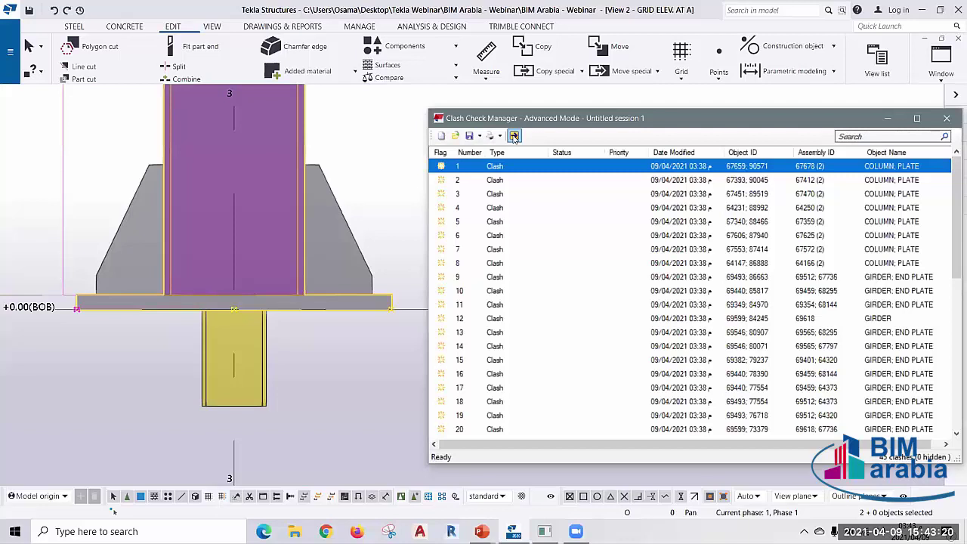
# - Recheck clash 1 to confirm no collision remains and flag it as Fixed
pyautogui.click(514, 136)
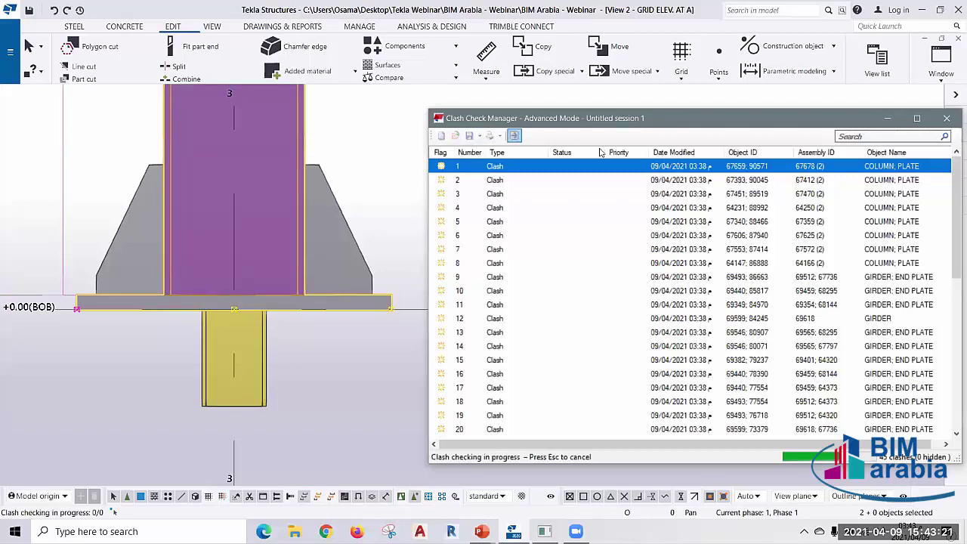
pyautogui.click(441, 166)
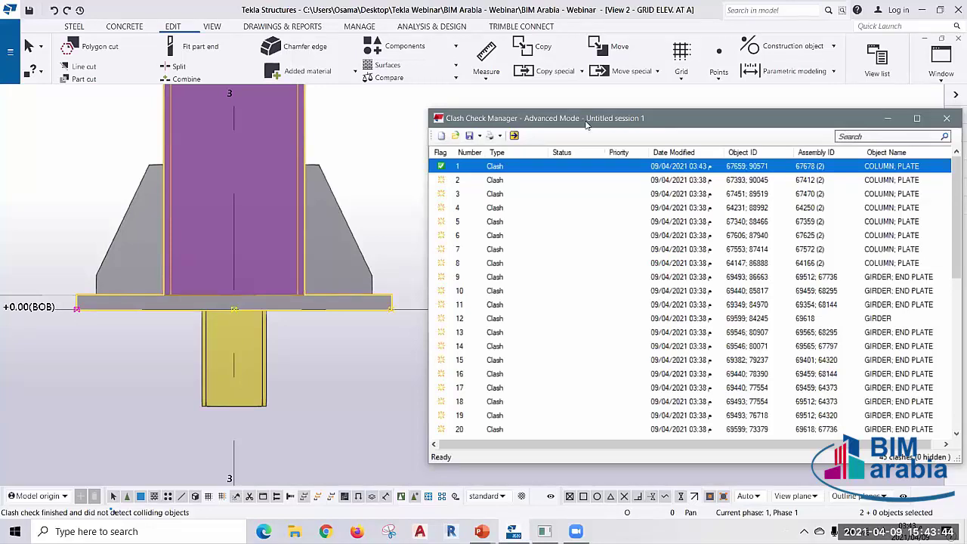
pyautogui.moveTo(586, 124); pyautogui.dragTo(564, 129)
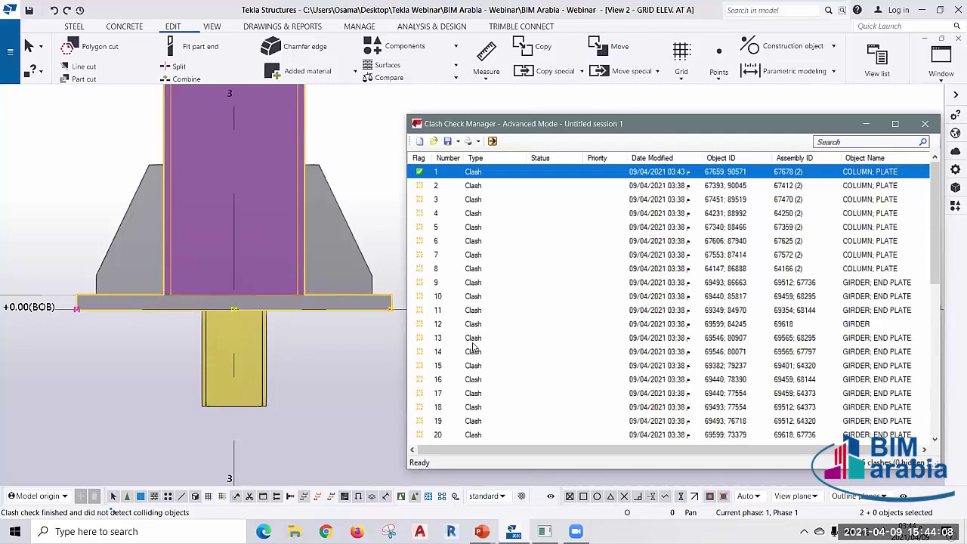
pyautogui.click(509, 78)
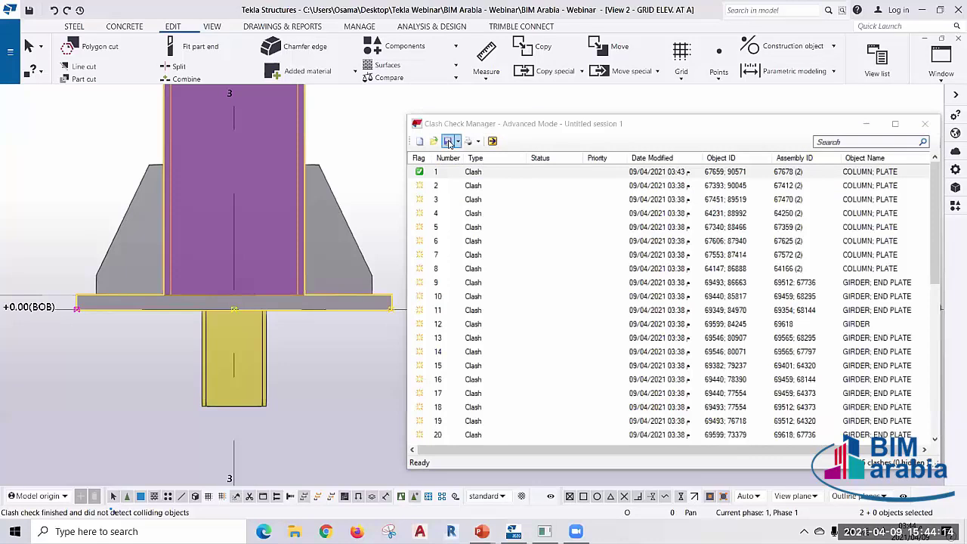
# - Save the clash session under the file name 'CLASH 1', replacing a mistyped name first
pyautogui.click(449, 143)
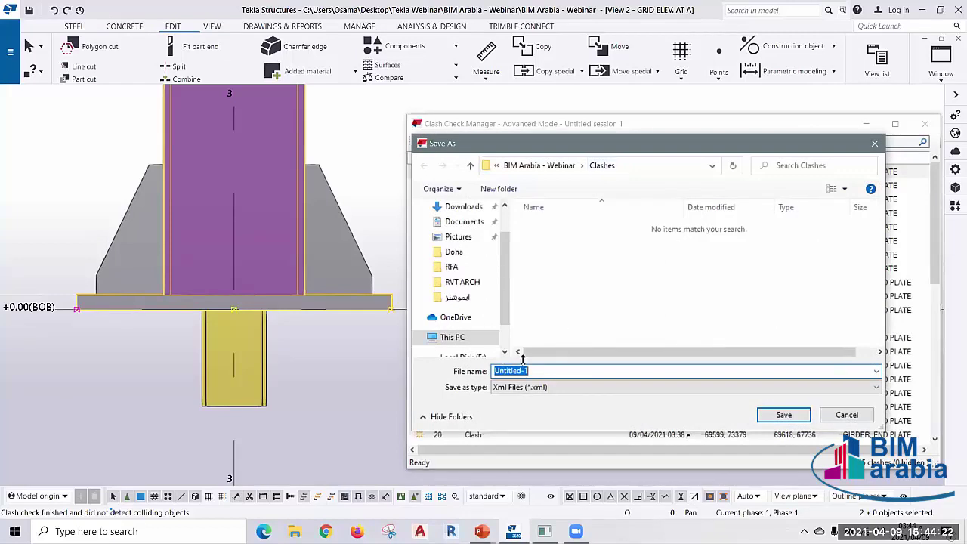
pyautogui.write('ؤمشسا')
pyautogui.press('BackSpace')
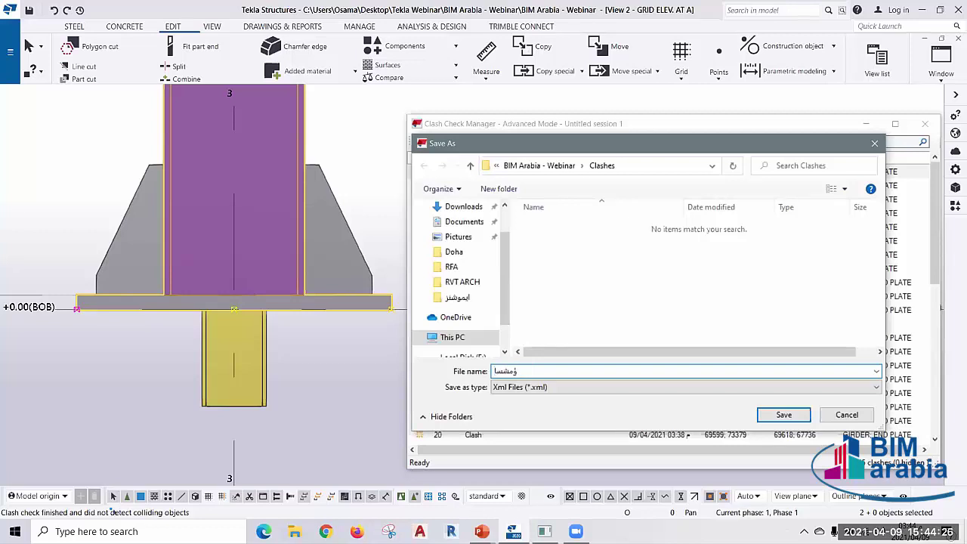
pyautogui.hotkey('ctrl', 'a')
pyautogui.write('CLASH 1')
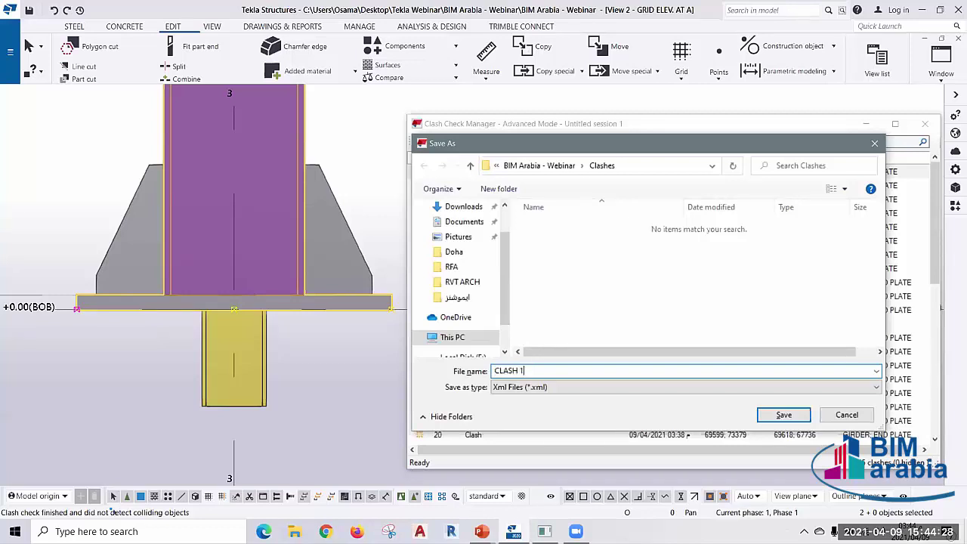
pyautogui.click(784, 415)
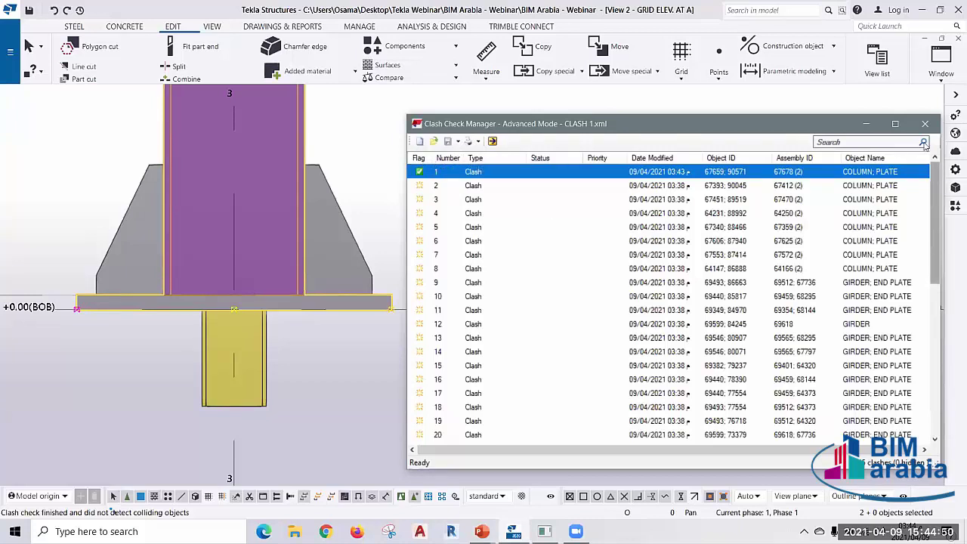
# - Zoom out and switch to View 1 - 3D VIEW to show the whole frame
pyautogui.scroll(-5, 446, 344)
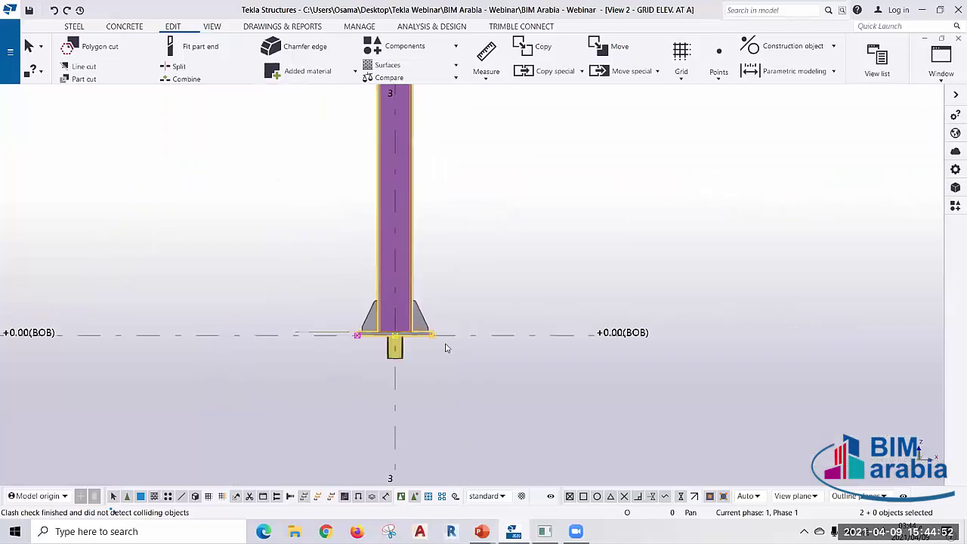
pyautogui.scroll(-3, 446, 348)
pyautogui.hotkey('ctrl', 'Tab')
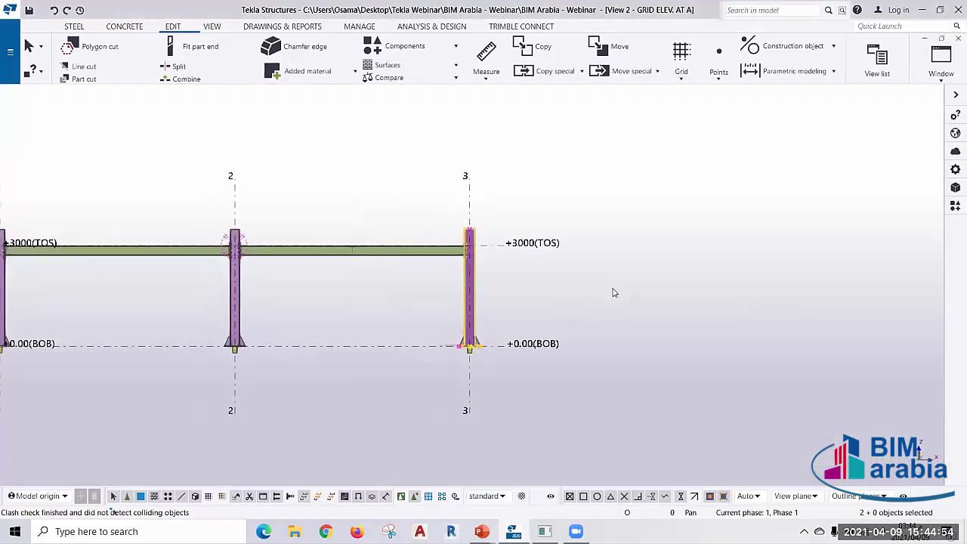
pyautogui.scroll(-3, 597, 365)
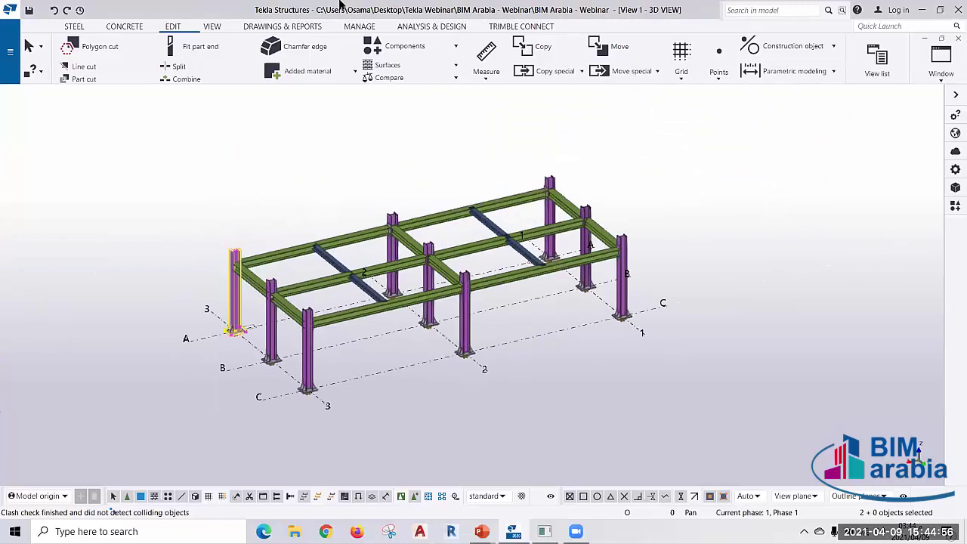
# - Reopen Clash Check Manager from the Manage tab
pyautogui.click(321, 29)
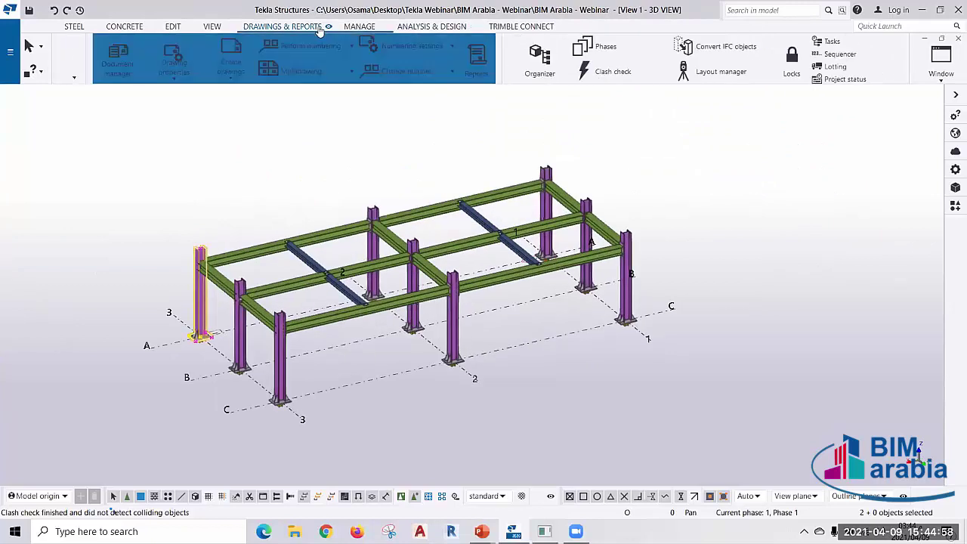
pyautogui.click(359, 27)
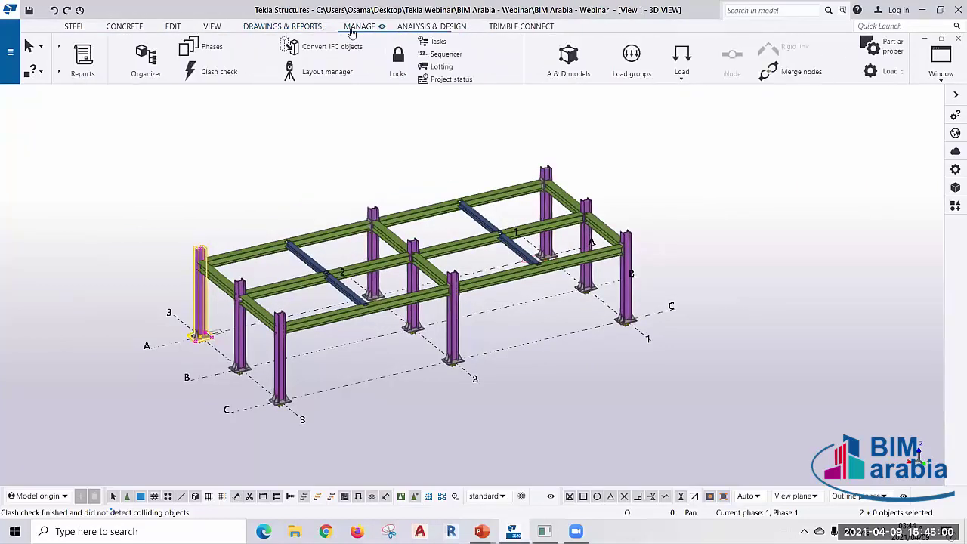
pyautogui.click(168, 73)
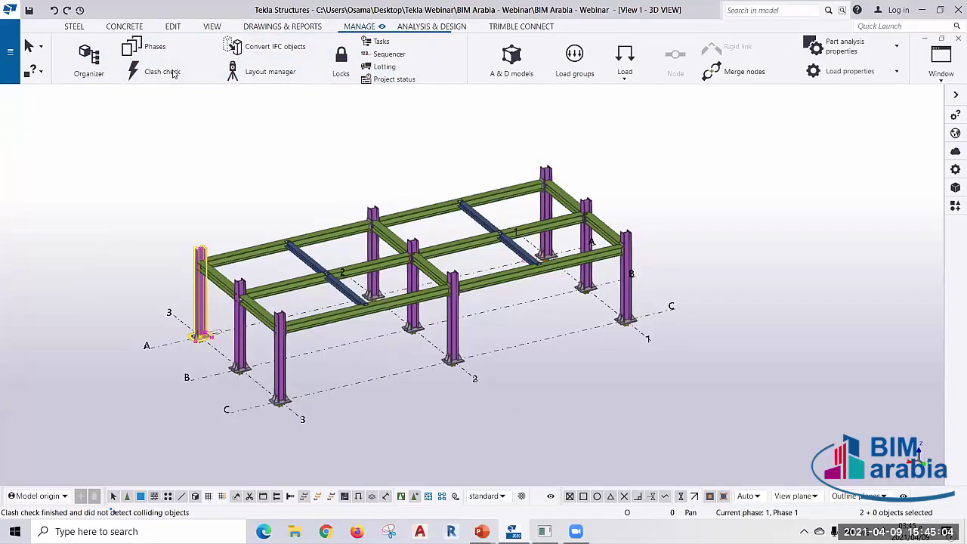
pyautogui.click(163, 75)
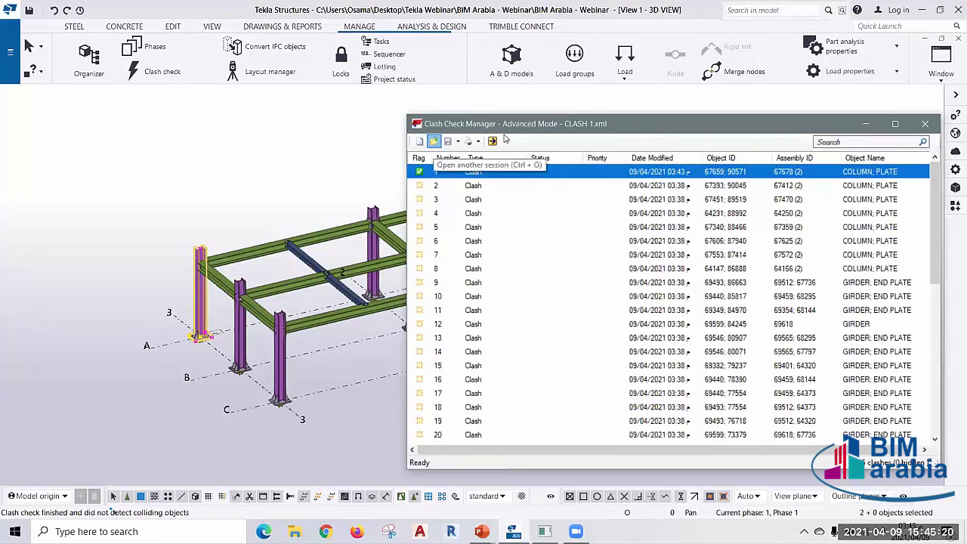
# - Open the saved CLASH 1 session file from the Clashes folder
pyautogui.hotkey('ctrl', 'o')
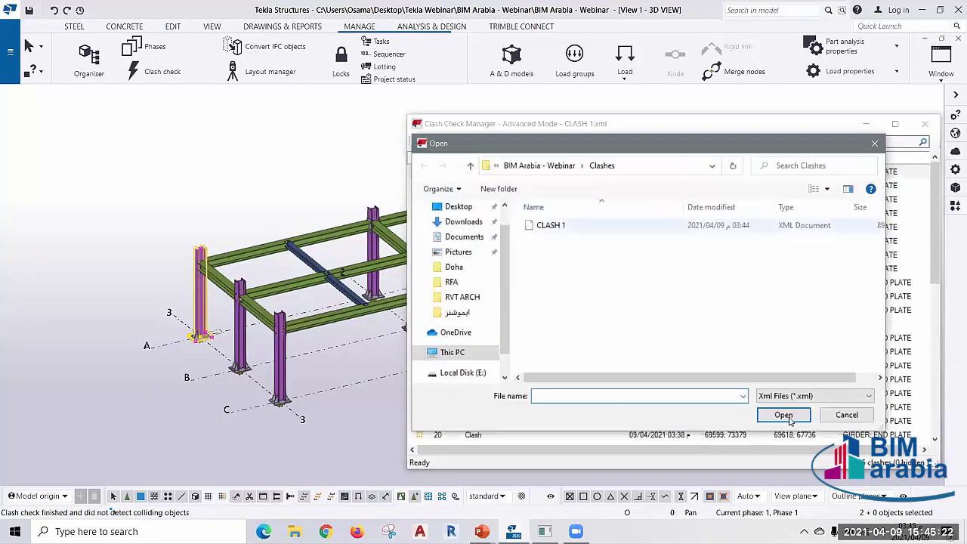
pyautogui.doubleClick(551, 225)
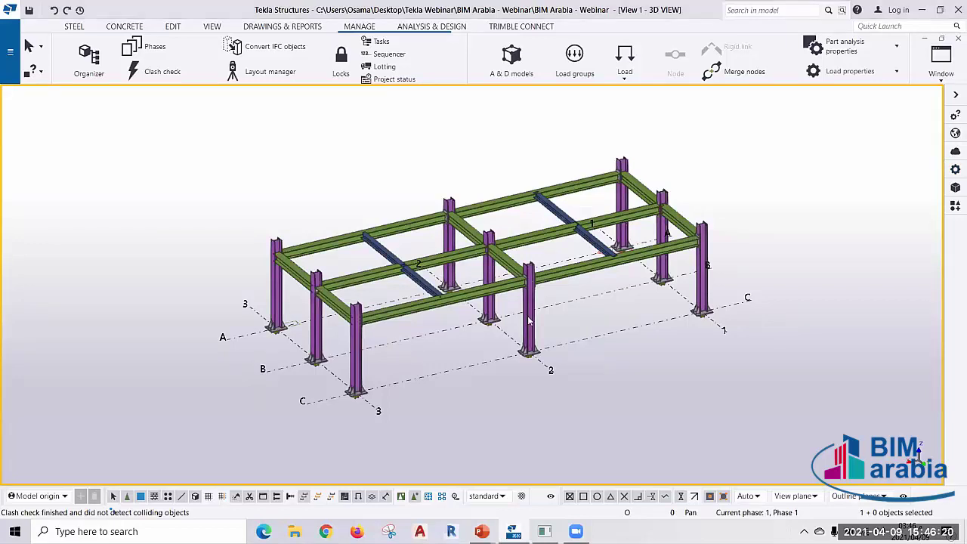
# - Bring the PowerPoint slide show with the Clash Check slide back in front of Tekla
pyautogui.hotkey('alt', 'Tab')
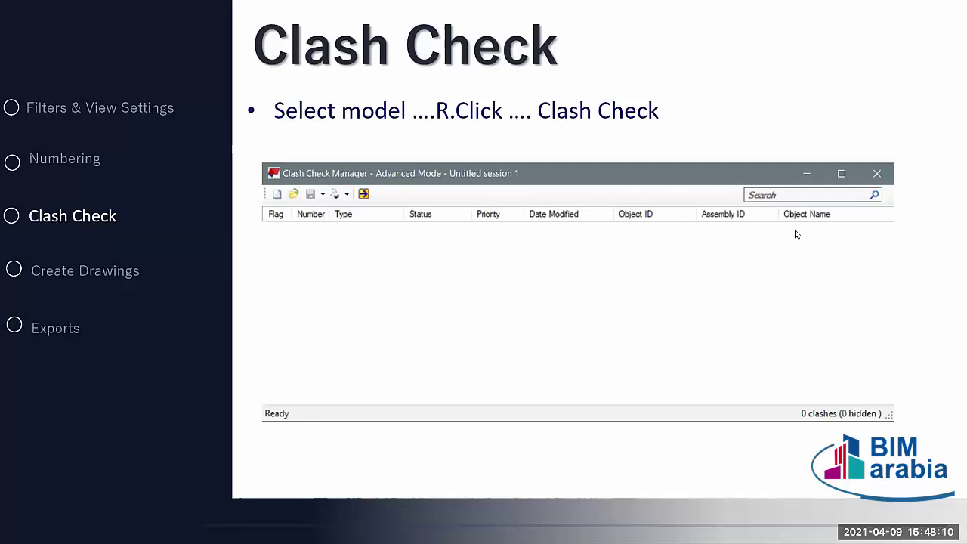
# - Advance the slide show to the Create Drawings section slide
pyautogui.click(470, 465)
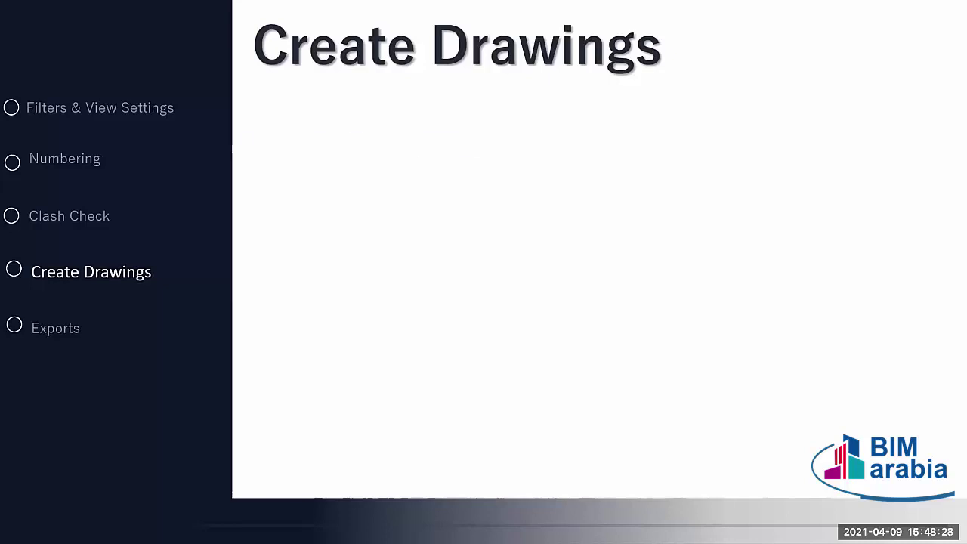
# - Animate in the 'Create GA Drawings' bullet, then 'Create Assembly Drawings'
pyautogui.press('Right')
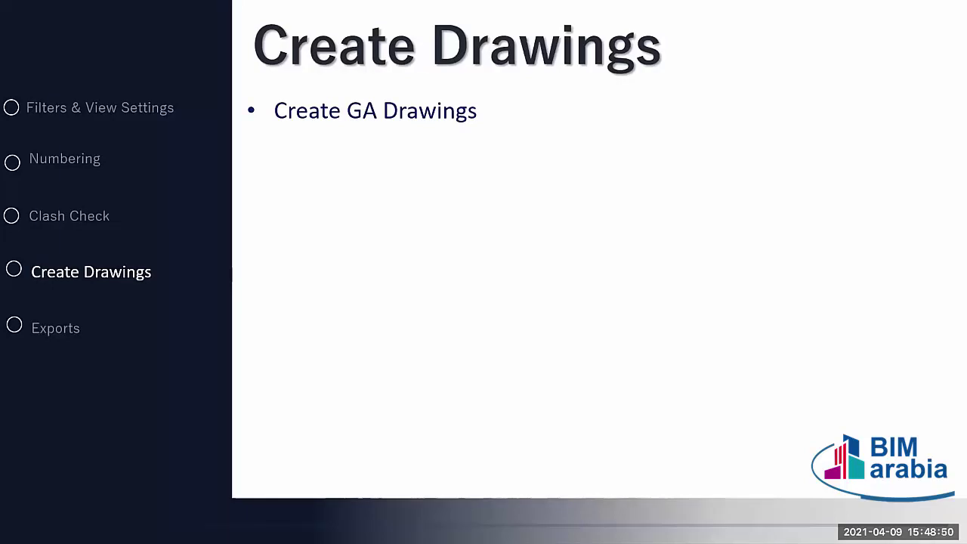
pyautogui.press('Right')
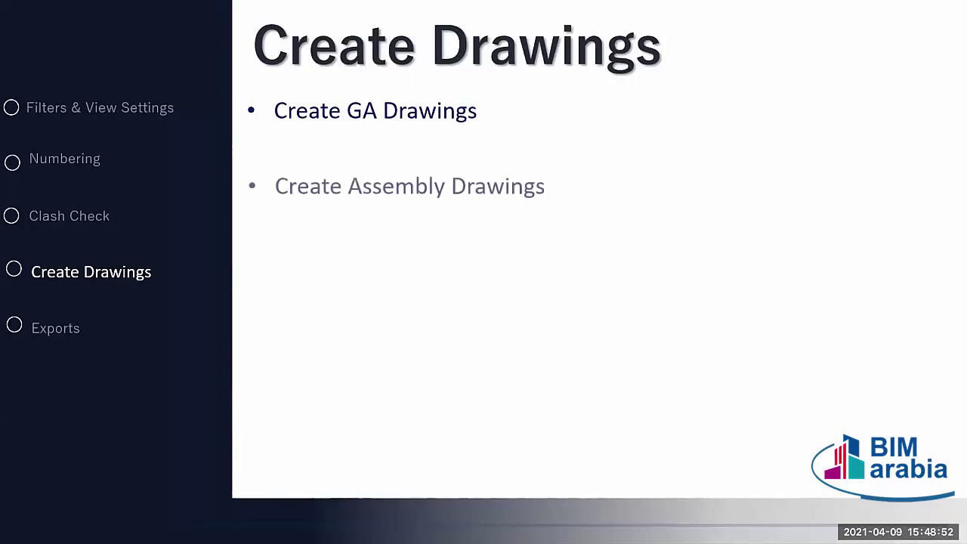
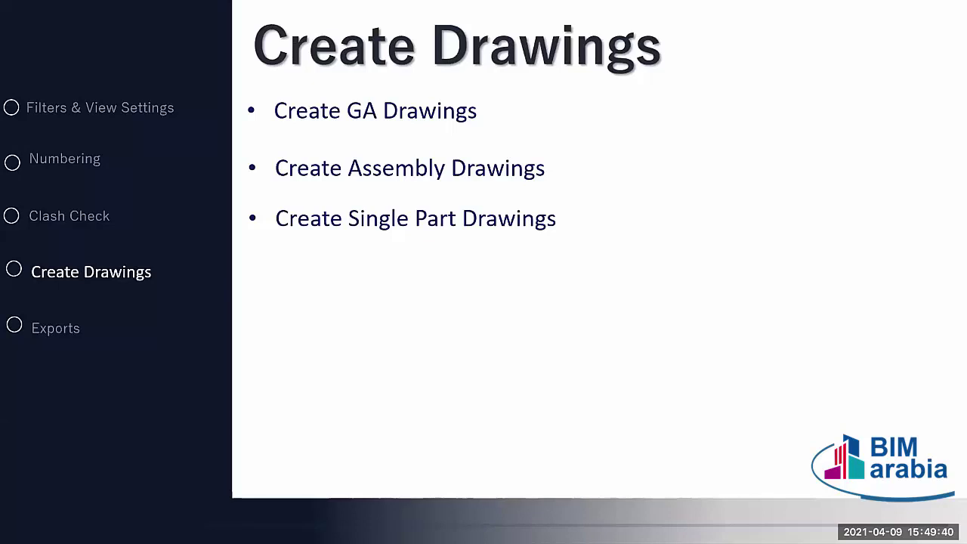
# - Switch from the PowerPoint slide show to the Tekla Structures steel frame model and recentre it
pyautogui.hotkey('alt', 'Tab')
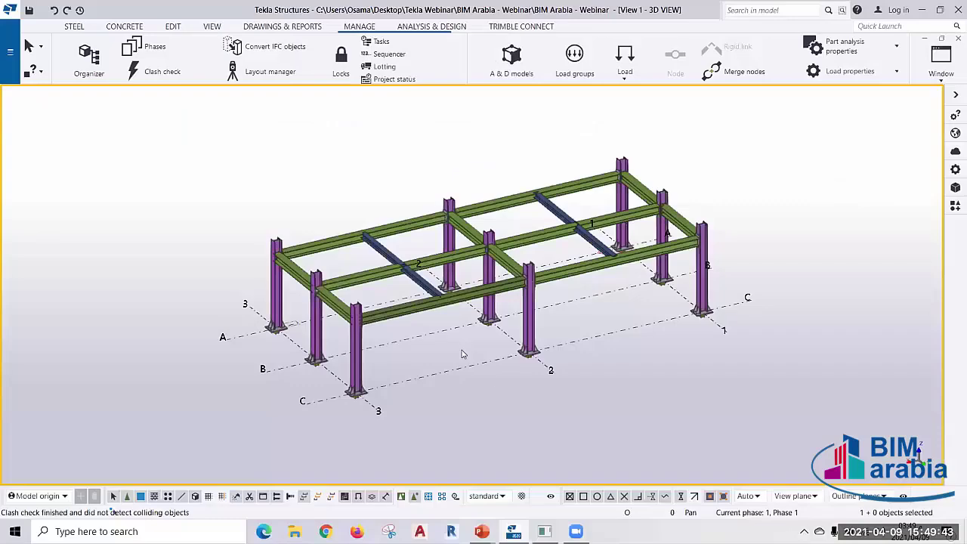
pyautogui.moveTo(463, 354); pyautogui.dragTo(353, 333, button='middle')
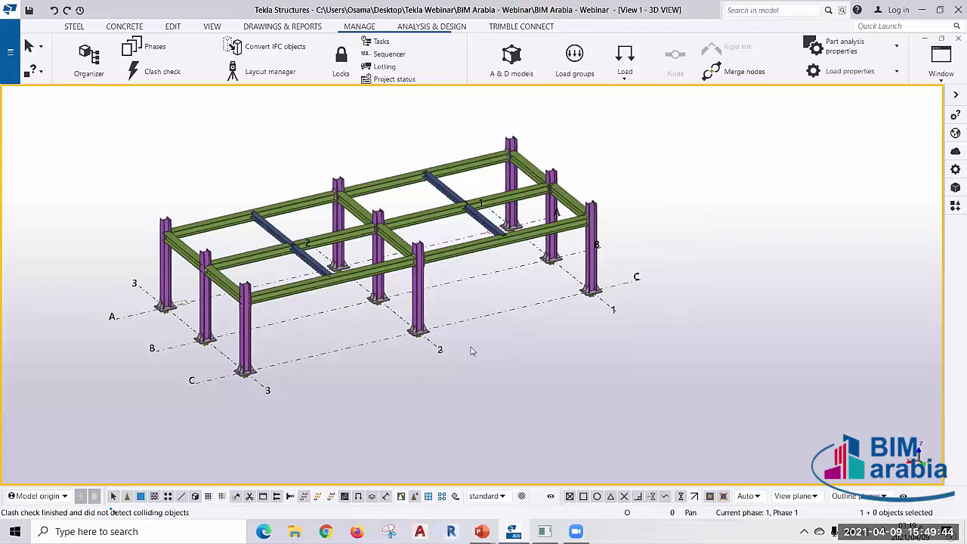
# - Recentre the steel frame and display the Drawings & Reports ribbon commands
pyautogui.moveTo(561, 340); pyautogui.dragTo(627, 340, button='middle')
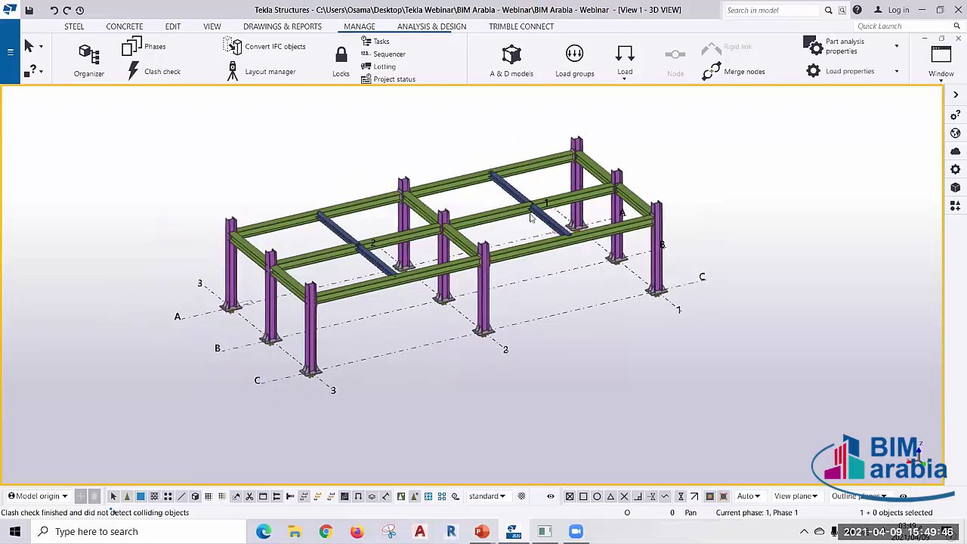
pyautogui.rightClick(740, 202)
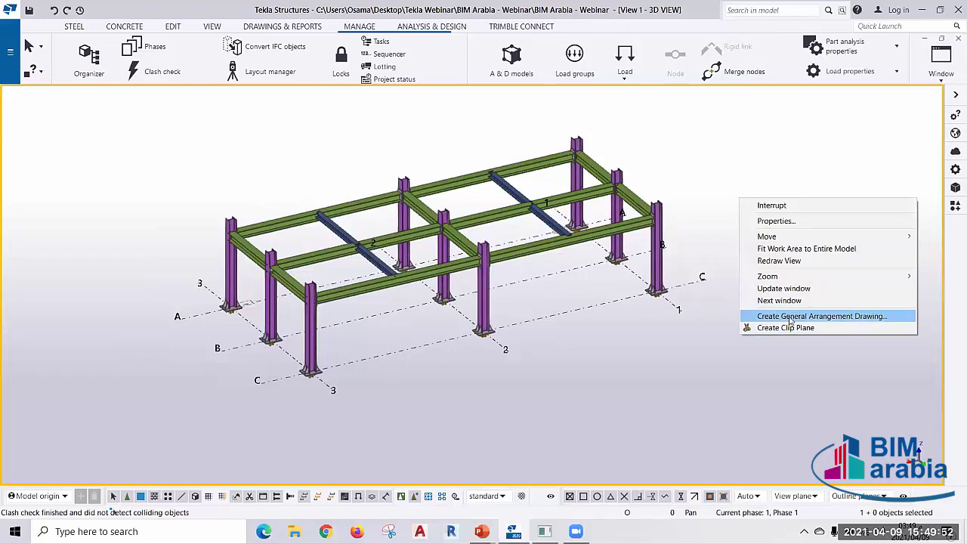
pyautogui.click(709, 148)
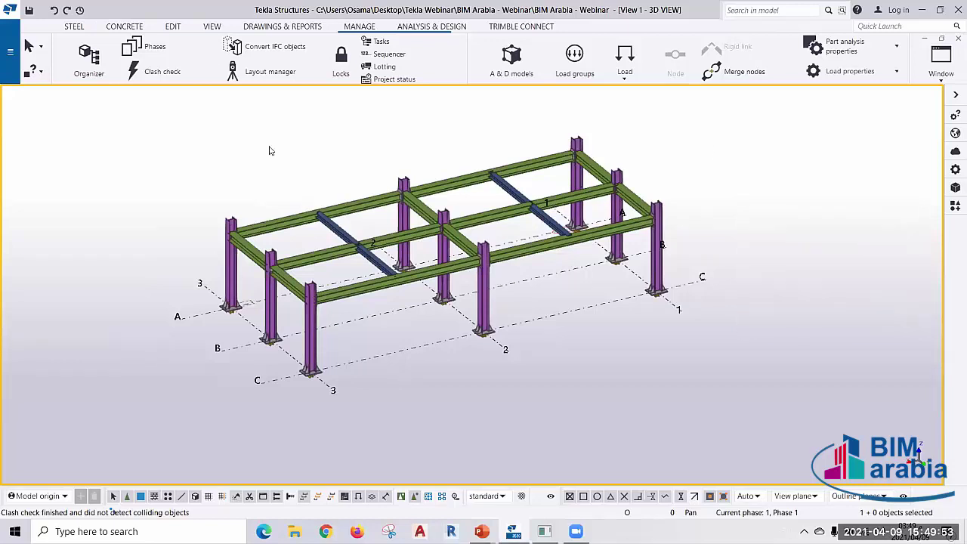
pyautogui.click(270, 28)
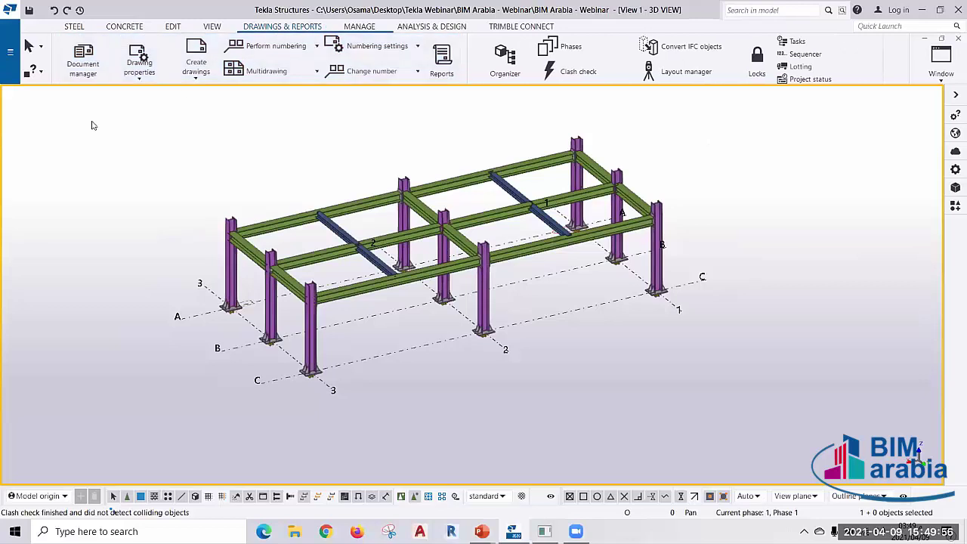
# - Start a GA drawing, enlarge the views list and select grid elevations A, B, C and 3
pyautogui.click(196, 78)
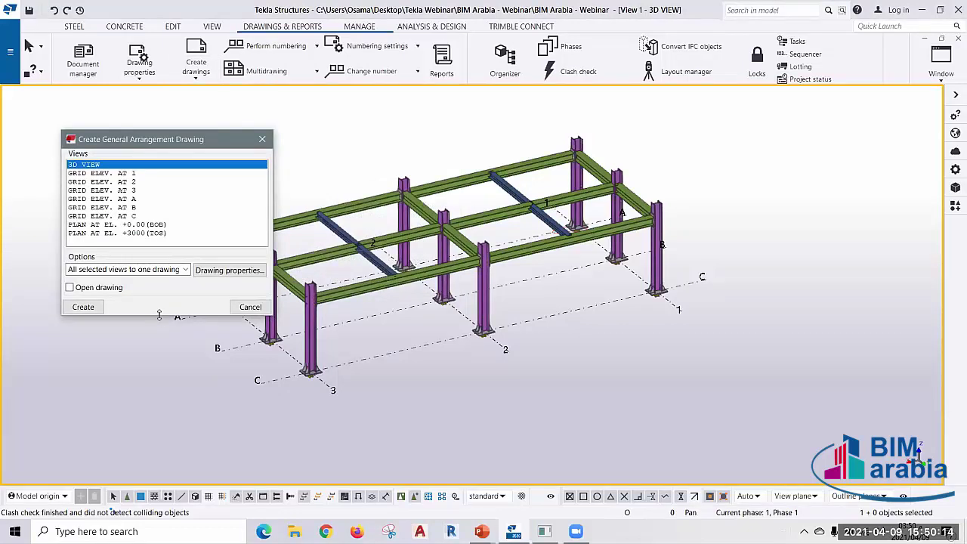
pyautogui.moveTo(159, 315); pyautogui.dragTo(160, 469)
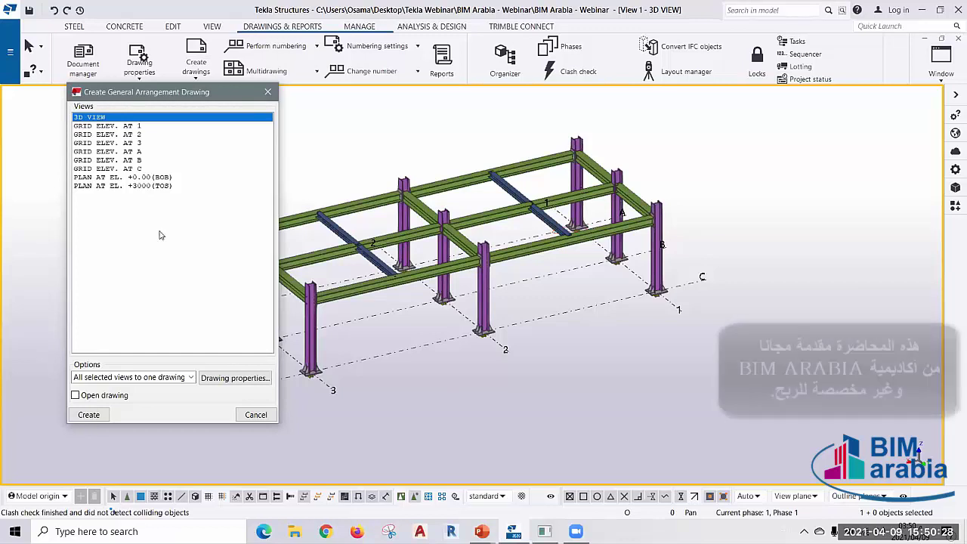
pyautogui.keyDown('ctrl'); pyautogui.click(132, 151); pyautogui.keyUp('ctrl')
pyautogui.keyDown('ctrl'); pyautogui.click(132, 161); pyautogui.keyUp('ctrl')
pyautogui.keyDown('ctrl'); pyautogui.click(134, 168); pyautogui.keyUp('ctrl')
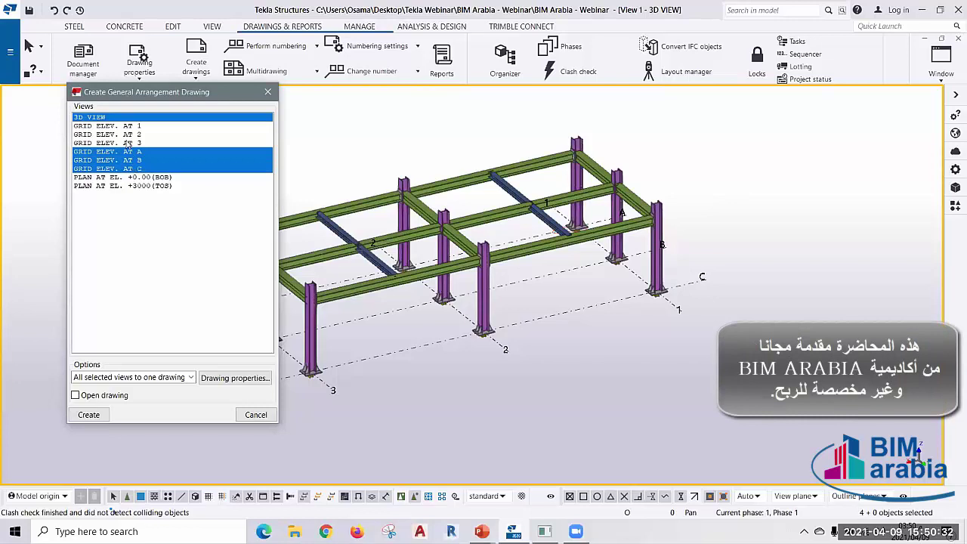
pyautogui.keyDown('ctrl'); pyautogui.click(128, 143); pyautogui.keyUp('ctrl')
# - Deselect the grid elevations so only 3D VIEW remains, then open the drawing properties
pyautogui.keyDown('ctrl'); pyautogui.click(129, 167); pyautogui.keyUp('ctrl')
pyautogui.keyDown('ctrl'); pyautogui.click(122, 151); pyautogui.keyUp('ctrl')
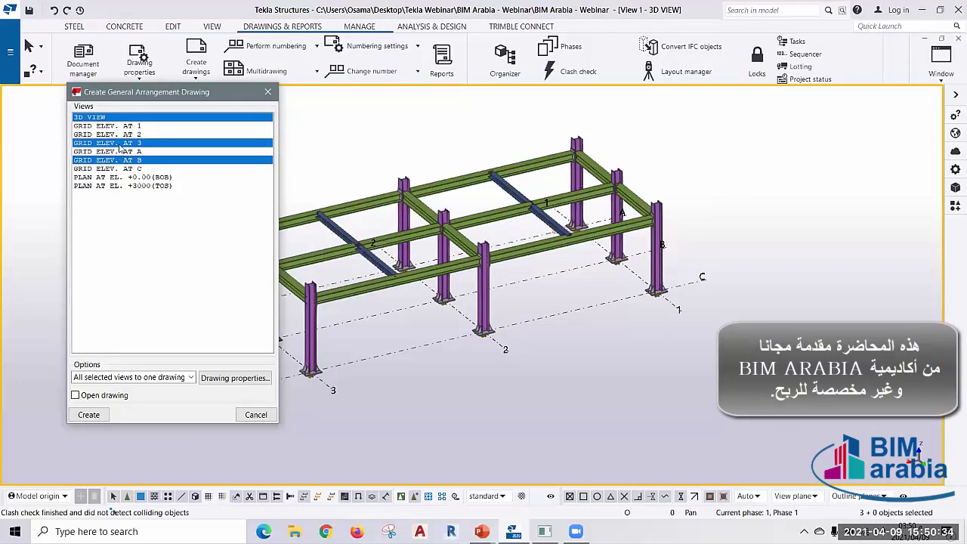
pyautogui.keyDown('ctrl'); pyautogui.click(120, 143); pyautogui.keyUp('ctrl')
pyautogui.keyDown('ctrl'); pyautogui.click(117, 160); pyautogui.keyUp('ctrl')
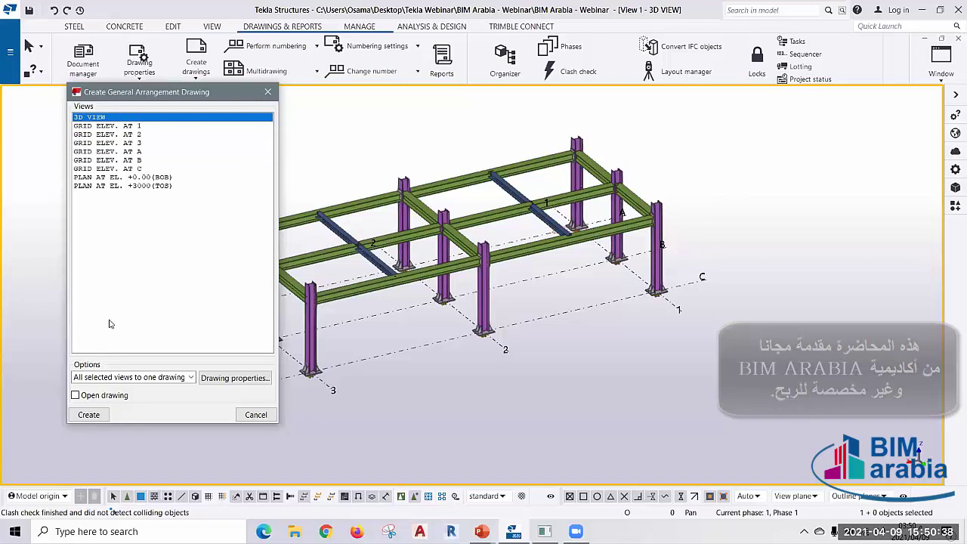
pyautogui.click(96, 368)
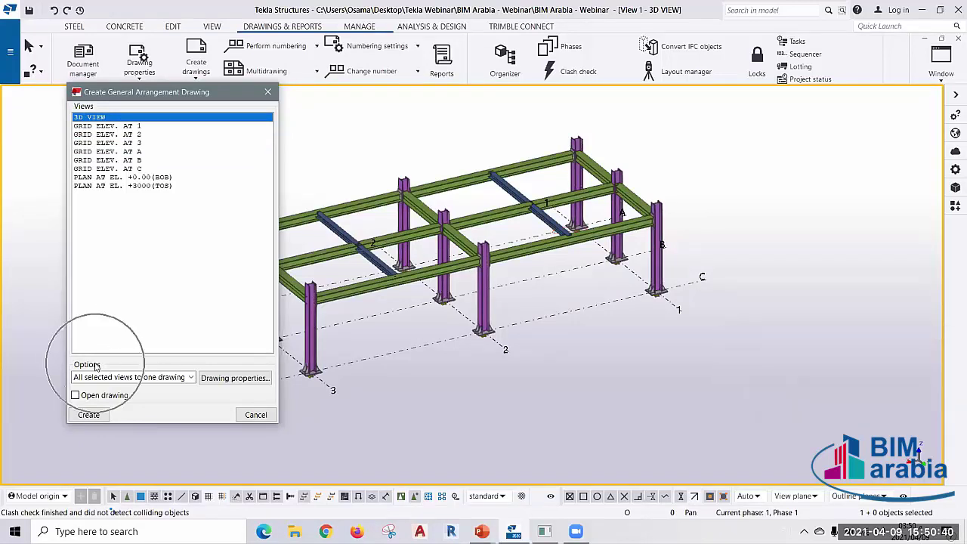
pyautogui.click(225, 381)
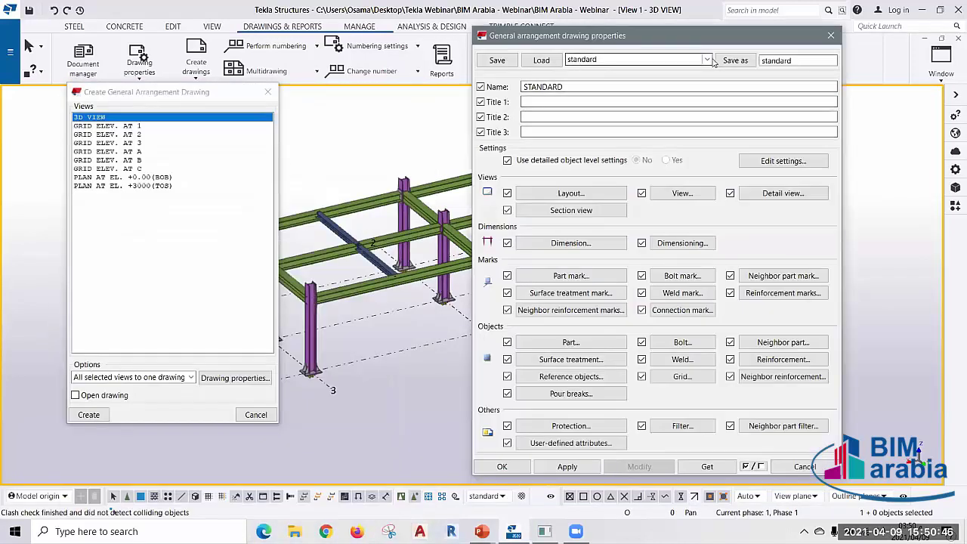
# - Load the Steel-GA-3DVIEW drawing property set and accept the drawing properties
pyautogui.click(707, 60)
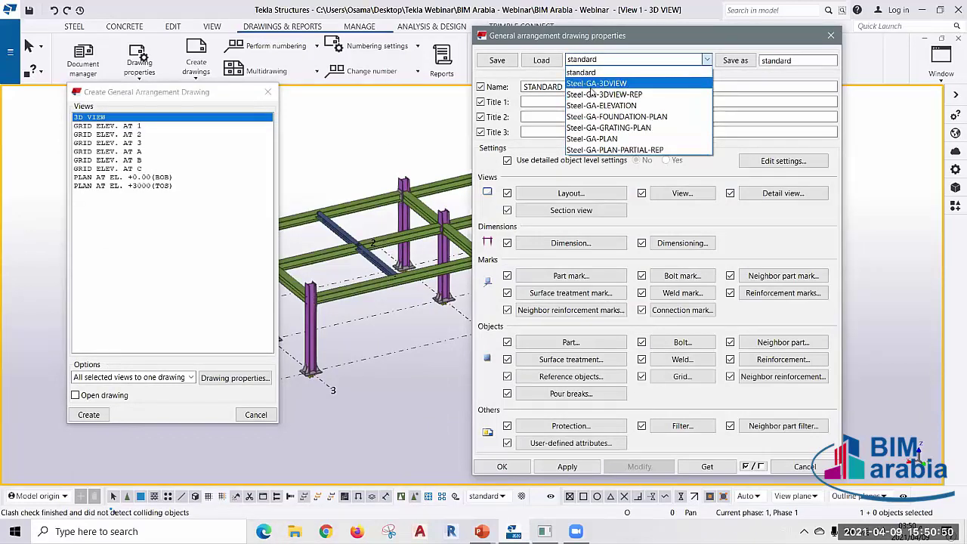
pyautogui.click(606, 84)
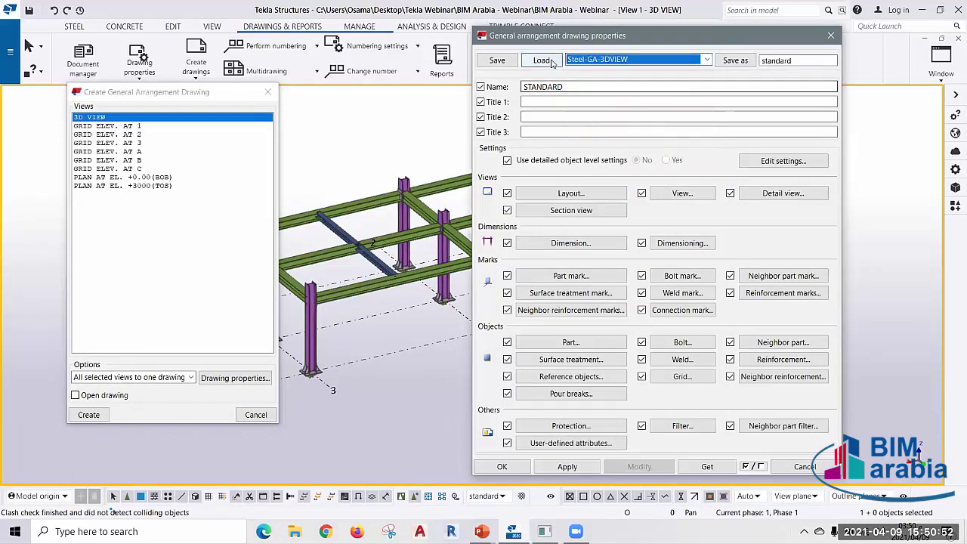
pyautogui.click(541, 61)
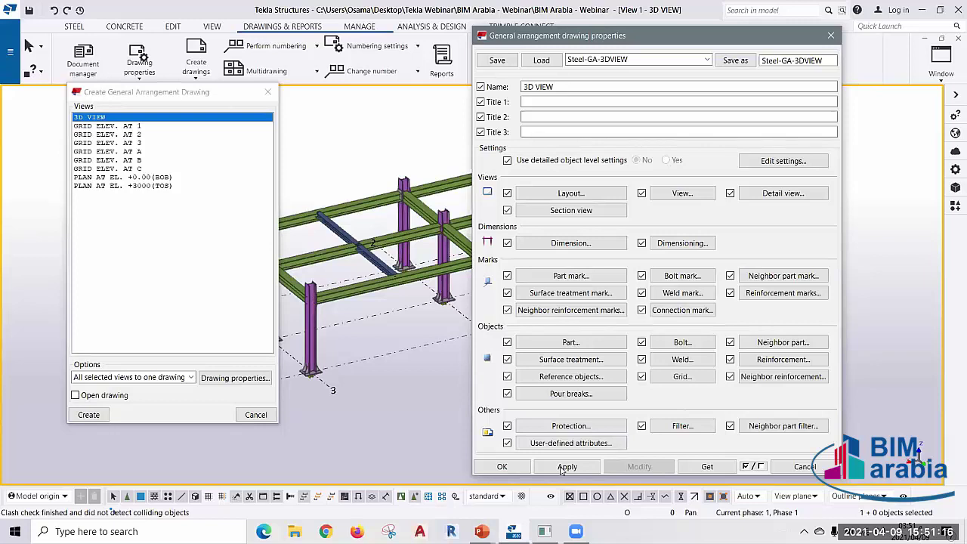
pyautogui.click(502, 466)
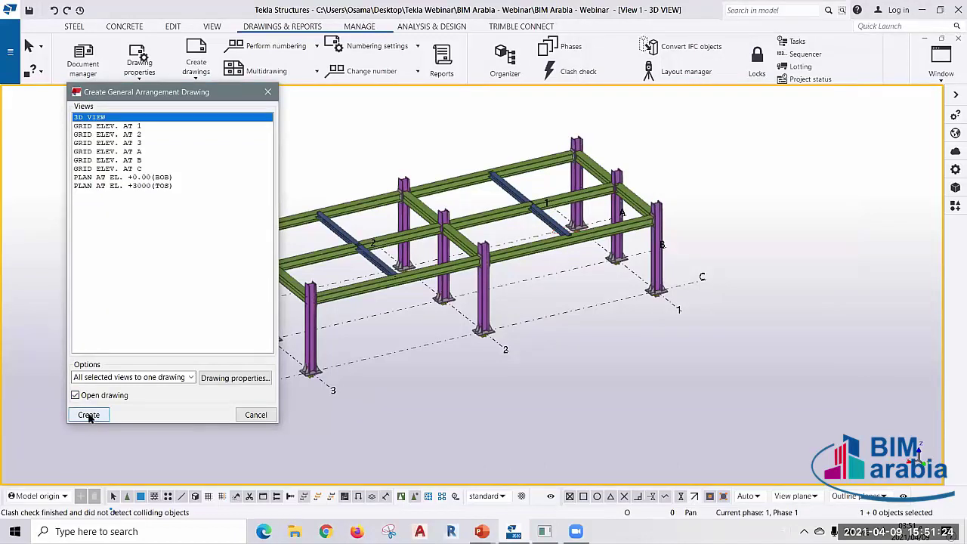
# - Create the 3D VIEW general arrangement drawing
pyautogui.click(88, 415)
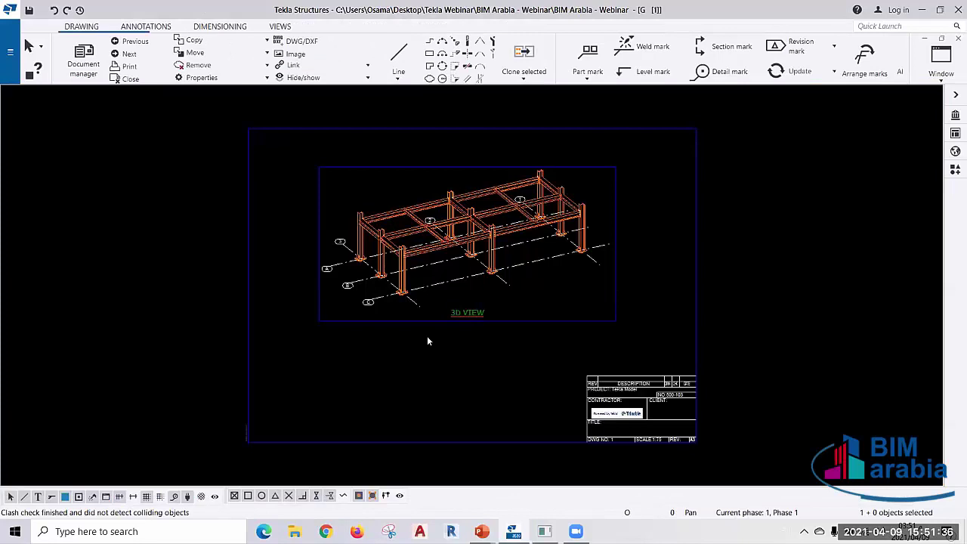
# - Zoom around the 3D VIEW drawing to check its 1:75 title block, then open its drawing properties
pyautogui.click(427, 342)
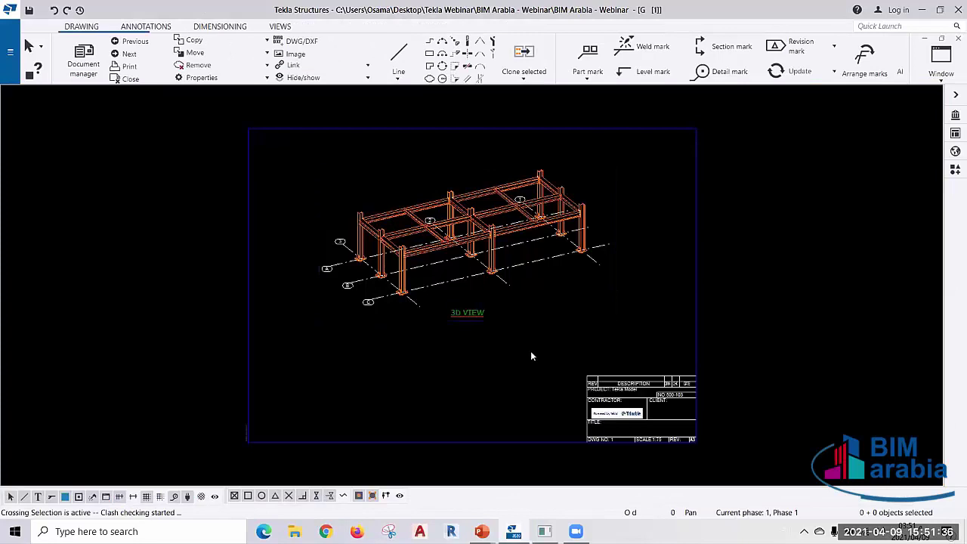
pyautogui.moveTo(531, 355)
pyautogui.mouseDown(button='middle')
pyautogui.moveTo(492, 363)
pyautogui.moveTo(525, 380)
pyautogui.mouseUp(button='middle')
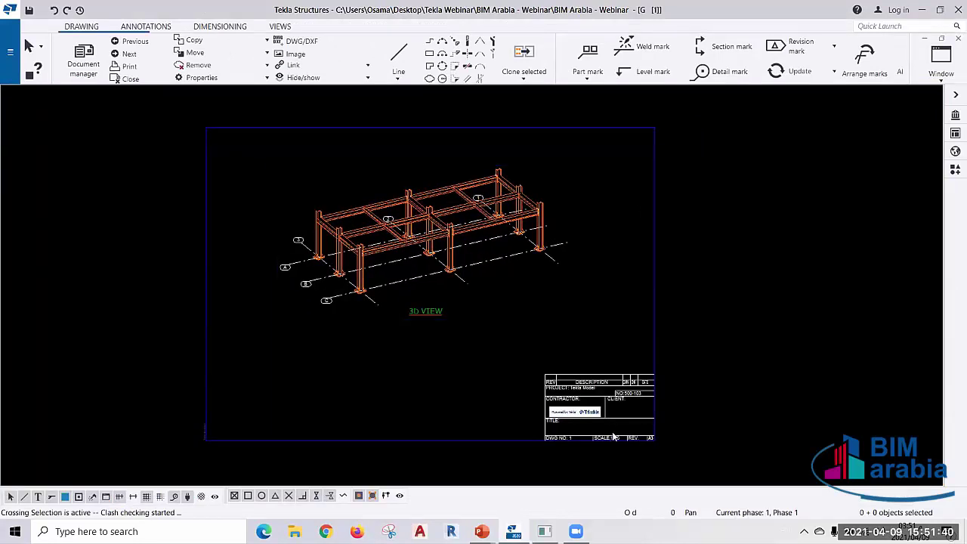
pyautogui.scroll(1, 575, 452)
pyautogui.scroll(3, 579, 451)
pyautogui.scroll(3, 597, 452)
pyautogui.scroll(2, 608, 453)
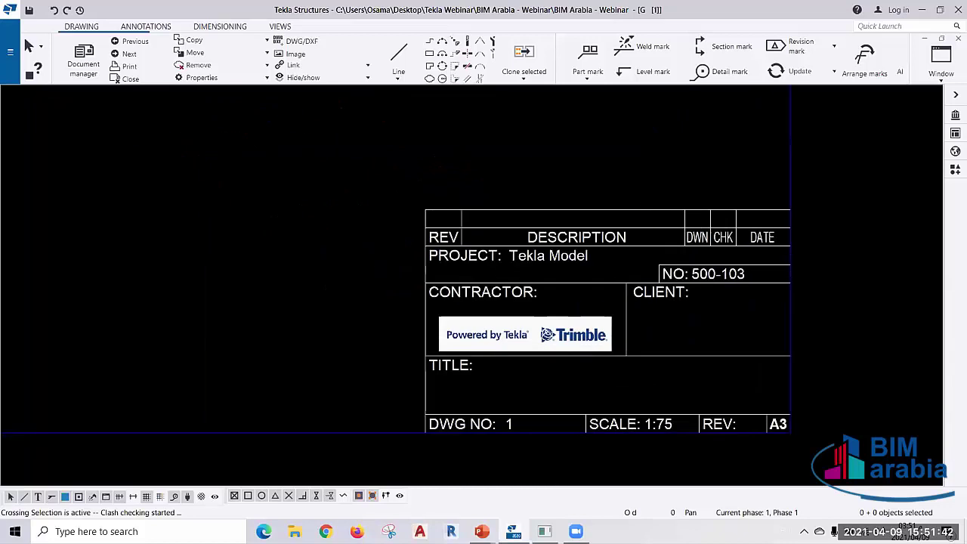
pyautogui.scroll(1, 539, 446)
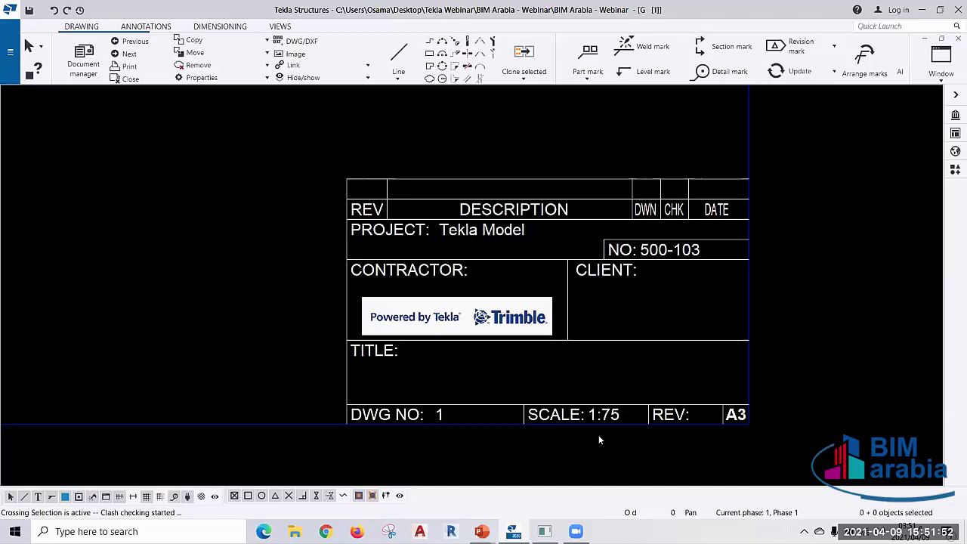
pyautogui.scroll(-3, 675, 424)
pyautogui.scroll(-2, 534, 302)
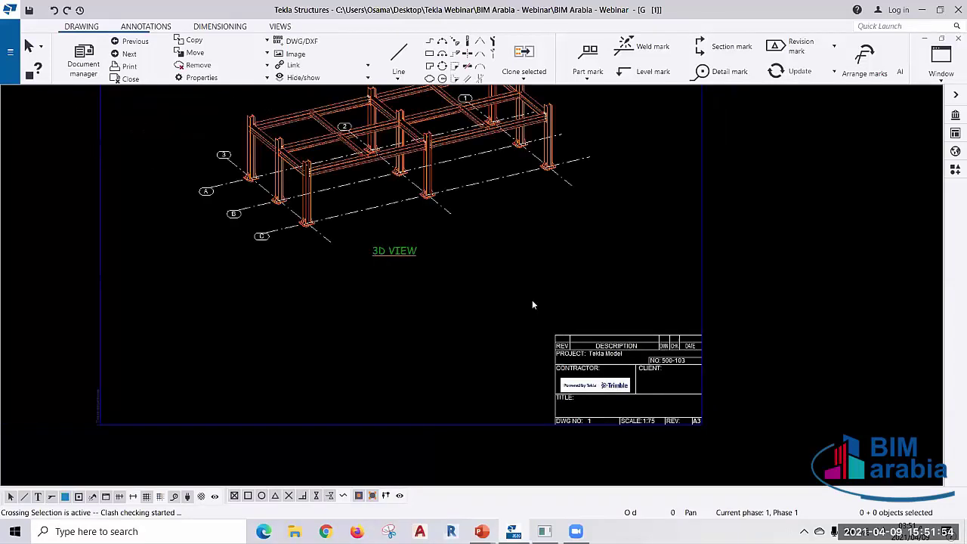
pyautogui.scroll(-2, 528, 337)
pyautogui.scroll(1, 529, 339)
pyautogui.scroll(2, 575, 288)
pyautogui.scroll(1, 572, 287)
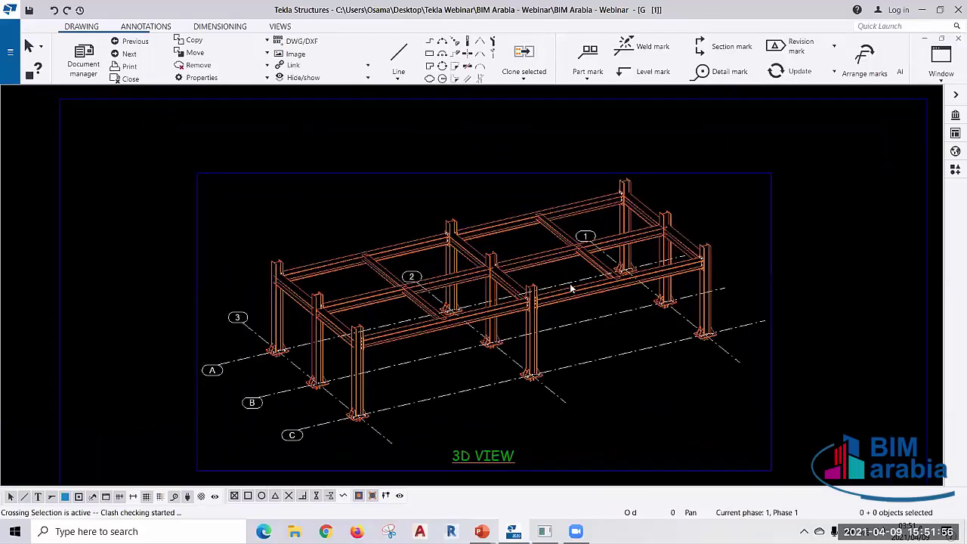
pyautogui.scroll(2, 552, 363)
pyautogui.moveTo(552, 360); pyautogui.dragTo(551, 272, button='middle')
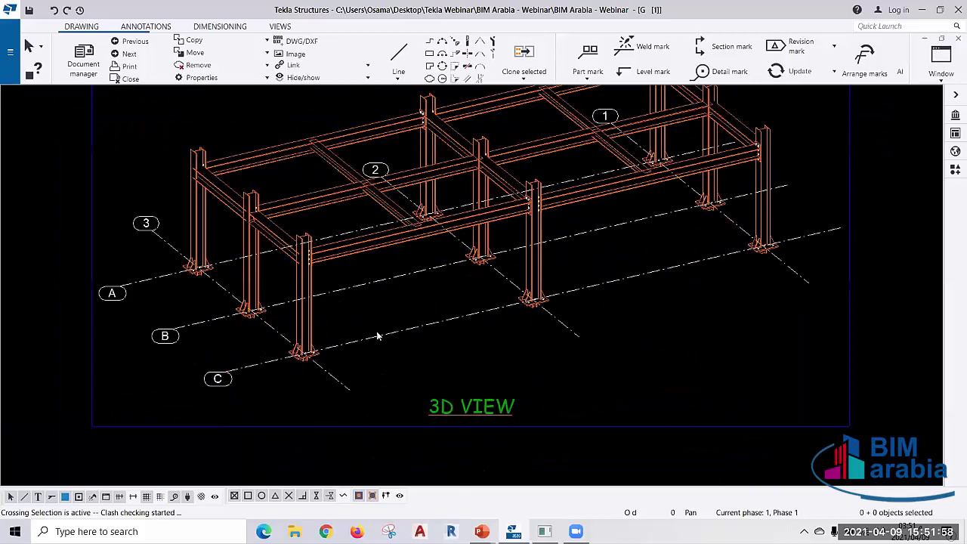
pyautogui.moveTo(454, 427); pyautogui.dragTo(453, 351, button='middle')
pyautogui.scroll(-1, 453, 351)
pyautogui.scroll(-3, 461, 366)
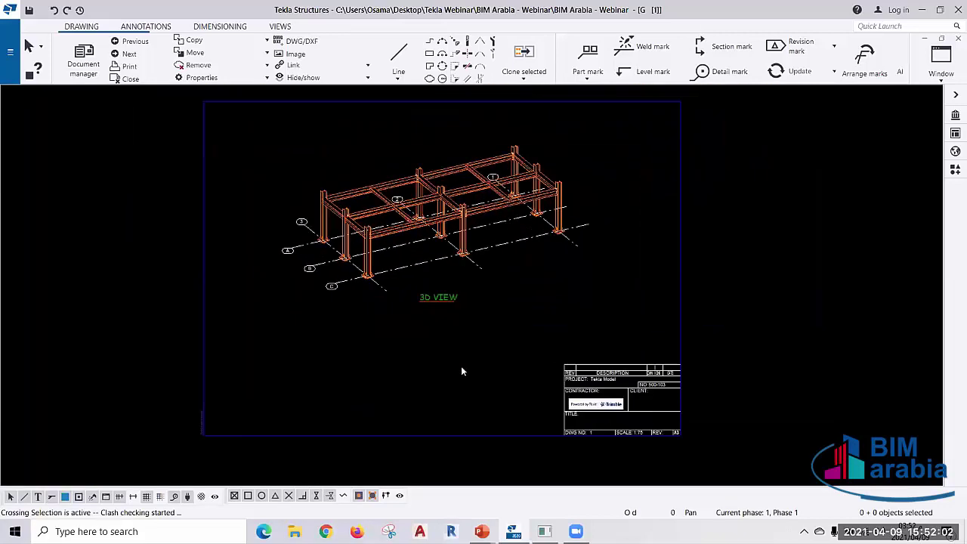
pyautogui.doubleClick(462, 371)
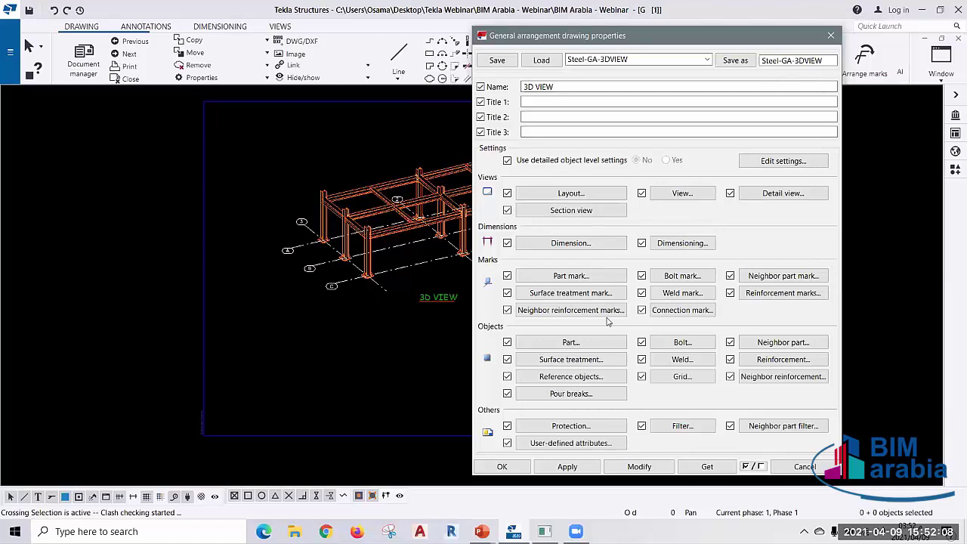
# - Set the drawing layout to a specified A3 (420x297) sheet size and bring up View Properties
pyautogui.click(565, 196)
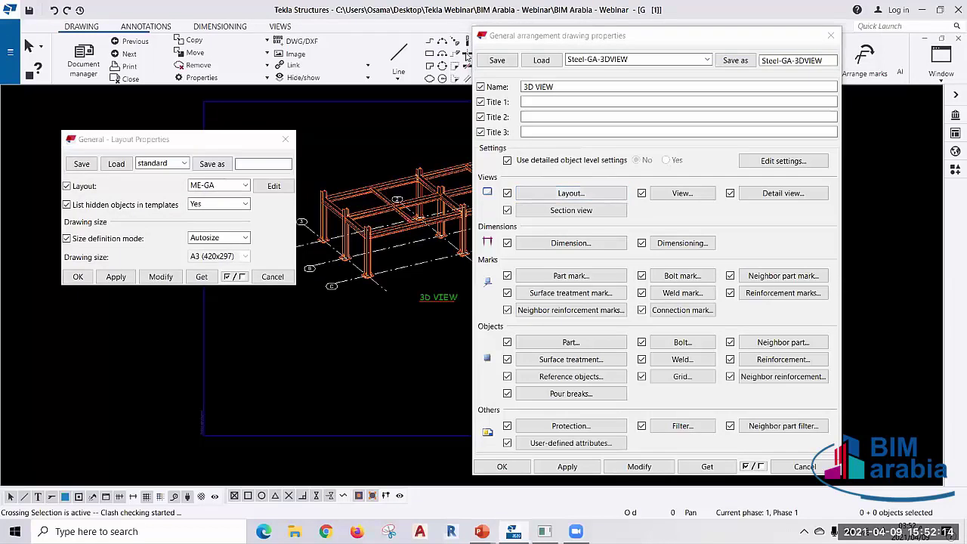
pyautogui.click(246, 238)
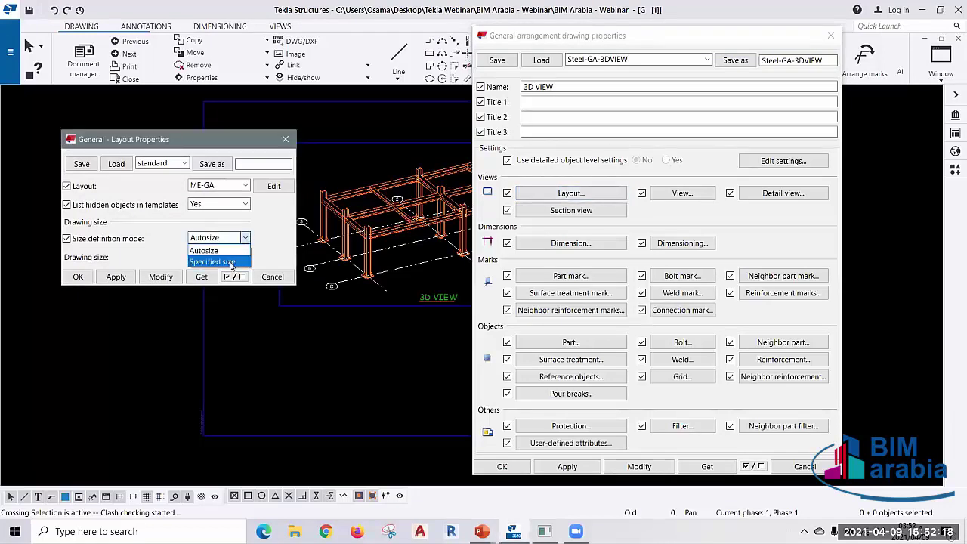
pyautogui.click(201, 262)
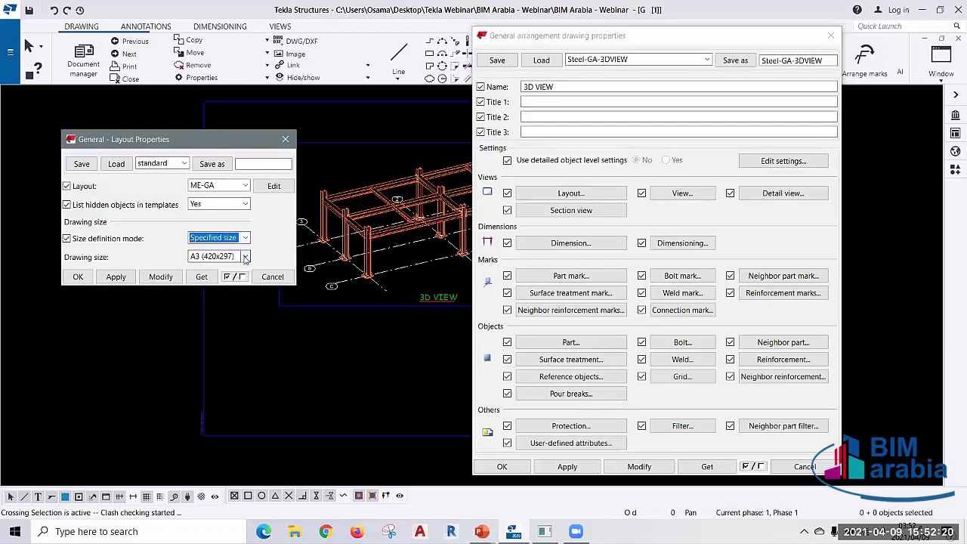
pyautogui.click(246, 257)
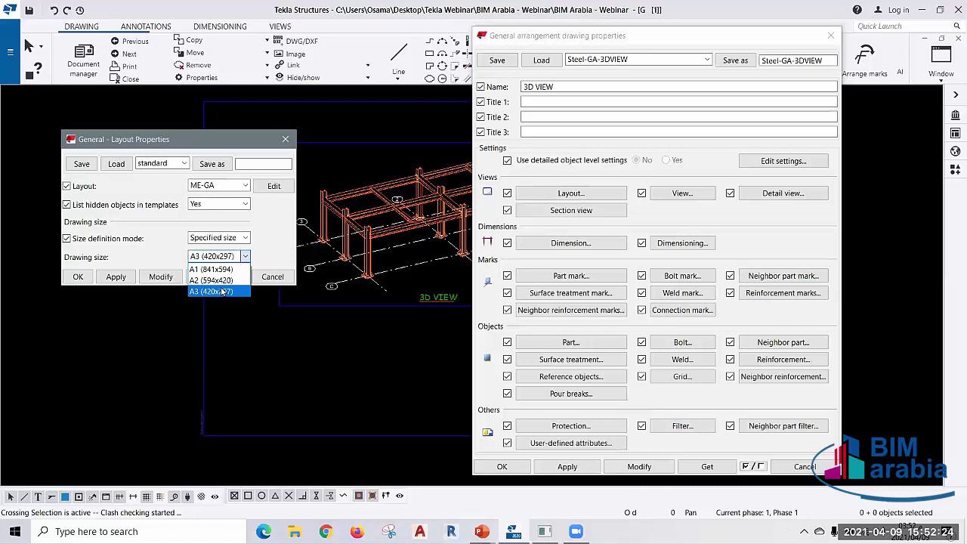
pyautogui.click(264, 232)
pyautogui.click(285, 140)
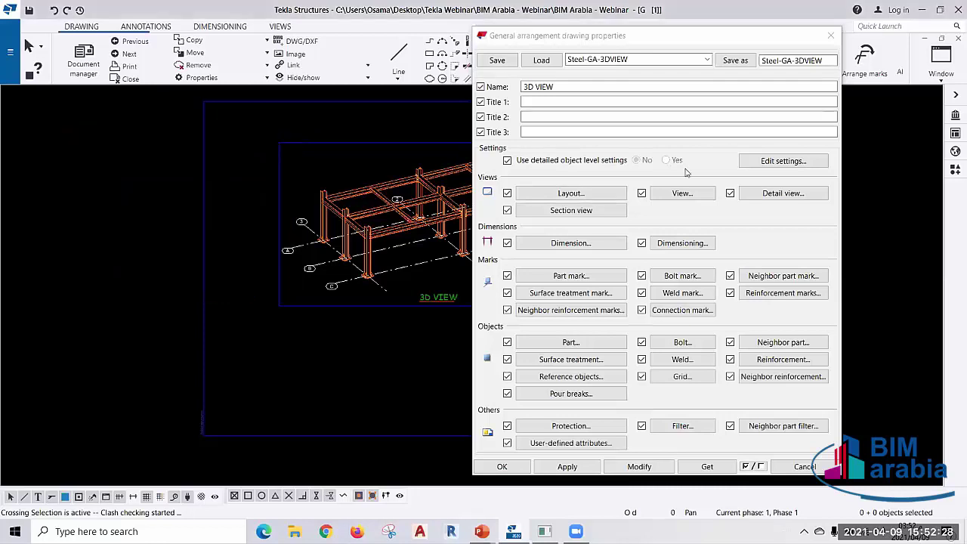
pyautogui.click(691, 195)
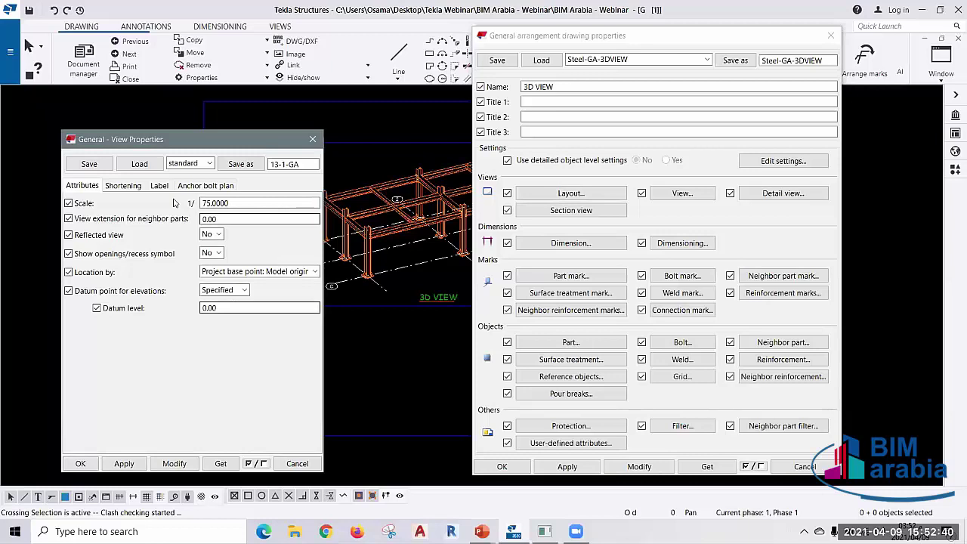
# - Check the view's Shortening settings and close View Properties with scale 1:75 unchanged
pyautogui.click(130, 189)
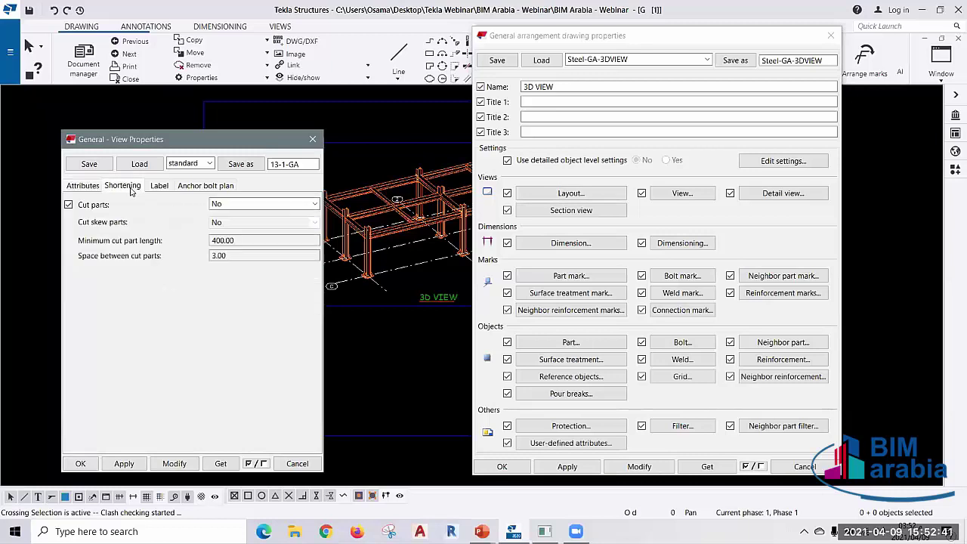
pyautogui.click(312, 139)
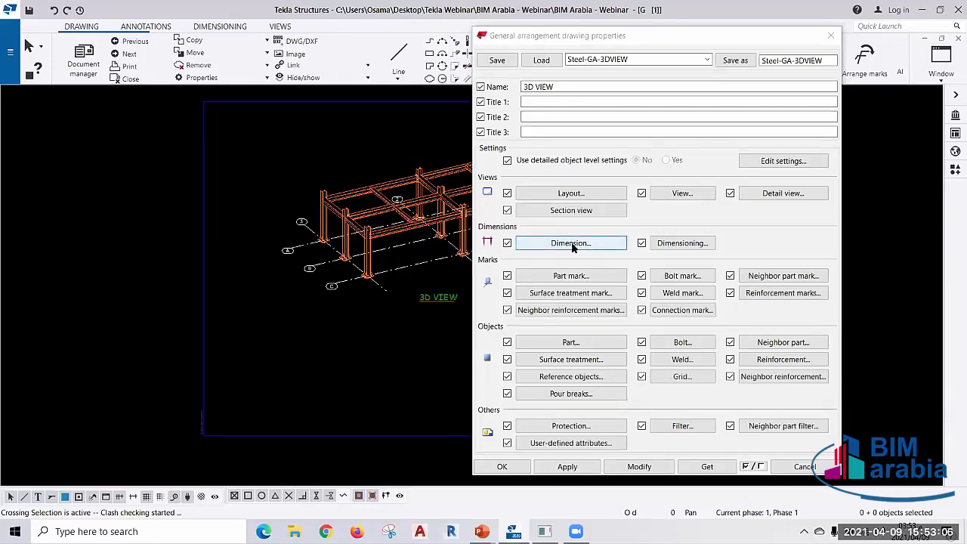
# - Open the drawing's dimension properties and choose a Straight dimension type
pyautogui.click(573, 244)
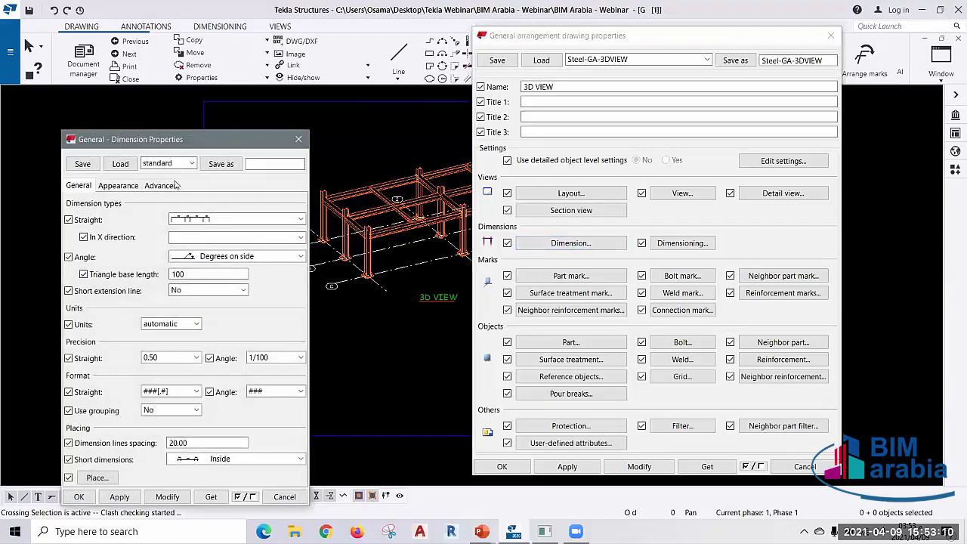
pyautogui.click(318, 166)
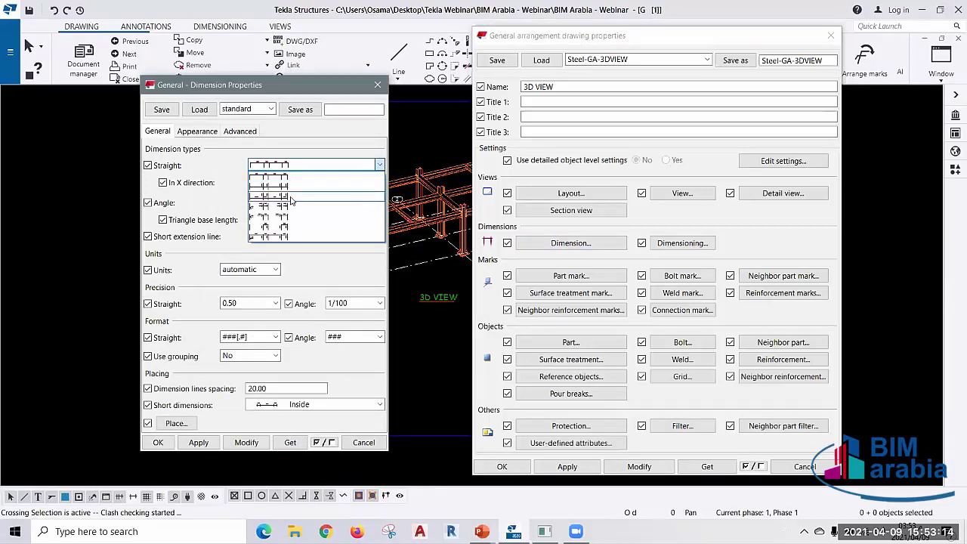
pyautogui.click(291, 198)
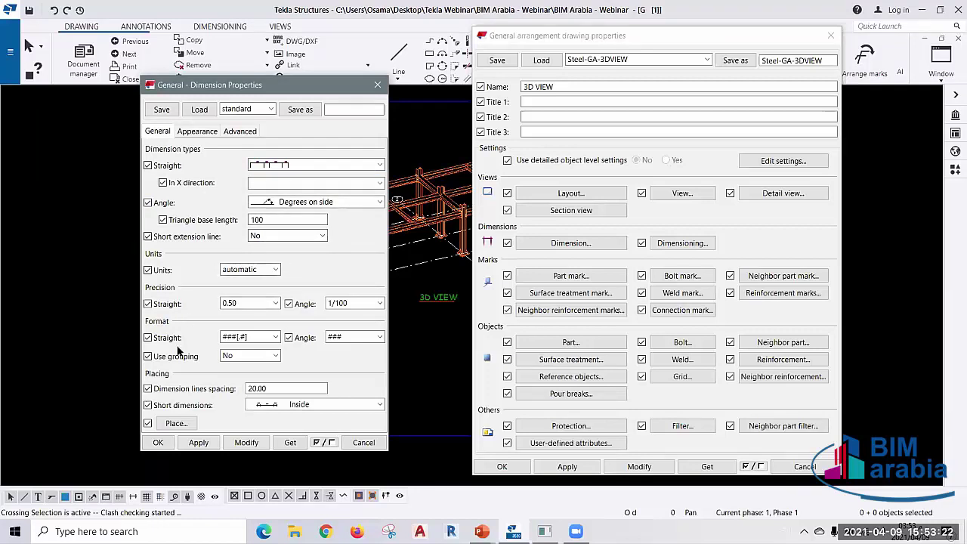
pyautogui.press('ctrl')
# - Review dimension appearance: arrow length 1.00, text height 2.50 and romsim font, leaving them unchanged
pyautogui.click(198, 132)
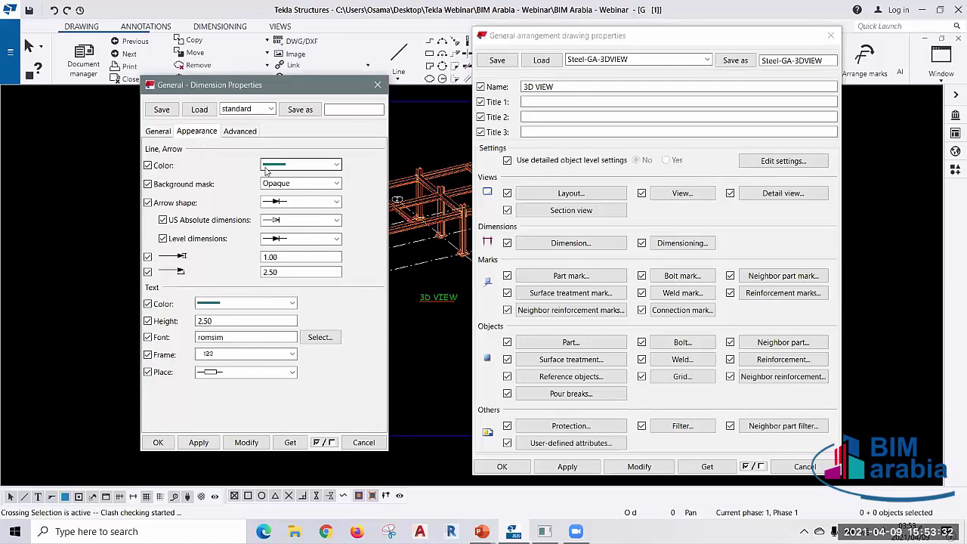
pyautogui.click(271, 257)
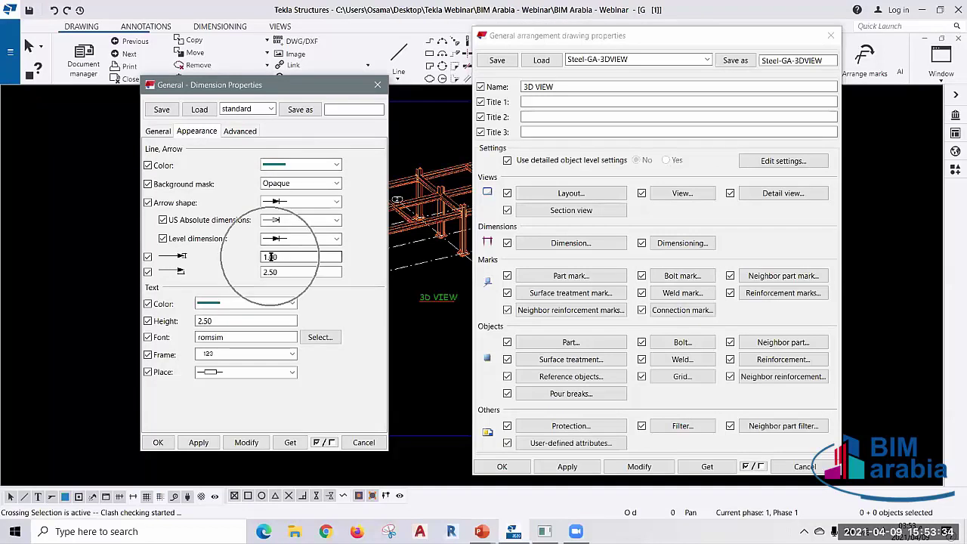
pyautogui.click(200, 321)
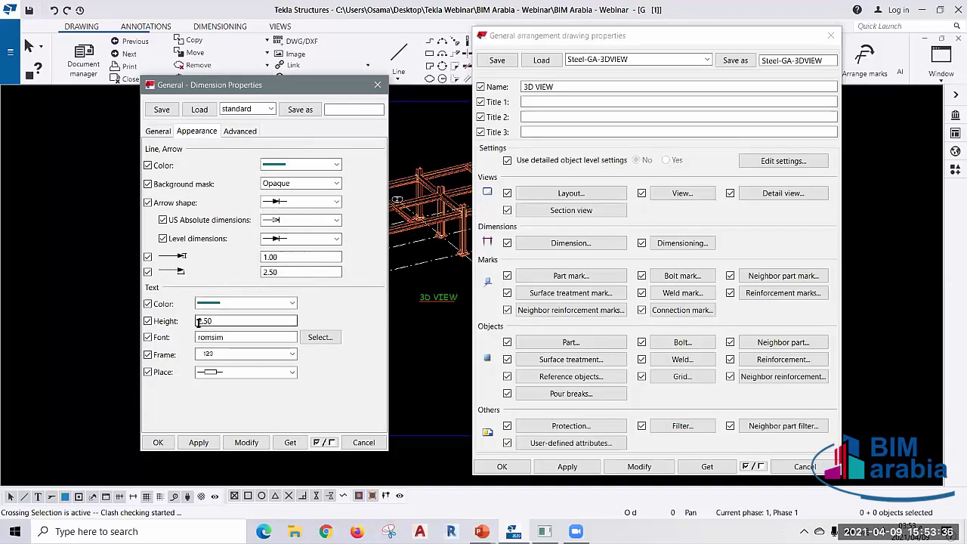
pyautogui.click(207, 321)
pyautogui.click(213, 338)
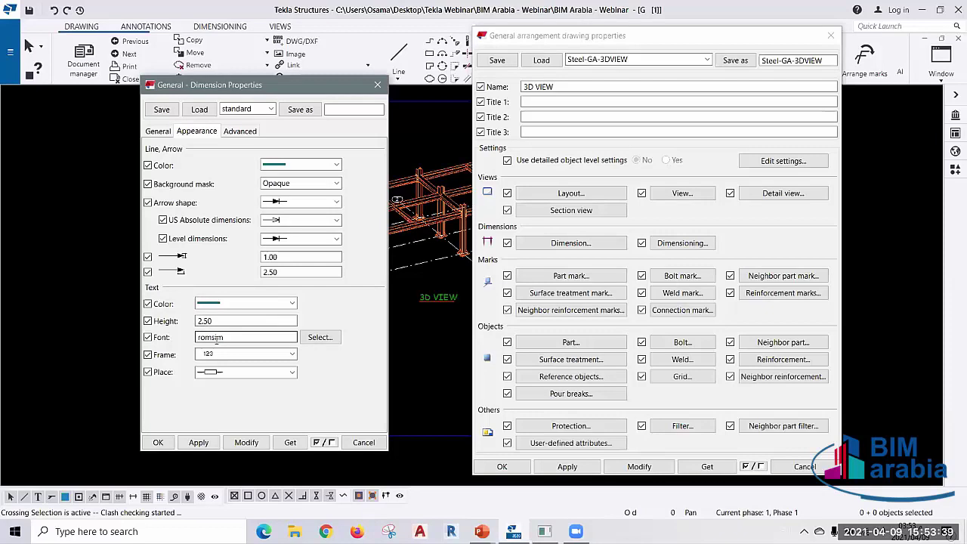
pyautogui.click(321, 338)
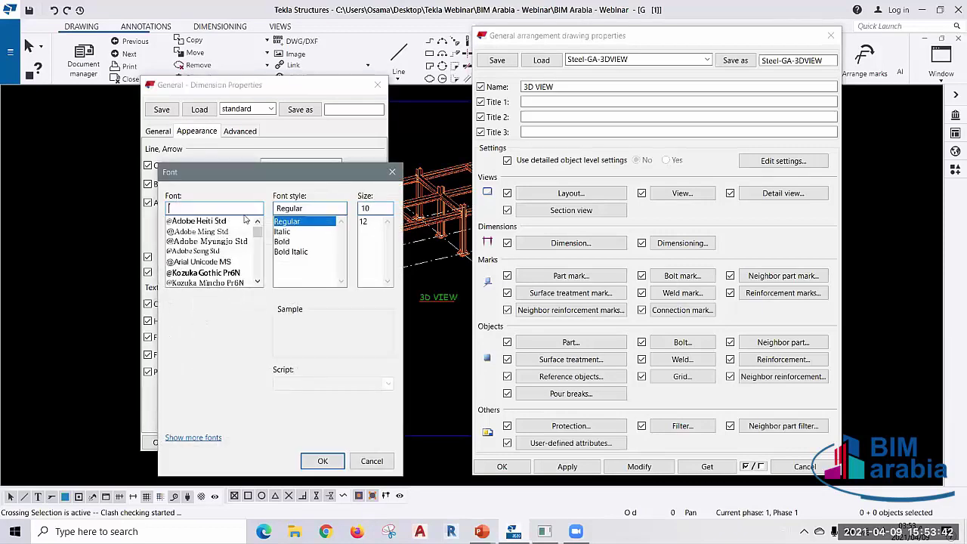
pyautogui.click(393, 174)
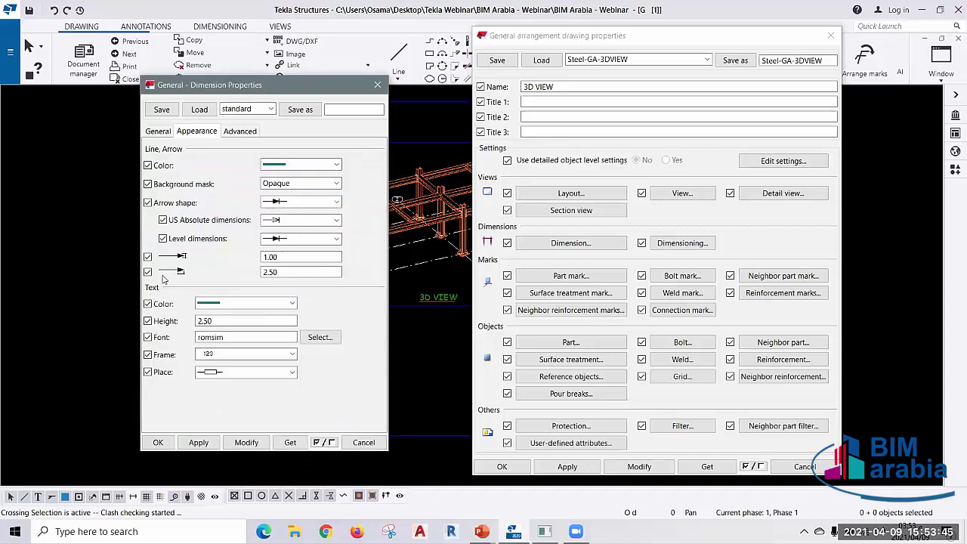
# - Close the dimension settings and bring up Part Mark Properties with standard settings and 2.50 Arial text
pyautogui.click(378, 84)
pyautogui.moveTo(388, 286); pyautogui.dragTo(294, 301, button='middle')
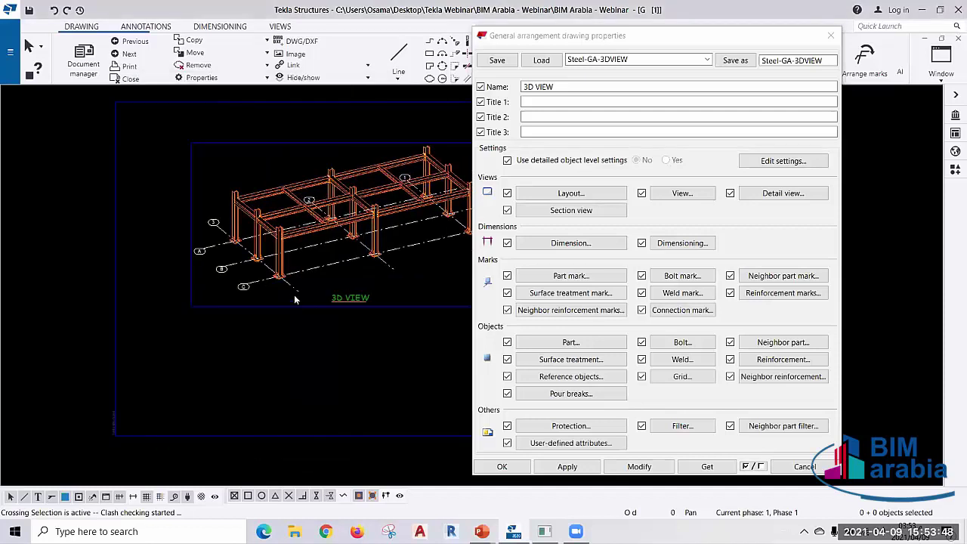
pyautogui.click(491, 263)
pyautogui.click(557, 277)
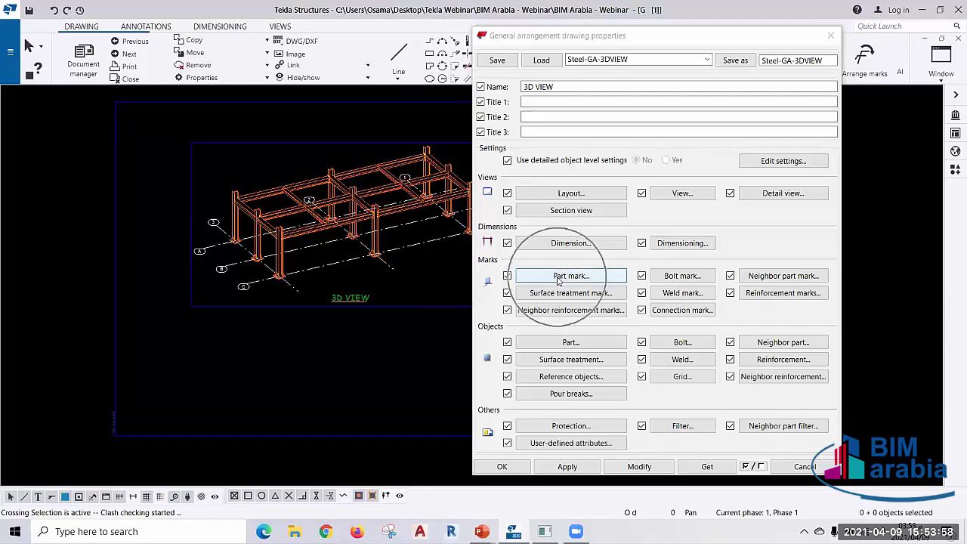
pyautogui.click(681, 294)
pyautogui.click(588, 272)
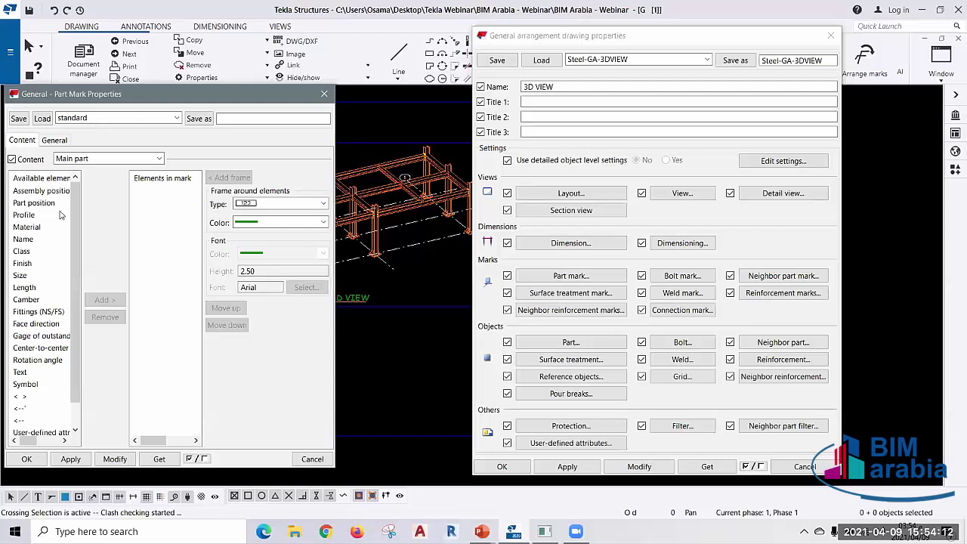
# - Add Profile to the part mark content and apply it to the drawing members
pyautogui.click(33, 191)
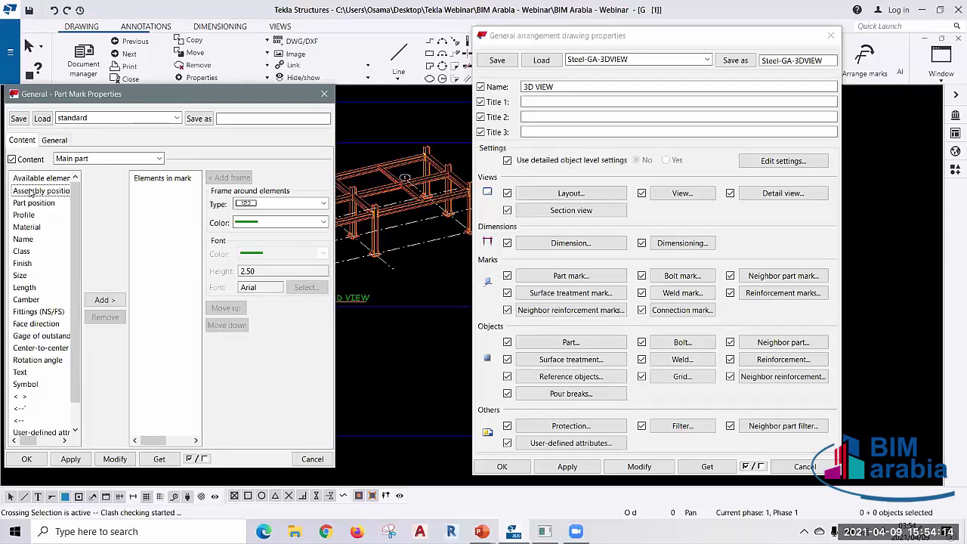
pyautogui.click(37, 206)
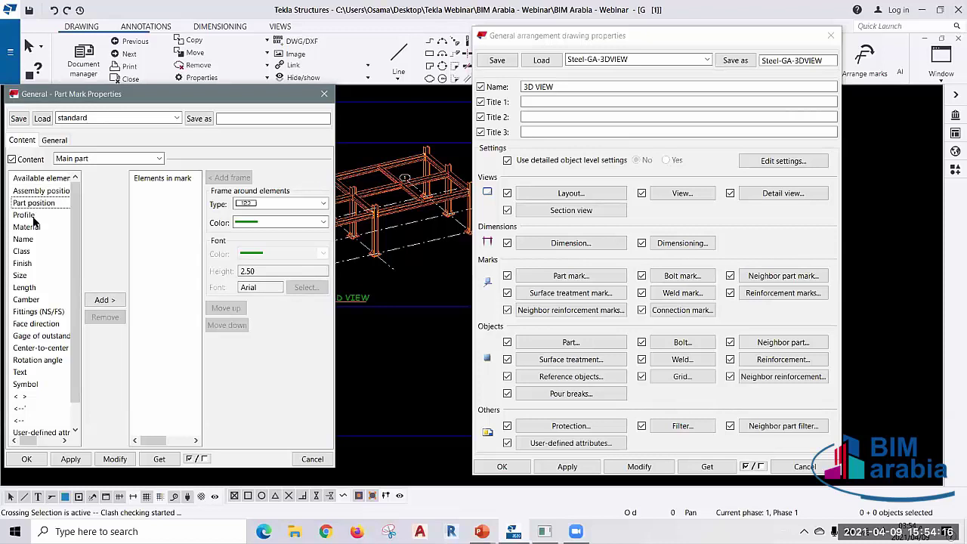
pyautogui.click(34, 218)
pyautogui.click(35, 230)
pyautogui.click(61, 251)
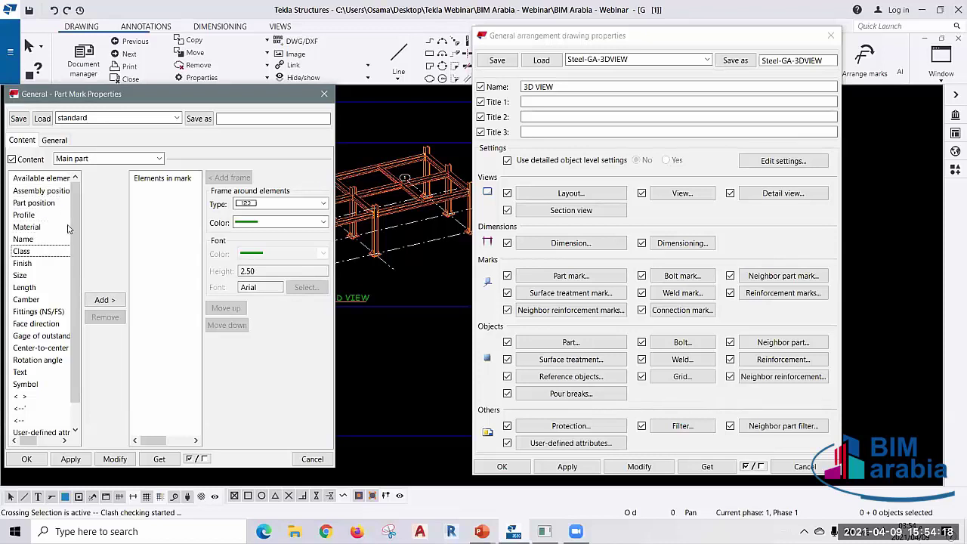
pyautogui.click(39, 216)
pyautogui.doubleClick(39, 216)
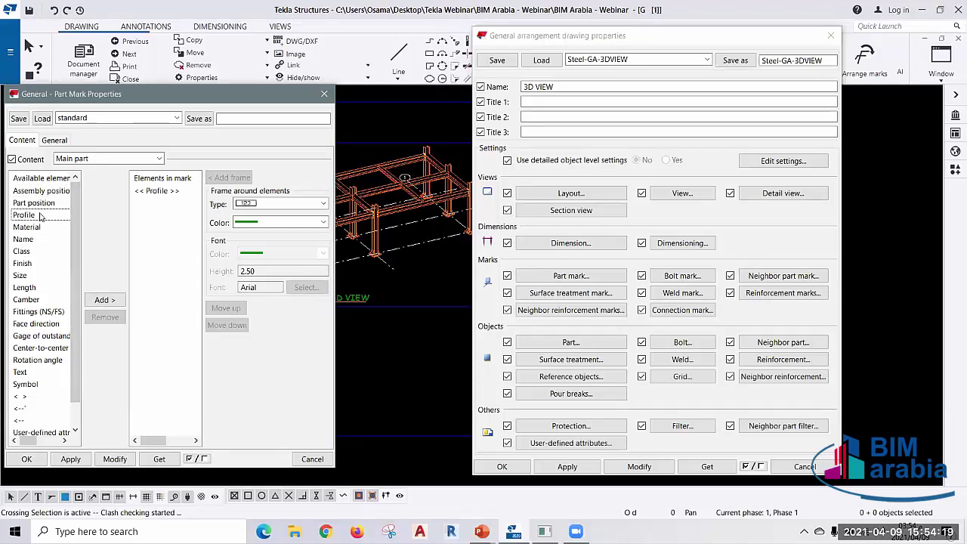
pyautogui.click(116, 459)
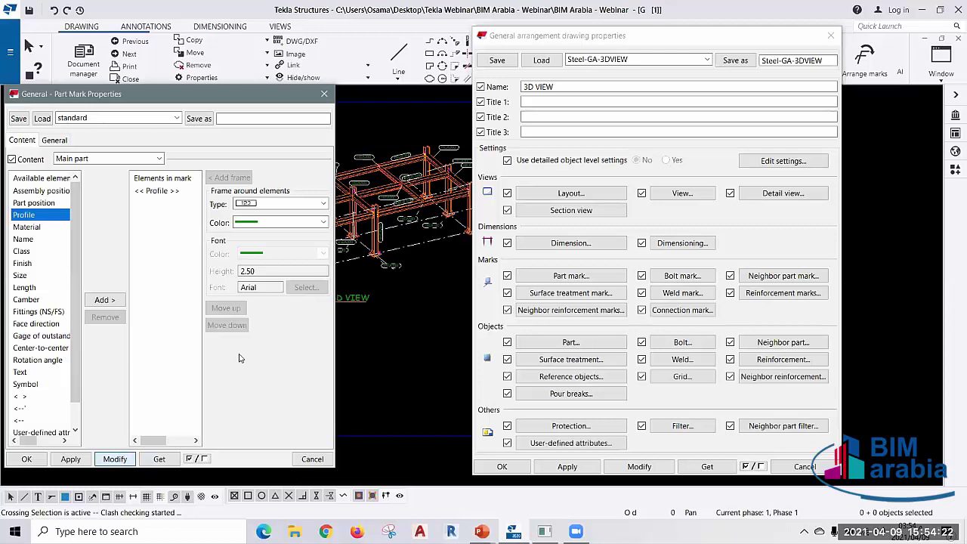
pyautogui.moveTo(575, 36); pyautogui.dragTo(753, 25)
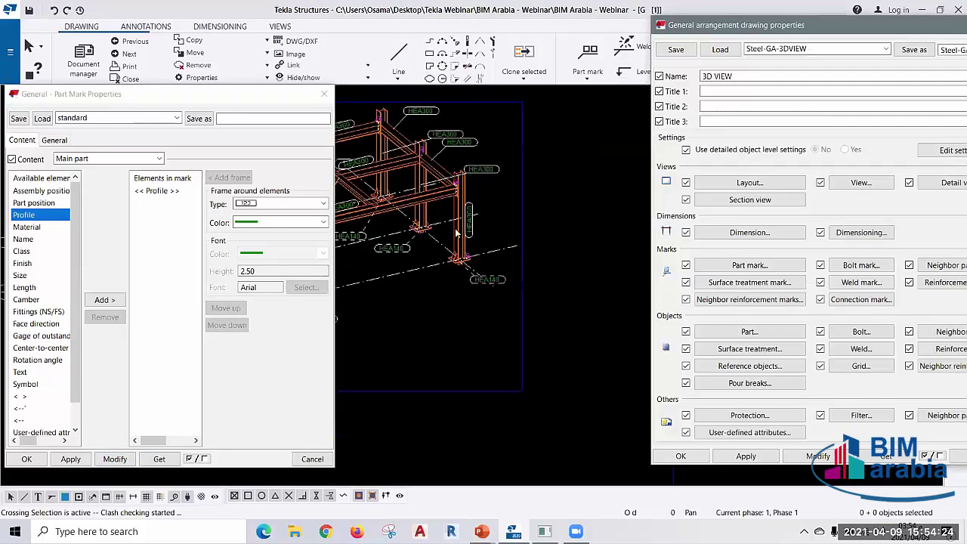
pyautogui.scroll(5, 457, 233)
pyautogui.scroll(-2, 518, 347)
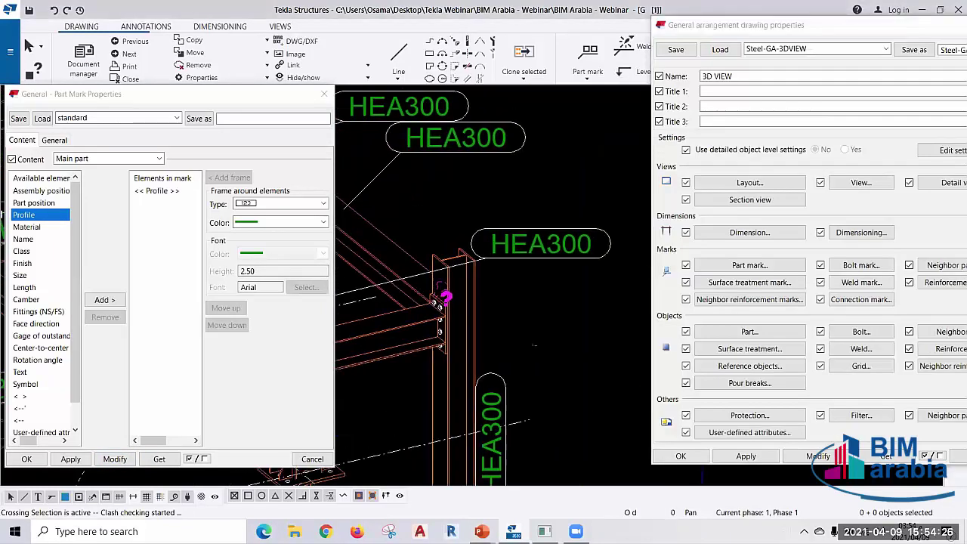
pyautogui.scroll(-3, 476, 259)
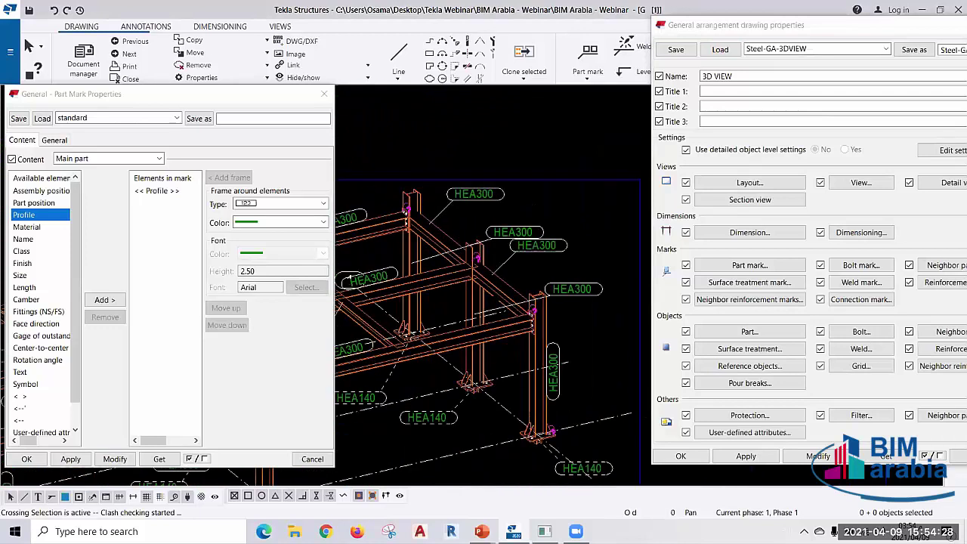
pyautogui.scroll(2, 549, 243)
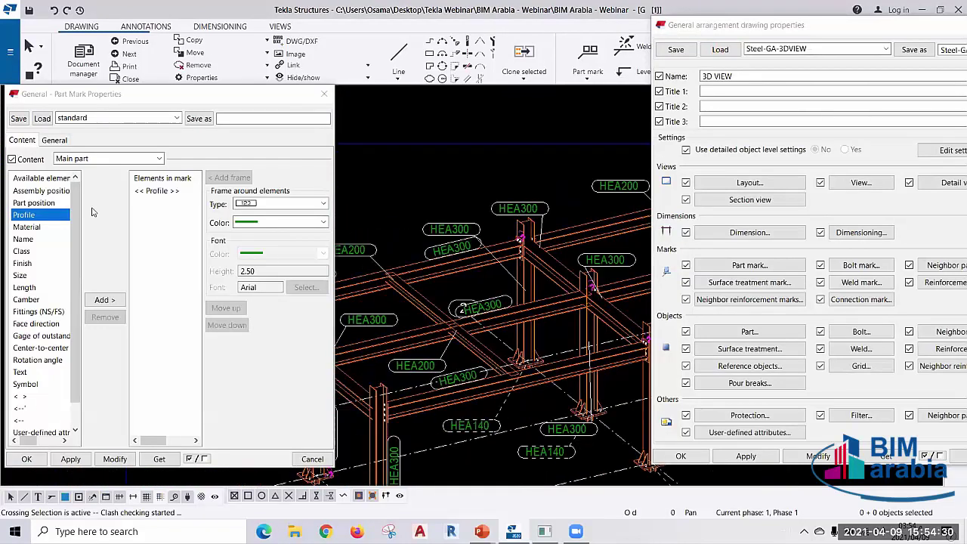
# - Replace Profile with Assembly position so marks read G3, C1, S1001, then close the settings
pyautogui.click(148, 195)
pyautogui.click(105, 317)
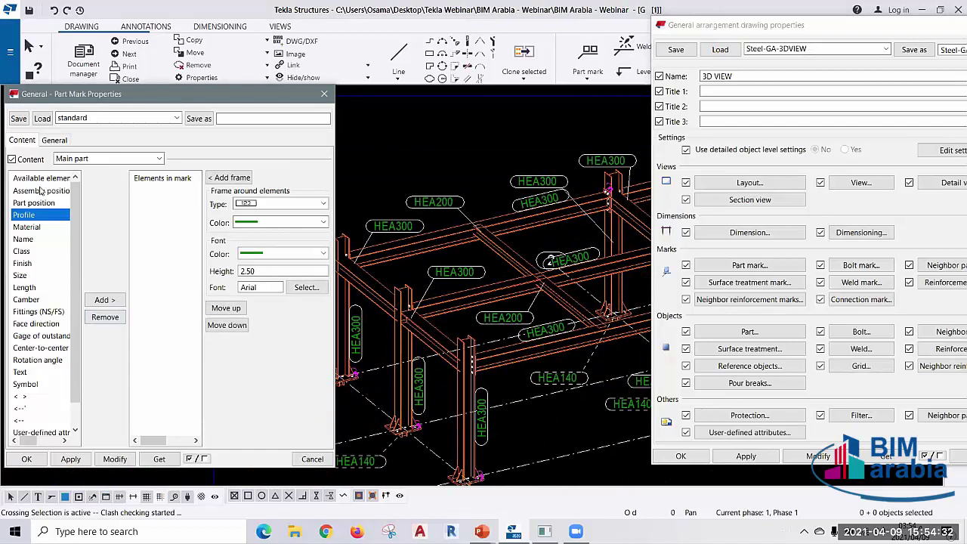
pyautogui.doubleClick(40, 191)
pyautogui.click(113, 460)
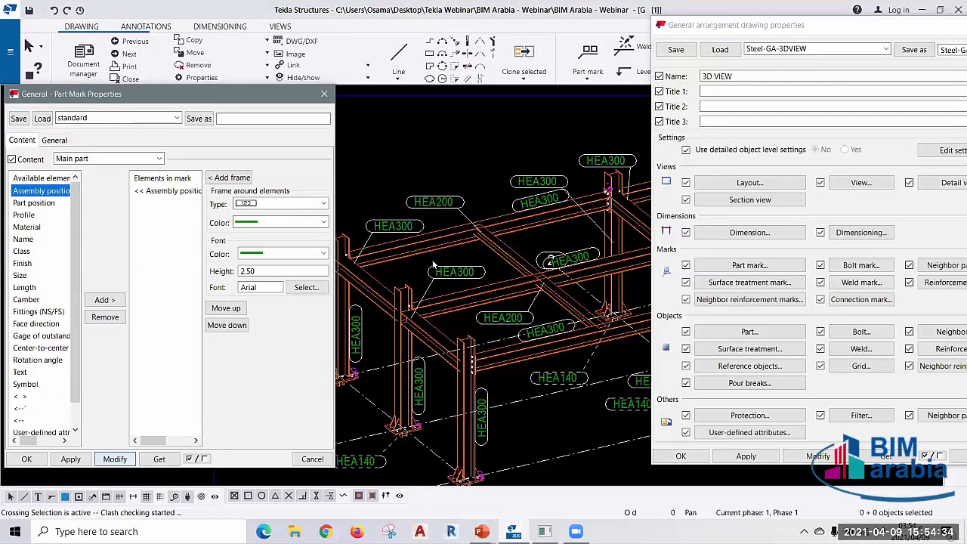
pyautogui.moveTo(497, 291); pyautogui.dragTo(590, 288, button='middle')
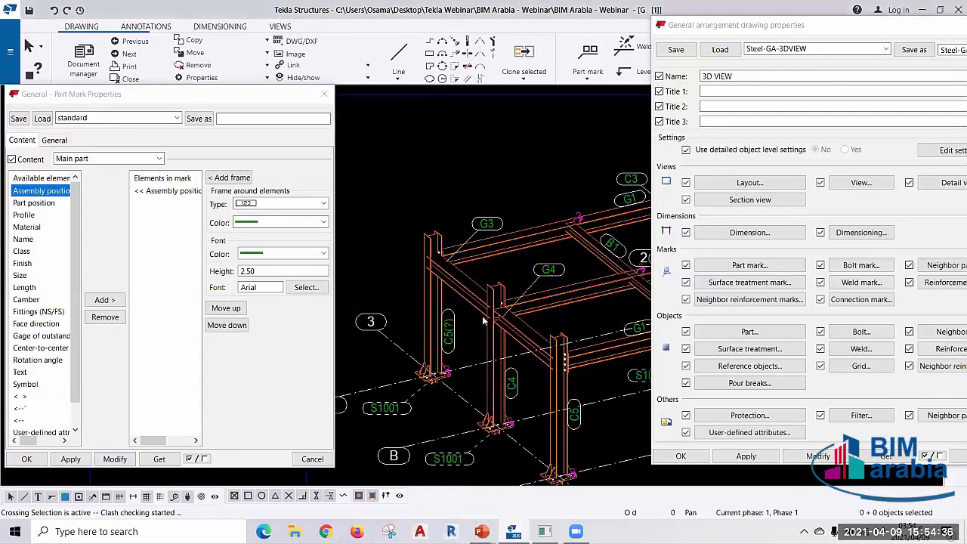
pyautogui.scroll(4, 482, 320)
pyautogui.scroll(-5, 397, 311)
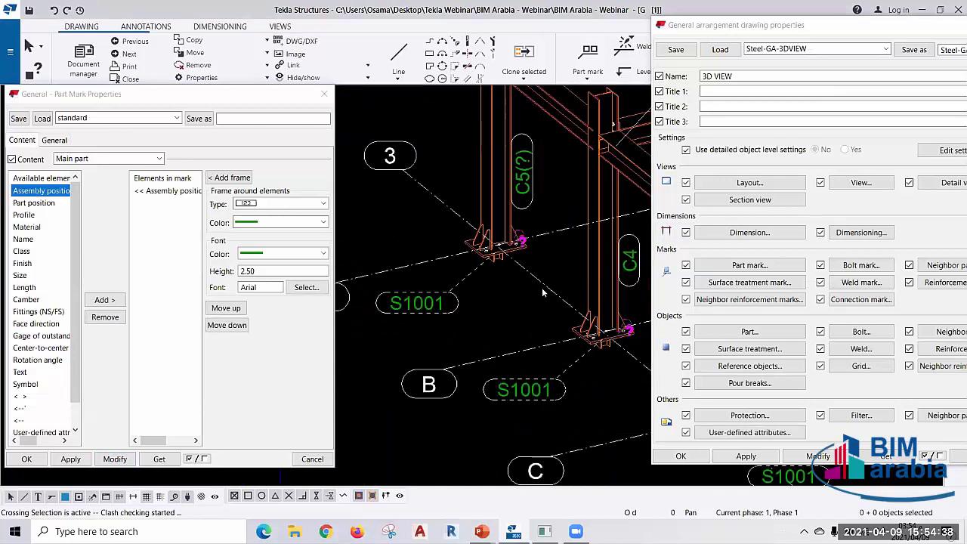
pyautogui.scroll(3, 449, 242)
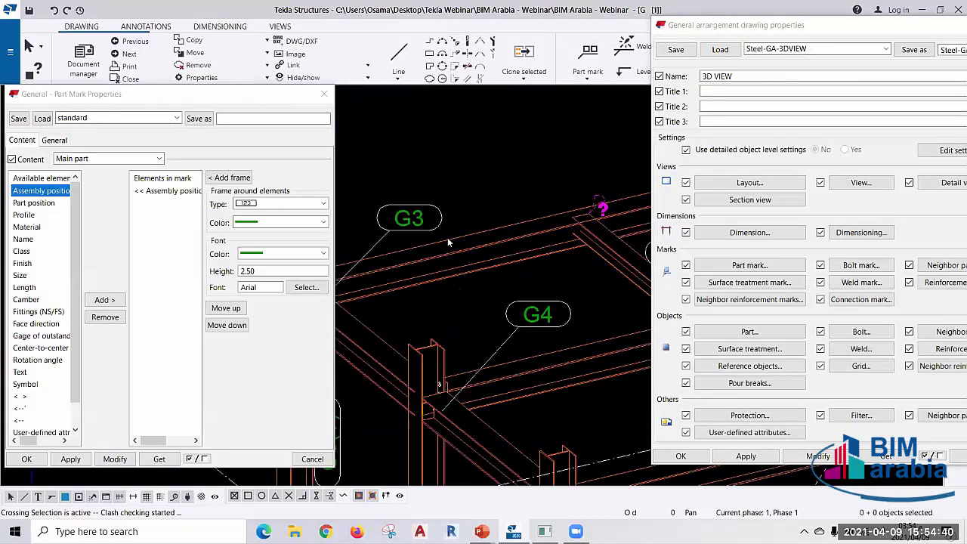
pyautogui.scroll(-3, 530, 328)
pyautogui.scroll(-2, 530, 328)
pyautogui.moveTo(525, 282); pyautogui.dragTo(518, 280, button='middle')
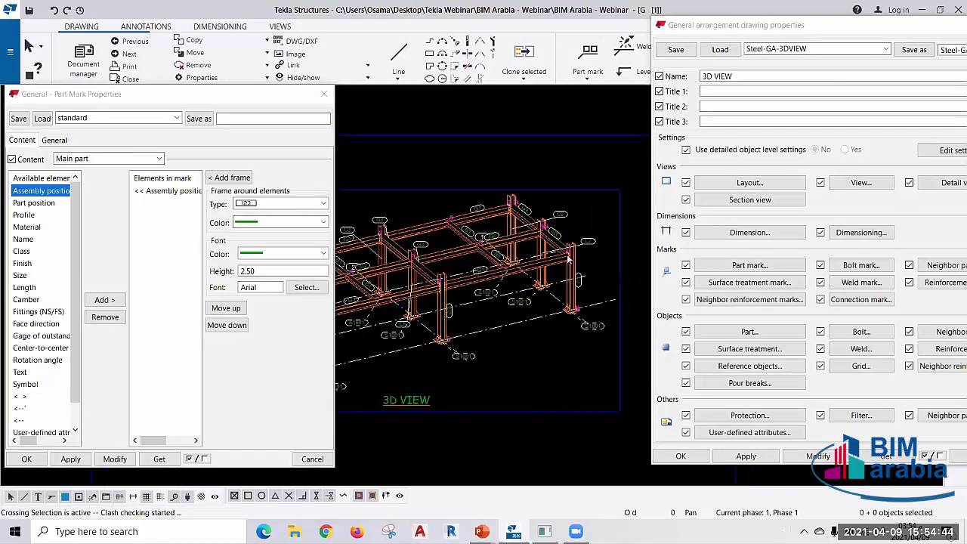
pyautogui.scroll(4, 338, 288)
pyautogui.scroll(2, 338, 287)
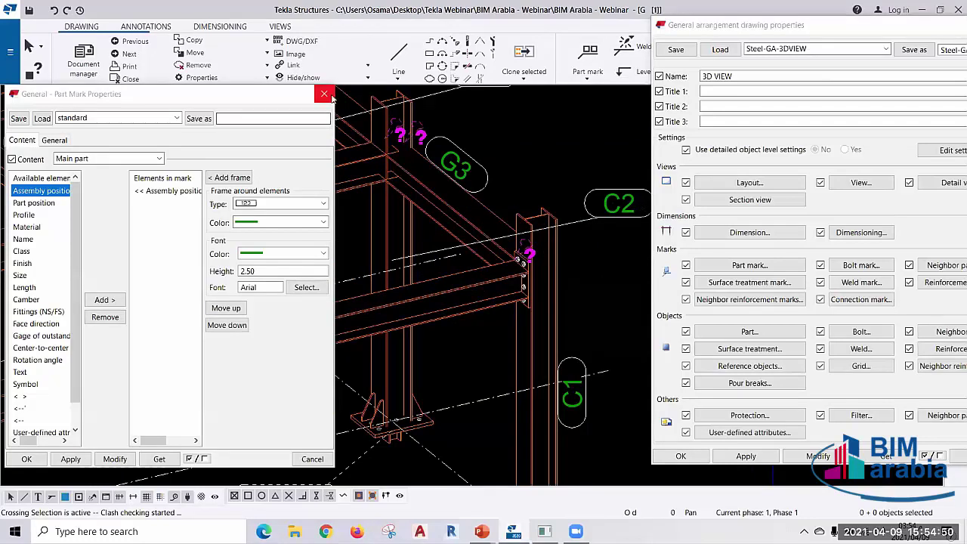
pyautogui.click(310, 93)
pyautogui.press('Escape')
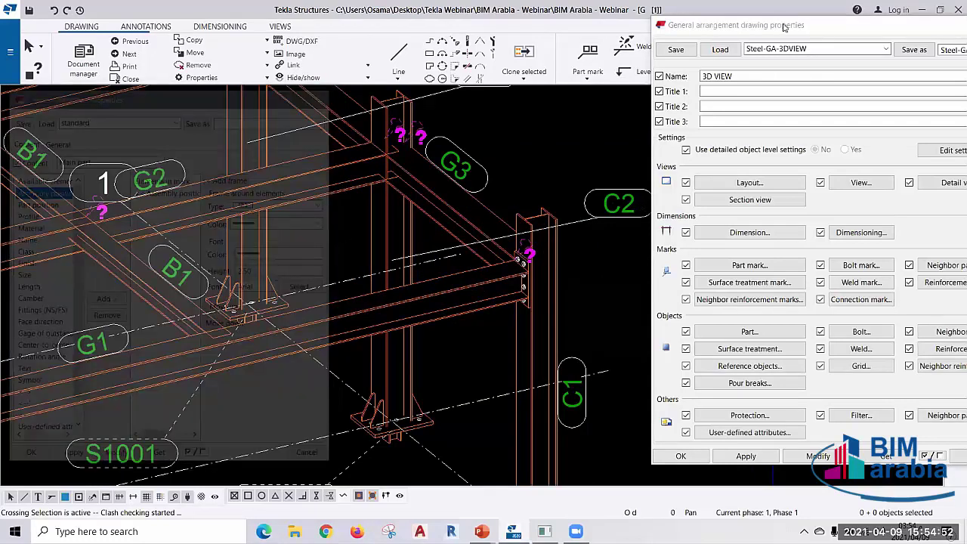
# - Add Number of bolts and Bolt diameter to the bolt mark so it reads 8 24
pyautogui.click(784, 26)
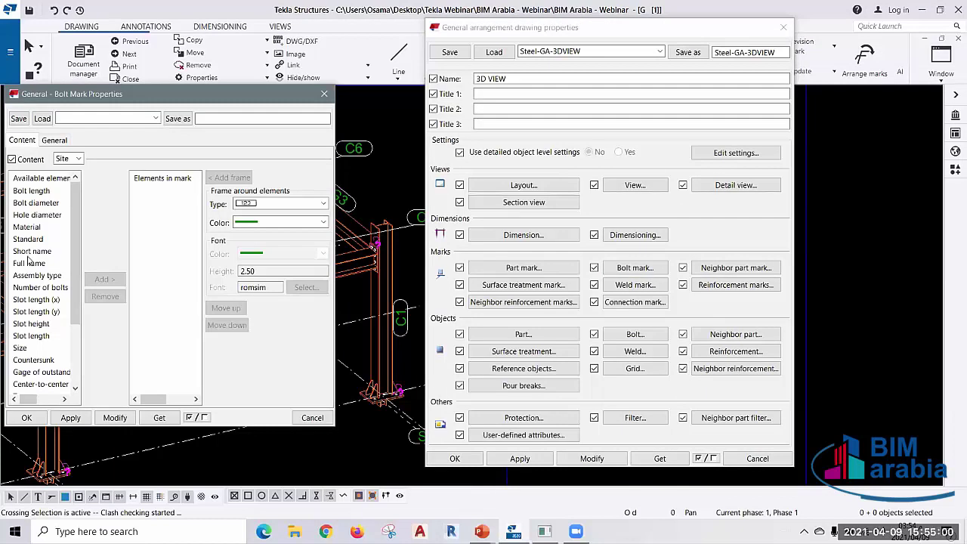
pyautogui.scroll(-3, 29, 260)
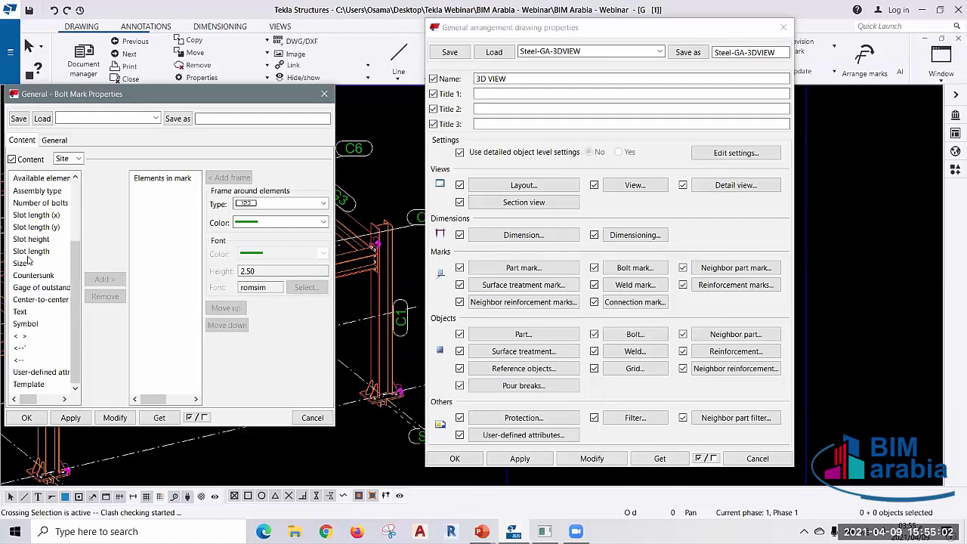
pyautogui.scroll(2, 28, 260)
pyautogui.doubleClick(47, 278)
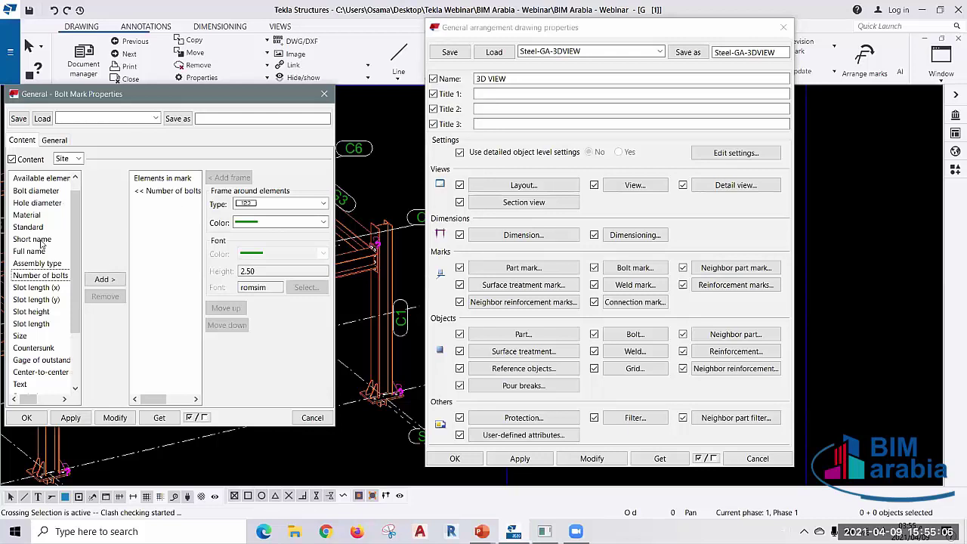
pyautogui.scroll(1, 43, 241)
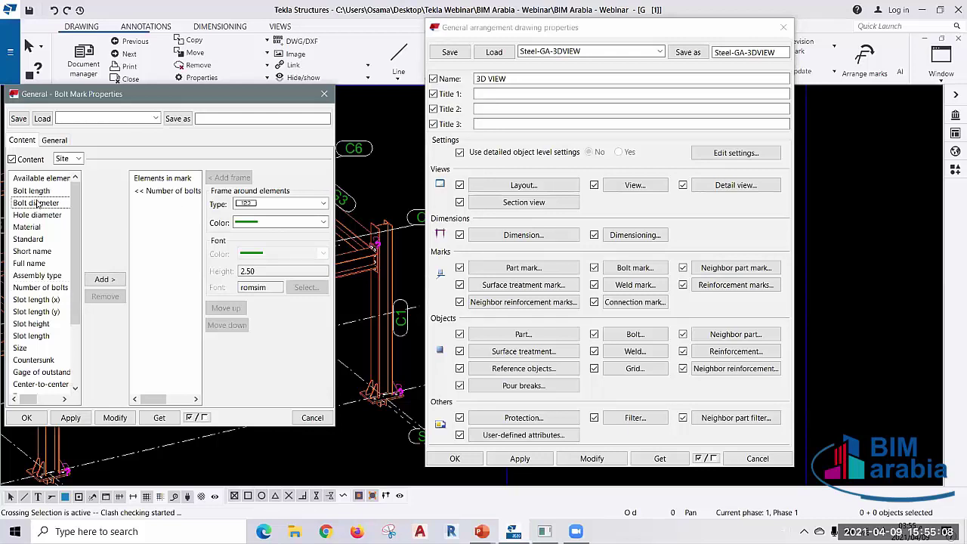
pyautogui.doubleClick(38, 203)
pyautogui.click(113, 418)
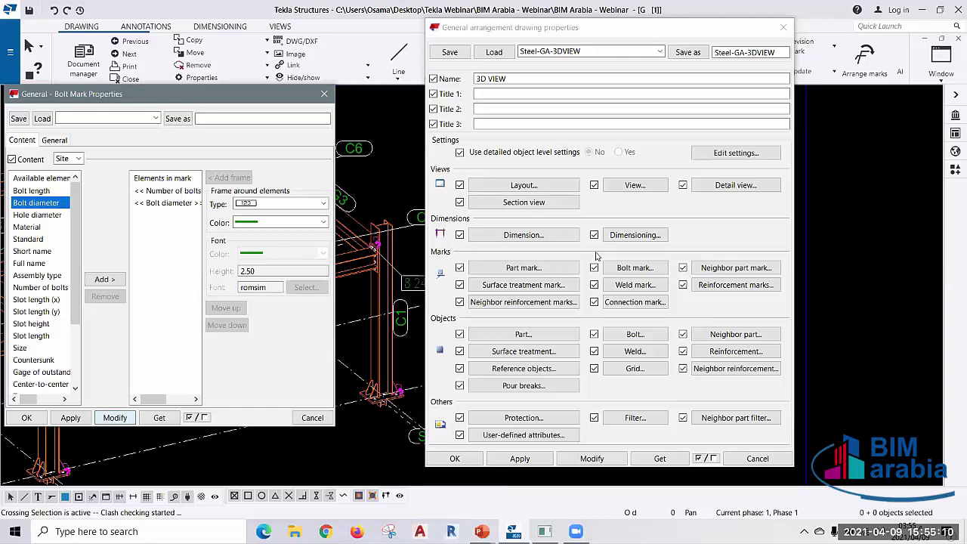
# - Check the new bolt marks on the drawing and add a Text element to the mark
pyautogui.moveTo(514, 27); pyautogui.dragTo(652, 28)
pyautogui.scroll(1, 420, 296)
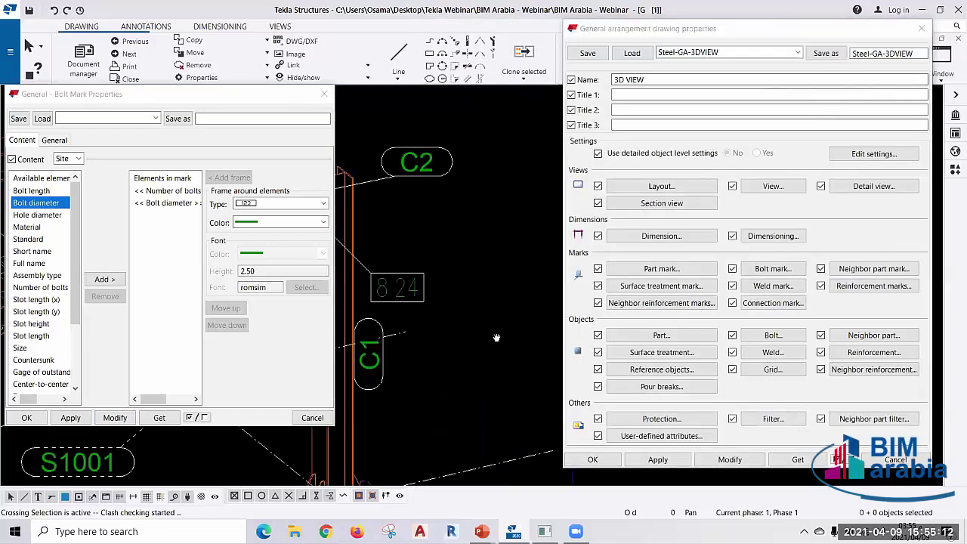
pyautogui.scroll(1, 490, 330)
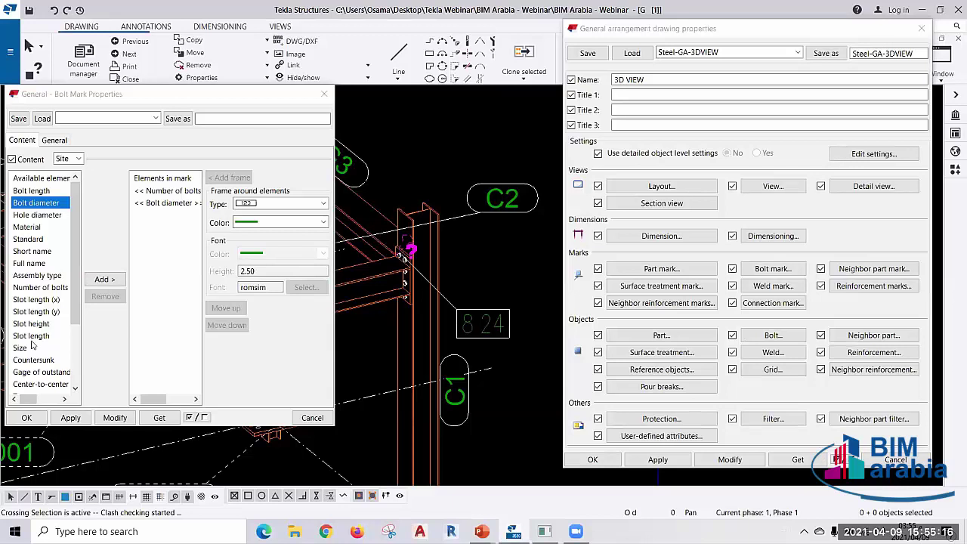
pyautogui.scroll(-3, 33, 345)
pyautogui.doubleClick(29, 313)
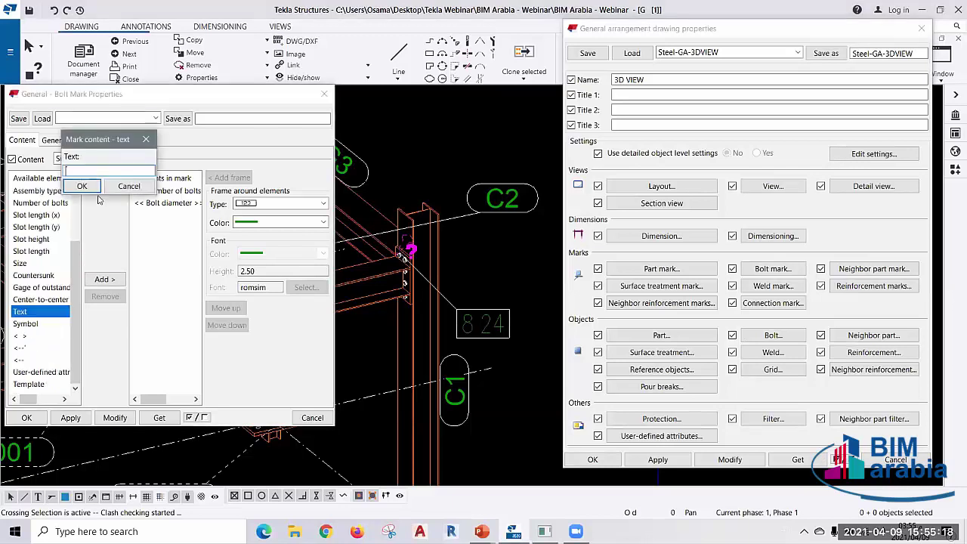
# - Enter DIA as mark text, place it before Bolt diameter, and apply so marks read 8 DIA 24
pyautogui.write('DIA')
pyautogui.click(82, 186)
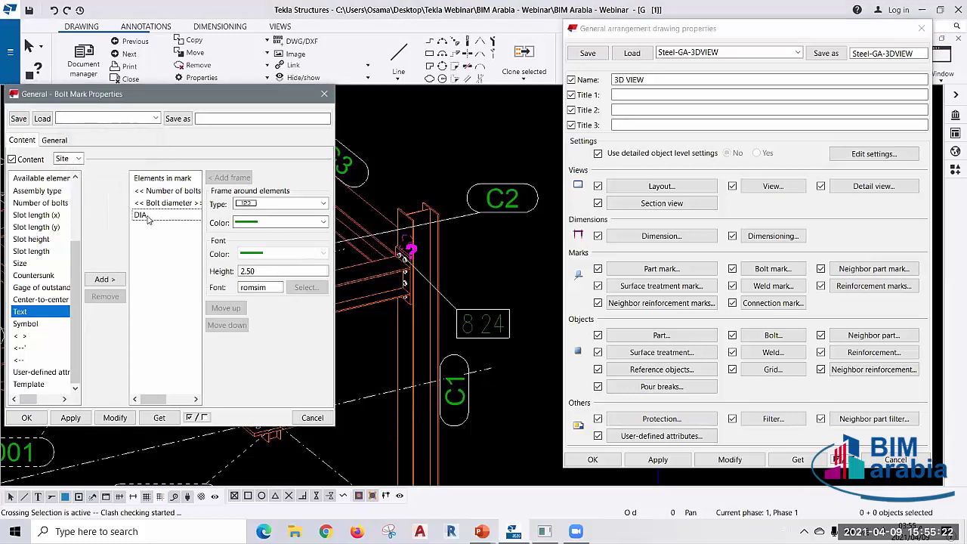
pyautogui.click(141, 215)
pyautogui.click(226, 308)
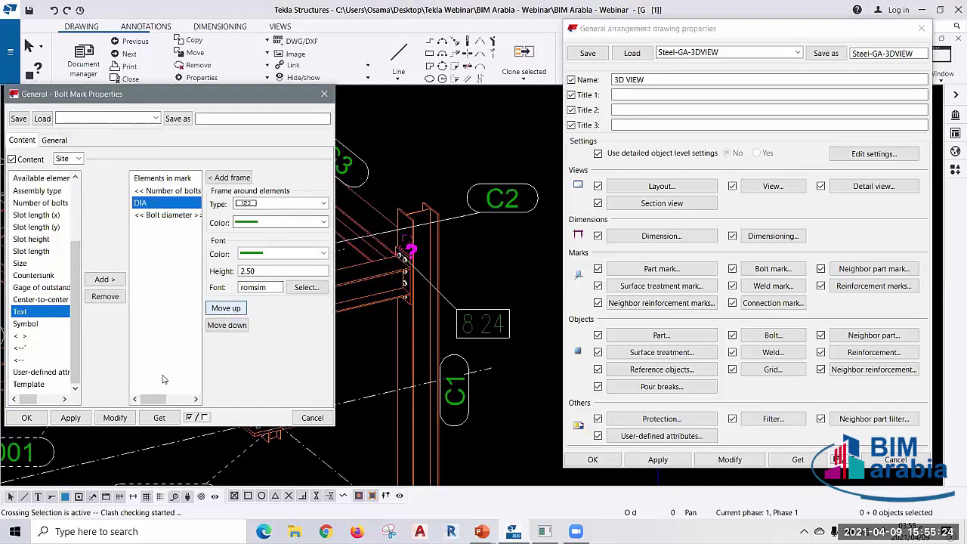
pyautogui.click(115, 418)
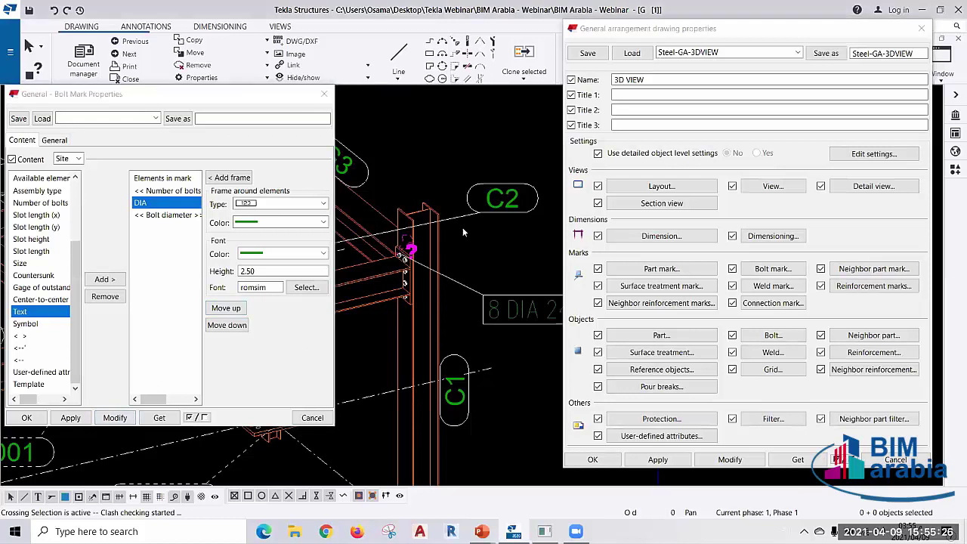
pyautogui.scroll(-3, 513, 282)
pyautogui.scroll(-2, 512, 283)
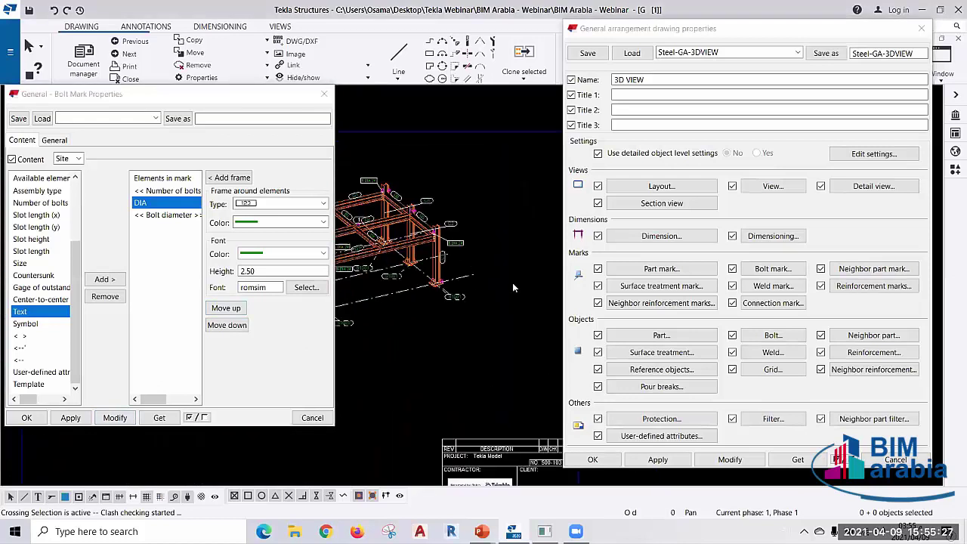
pyautogui.click(156, 409)
pyautogui.scroll(3, 444, 324)
pyautogui.scroll(2, 444, 323)
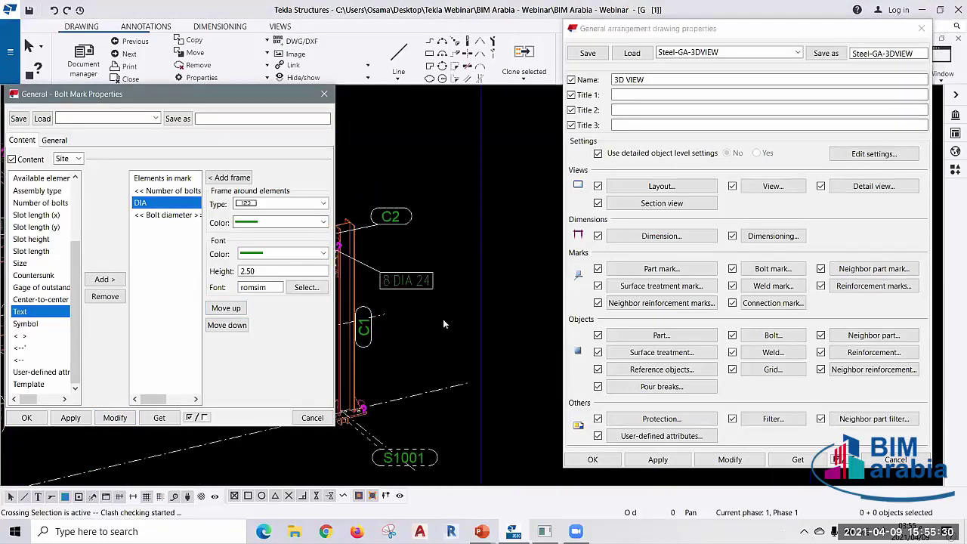
pyautogui.scroll(2, 444, 323)
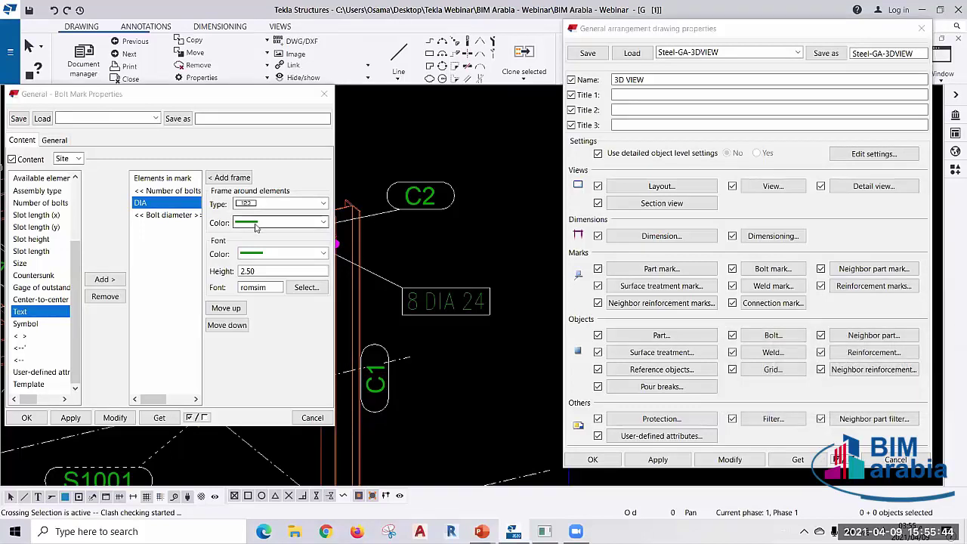
# - Make the bolt mark text yellow with height 3 and font size 12, and apply it
pyautogui.click(54, 140)
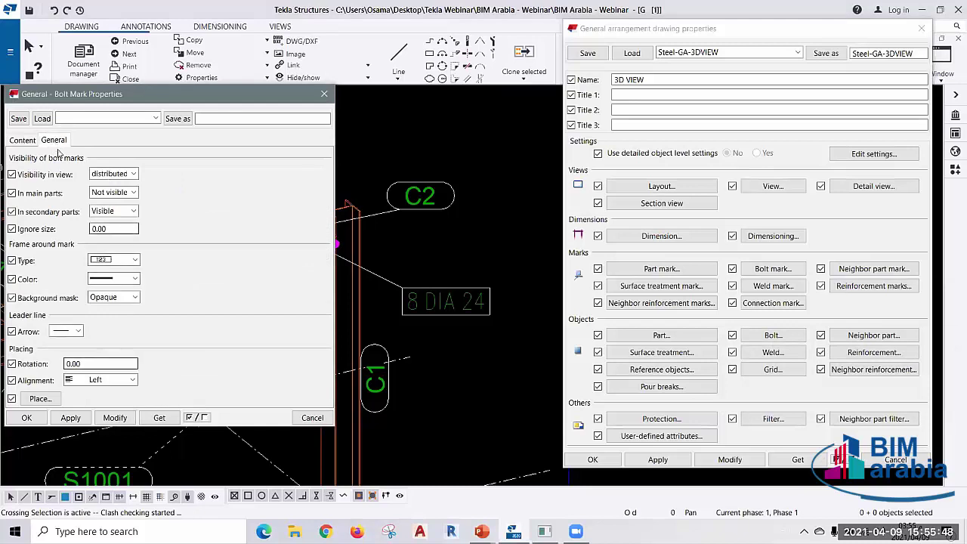
pyautogui.click(14, 144)
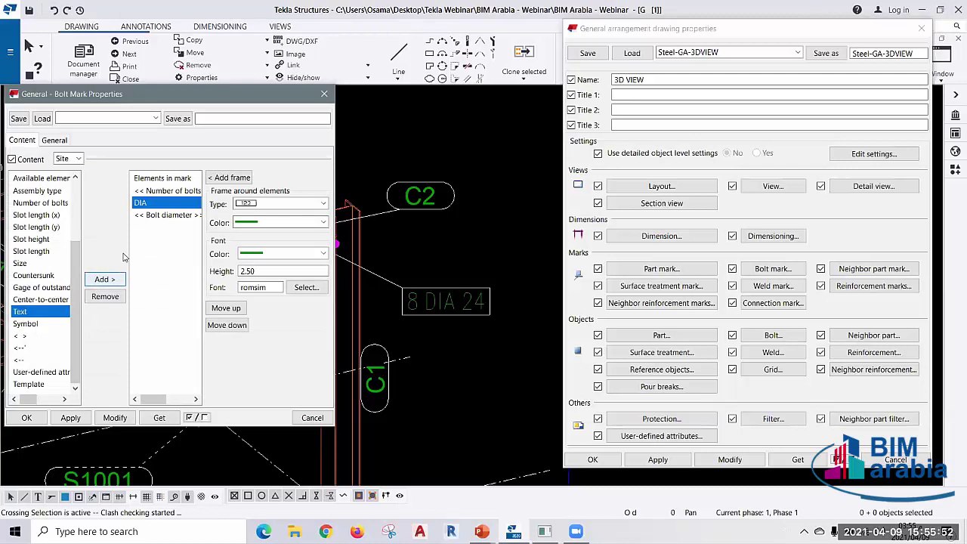
pyautogui.click(161, 192)
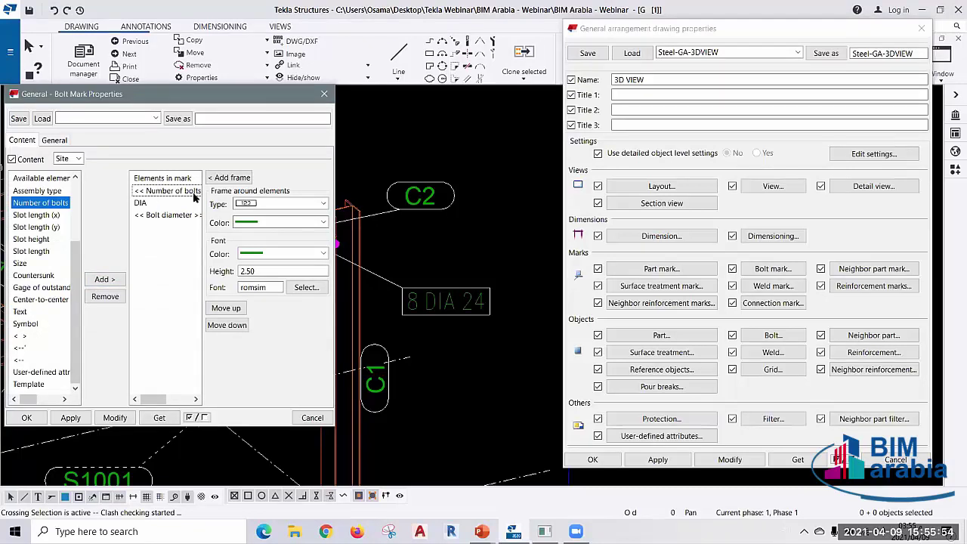
pyautogui.click(155, 204)
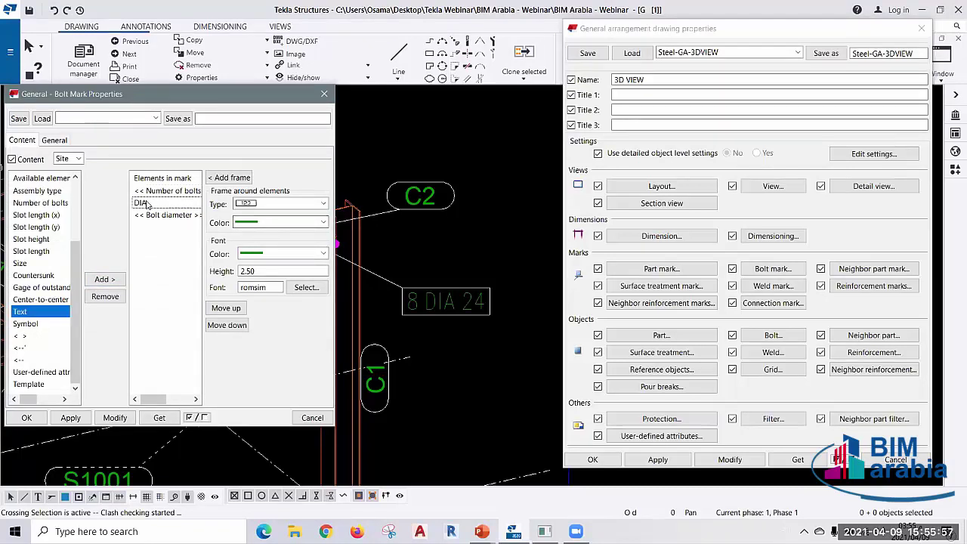
pyautogui.click(314, 257)
pyautogui.click(274, 317)
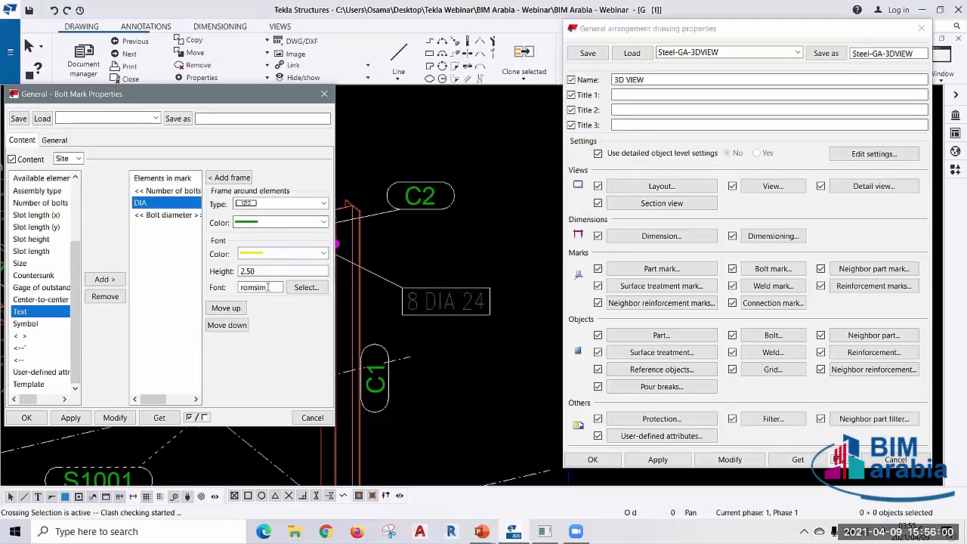
pyautogui.moveTo(259, 271); pyautogui.dragTo(195, 272)
pyautogui.write('3')
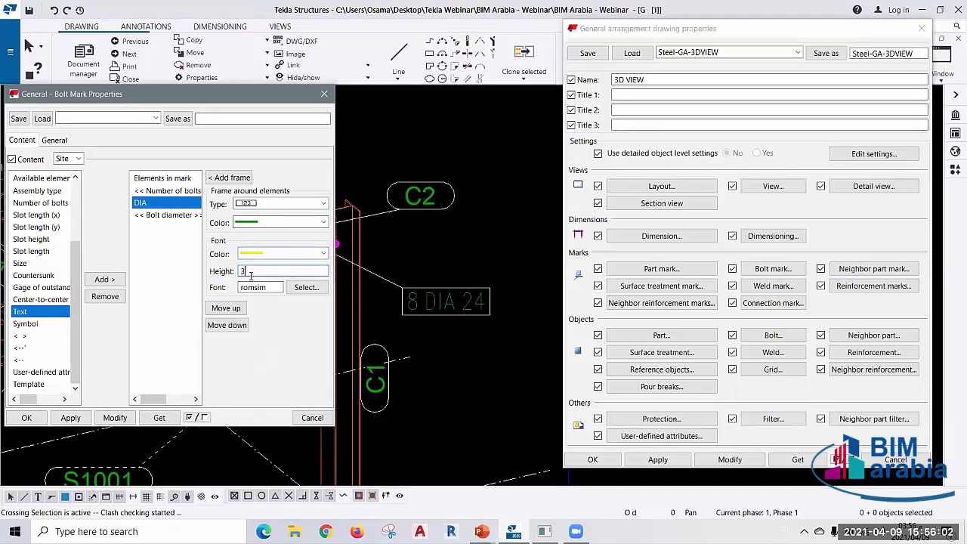
pyautogui.click(306, 287)
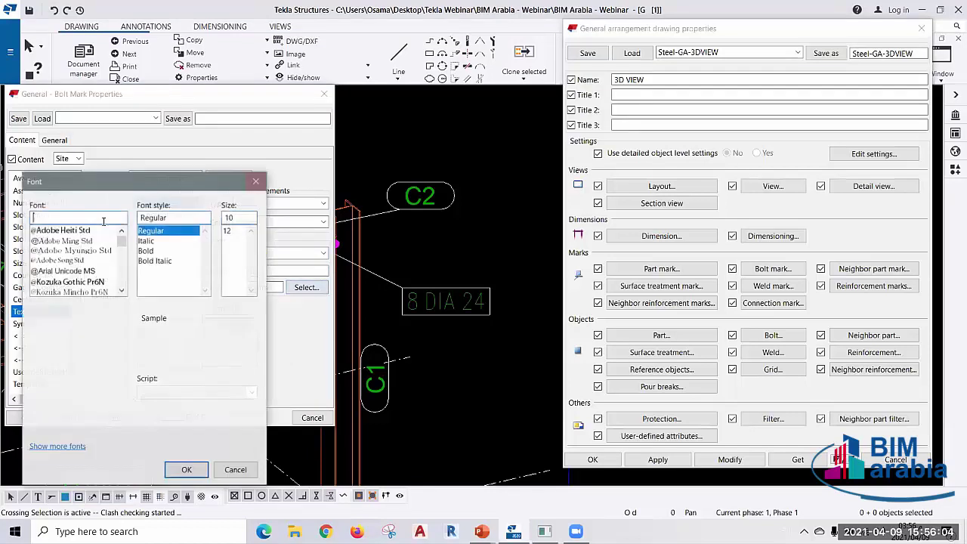
pyautogui.click(187, 470)
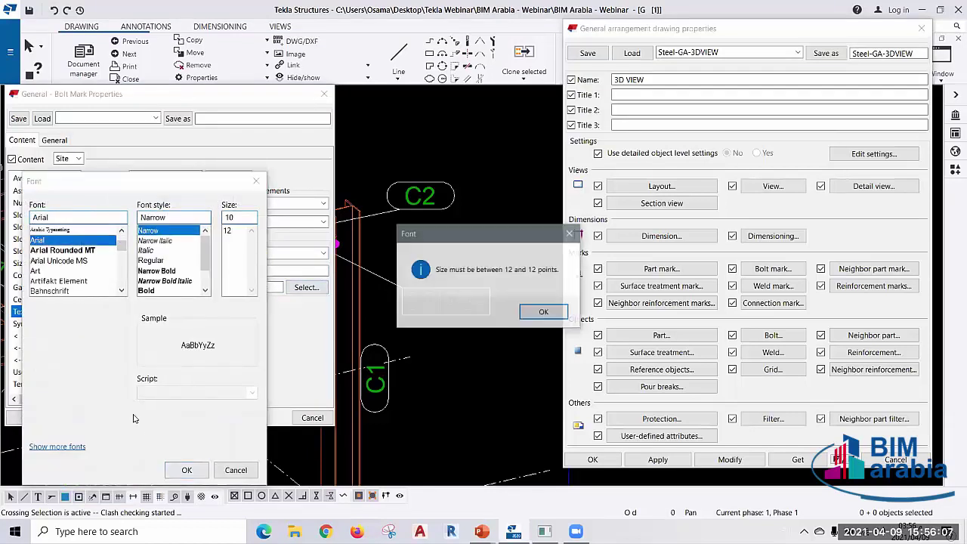
pyautogui.click(548, 314)
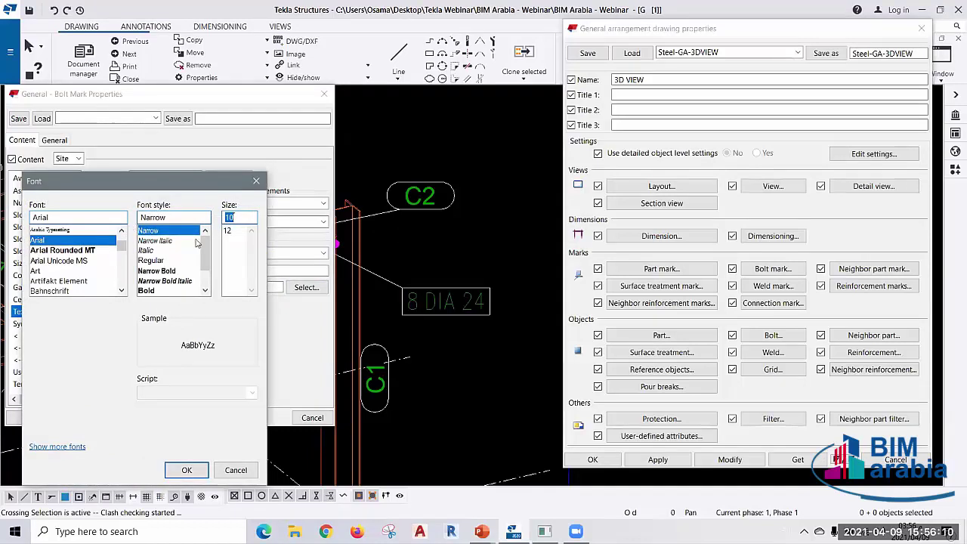
pyautogui.click(228, 231)
pyautogui.click(187, 470)
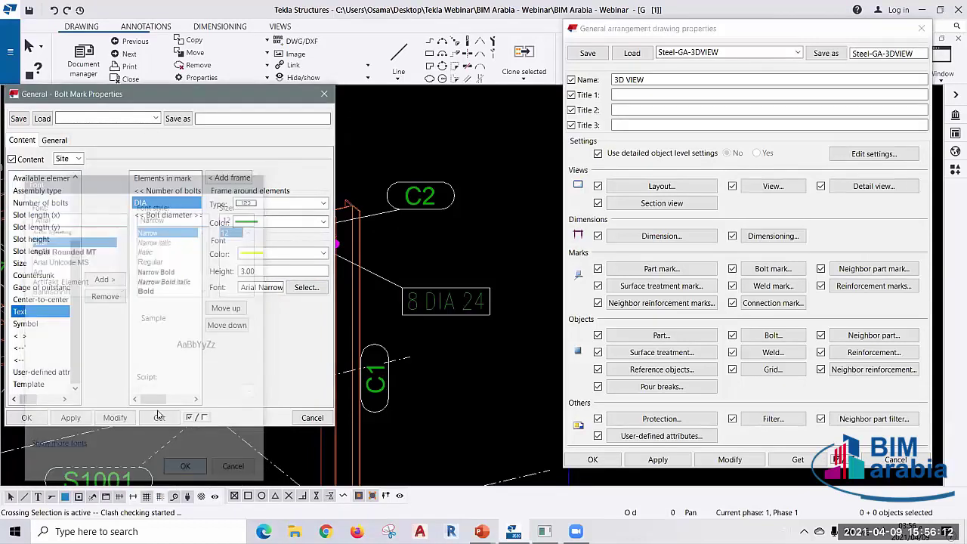
pyautogui.click(115, 418)
pyautogui.scroll(3, 438, 308)
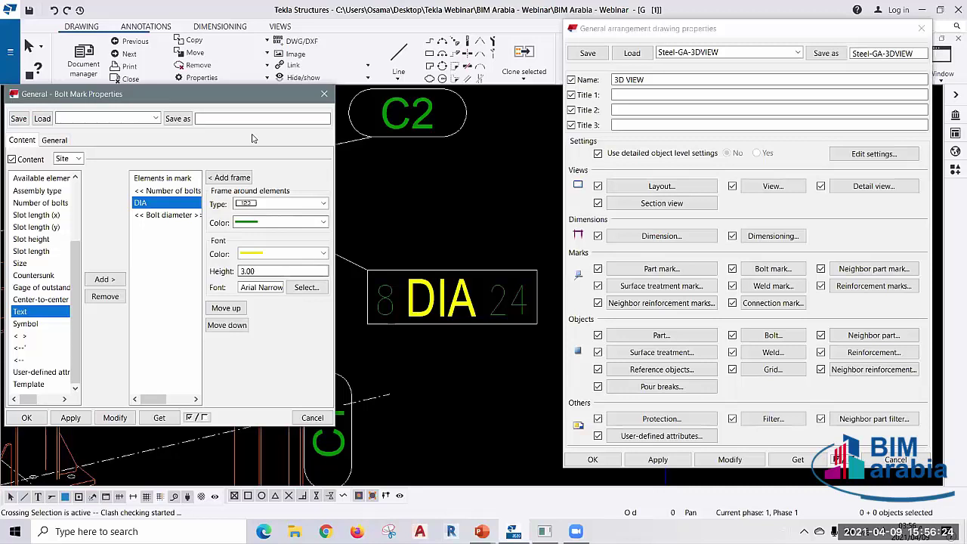
# - Save the bolt mark settings as BOLT MARK, load them, and close the dialog
pyautogui.click(232, 121)
pyautogui.write('BOLT MARK')
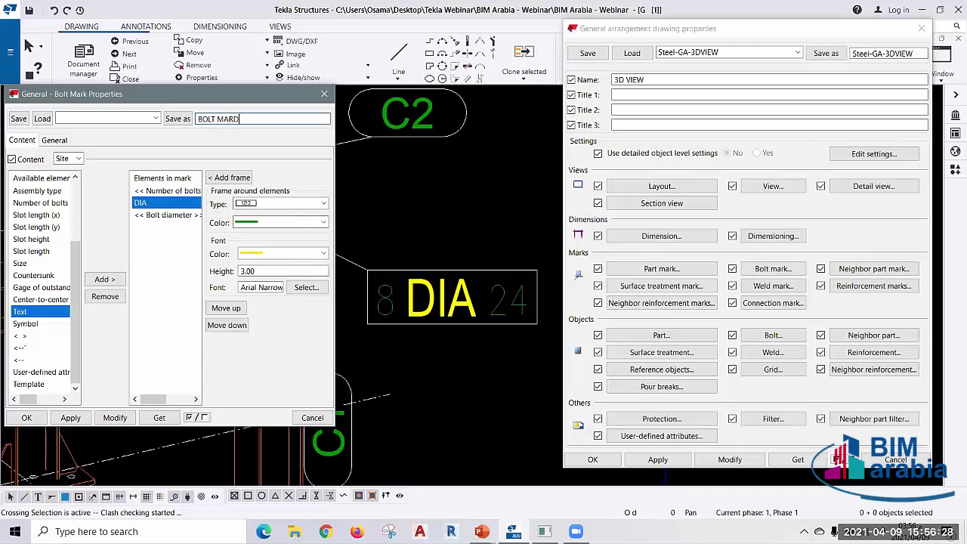
pyautogui.click(178, 119)
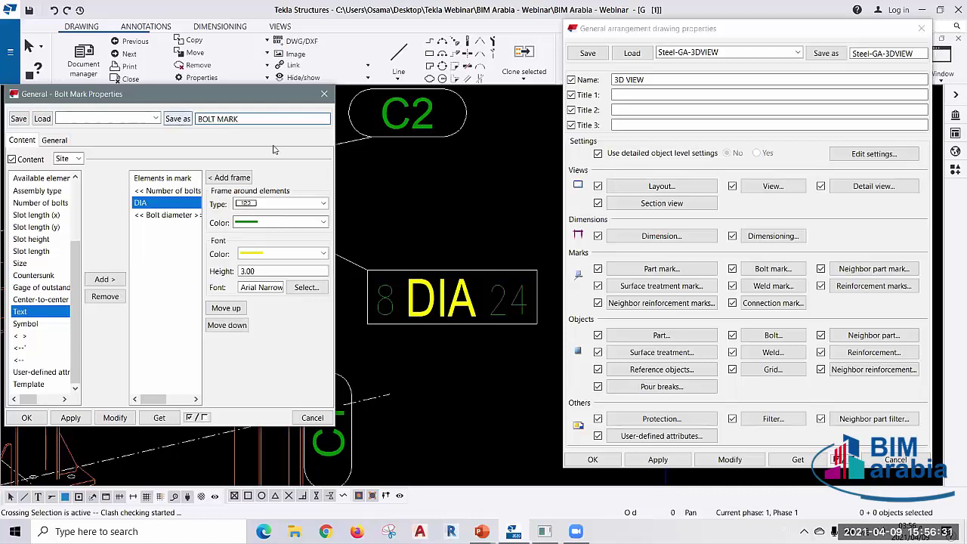
pyautogui.click(174, 117)
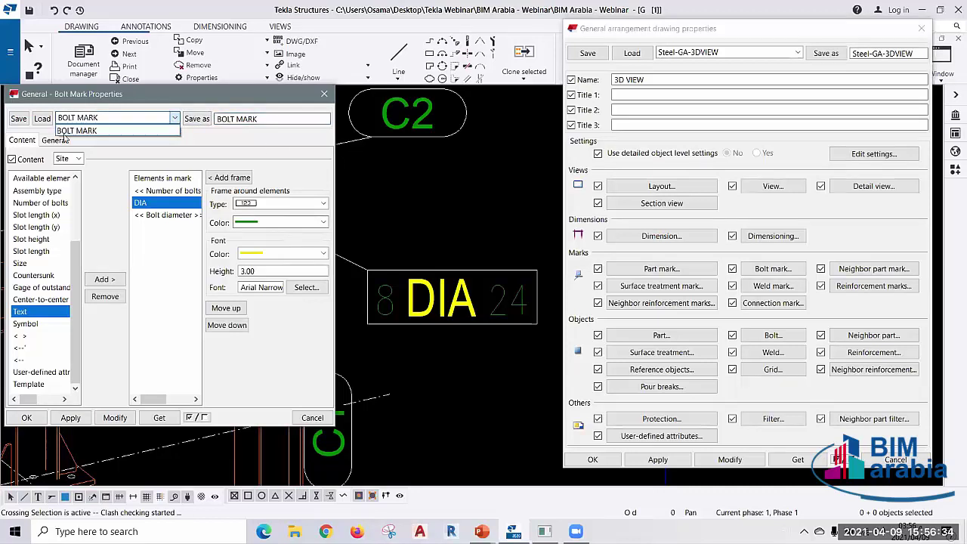
pyautogui.click(72, 130)
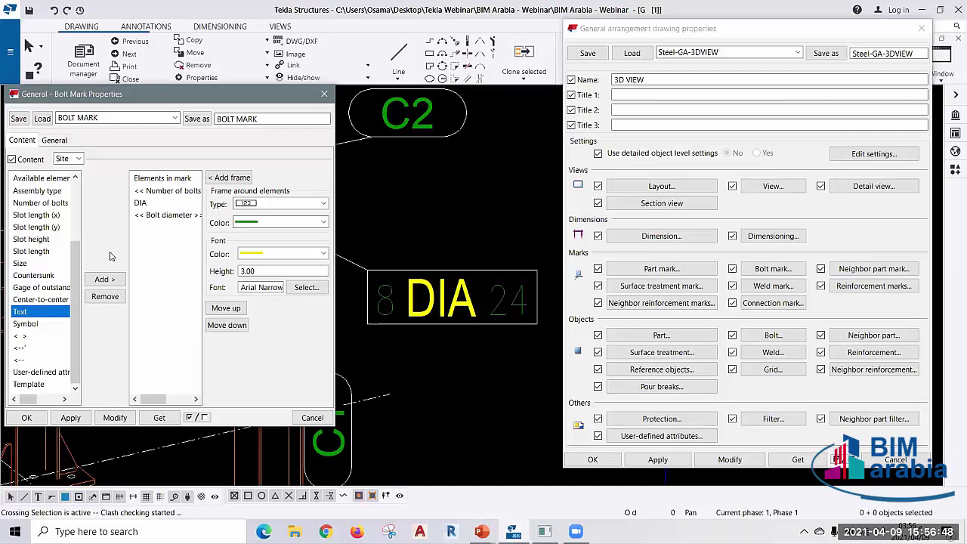
pyautogui.click(325, 94)
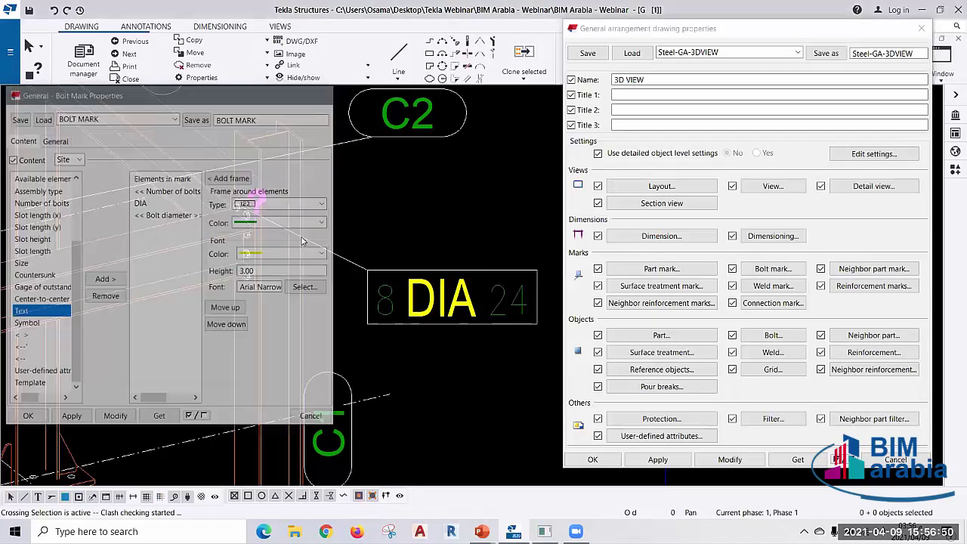
pyautogui.scroll(-3, 246, 252)
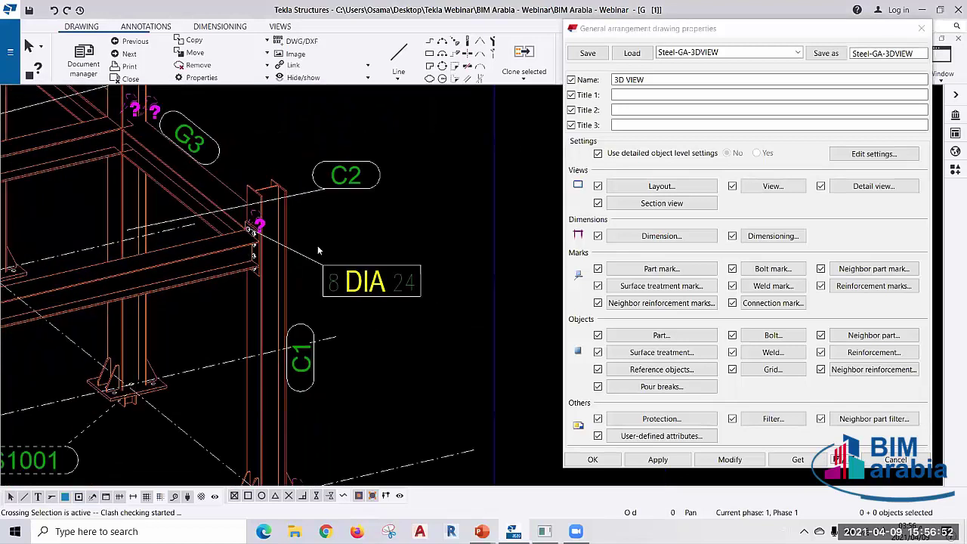
# - Set weld marks to Weld number Yes and Welds Both, apply, and inspect the C6 mark
pyautogui.click(771, 287)
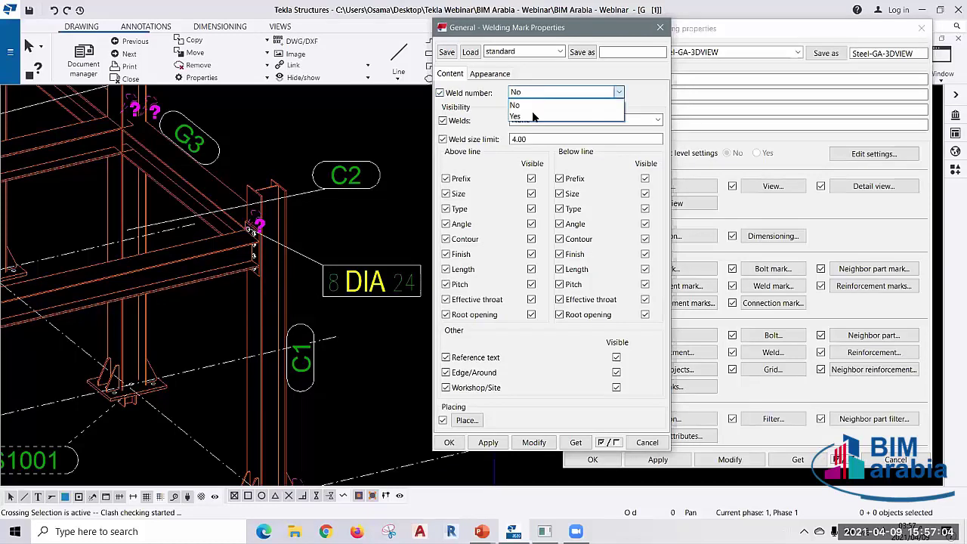
pyautogui.click(534, 108)
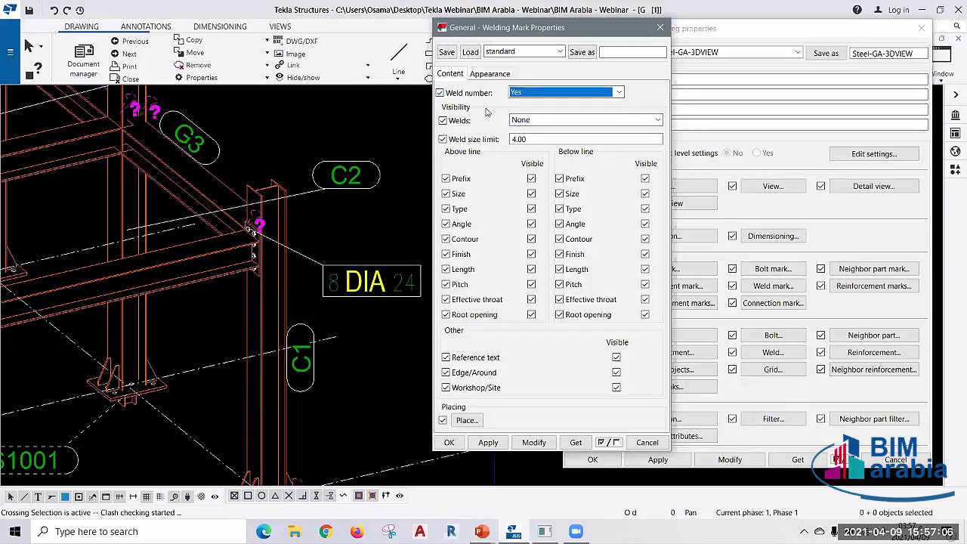
pyautogui.click(533, 120)
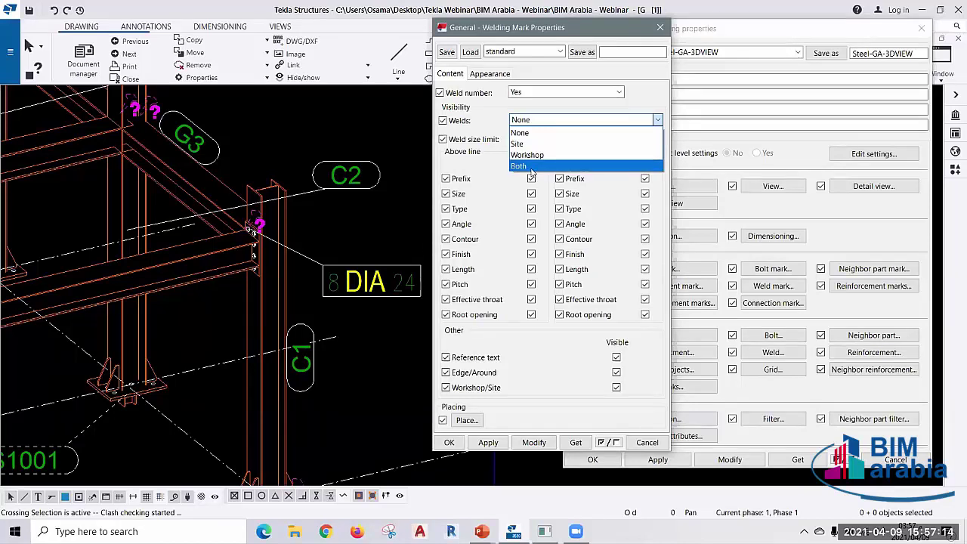
pyautogui.click(532, 167)
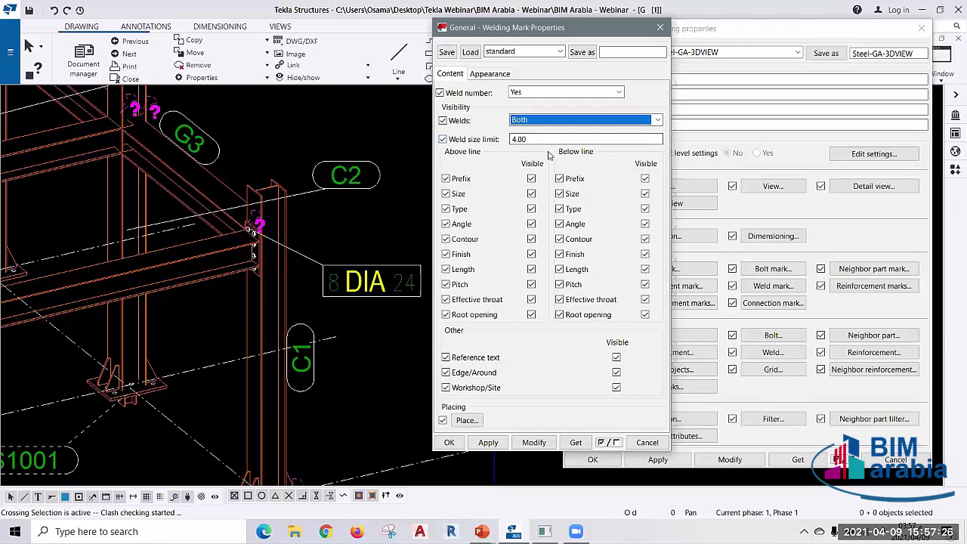
pyautogui.click(535, 443)
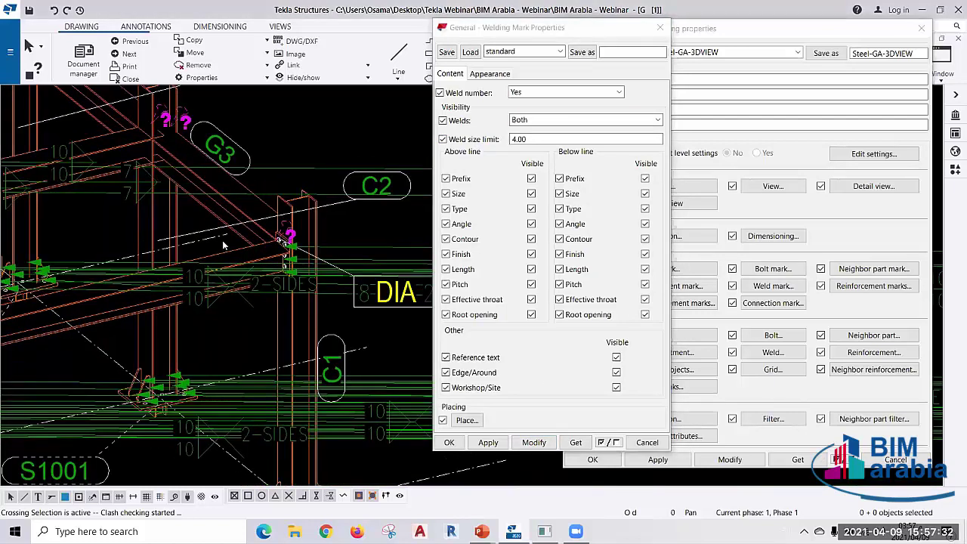
pyautogui.scroll(3, 196, 241)
pyautogui.scroll(-2, 368, 306)
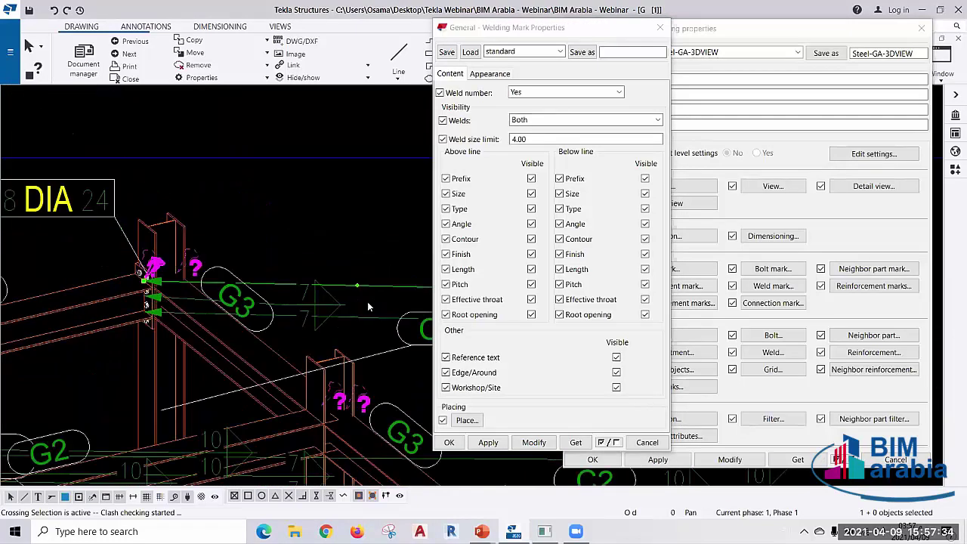
pyautogui.scroll(-2, 368, 306)
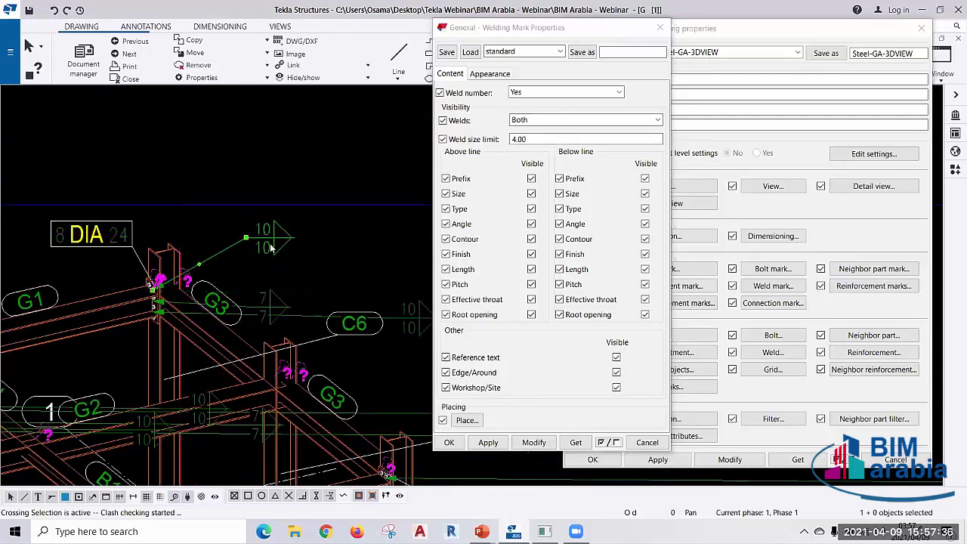
pyautogui.scroll(3, 260, 178)
pyautogui.scroll(-2, 277, 184)
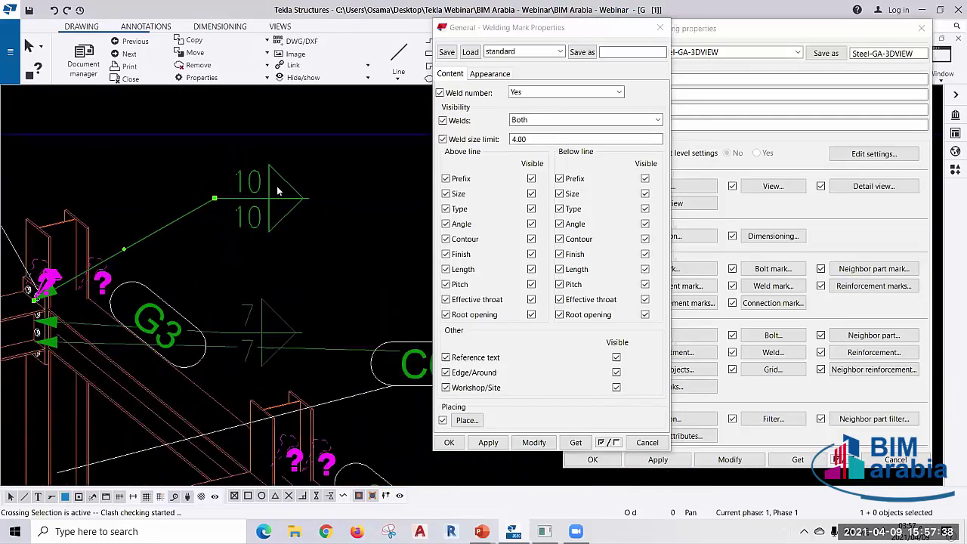
pyautogui.scroll(-2, 277, 186)
pyautogui.scroll(-1, 276, 186)
pyautogui.scroll(2, 263, 246)
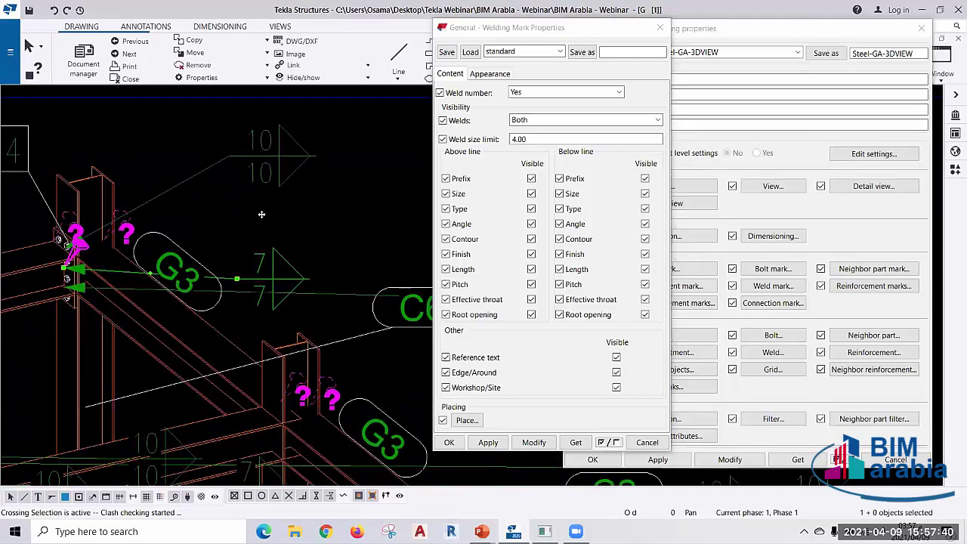
pyautogui.moveTo(344, 243); pyautogui.dragTo(249, 244, button='middle')
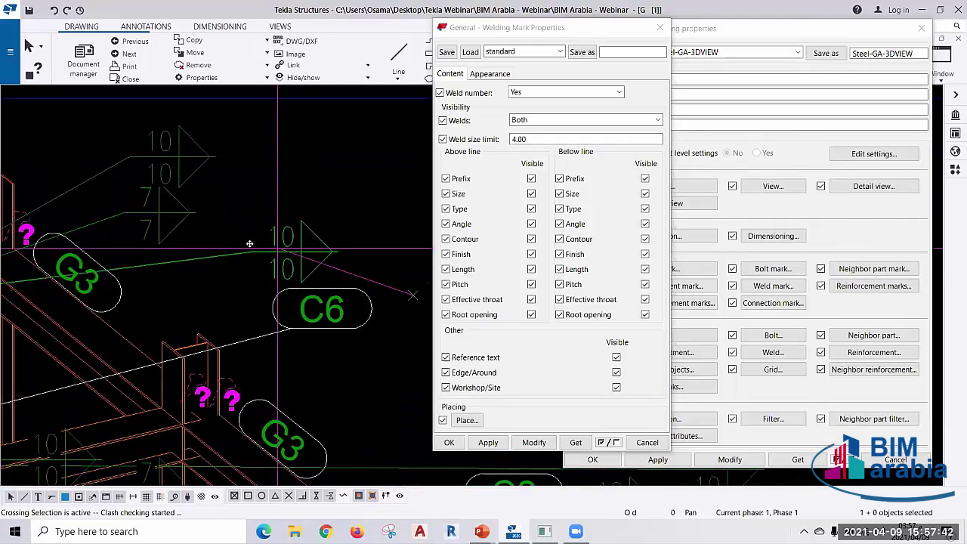
pyautogui.scroll(-1, 280, 194)
pyautogui.scroll(-2, 280, 194)
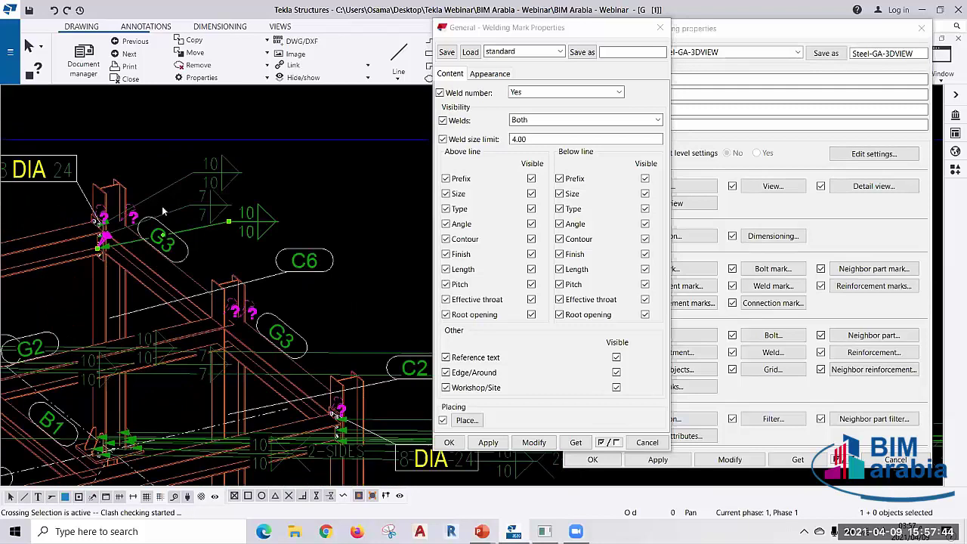
pyautogui.scroll(1, 163, 211)
pyautogui.scroll(-1, 308, 183)
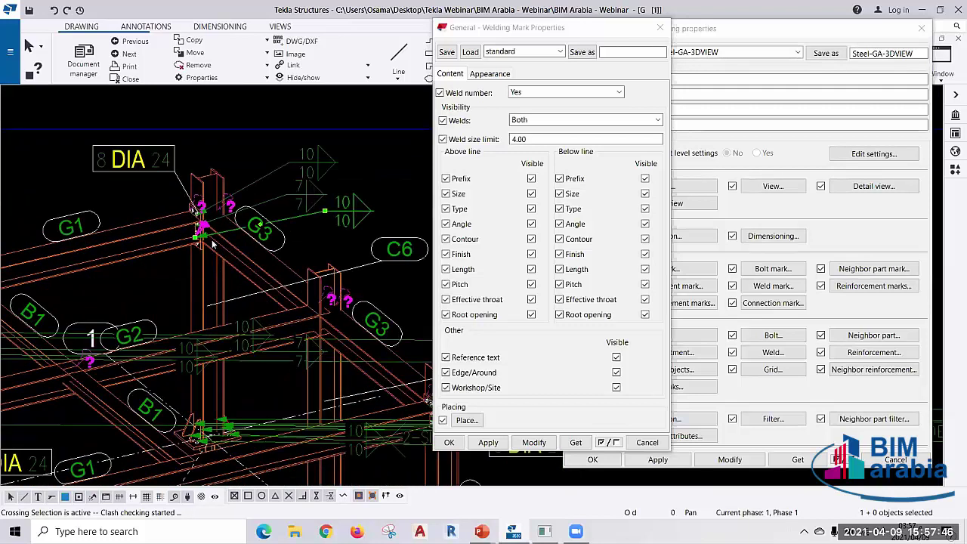
# - Keep the standard weld mark settings selected and close the Welding Mark Properties
pyautogui.click(602, 53)
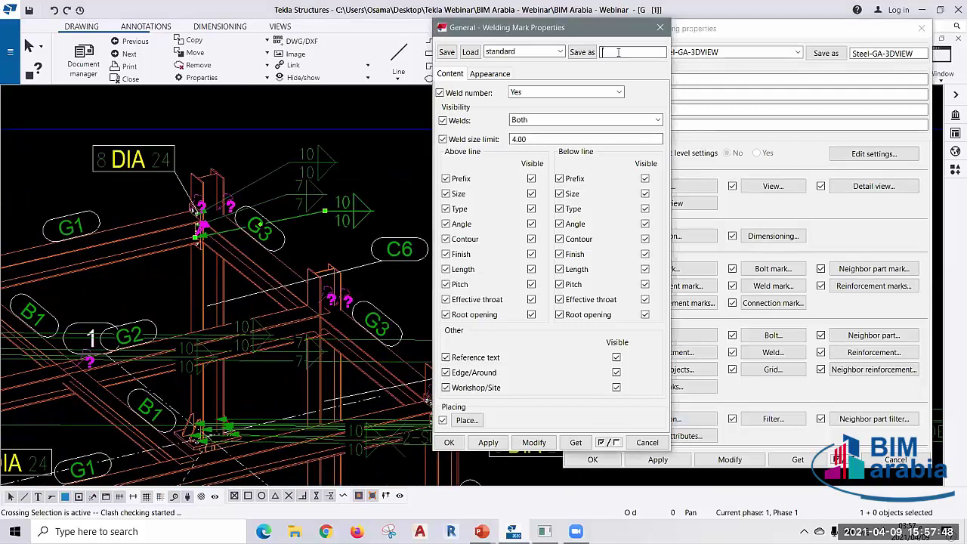
pyautogui.click(561, 52)
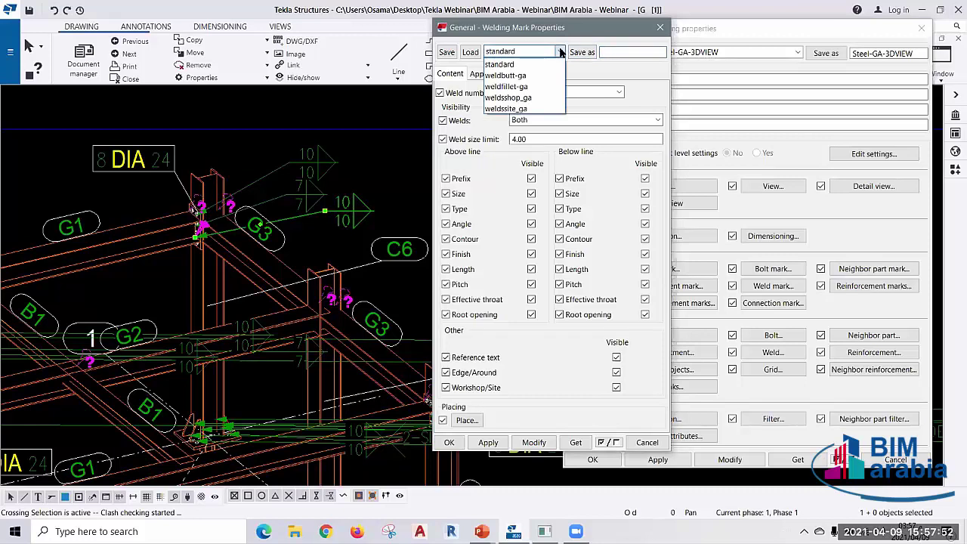
pyautogui.click(456, 115)
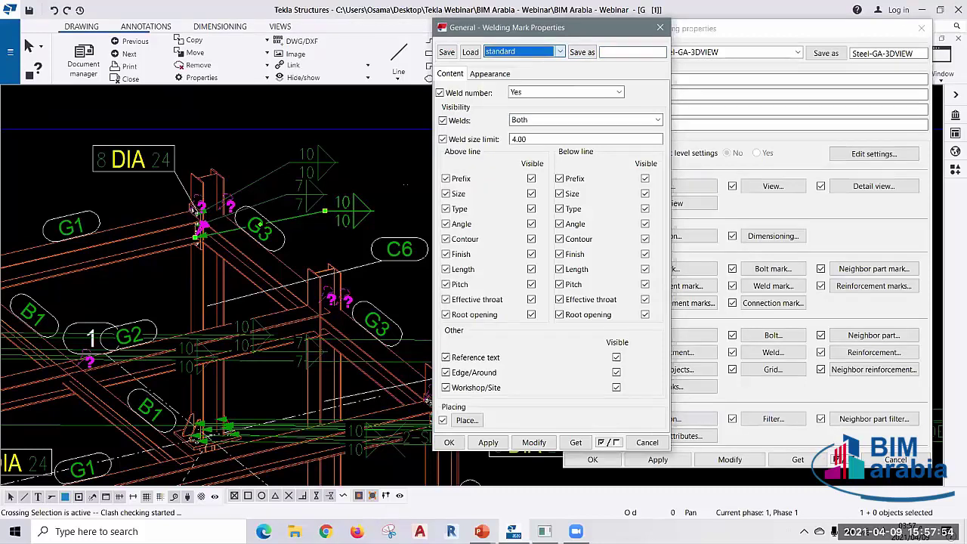
pyautogui.click(165, 270)
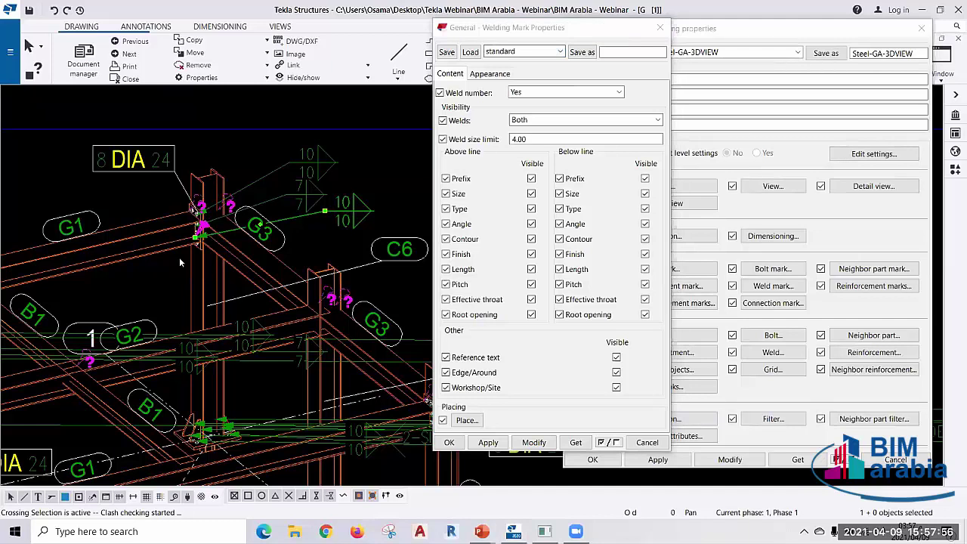
pyautogui.scroll(-3, 179, 257)
pyautogui.scroll(-2, 179, 257)
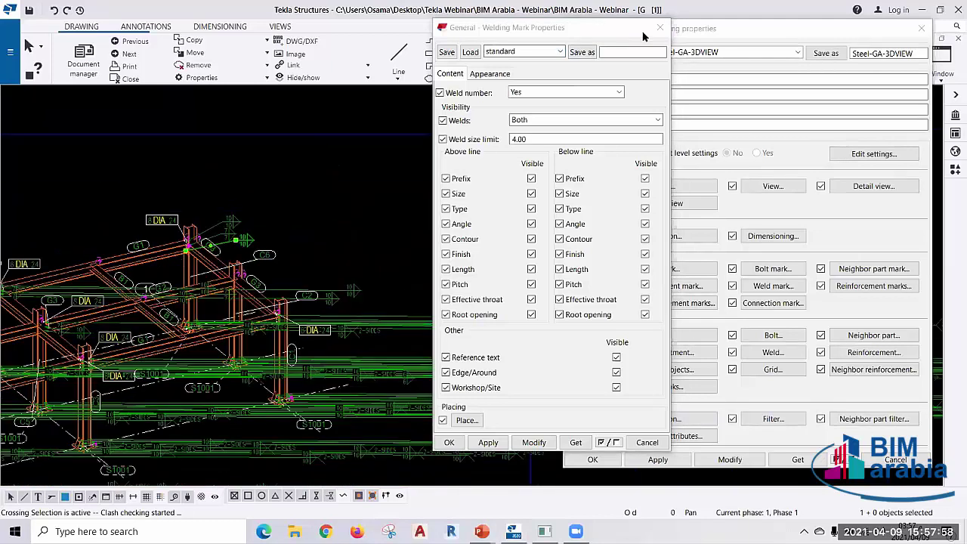
pyautogui.click(655, 32)
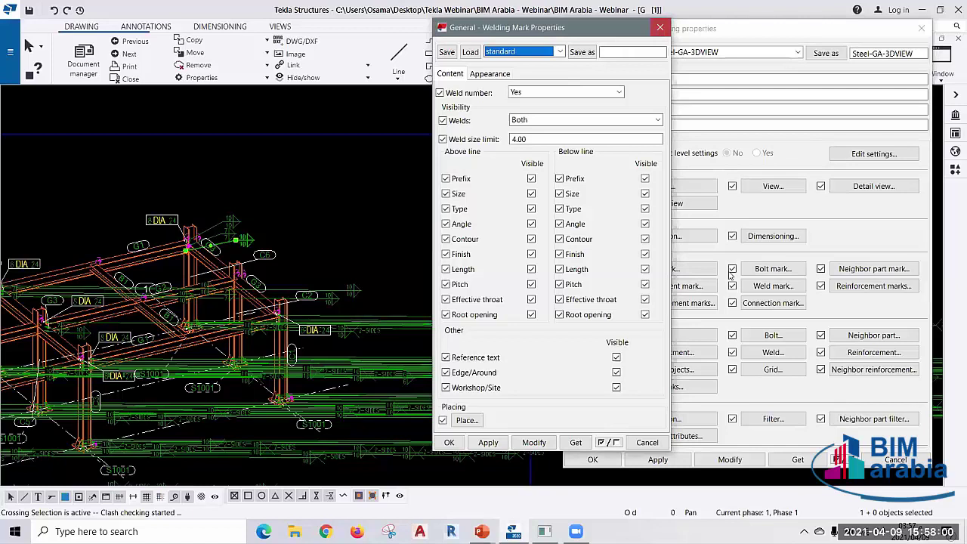
pyautogui.press('Escape')
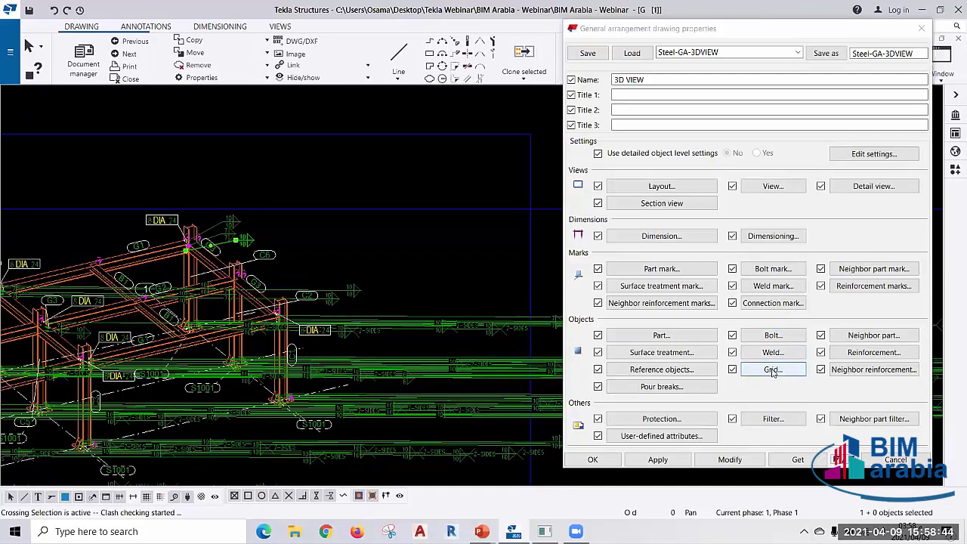
# - Make the parts' visible lines yellow, keeping solid line type and black hidden lines, and apply
pyautogui.click(687, 334)
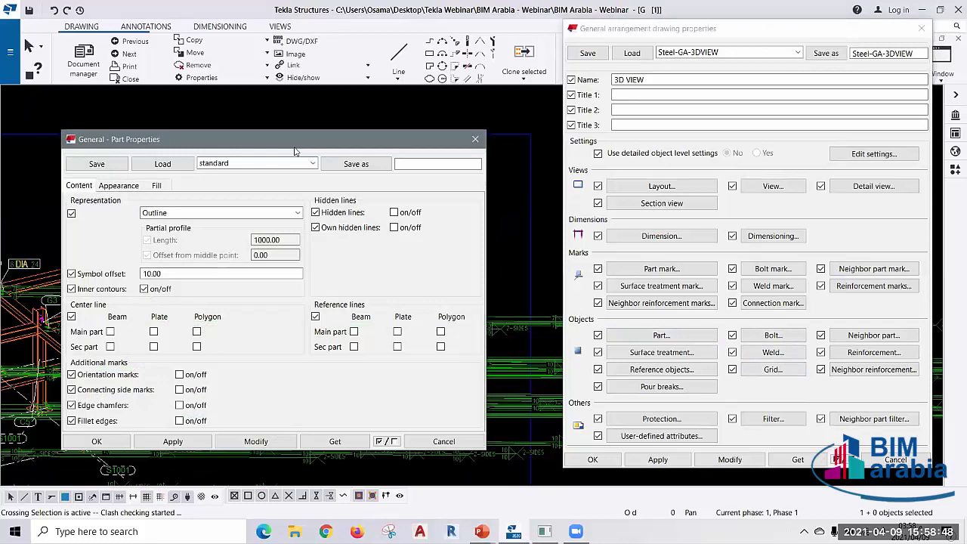
pyautogui.moveTo(294, 151); pyautogui.dragTo(628, 118)
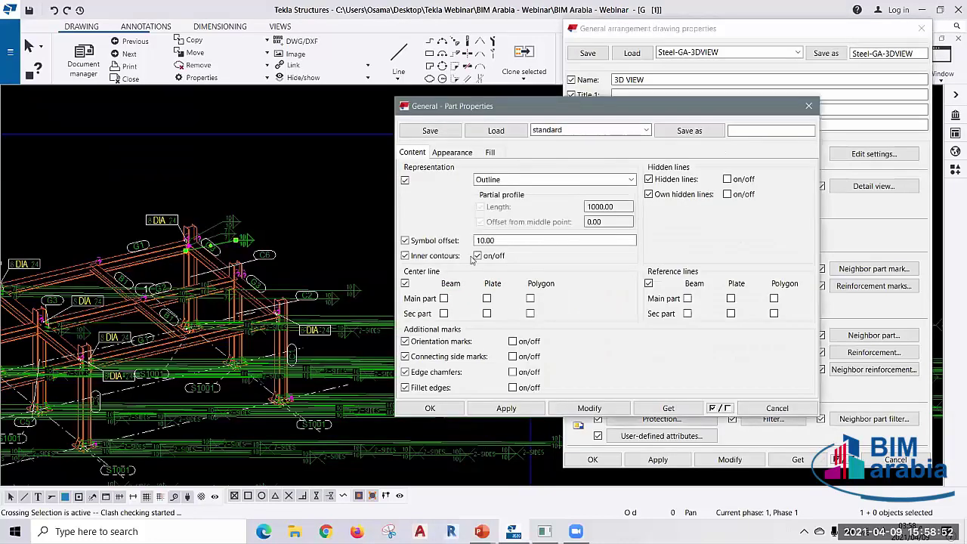
pyautogui.click(461, 155)
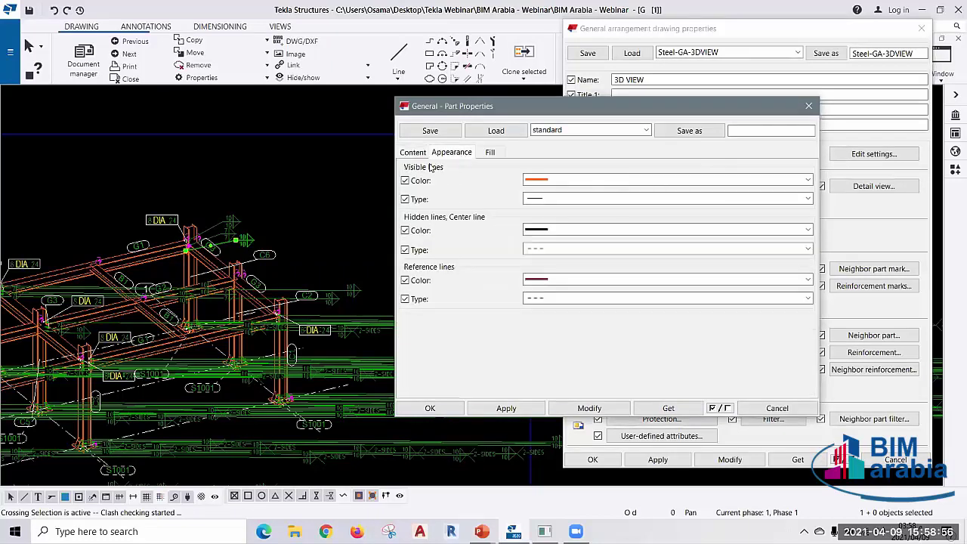
pyautogui.click(635, 181)
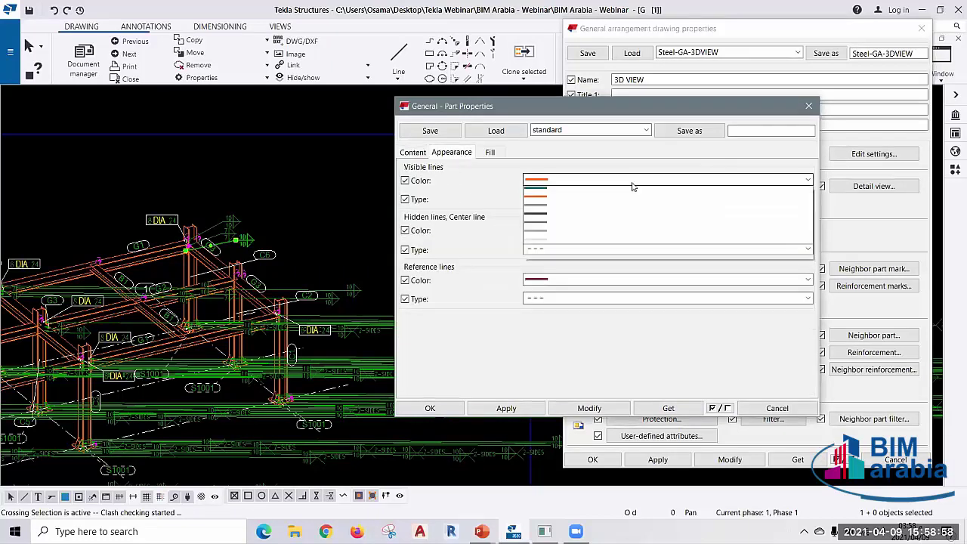
pyautogui.click(543, 243)
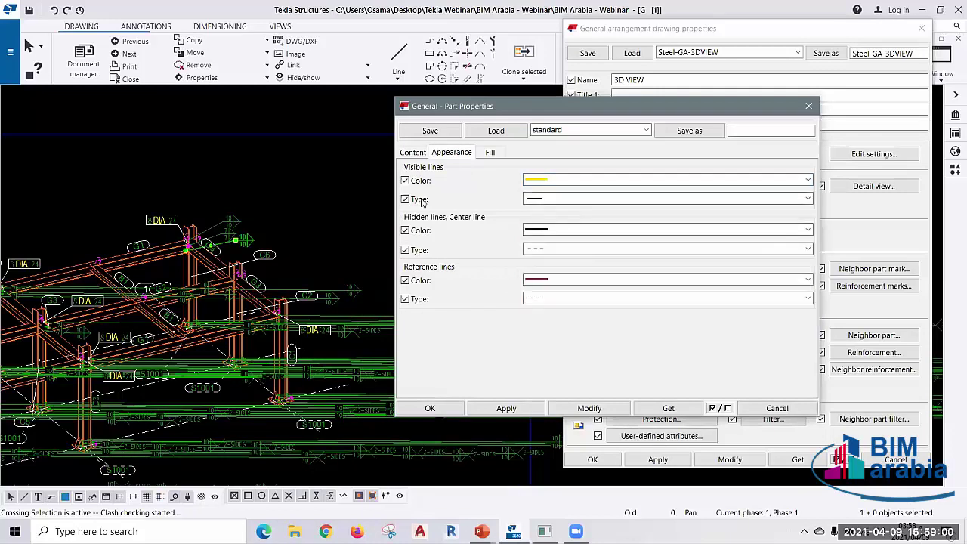
pyautogui.click(653, 202)
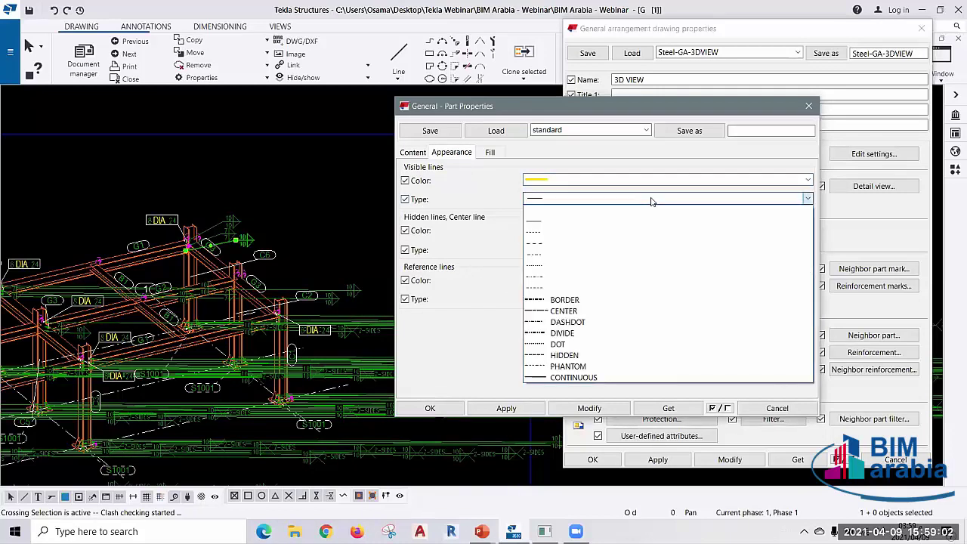
pyautogui.click(653, 202)
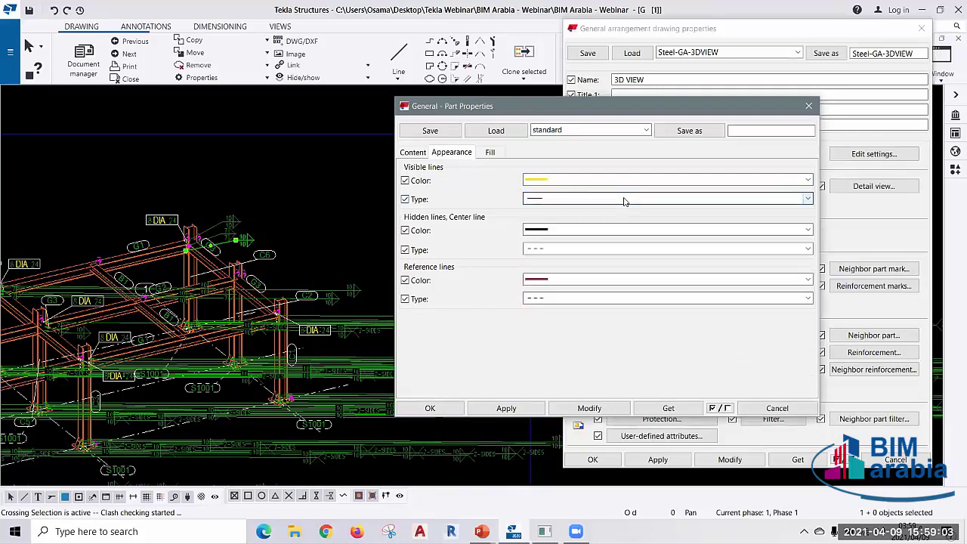
pyautogui.click(572, 232)
pyautogui.click(559, 229)
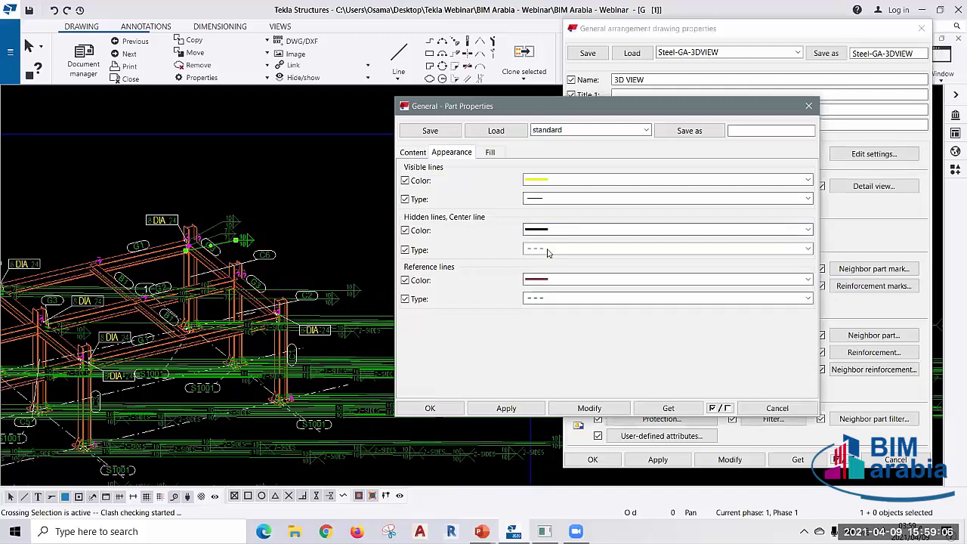
pyautogui.click(597, 408)
pyautogui.scroll(2, 259, 348)
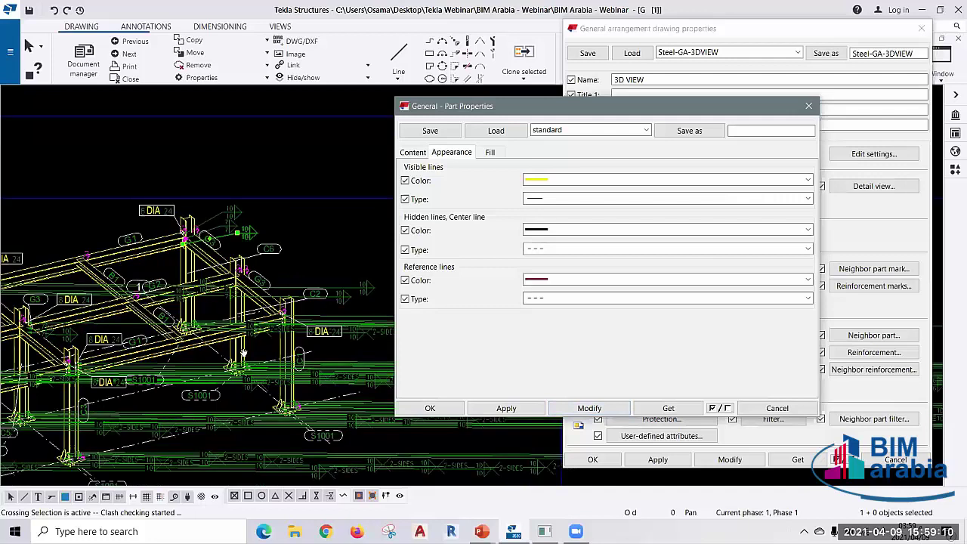
pyautogui.scroll(2, 259, 347)
pyautogui.scroll(2, 285, 347)
pyautogui.scroll(2, 151, 309)
pyautogui.scroll(1, 186, 262)
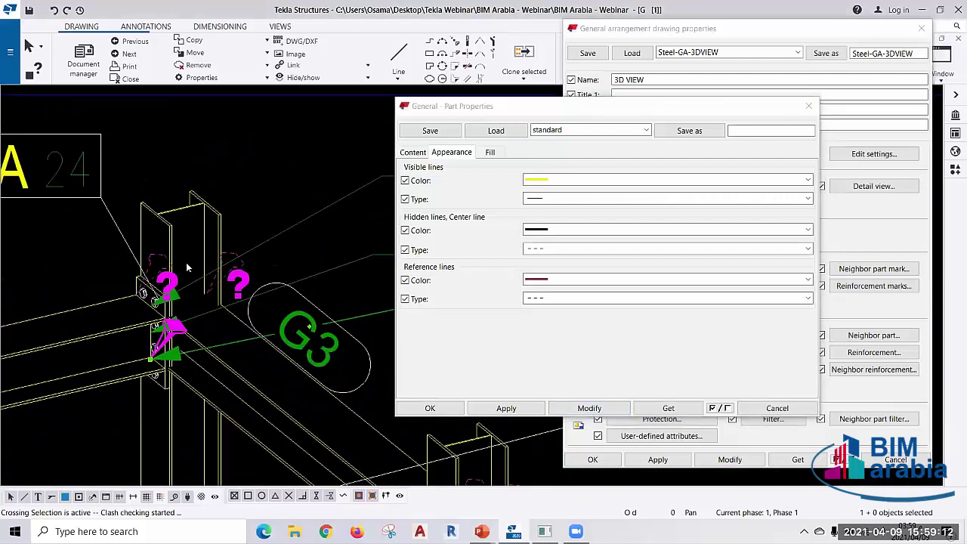
pyautogui.scroll(2, 109, 256)
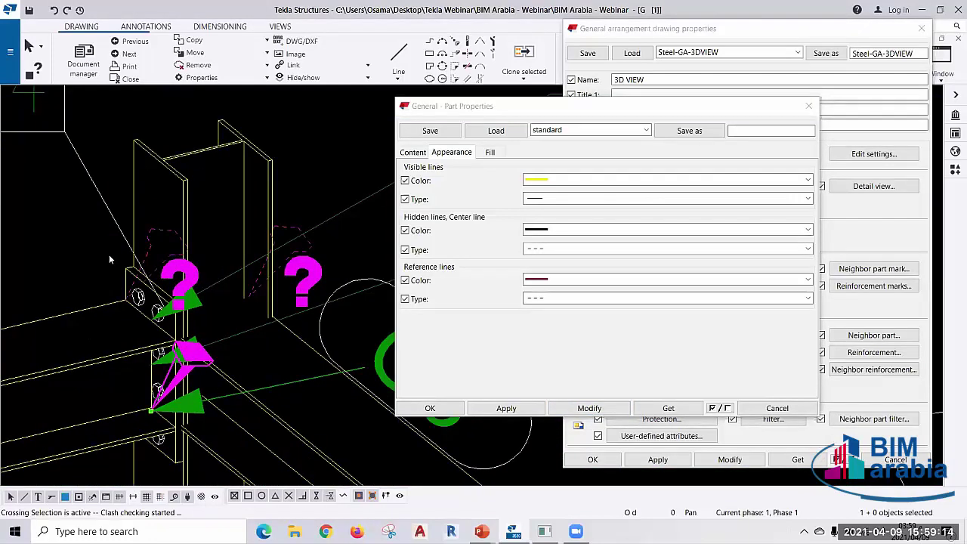
pyautogui.scroll(-2, 109, 255)
pyautogui.scroll(-1, 99, 262)
pyautogui.scroll(-1, 87, 268)
pyautogui.scroll(-2, 76, 277)
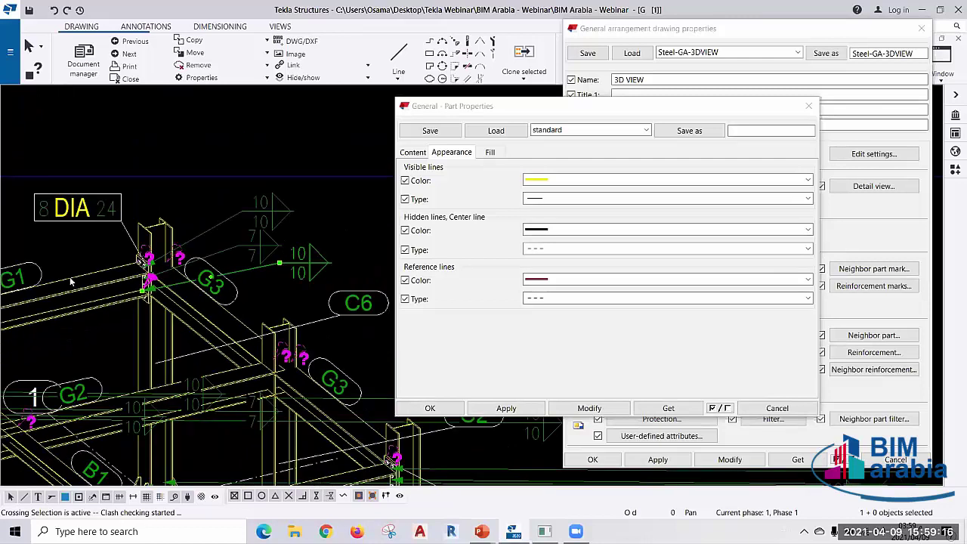
pyautogui.scroll(2, 164, 254)
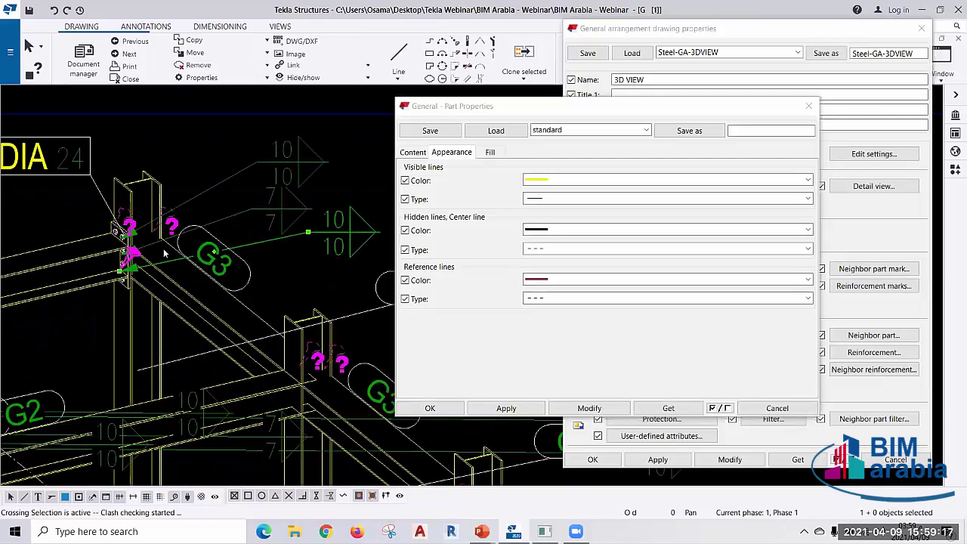
pyautogui.click(446, 225)
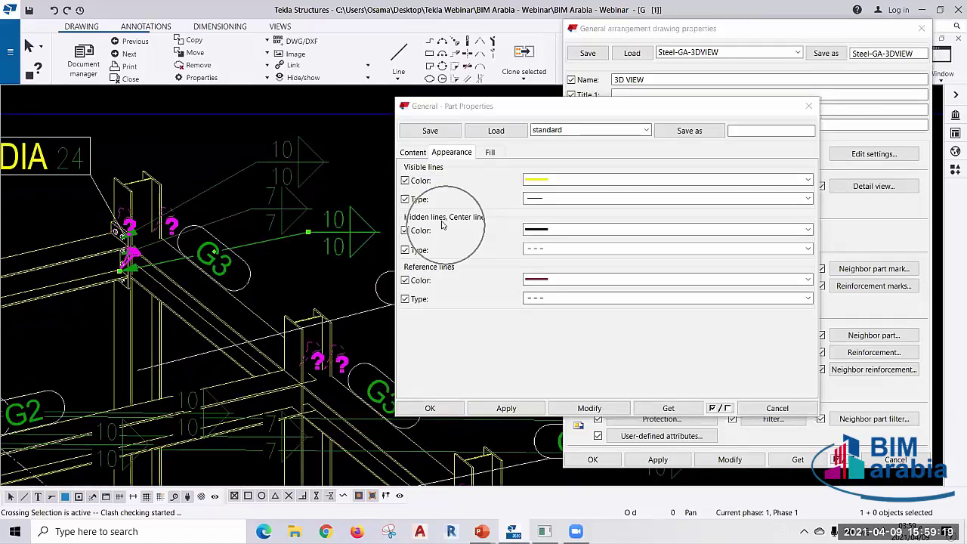
# - Apply ANSI32 as the fill pattern for part faces
pyautogui.click(491, 154)
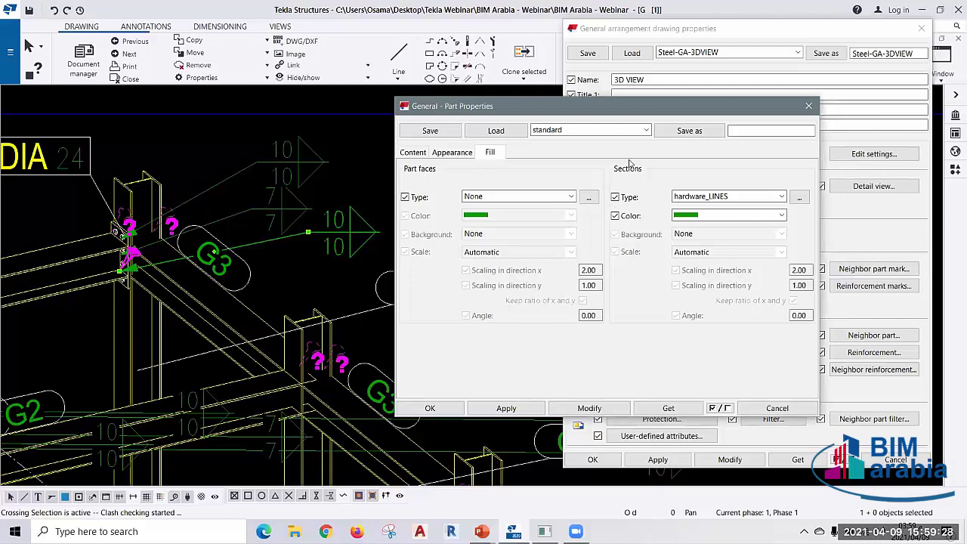
pyautogui.click(570, 198)
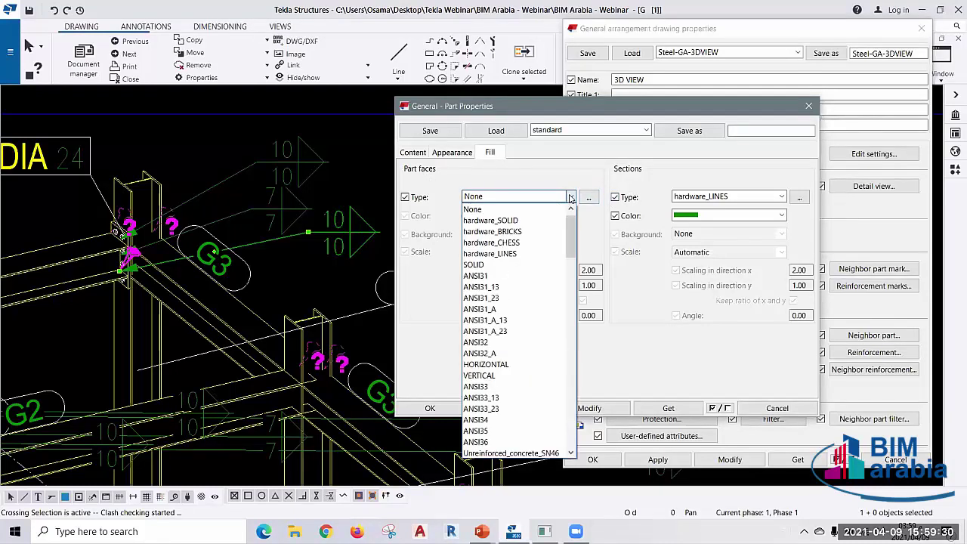
pyautogui.click(495, 337)
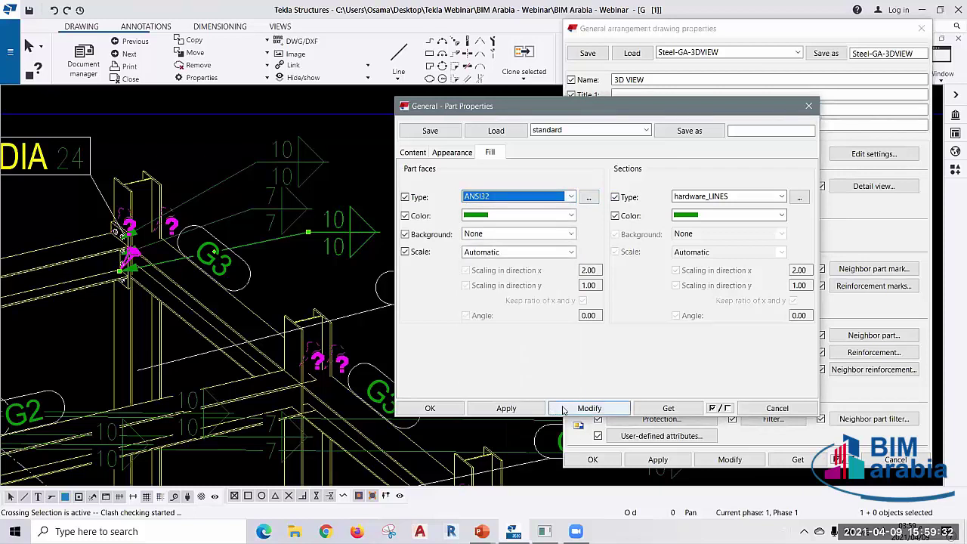
pyautogui.click(591, 408)
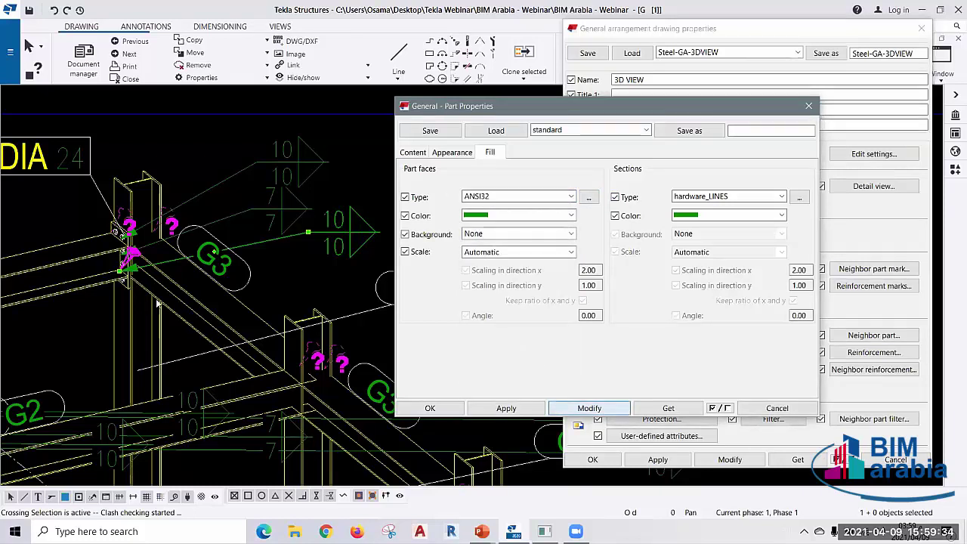
pyautogui.moveTo(59, 265); pyautogui.dragTo(96, 231, button='middle')
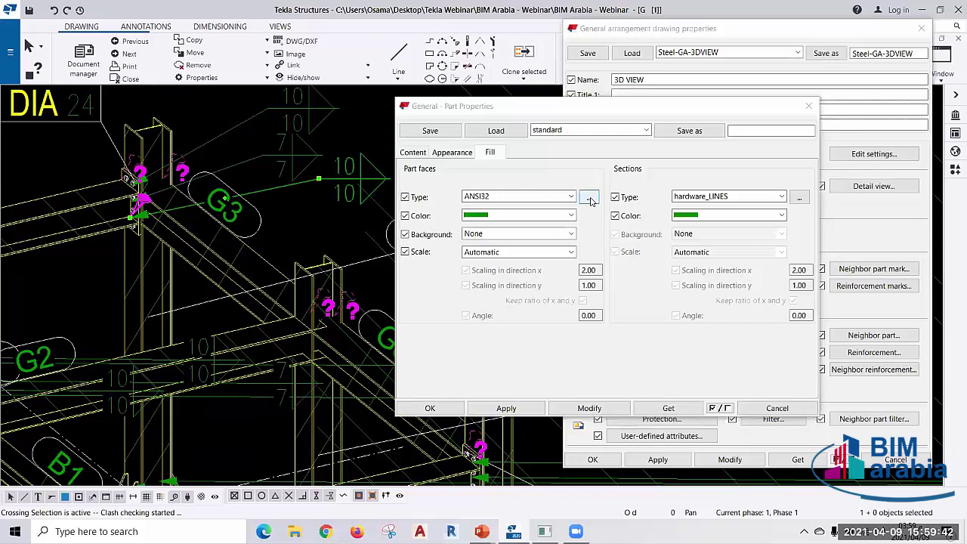
# - Change the part face fill to the CHECKERED hatch, apply it, and set a Custom fill scale
pyautogui.click(590, 198)
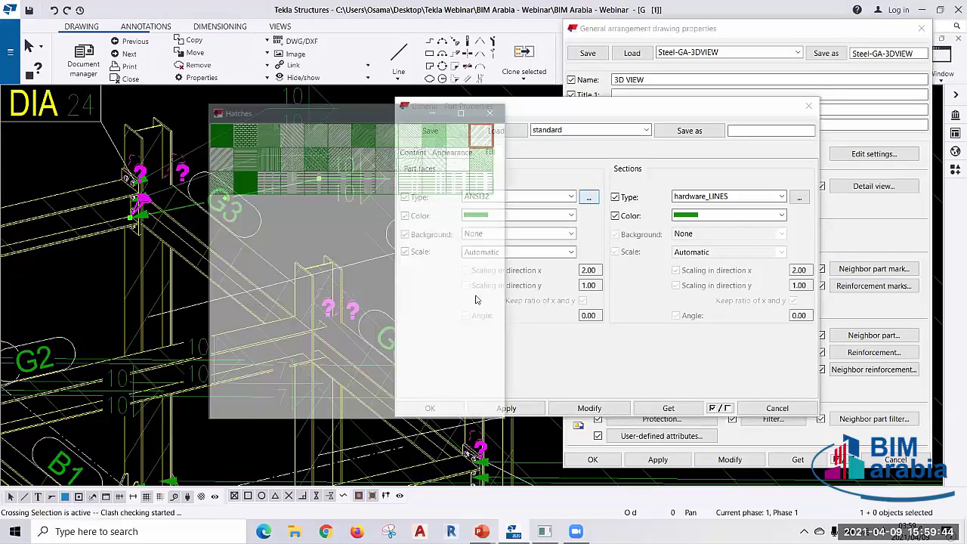
pyautogui.click(289, 135)
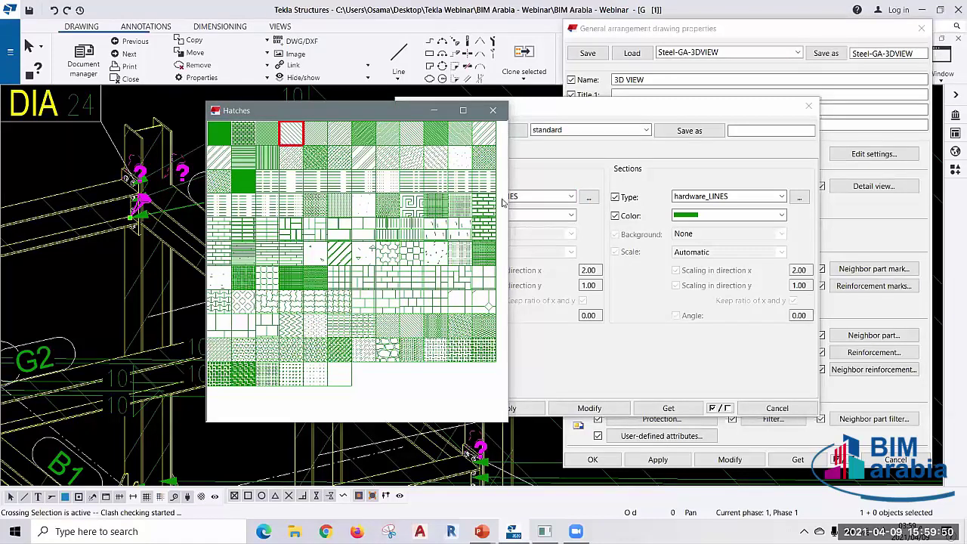
pyautogui.click(221, 209)
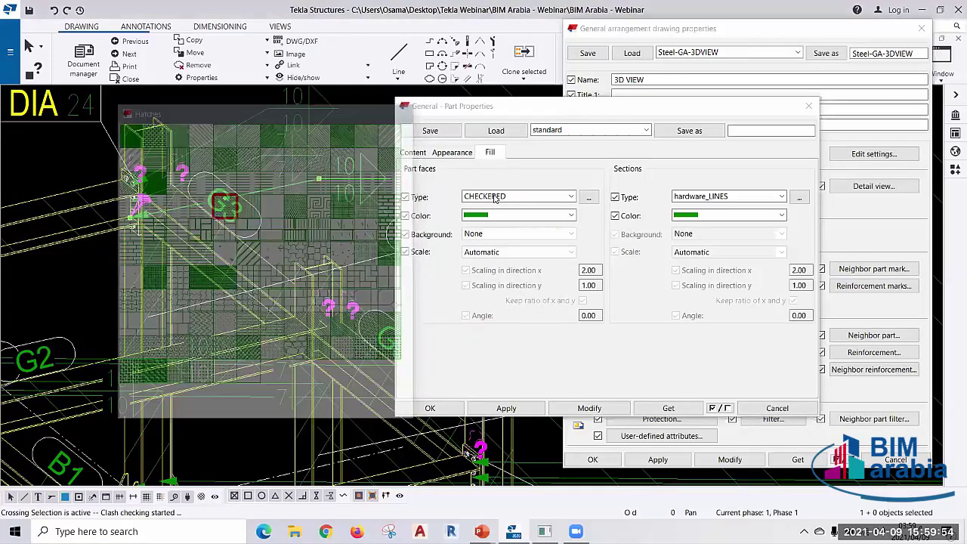
pyautogui.click(586, 408)
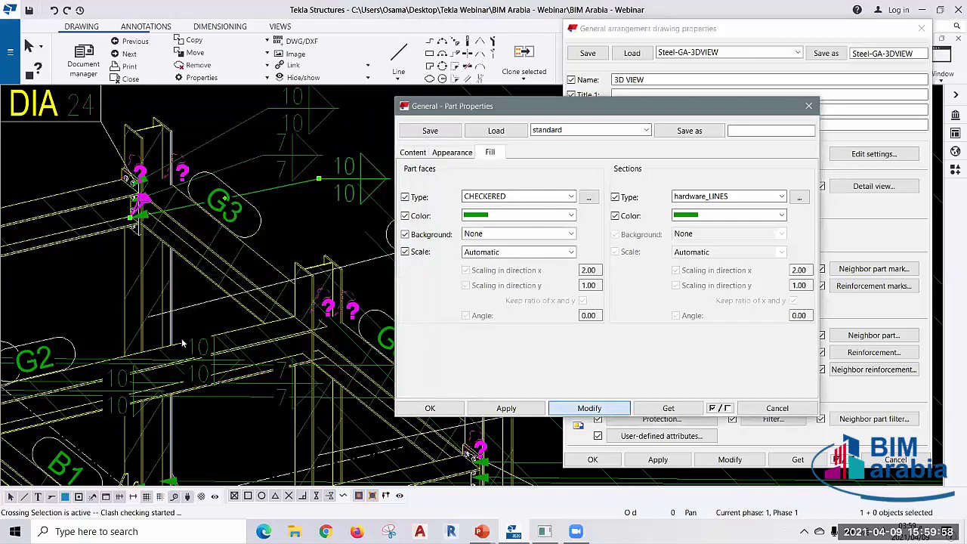
pyautogui.scroll(2, 151, 275)
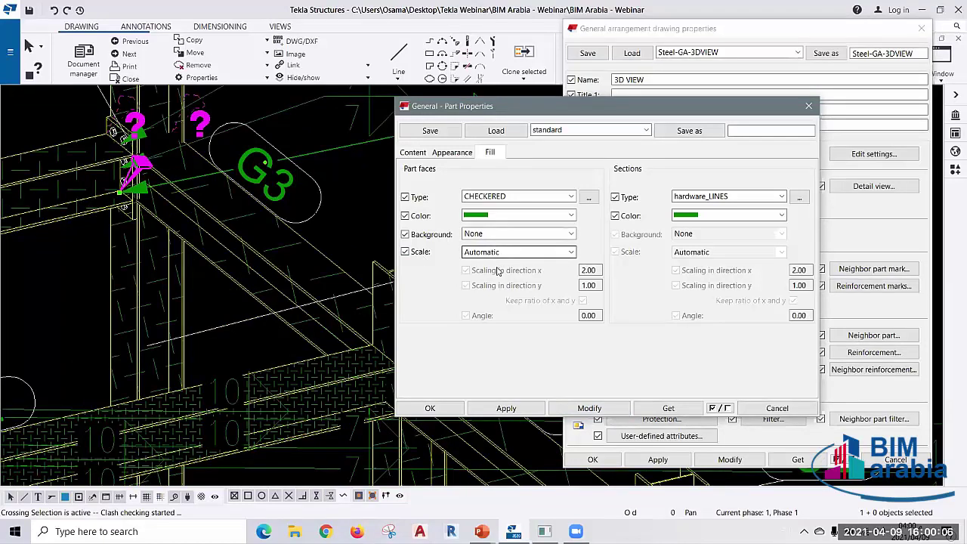
pyautogui.click(499, 255)
pyautogui.click(499, 274)
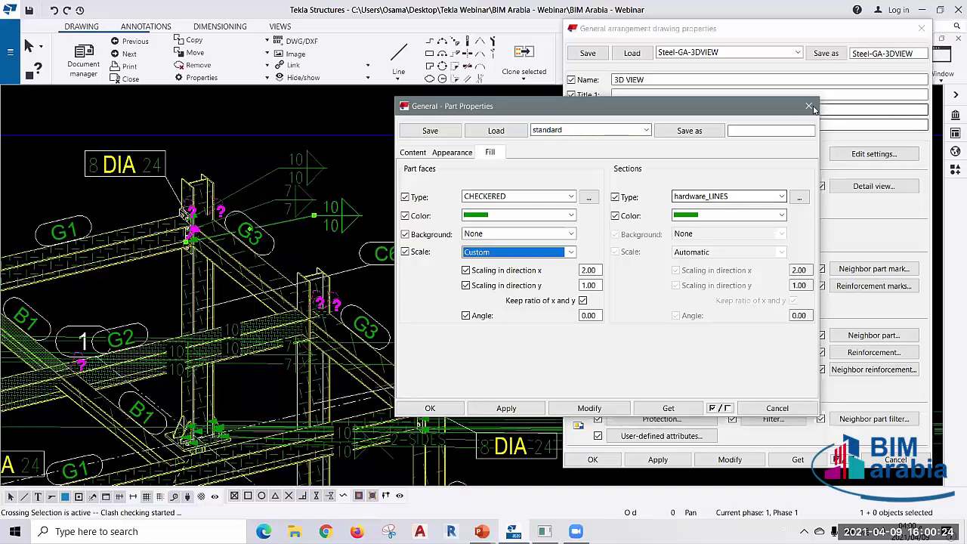
# - Open the bolt display settings and preview the bolts drawn as Symbol
pyautogui.press('Escape')
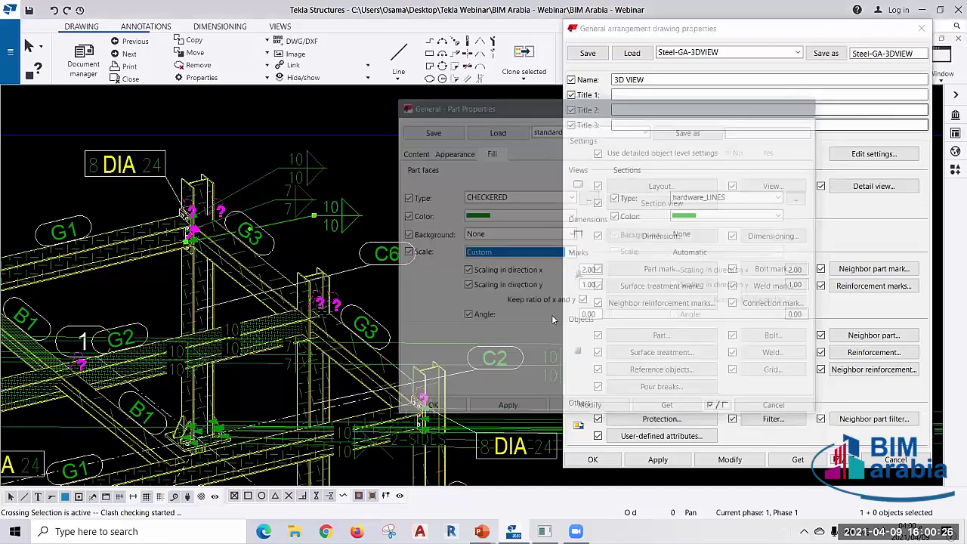
pyautogui.click(773, 335)
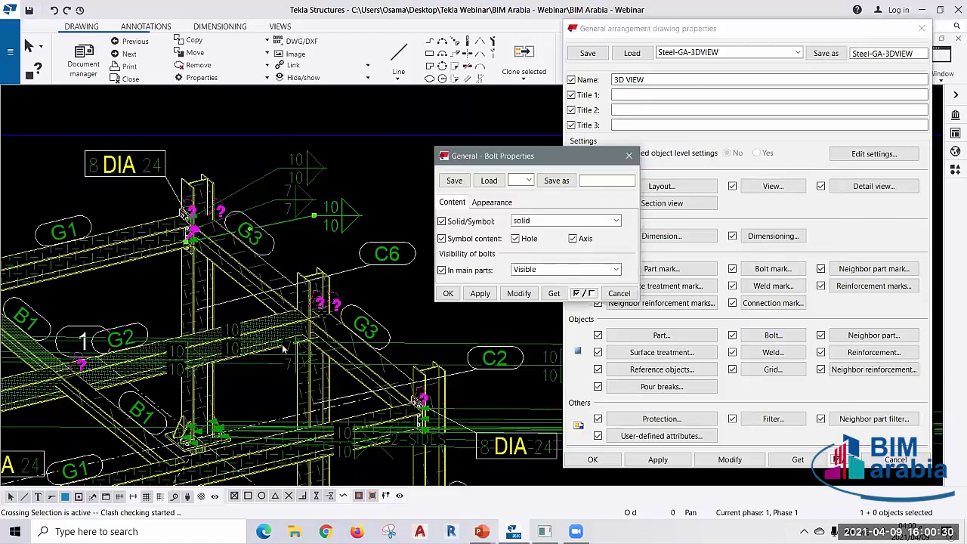
pyautogui.scroll(1, 369, 375)
pyautogui.scroll(1, 369, 374)
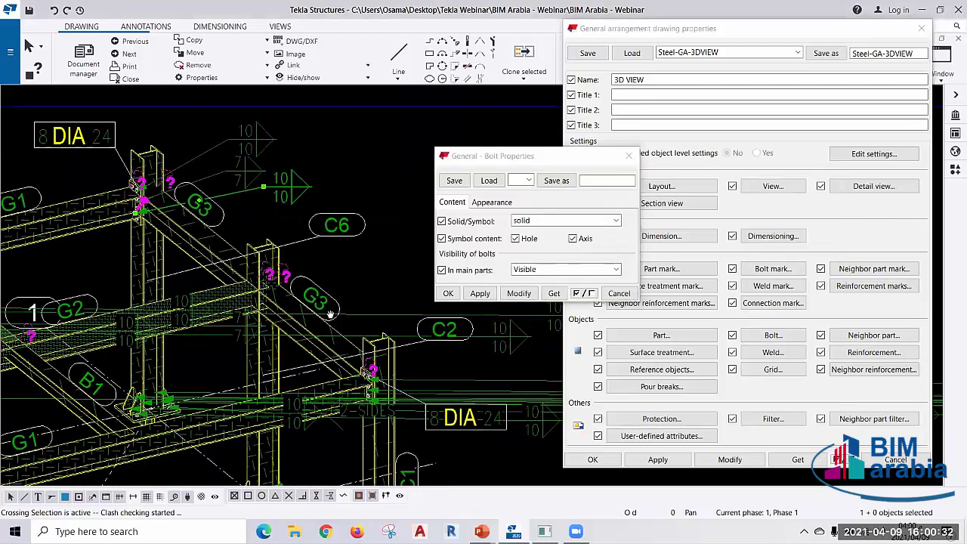
pyautogui.scroll(2, 369, 375)
pyautogui.scroll(2, 263, 185)
pyautogui.scroll(1, 265, 189)
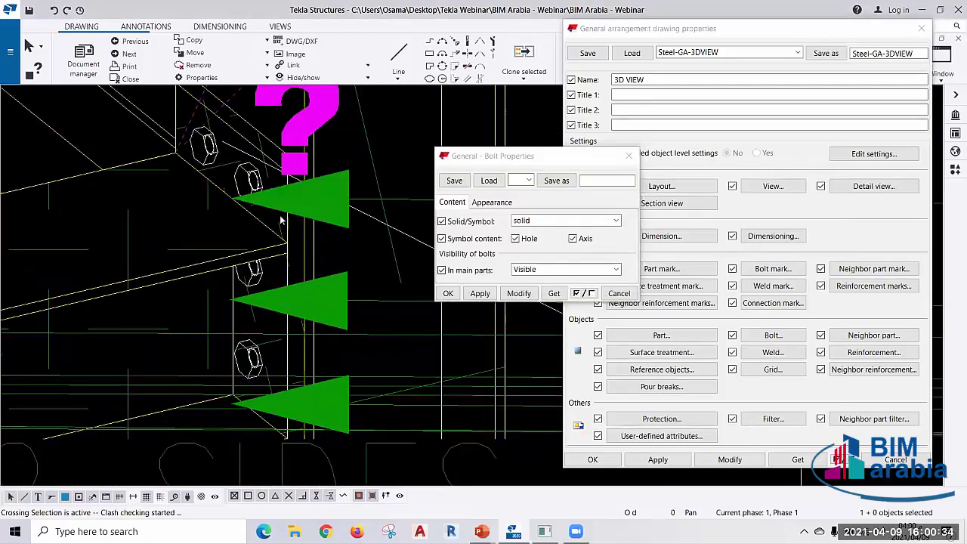
pyautogui.click(603, 224)
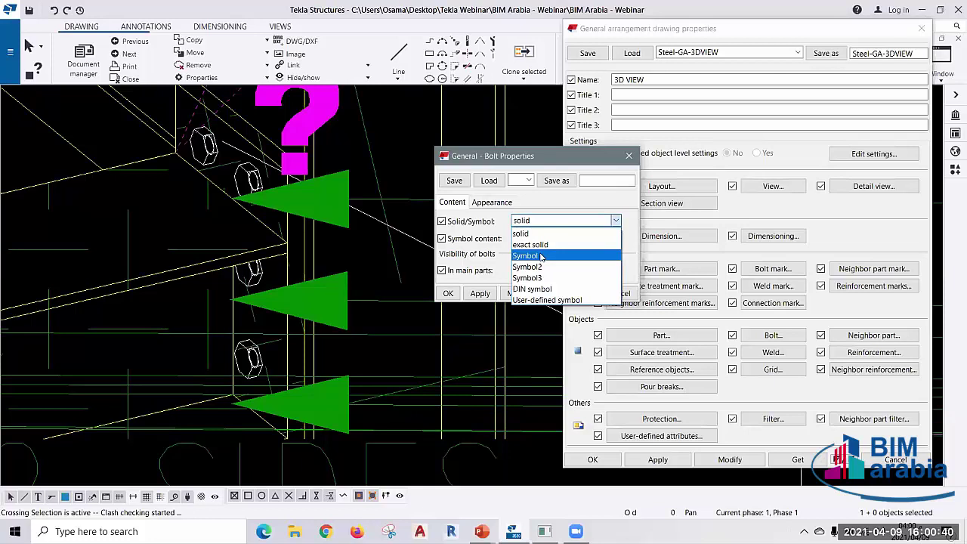
pyautogui.click(542, 257)
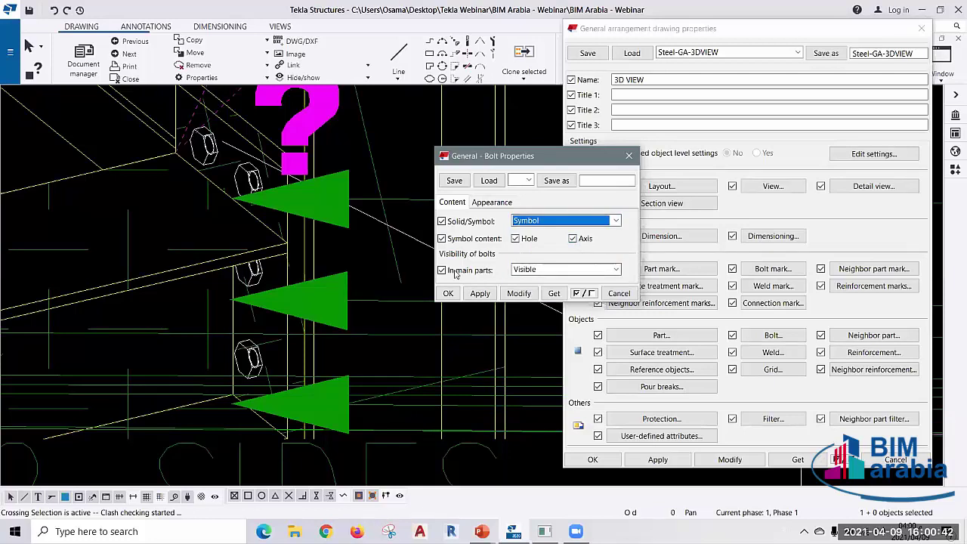
pyautogui.click(519, 293)
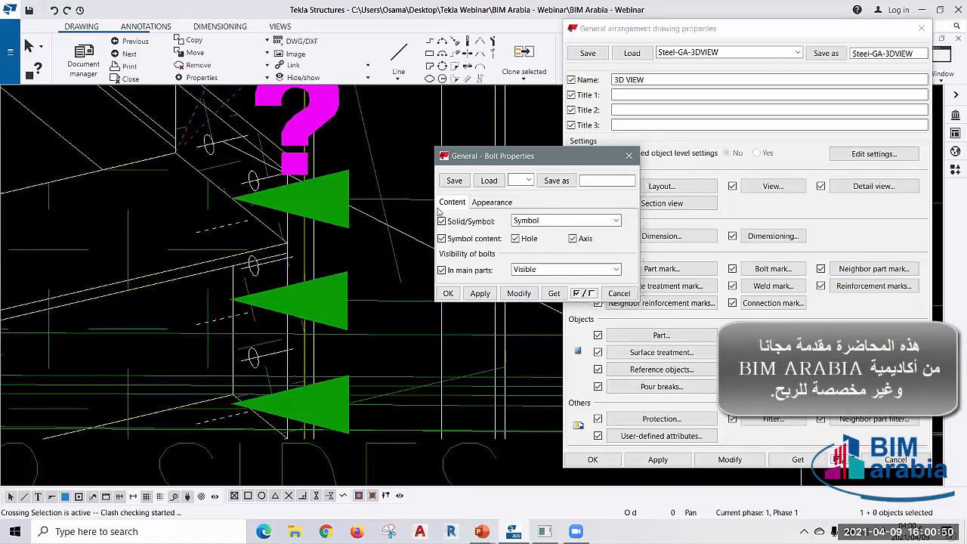
# - Cycle the bolt representation through solid, exact solid, Symbol and Symbol3, applying each
pyautogui.click(545, 220)
pyautogui.click(546, 236)
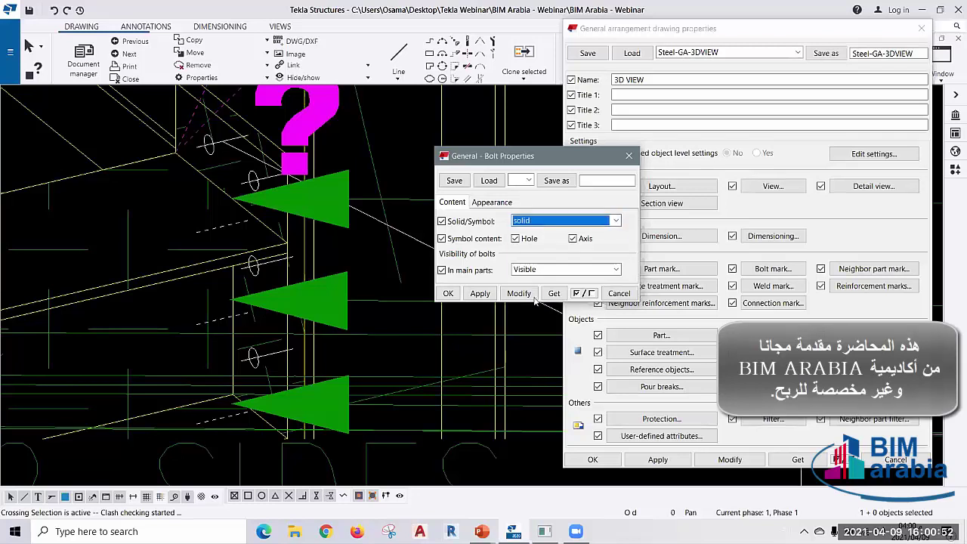
pyautogui.click(529, 294)
pyautogui.click(548, 221)
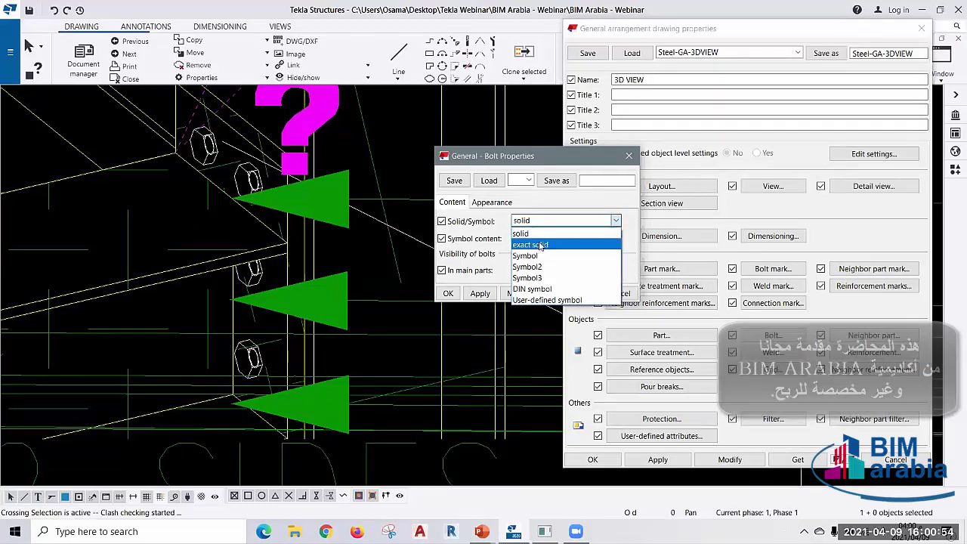
pyautogui.click(540, 245)
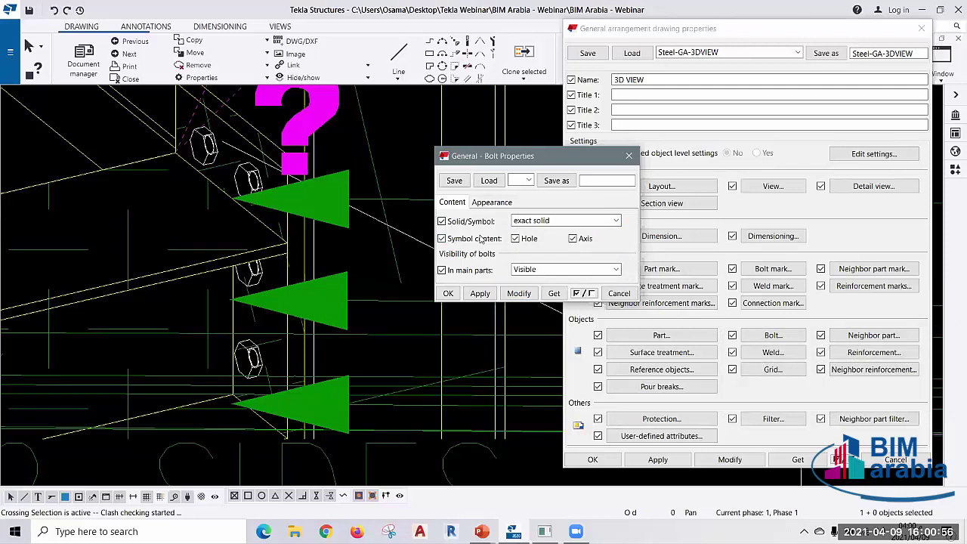
pyautogui.click(566, 220)
pyautogui.click(544, 254)
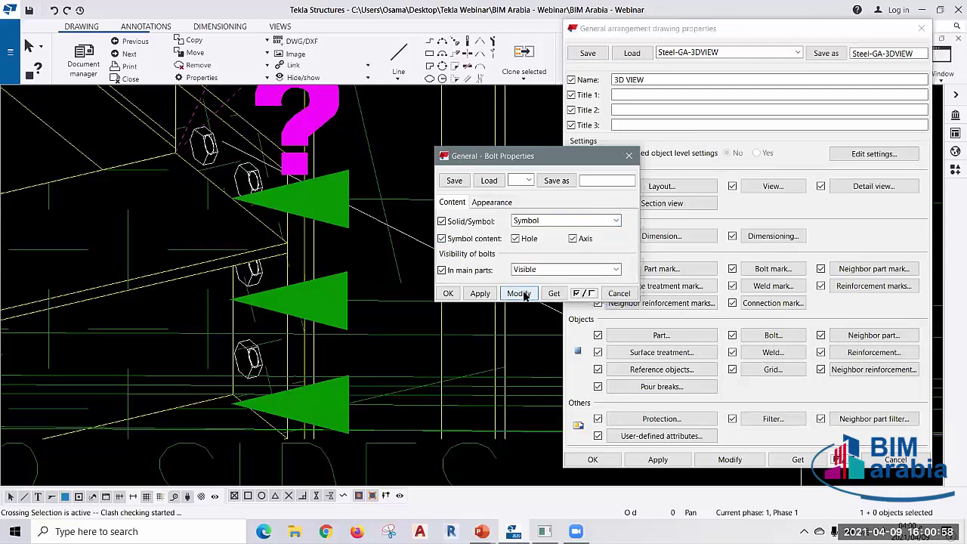
pyautogui.click(522, 294)
pyautogui.click(533, 221)
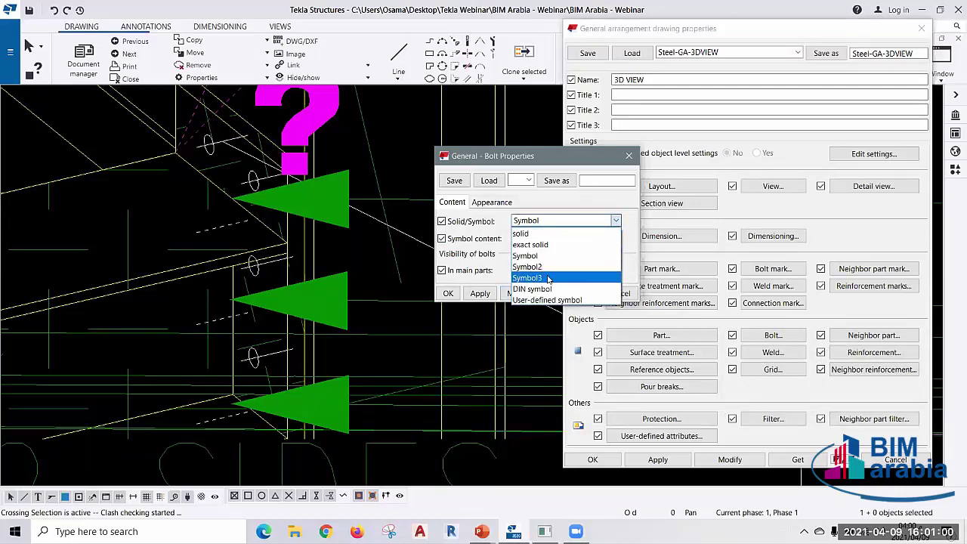
pyautogui.click(549, 279)
pyautogui.click(519, 294)
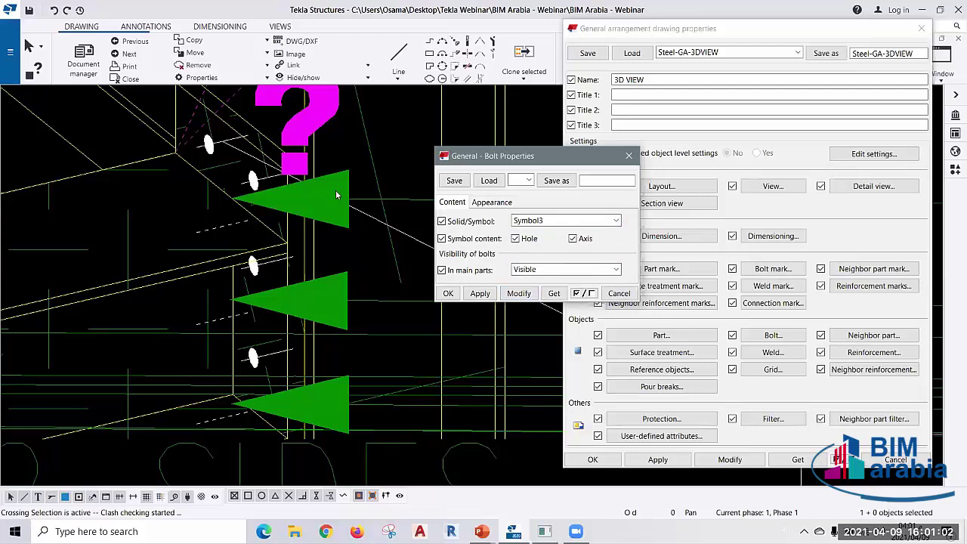
# - Try DIN symbol, then return the bolts to solid and close the bolt settings
pyautogui.click(555, 220)
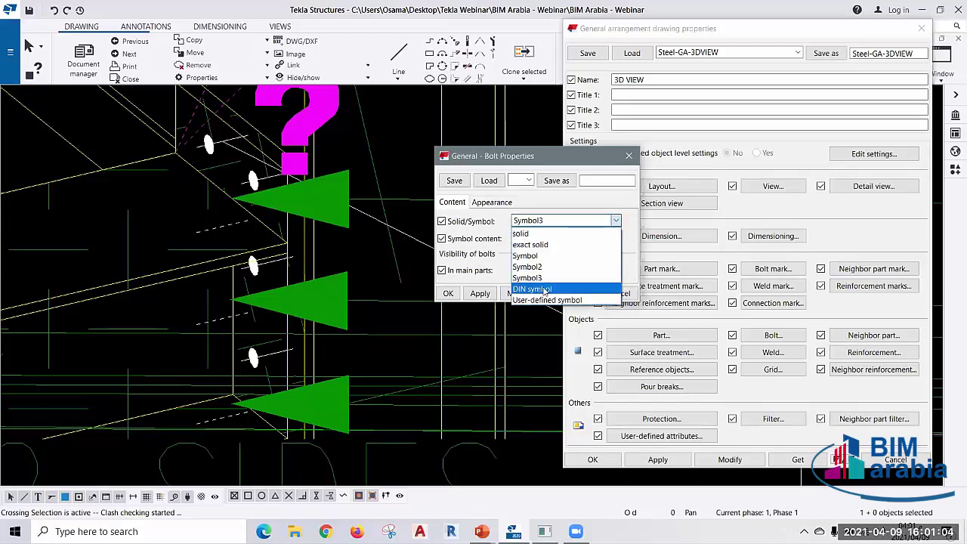
pyautogui.click(545, 289)
pyautogui.click(517, 294)
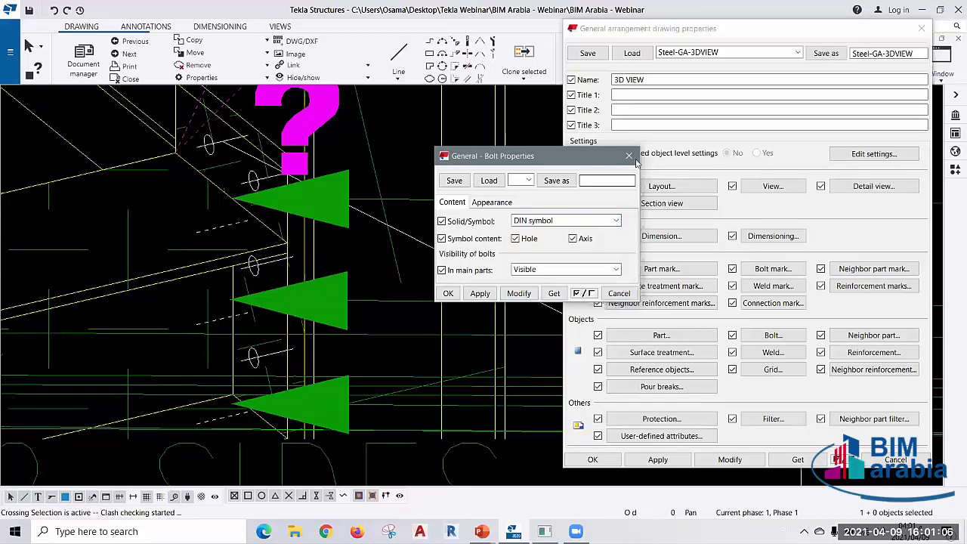
pyautogui.click(555, 221)
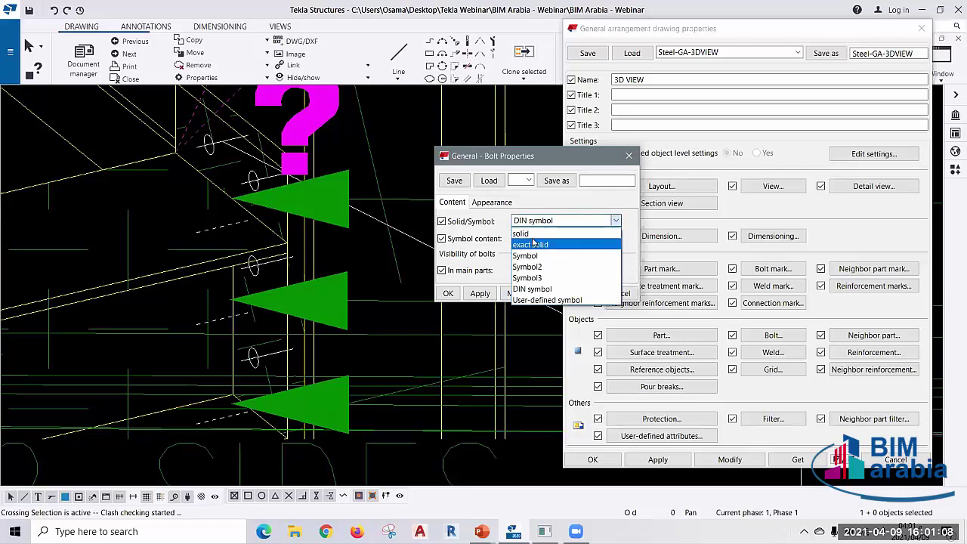
pyautogui.click(521, 233)
pyautogui.click(519, 293)
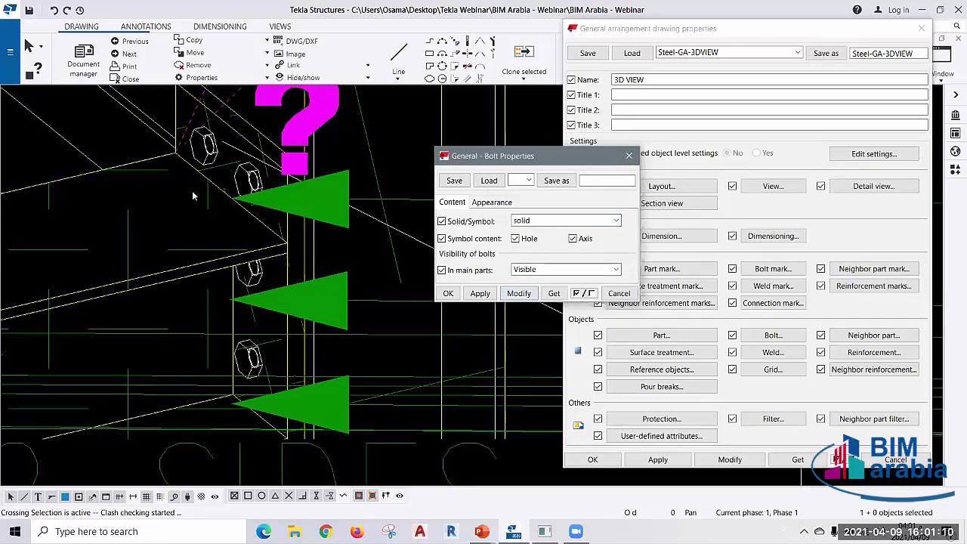
pyautogui.click(629, 156)
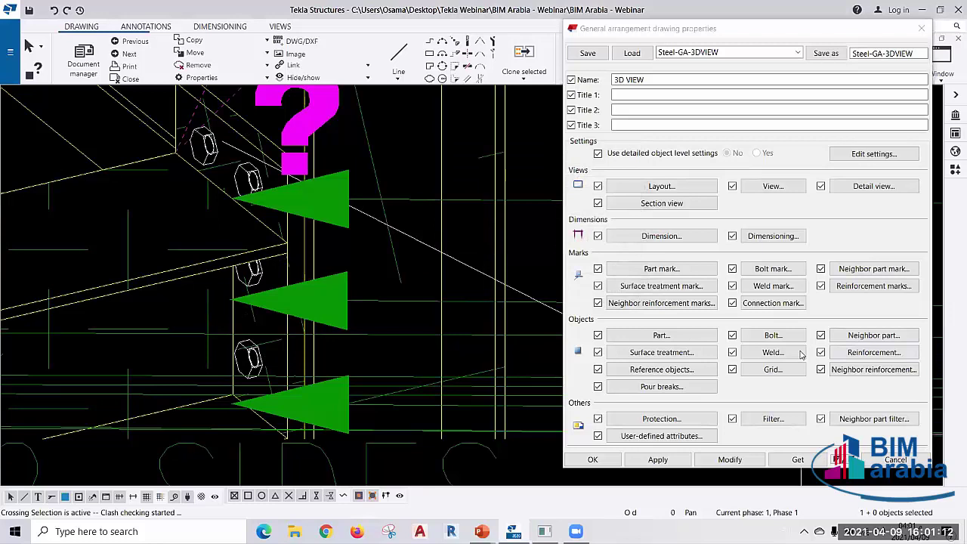
# - Set weld visibility to Both visible and the weld size limit to 6, then apply
pyautogui.click(790, 355)
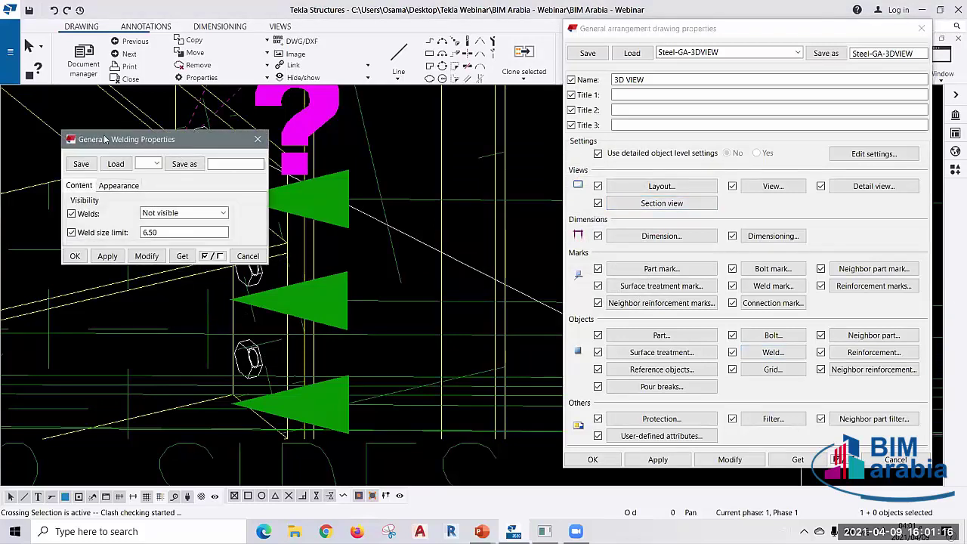
pyautogui.moveTo(109, 142); pyautogui.dragTo(484, 171)
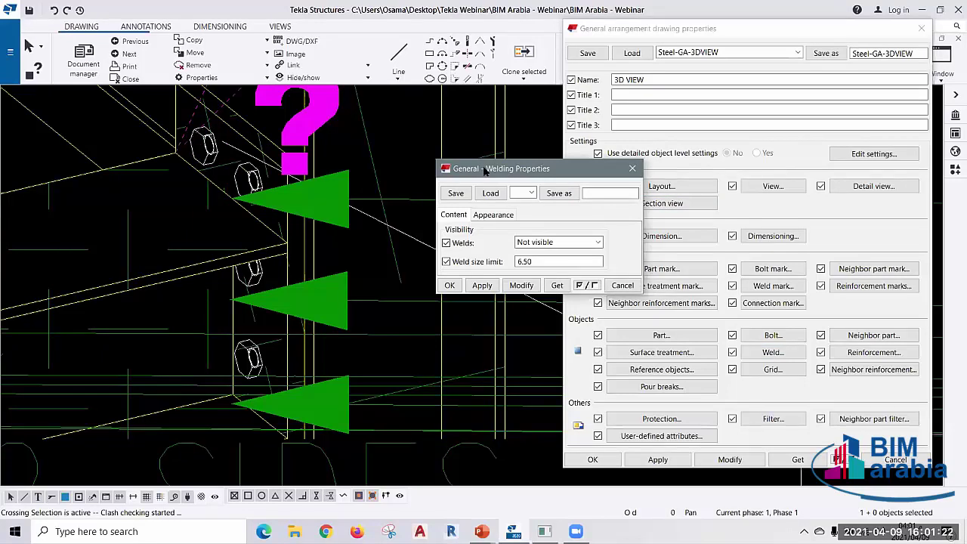
pyautogui.click(554, 243)
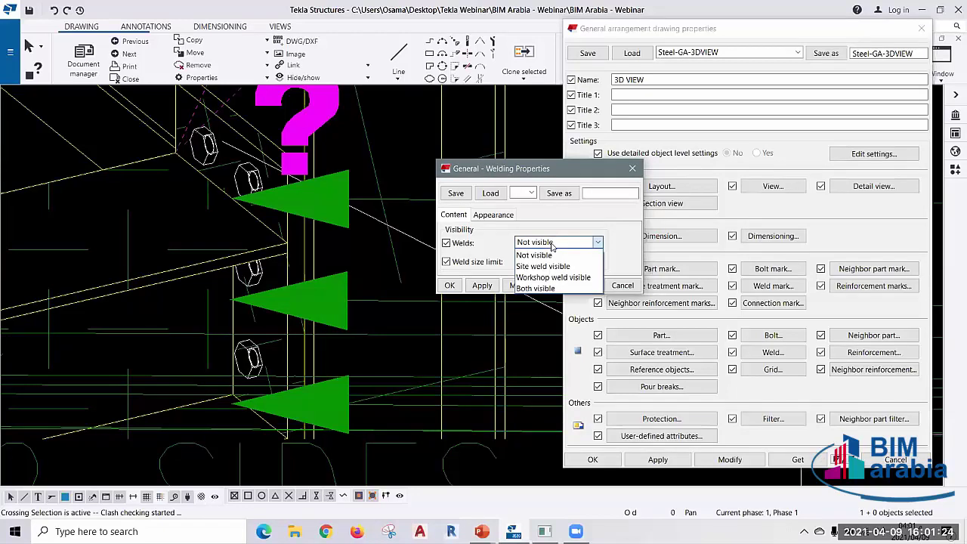
pyautogui.click(540, 290)
pyautogui.click(533, 261)
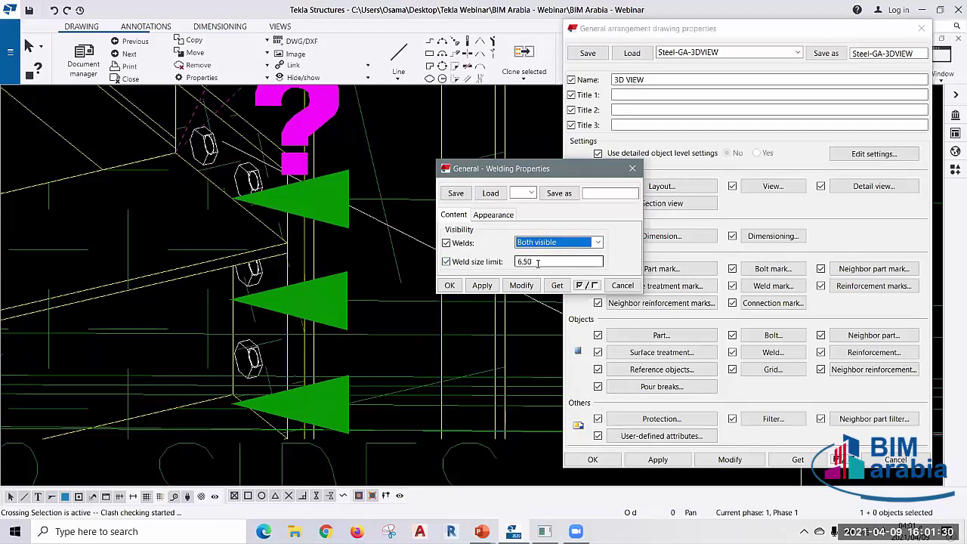
pyautogui.moveTo(539, 261); pyautogui.dragTo(474, 263)
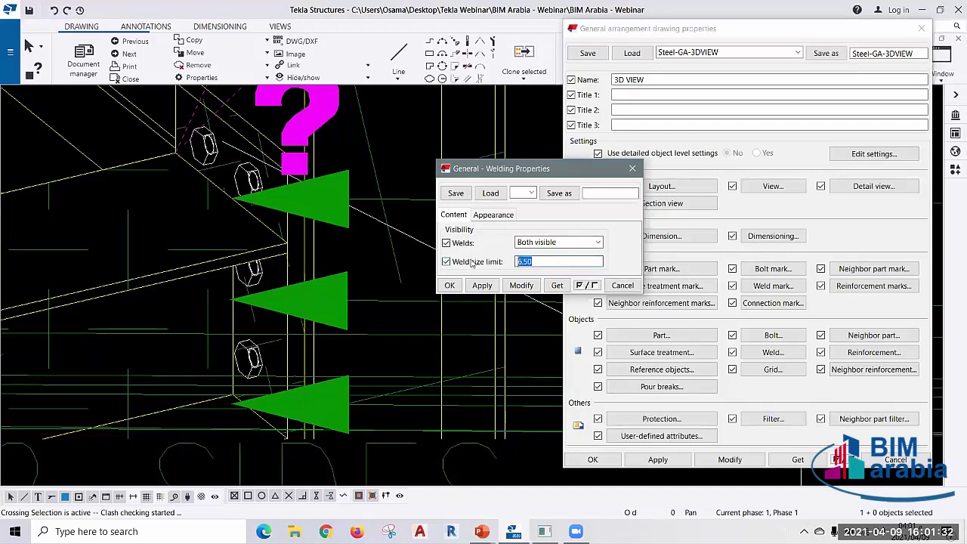
pyautogui.write('6')
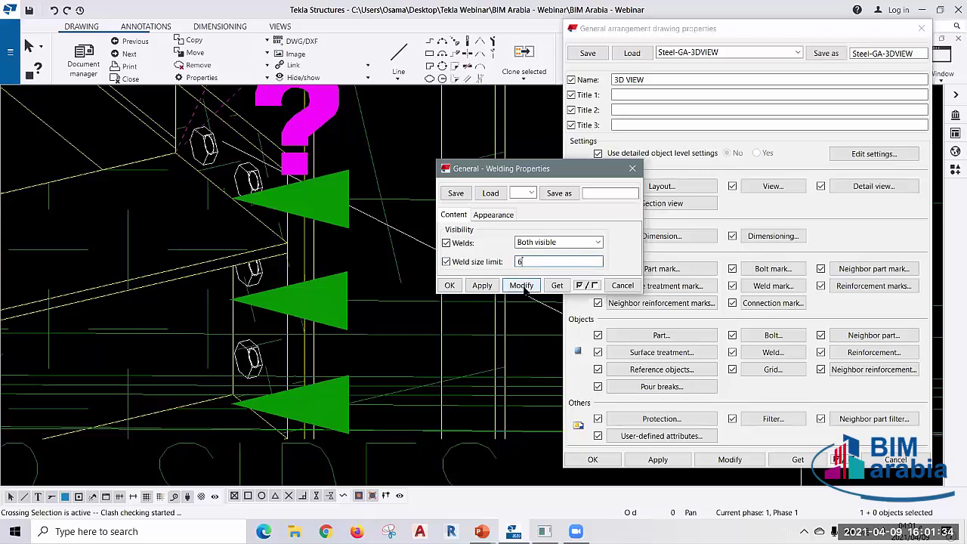
pyautogui.click(522, 286)
# - Review the weld Appearance settings and close the weld dialog
pyautogui.scroll(1, 226, 216)
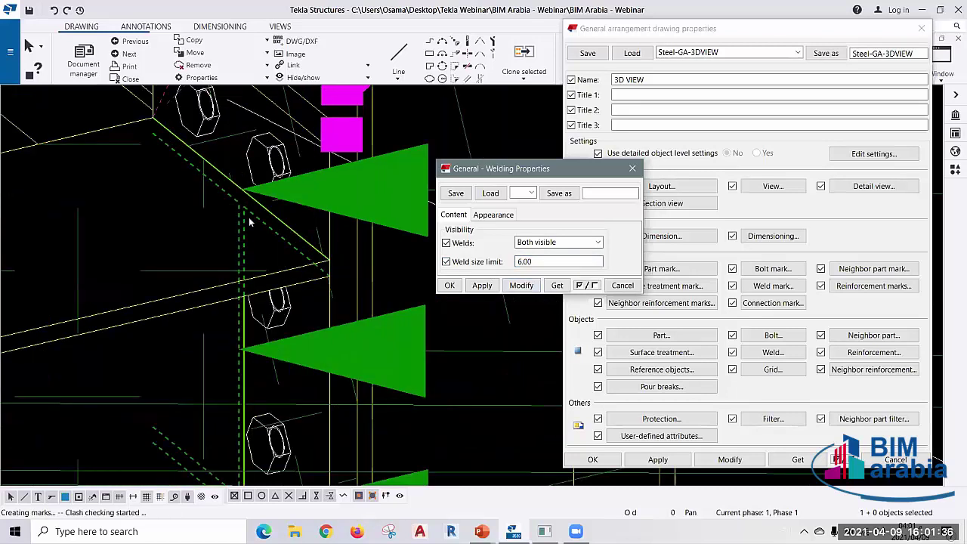
pyautogui.scroll(1, 247, 211)
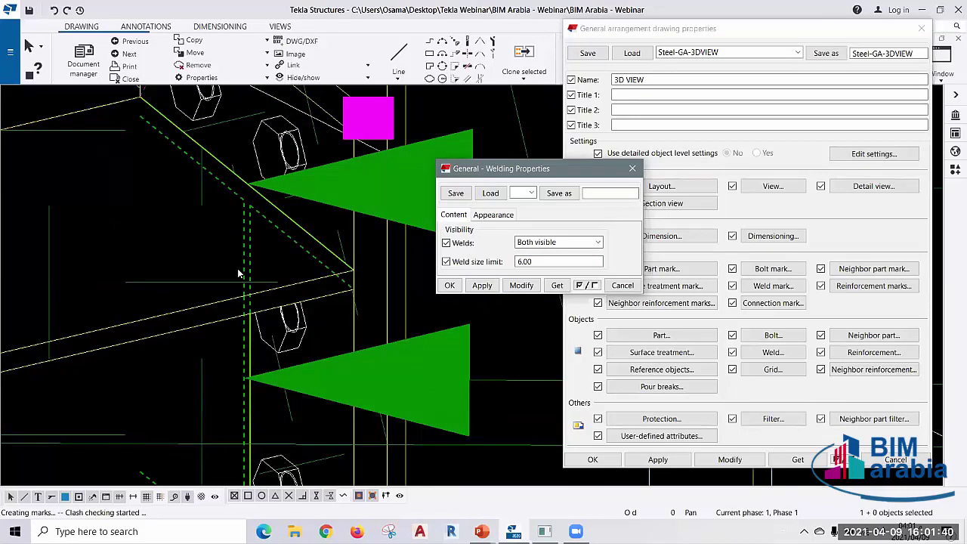
pyautogui.click(497, 217)
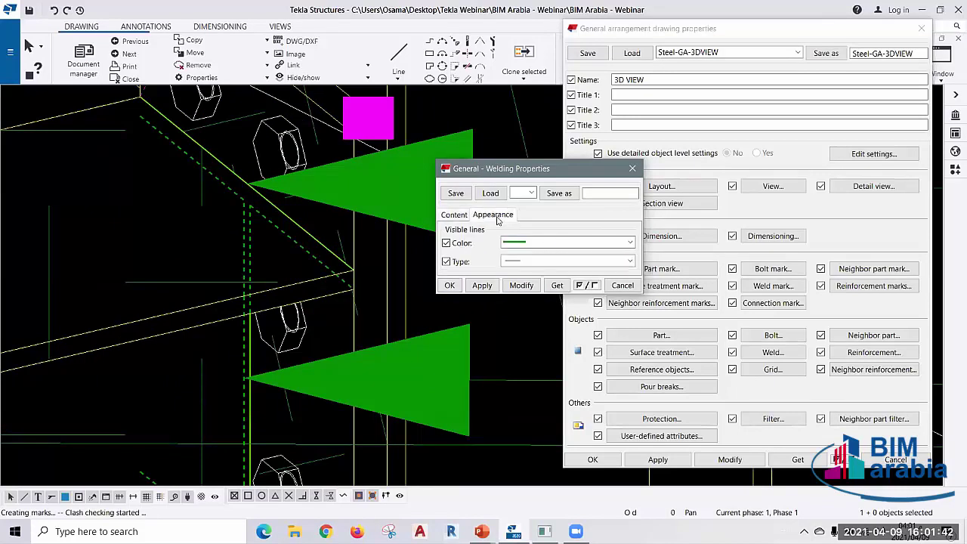
pyautogui.click(453, 216)
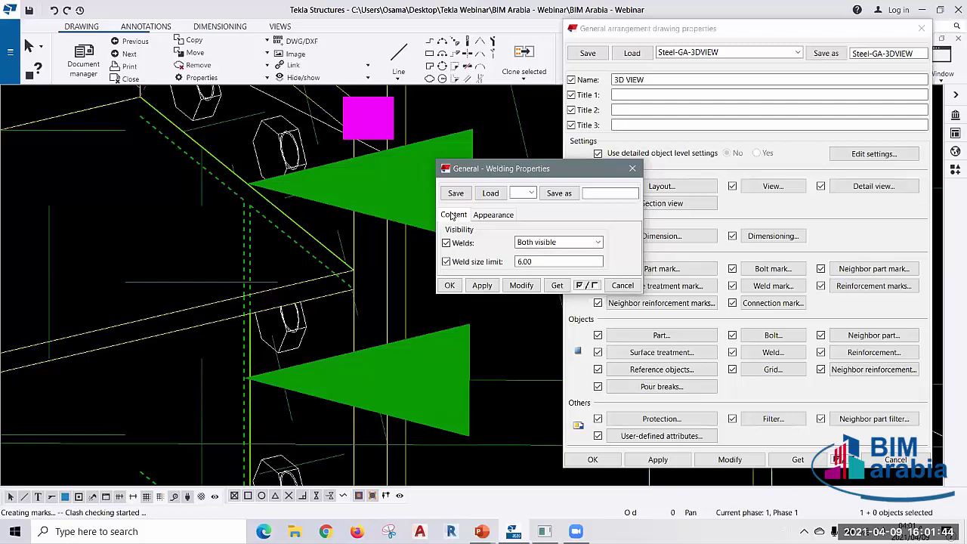
pyautogui.click(633, 168)
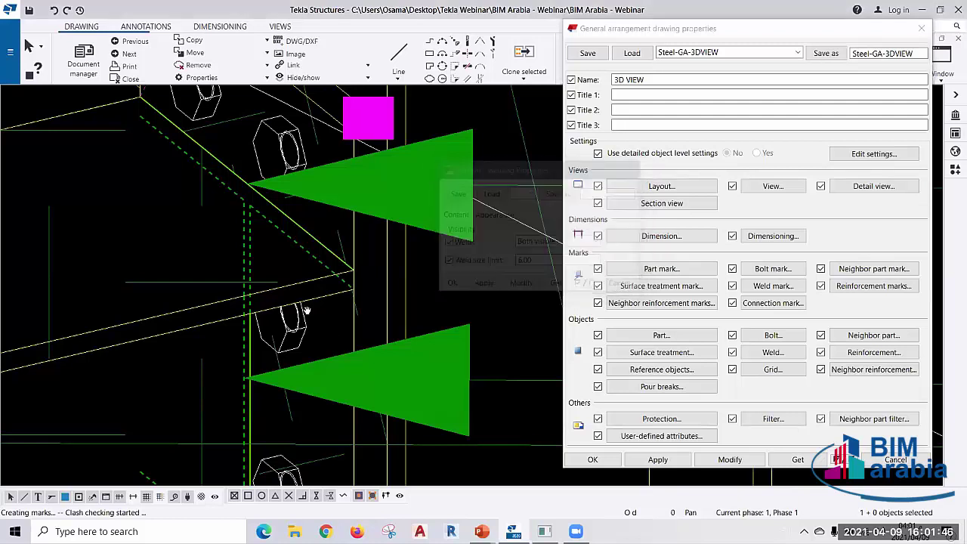
# - Zoom out to the whole frame and open the drawing's Filter Properties
pyautogui.scroll(-2, 303, 310)
pyautogui.scroll(-2, 313, 242)
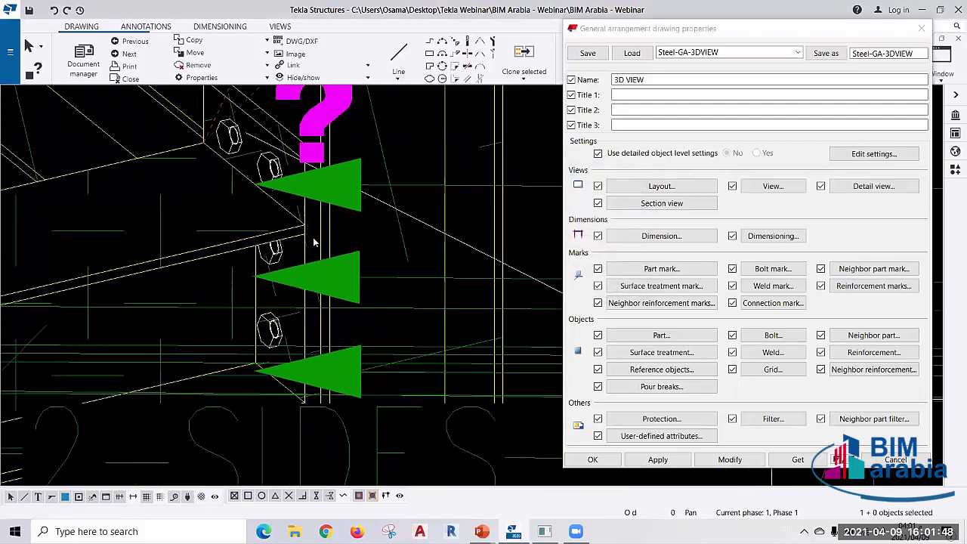
pyautogui.scroll(-2, 313, 242)
pyautogui.scroll(-3, 408, 261)
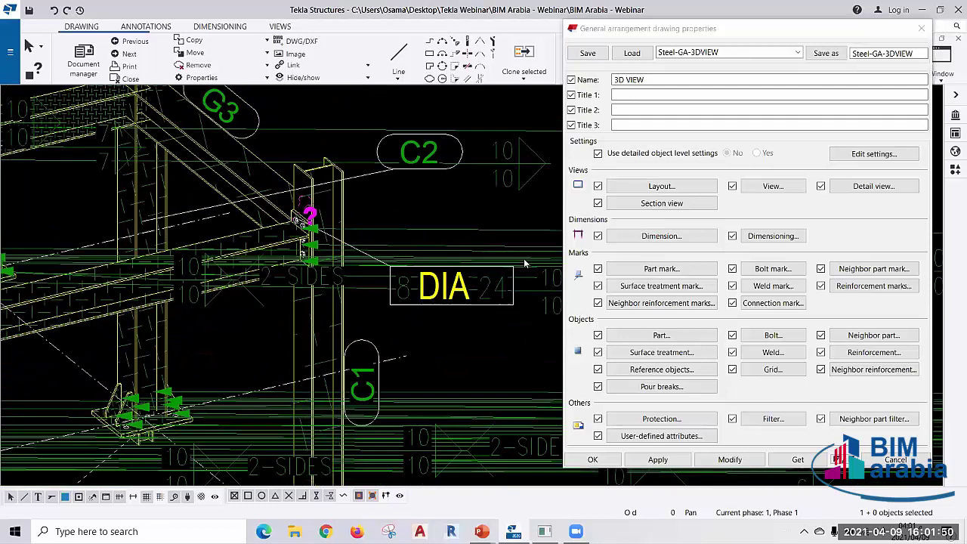
pyautogui.scroll(-3, 574, 189)
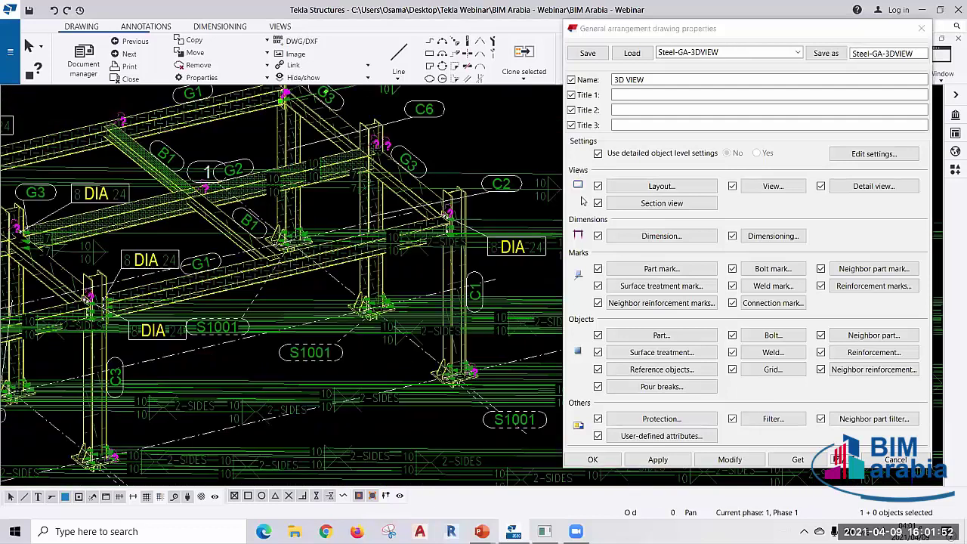
pyautogui.scroll(-1, 582, 244)
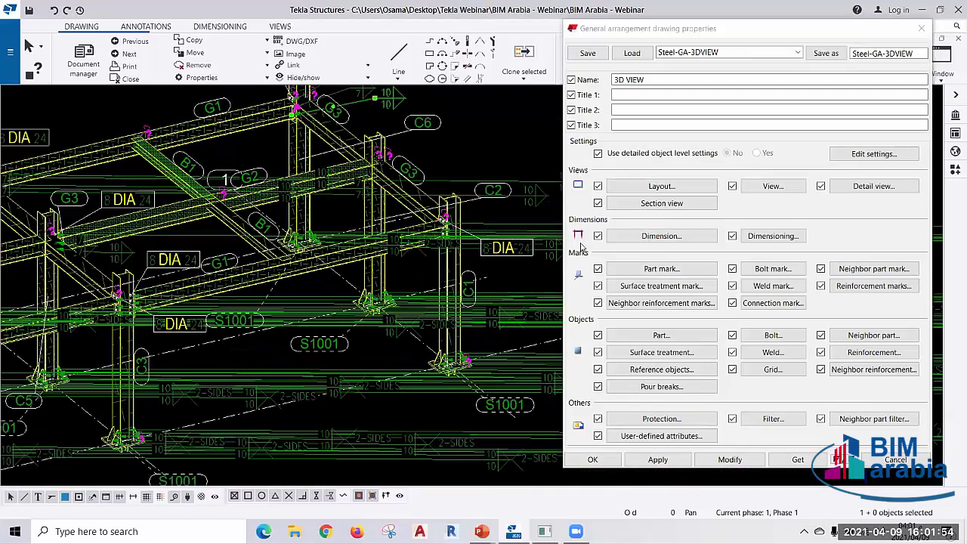
pyautogui.scroll(-1, 588, 319)
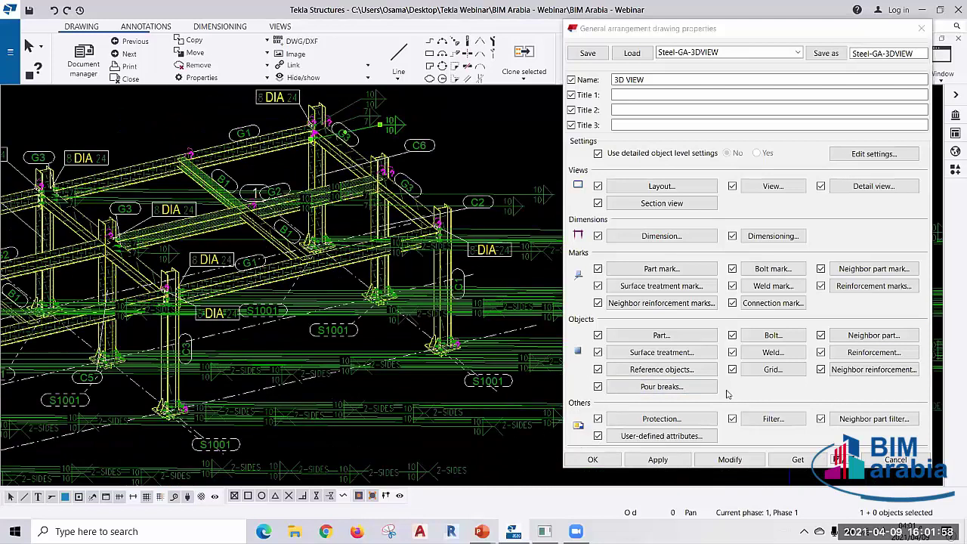
pyautogui.click(775, 420)
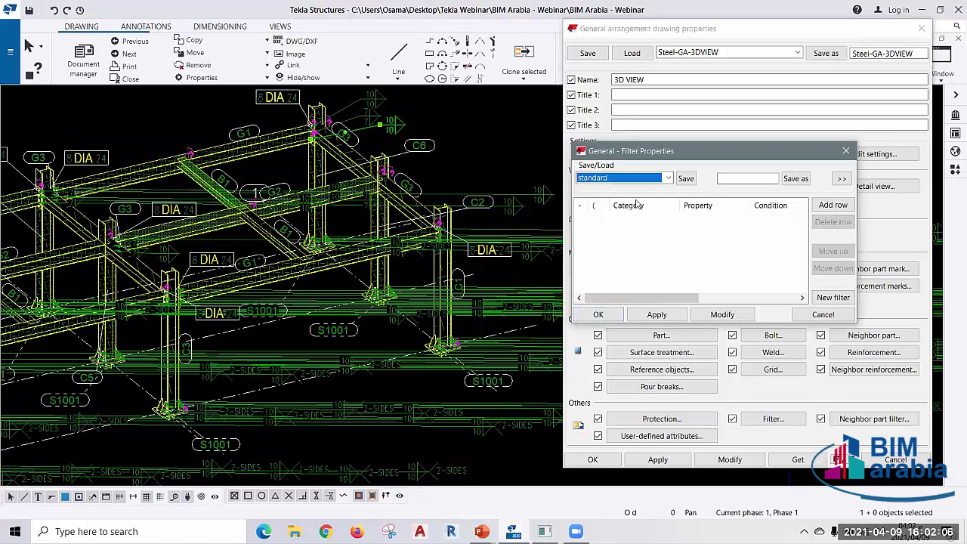
# - Keep the standard filter, review the filter rows, then close filter and drawing properties
pyautogui.click(668, 179)
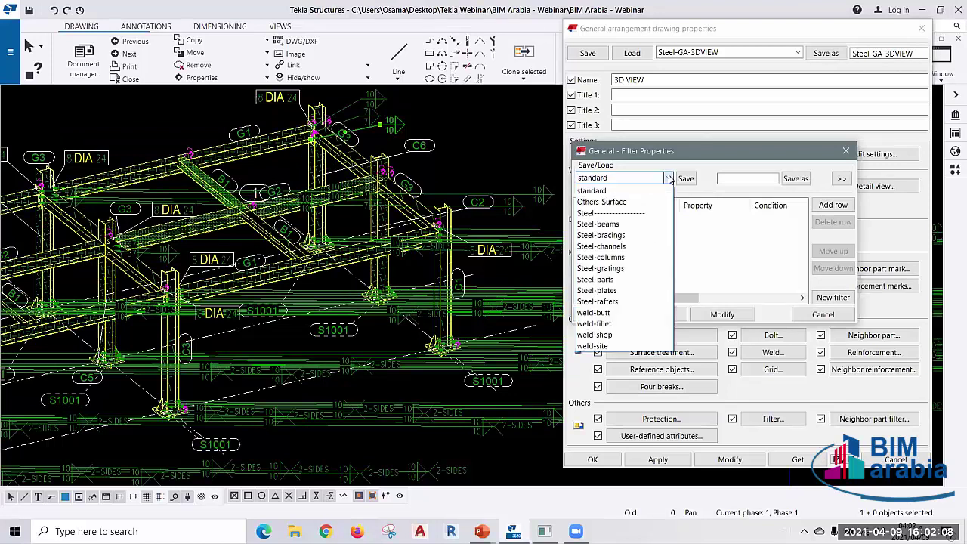
pyautogui.click(669, 179)
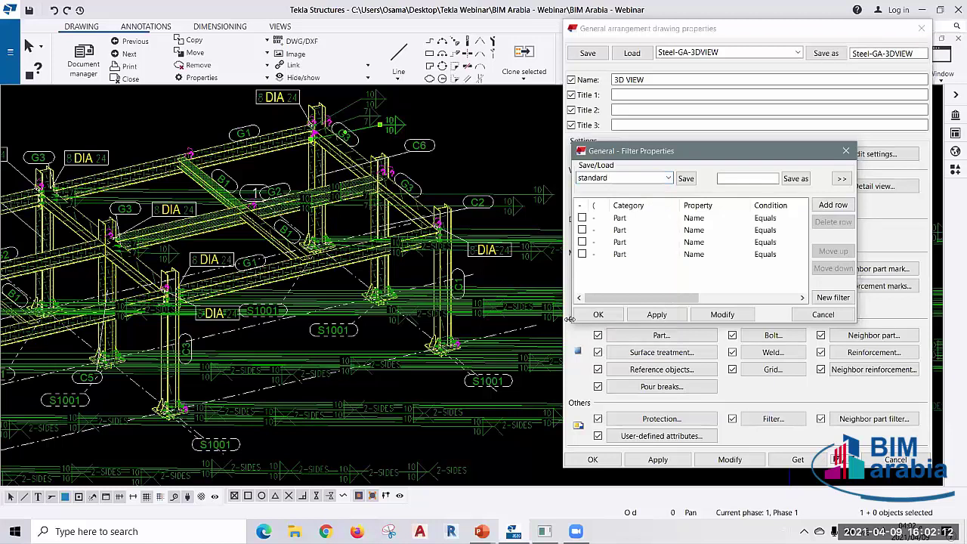
pyautogui.moveTo(570, 319); pyautogui.dragTo(228, 319)
pyautogui.click(286, 218)
pyautogui.click(286, 230)
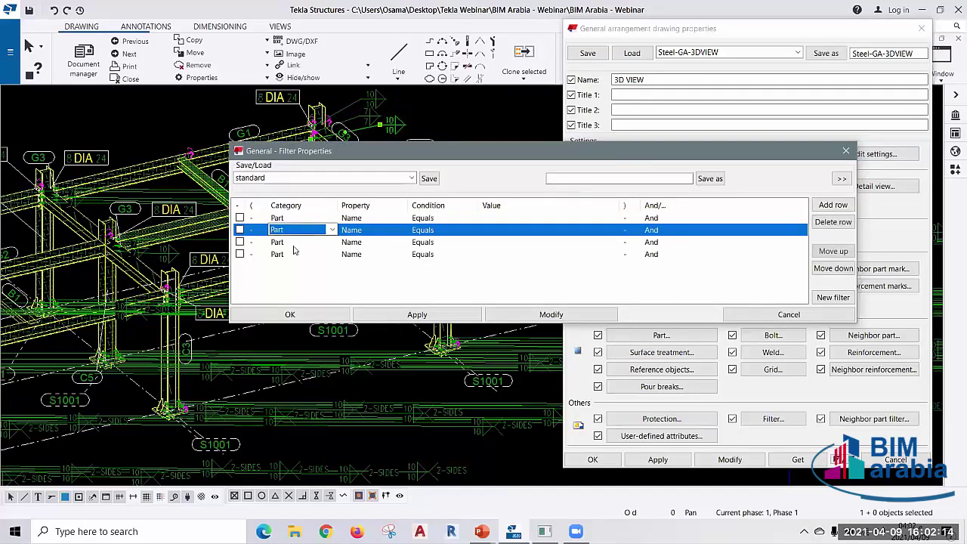
pyautogui.click(294, 245)
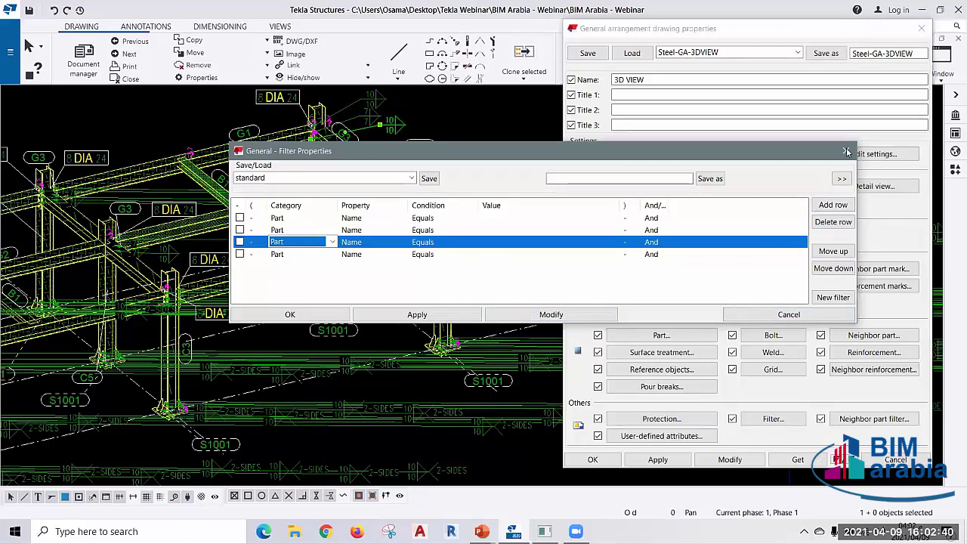
pyautogui.click(923, 28)
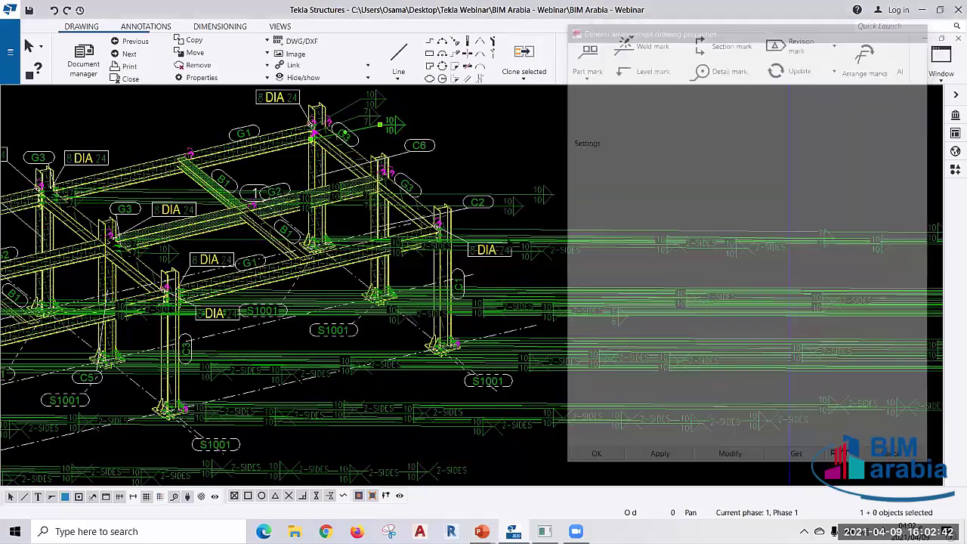
# - Zoom to fit the whole drawing sheet and select the 3D view frame
pyautogui.scroll(-4, 584, 308)
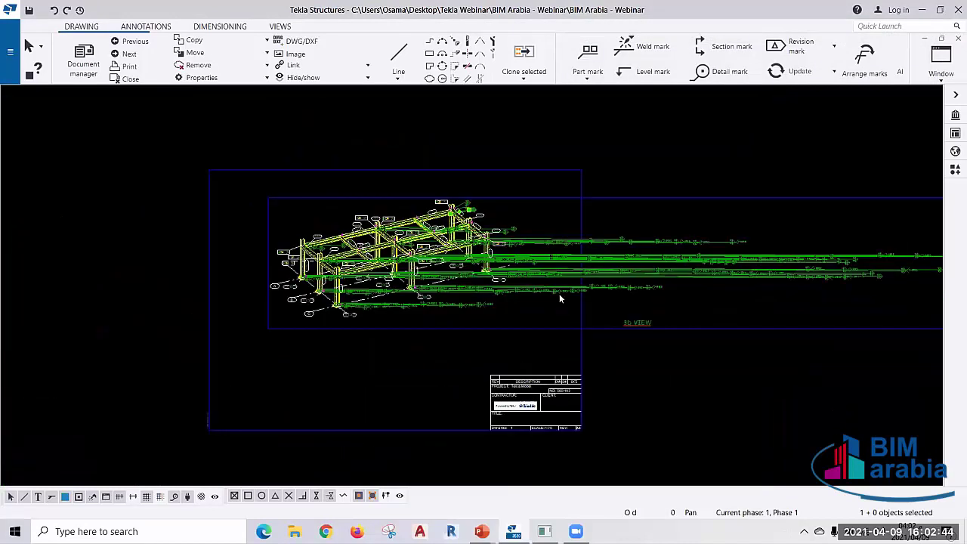
pyautogui.scroll(1, 417, 245)
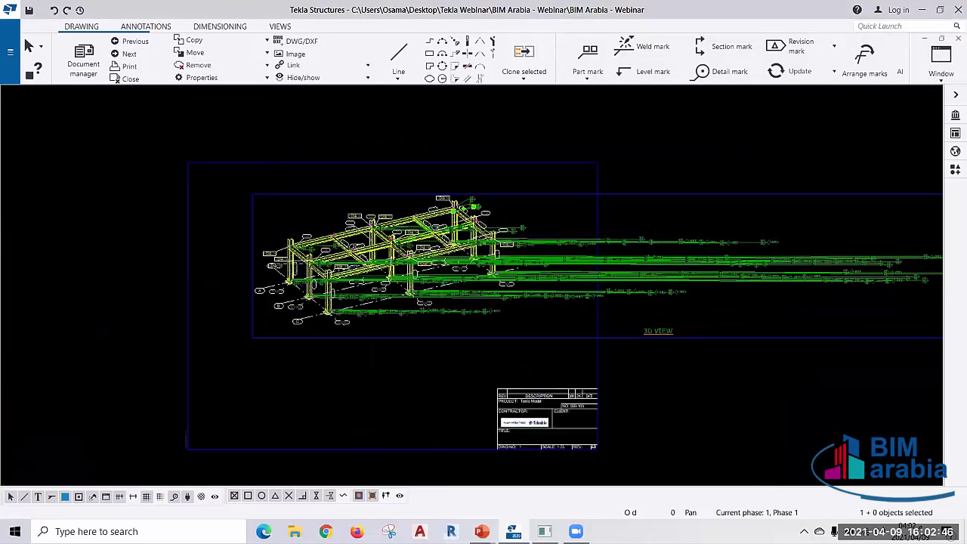
pyautogui.scroll(1, 424, 238)
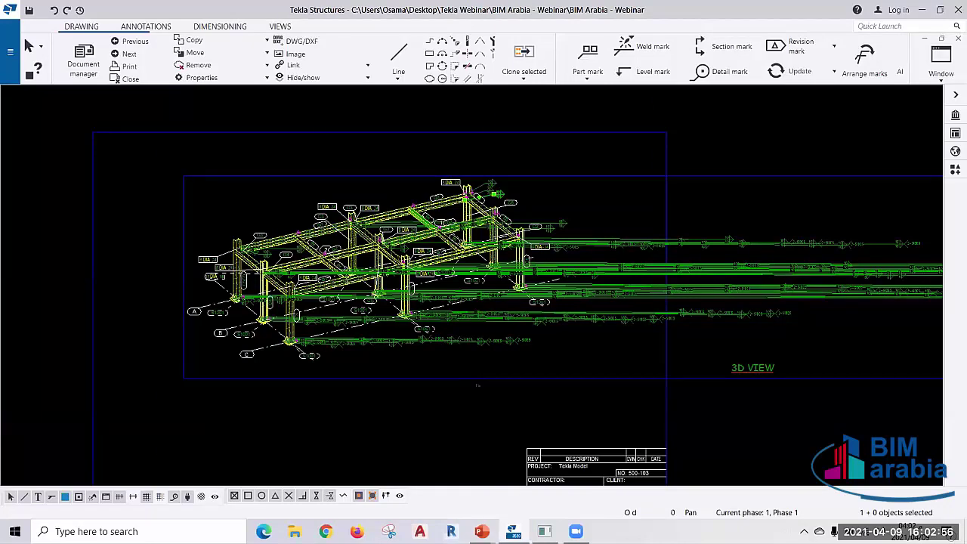
pyautogui.click(477, 383)
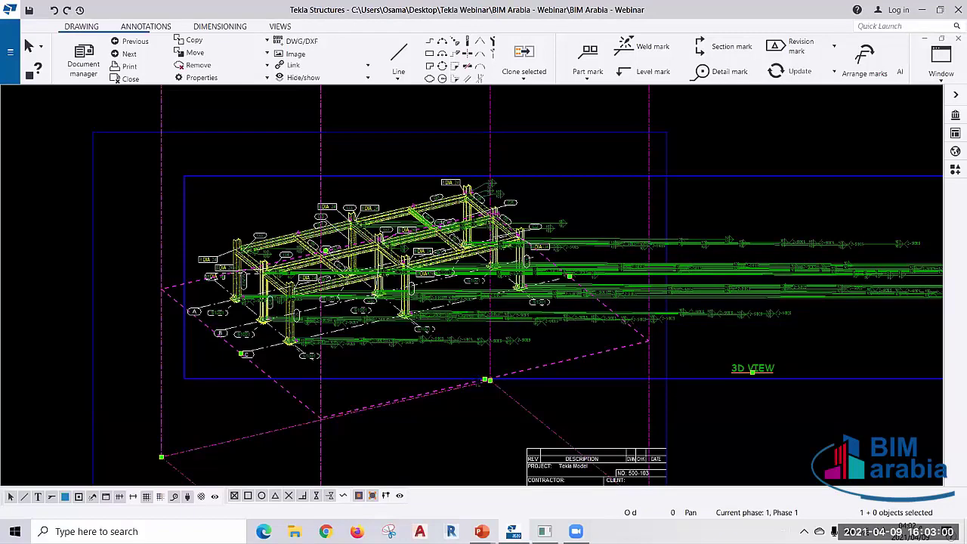
pyautogui.doubleClick(476, 382)
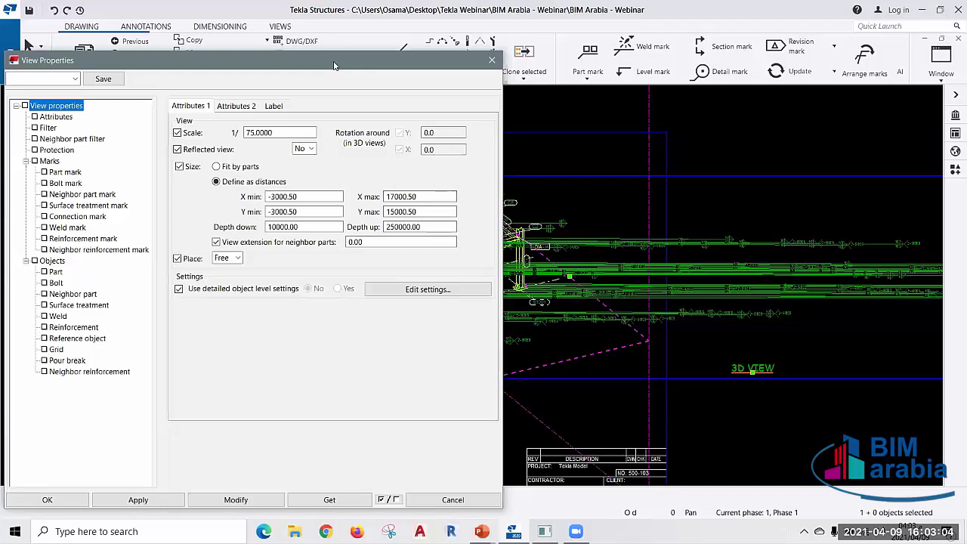
pyautogui.moveTo(335, 66); pyautogui.dragTo(699, 47)
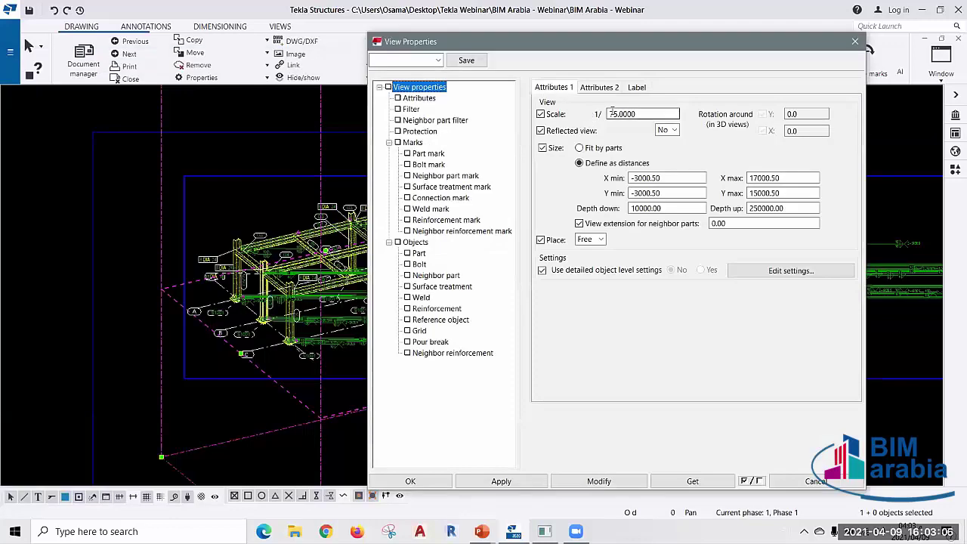
pyautogui.click(613, 114)
pyautogui.click(655, 194)
pyautogui.click(655, 202)
pyautogui.click(749, 194)
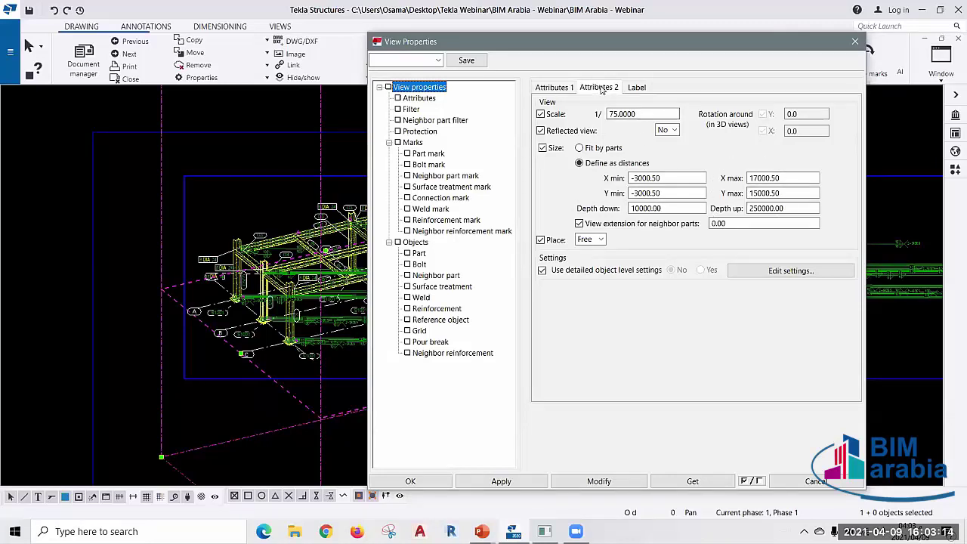
pyautogui.click(603, 89)
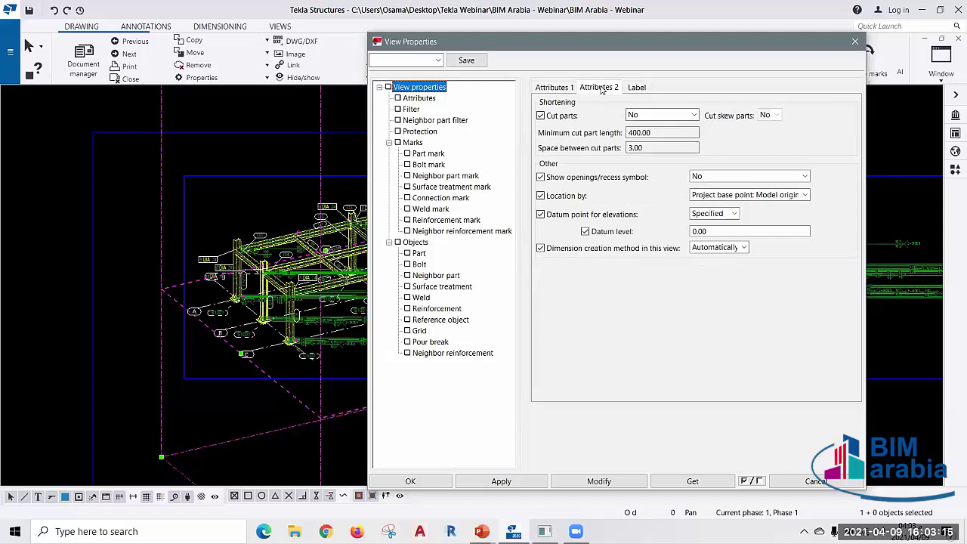
pyautogui.click(633, 115)
pyautogui.click(638, 88)
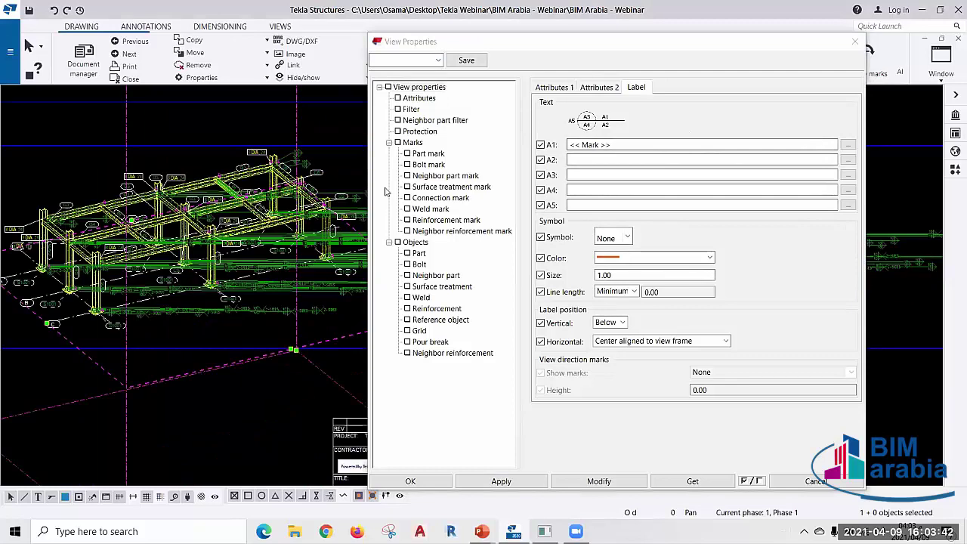
pyautogui.click(756, 228)
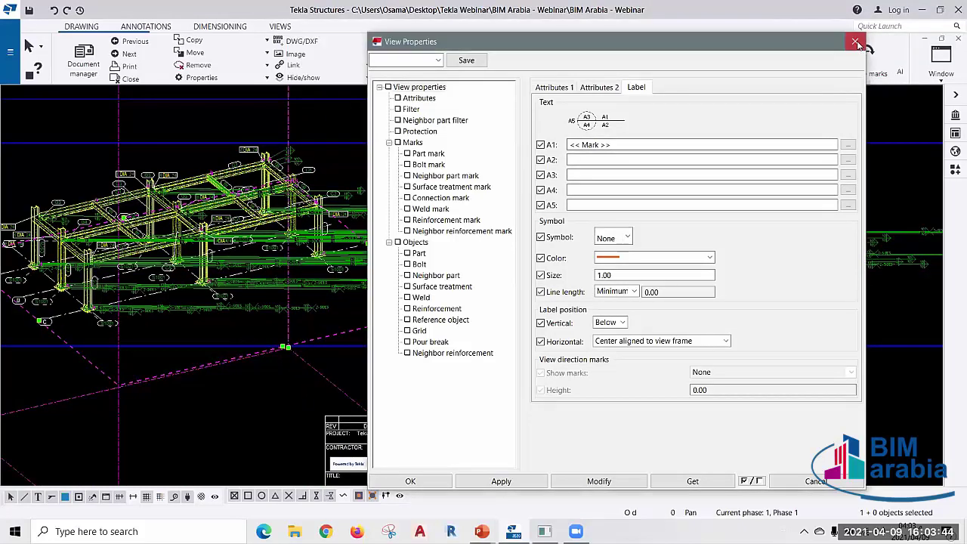
pyautogui.press('Escape')
# - Open the drawing properties and set Weld number to No in the weld marks
pyautogui.scroll(-2, 363, 337)
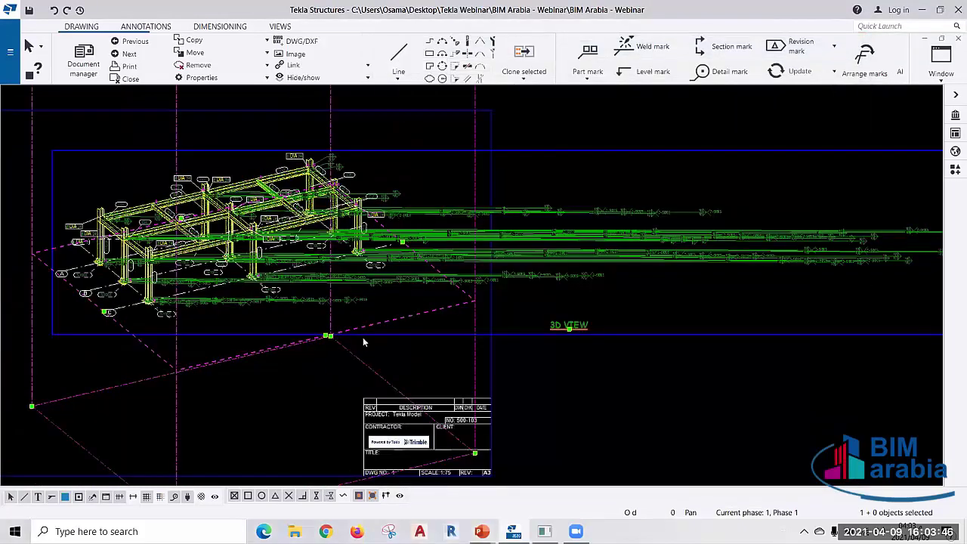
pyautogui.scroll(-2, 304, 363)
pyautogui.doubleClick(305, 359)
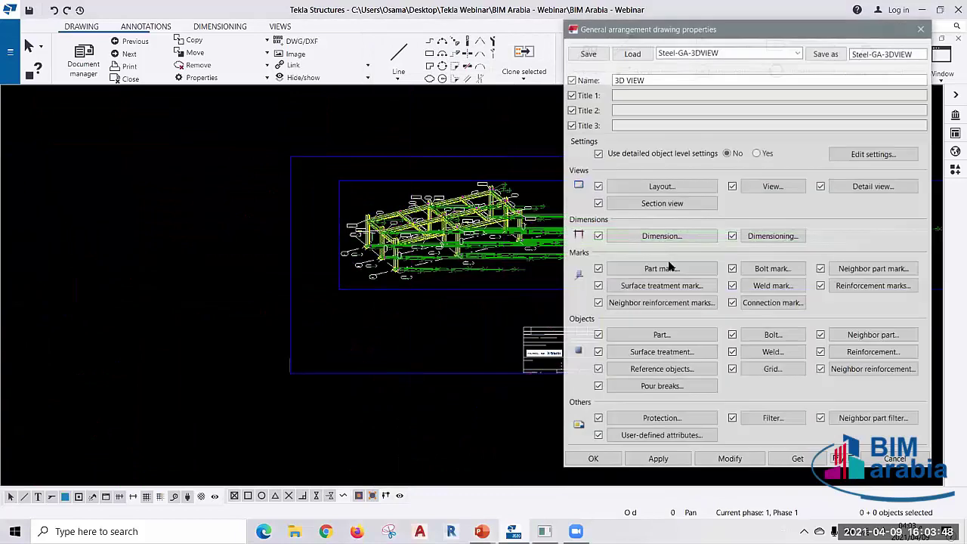
pyautogui.click(773, 286)
pyautogui.click(544, 92)
pyautogui.click(542, 106)
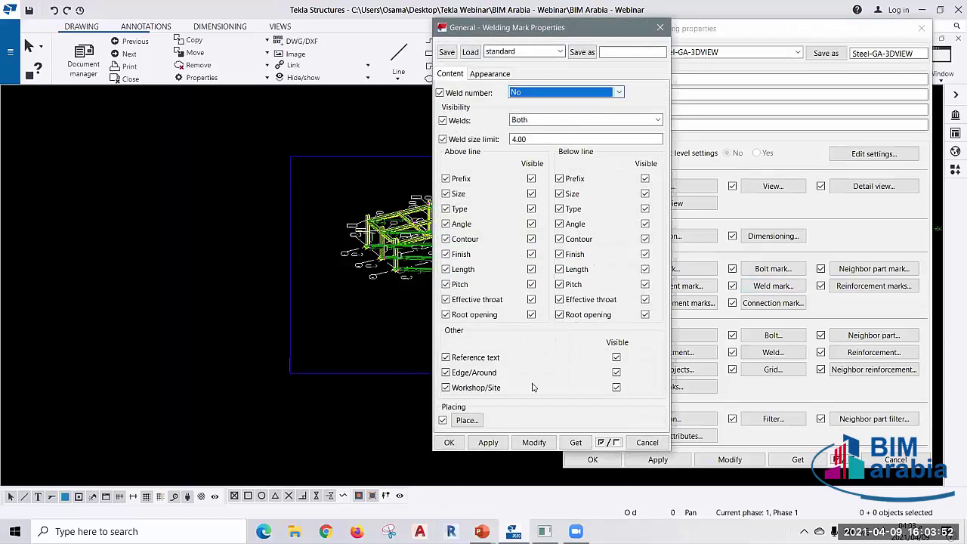
pyautogui.click(538, 443)
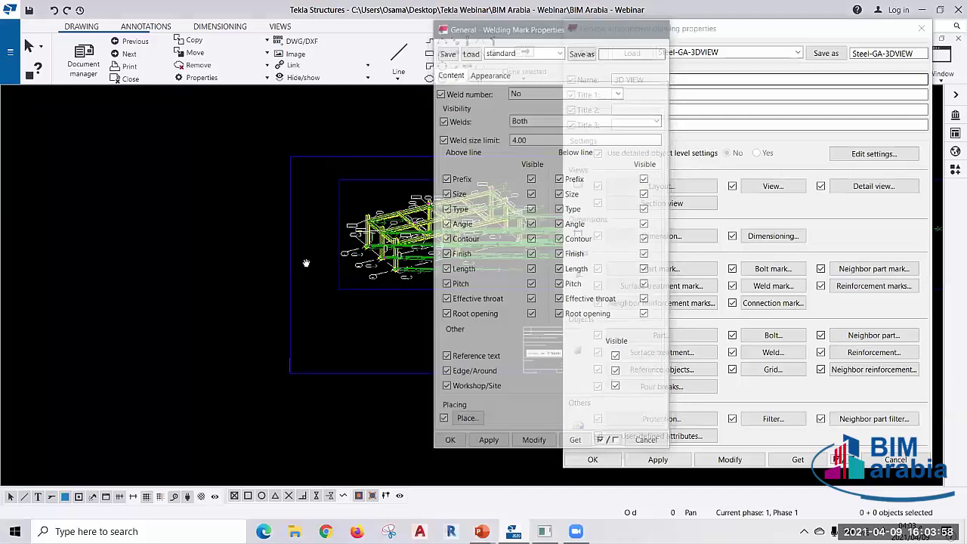
# - Recheck and close the weld mark settings, then bring up the bolt mark settings
pyautogui.scroll(2, 327, 261)
pyautogui.scroll(2, 328, 357)
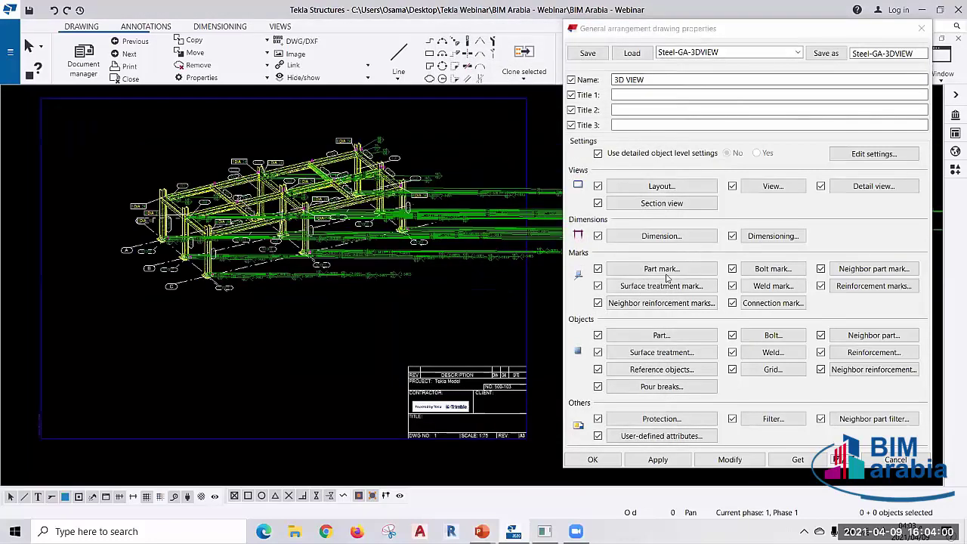
pyautogui.click(772, 285)
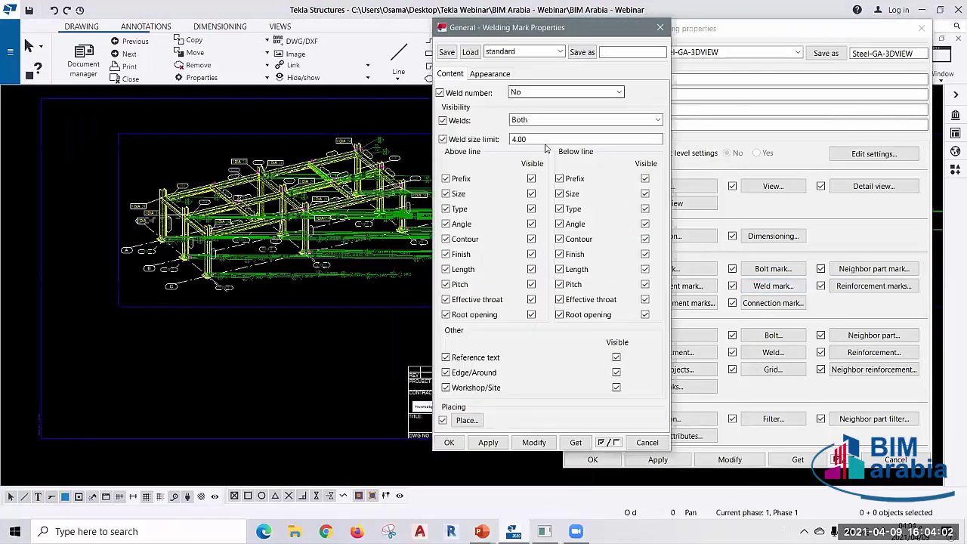
pyautogui.click(660, 27)
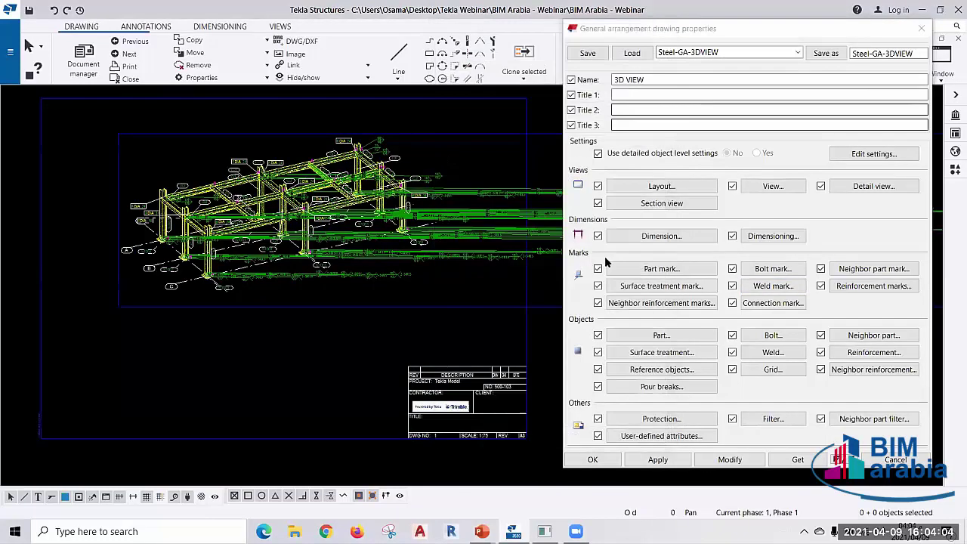
pyautogui.click(774, 269)
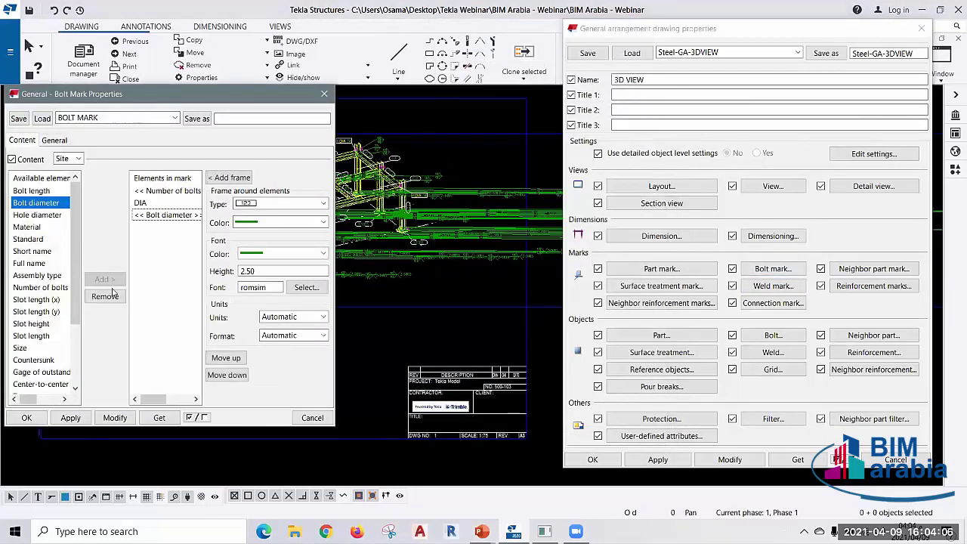
# - Remove bolt diameter, DIA and bolt count from the bolt mark and apply
pyautogui.click(105, 295)
pyautogui.click(149, 204)
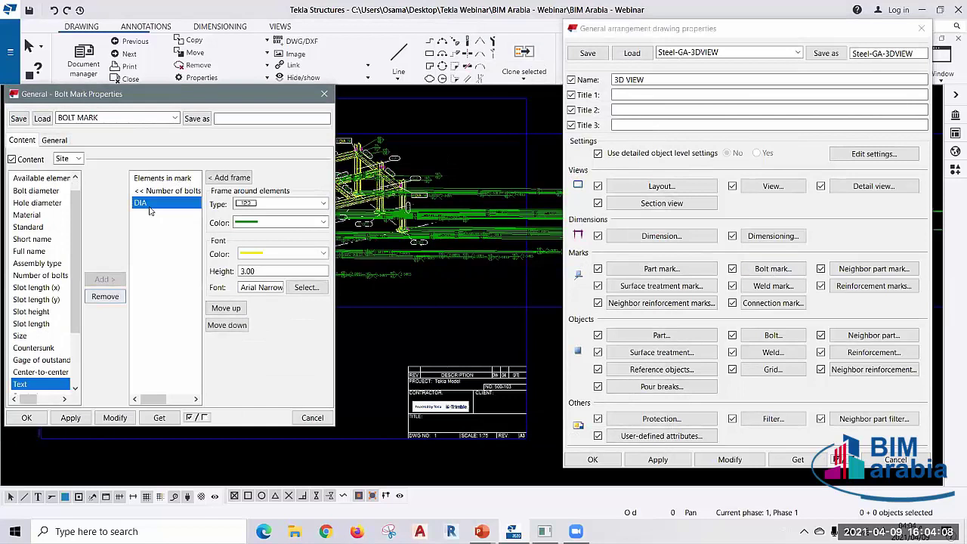
pyautogui.click(105, 296)
pyautogui.click(105, 296)
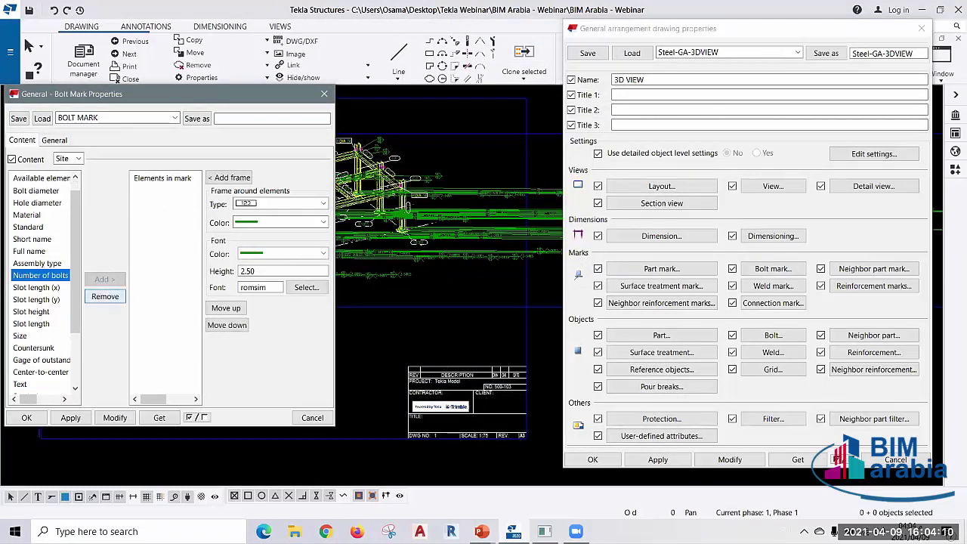
pyautogui.click(113, 420)
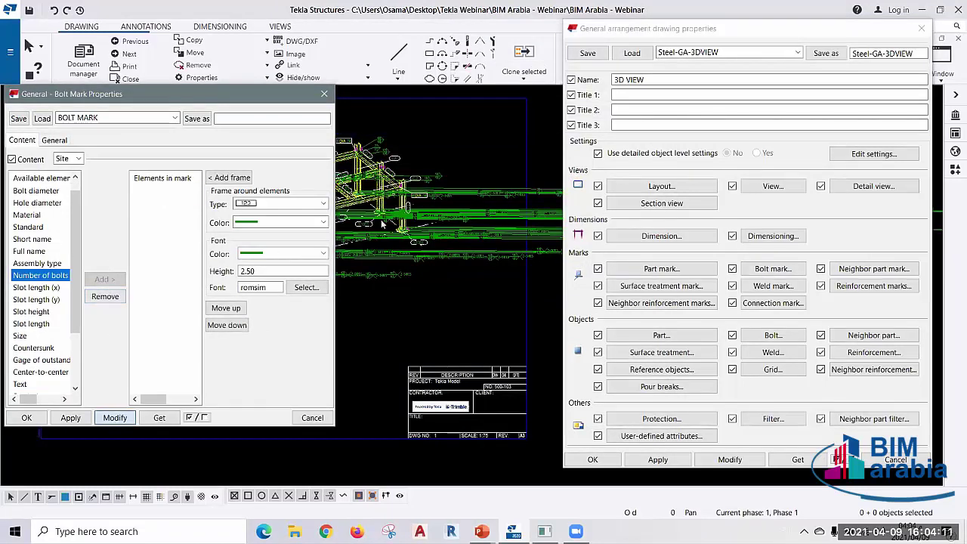
# - Remove Assembly position from the part mark, apply it, and close the part mark settings
pyautogui.click(661, 268)
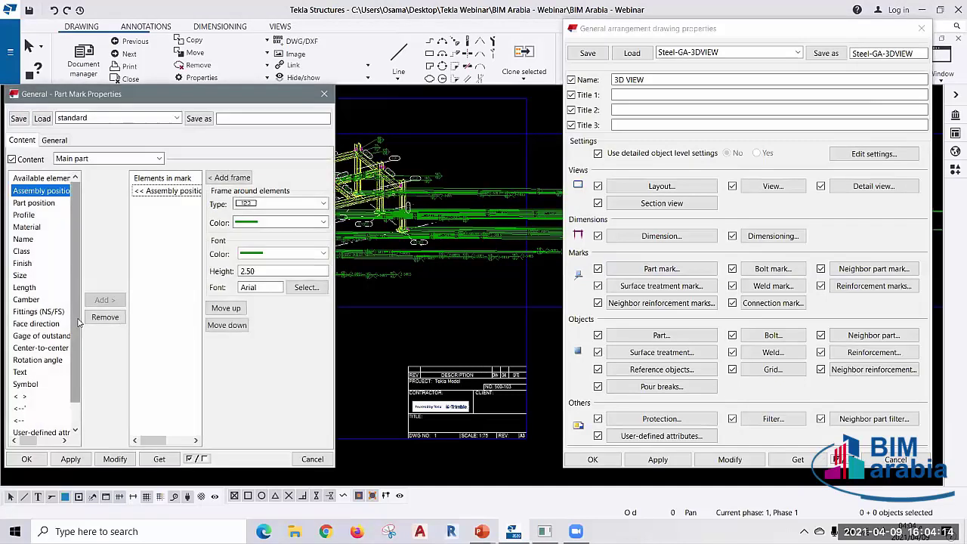
pyautogui.click(105, 317)
pyautogui.click(115, 459)
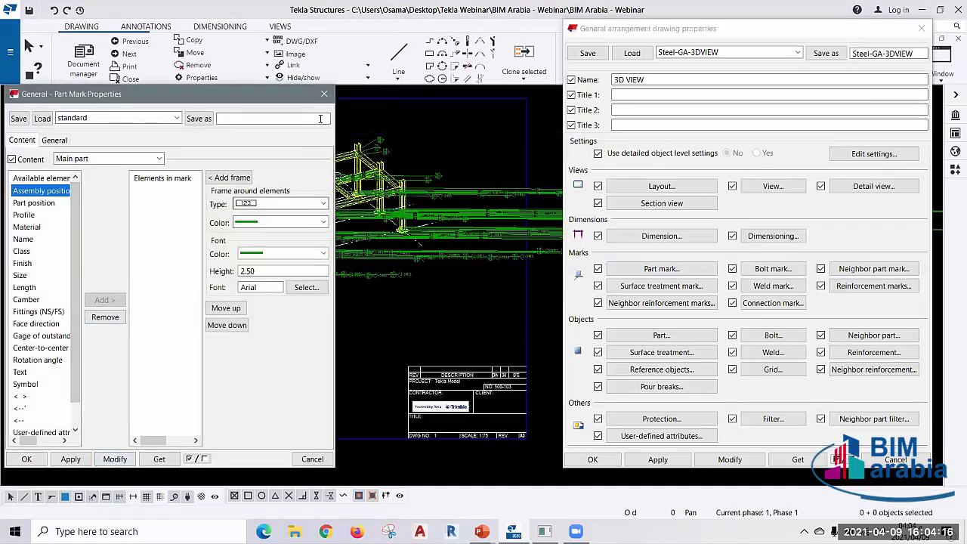
pyautogui.click(325, 94)
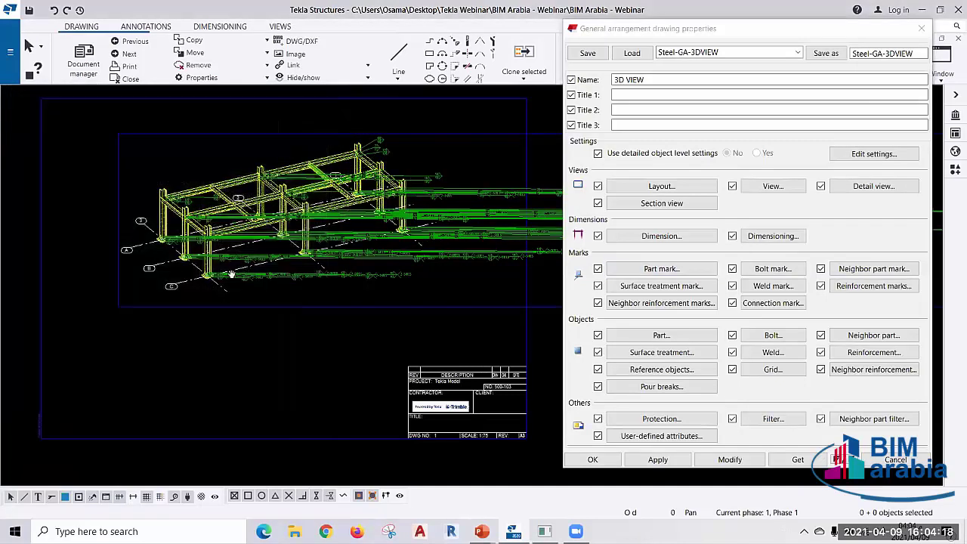
# - Enable weld and mark selection, box-select the marks around the 3D view and delete them
pyautogui.scroll(2, 382, 271)
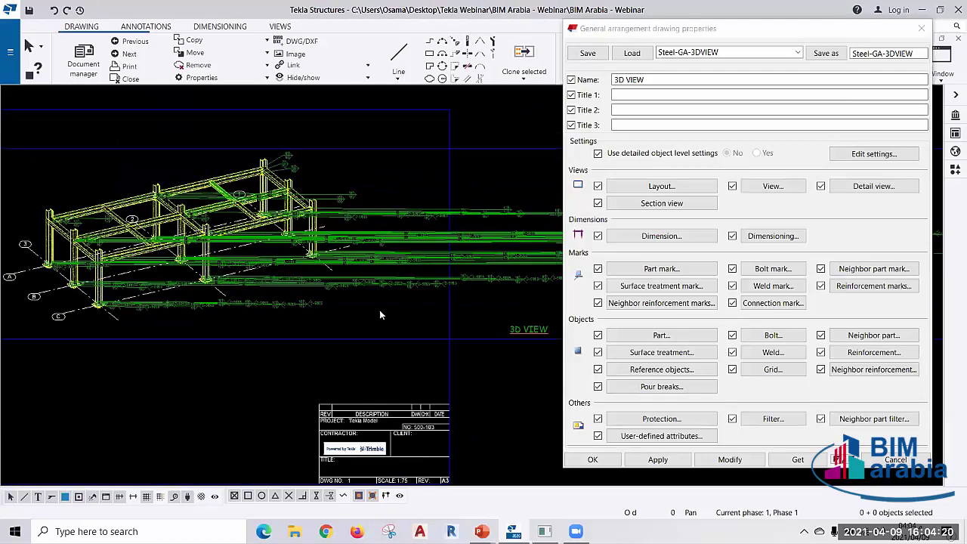
pyautogui.scroll(1, 380, 310)
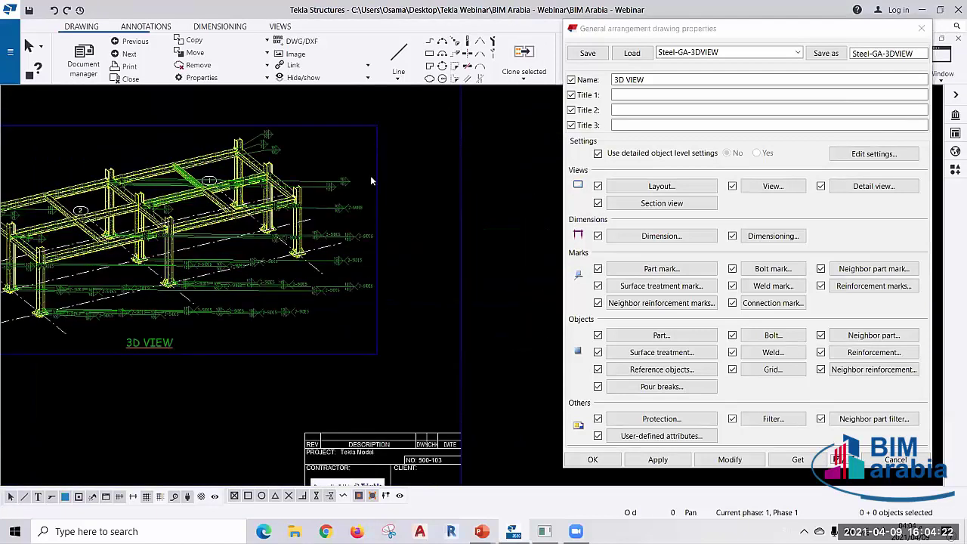
pyautogui.scroll(1, 345, 159)
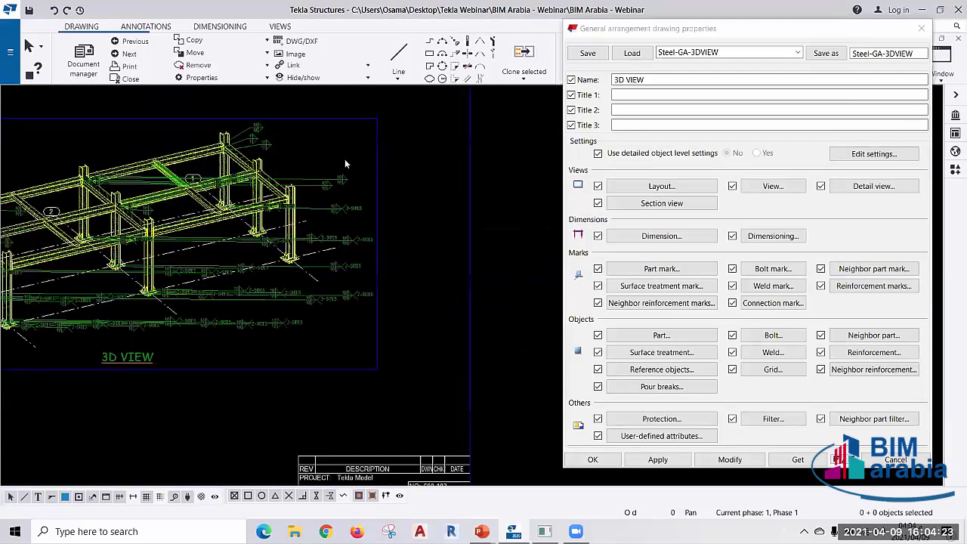
pyautogui.click(51, 498)
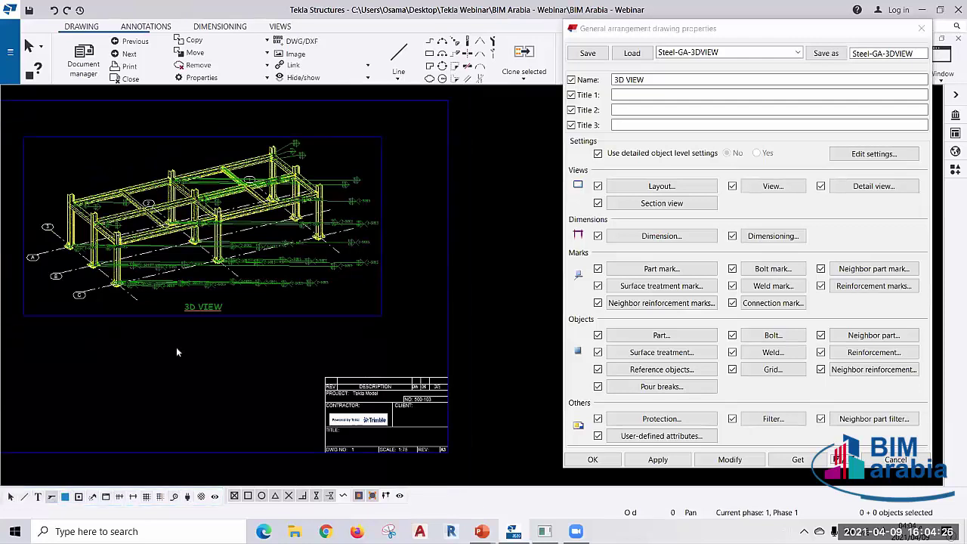
pyautogui.moveTo(176, 352); pyautogui.dragTo(291, 356, button='middle')
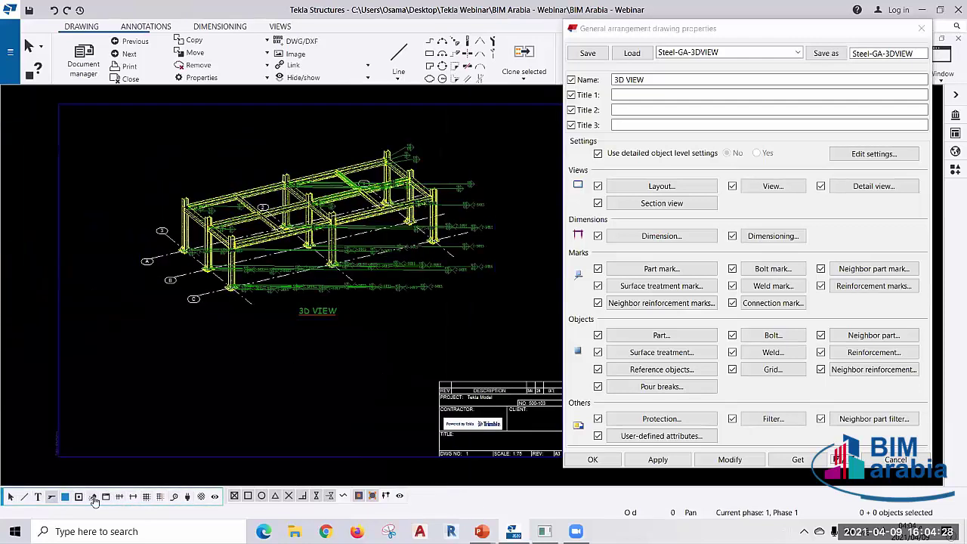
pyautogui.click(94, 499)
pyautogui.click(53, 497)
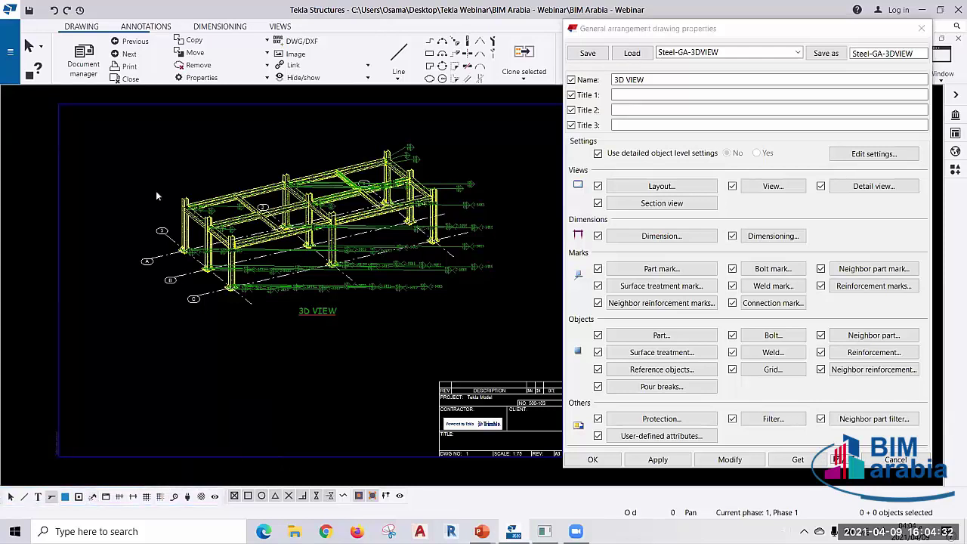
pyautogui.moveTo(101, 115); pyautogui.dragTo(515, 344)
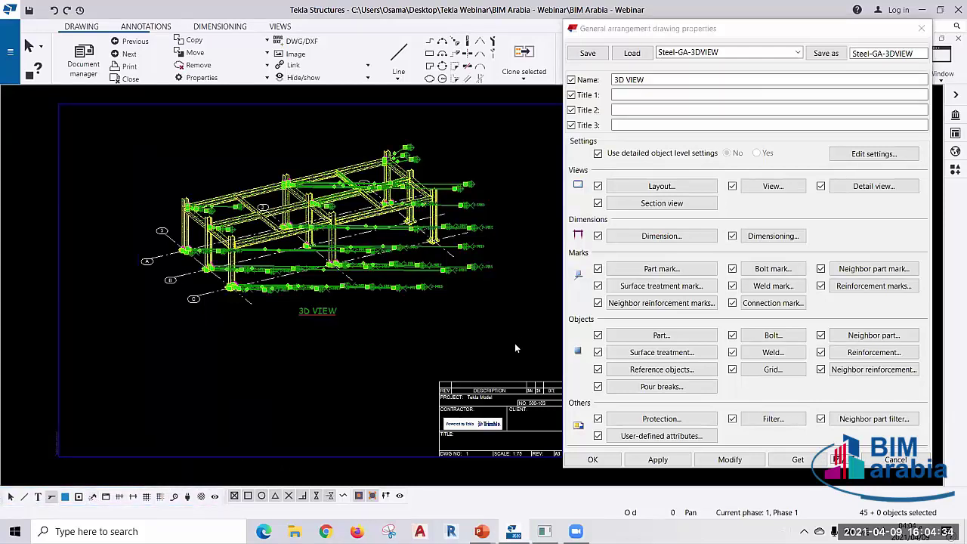
pyautogui.press('Delete')
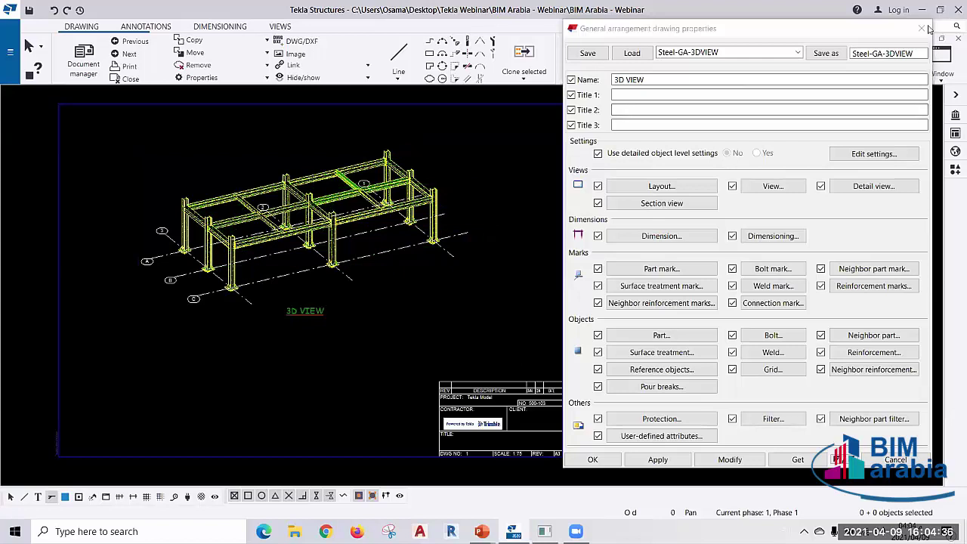
# - Close the drawing properties and recentre the 3D view on the sheet
pyautogui.click(921, 28)
pyautogui.moveTo(401, 282); pyautogui.dragTo(524, 360, button='middle')
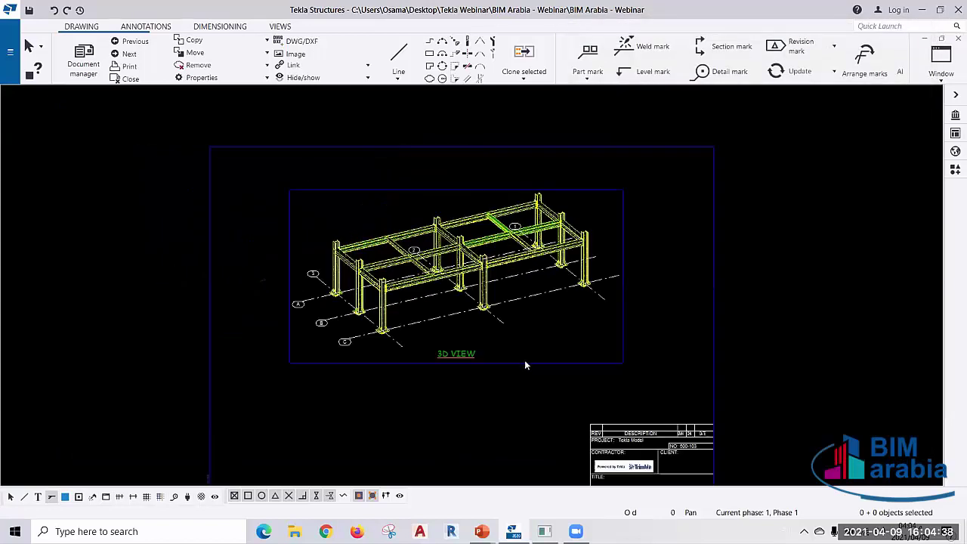
pyautogui.doubleClick(527, 362)
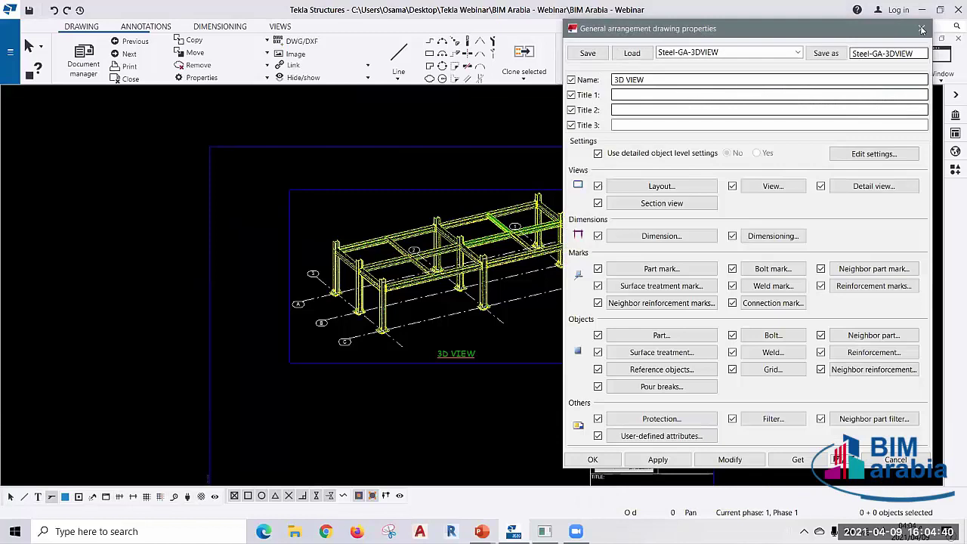
pyautogui.click(923, 28)
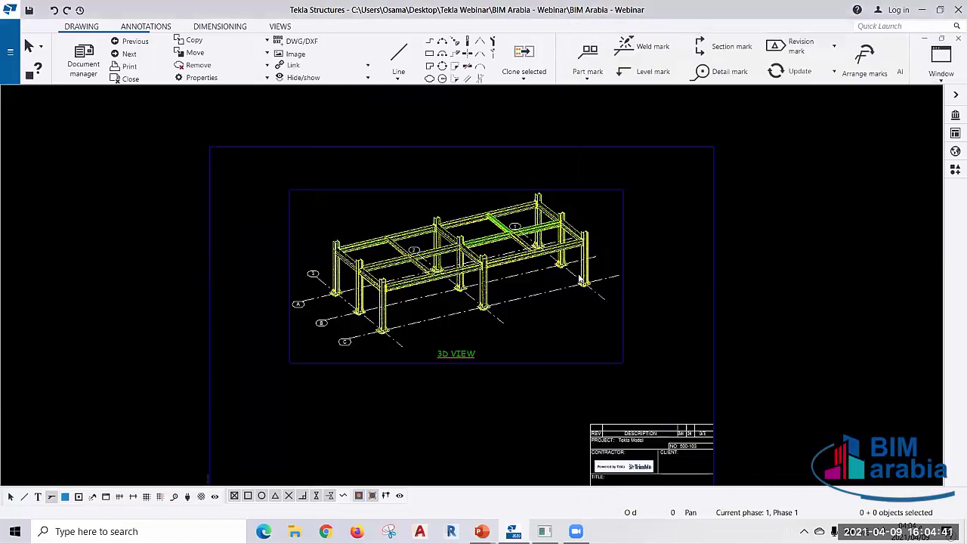
# - Open the 3D view's View Properties on the Label tab and zoom in on the view and title
pyautogui.click(545, 362)
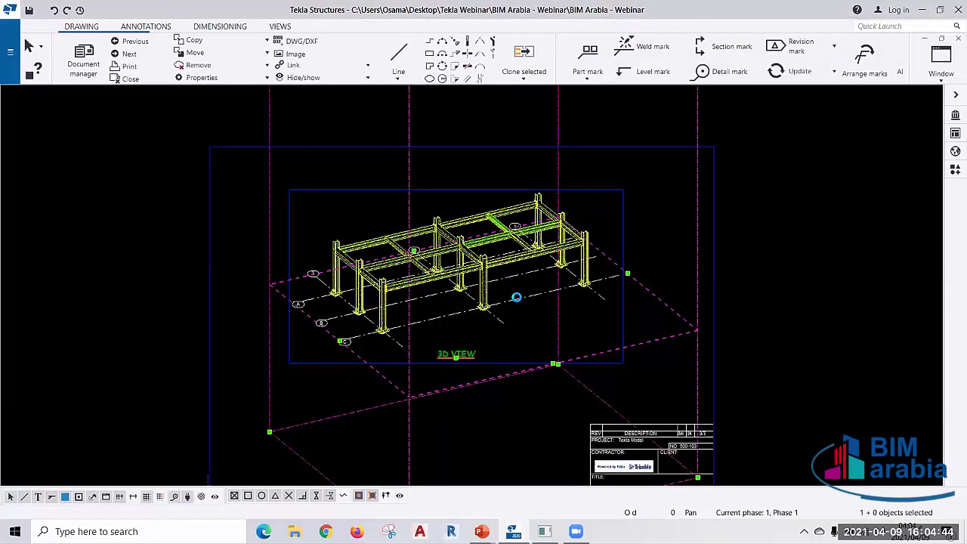
pyautogui.doubleClick(520, 301)
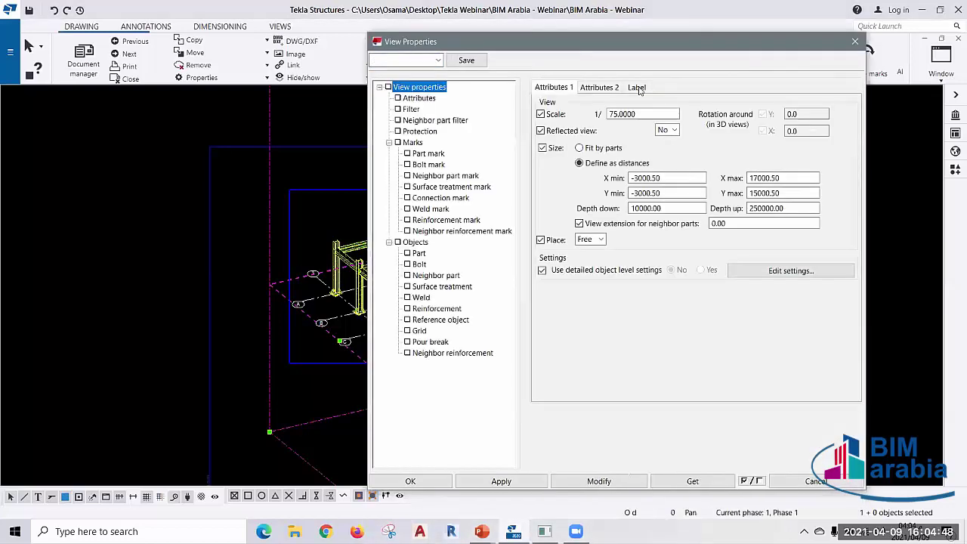
pyautogui.click(639, 87)
pyautogui.moveTo(652, 35); pyautogui.dragTo(737, 16)
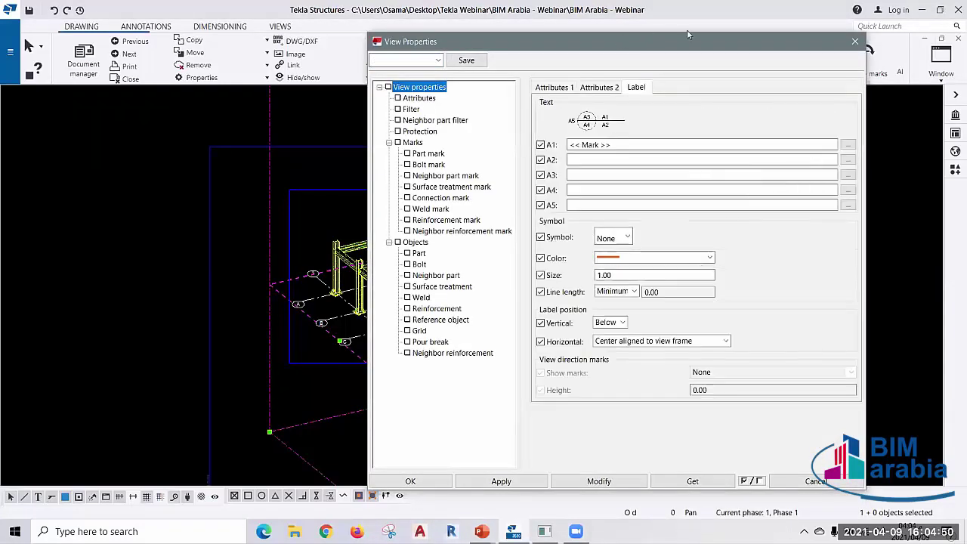
pyautogui.moveTo(252, 262); pyautogui.dragTo(331, 311, button='middle')
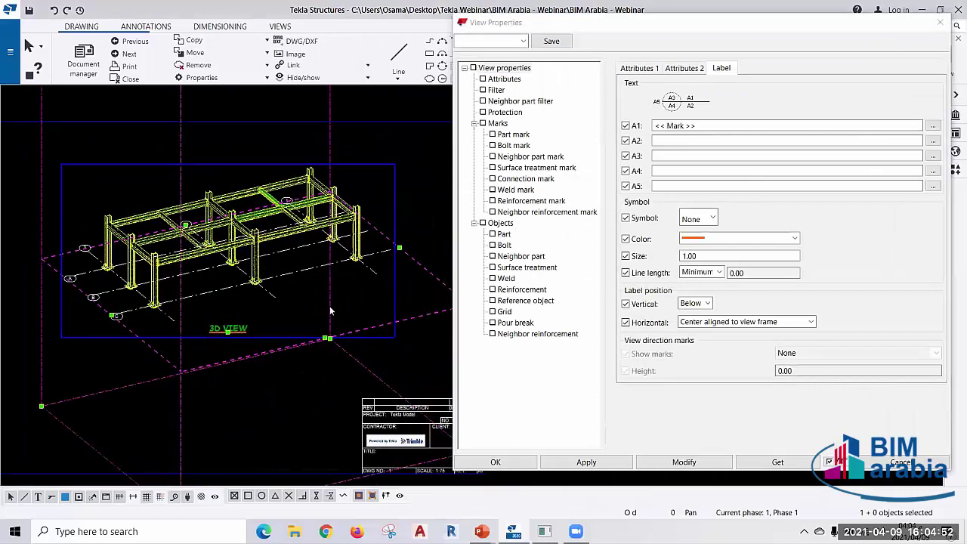
pyautogui.scroll(1, 302, 339)
pyautogui.scroll(1, 271, 369)
pyautogui.scroll(1, 238, 400)
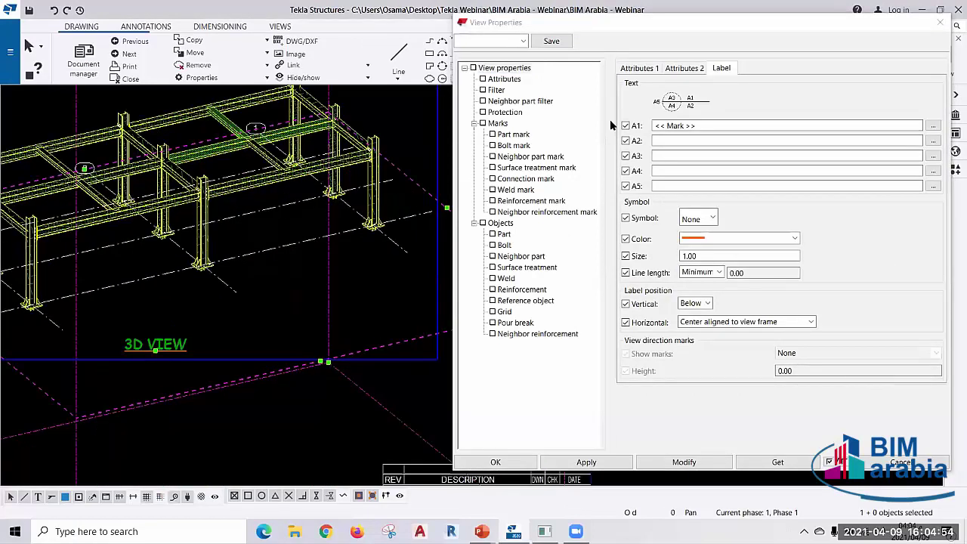
pyautogui.scroll(1, 208, 429)
pyautogui.moveTo(208, 429); pyautogui.dragTo(243, 380, button='middle')
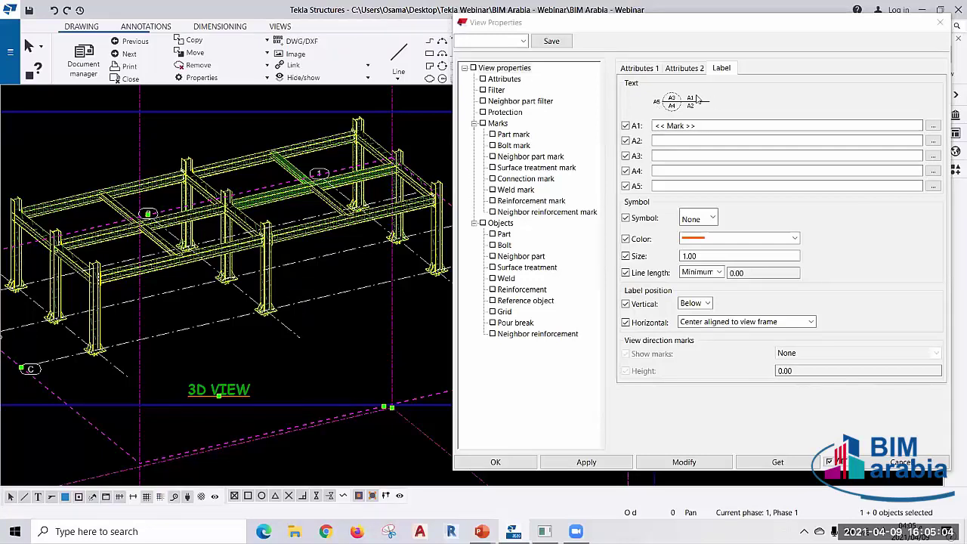
# - Add the free text 'FOR MODEL' to the A1 label line
pyautogui.click(934, 125)
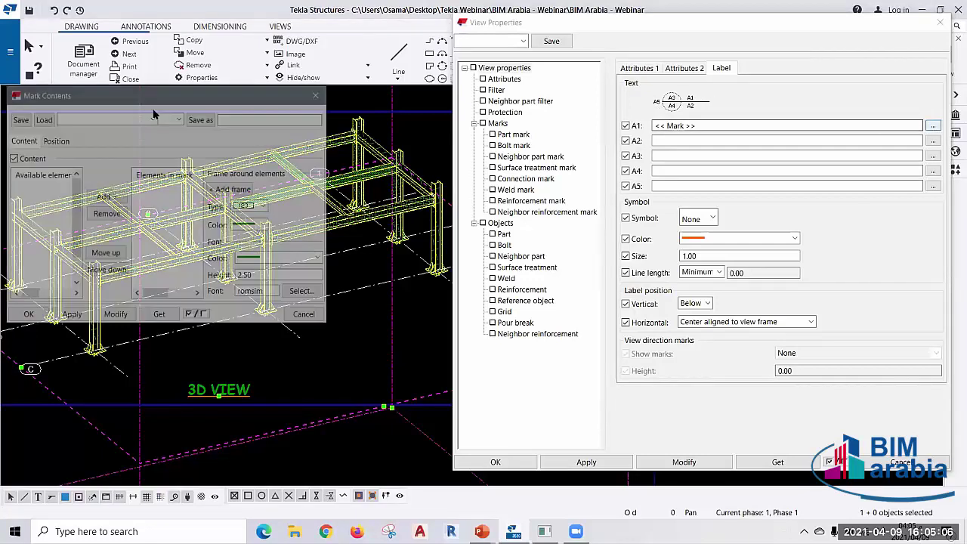
pyautogui.moveTo(179, 103); pyautogui.dragTo(770, 90)
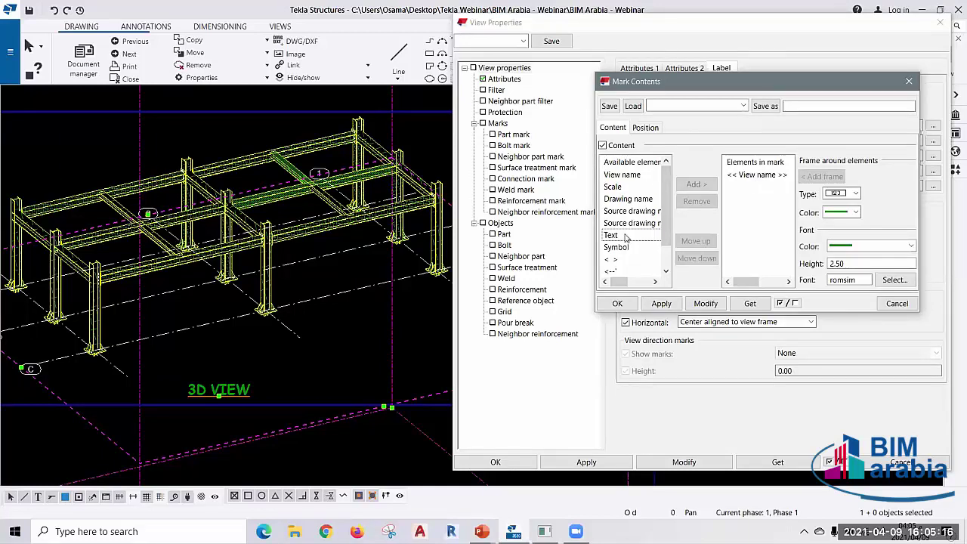
pyautogui.doubleClick(625, 237)
pyautogui.write('FOR MODEL')
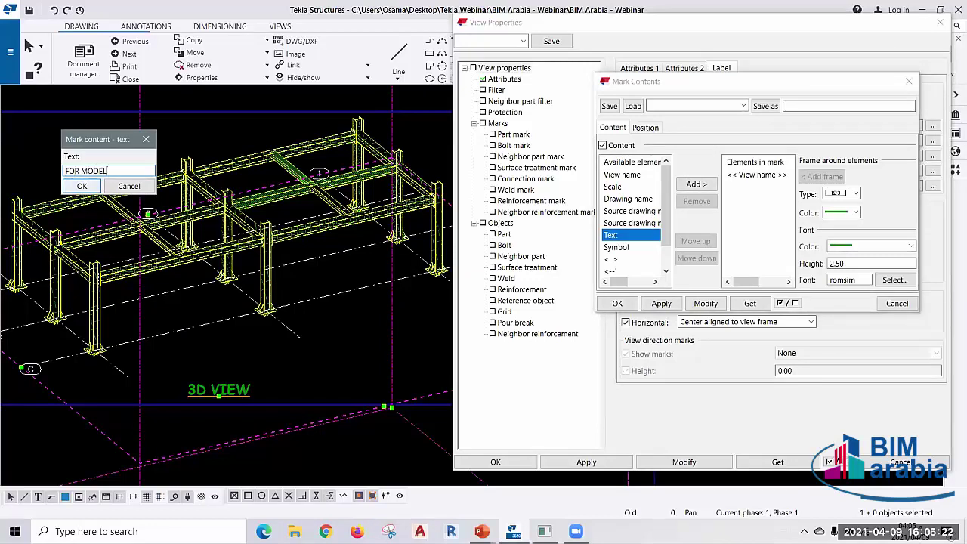
pyautogui.click(81, 186)
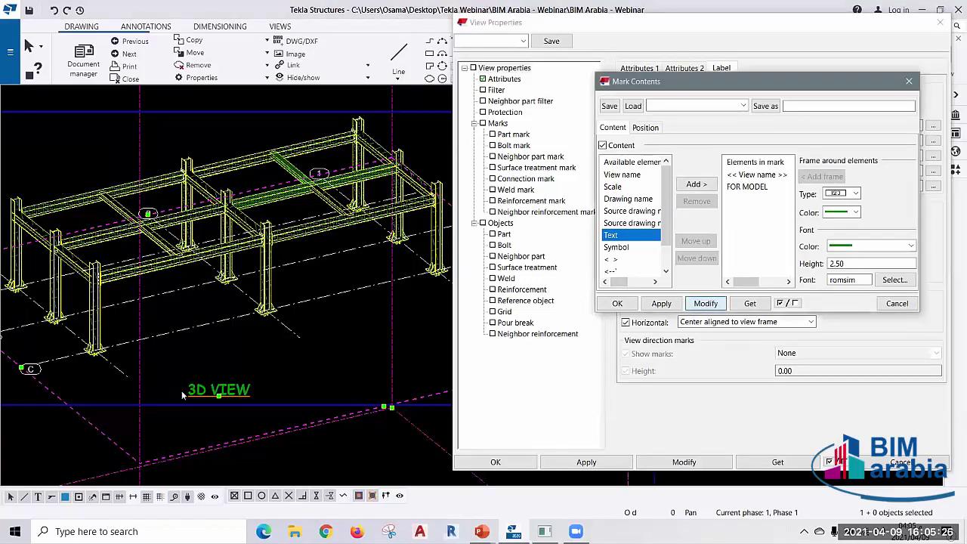
pyautogui.scroll(-1, 183, 394)
pyautogui.moveTo(183, 394); pyautogui.dragTo(294, 371, button='middle')
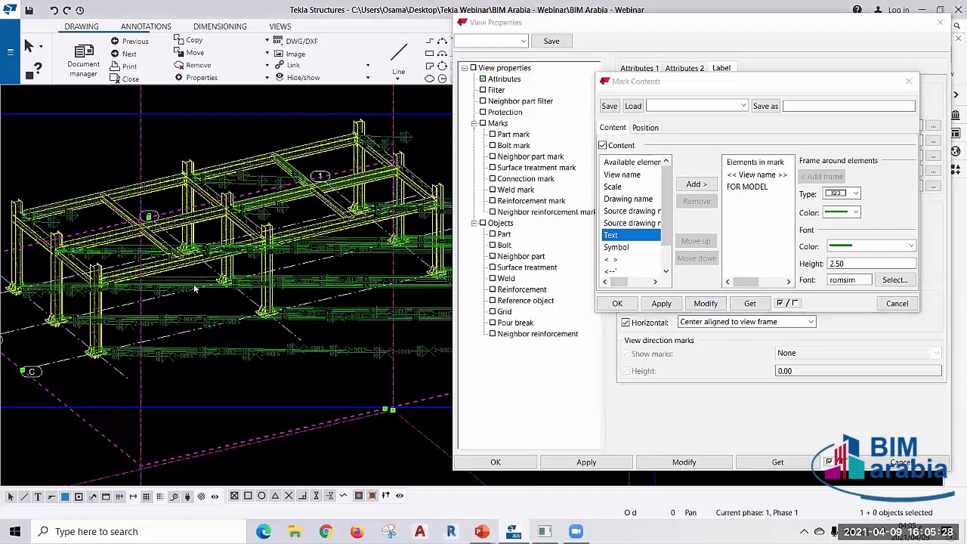
pyautogui.scroll(-3, 286, 272)
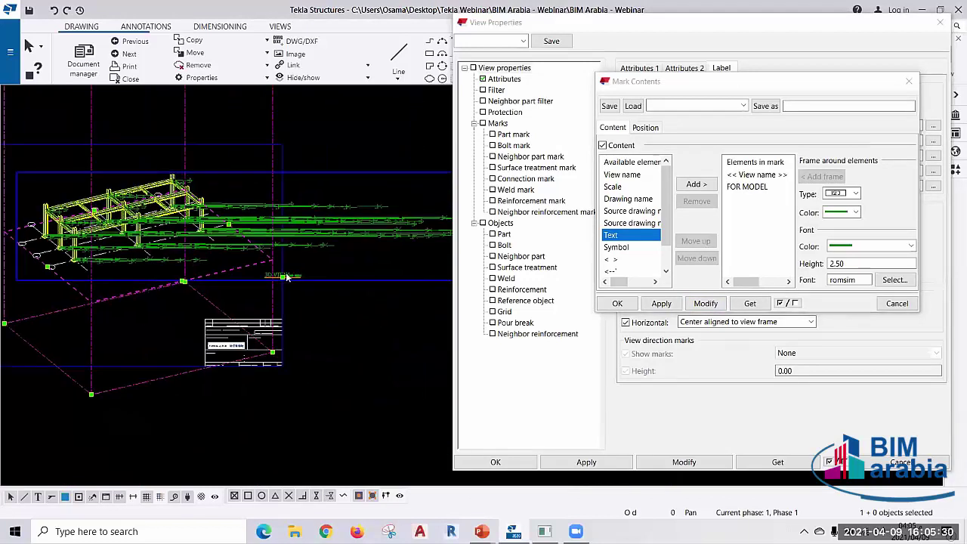
pyautogui.scroll(5, 284, 277)
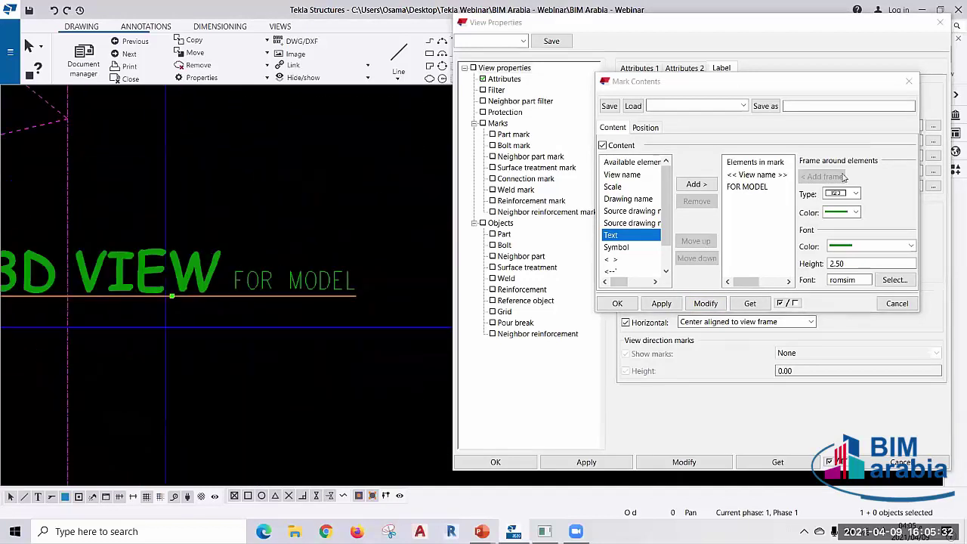
# - Format the FOR MODEL text yellow, height 3, in Arial Narrow
pyautogui.click(746, 189)
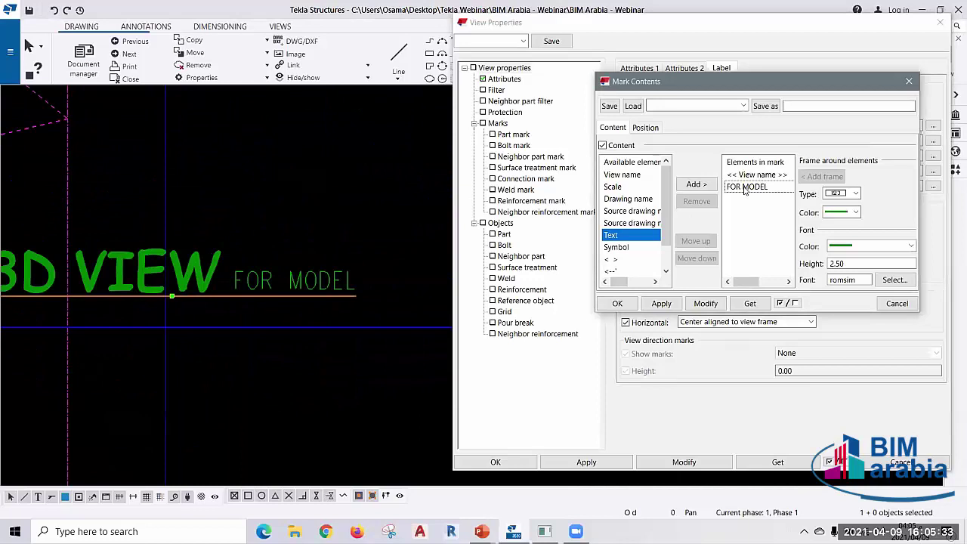
pyautogui.click(862, 247)
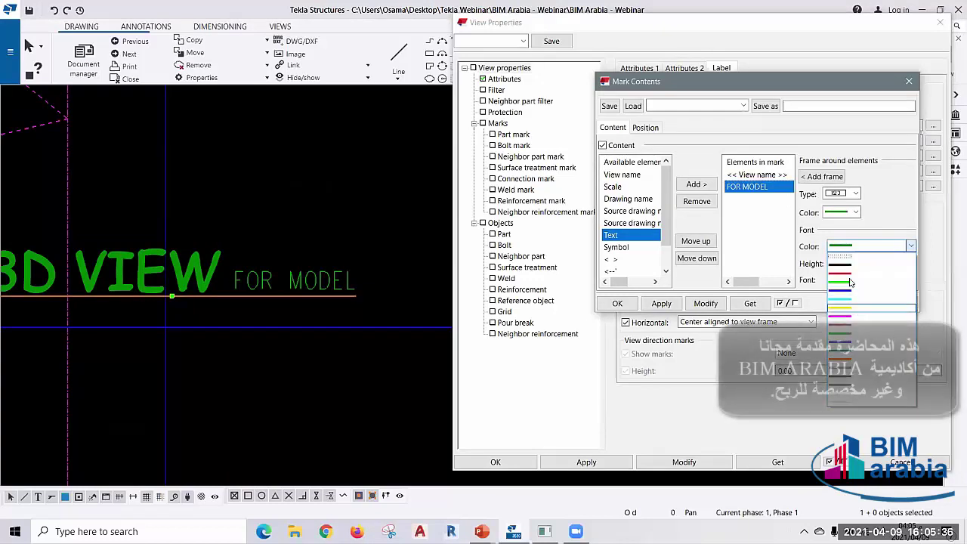
pyautogui.click(862, 314)
pyautogui.doubleClick(838, 263)
pyautogui.write('3')
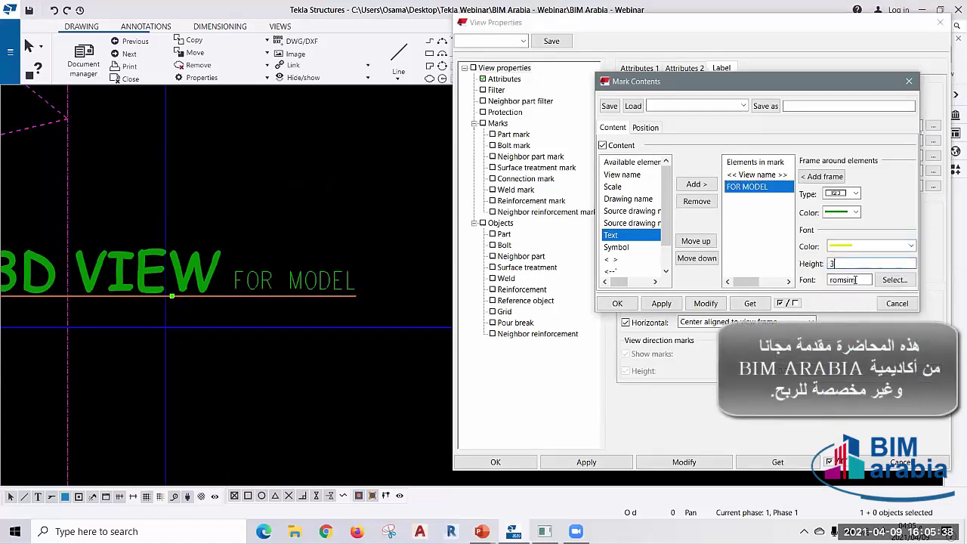
pyautogui.click(895, 279)
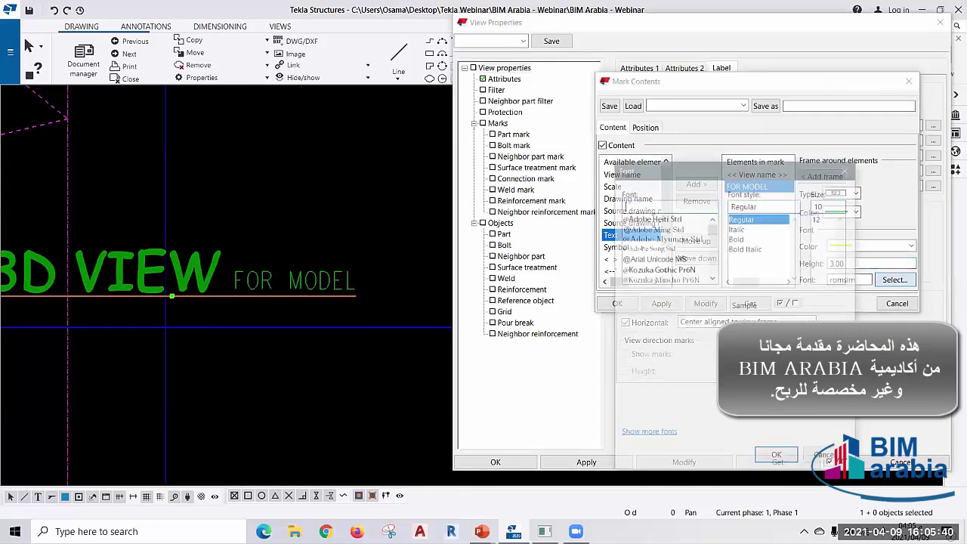
pyautogui.write('AR')
pyautogui.click(668, 229)
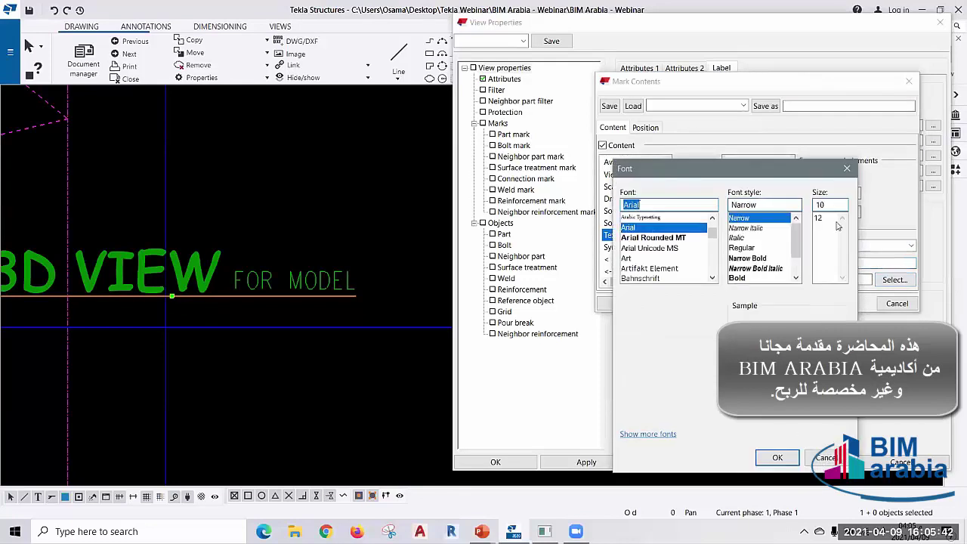
pyautogui.click(778, 457)
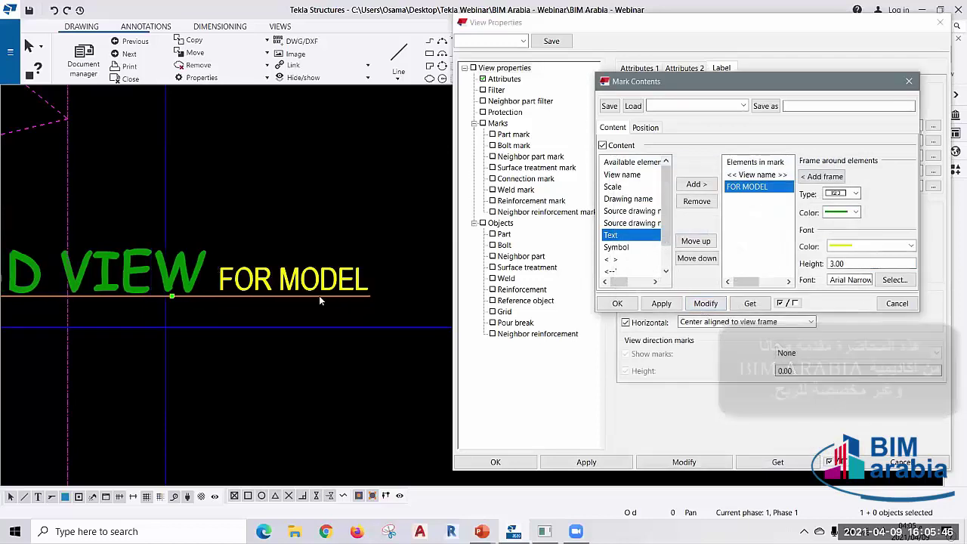
pyautogui.scroll(-2, 315, 350)
pyautogui.scroll(-2, 327, 354)
pyautogui.scroll(-2, 328, 354)
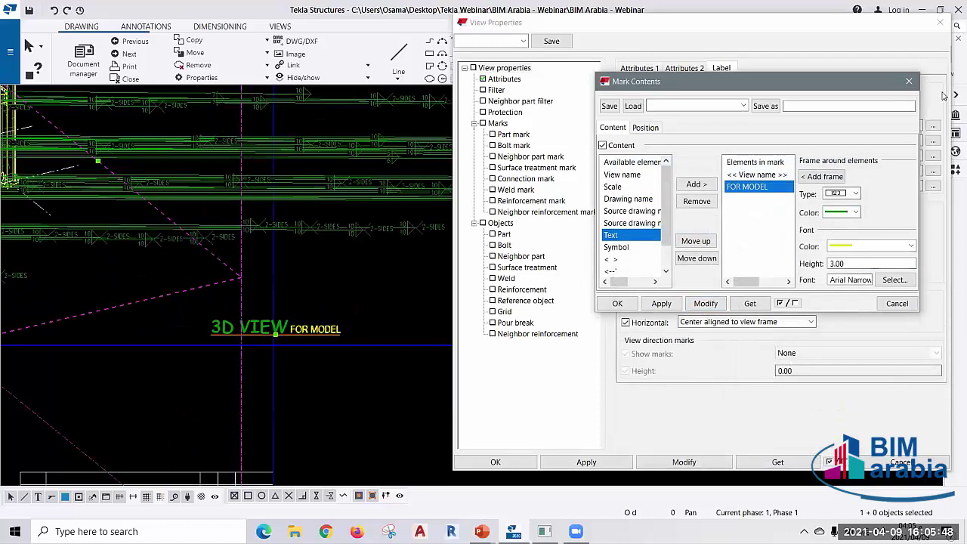
pyautogui.scroll(-1, 327, 354)
# - Set the view's weld marks to None for both Welds and Welds in hidden parts, and apply
pyautogui.click(909, 82)
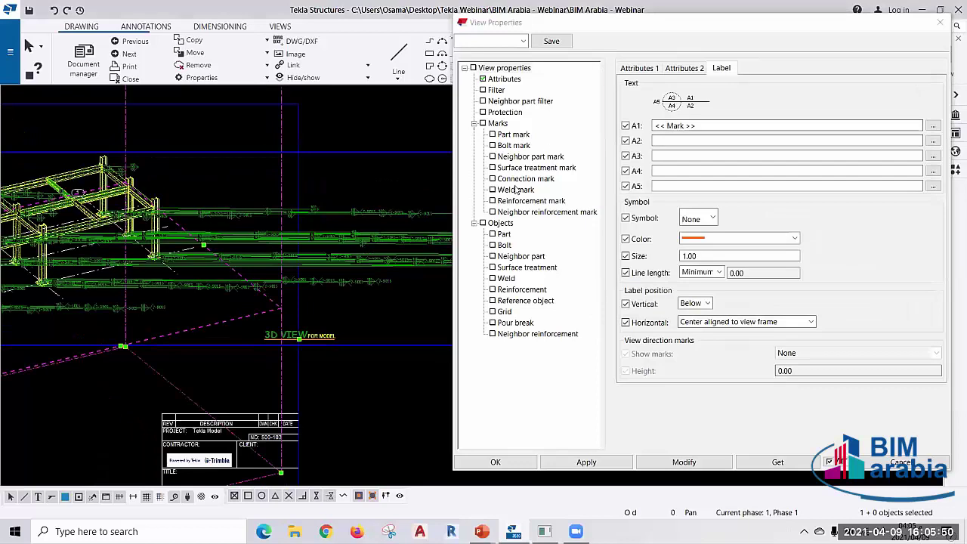
pyautogui.click(516, 190)
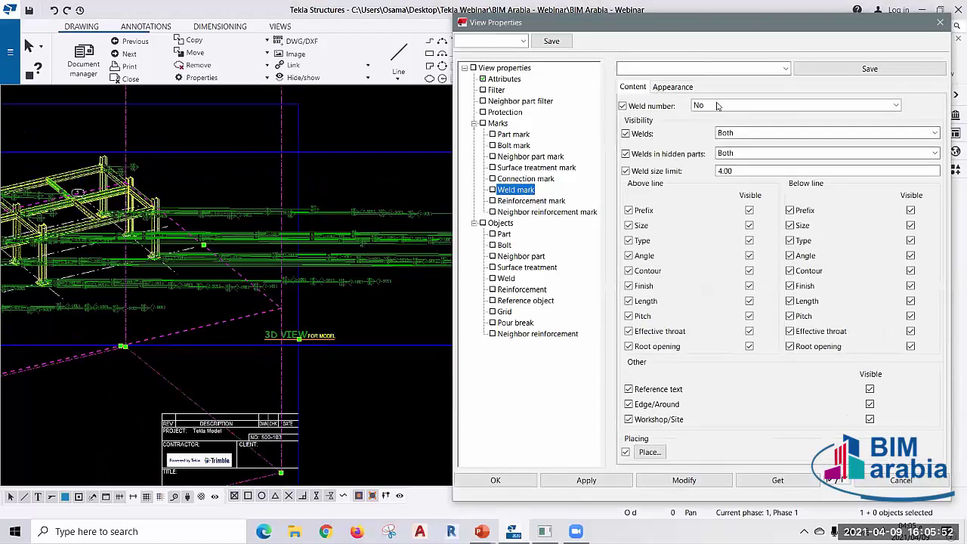
pyautogui.click(740, 133)
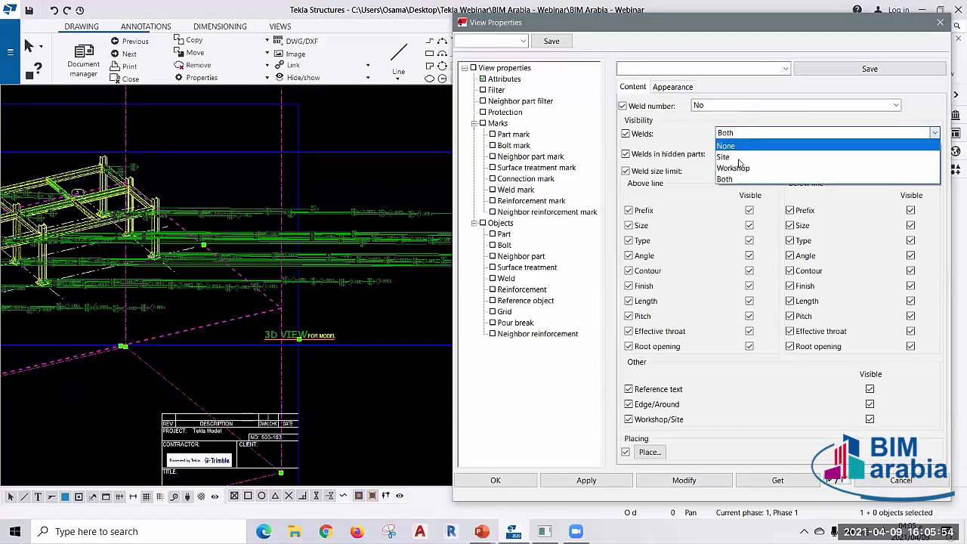
pyautogui.click(730, 146)
pyautogui.click(748, 154)
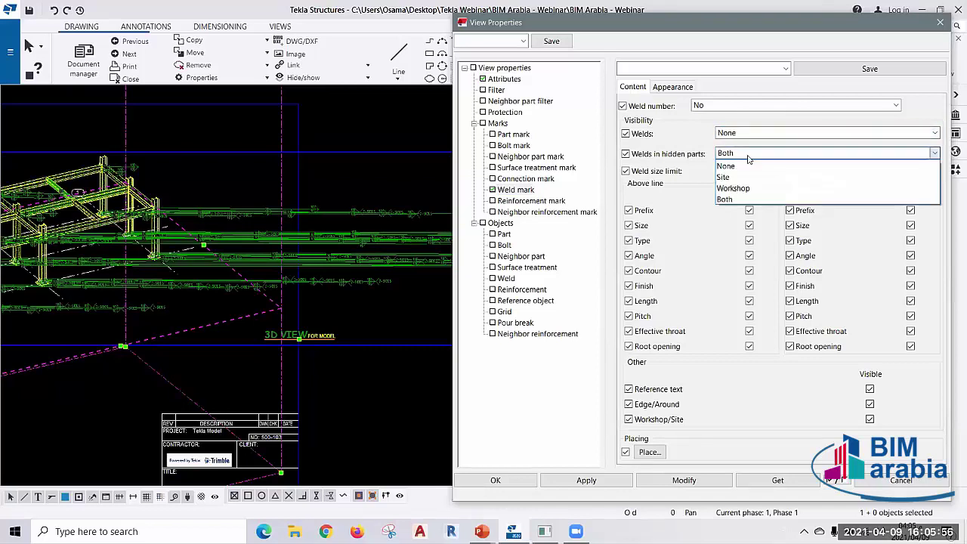
pyautogui.click(726, 165)
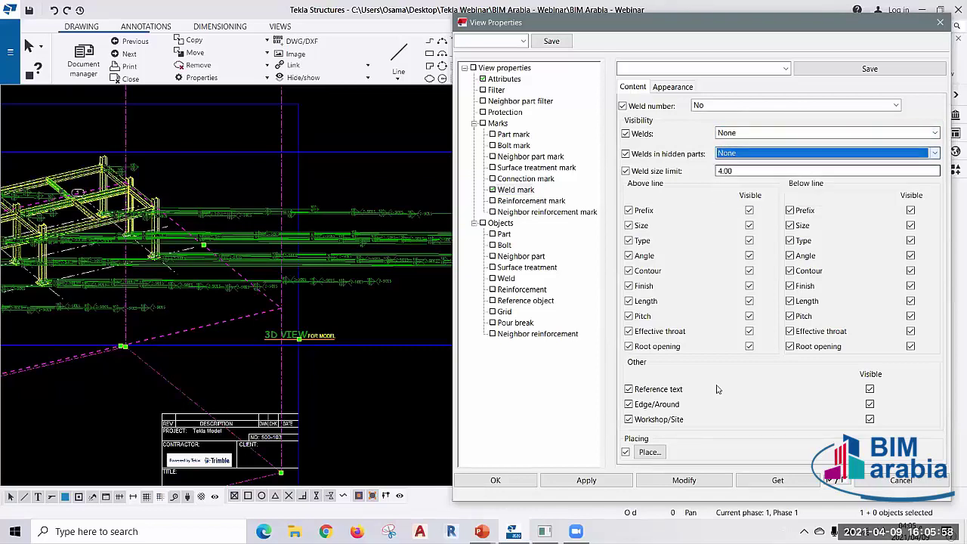
pyautogui.click(684, 480)
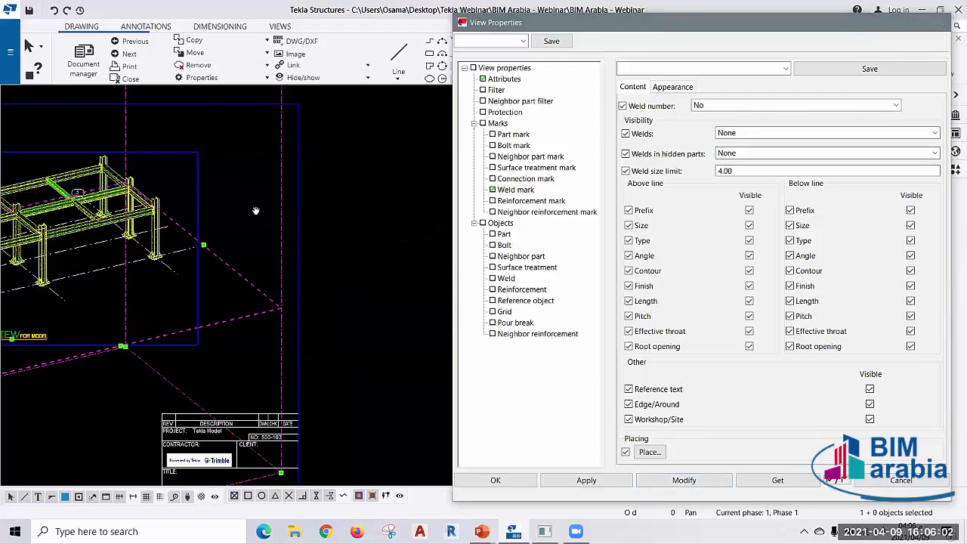
# - Close View Properties and zoom in to inspect the drawing
pyautogui.click(940, 22)
pyautogui.scroll(1, 448, 350)
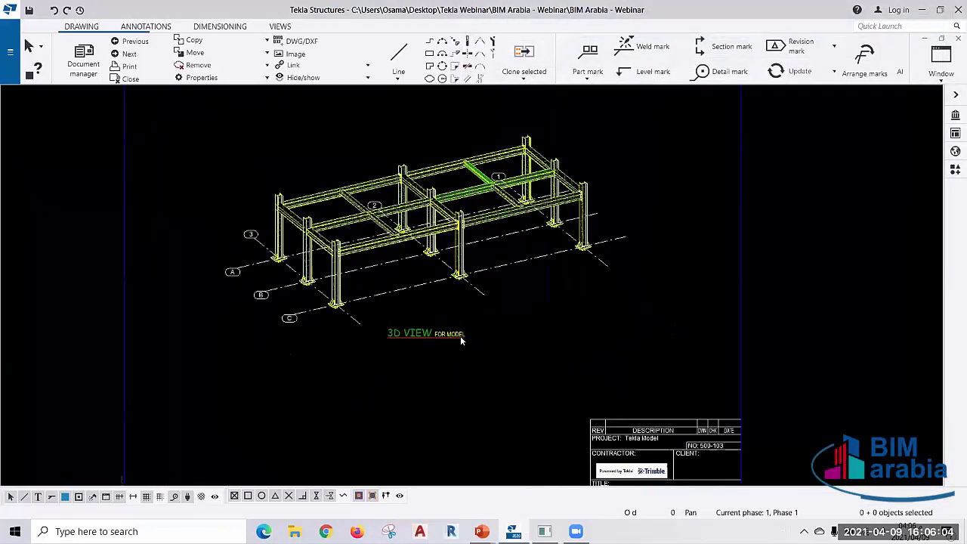
pyautogui.scroll(3, 460, 335)
pyautogui.scroll(2, 439, 302)
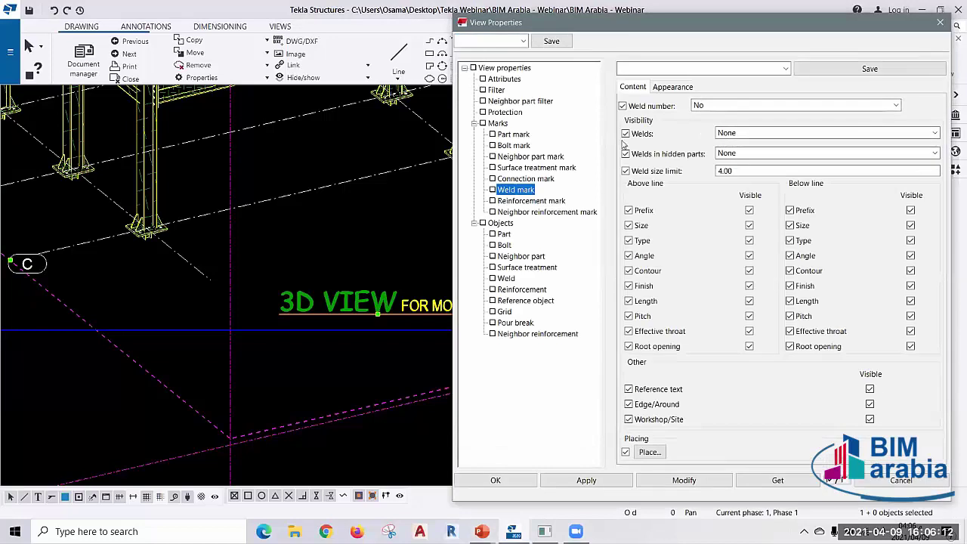
# - Fill label line A2 with the text 'SCALE' followed by the view's scale value
pyautogui.click(504, 79)
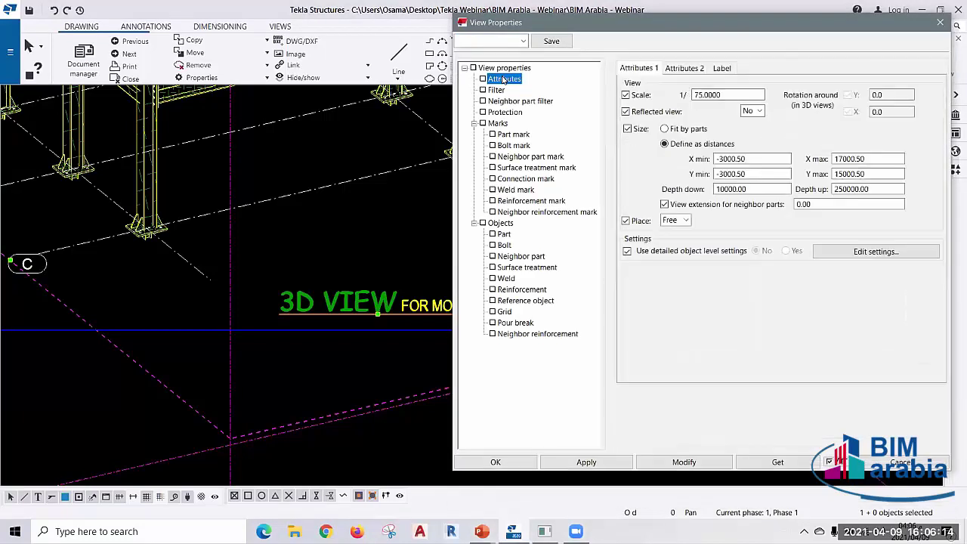
pyautogui.click(724, 69)
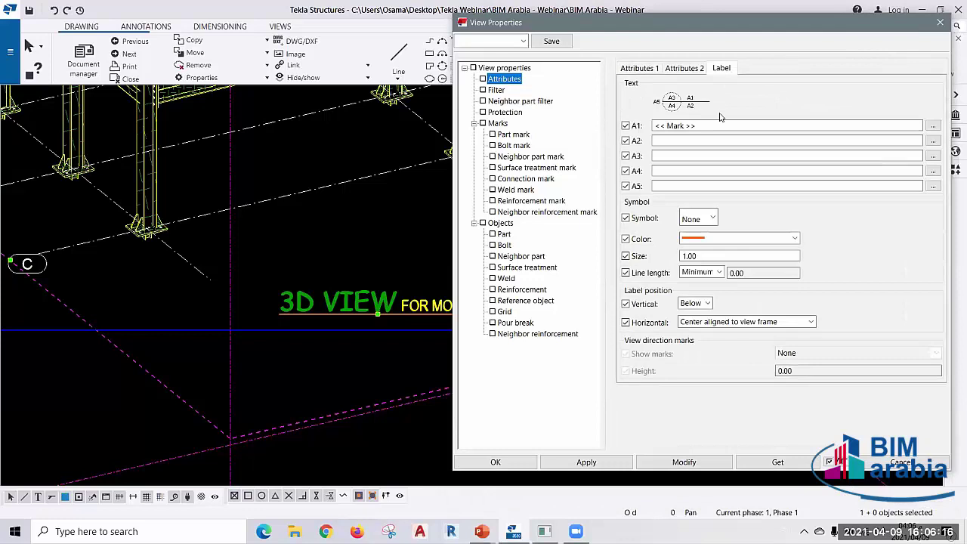
pyautogui.click(934, 146)
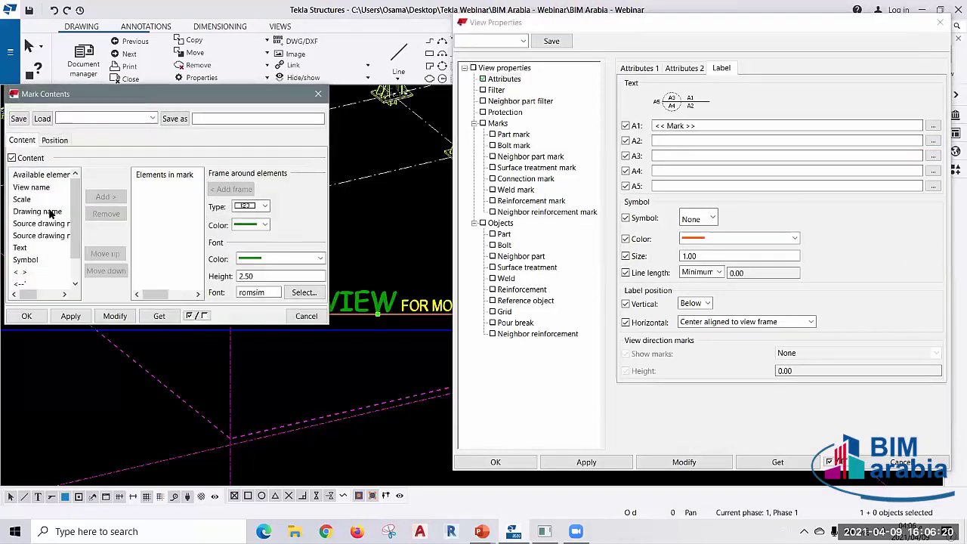
pyautogui.doubleClick(22, 248)
pyautogui.write('SCALE')
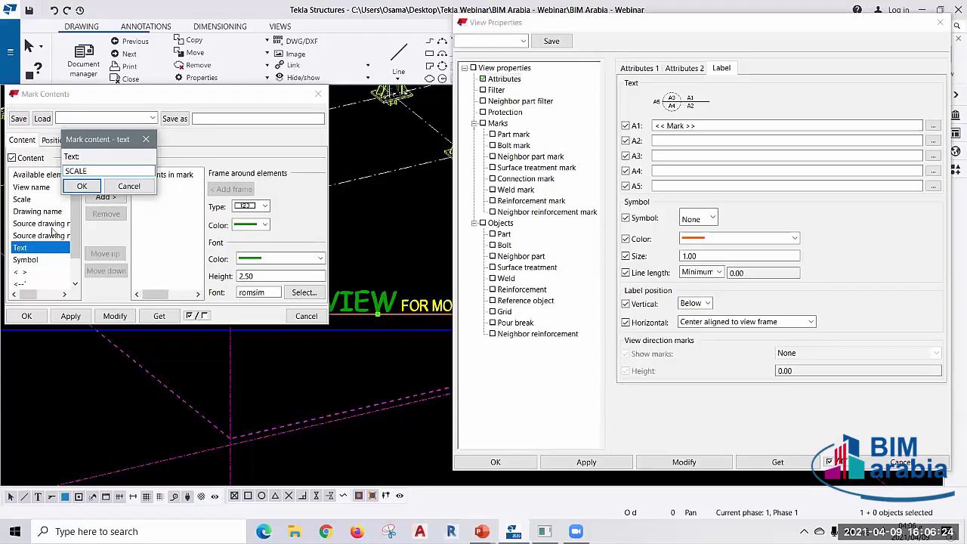
pyautogui.click(82, 186)
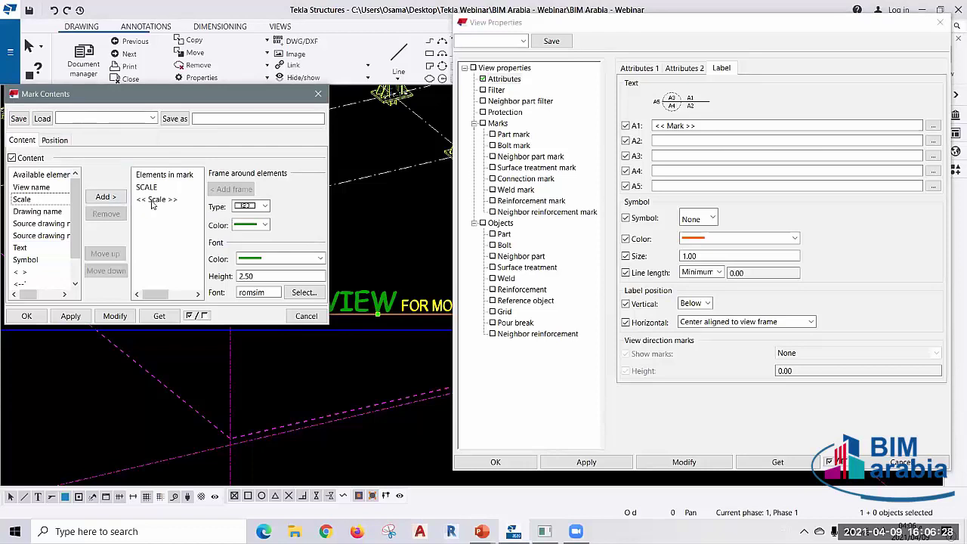
pyautogui.click(115, 316)
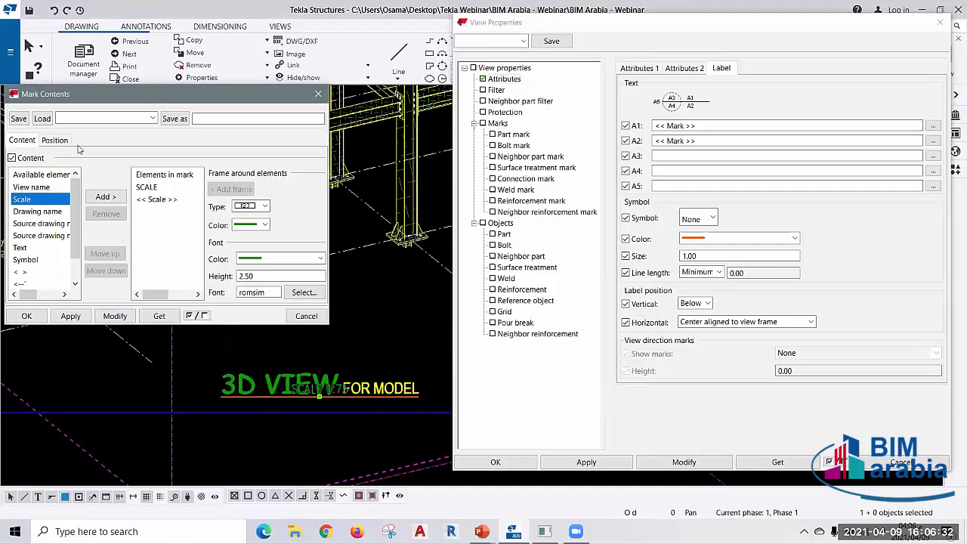
# - Position the SCALE 1:75 line below the title line, apply it, and close the content editor
pyautogui.click(55, 140)
pyautogui.click(113, 159)
pyautogui.click(90, 183)
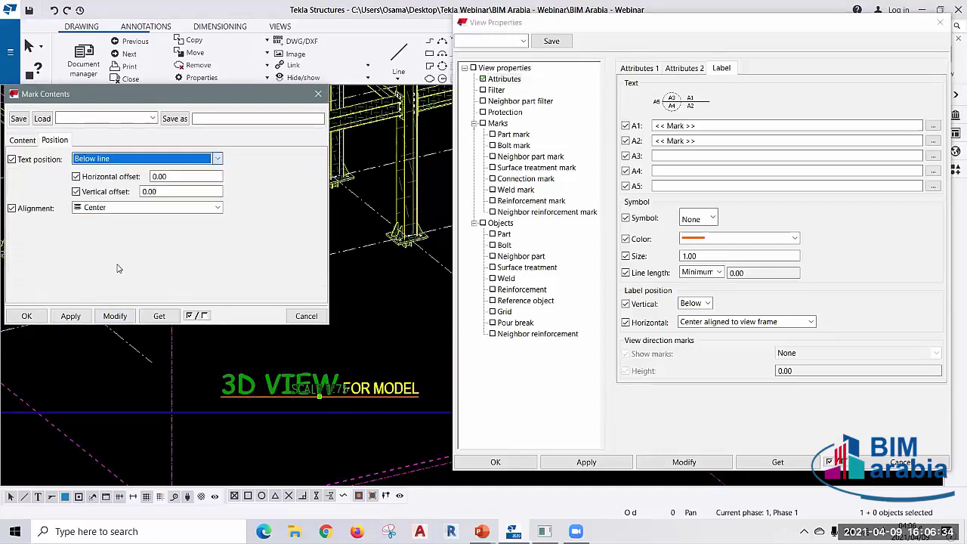
pyautogui.click(117, 316)
pyautogui.scroll(2, 326, 412)
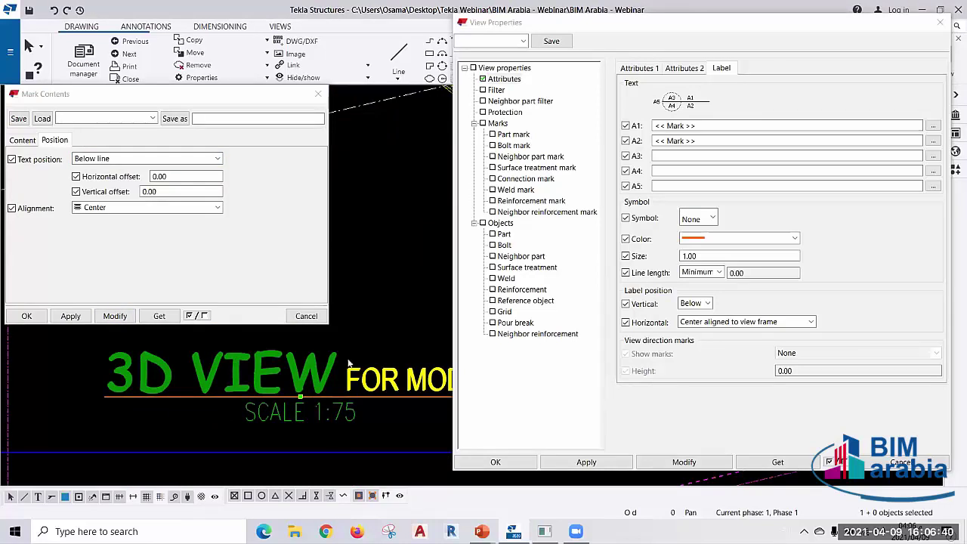
pyautogui.click(29, 141)
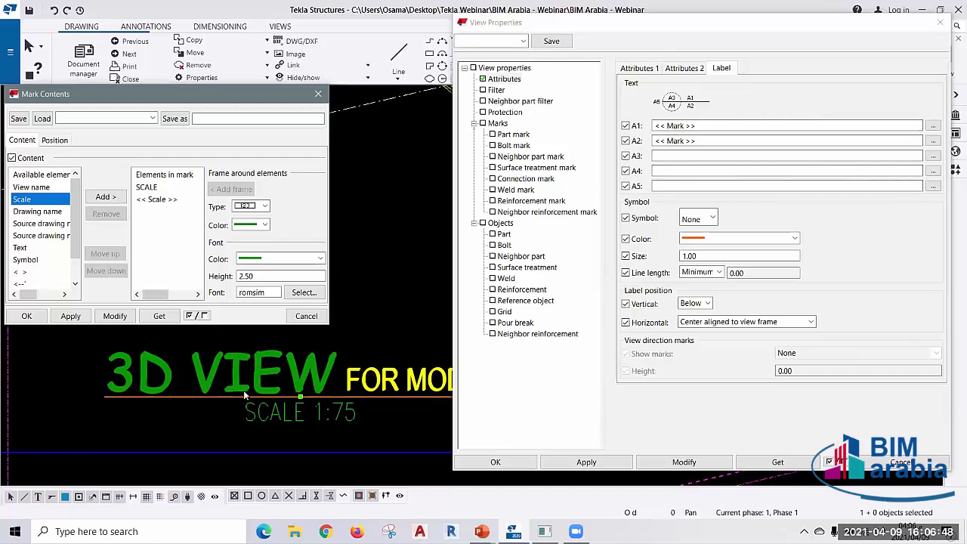
pyautogui.click(319, 94)
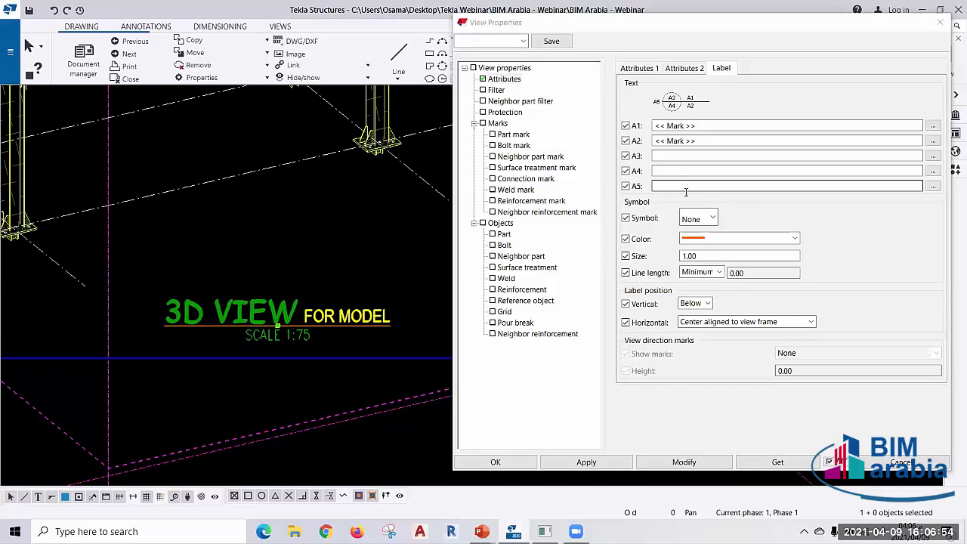
# - Give the label the circle-with-line symbol at size 10 and apply it
pyautogui.click(713, 219)
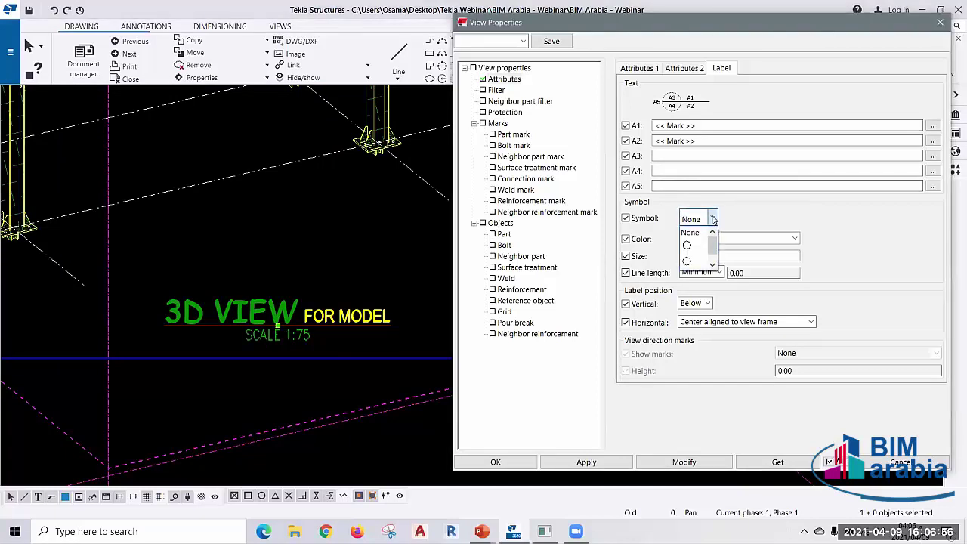
pyautogui.click(694, 261)
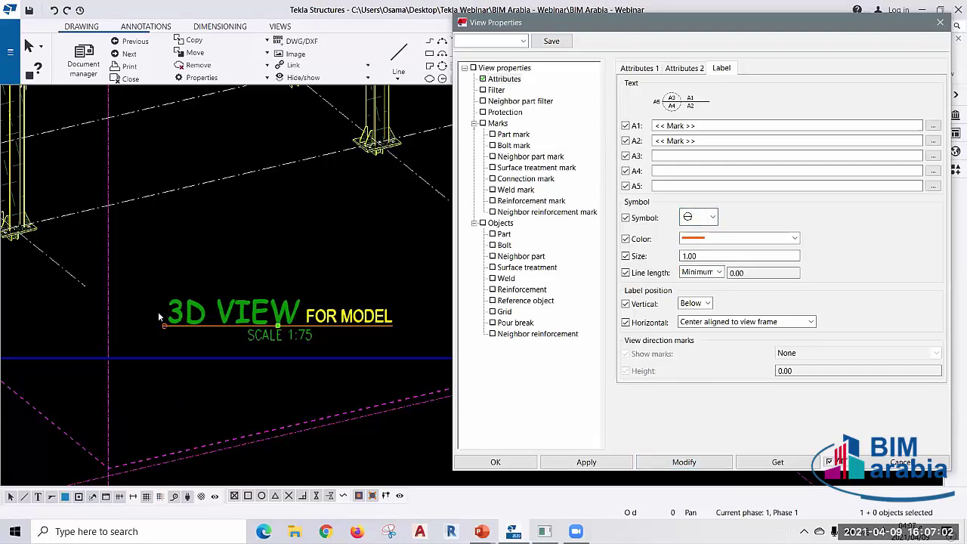
pyautogui.scroll(5, 158, 312)
pyautogui.scroll(2, 158, 312)
pyautogui.doubleClick(687, 256)
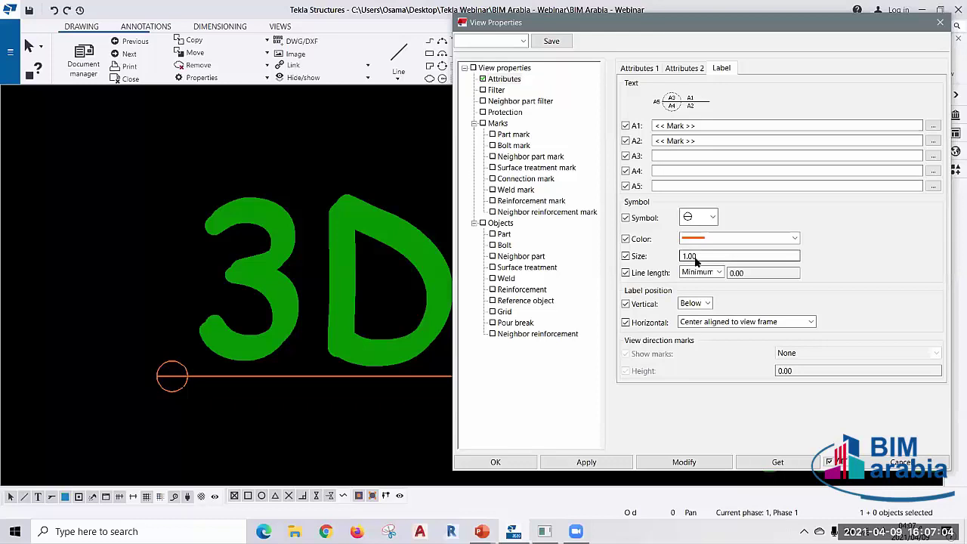
pyautogui.write('10')
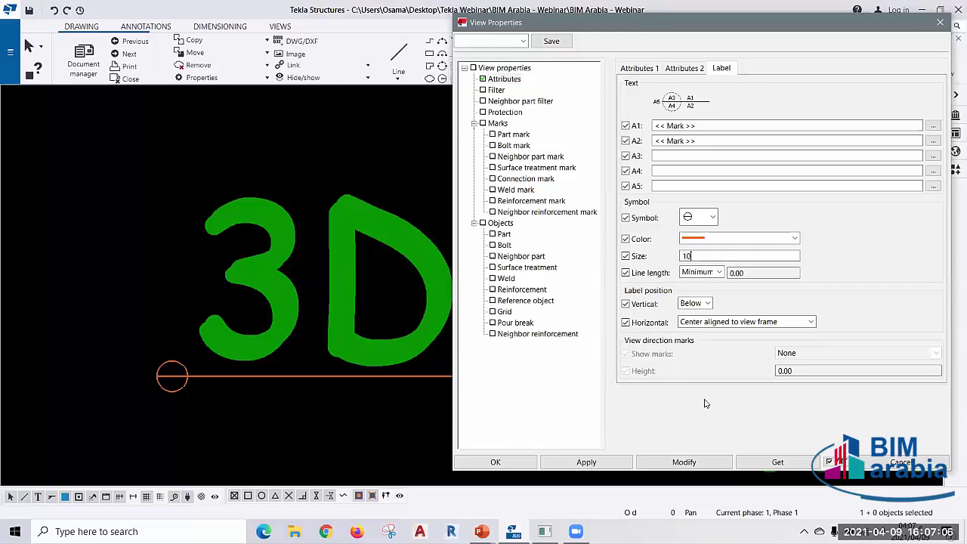
pyautogui.click(684, 461)
# - Zoom out to review the updated 3D VIEW FOR MODEL label in the drawing
pyautogui.scroll(-1, 183, 299)
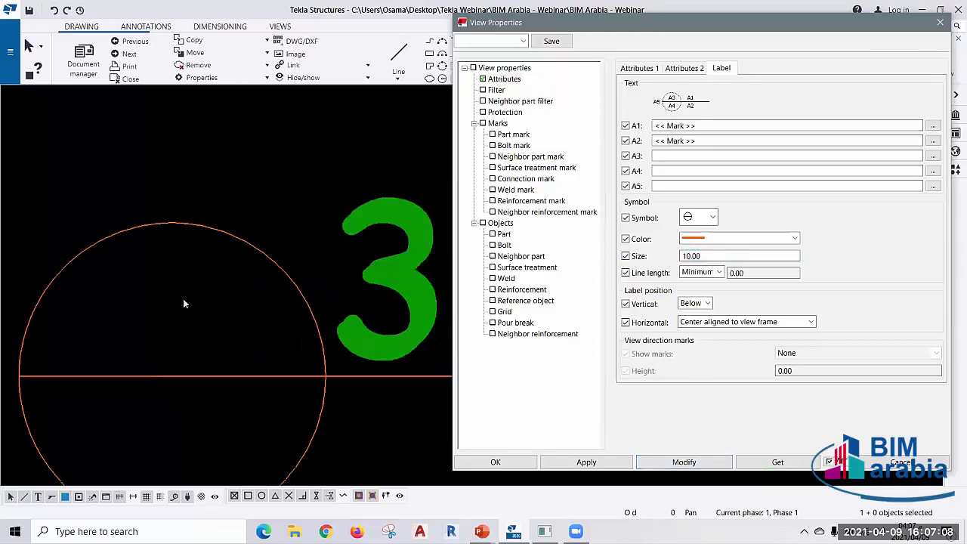
pyautogui.scroll(-2, 161, 256)
pyautogui.scroll(-2, 161, 255)
pyautogui.scroll(-1, 163, 268)
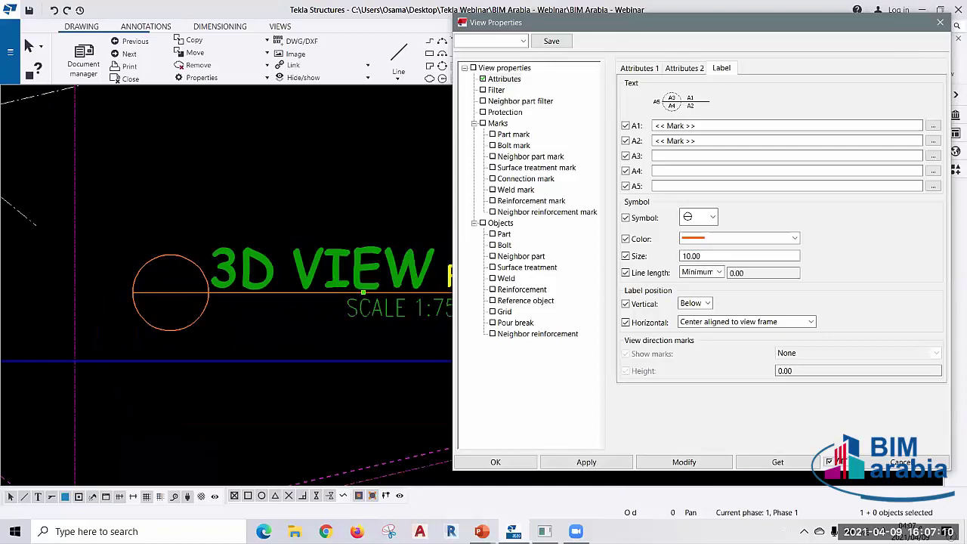
pyautogui.scroll(-1, 157, 326)
pyautogui.scroll(-1, 216, 340)
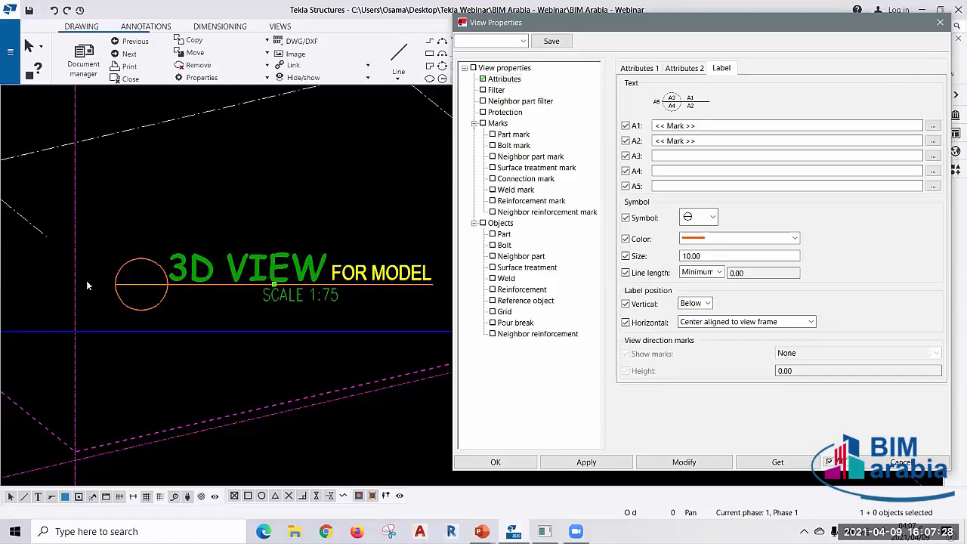
pyautogui.click(352, 147)
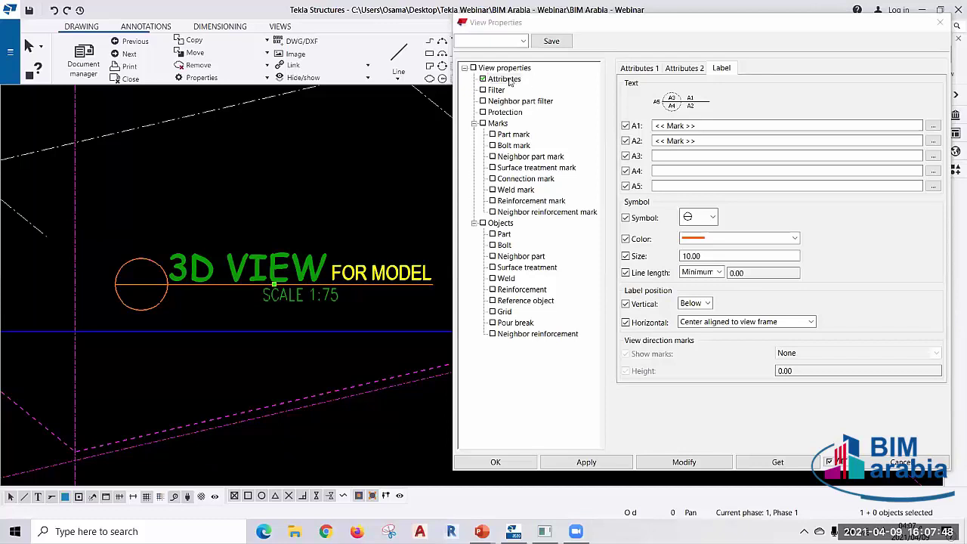
# - Review the 3D view's Filter, Neighbor part filter, Bolt mark and Weld mark settings
pyautogui.click(497, 91)
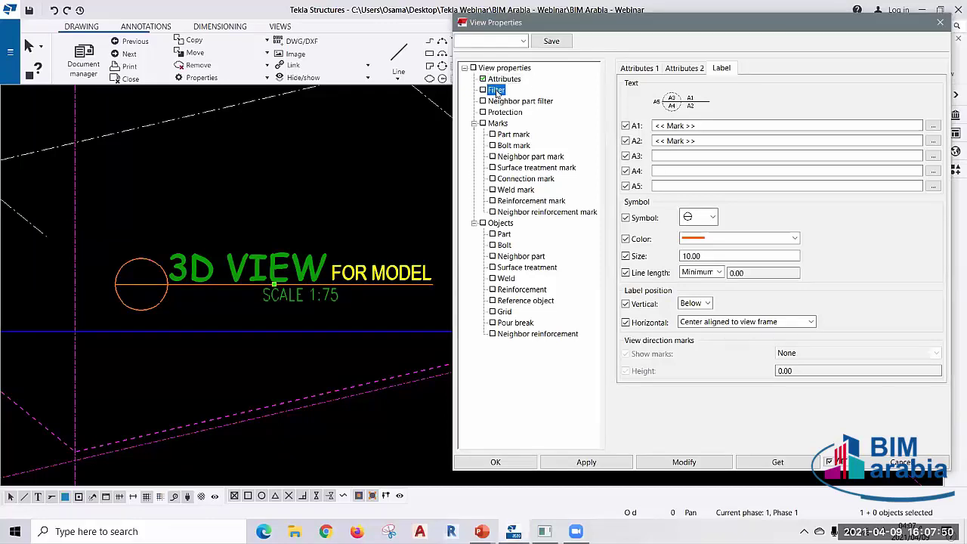
pyautogui.click(539, 102)
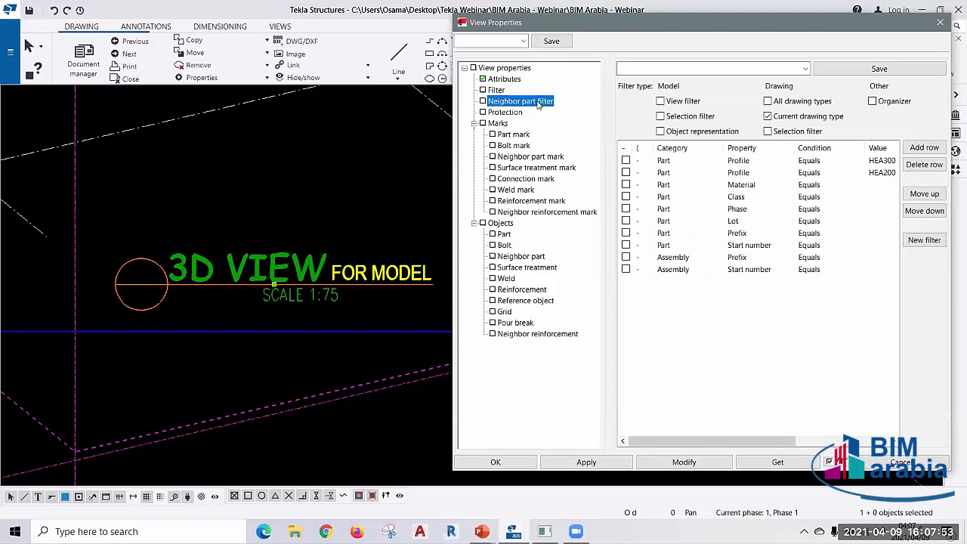
pyautogui.click(502, 124)
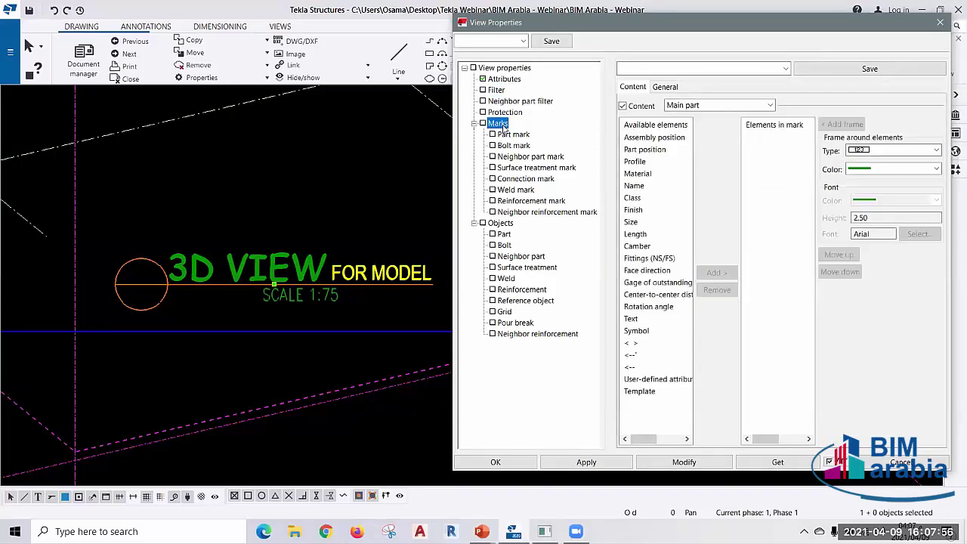
pyautogui.click(512, 135)
pyautogui.click(514, 145)
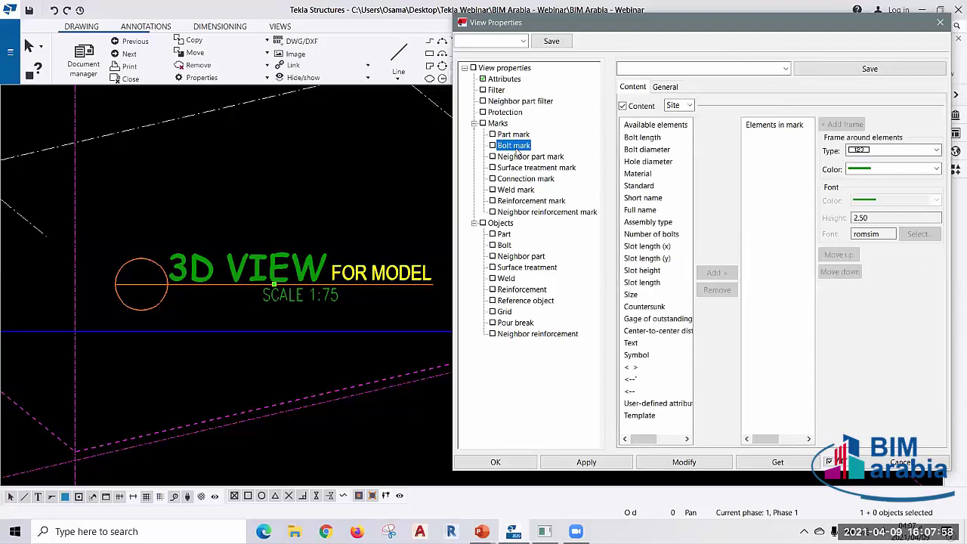
pyautogui.click(514, 191)
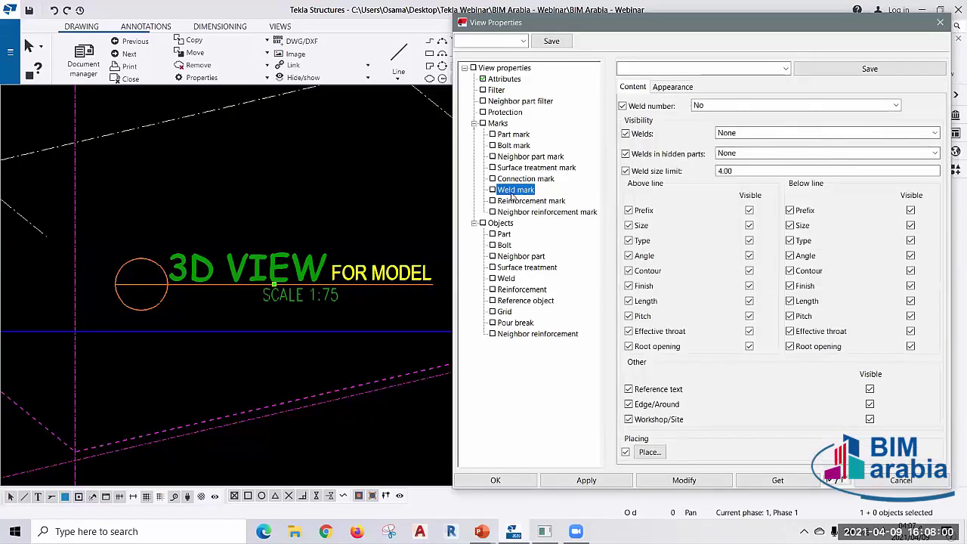
# - Review the Part, Bolt and Weld display settings, then close View Properties
pyautogui.click(500, 223)
pyautogui.click(504, 234)
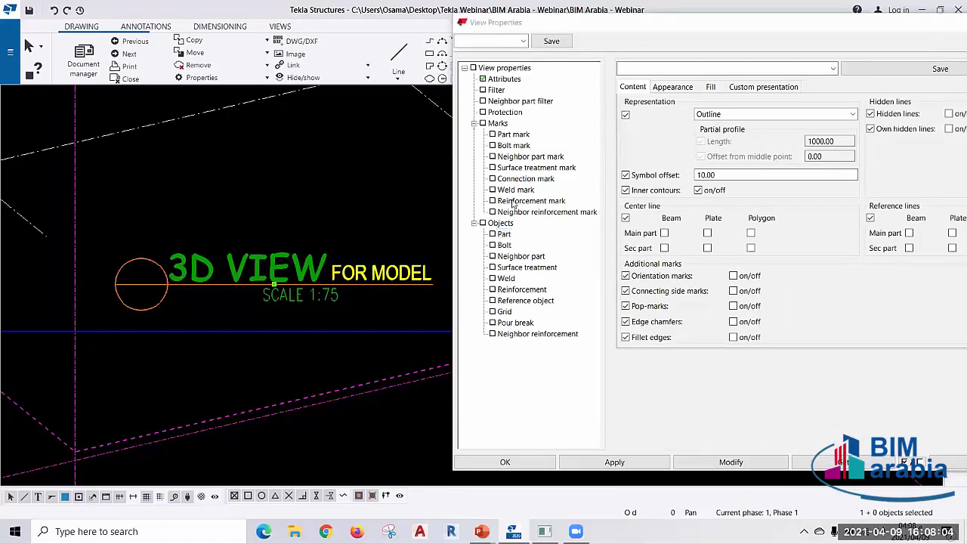
pyautogui.click(504, 245)
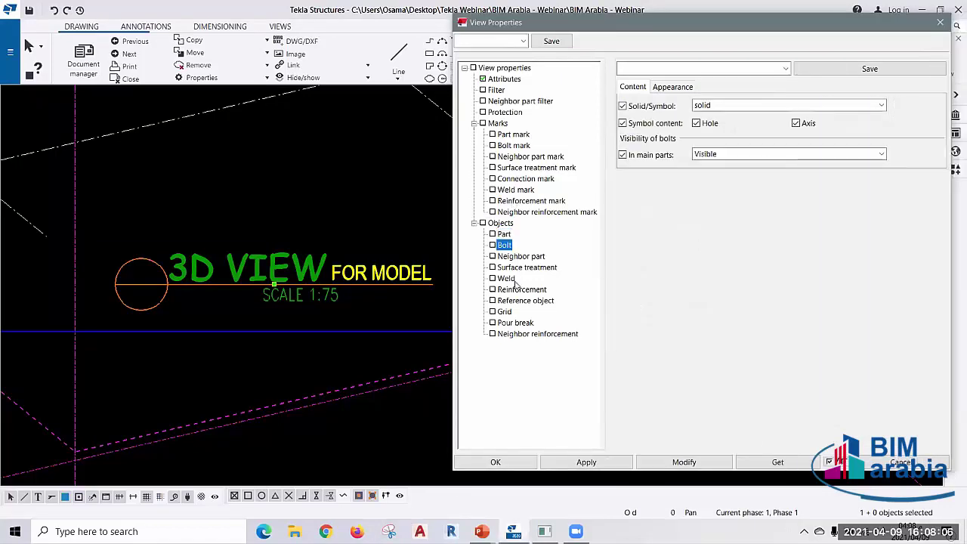
pyautogui.click(516, 281)
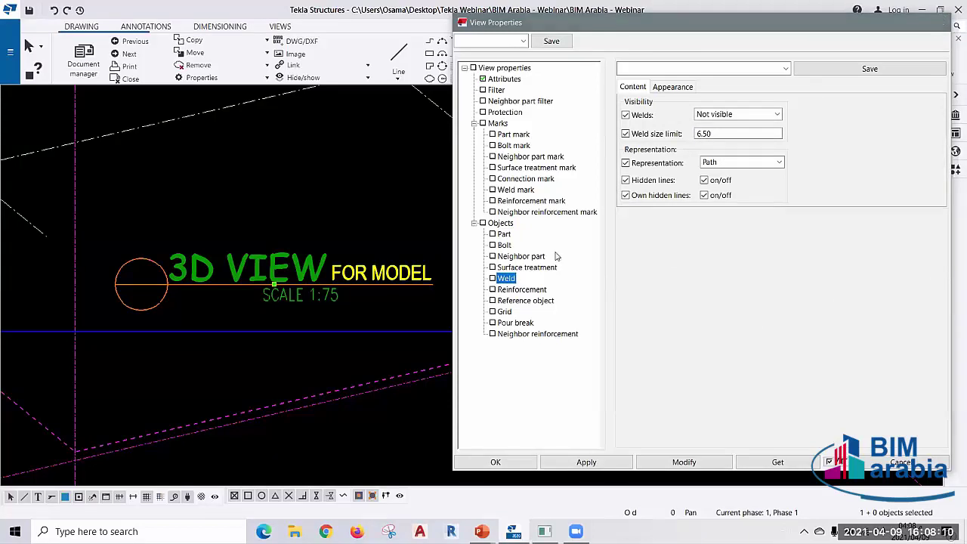
pyautogui.click(942, 21)
pyautogui.scroll(-2, 522, 364)
# - Zoom out and deselect the 3D view by clicking empty drawing space
pyautogui.scroll(-1, 520, 364)
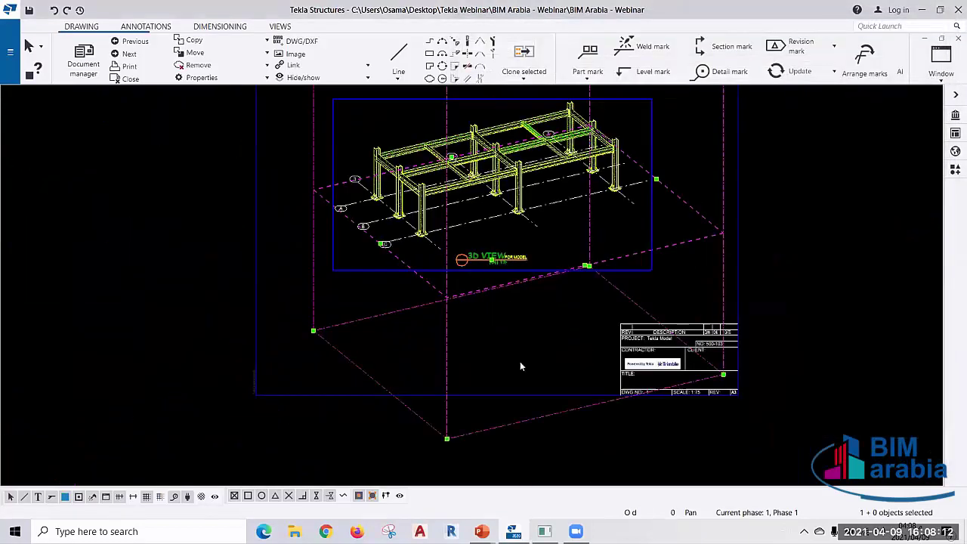
pyautogui.scroll(-1, 520, 364)
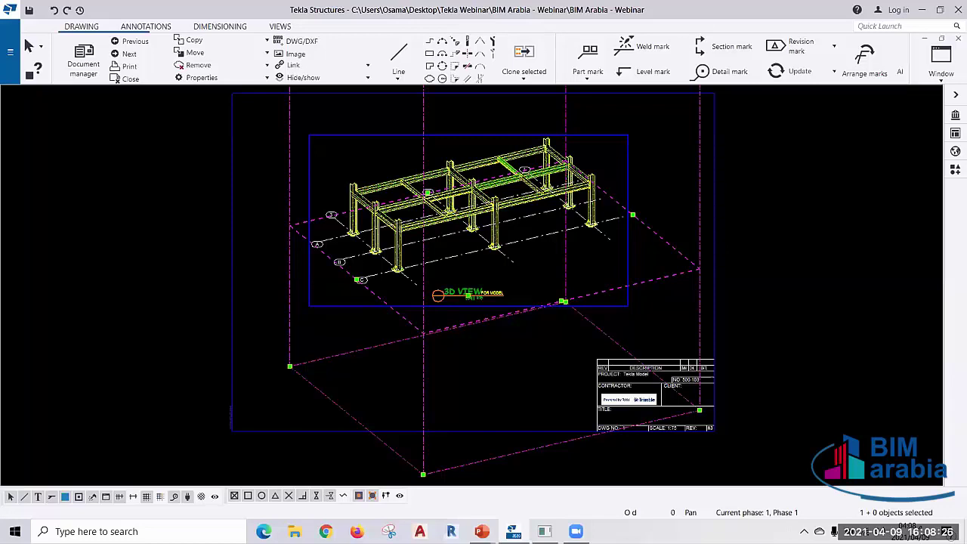
pyautogui.click(181, 244)
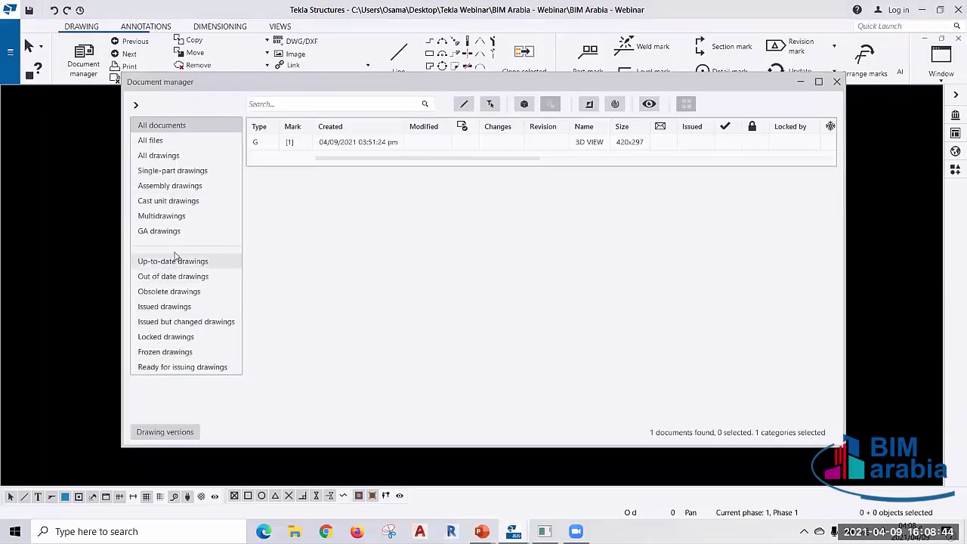
# - Check the GA, assembly and single-part lists to confirm only '3D VIEW' exists, then close Document manager
pyautogui.click(144, 233)
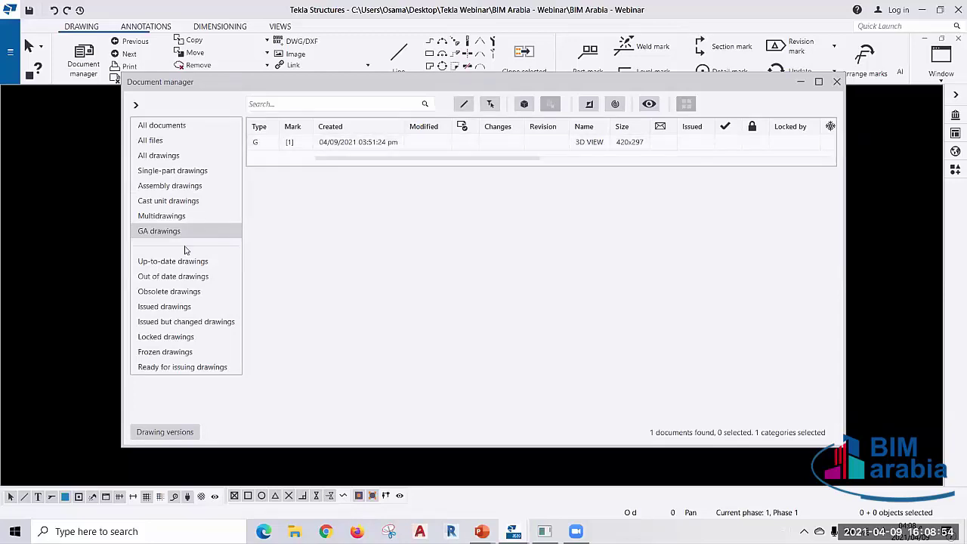
pyautogui.click(148, 234)
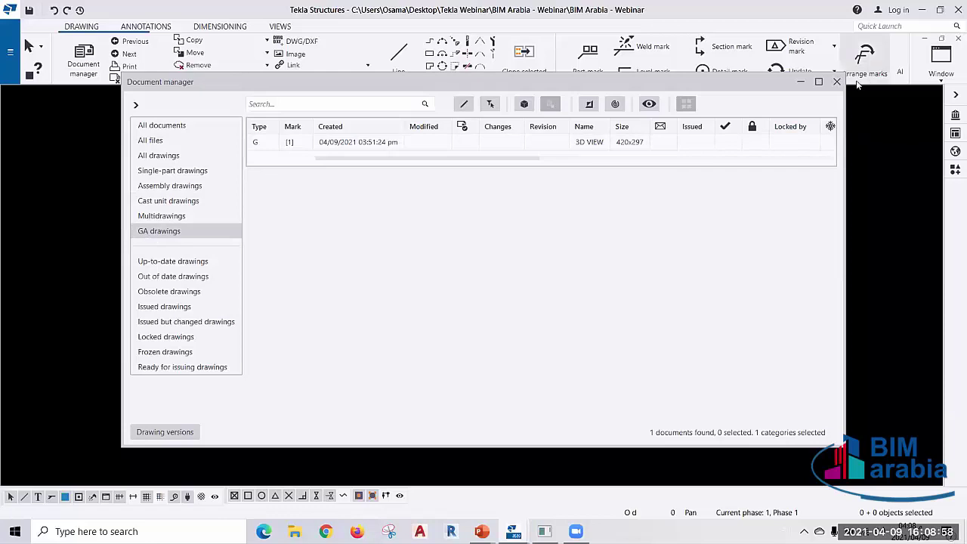
pyautogui.press('Escape')
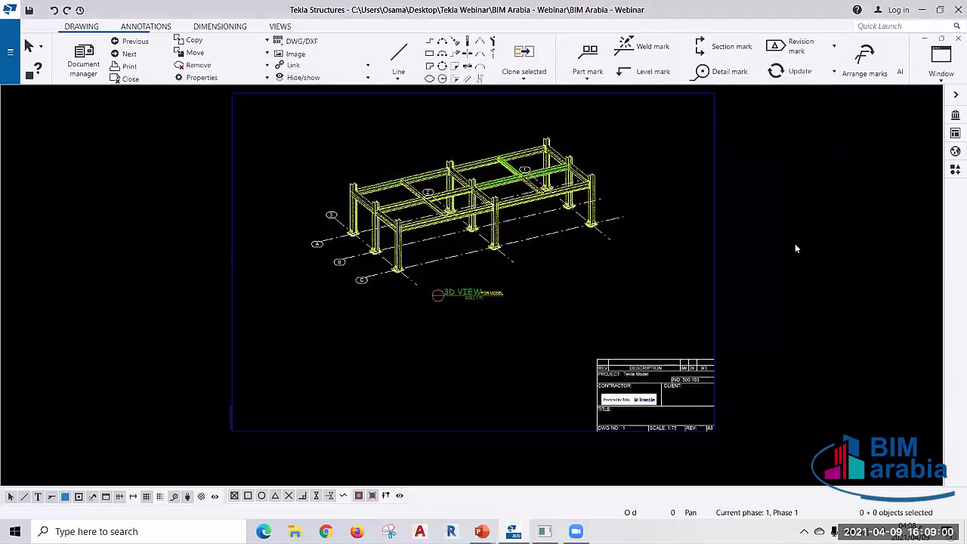
pyautogui.hotkey('ctrl', 'o')
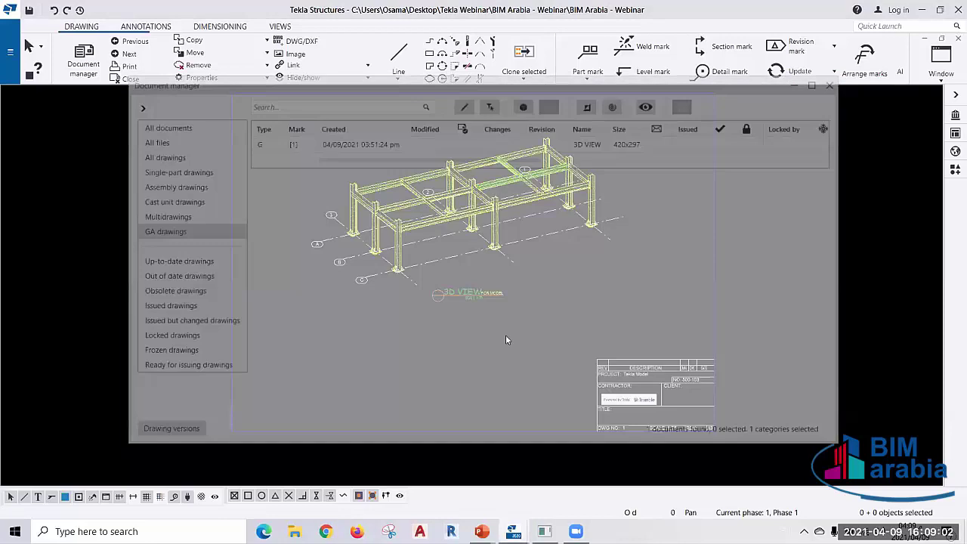
pyautogui.click(171, 235)
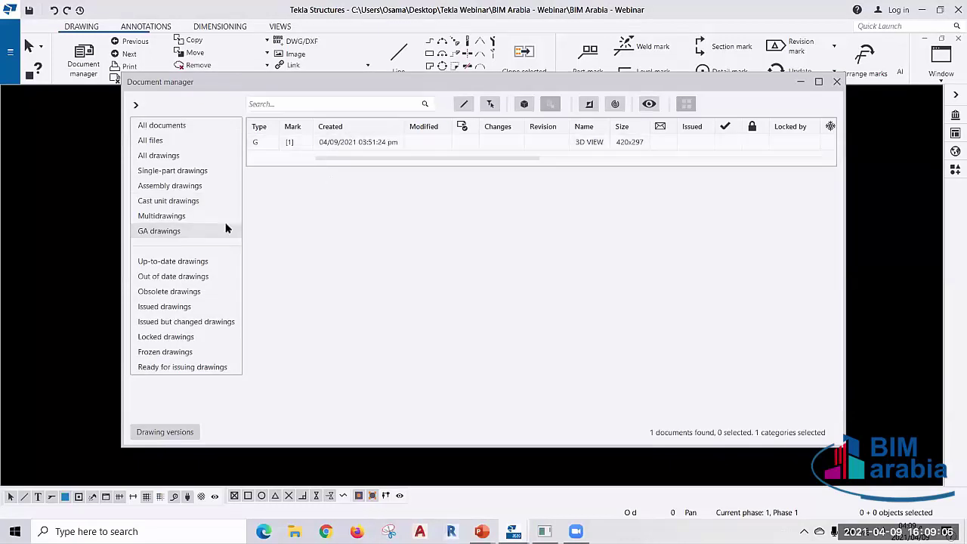
pyautogui.click(195, 194)
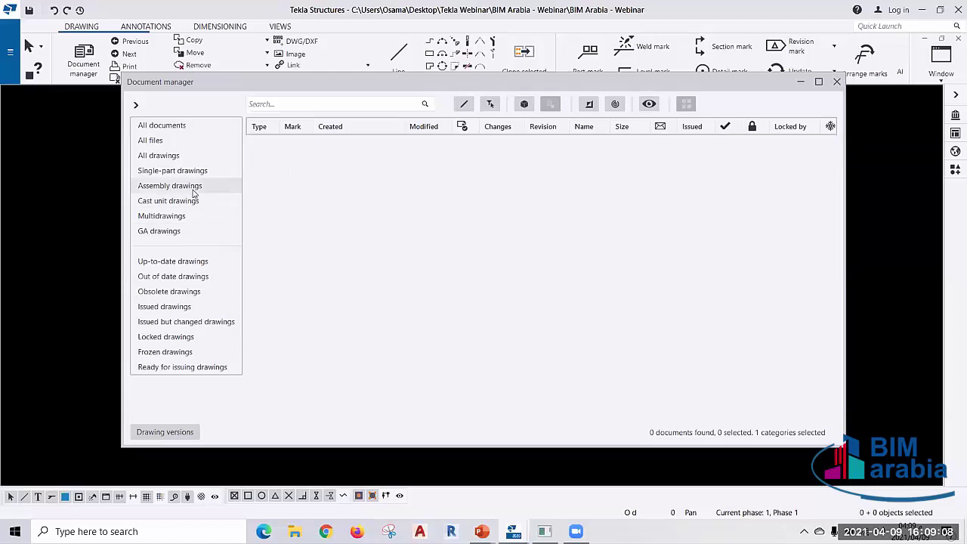
pyautogui.click(182, 173)
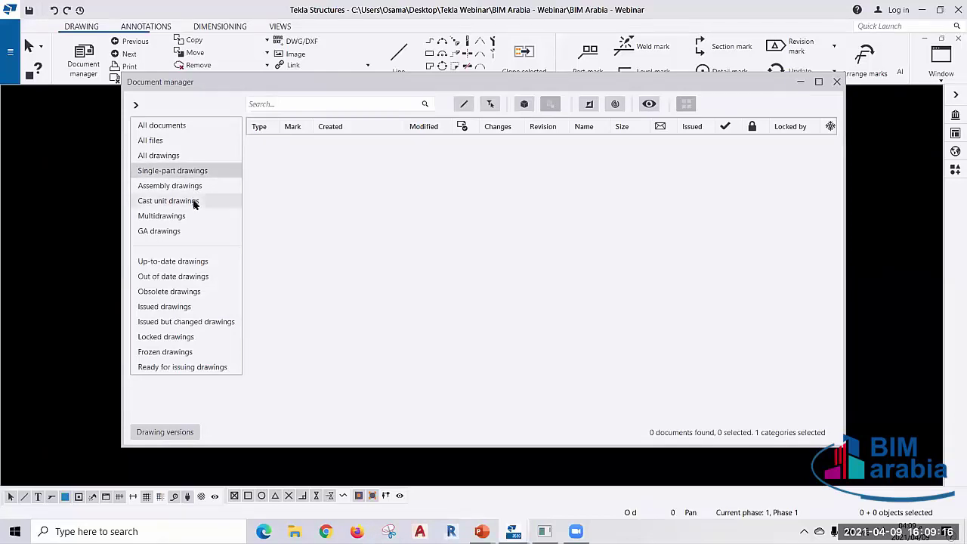
pyautogui.click(182, 234)
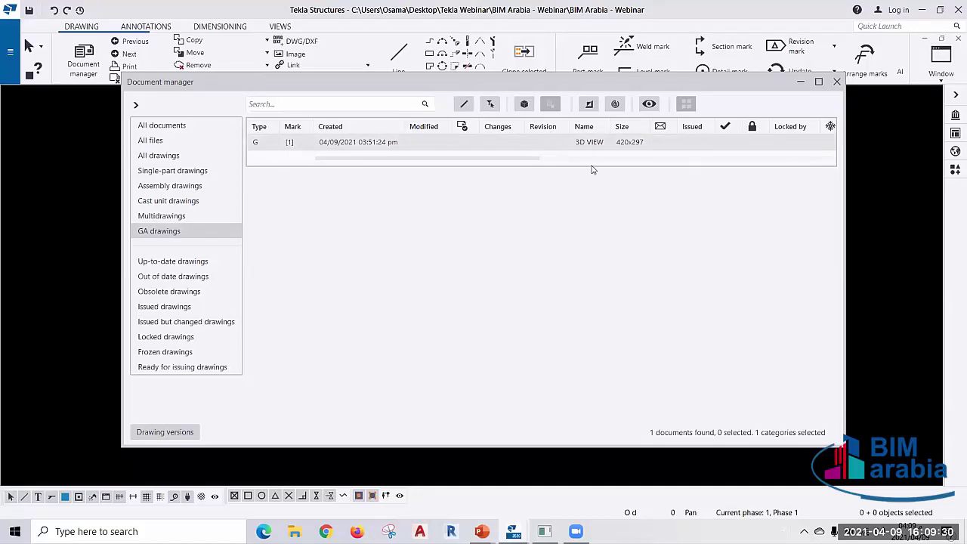
pyautogui.click(837, 81)
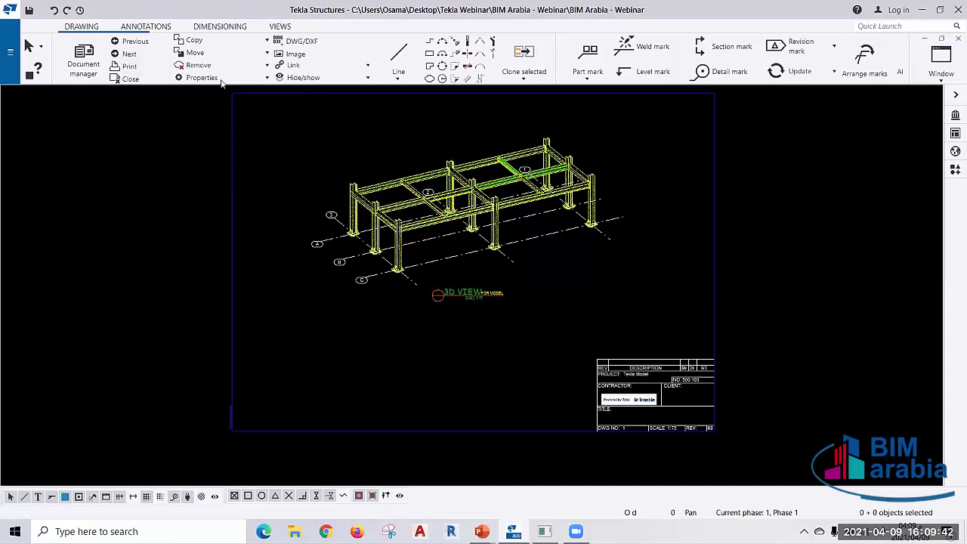
pyautogui.press('ctrl')
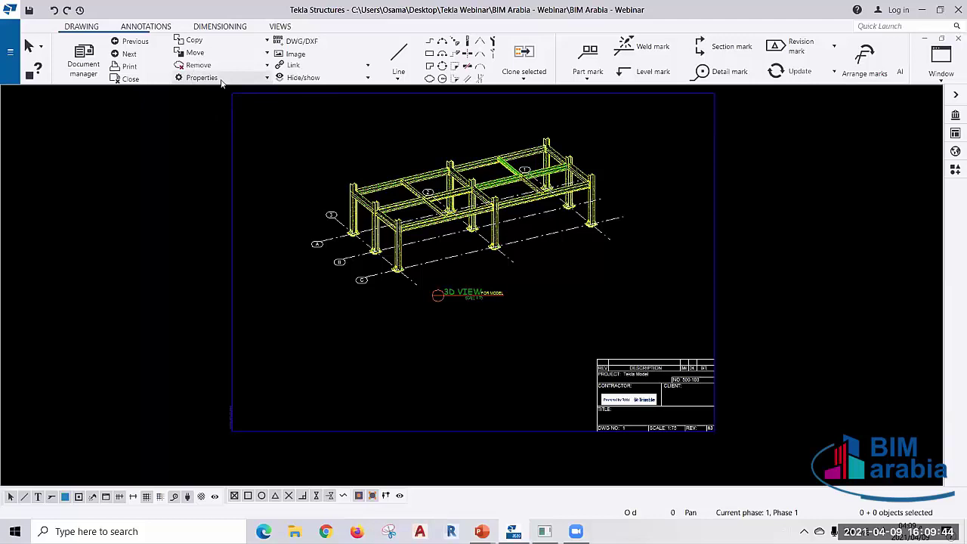
pyautogui.click(222, 65)
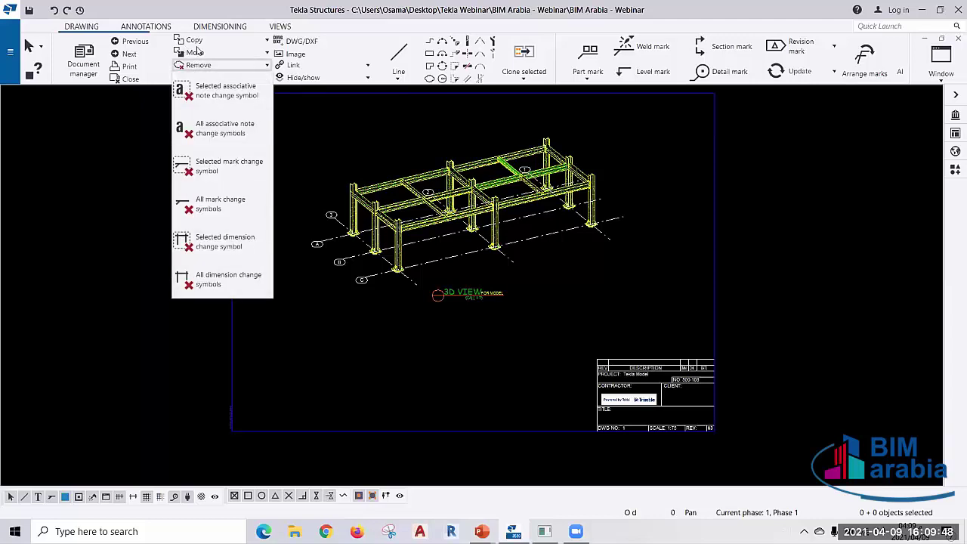
pyautogui.click(86, 168)
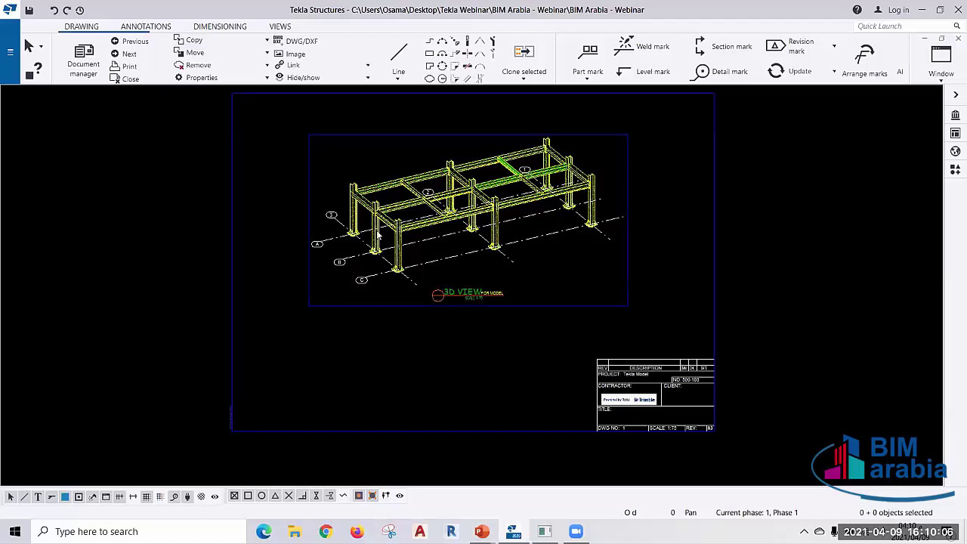
pyautogui.scroll(1, 379, 234)
pyautogui.scroll(1, 371, 291)
pyautogui.scroll(1, 371, 291)
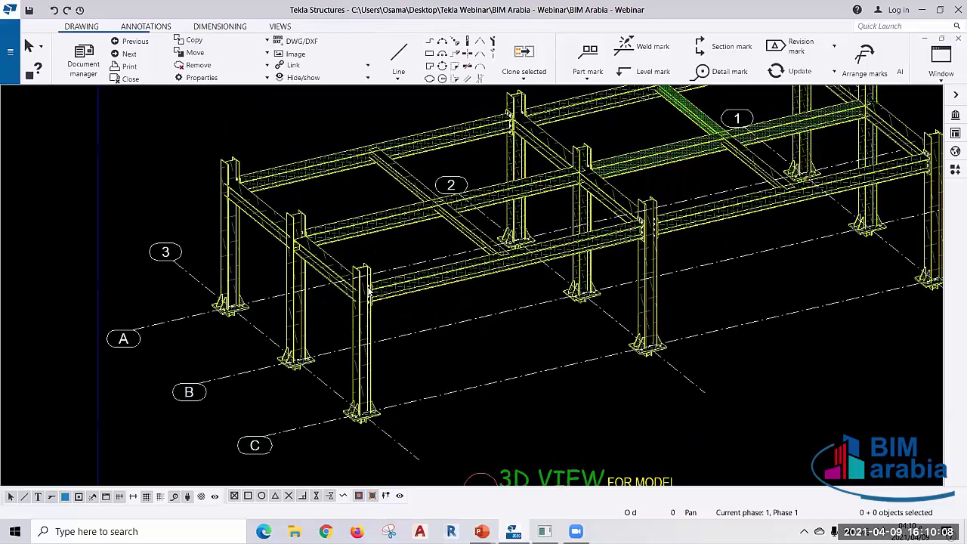
pyautogui.scroll(1, 370, 291)
pyautogui.click(371, 291)
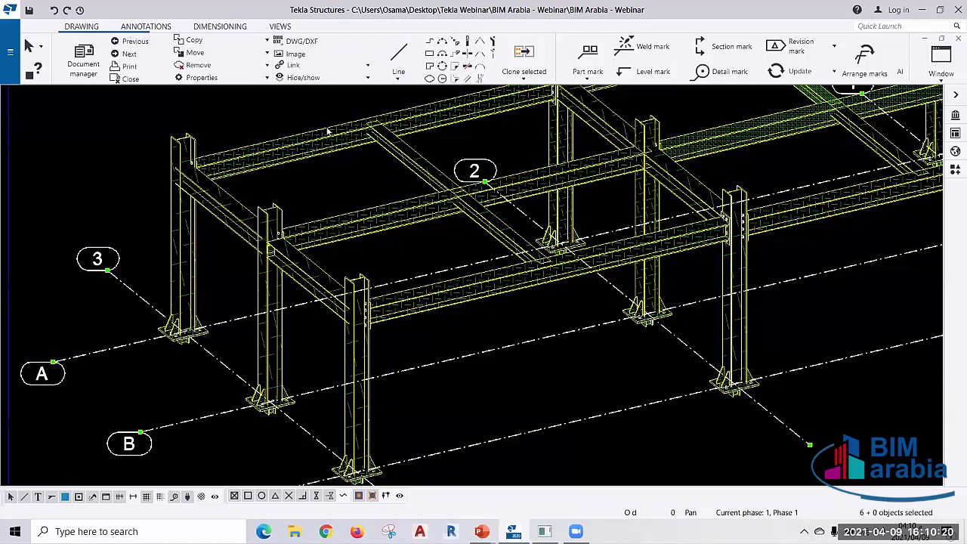
pyautogui.click(310, 68)
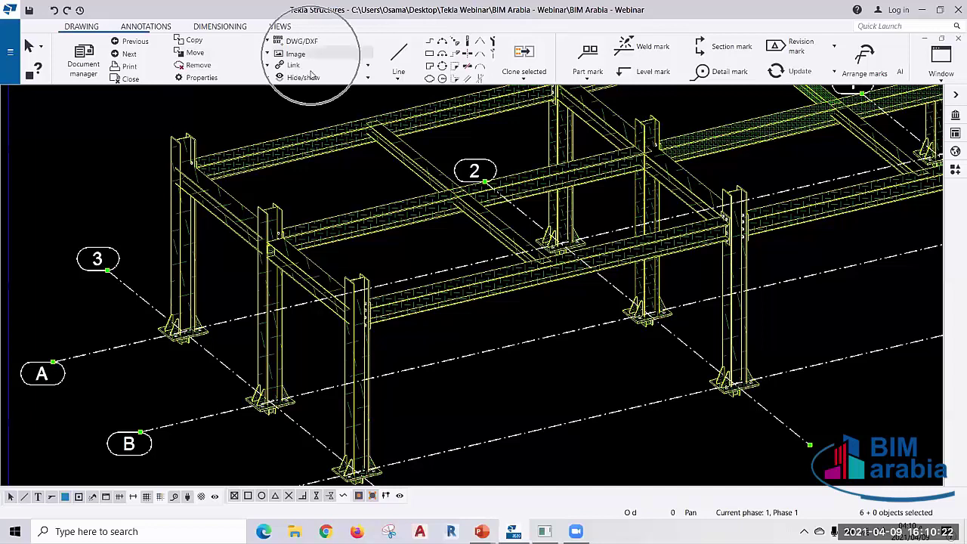
pyautogui.click(401, 58)
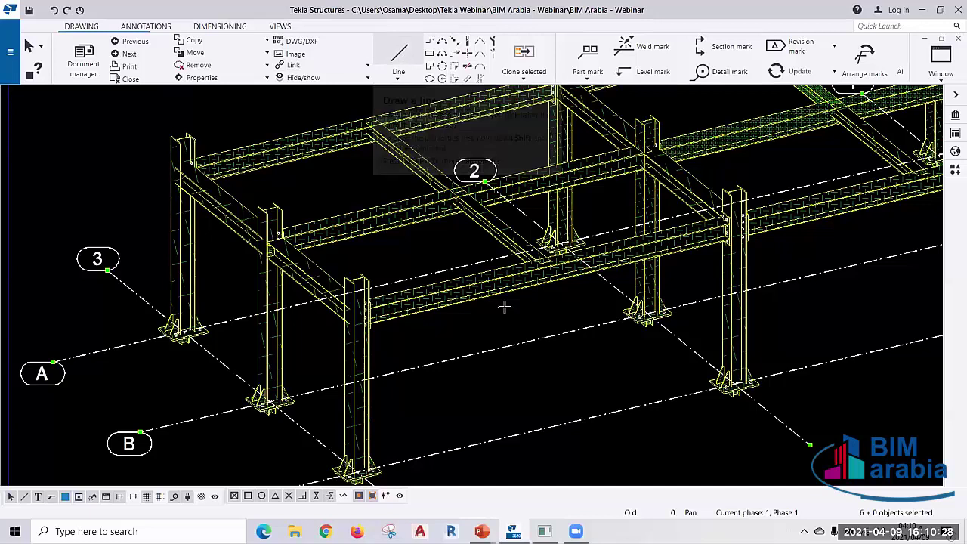
pyautogui.moveTo(516, 390); pyautogui.dragTo(486, 321, button='middle')
pyautogui.click(493, 372)
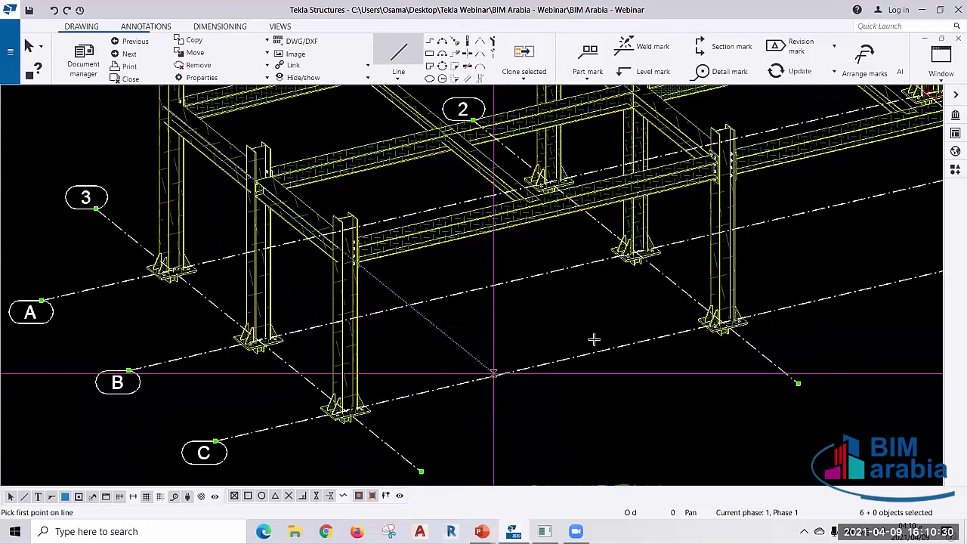
pyautogui.click(664, 414)
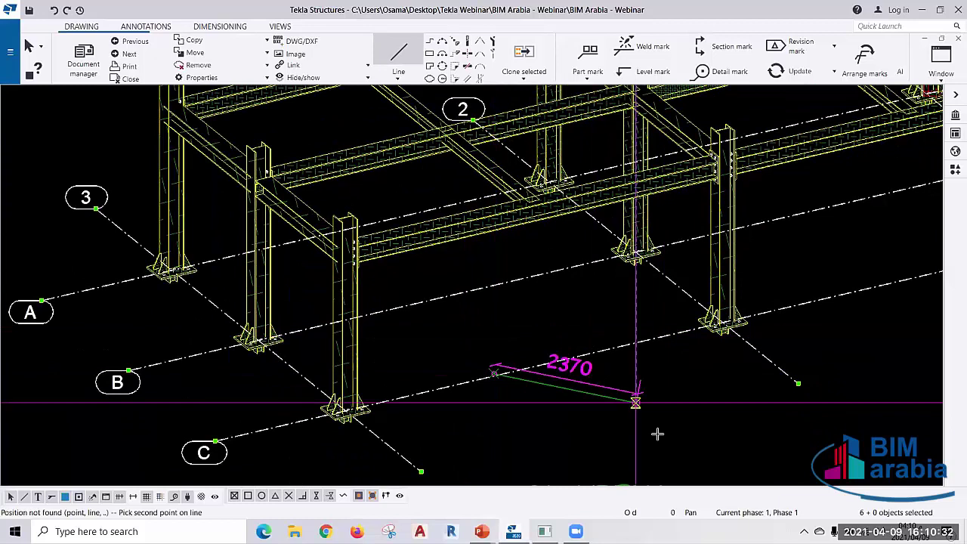
pyautogui.press('Escape')
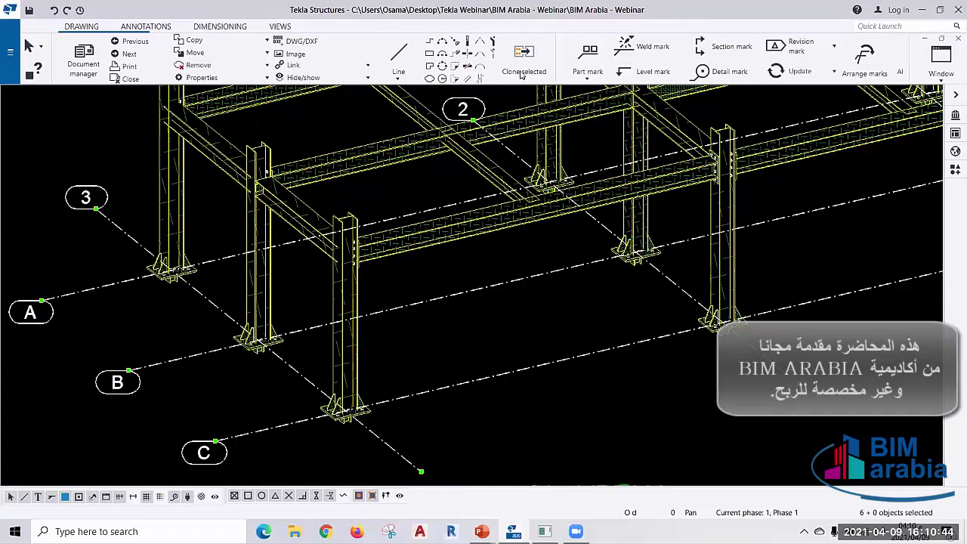
# - Place a weld mark on the column base plate near grid C
pyautogui.scroll(-2, 214, 60)
pyautogui.scroll(-4, 214, 59)
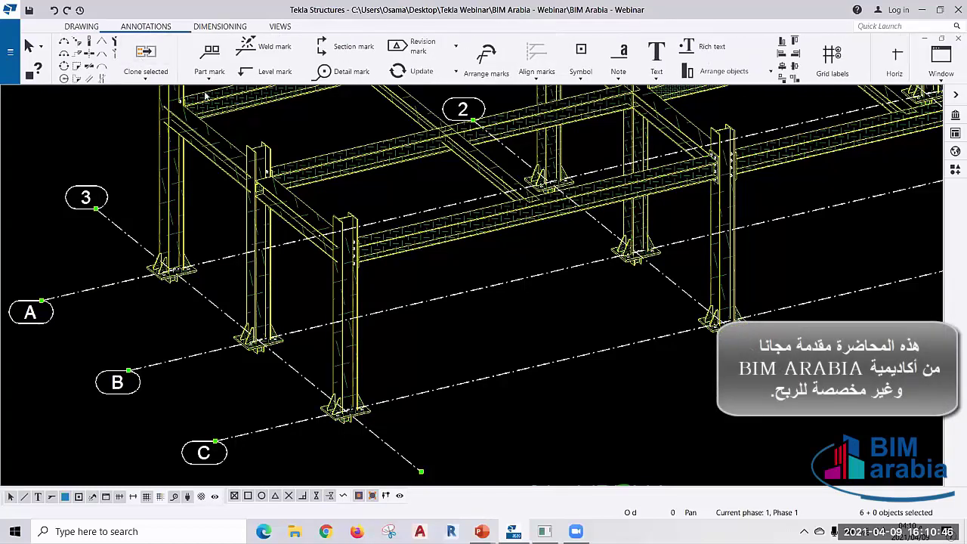
pyautogui.click(207, 79)
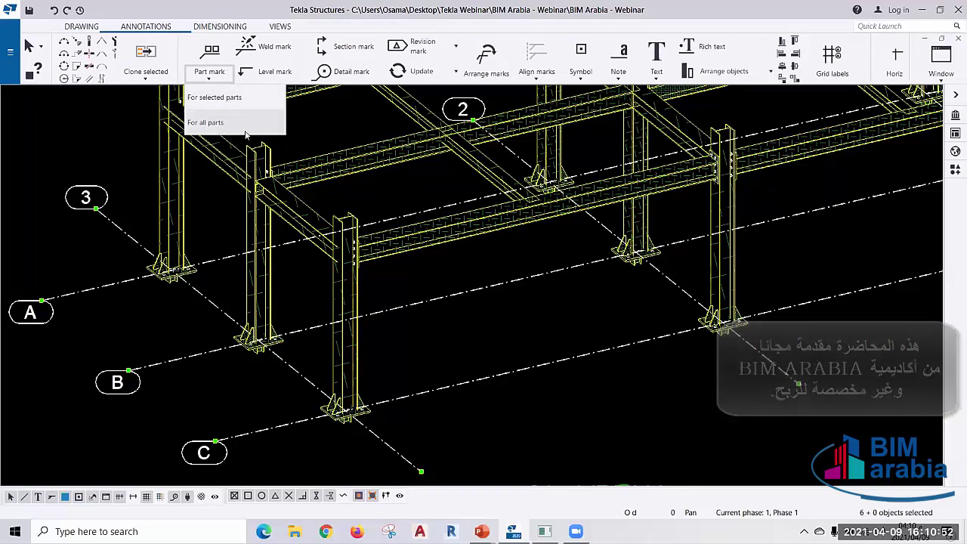
pyautogui.click(264, 47)
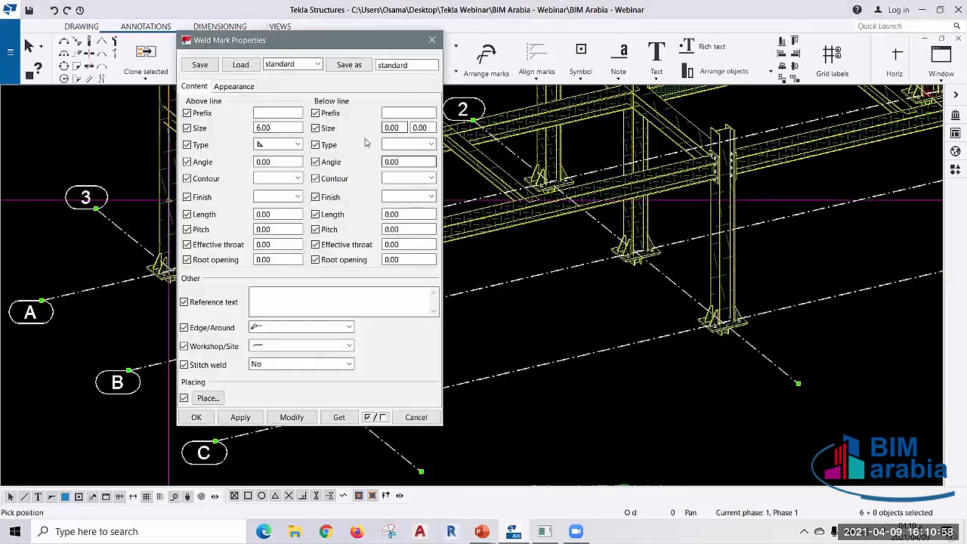
pyautogui.moveTo(754, 71); pyautogui.dragTo(753, 54)
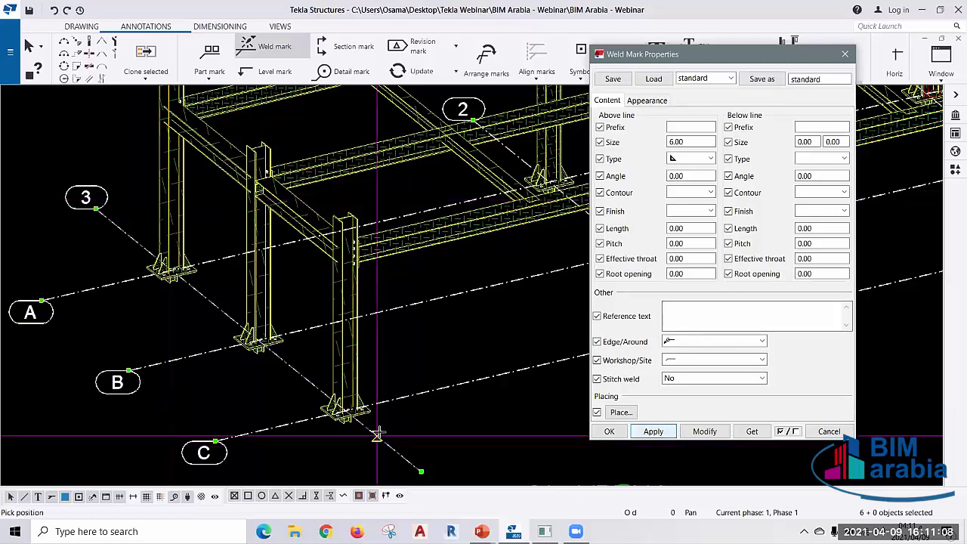
pyautogui.scroll(2, 370, 429)
pyautogui.scroll(1, 363, 423)
pyautogui.click(304, 374)
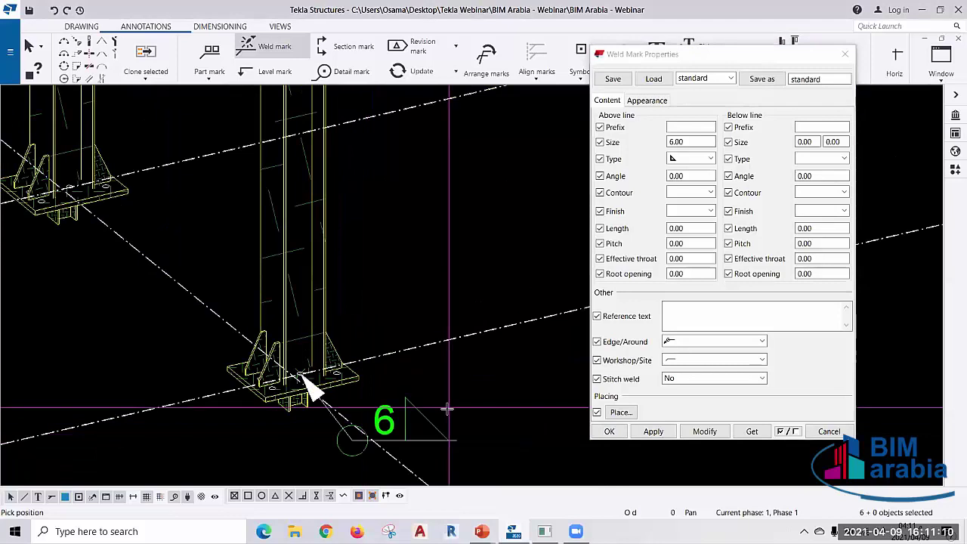
# - Check the new mark's properties showing a size 6 fillet weld, then close them
pyautogui.moveTo(378, 421); pyautogui.dragTo(393, 308, button='middle')
pyautogui.click(417, 316)
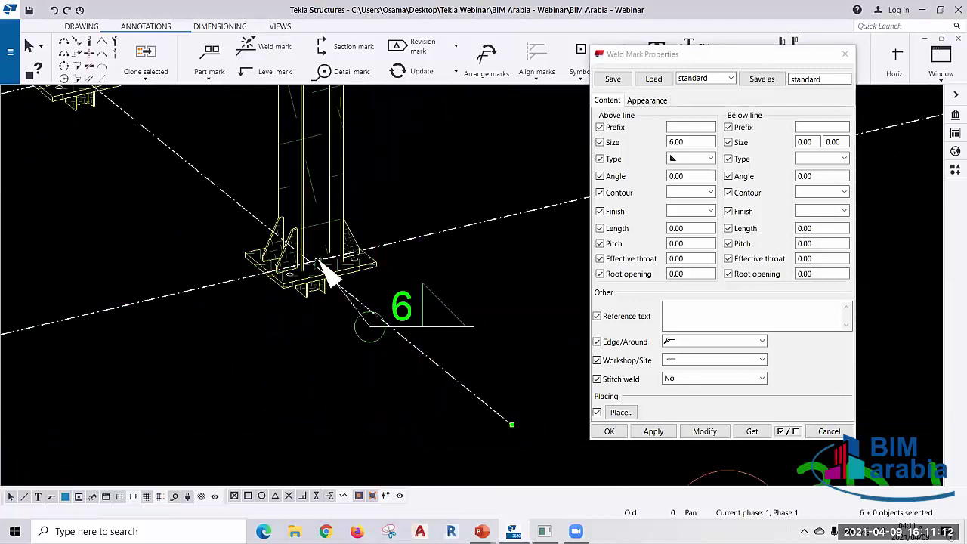
pyautogui.doubleClick(337, 238)
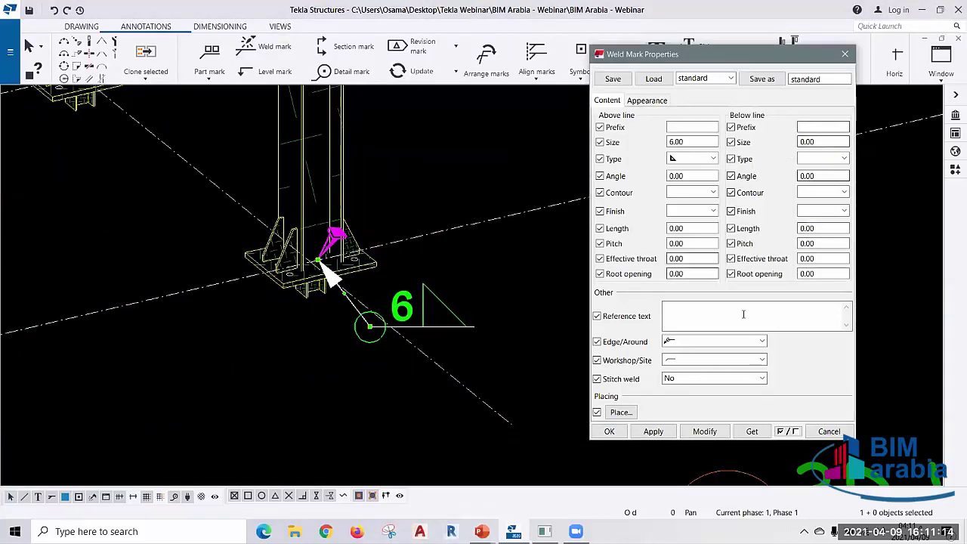
pyautogui.click(839, 57)
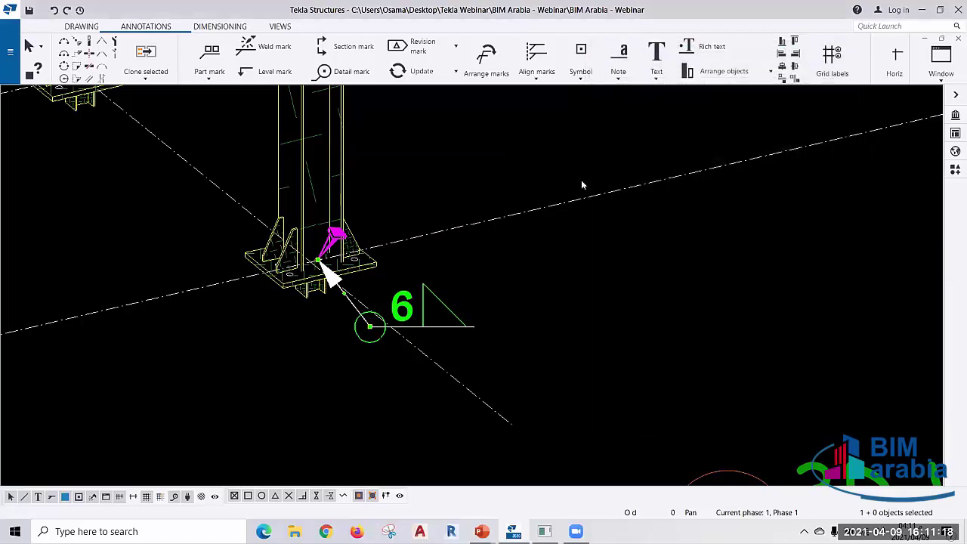
pyautogui.click(257, 70)
pyautogui.moveTo(512, 222); pyautogui.dragTo(568, 360, button='middle')
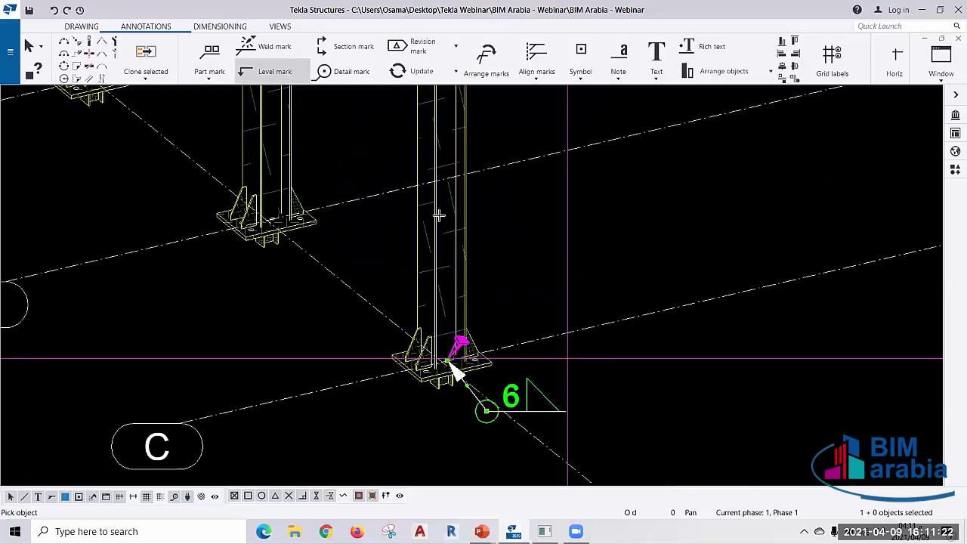
pyautogui.scroll(-3, 568, 359)
pyautogui.scroll(-2, 568, 360)
pyautogui.moveTo(469, 189); pyautogui.dragTo(454, 356, button='middle')
pyautogui.scroll(1, 452, 218)
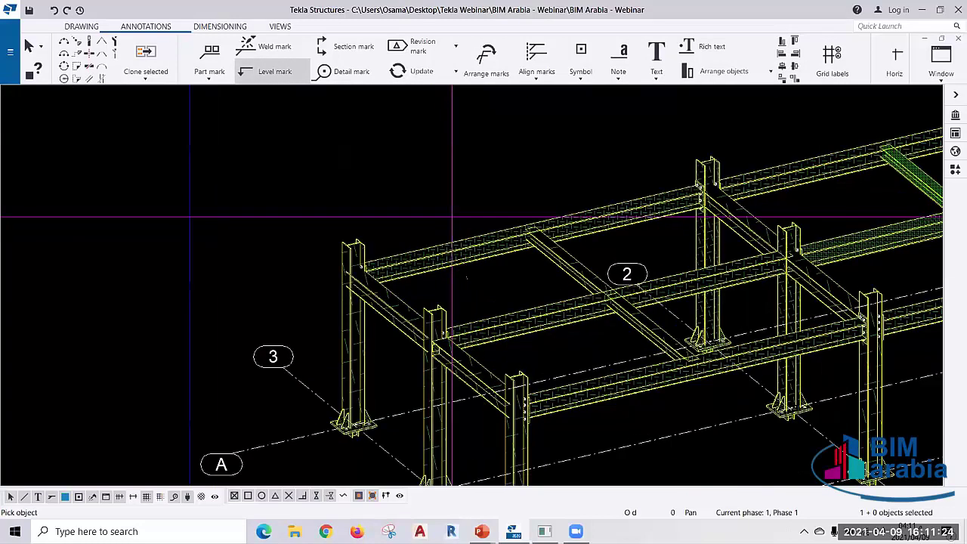
pyautogui.scroll(3, 452, 217)
pyautogui.click(476, 150)
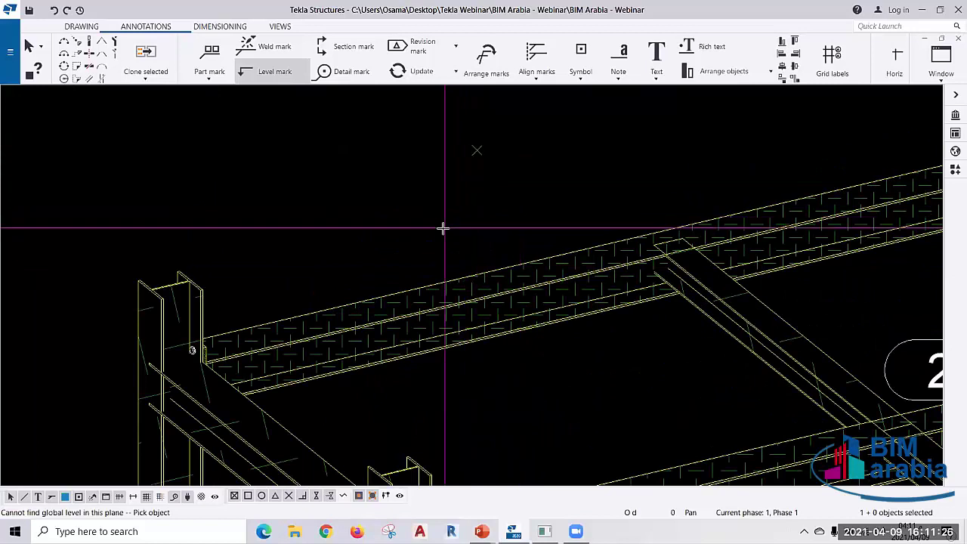
pyautogui.scroll(-2, 443, 228)
pyautogui.scroll(-2, 435, 215)
pyautogui.scroll(-1, 437, 212)
pyautogui.scroll(-2, 431, 216)
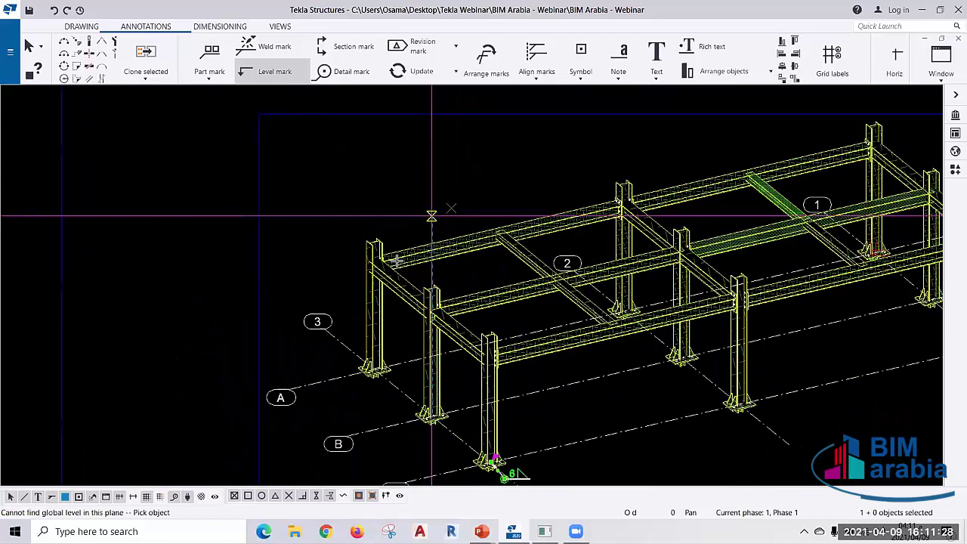
pyautogui.scroll(-1, 432, 216)
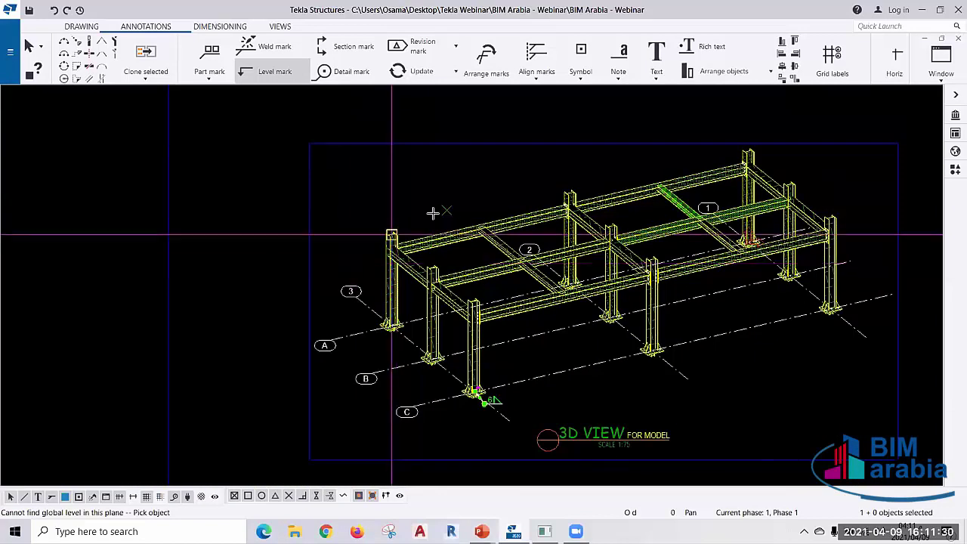
pyautogui.press('Escape')
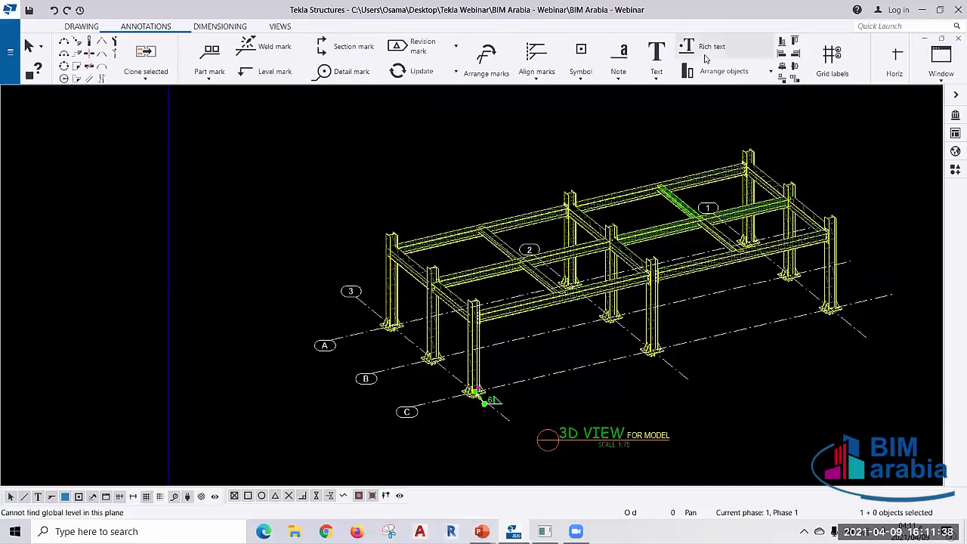
pyautogui.click(220, 26)
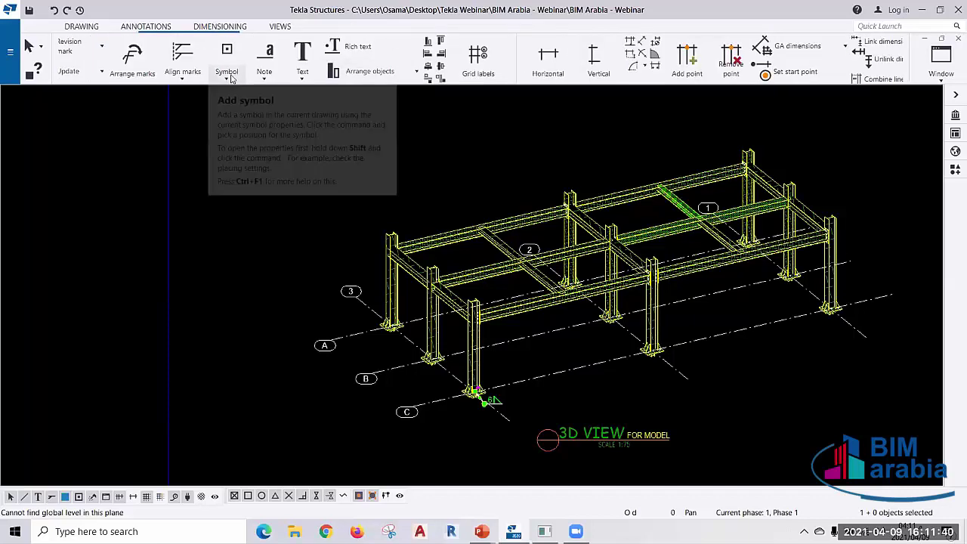
pyautogui.click(228, 77)
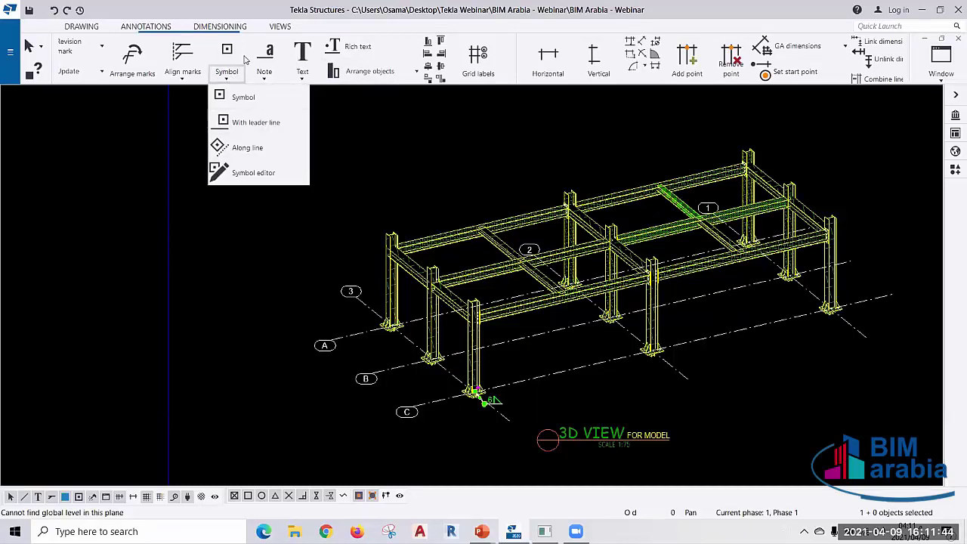
pyautogui.click(230, 51)
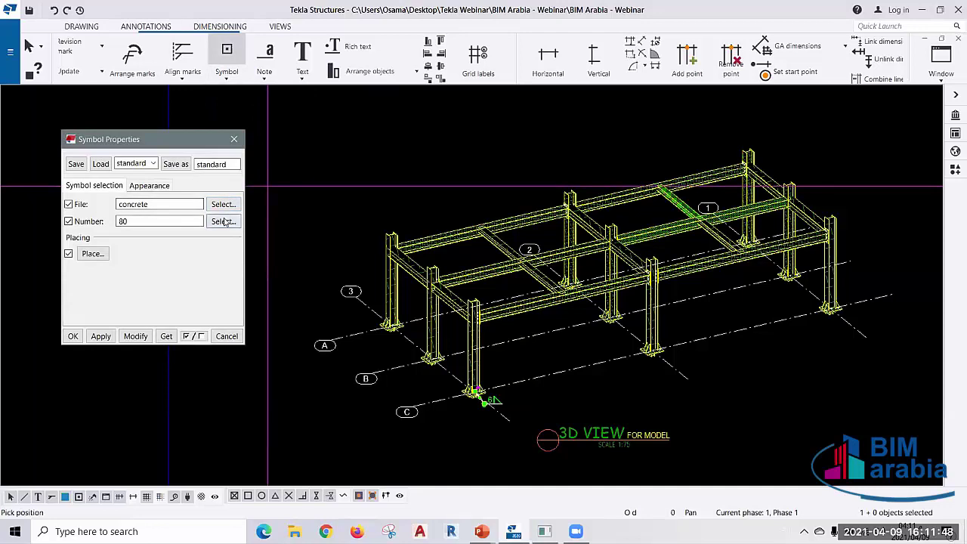
pyautogui.click(224, 222)
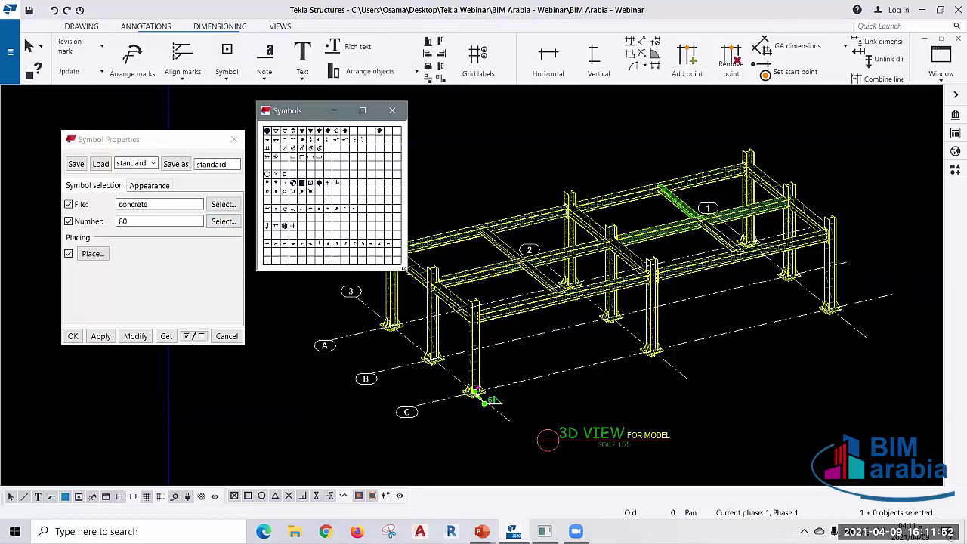
pyautogui.moveTo(405, 269); pyautogui.dragTo(735, 467)
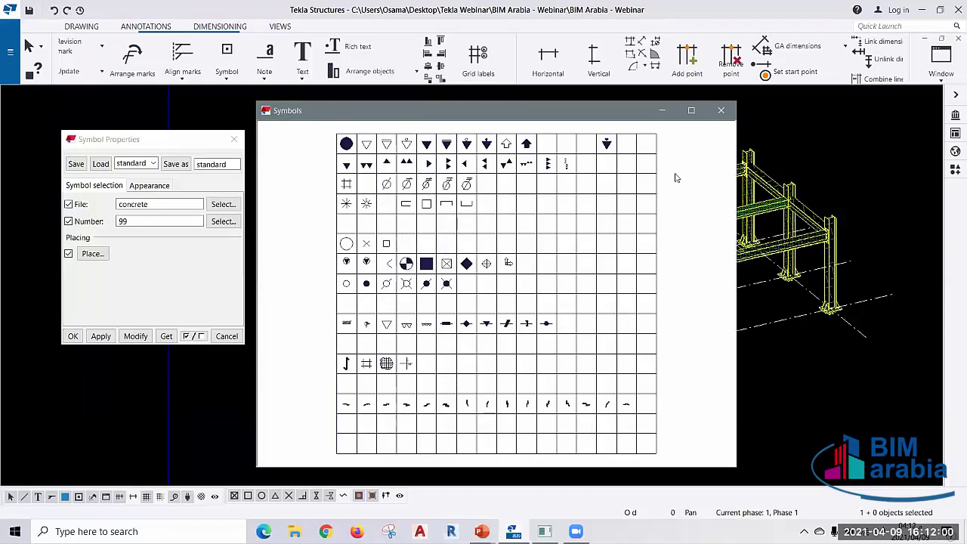
pyautogui.click(721, 111)
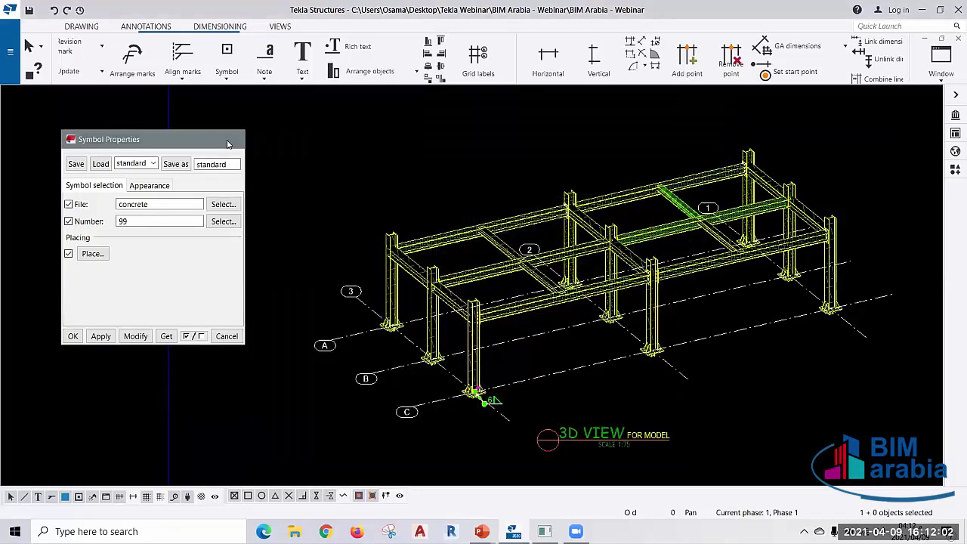
pyautogui.click(230, 143)
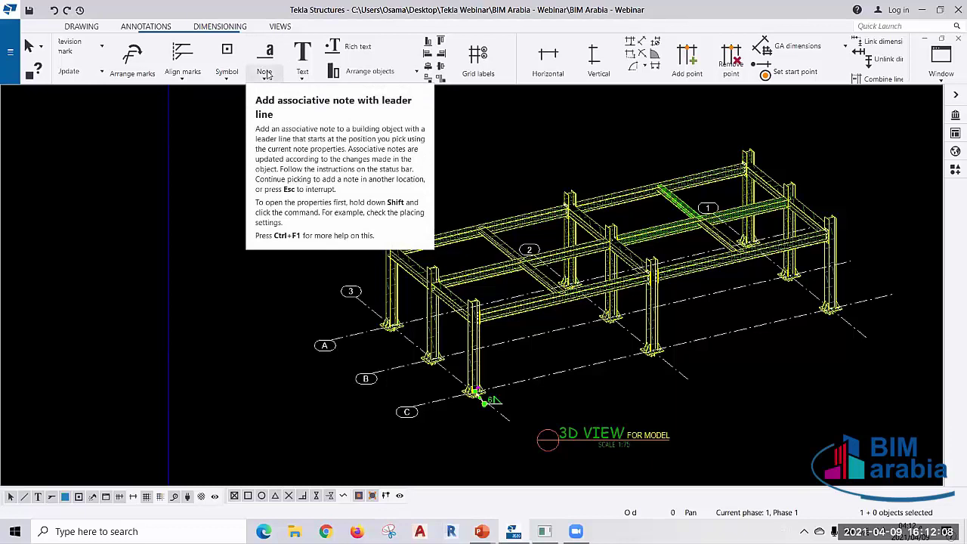
# - Add an associative note to the upper beam, placed above it, showing position 1004
pyautogui.click(276, 58)
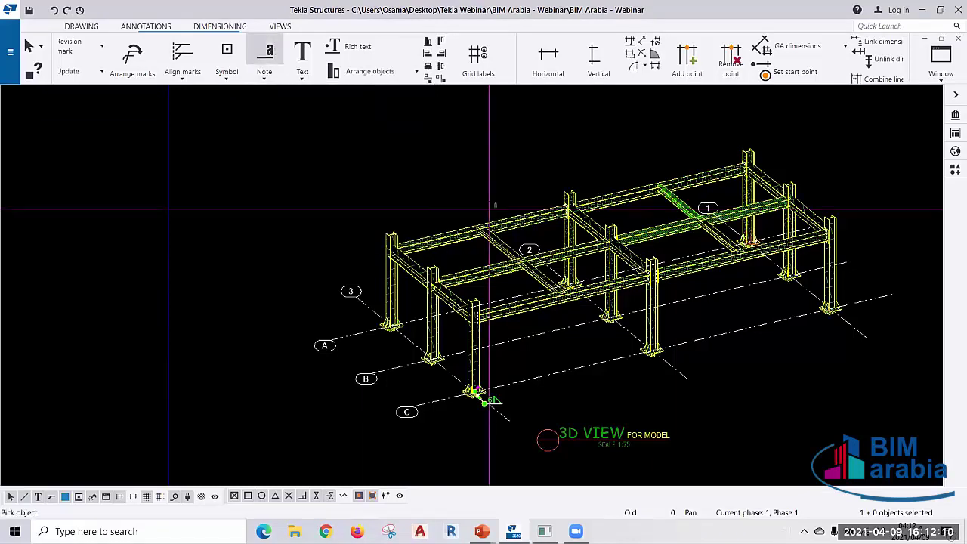
pyautogui.scroll(2, 490, 216)
pyautogui.scroll(1, 522, 235)
pyautogui.scroll(1, 522, 235)
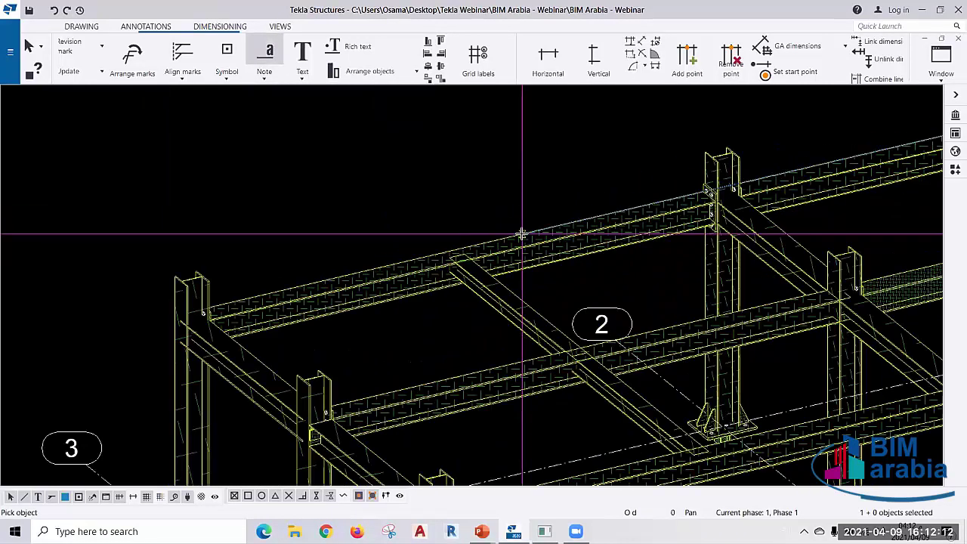
pyautogui.click(522, 236)
pyautogui.click(410, 173)
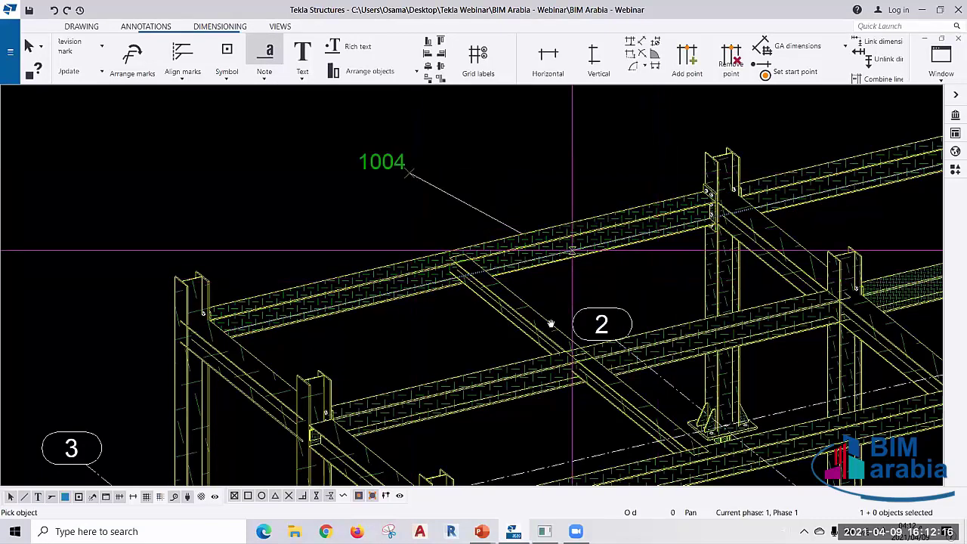
pyautogui.moveTo(553, 323); pyautogui.dragTo(425, 319, button='middle')
pyautogui.scroll(1, 418, 282)
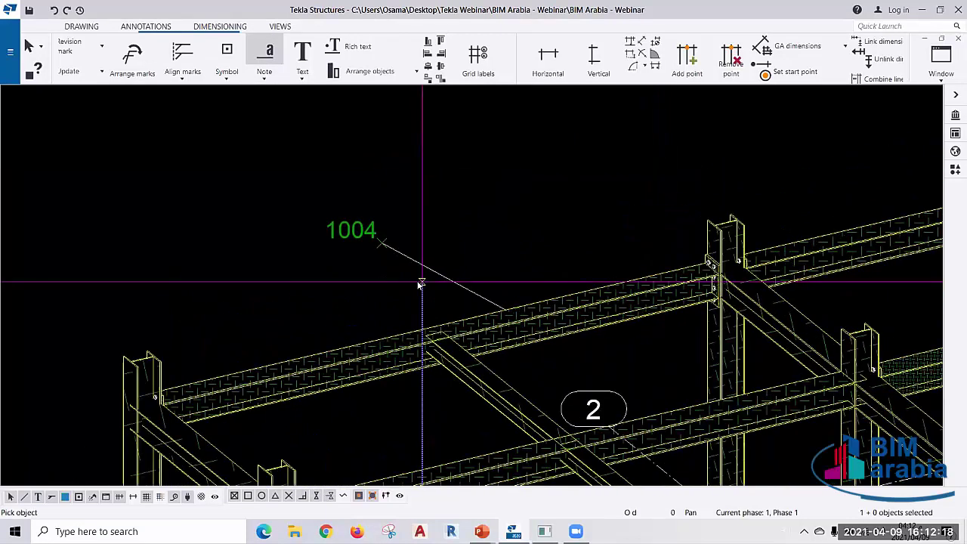
pyautogui.scroll(1, 418, 282)
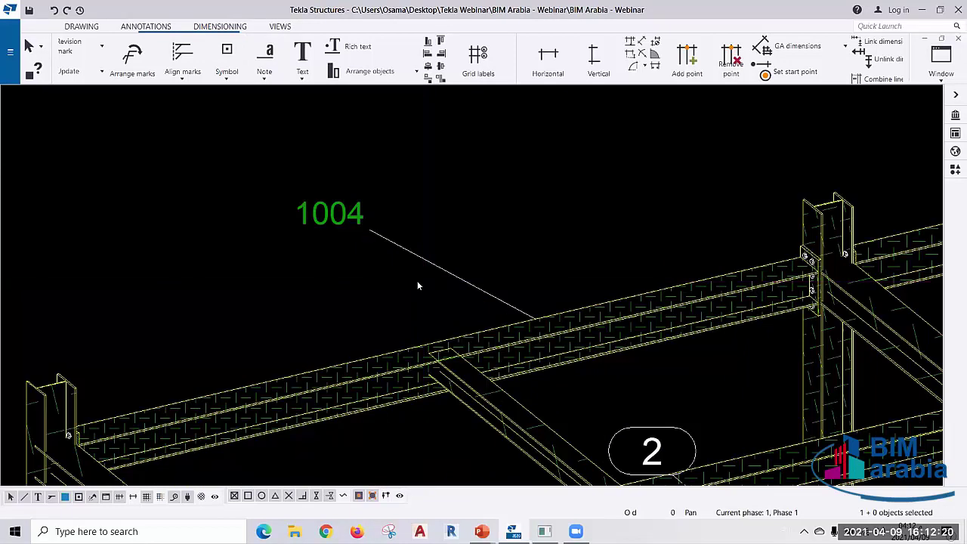
# - Replace the note's part position with the part Name so it reads GIRDER
pyautogui.doubleClick(341, 210)
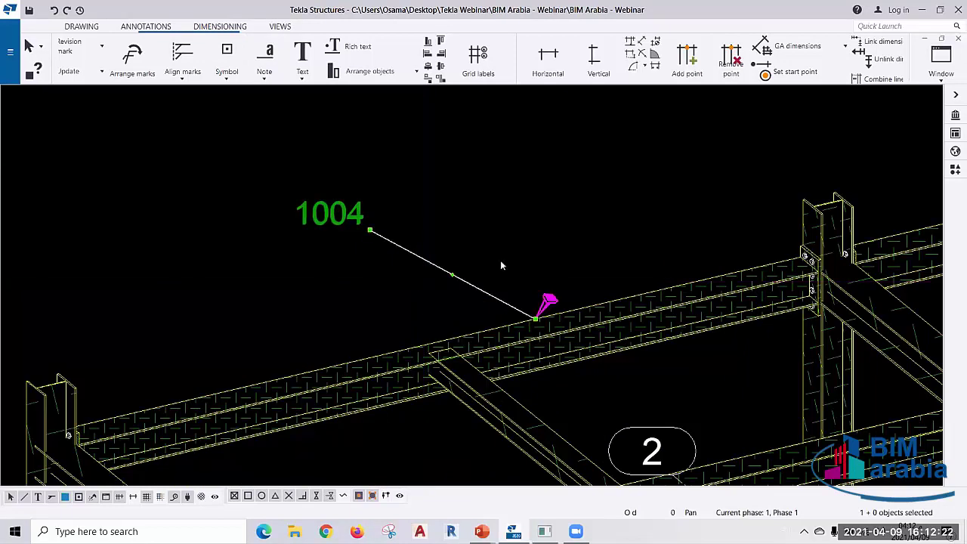
pyautogui.moveTo(763, 217); pyautogui.dragTo(944, 204, button='middle')
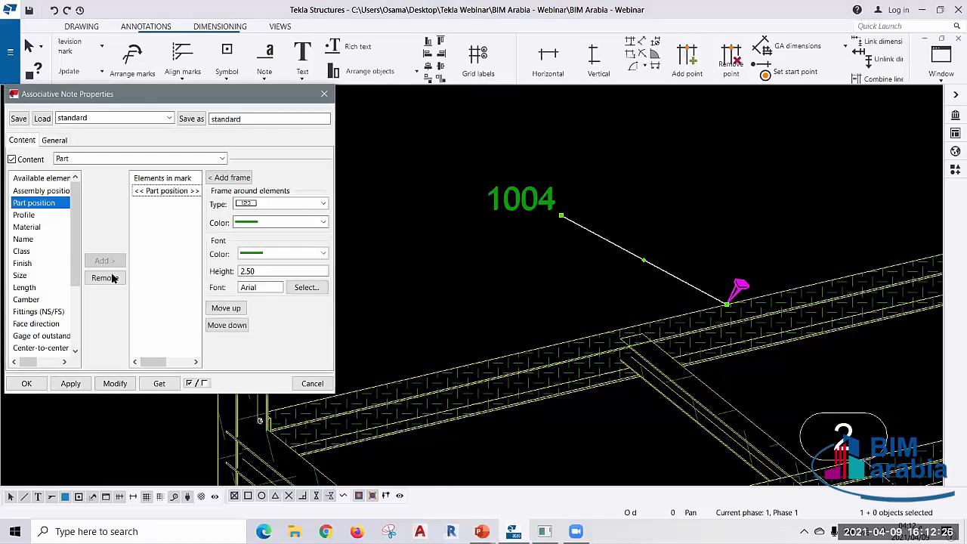
pyautogui.click(105, 278)
pyautogui.doubleClick(54, 240)
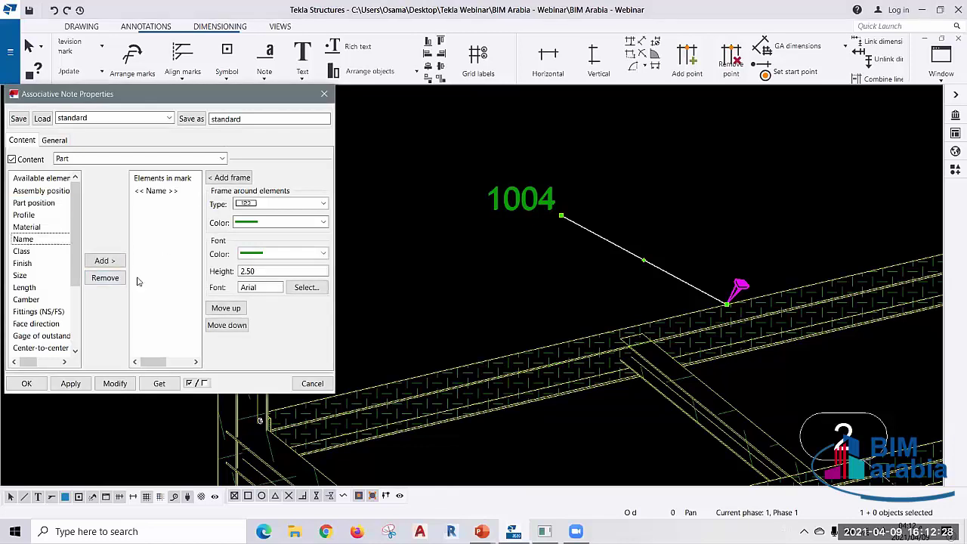
pyautogui.click(115, 384)
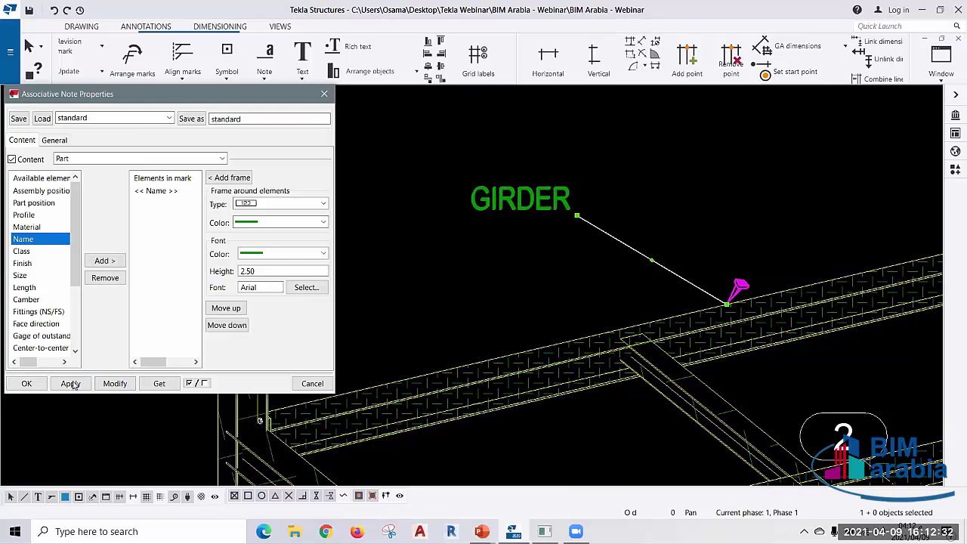
pyautogui.click(26, 384)
pyautogui.scroll(-1, 526, 208)
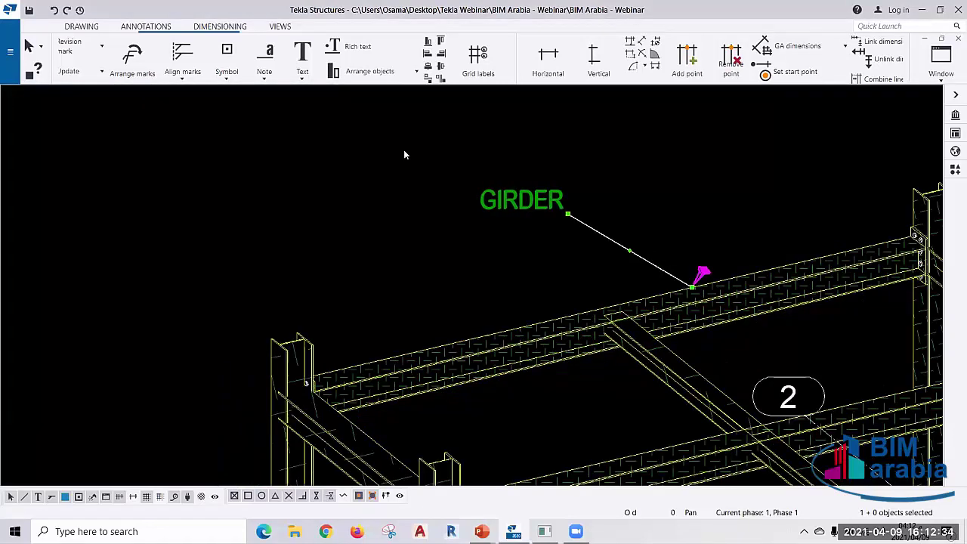
pyautogui.scroll(-2, 404, 154)
pyautogui.click(266, 53)
# - Add a COLUMN note to a column top and a PLATE note beside the base plate
pyautogui.scroll(1, 416, 260)
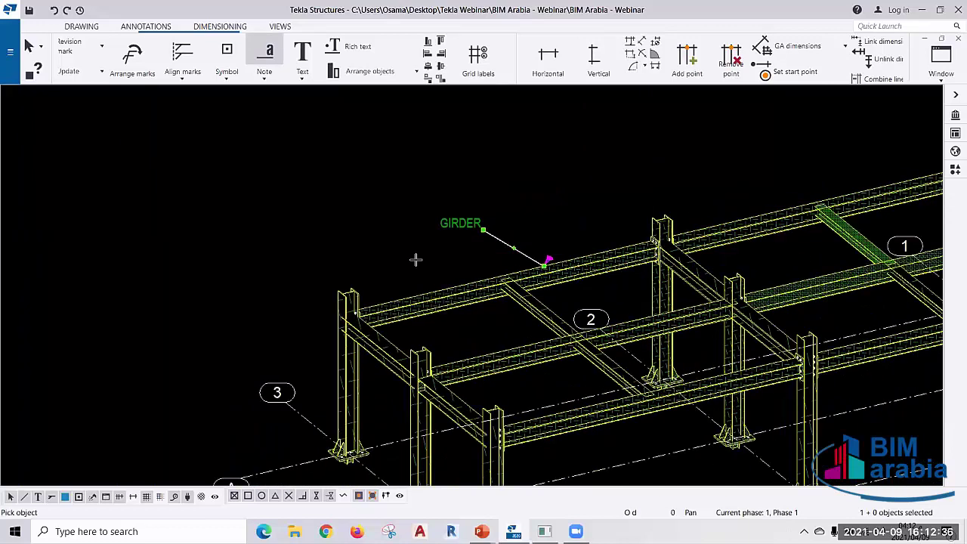
pyautogui.scroll(2, 477, 275)
pyautogui.click(429, 240)
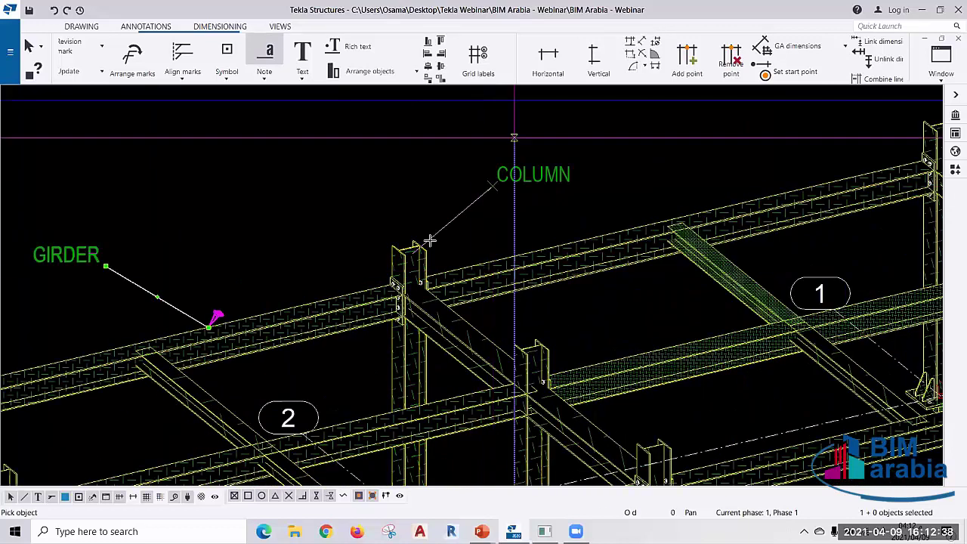
pyautogui.keyDown('shift'); pyautogui.hscroll(1, 718, 425); pyautogui.keyUp('shift')
pyautogui.keyDown('shift'); pyautogui.hscroll(4, 718, 425); pyautogui.keyUp('shift')
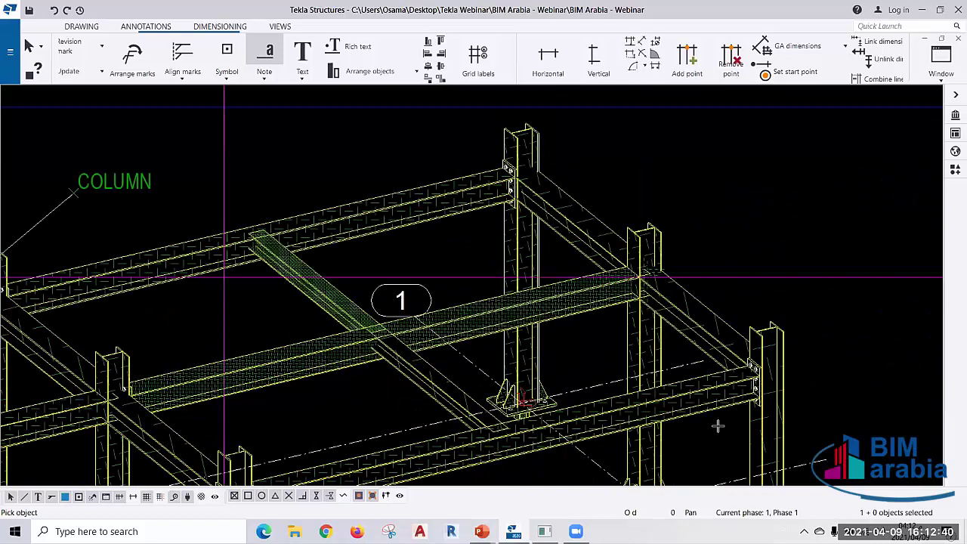
pyautogui.scroll(1, 718, 425)
pyautogui.scroll(1, 697, 410)
pyautogui.scroll(1, 704, 416)
pyautogui.scroll(1, 668, 363)
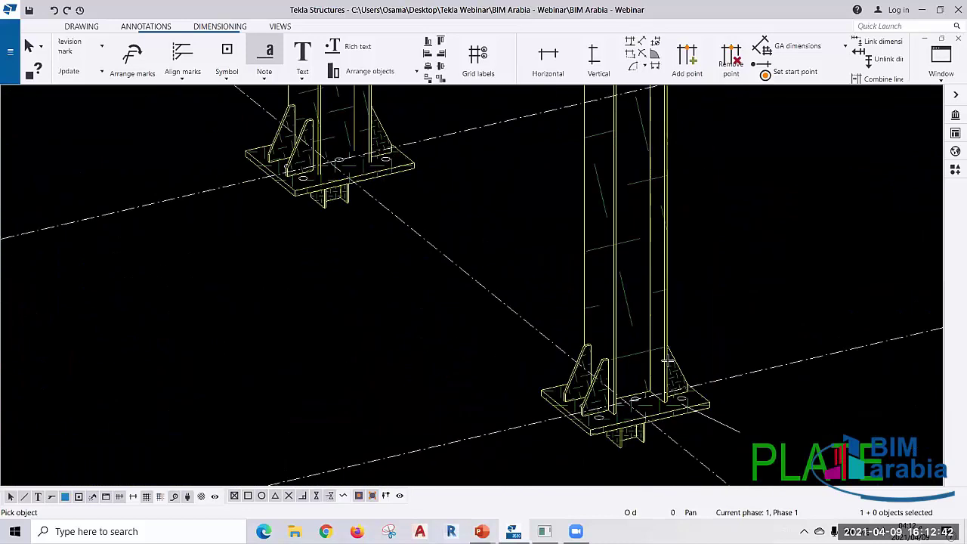
pyautogui.click(667, 363)
pyautogui.scroll(1, 403, 266)
pyautogui.scroll(1, 399, 255)
pyautogui.scroll(1, 399, 254)
pyautogui.scroll(1, 378, 397)
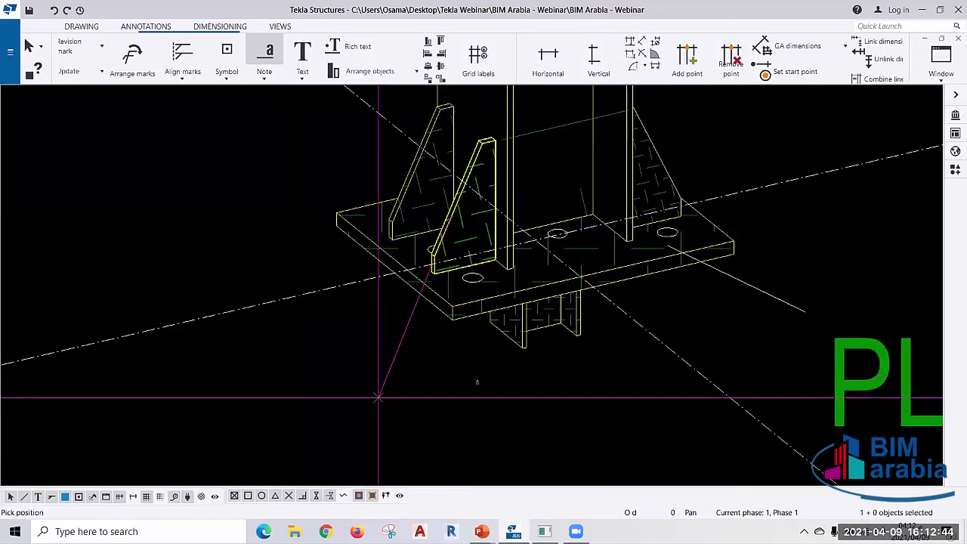
pyautogui.click(378, 397)
# - Attach a COLUMN note to a second column top in the upper frame
pyautogui.scroll(-2, 536, 363)
pyautogui.scroll(-1, 547, 367)
pyautogui.scroll(-1, 548, 368)
pyautogui.scroll(-1, 539, 380)
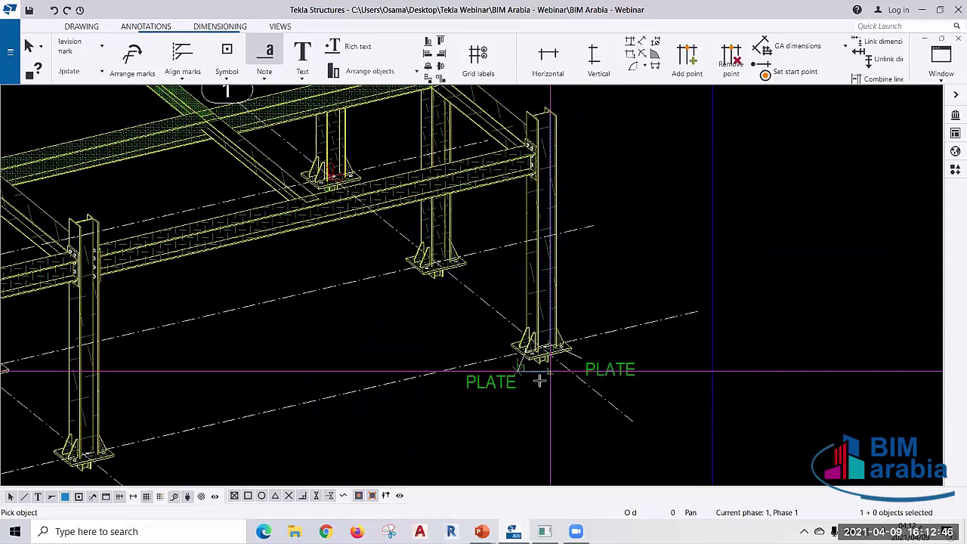
pyautogui.scroll(-2, 540, 380)
pyautogui.scroll(-1, 516, 373)
pyautogui.scroll(2, 518, 378)
pyautogui.scroll(1, 514, 385)
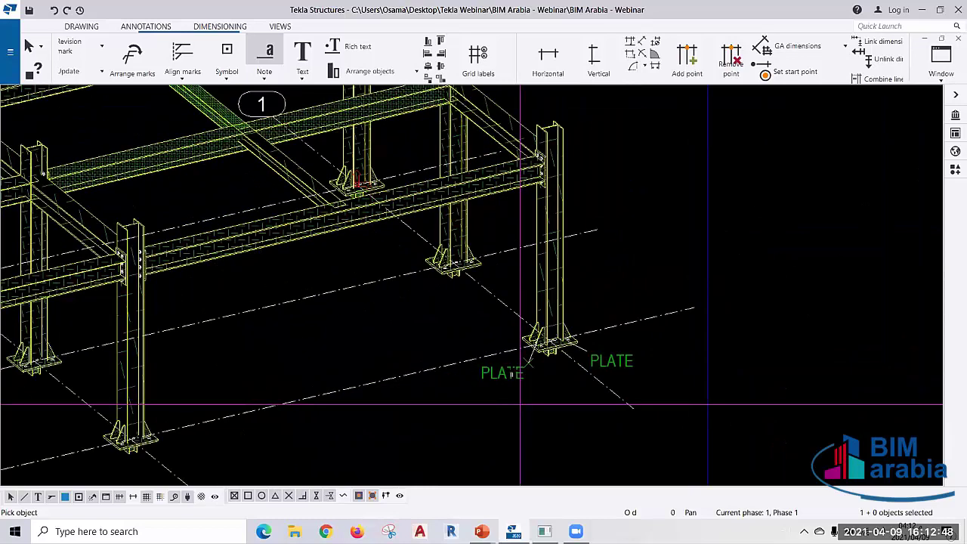
pyautogui.scroll(3, 511, 373)
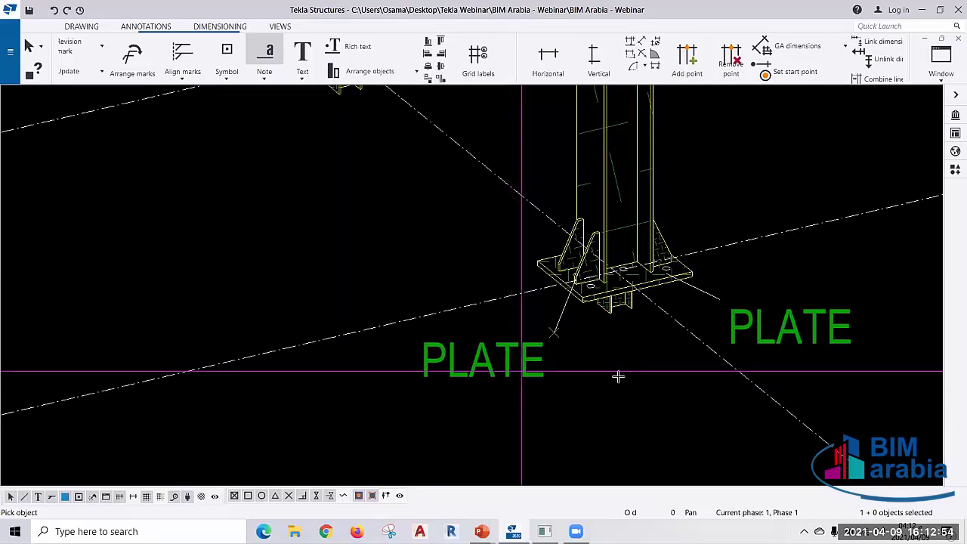
pyautogui.scroll(-2, 622, 372)
pyautogui.scroll(-2, 624, 368)
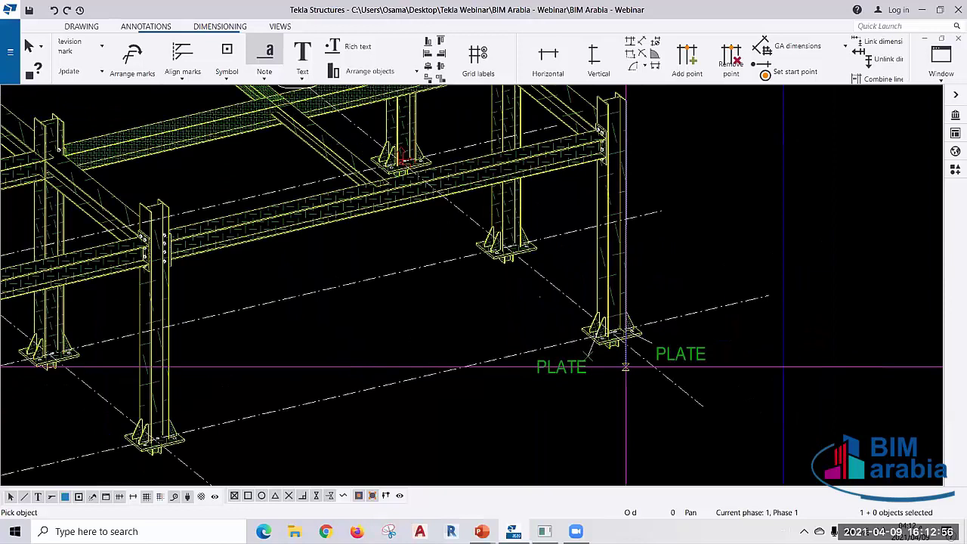
pyautogui.scroll(-2, 626, 367)
pyautogui.moveTo(587, 255); pyautogui.dragTo(597, 320, button='middle')
pyautogui.scroll(1, 594, 234)
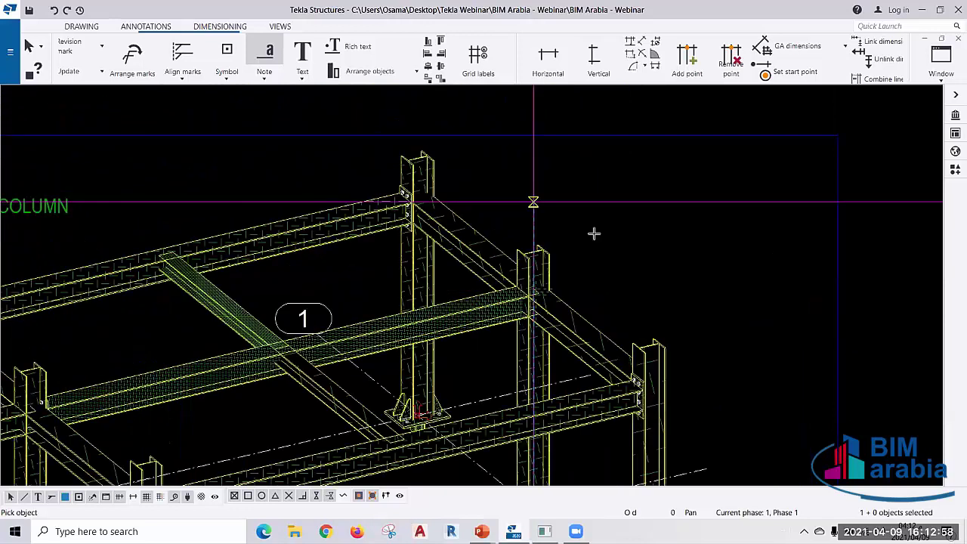
pyautogui.scroll(1, 594, 234)
pyautogui.click(602, 296)
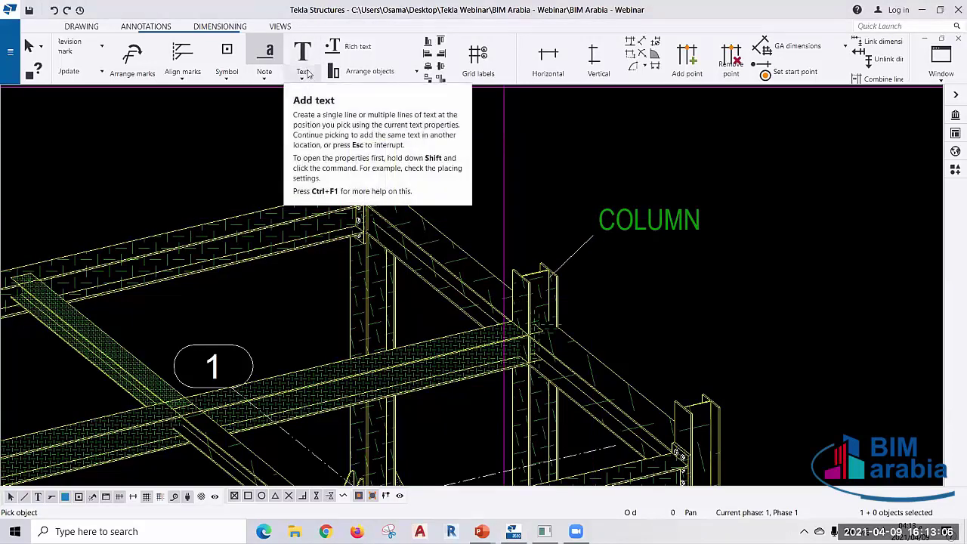
pyautogui.click(306, 54)
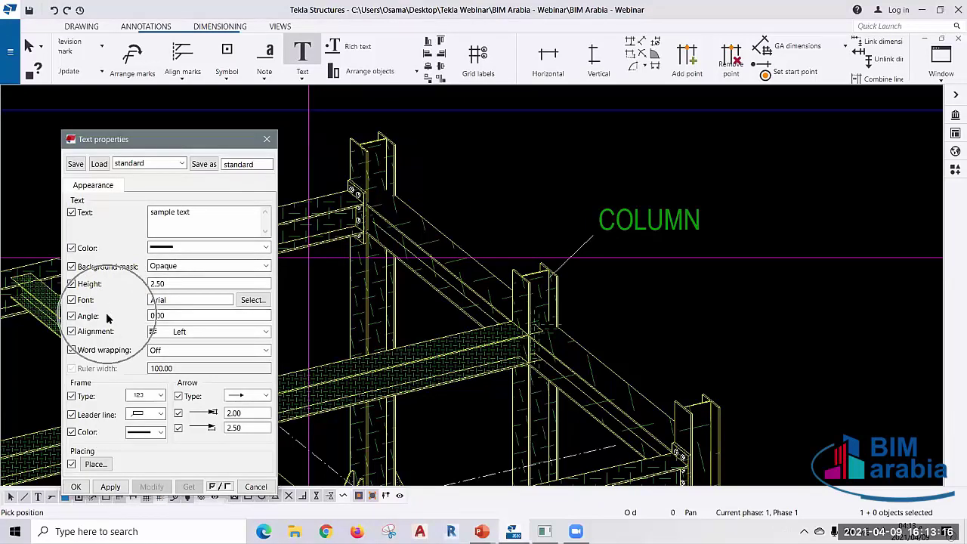
pyautogui.click(267, 139)
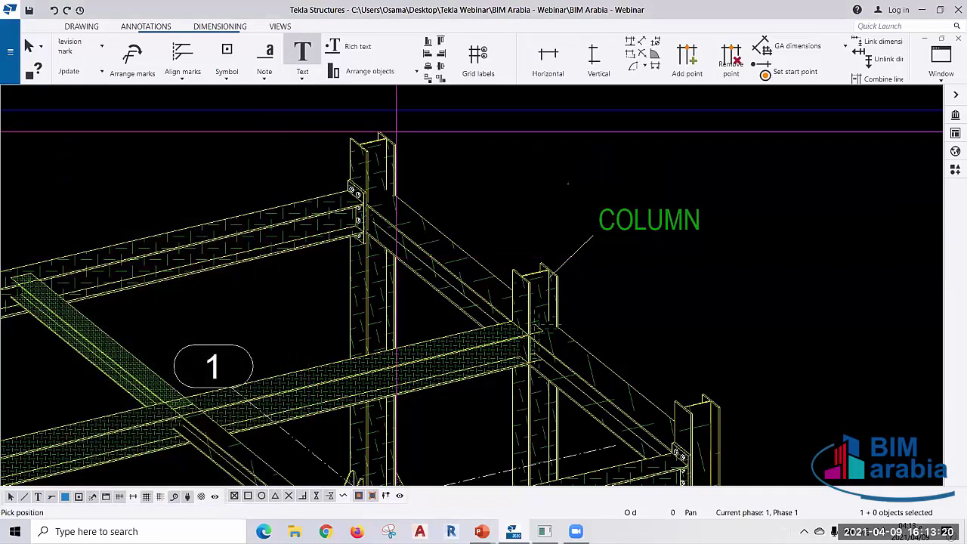
pyautogui.moveTo(577, 262); pyautogui.dragTo(575, 321, button='middle')
pyautogui.hscroll(1, 589, 333)
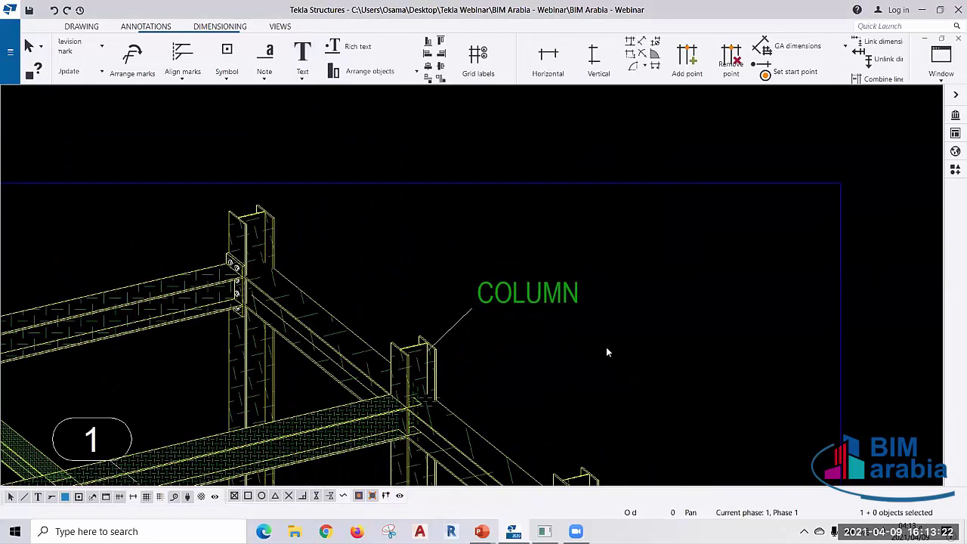
pyautogui.hscroll(4, 582, 295)
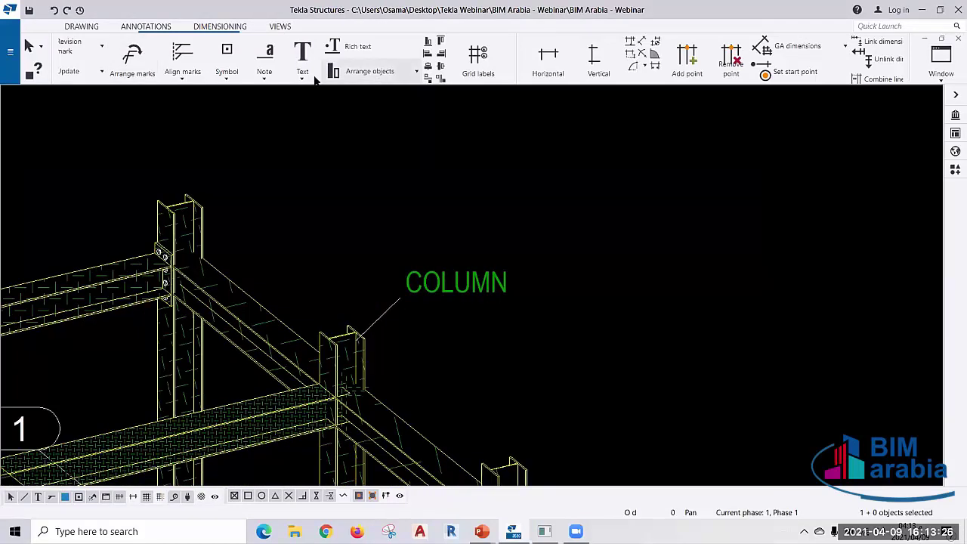
pyautogui.scroll(-5, 303, 56)
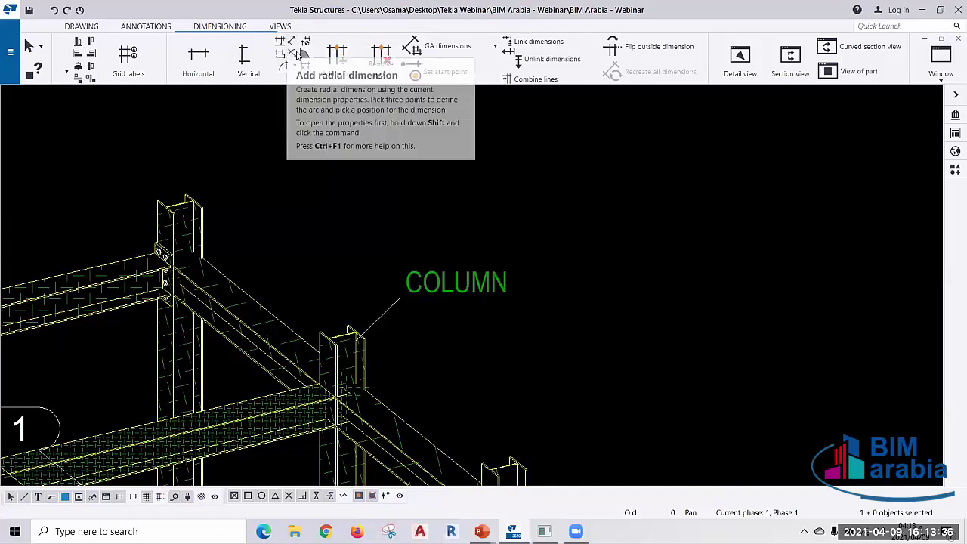
# - Choose a GA dimensioning method from the GA dimensions dropdown
pyautogui.scroll(-2, 231, 80)
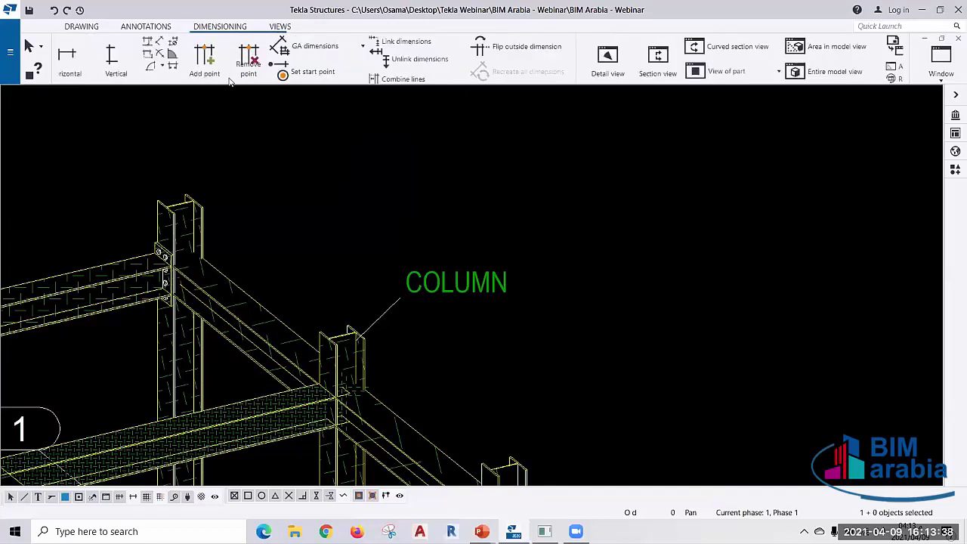
pyautogui.click(327, 51)
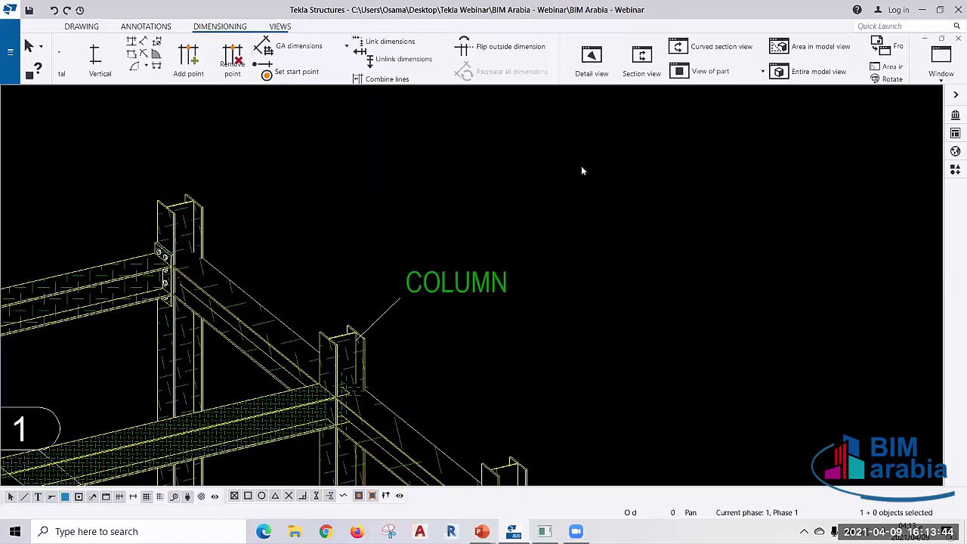
pyautogui.scroll(-5, 598, 162)
pyautogui.click(306, 49)
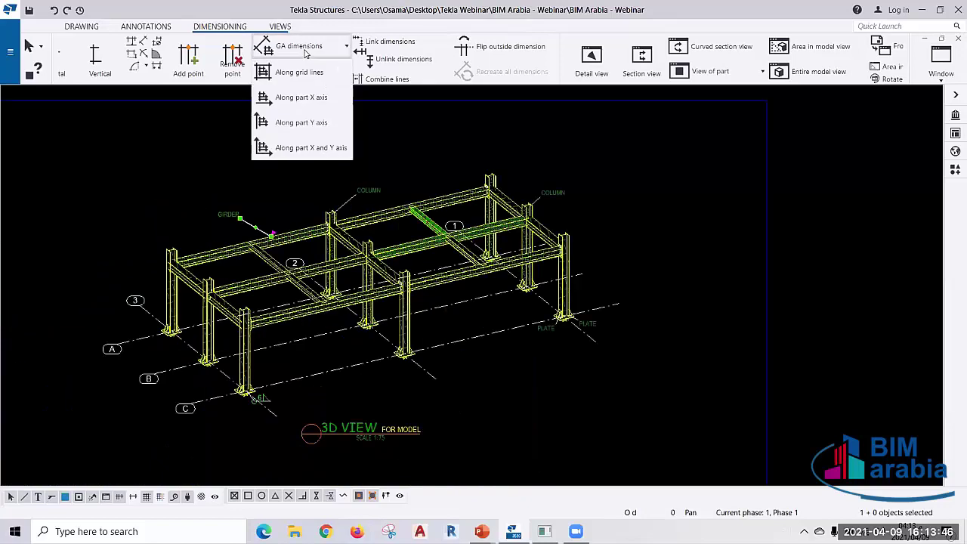
pyautogui.click(306, 71)
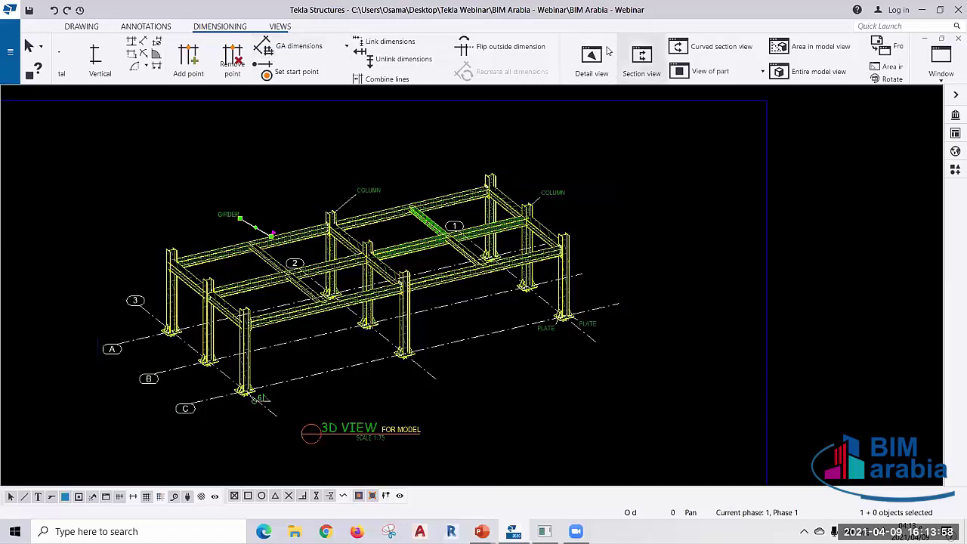
# - Close the 3D VIEW drawing, saving its changes
pyautogui.scroll(-3, 609, 50)
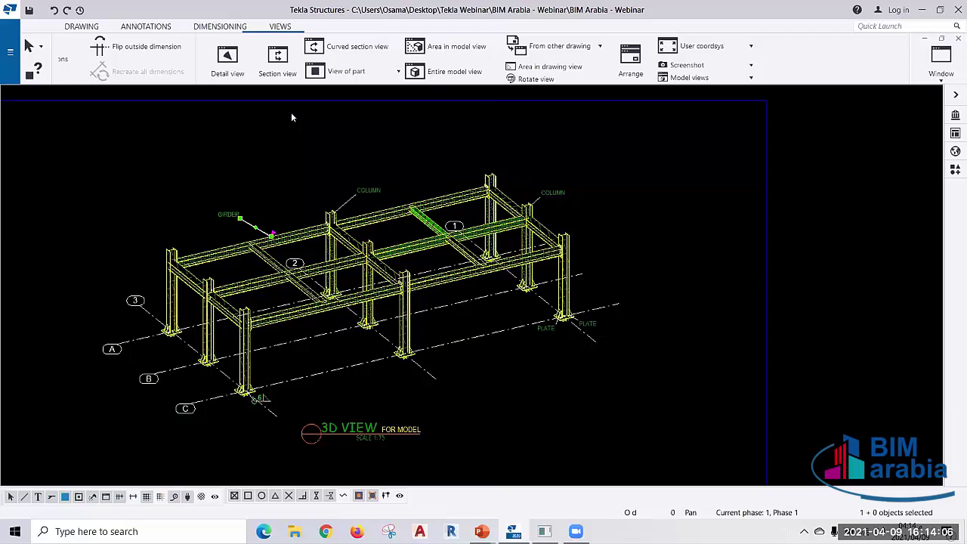
pyautogui.click(958, 37)
pyautogui.click(261, 325)
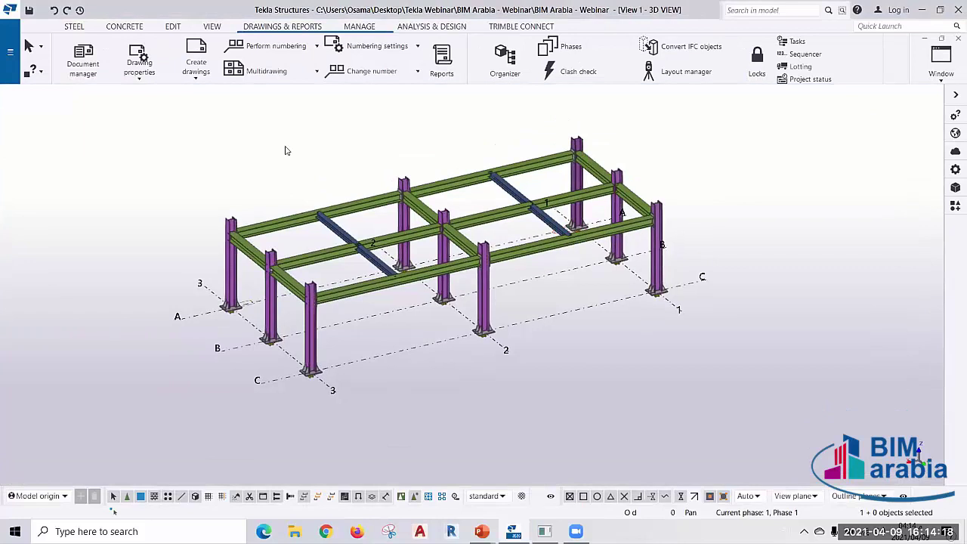
# - Open the PLAN AT EL. +3000(TOS) named view from the views list
pyautogui.hotkey('ctrl', 'i')
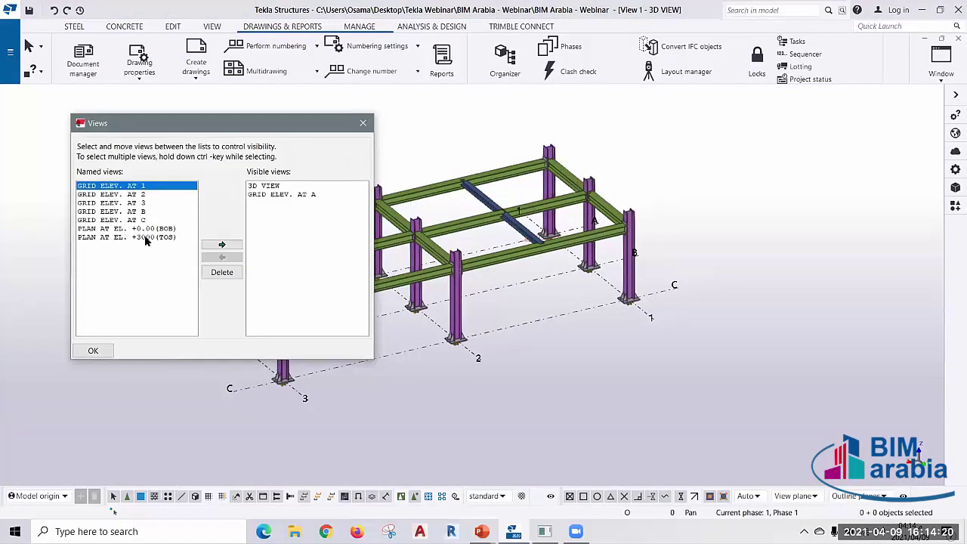
pyautogui.doubleClick(147, 238)
pyautogui.click(362, 122)
pyautogui.scroll(3, 483, 295)
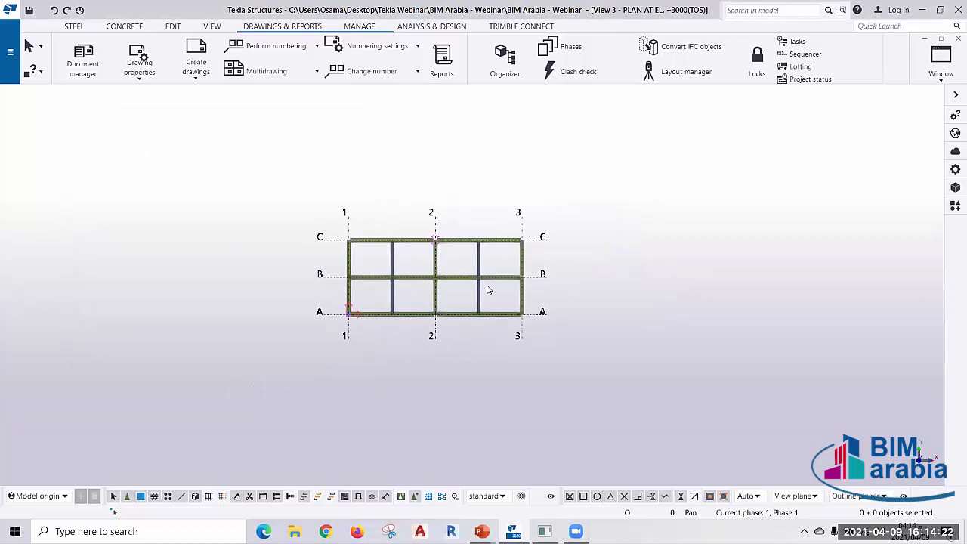
pyautogui.scroll(3, 488, 287)
# - Inspect the General Arrangement drawing dialog and Document manager, cancelling the first drawing attempt
pyautogui.rightClick(667, 225)
pyautogui.click(741, 341)
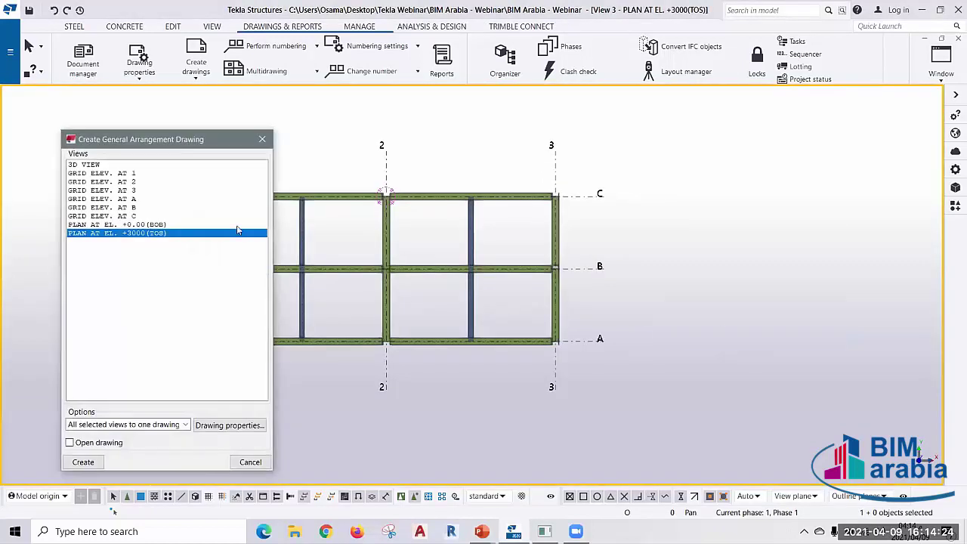
pyautogui.click(230, 425)
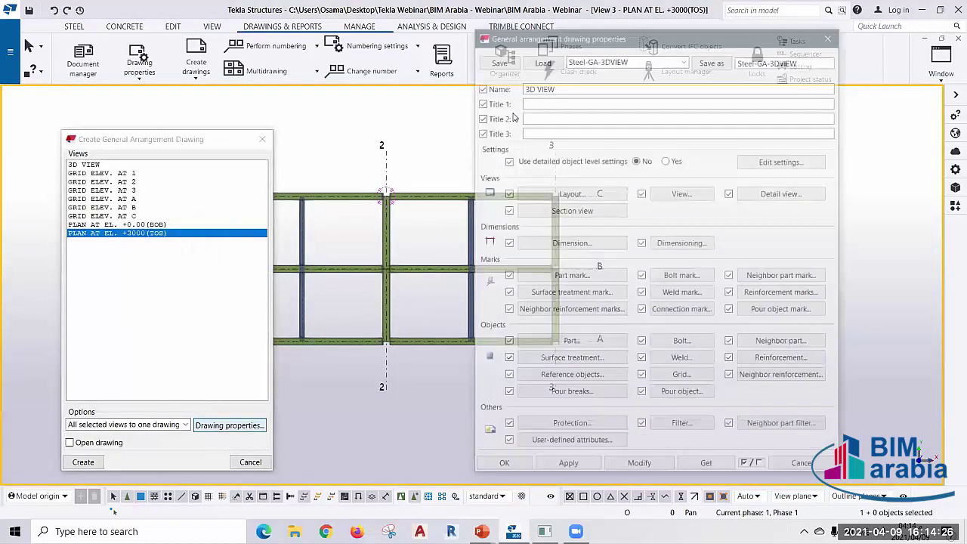
pyautogui.click(832, 35)
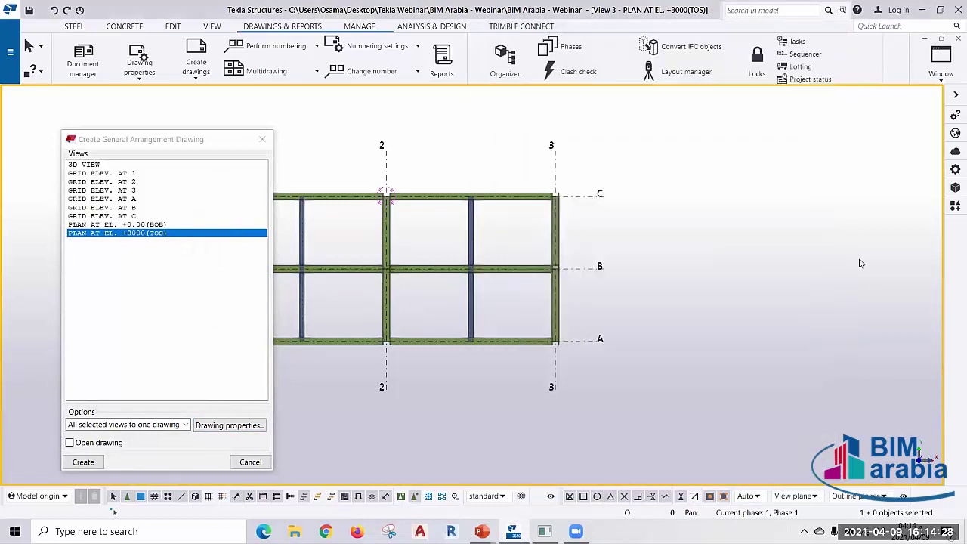
pyautogui.hotkey('ctrl', 'l')
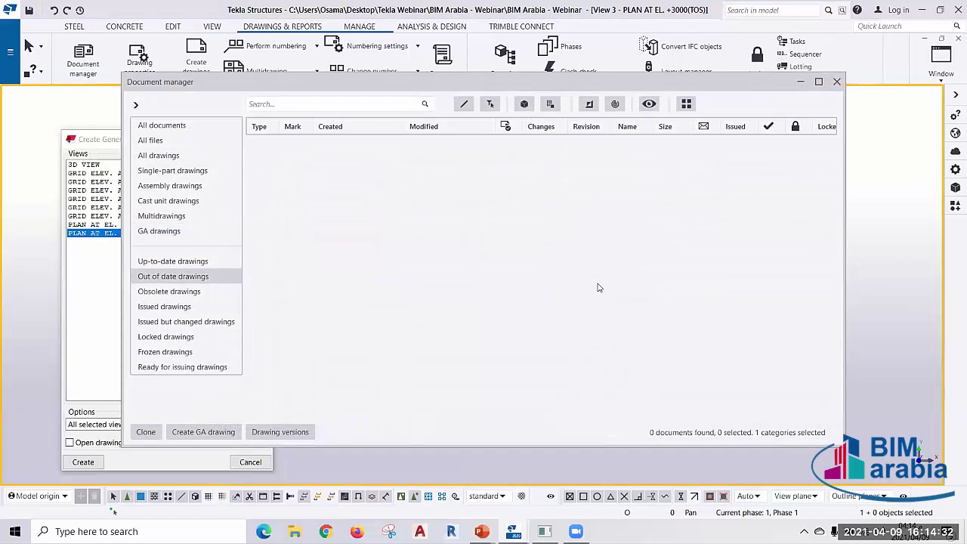
pyautogui.click(838, 80)
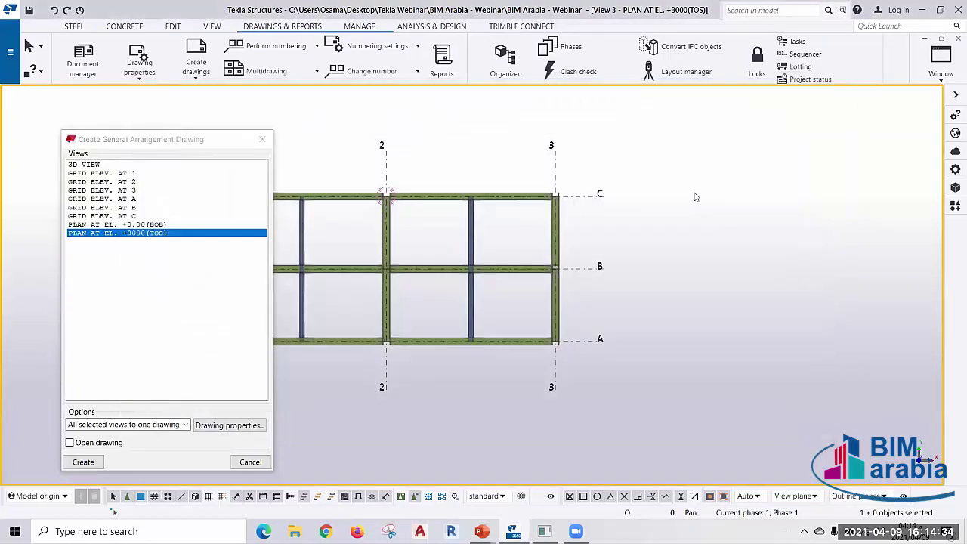
pyautogui.rightClick(695, 197)
pyautogui.click(748, 310)
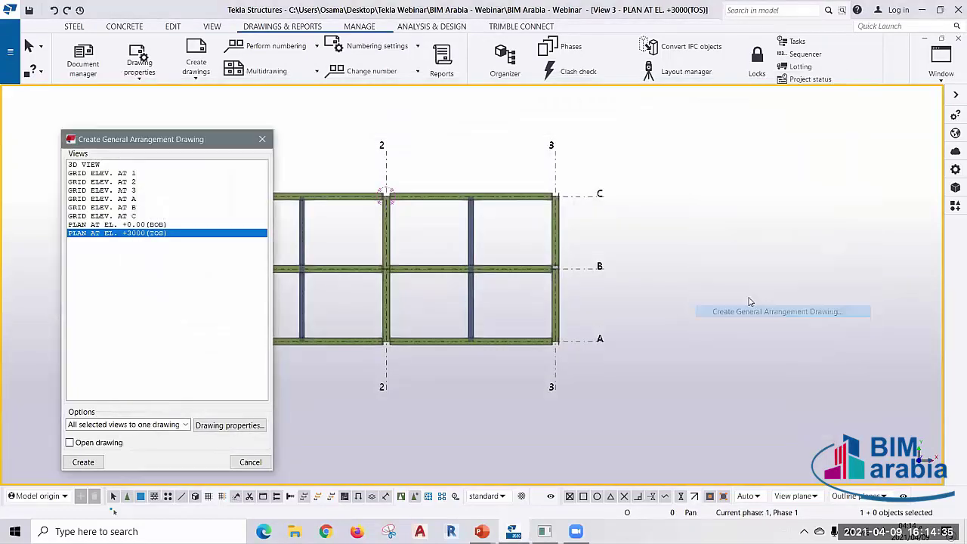
pyautogui.click(218, 425)
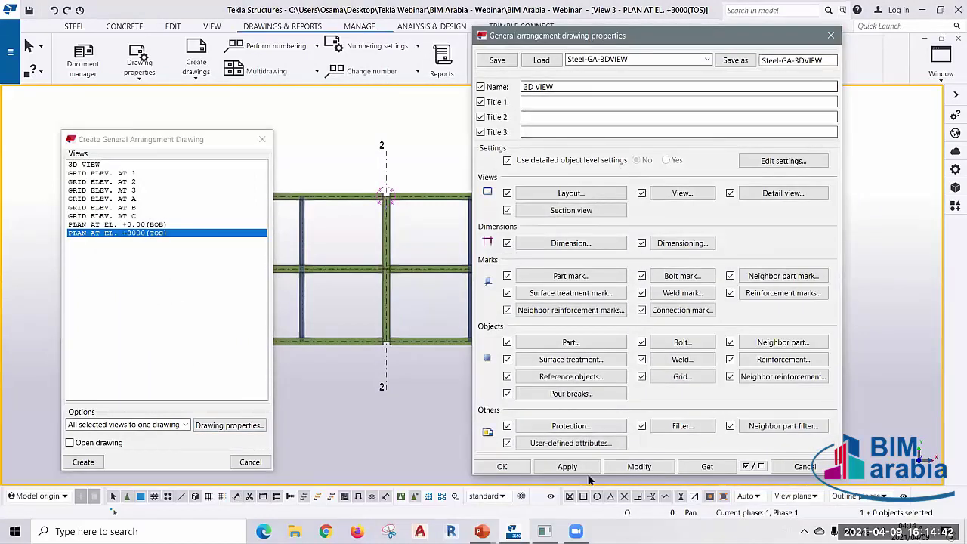
pyautogui.click(830, 36)
pyautogui.click(262, 140)
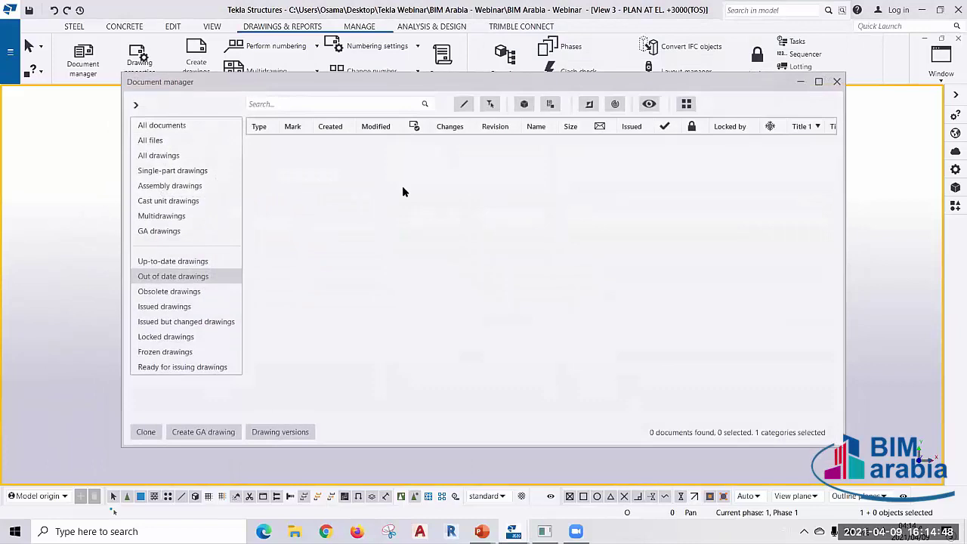
# - Create the plan GA drawing with Steel-GA-PLAN settings and Open drawing ticked
pyautogui.click(185, 188)
pyautogui.click(837, 80)
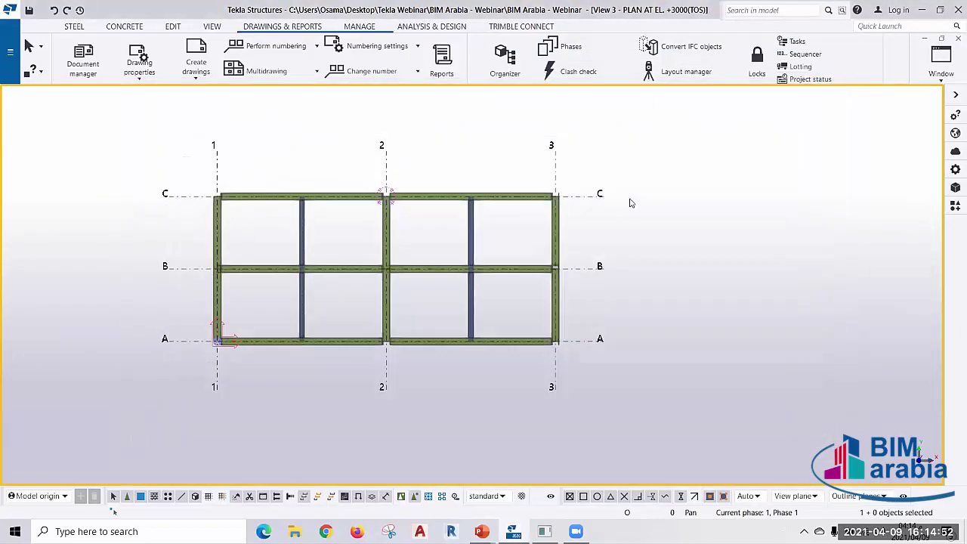
pyautogui.rightClick(630, 199)
pyautogui.click(694, 320)
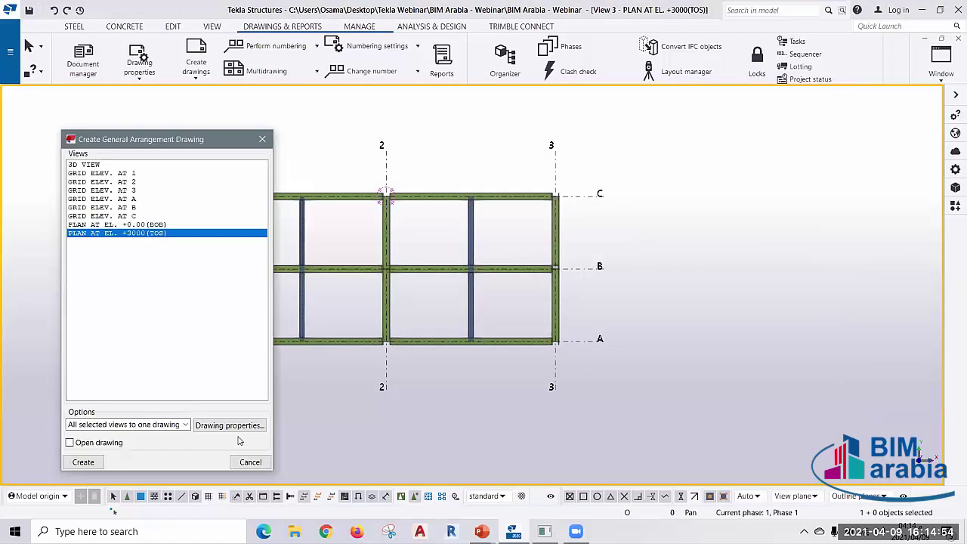
pyautogui.click(236, 427)
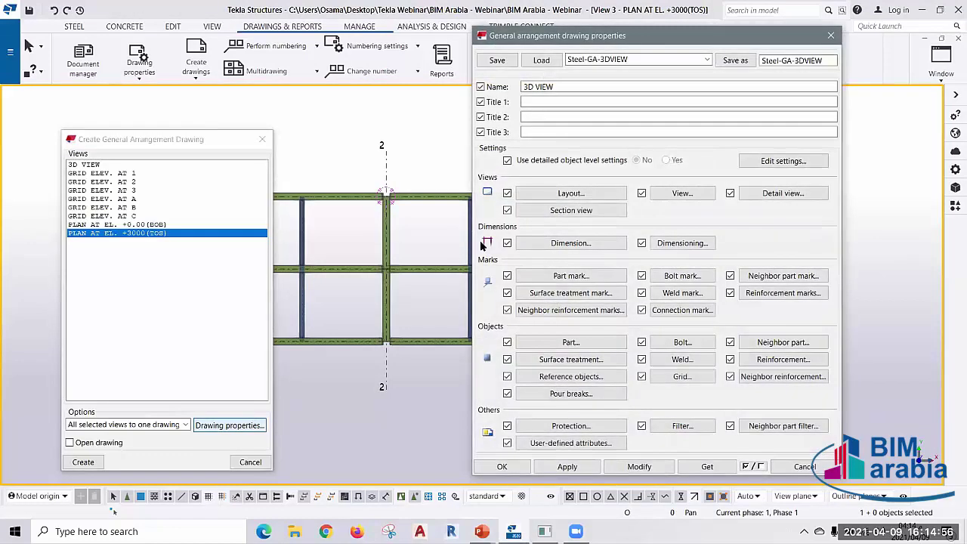
pyautogui.click(606, 61)
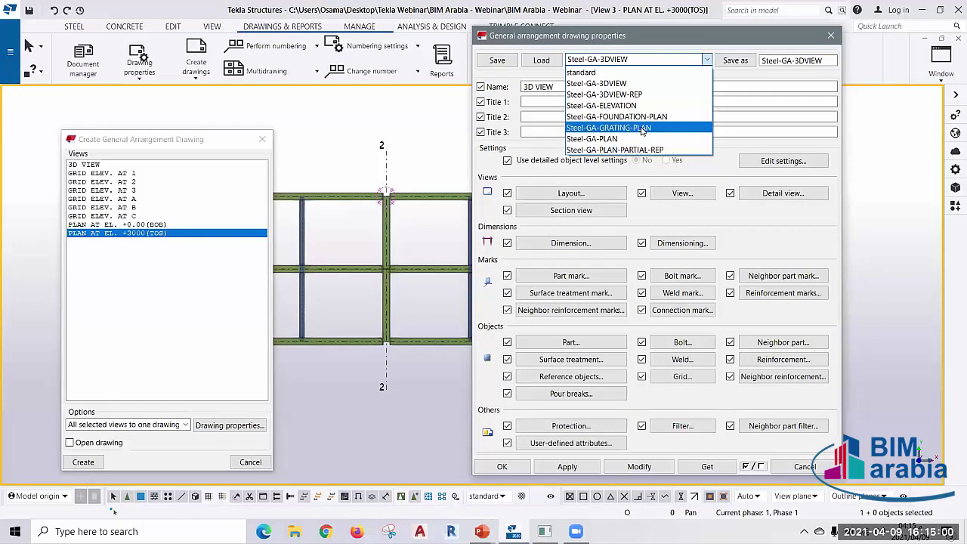
pyautogui.click(598, 138)
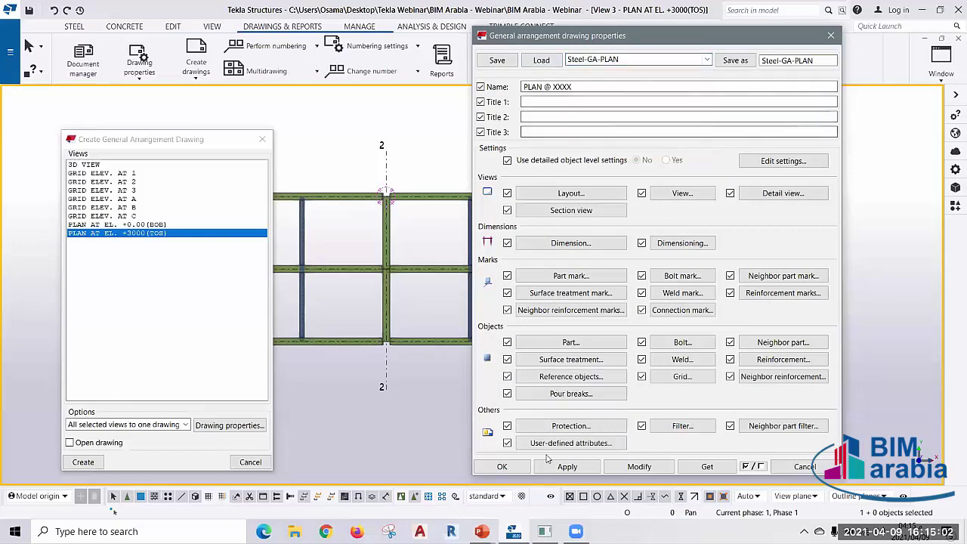
pyautogui.click(502, 466)
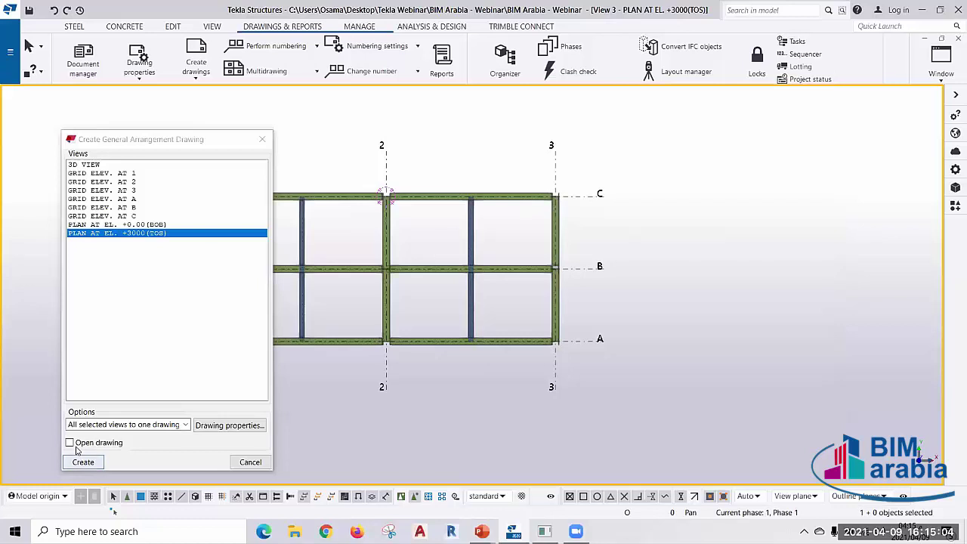
pyautogui.click(70, 443)
pyautogui.click(83, 462)
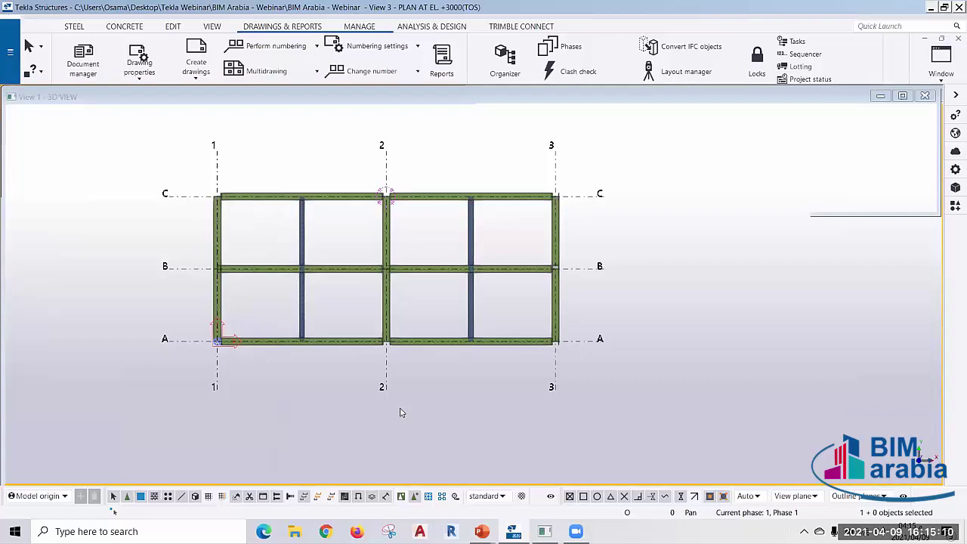
# - Create a DETAIL A view of the grid C/1 corner connection, picking centre and radius
pyautogui.scroll(2, 402, 242)
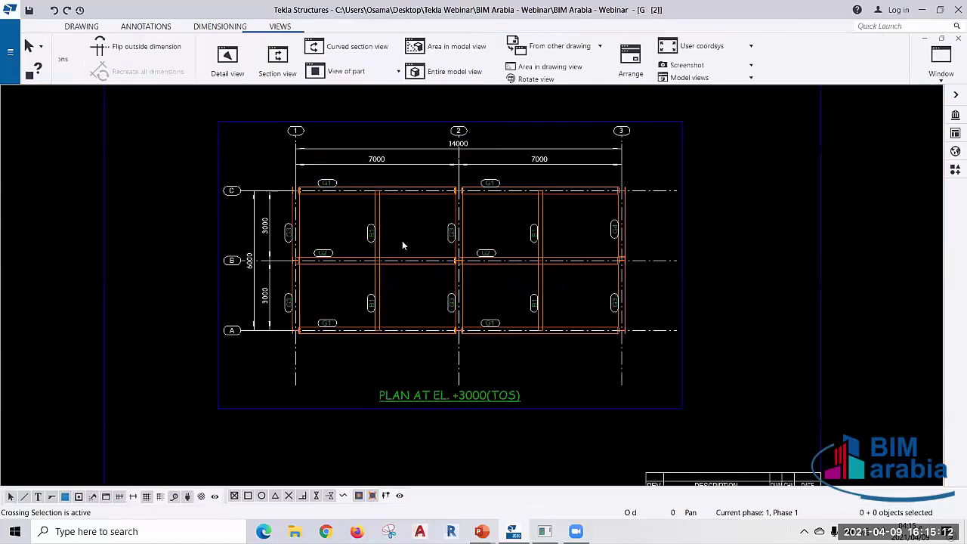
pyautogui.scroll(2, 378, 226)
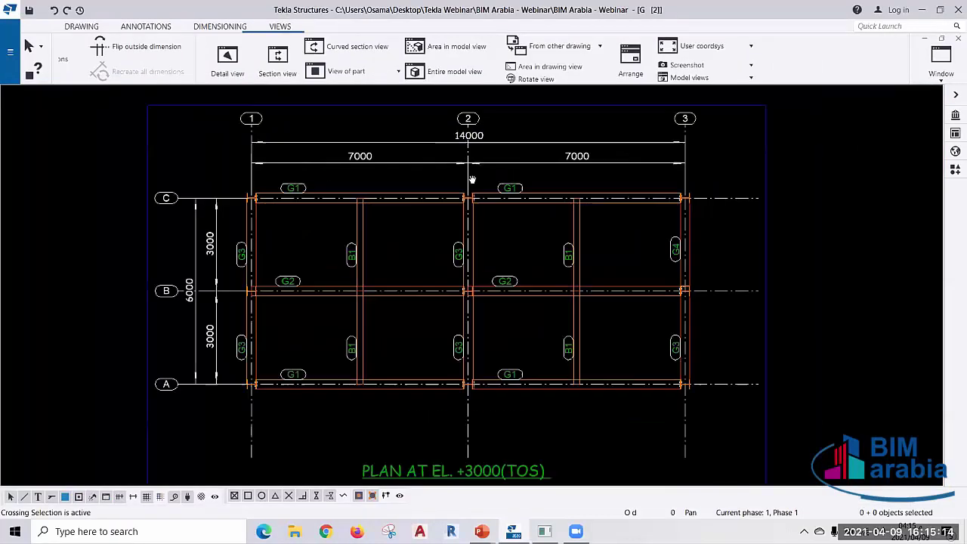
pyautogui.scroll(2, 293, 273)
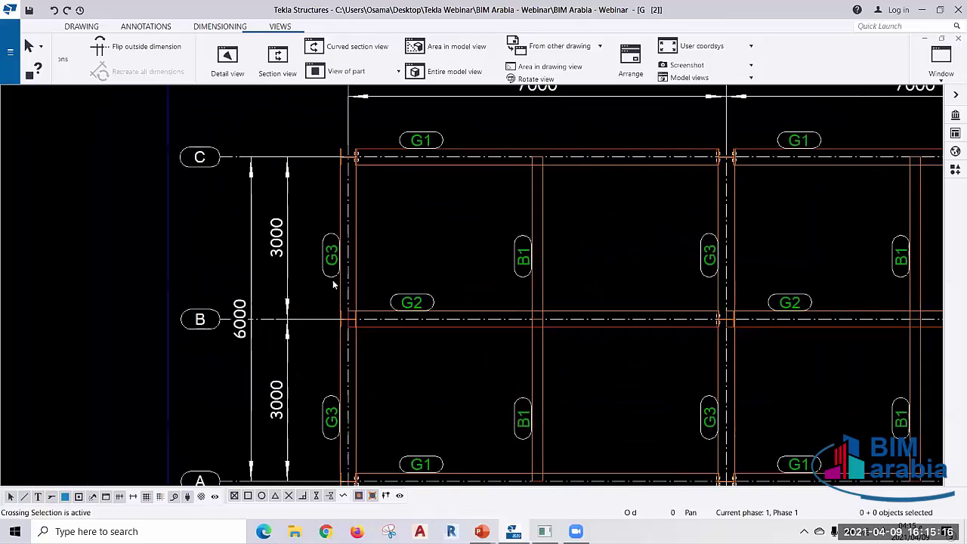
pyautogui.scroll(-1, 267, 297)
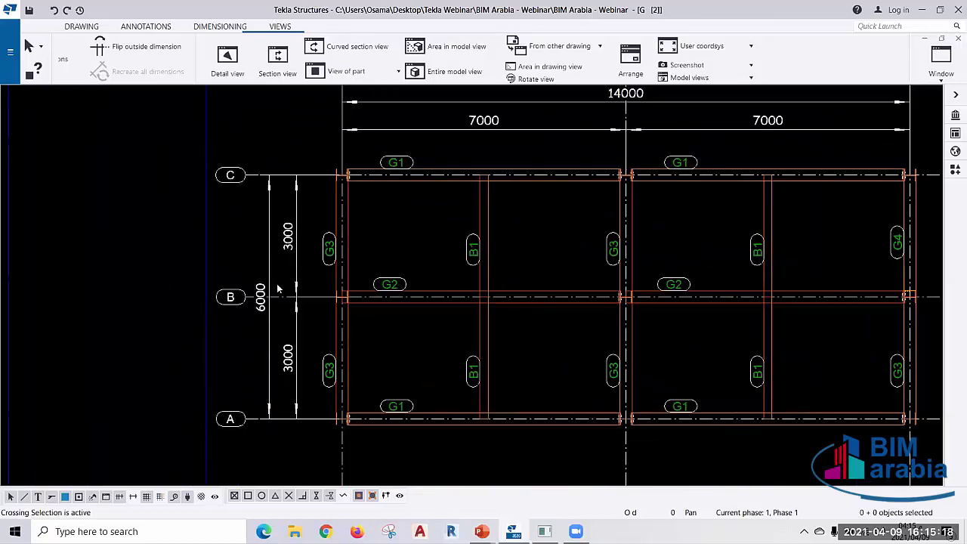
pyautogui.scroll(-1, 278, 289)
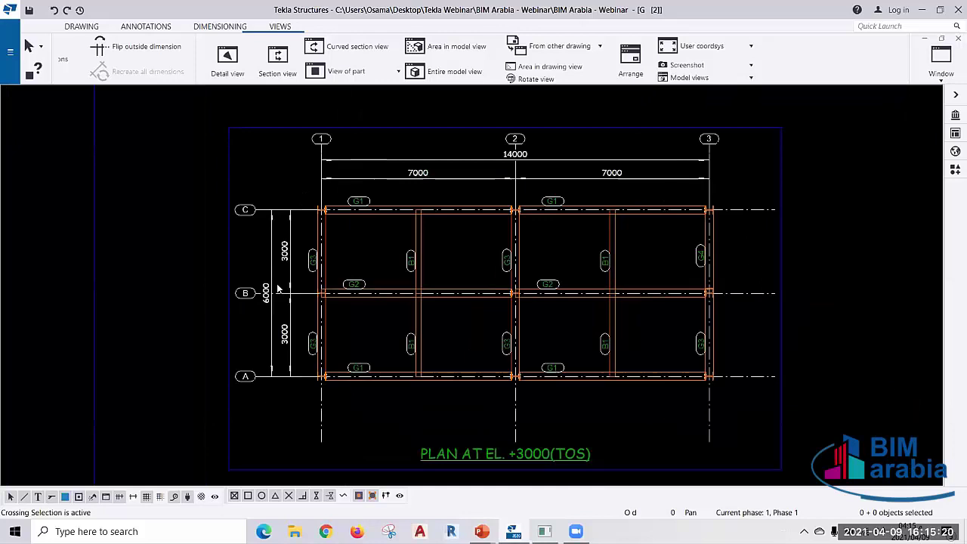
pyautogui.scroll(-1, 459, 301)
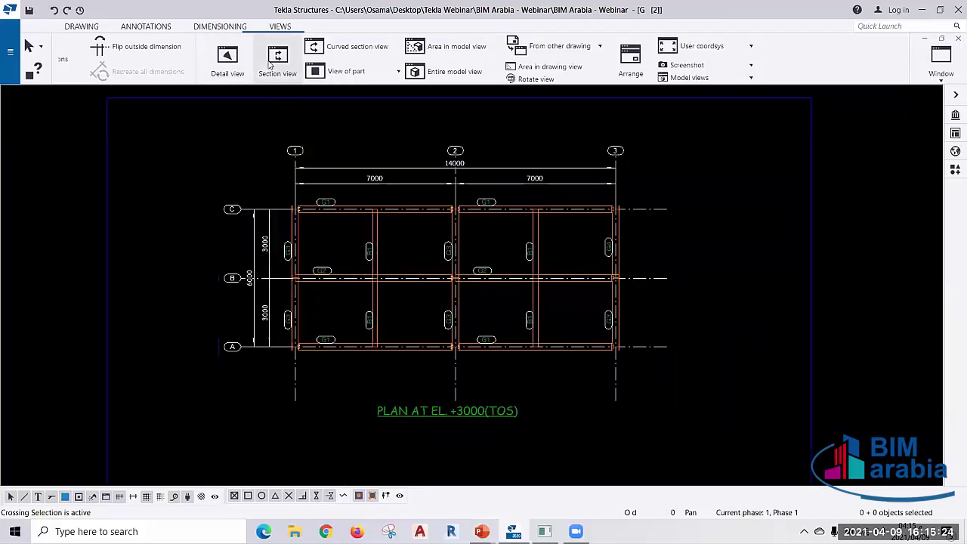
pyautogui.click(224, 66)
pyautogui.scroll(5, 287, 216)
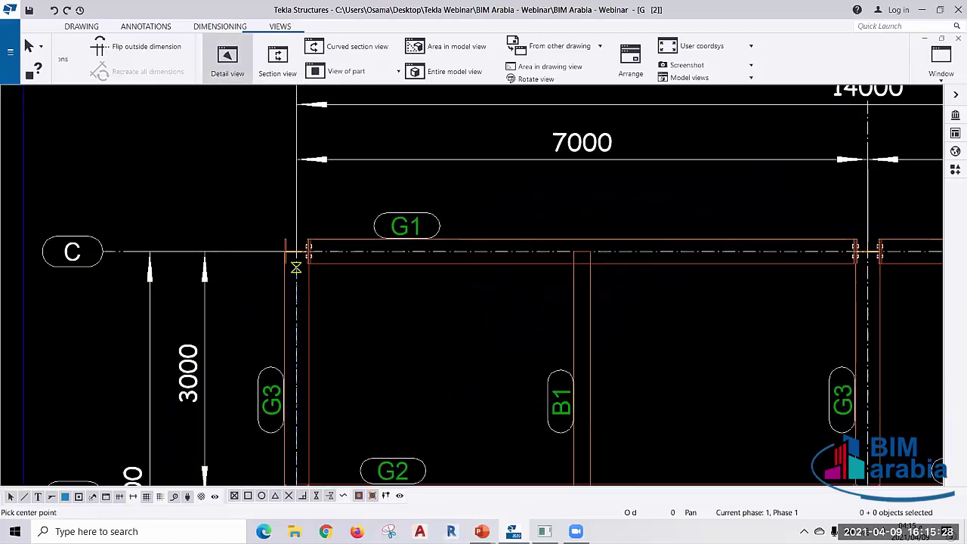
pyautogui.scroll(3, 297, 268)
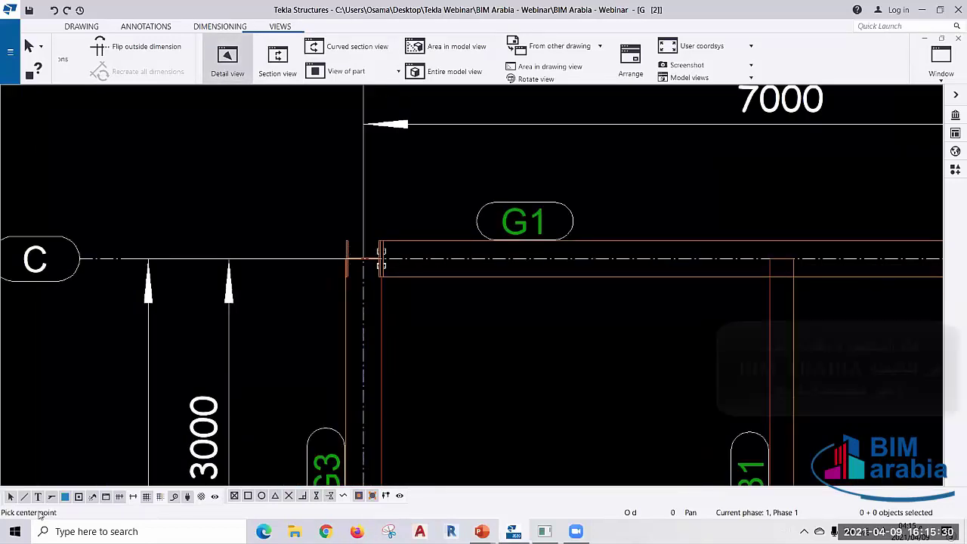
pyautogui.click(363, 259)
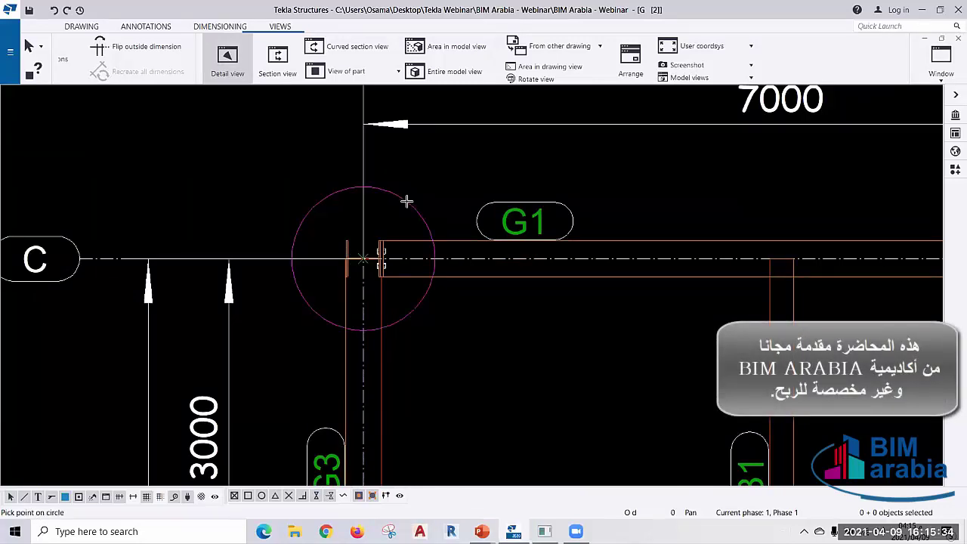
pyautogui.click(407, 201)
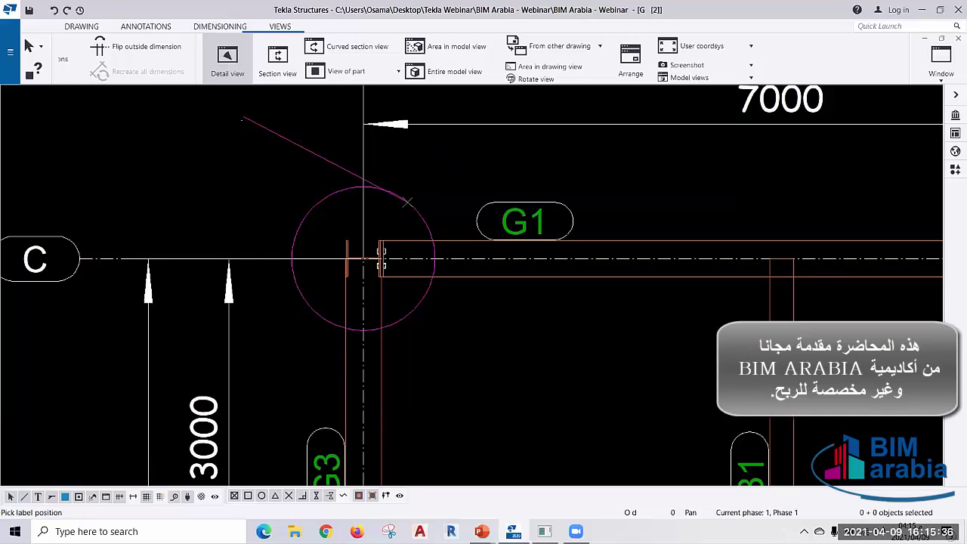
pyautogui.scroll(-2, 713, 217)
pyautogui.scroll(-3, 713, 217)
pyautogui.scroll(-2, 650, 319)
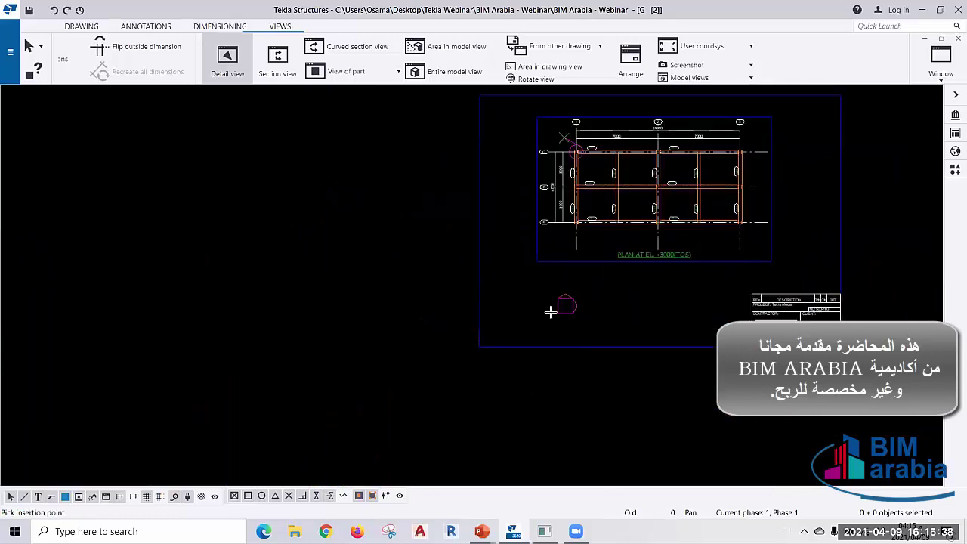
pyautogui.click(551, 309)
pyautogui.scroll(4, 515, 332)
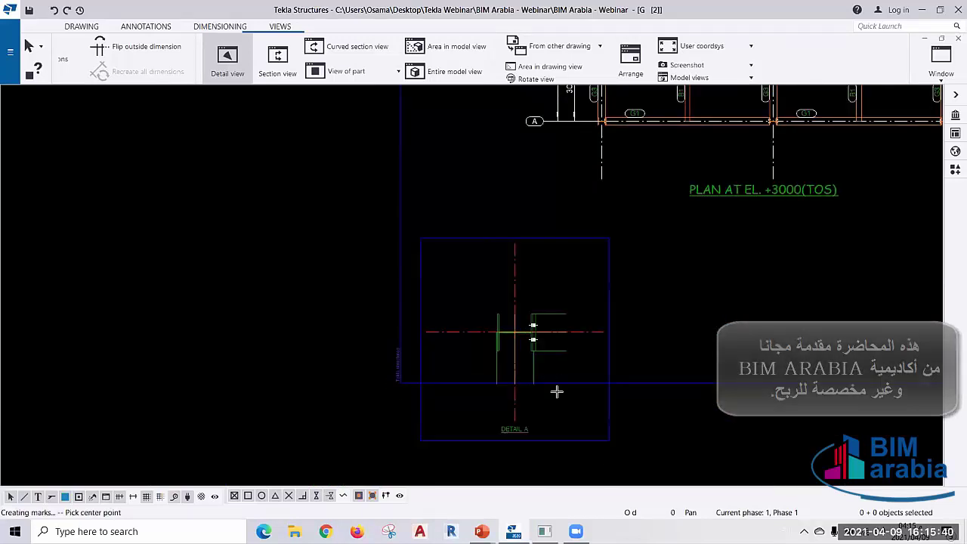
pyautogui.moveTo(483, 287); pyautogui.dragTo(438, 472, button='middle')
pyautogui.scroll(1, 556, 174)
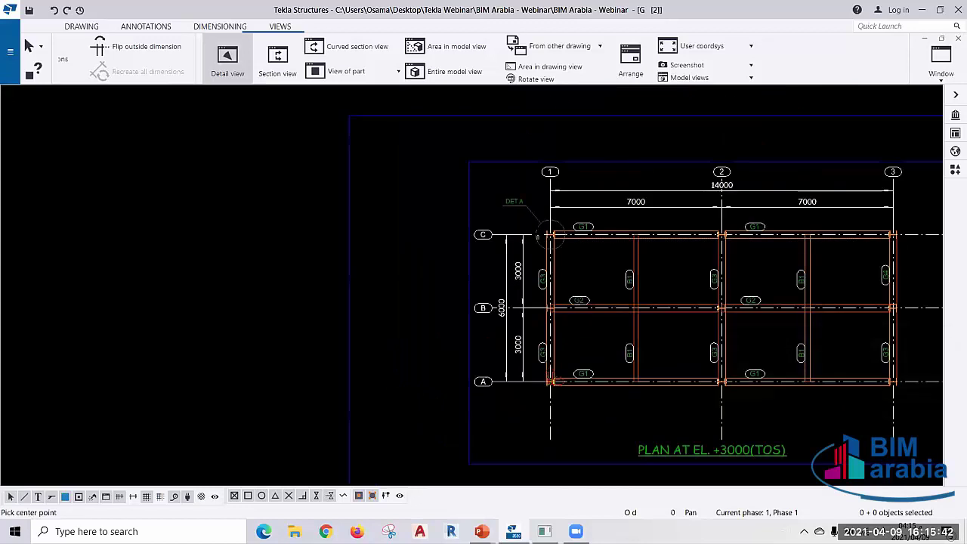
pyautogui.scroll(4, 556, 173)
pyautogui.scroll(1, 513, 309)
pyautogui.scroll(-1, 489, 307)
pyautogui.scroll(-5, 547, 201)
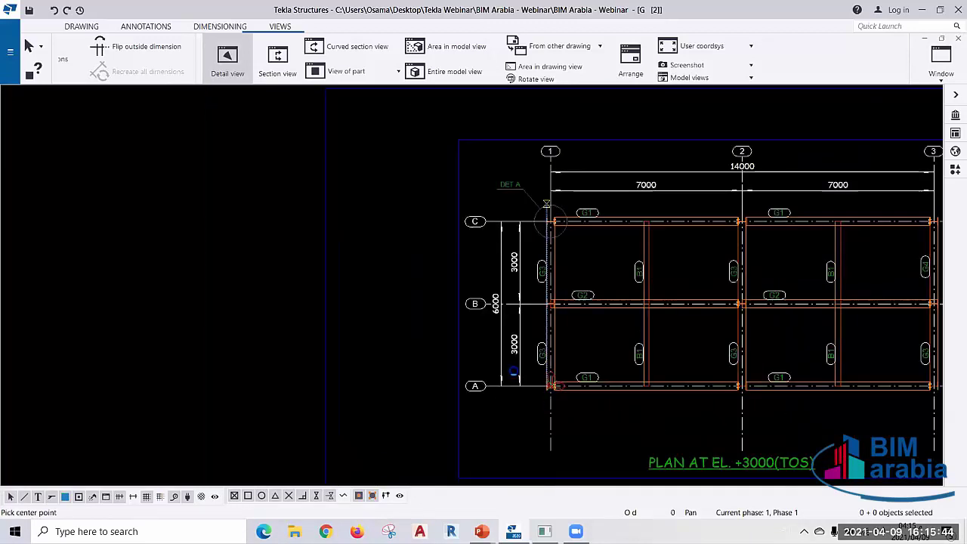
pyautogui.moveTo(529, 476); pyautogui.dragTo(488, 355, button='middle')
pyautogui.scroll(2, 488, 356)
pyautogui.scroll(-1, 534, 292)
pyautogui.scroll(-1, 550, 323)
pyautogui.press('Escape')
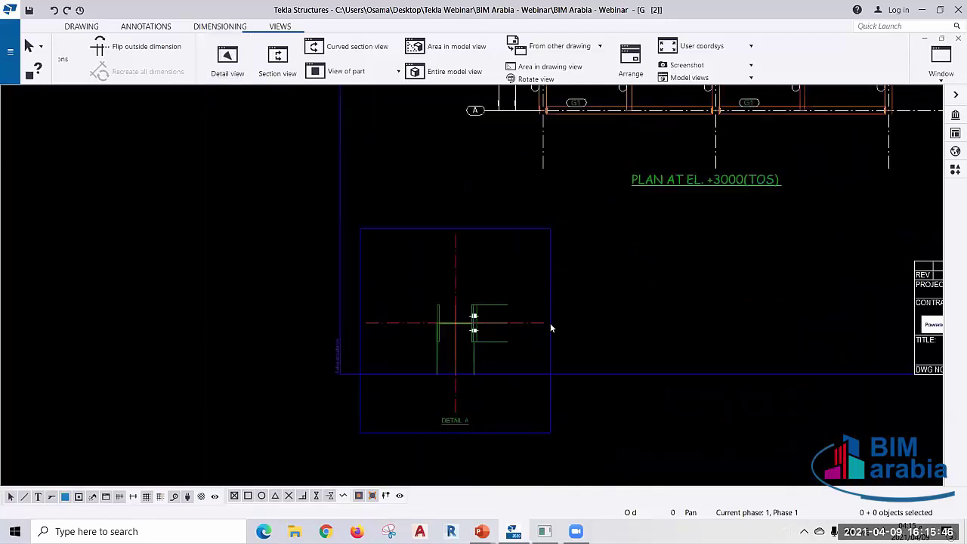
# - Move the DETAIL A view to sit beside the plan
pyautogui.click(550, 359)
pyautogui.moveTo(550, 358); pyautogui.dragTo(335, 264)
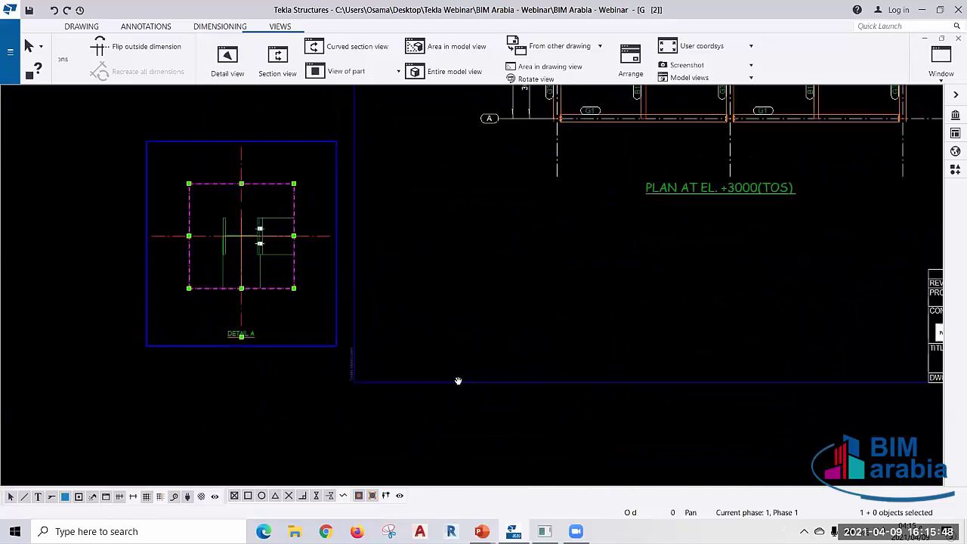
pyautogui.moveTo(335, 264); pyautogui.dragTo(206, 364, button='middle')
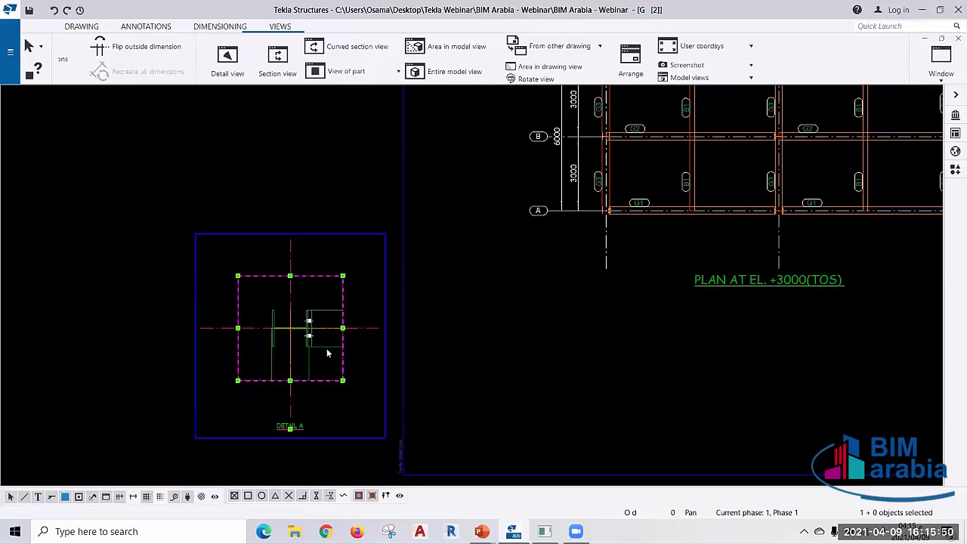
pyautogui.scroll(5, 328, 352)
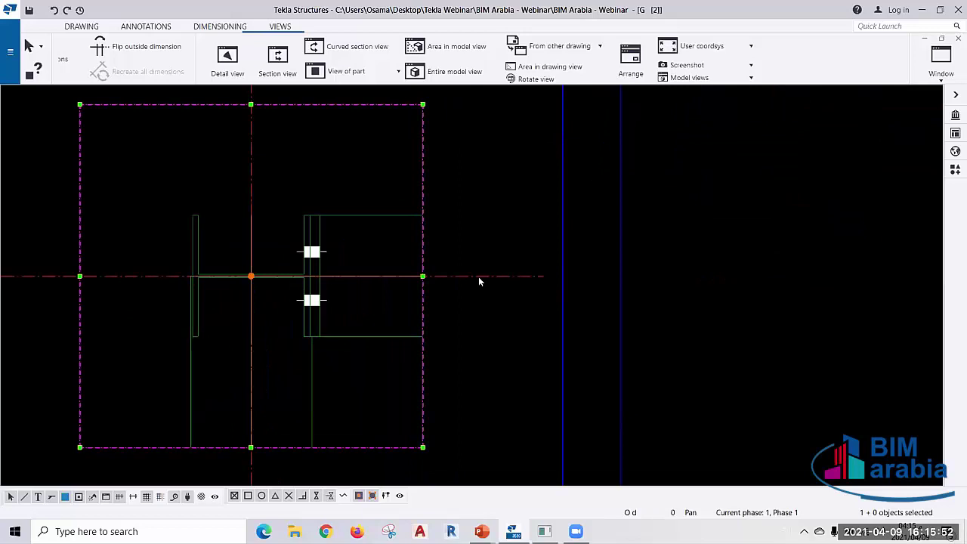
pyautogui.scroll(-2, 478, 277)
pyautogui.scroll(-2, 478, 276)
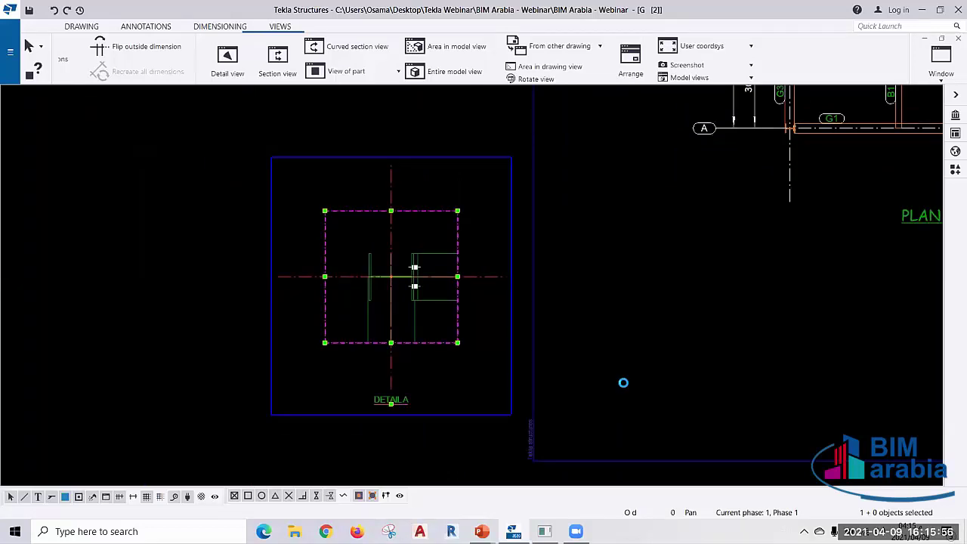
# - Browse DETAIL A's Attributes, Filter, part/bolt/weld Marks and Objects settings, then close them
pyautogui.doubleClick(623, 387)
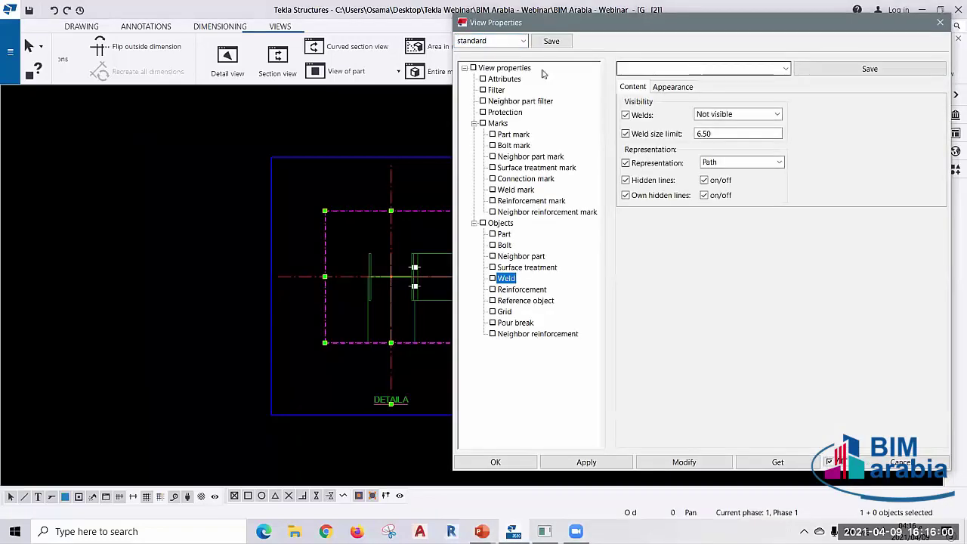
pyautogui.click(505, 79)
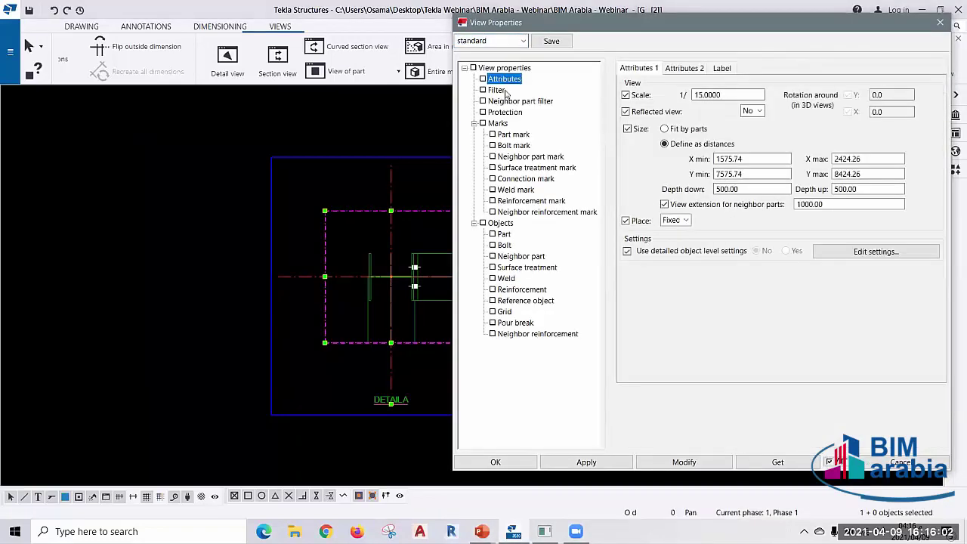
pyautogui.click(504, 91)
pyautogui.click(505, 124)
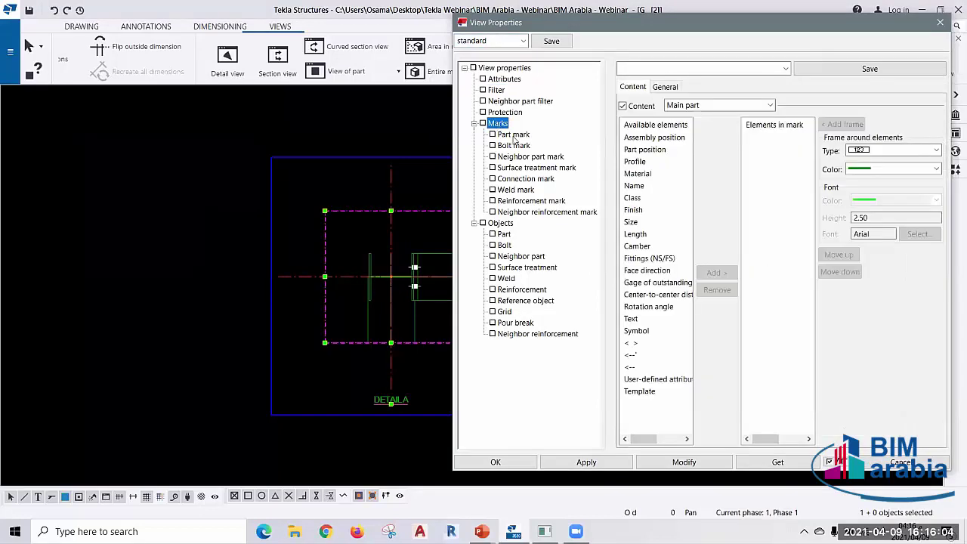
pyautogui.click(514, 137)
pyautogui.click(515, 146)
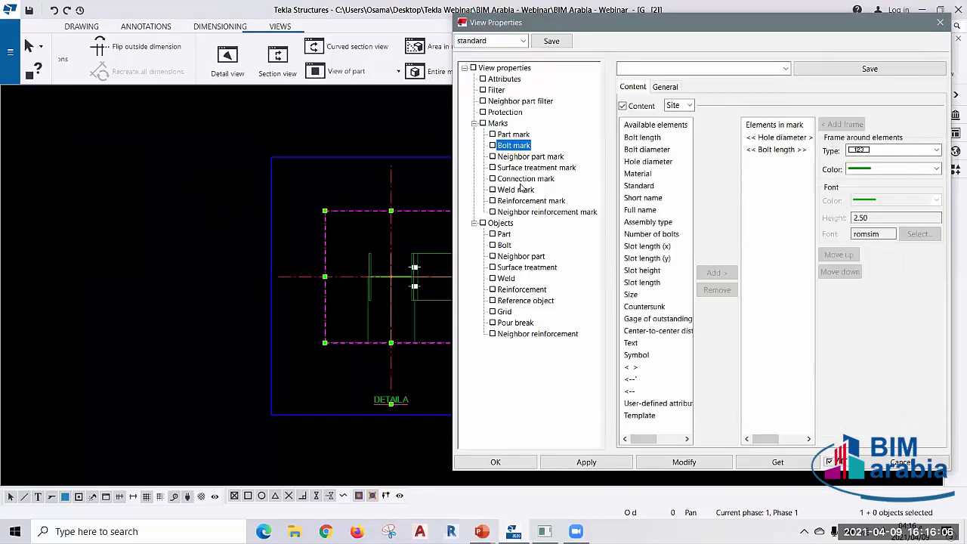
pyautogui.click(520, 189)
pyautogui.click(500, 224)
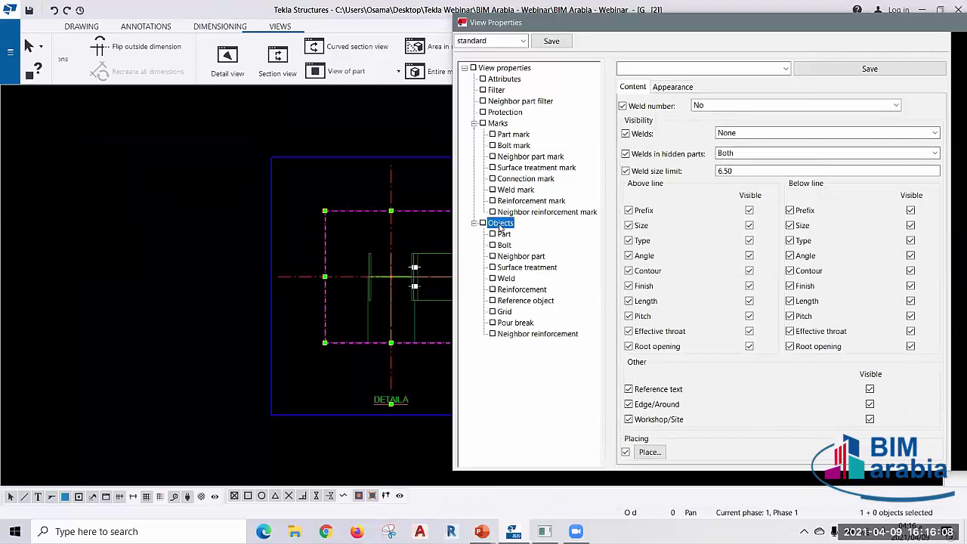
pyautogui.click(504, 235)
pyautogui.click(504, 245)
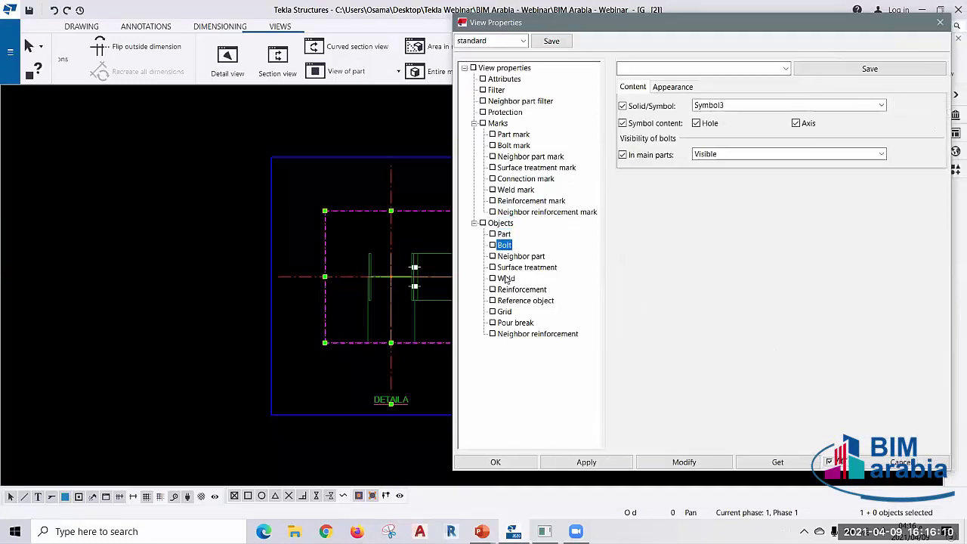
pyautogui.click(506, 279)
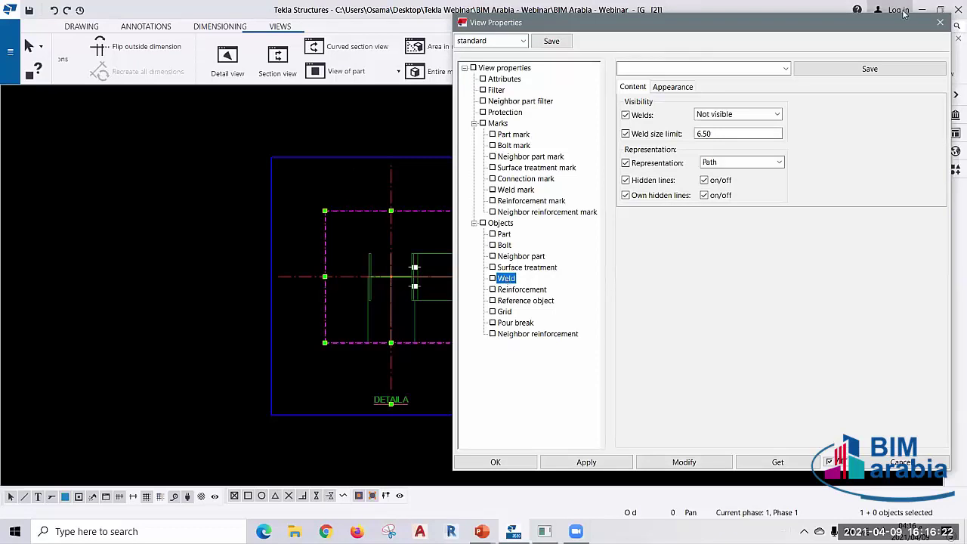
pyautogui.press('Escape')
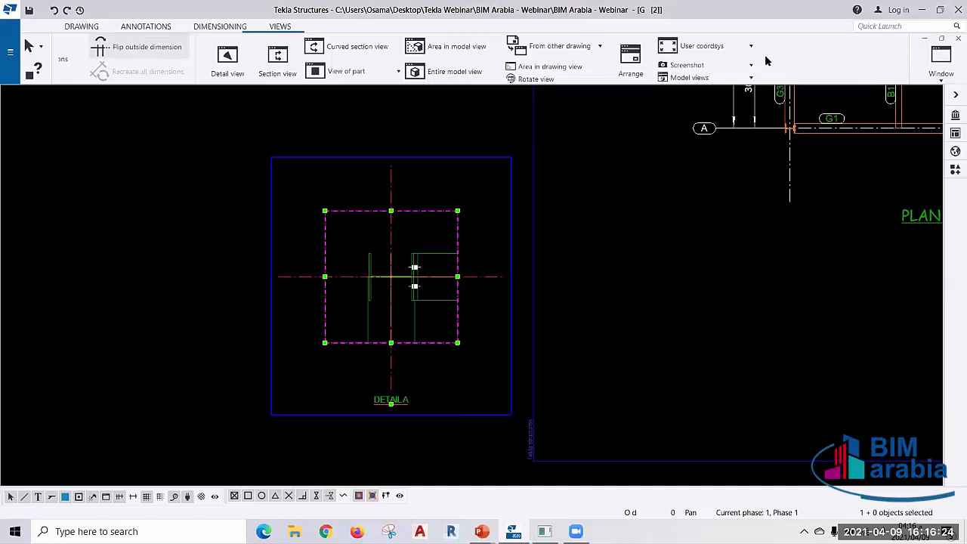
# - Draw a DET B detail mark circling the grid C/2 intersection, with its label beside it
pyautogui.scroll(1, 440, 68)
pyautogui.scroll(1, 430, 76)
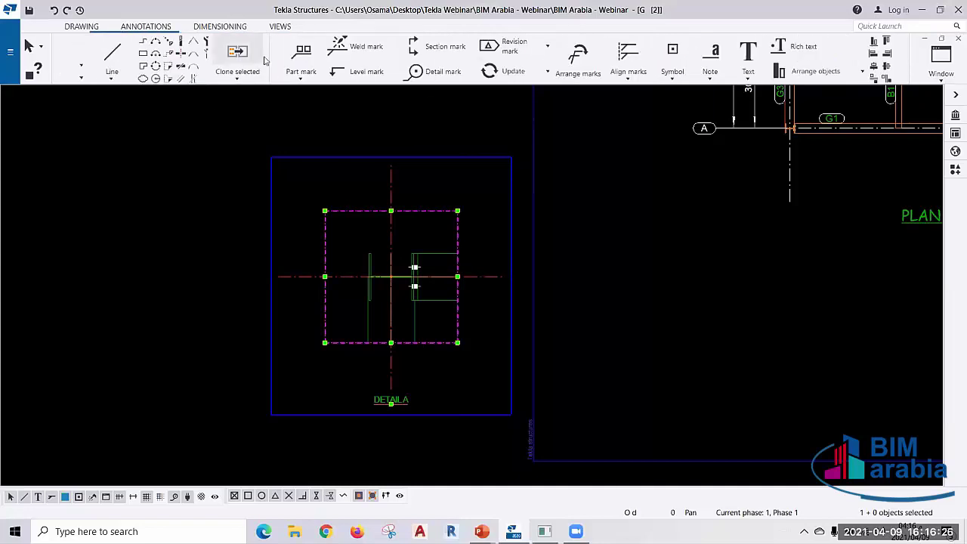
pyautogui.scroll(1, 421, 81)
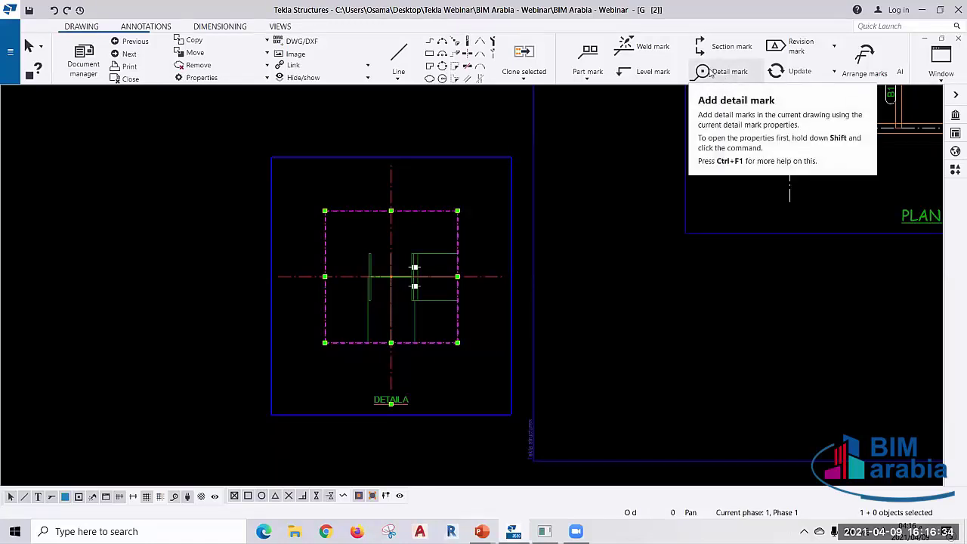
pyautogui.click(711, 71)
pyautogui.scroll(3, 181, 323)
pyautogui.scroll(2, 181, 322)
pyautogui.scroll(2, 182, 322)
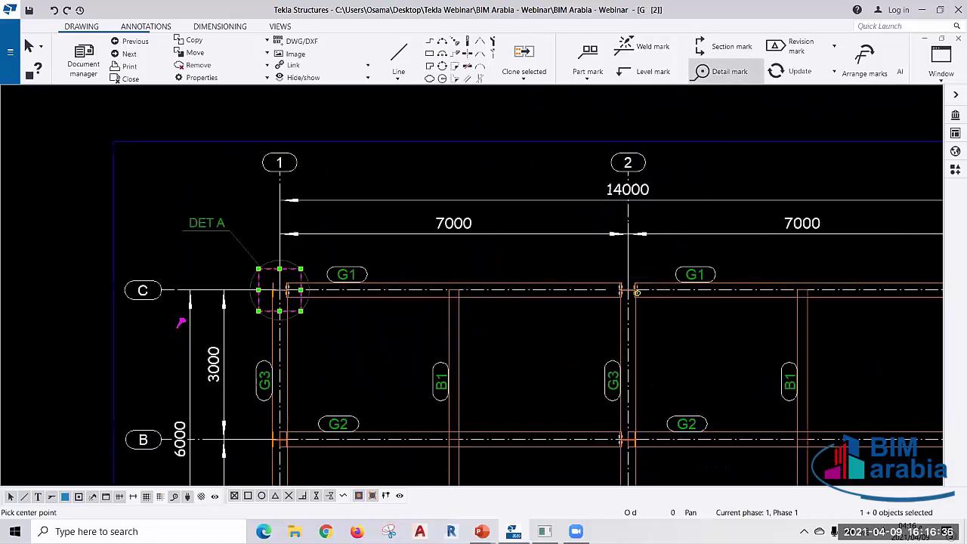
pyautogui.scroll(2, 637, 293)
pyautogui.click(621, 289)
pyautogui.click(657, 258)
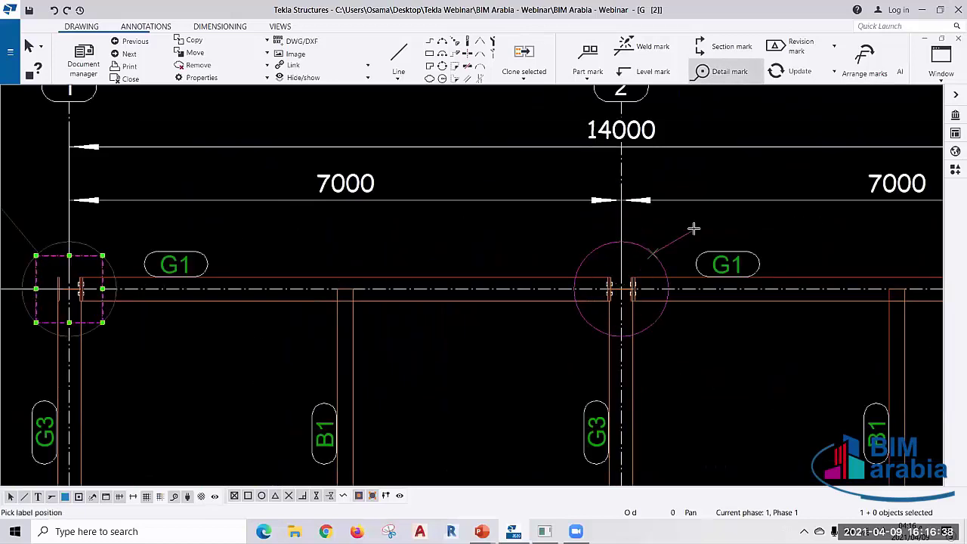
pyautogui.click(694, 228)
# - Open the properties of the DET B detail mark
pyautogui.scroll(-1, 680, 276)
pyautogui.scroll(-2, 680, 276)
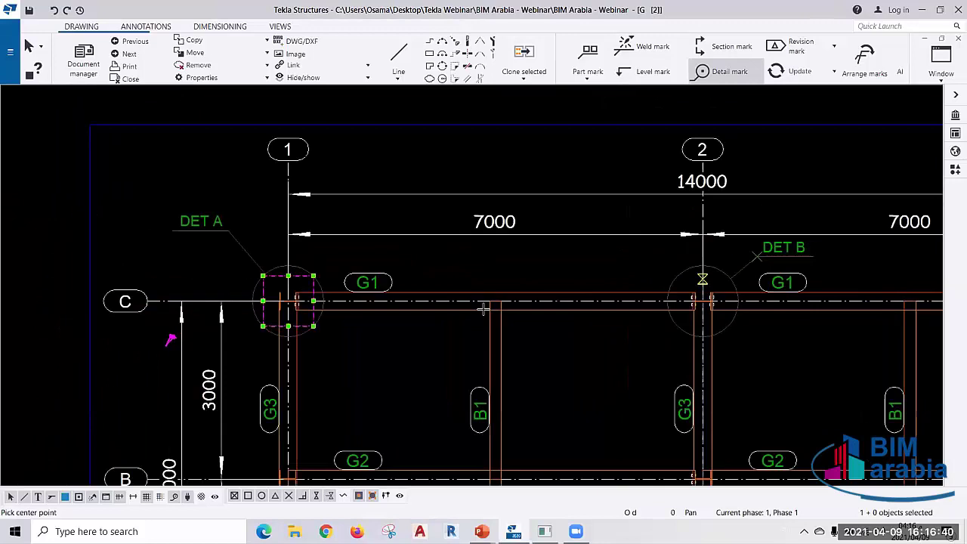
pyautogui.scroll(1, 842, 287)
pyautogui.scroll(2, 779, 260)
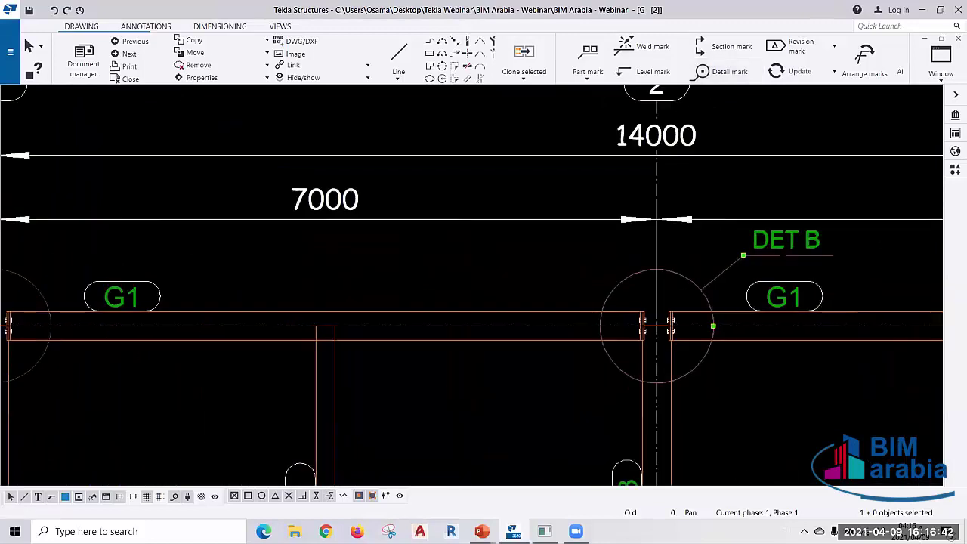
pyautogui.doubleClick(786, 241)
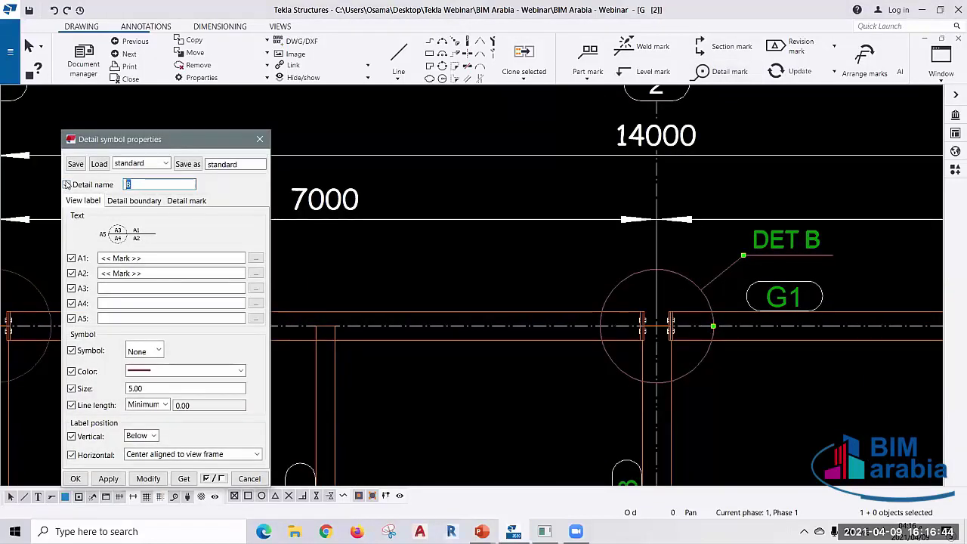
# - Change the C/2 detail mark's name to A and apply it with Modify
pyautogui.write('A')
pyautogui.click(148, 479)
pyautogui.scroll(-3, 626, 169)
pyautogui.moveTo(578, 225)
pyautogui.mouseDown(button='middle')
pyautogui.moveTo(703, 236)
pyautogui.moveTo(663, 228)
pyautogui.mouseUp(button='middle')
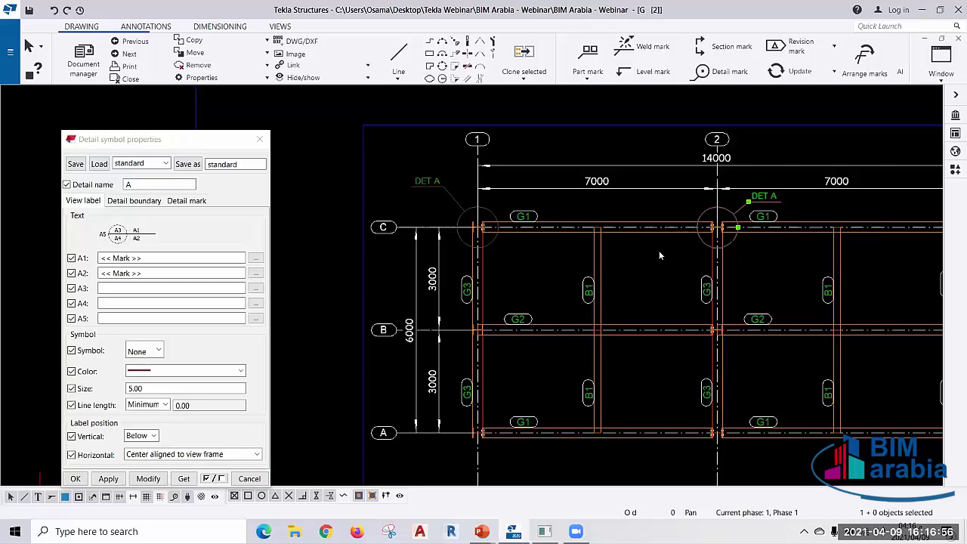
pyautogui.moveTo(714, 365); pyautogui.dragTo(660, 347, button='middle')
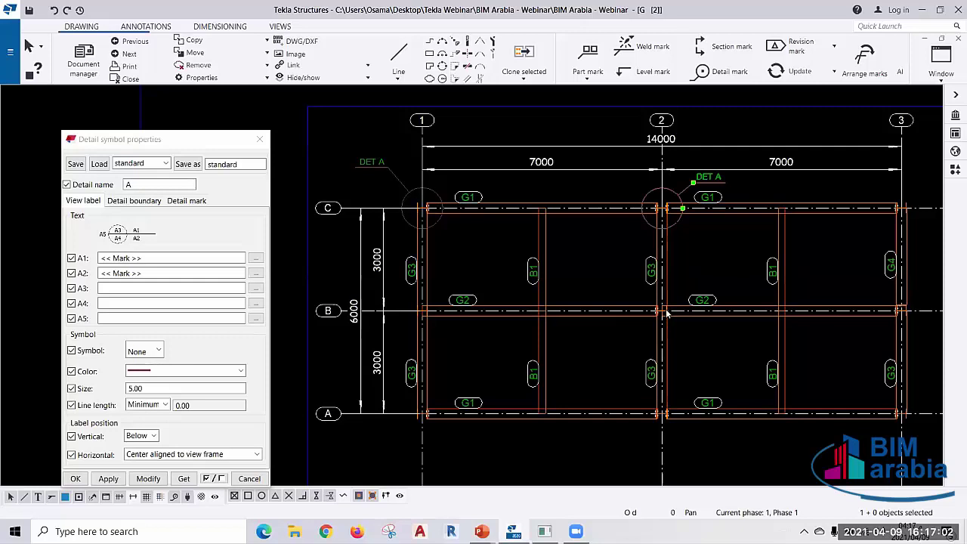
pyautogui.scroll(-3, 667, 313)
pyautogui.moveTo(667, 313); pyautogui.dragTo(662, 241, button='middle')
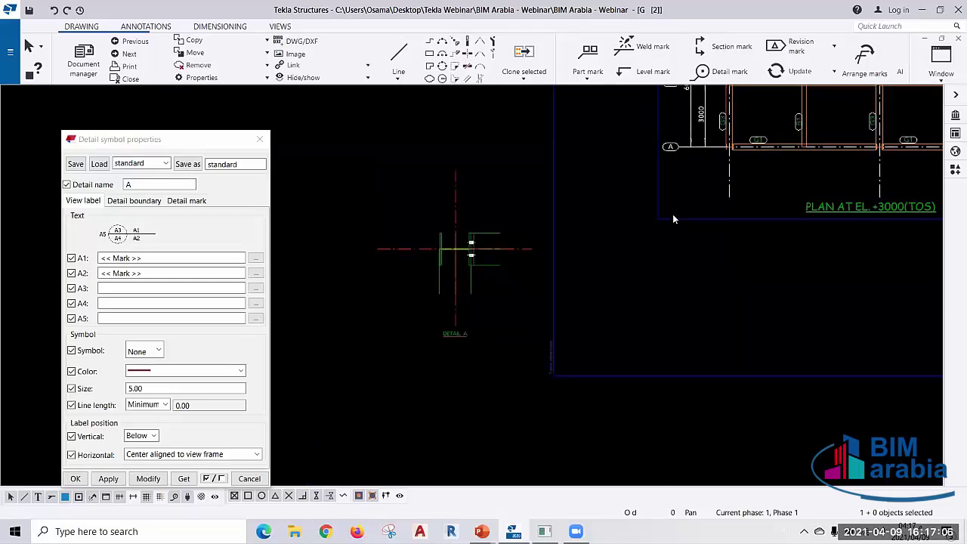
pyautogui.scroll(-3, 681, 227)
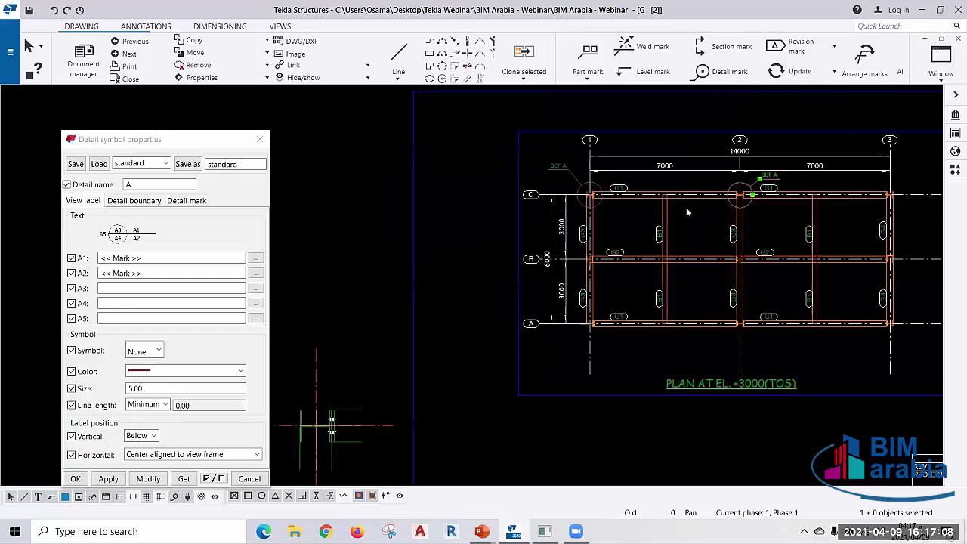
pyautogui.scroll(3, 686, 207)
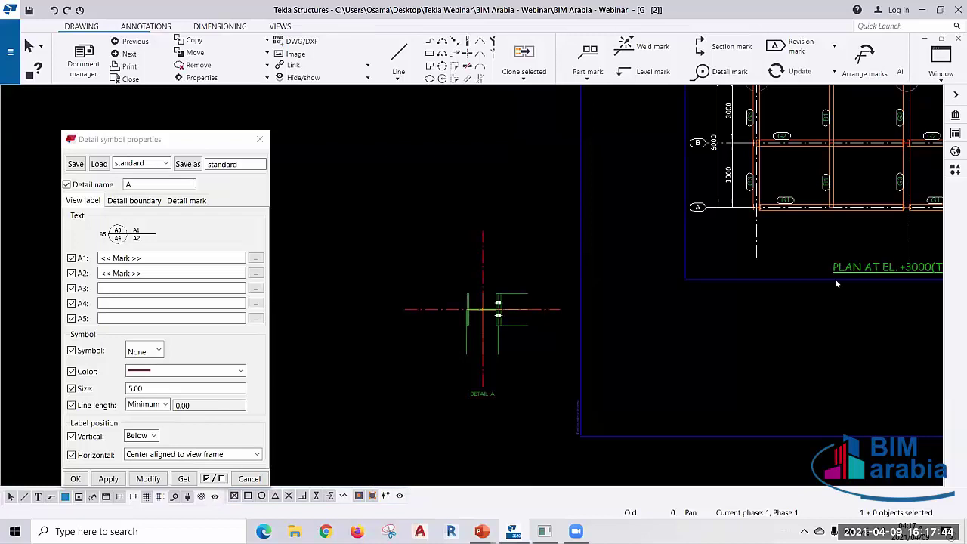
# - Select the plan's view frame and close the plan view properties
pyautogui.moveTo(711, 360)
pyautogui.mouseDown(button='middle')
pyautogui.moveTo(700, 401)
pyautogui.moveTo(730, 234)
pyautogui.mouseUp(button='middle')
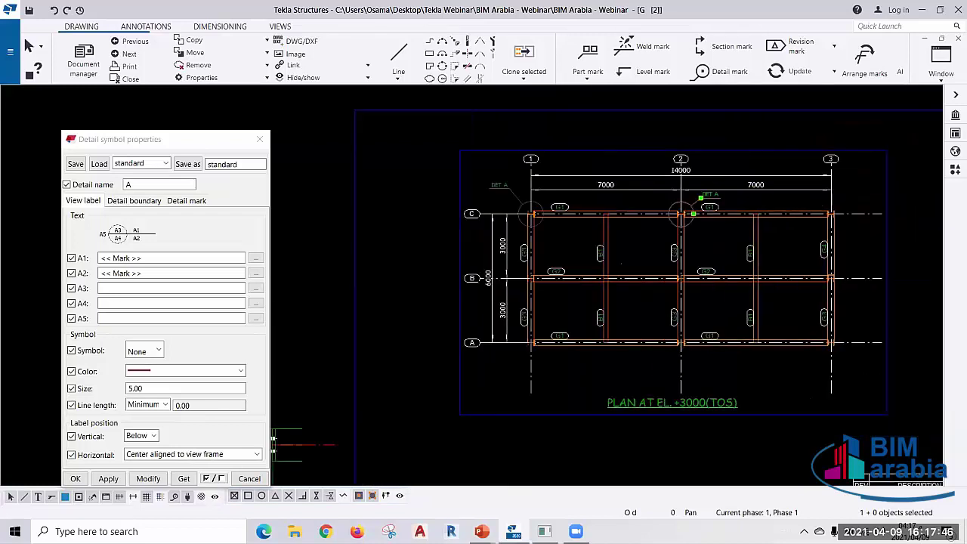
pyautogui.scroll(2, 727, 275)
pyautogui.scroll(-4, 581, 328)
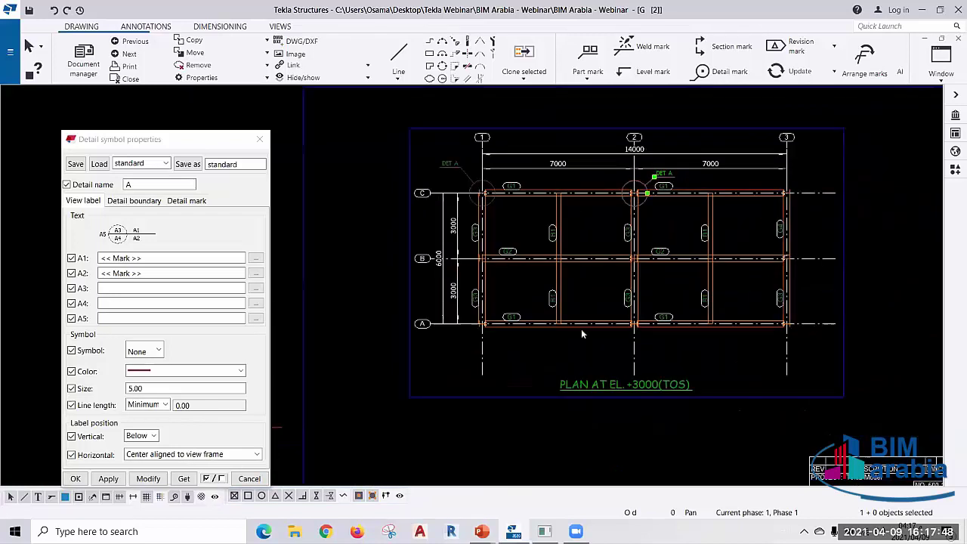
pyautogui.scroll(2, 591, 295)
pyautogui.moveTo(591, 294); pyautogui.dragTo(536, 219, button='middle')
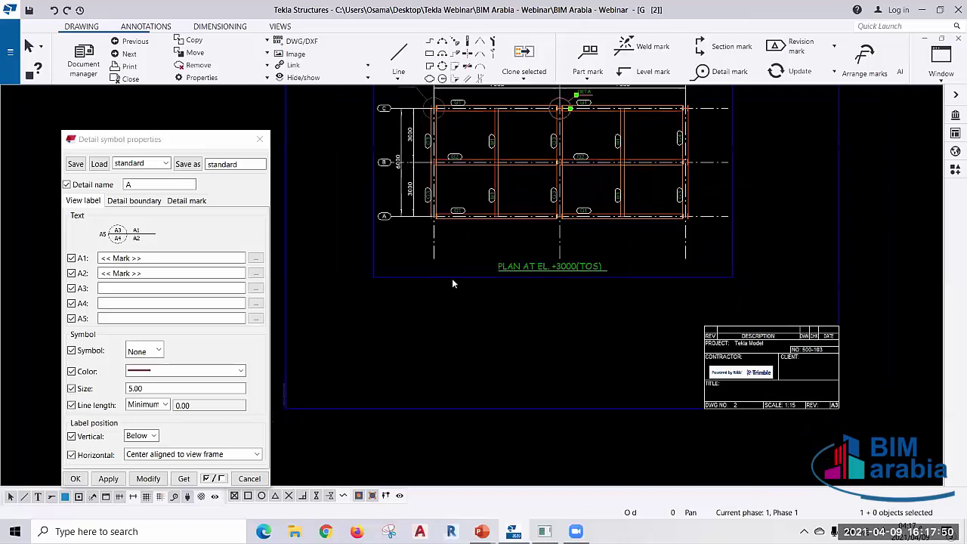
pyautogui.click(453, 282)
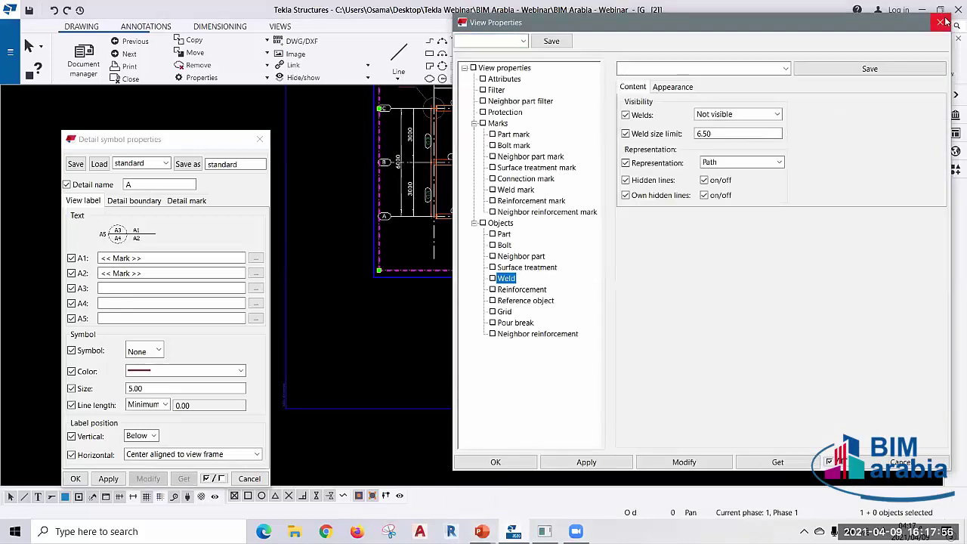
pyautogui.click(899, 462)
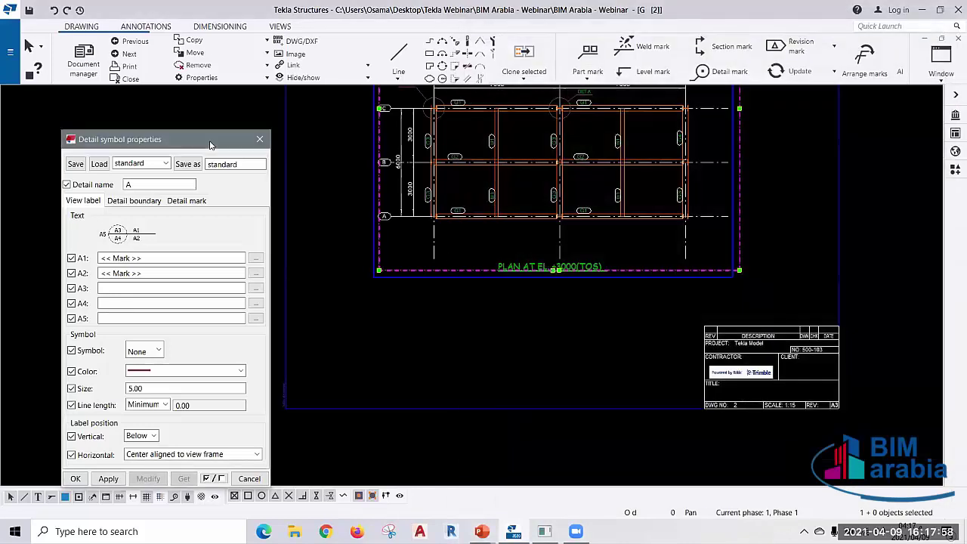
# - Review the Detail mark symbol settings, then cancel the detail properties
pyautogui.moveTo(119, 139); pyautogui.dragTo(679, 73)
pyautogui.moveTo(216, 313); pyautogui.dragTo(378, 339, button='middle')
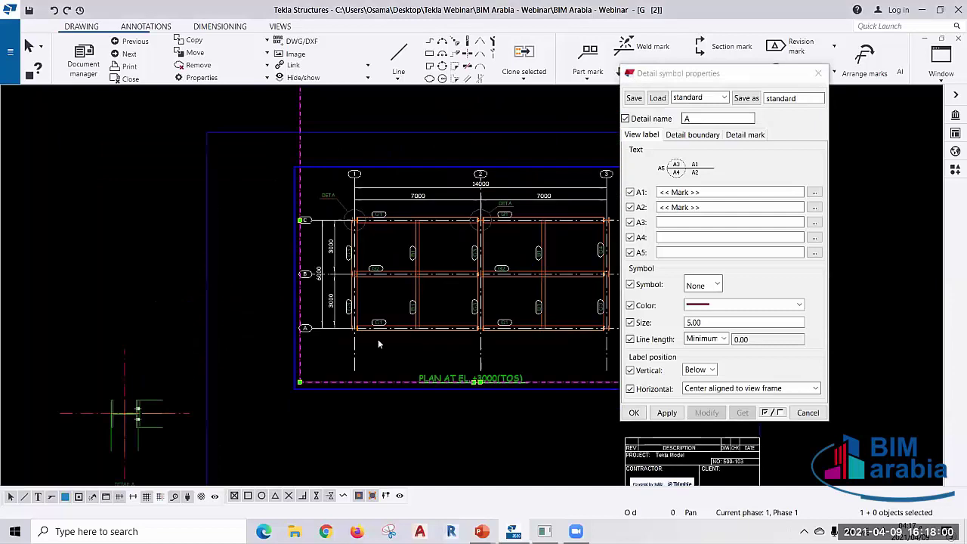
pyautogui.moveTo(692, 76); pyautogui.dragTo(669, 119)
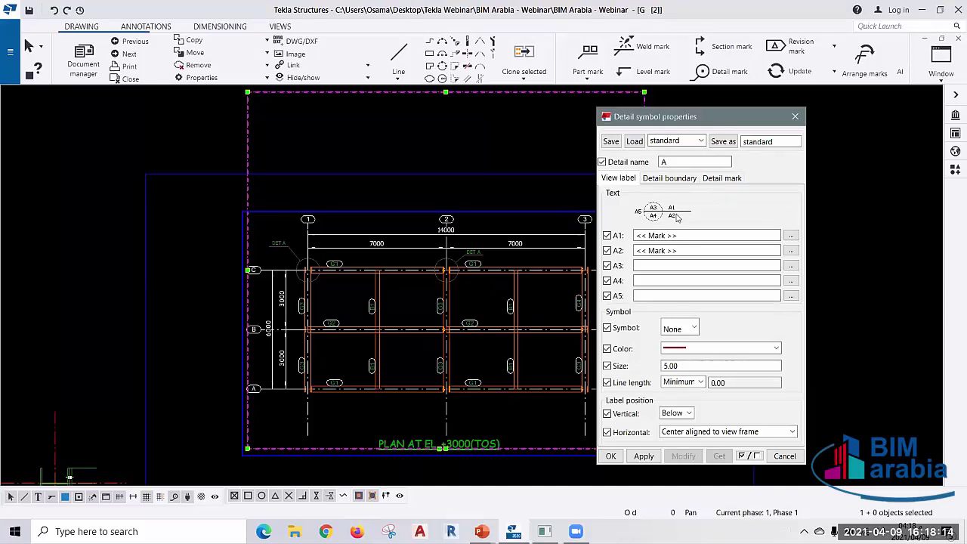
pyautogui.click(723, 179)
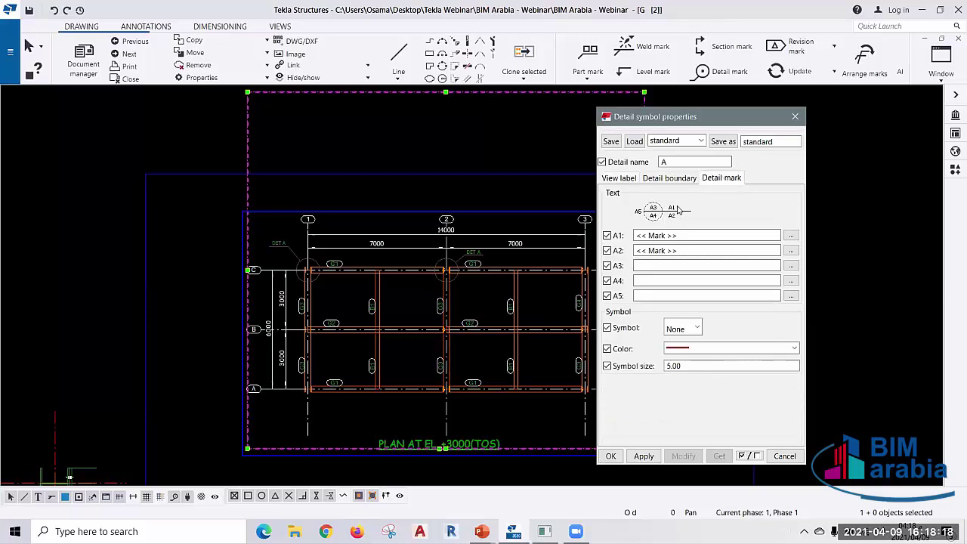
pyautogui.click(795, 117)
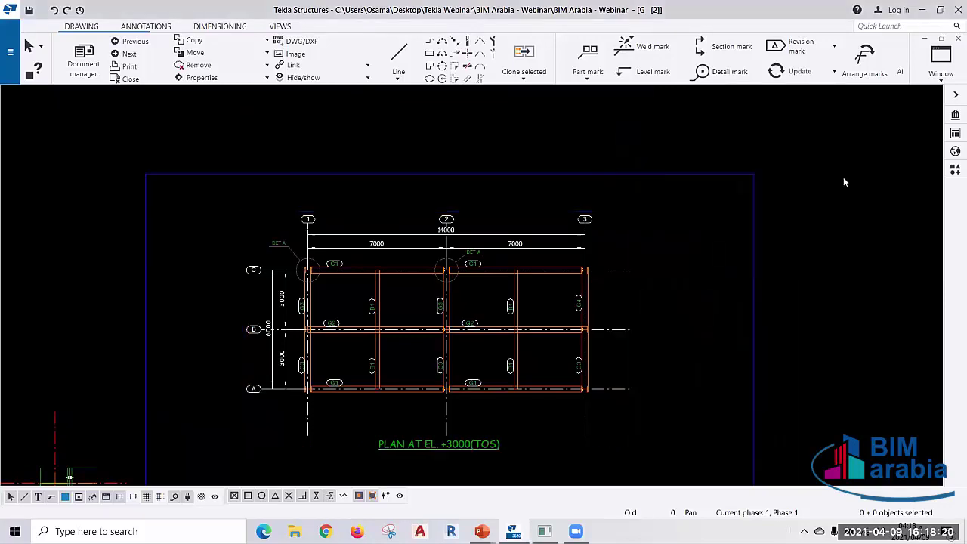
pyautogui.moveTo(381, 300); pyautogui.dragTo(488, 265, button='middle')
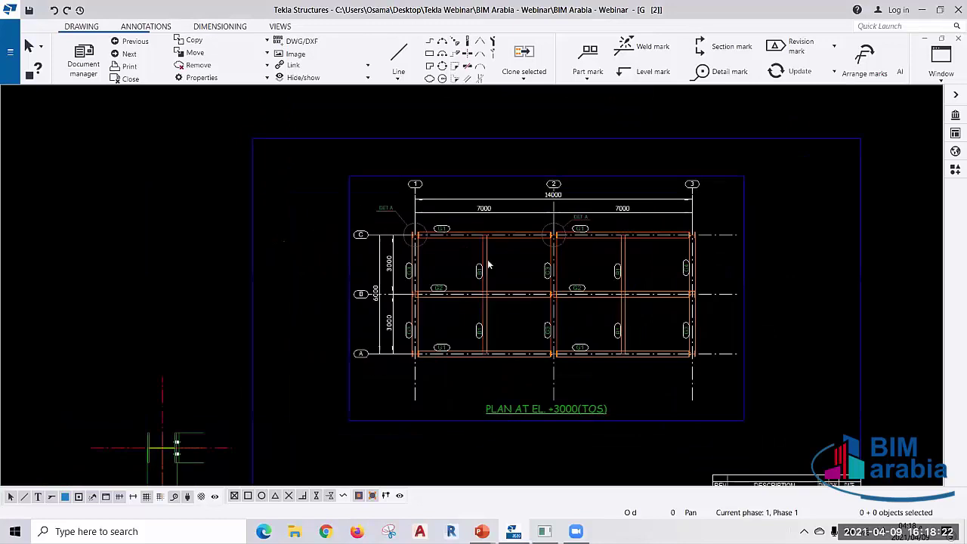
# - Define a section cut and cut box across the beam connection at grid 2/B
pyautogui.scroll(-1, 143, 59)
pyautogui.scroll(-1, 143, 59)
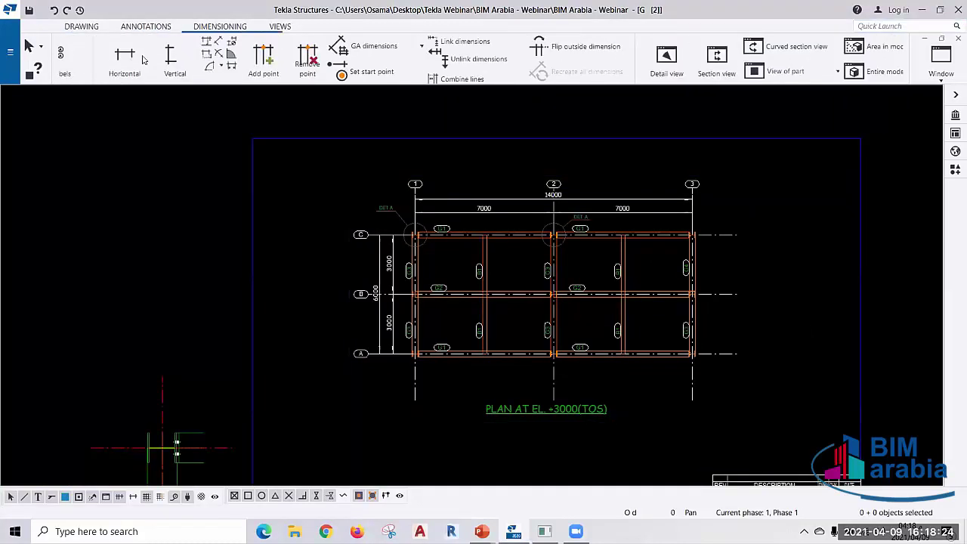
pyautogui.scroll(-1, 144, 59)
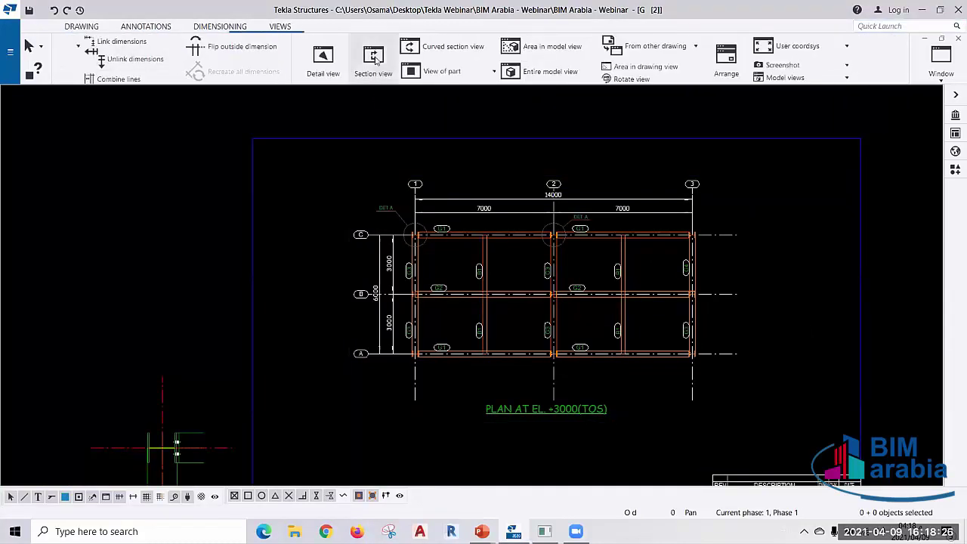
pyautogui.click(369, 62)
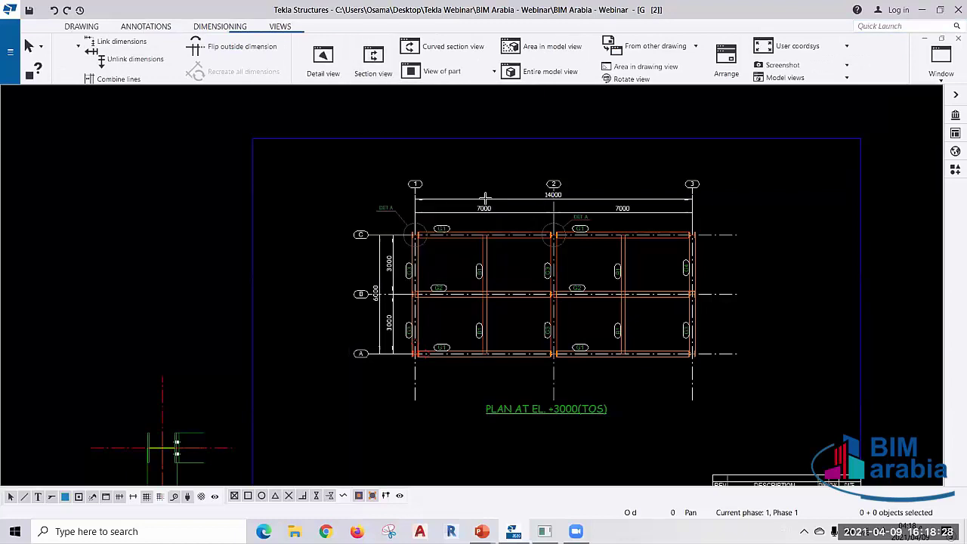
pyautogui.scroll(3, 459, 238)
pyautogui.scroll(2, 631, 275)
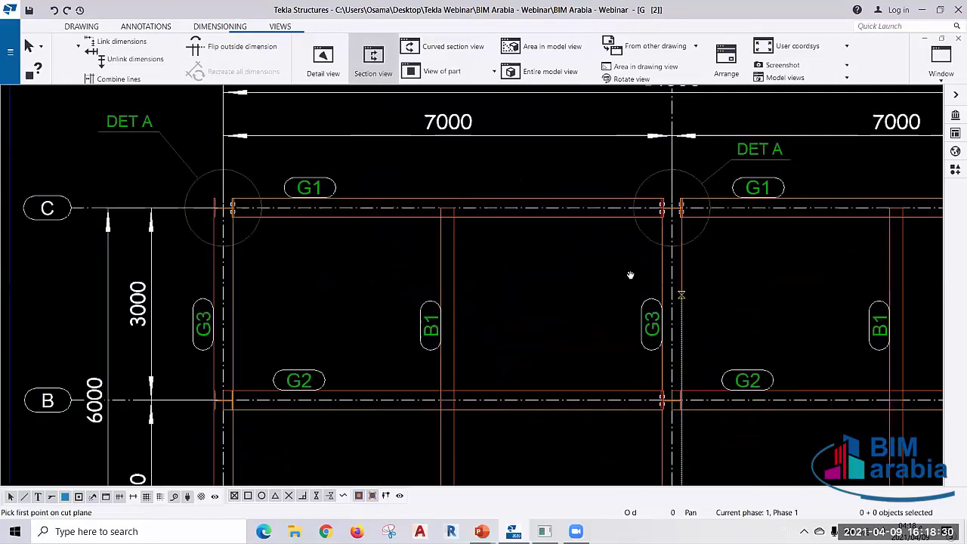
pyautogui.scroll(4, 587, 287)
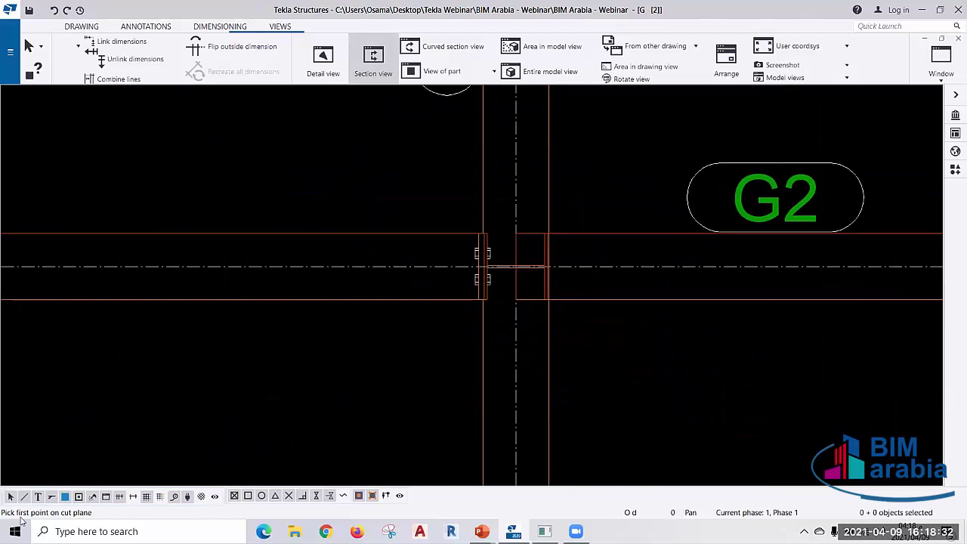
pyautogui.scroll(2, 421, 295)
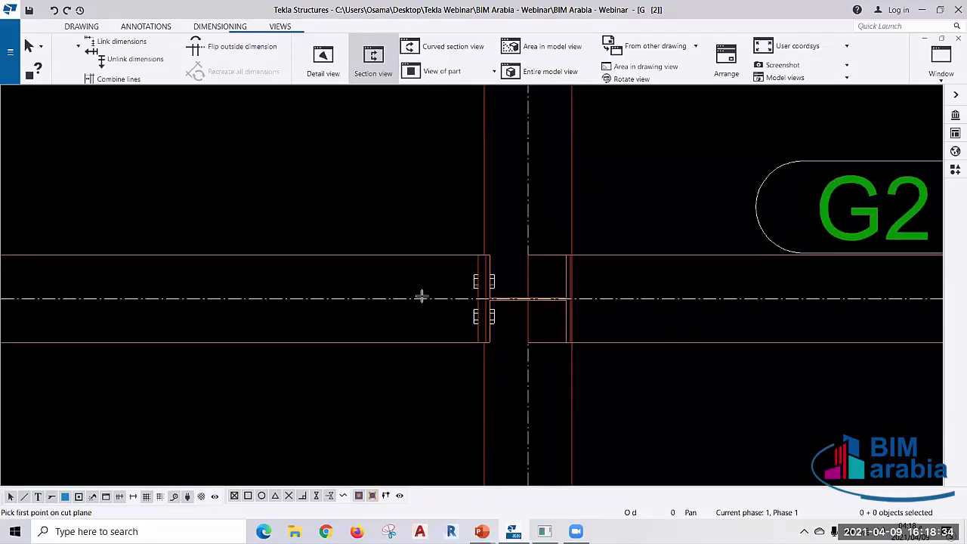
pyautogui.click(425, 257)
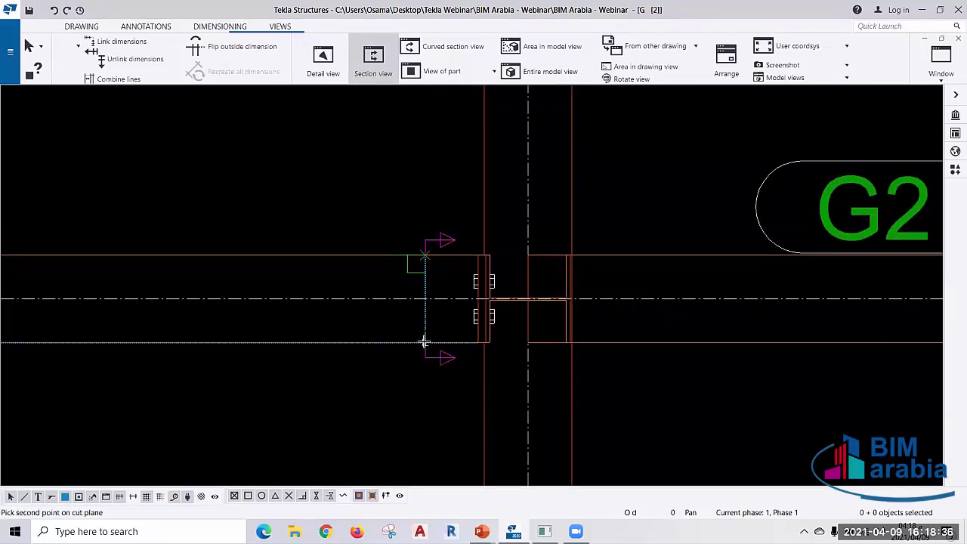
pyautogui.click(425, 342)
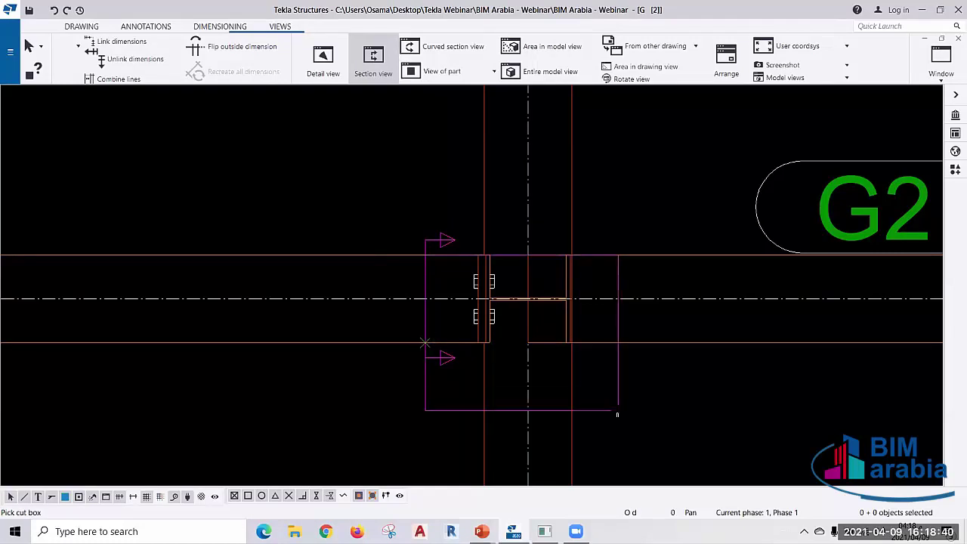
pyautogui.click(635, 400)
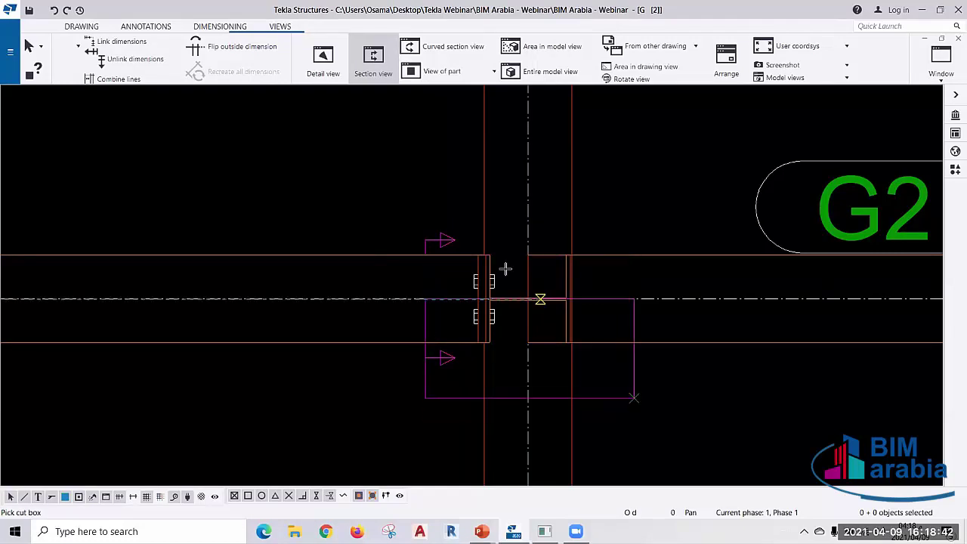
pyautogui.click(385, 186)
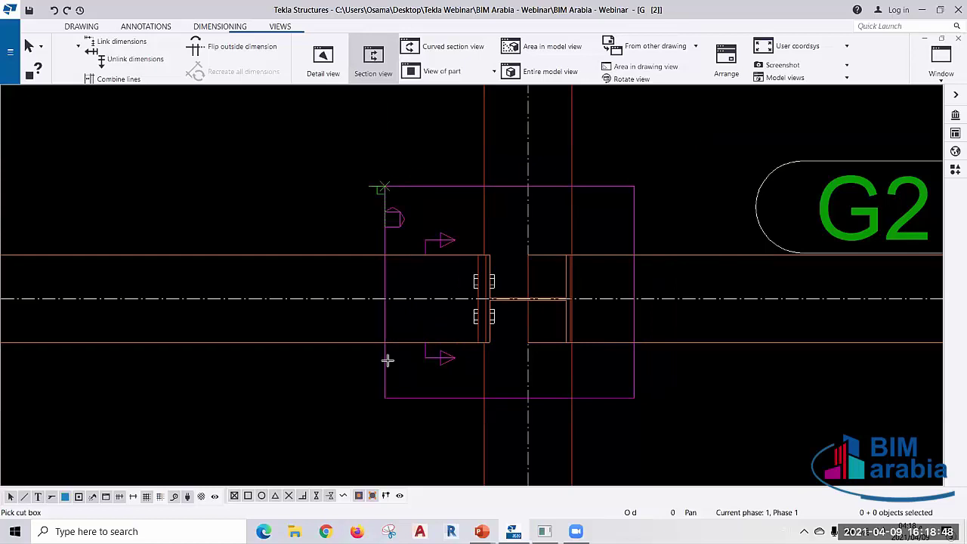
pyautogui.click(583, 415)
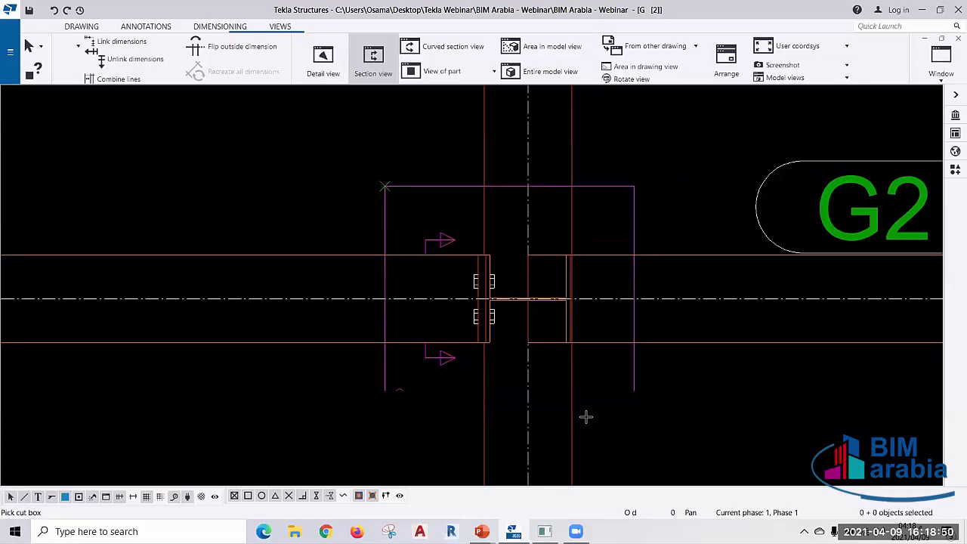
# - Place section view A-A on the sheet beside DETAIL A
pyautogui.scroll(-3, 622, 188)
pyautogui.scroll(-2, 622, 188)
pyautogui.scroll(-2, 621, 188)
pyautogui.scroll(-2, 623, 189)
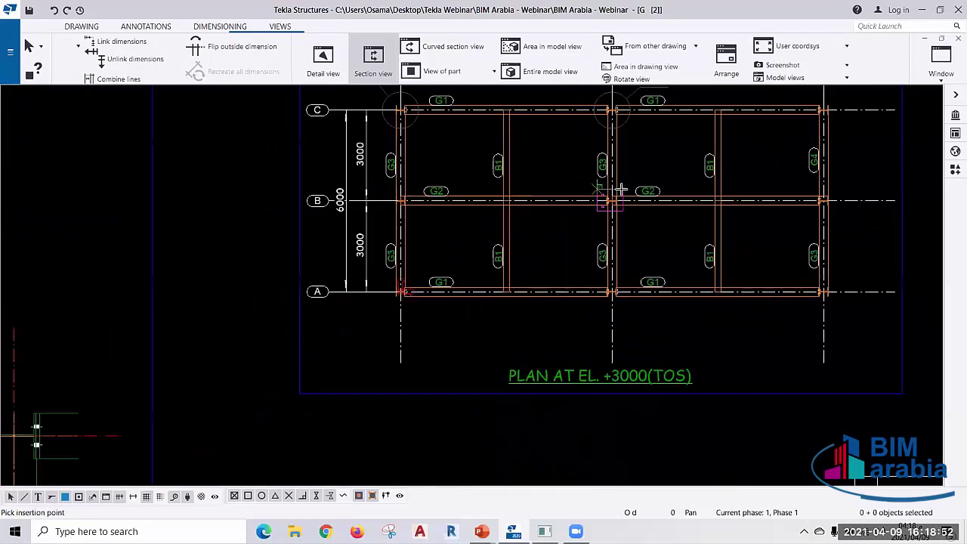
pyautogui.scroll(-1, 625, 189)
pyautogui.scroll(-1, 612, 198)
pyautogui.scroll(2, 75, 470)
pyautogui.scroll(1, 75, 471)
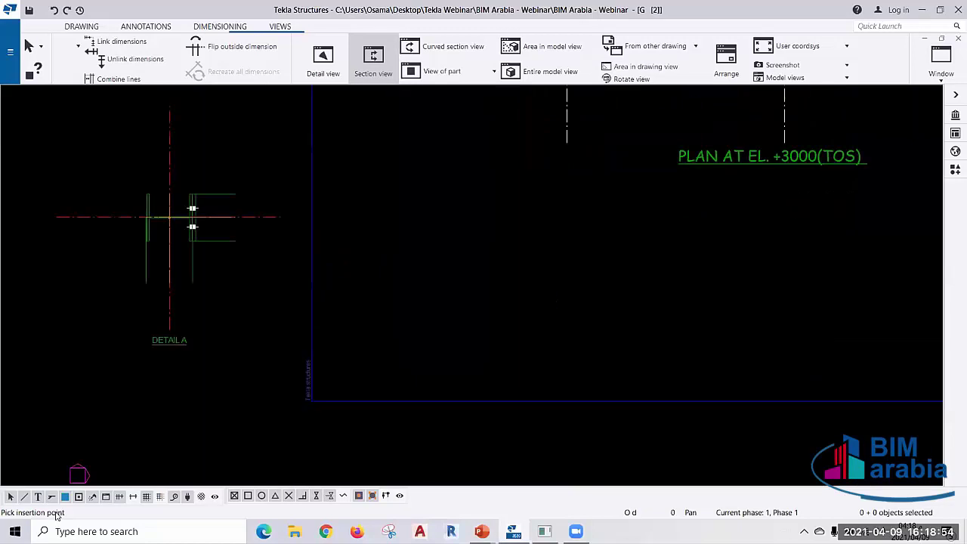
pyautogui.click(554, 401)
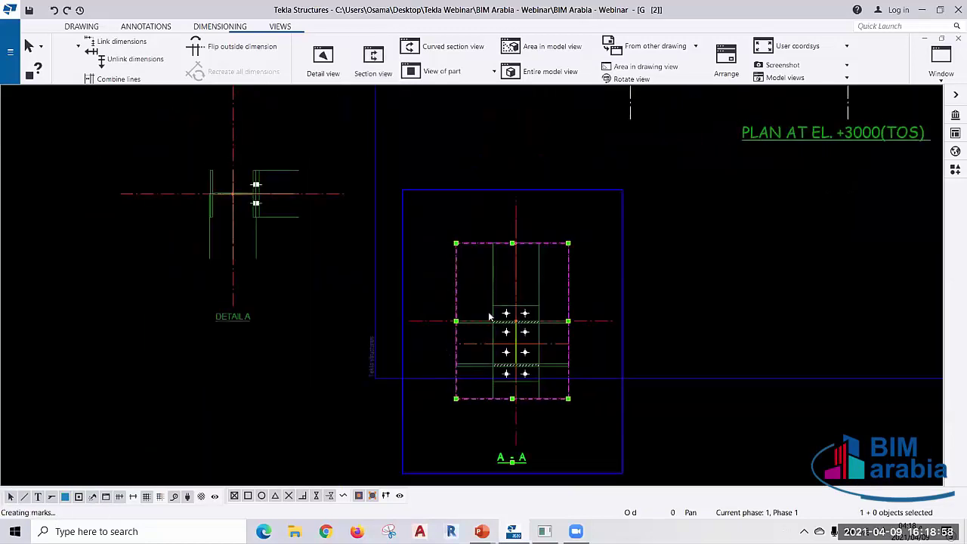
pyautogui.scroll(3, 526, 342)
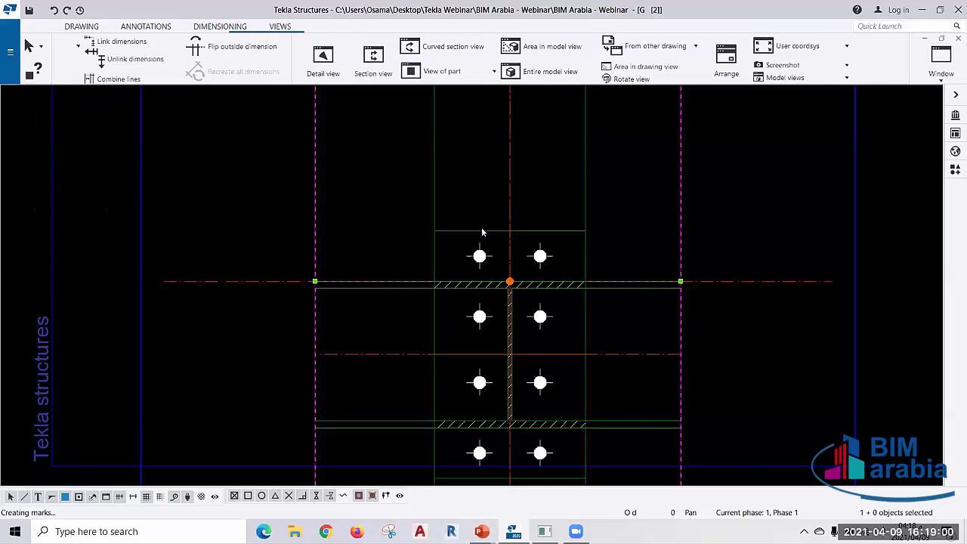
pyautogui.scroll(-3, 492, 239)
pyautogui.scroll(-3, 555, 383)
pyautogui.scroll(-2, 574, 317)
pyautogui.scroll(-1, 602, 256)
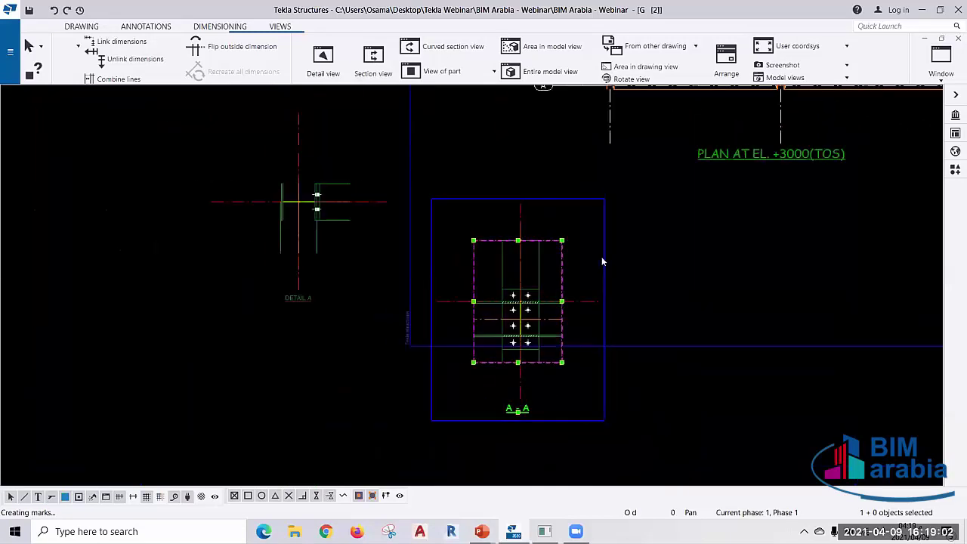
pyautogui.doubleClick(651, 248)
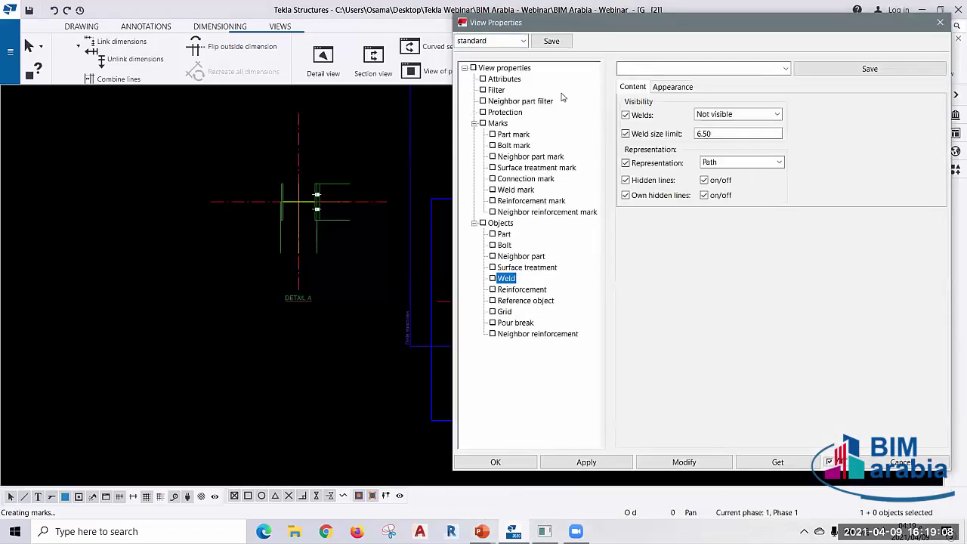
pyautogui.click(500, 79)
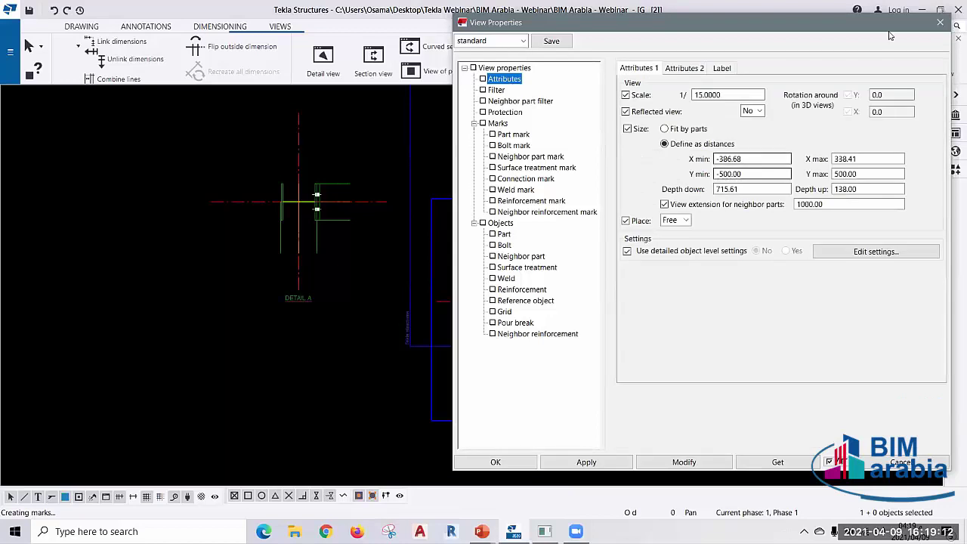
pyautogui.click(941, 22)
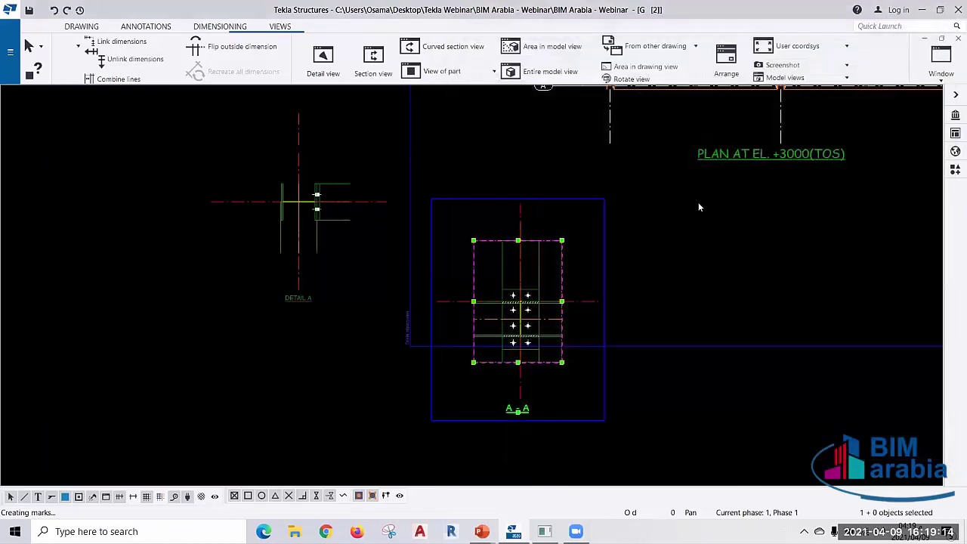
pyautogui.scroll(2, 698, 202)
pyautogui.scroll(2, 699, 202)
pyautogui.scroll(2, 699, 202)
# - Check section mark A's Section mark and View label settings, then close its properties
pyautogui.scroll(2, 595, 242)
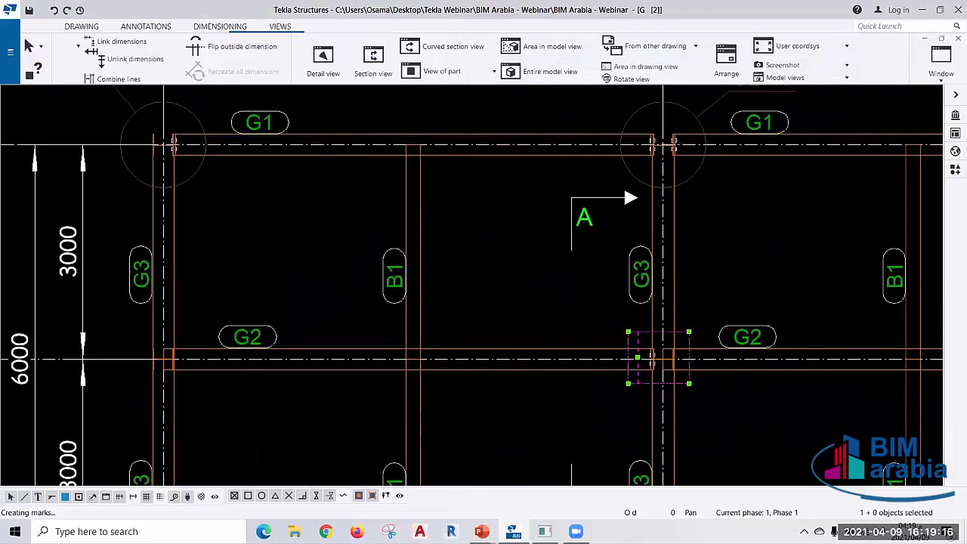
pyautogui.doubleClick(586, 219)
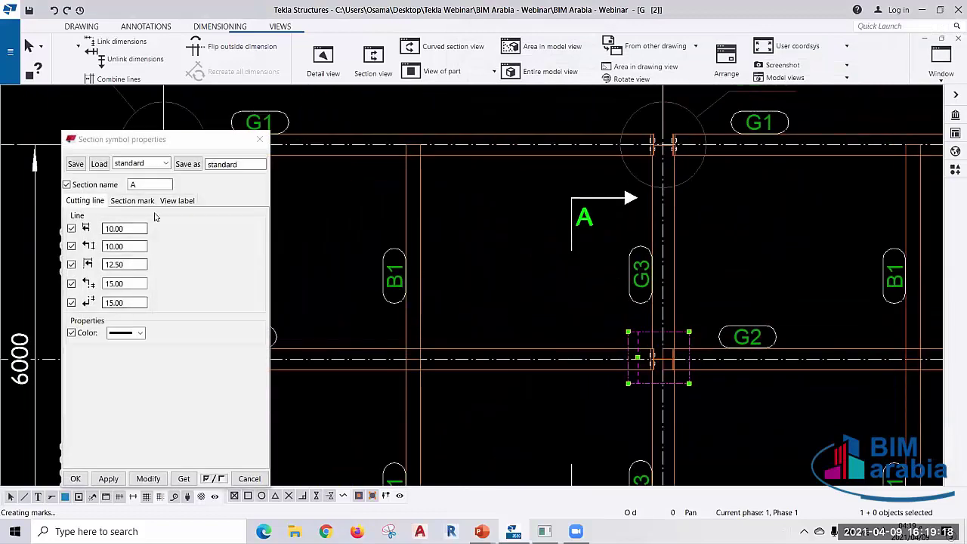
pyautogui.click(132, 201)
pyautogui.click(177, 200)
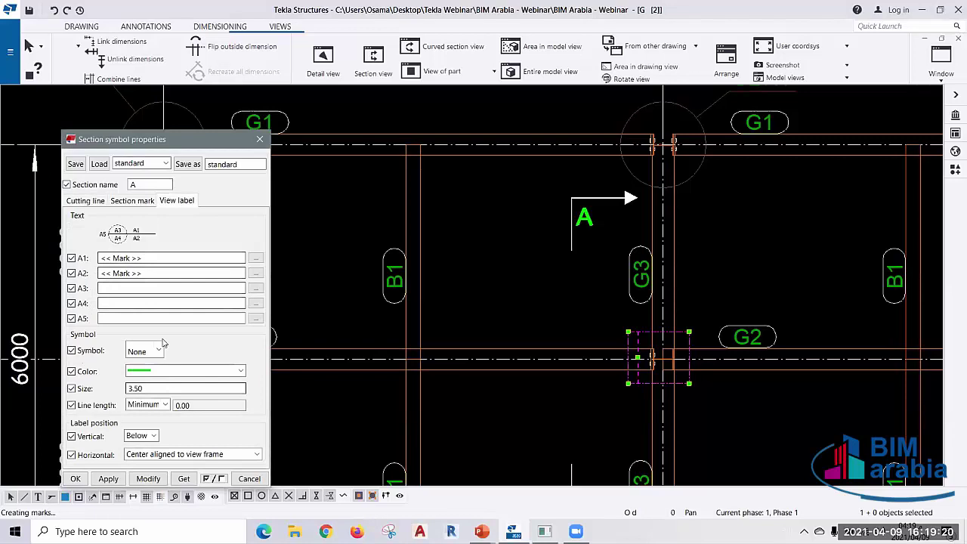
pyautogui.click(259, 139)
# - Switch to the Drawing ribbon tab for adding drawing marks
pyautogui.scroll(-5, 597, 360)
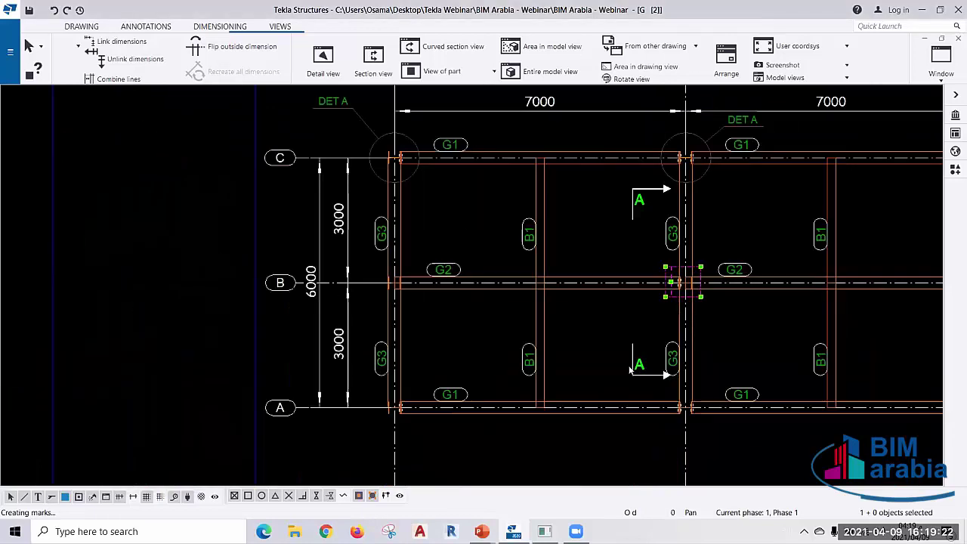
pyautogui.scroll(2, 596, 359)
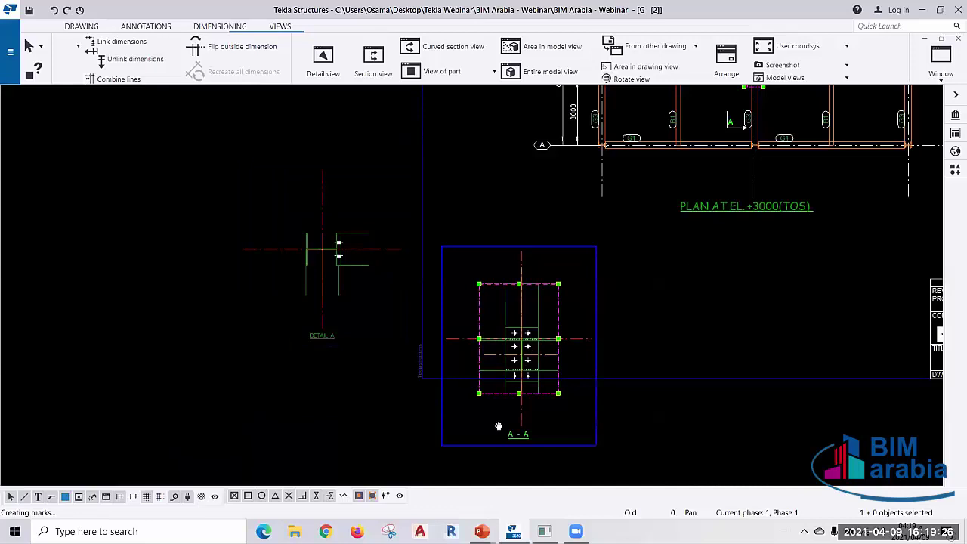
pyautogui.scroll(-2, 498, 427)
pyautogui.scroll(6, 519, 287)
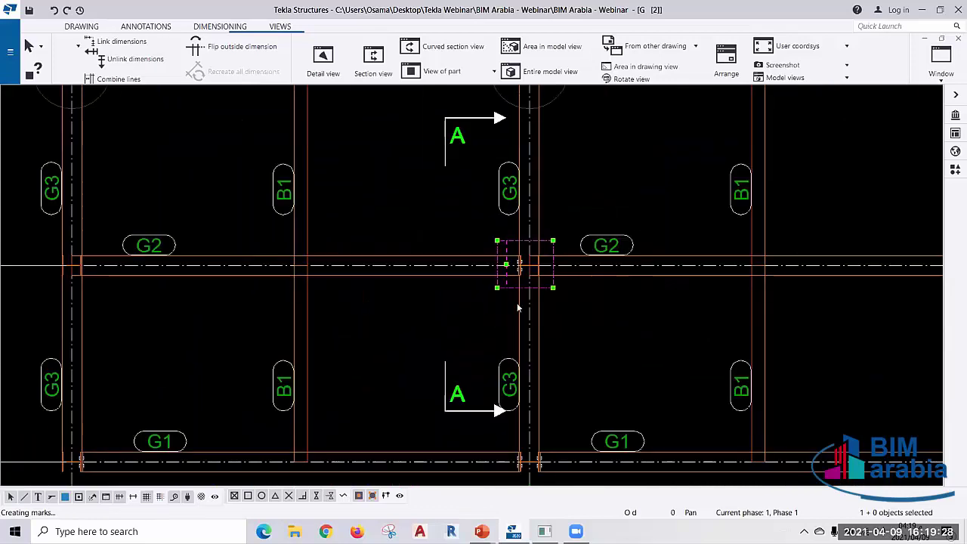
pyautogui.scroll(-2, 518, 308)
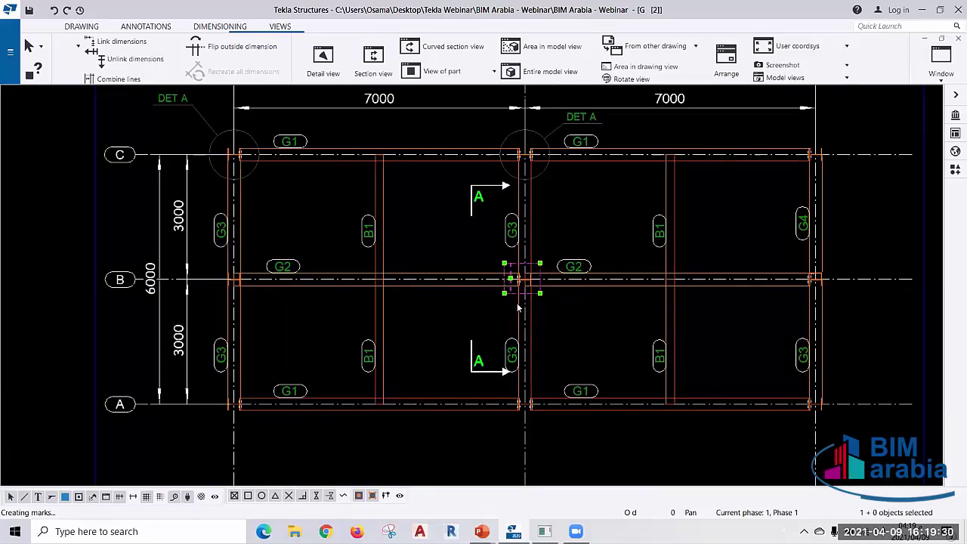
pyautogui.click(81, 28)
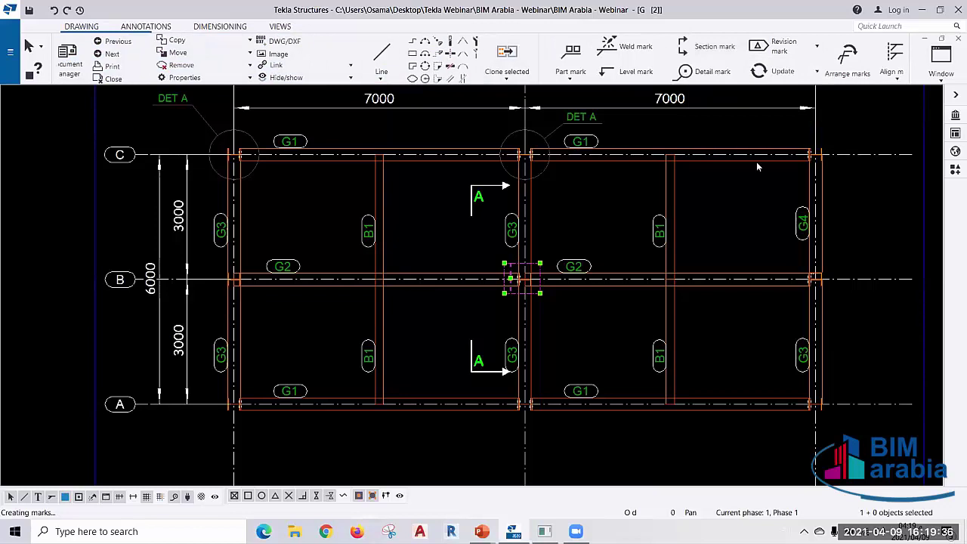
# - Pick two points across grid B to place another section mark
pyautogui.scroll(3, 805, 293)
pyautogui.scroll(2, 756, 270)
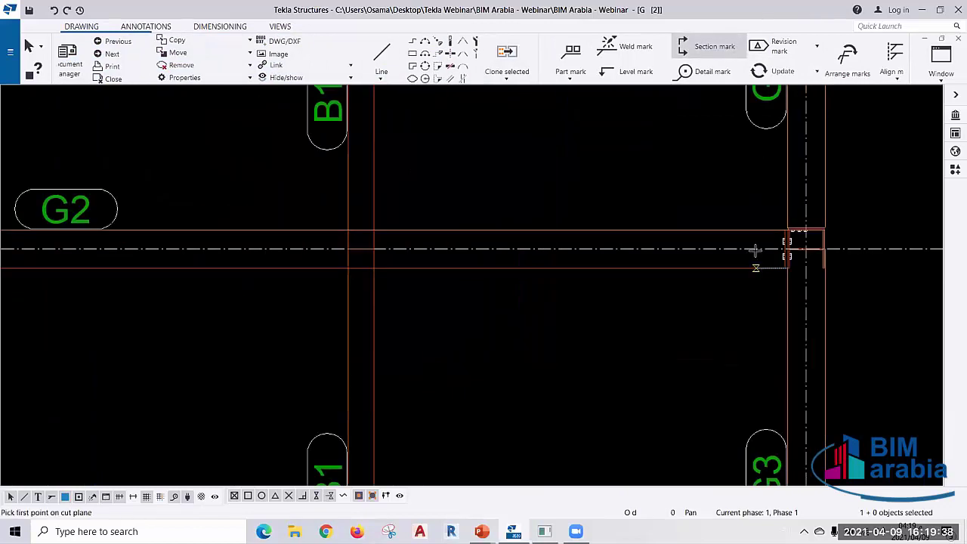
pyautogui.click(756, 261)
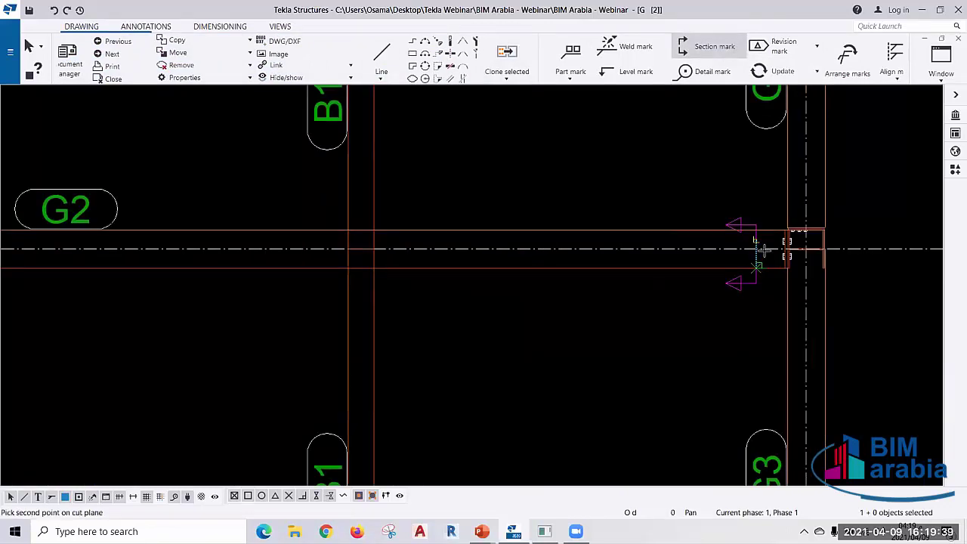
pyautogui.click(757, 351)
pyautogui.scroll(-3, 757, 353)
pyautogui.scroll(-2, 757, 352)
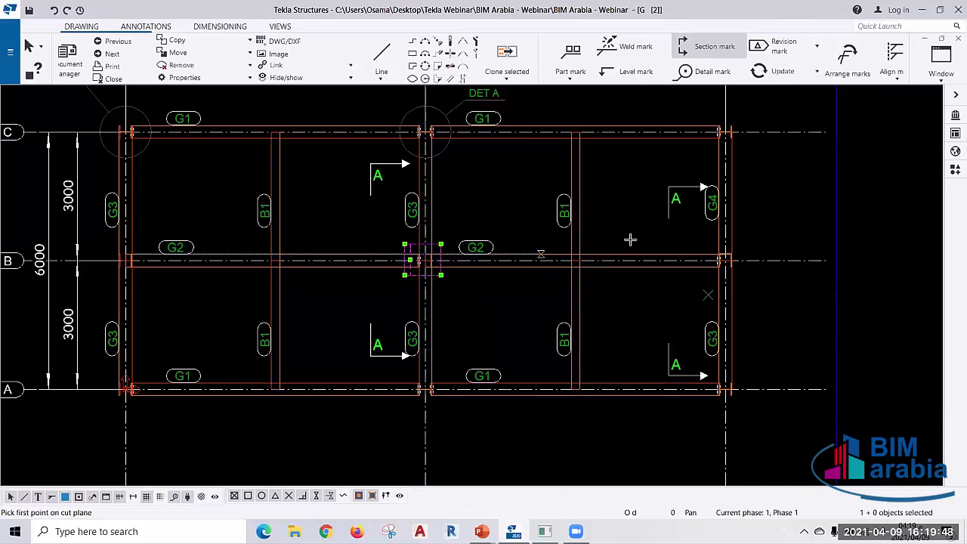
# - Bring up the context menu to interrupt the Section mark command
pyautogui.scroll(-3, 767, 212)
pyautogui.scroll(-2, 573, 395)
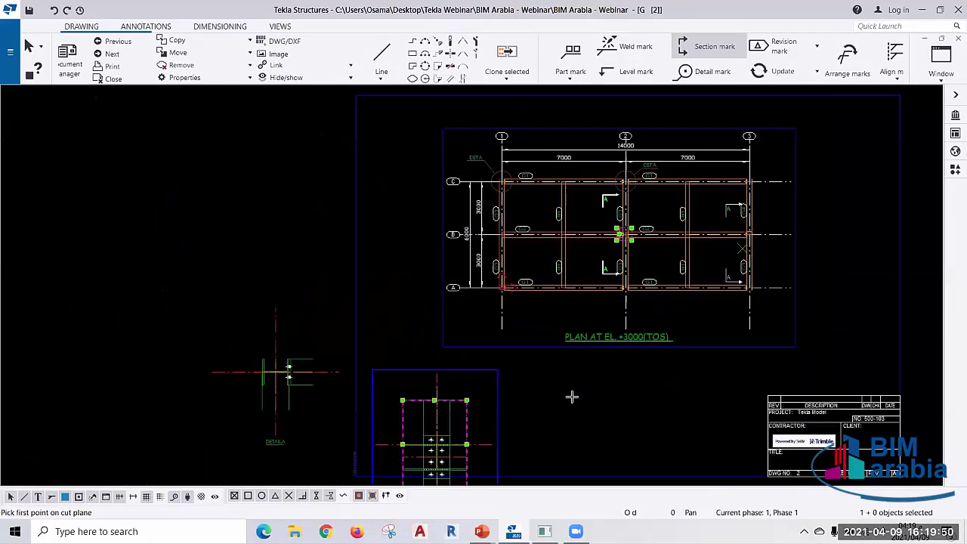
pyautogui.scroll(1, 467, 304)
pyautogui.scroll(2, 525, 406)
pyautogui.scroll(1, 504, 390)
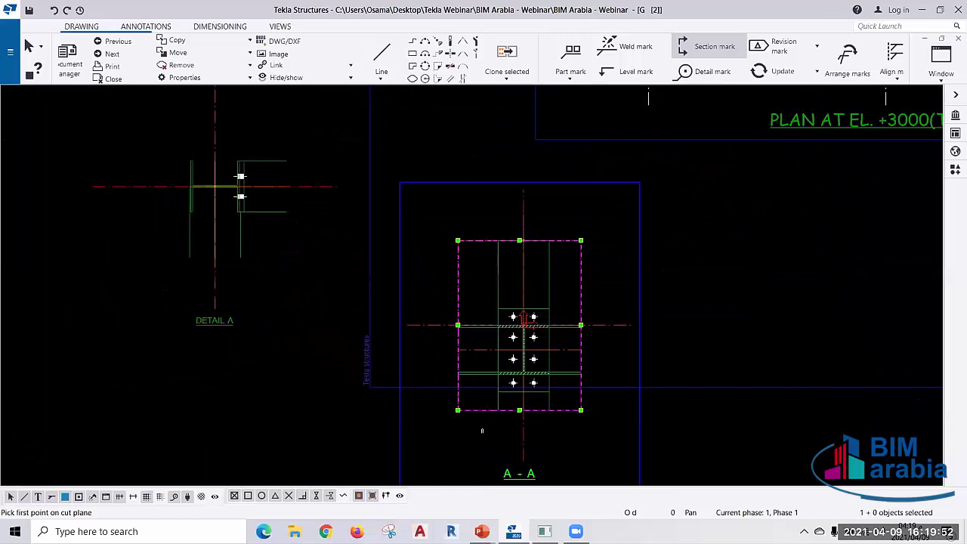
pyautogui.scroll(2, 521, 404)
pyautogui.scroll(-3, 605, 303)
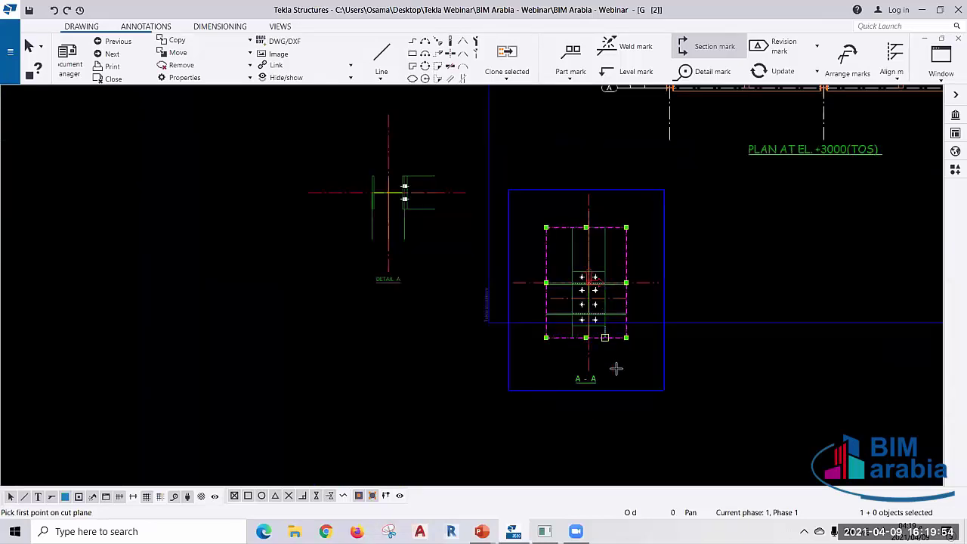
pyautogui.scroll(-1, 617, 367)
pyautogui.rightClick(689, 259)
# - Finish the section mark command and zoom around the plan sheet to check it
pyautogui.click(730, 274)
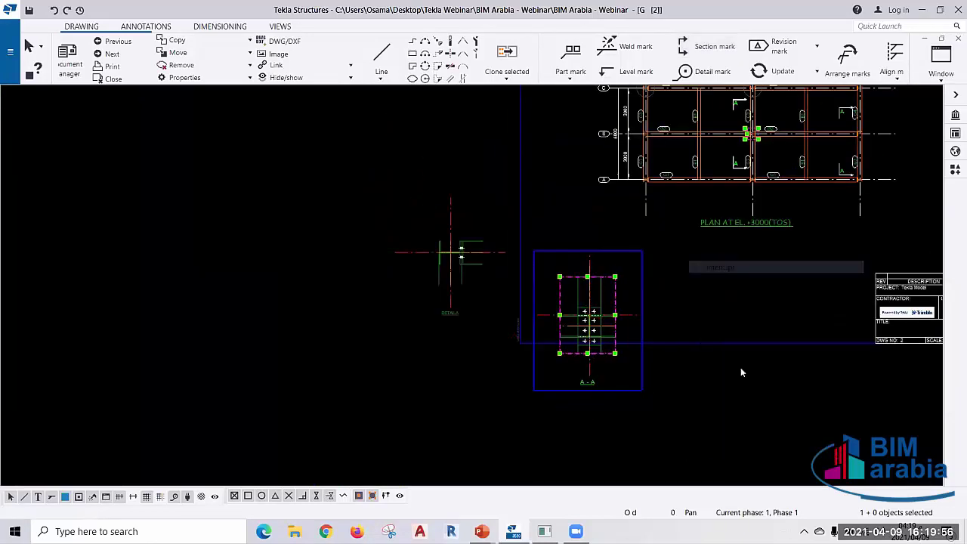
pyautogui.moveTo(741, 368); pyautogui.dragTo(539, 395, button='middle')
pyautogui.scroll(-1, 585, 400)
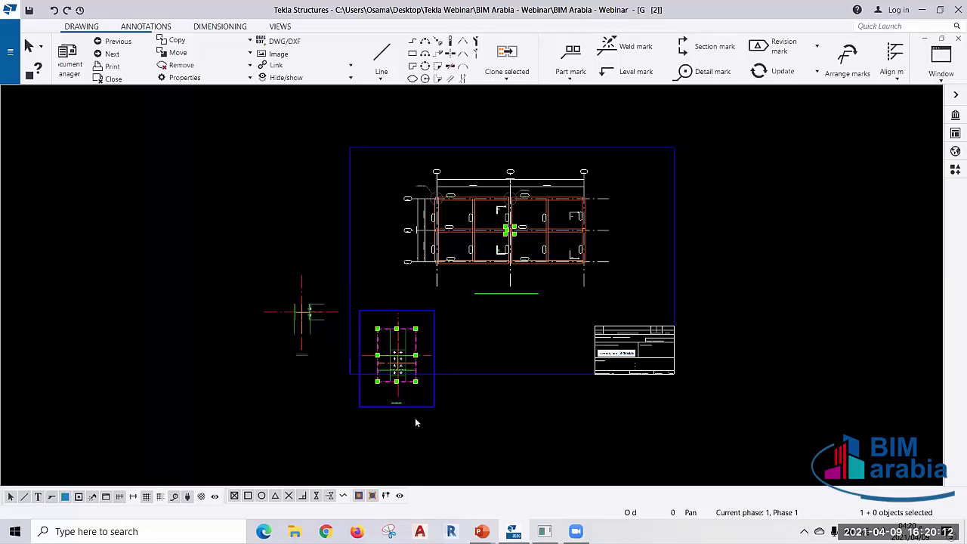
pyautogui.scroll(3, 415, 423)
pyautogui.scroll(2, 388, 401)
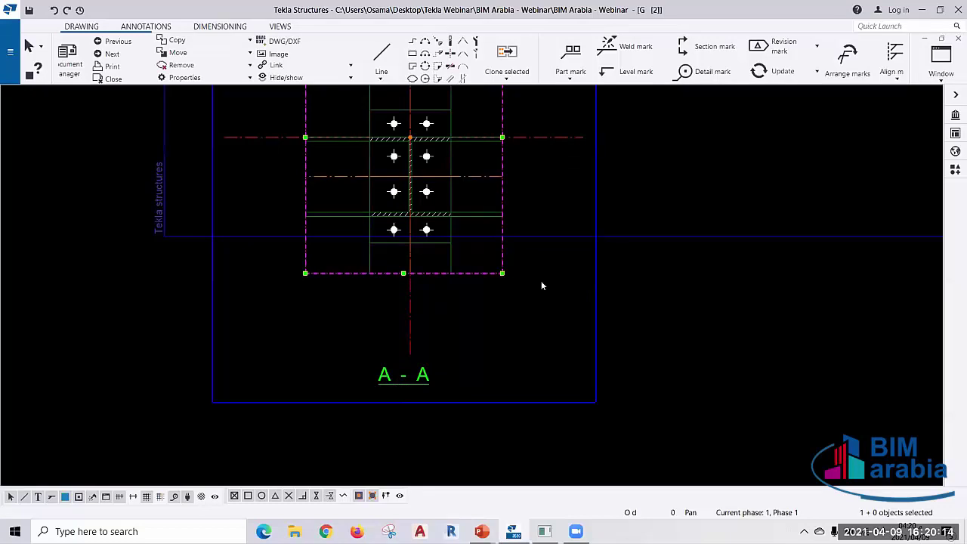
pyautogui.scroll(-5, 510, 404)
pyautogui.scroll(1, 490, 426)
pyautogui.scroll(2, 484, 393)
pyautogui.scroll(3, 463, 340)
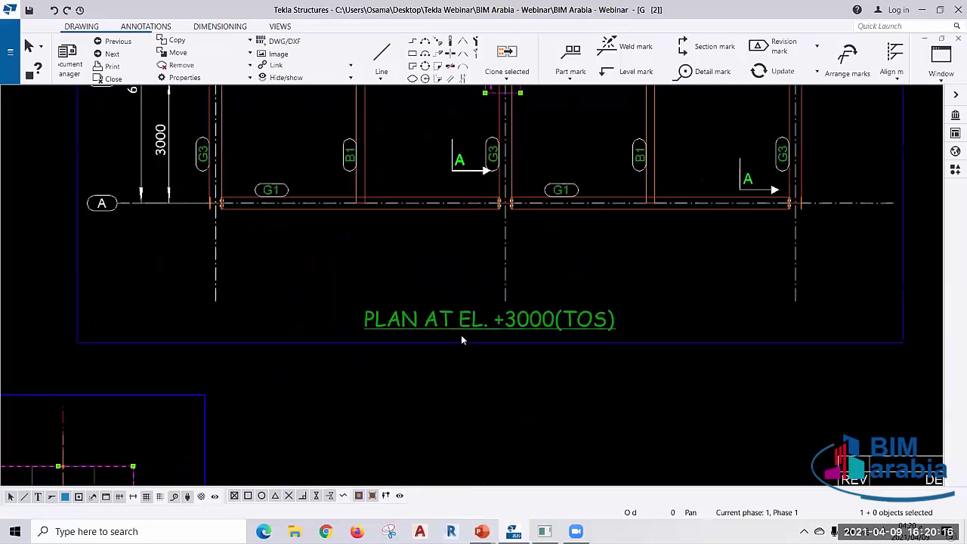
pyautogui.scroll(-1, 452, 326)
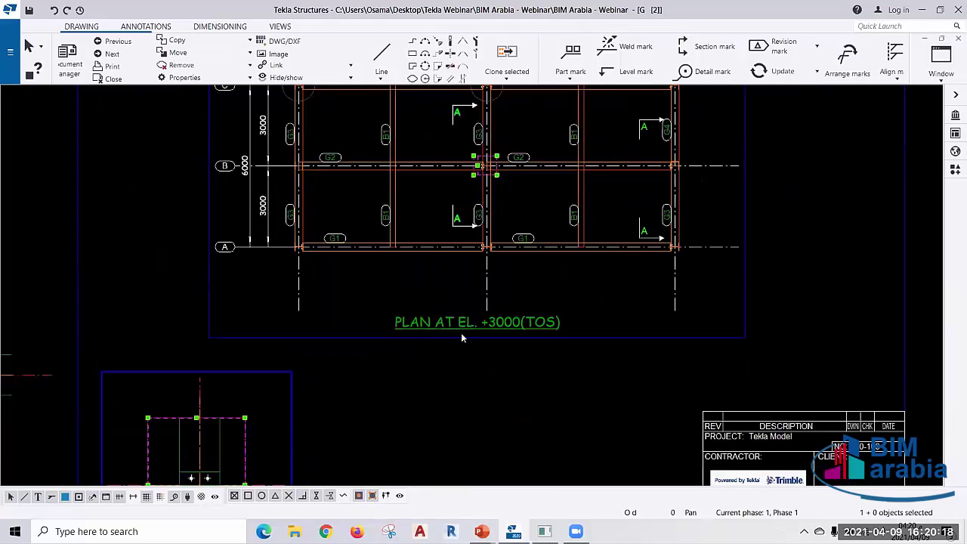
pyautogui.scroll(-1, 484, 344)
# - Close the plan drawing and save the changes
pyautogui.moveTo(511, 360)
pyautogui.mouseDown(button='middle')
pyautogui.moveTo(501, 386)
pyautogui.moveTo(458, 381)
pyautogui.mouseUp(button='middle')
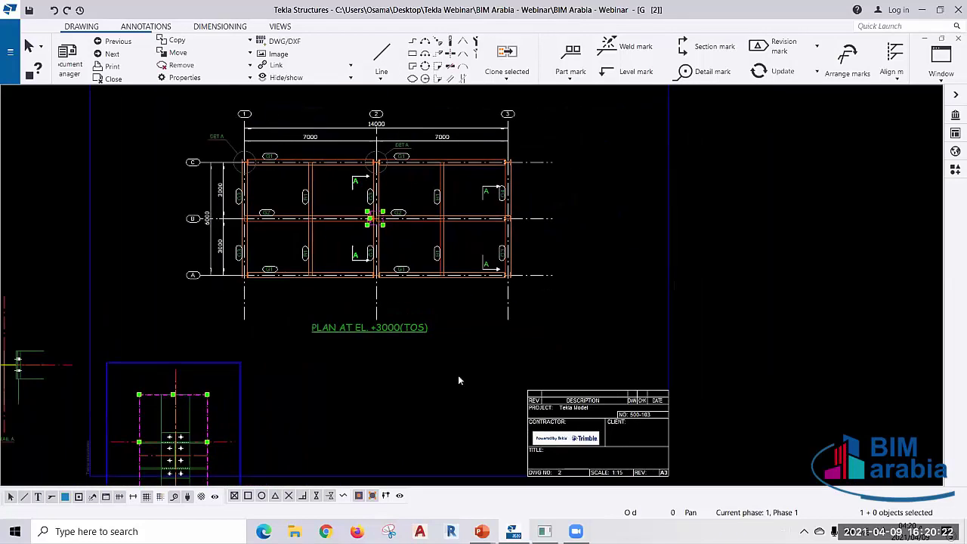
pyautogui.scroll(-1, 457, 380)
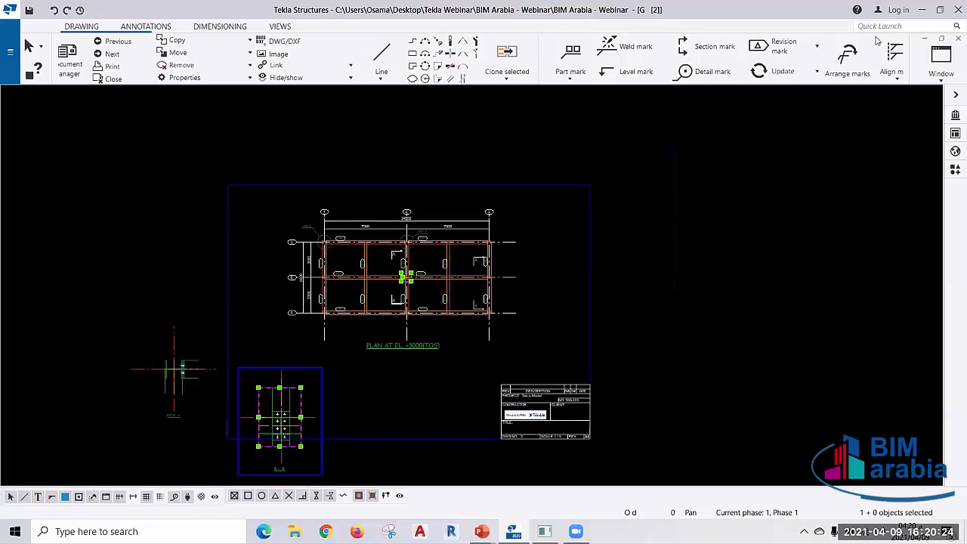
pyautogui.click(113, 79)
pyautogui.click(259, 325)
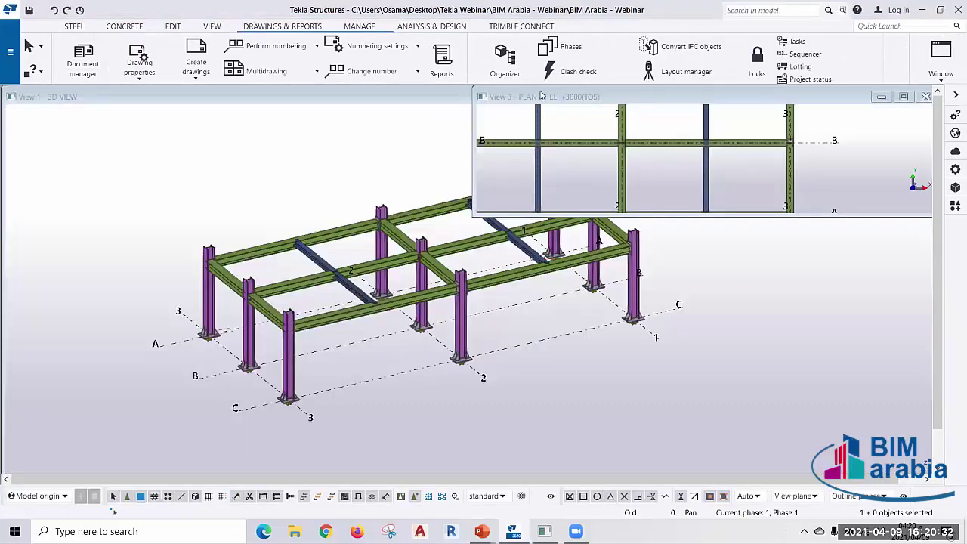
# - Maximize View 3, list only the GA drawings in Document manager, and select PLAN @ XXXX and 3D VIEW
pyautogui.doubleClick(541, 96)
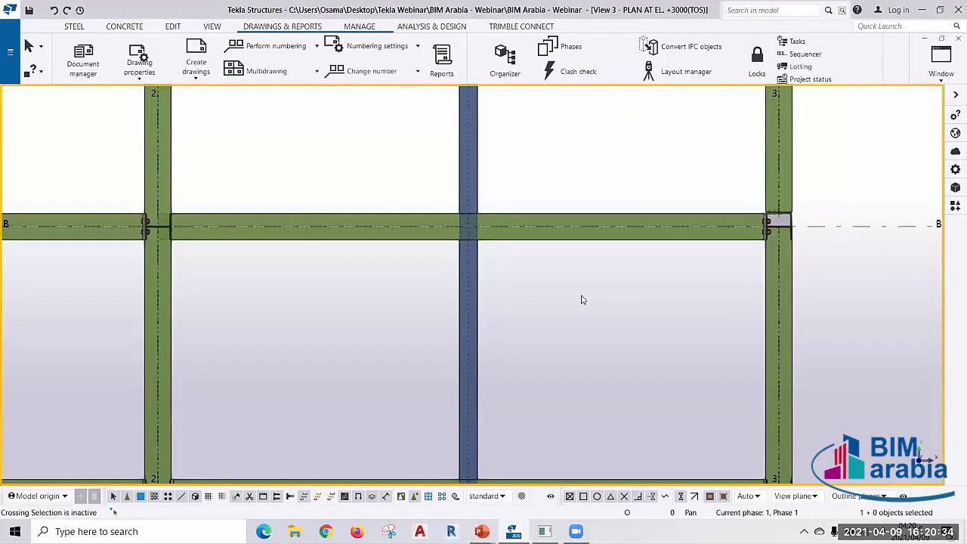
pyautogui.hotkey('ctrl', 'l')
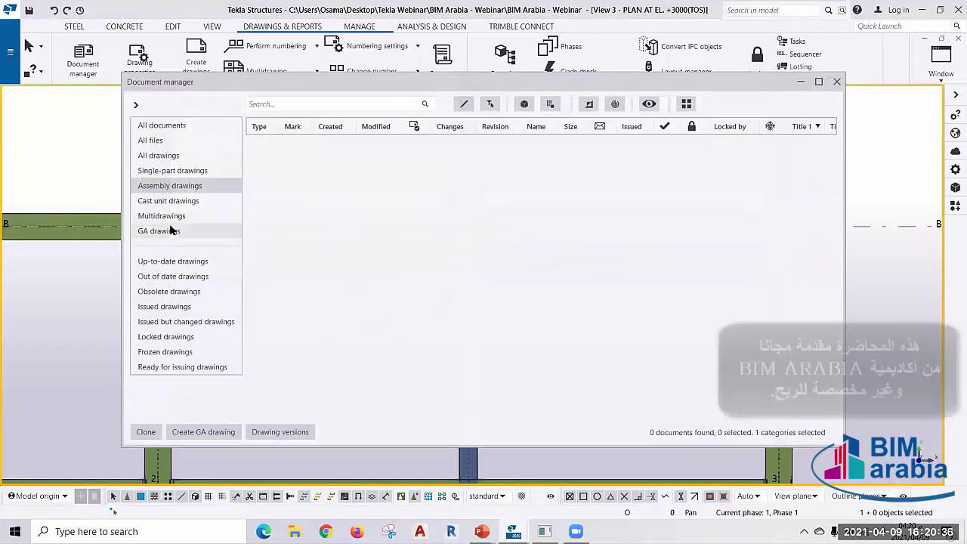
pyautogui.click(173, 230)
pyautogui.click(476, 143)
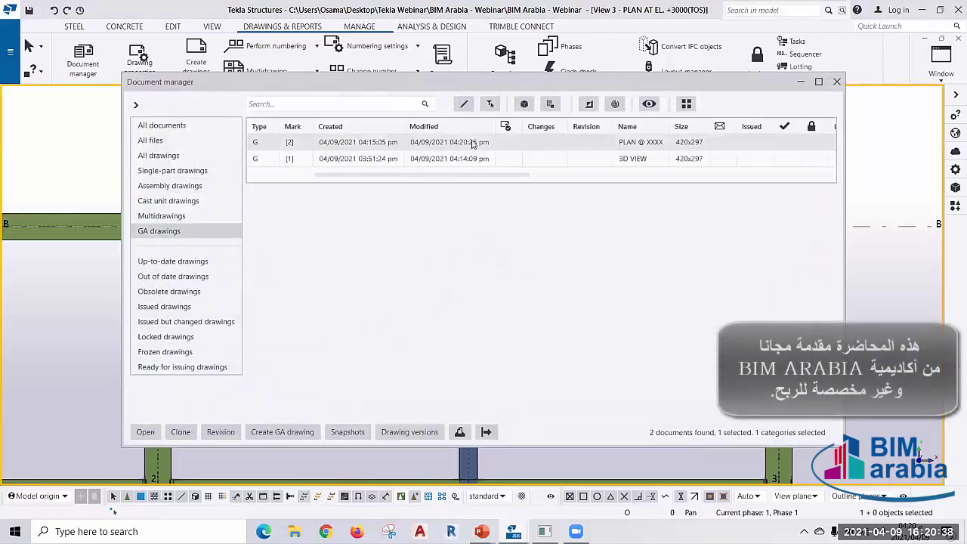
pyautogui.keyDown('ctrl'); pyautogui.click(461, 160); pyautogui.keyUp('ctrl')
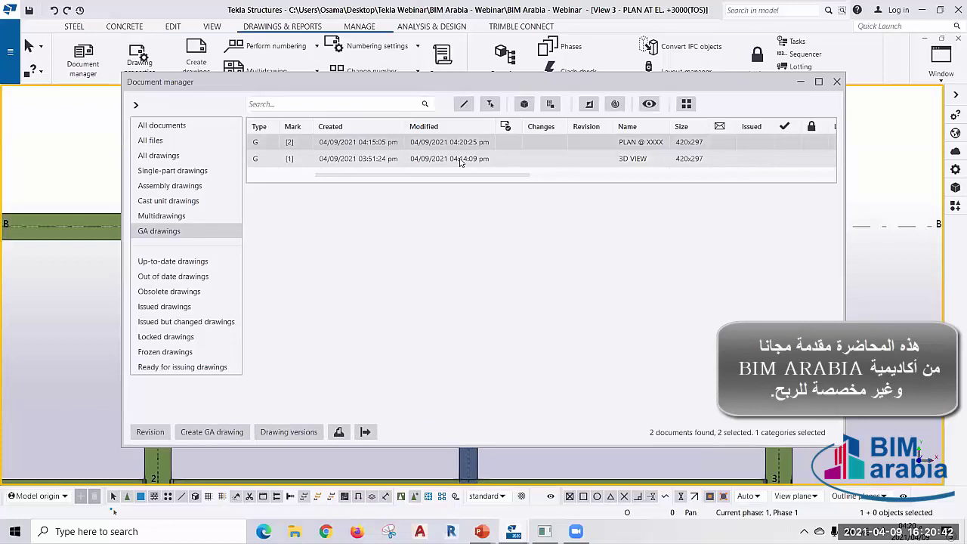
# - Review the drawing versions of both GA drawings, then close the versions and snapshot windows
pyautogui.click(285, 434)
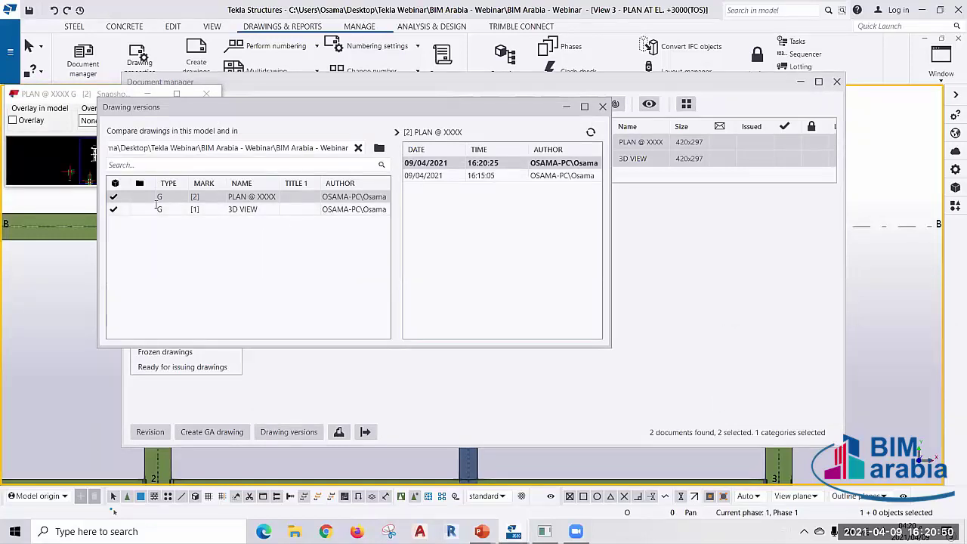
pyautogui.click(602, 107)
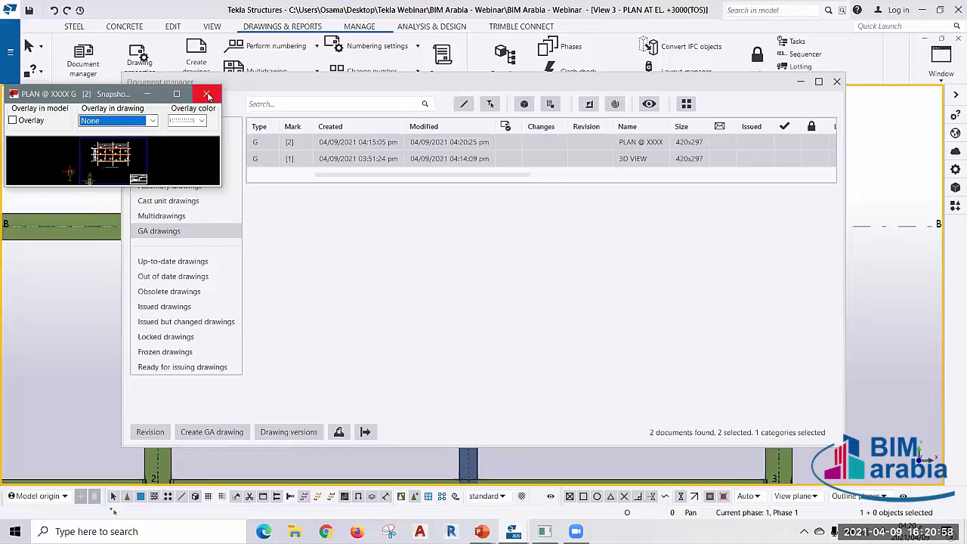
pyautogui.click(207, 95)
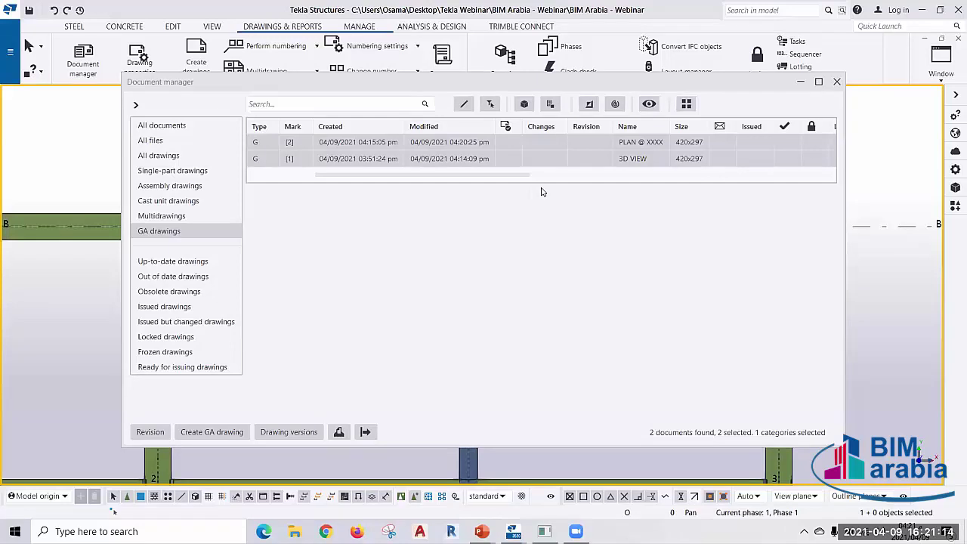
# - Start a revision with mark 001 and fill in the created-by, checked-by and approved-by names
pyautogui.click(150, 433)
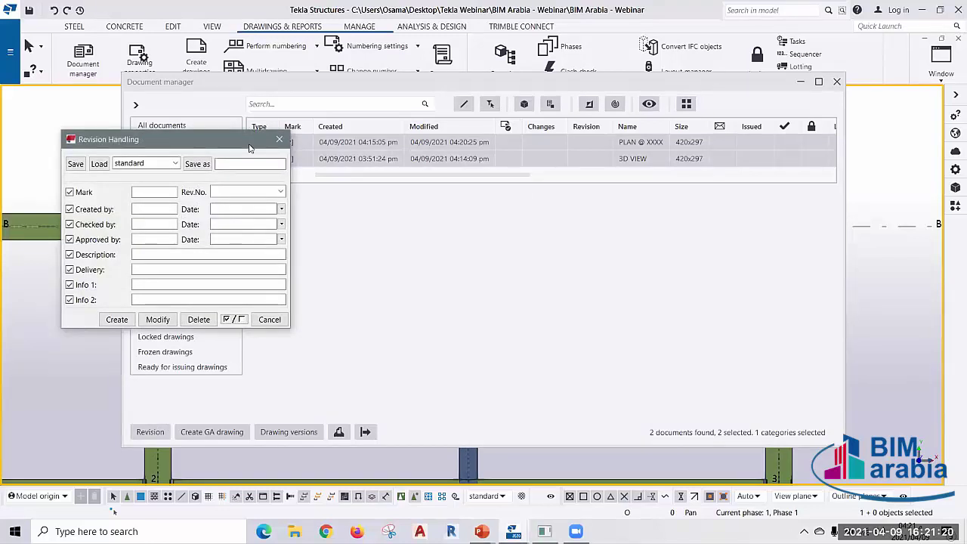
pyautogui.moveTo(250, 143); pyautogui.dragTo(701, 186)
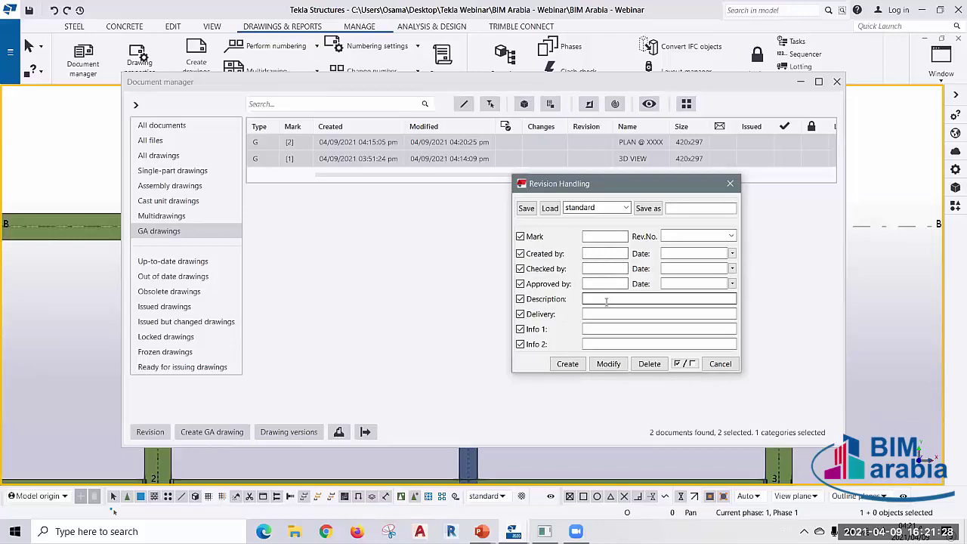
pyautogui.click(604, 238)
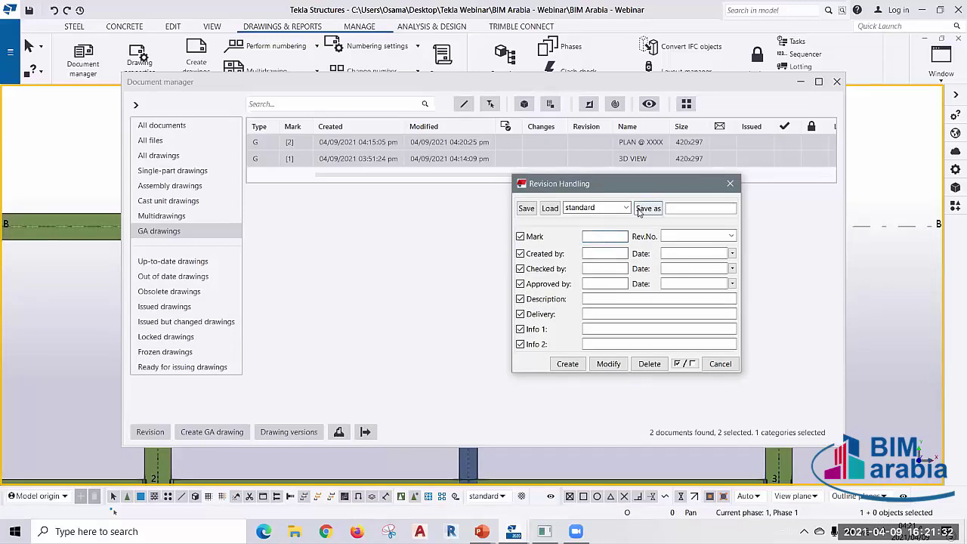
pyautogui.write('001')
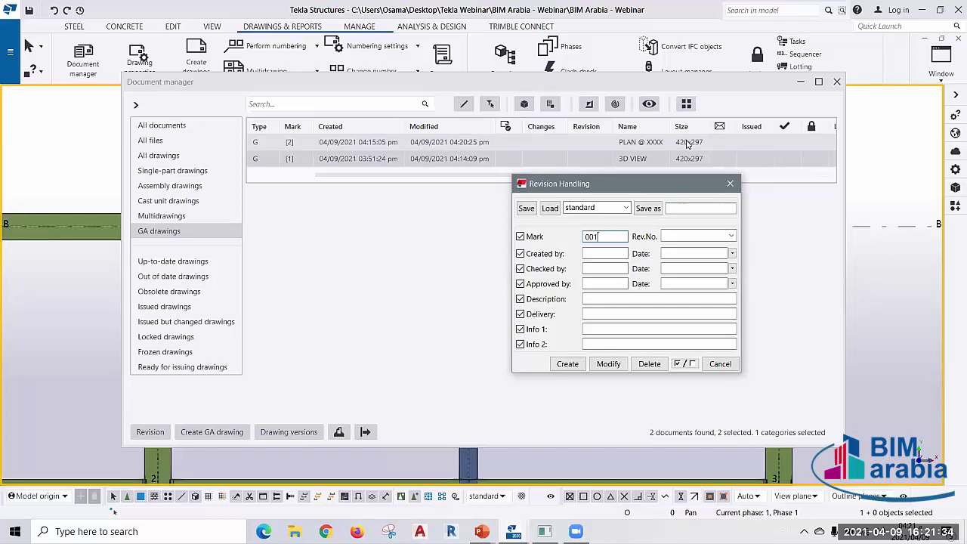
pyautogui.click(594, 254)
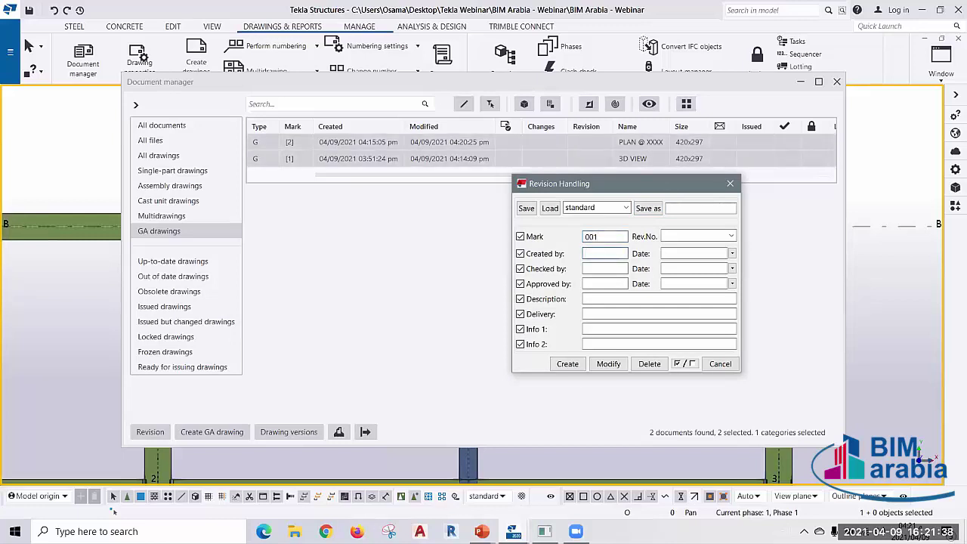
pyautogui.write('OSAMA')
pyautogui.click(597, 269)
pyautogui.write('MOHAME')
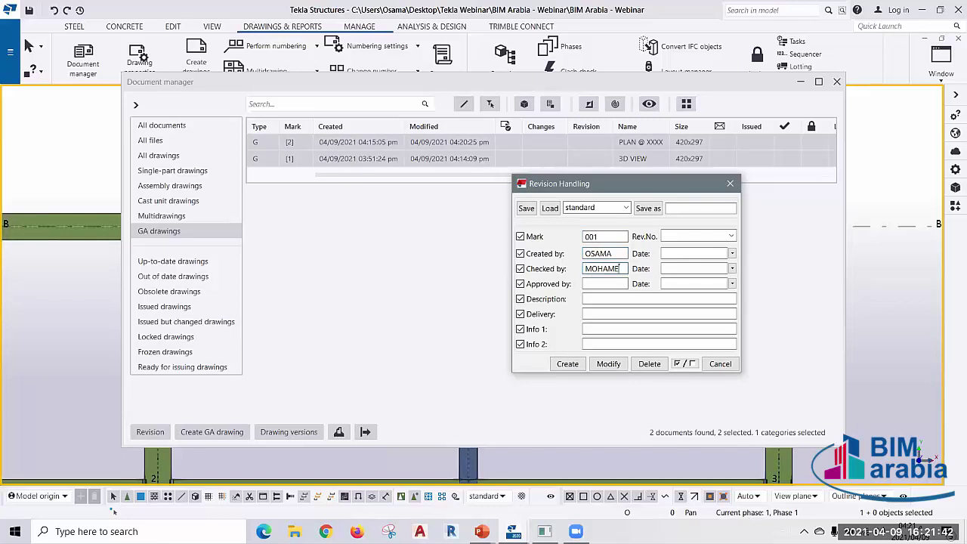
pyautogui.write('D')
pyautogui.click(588, 283)
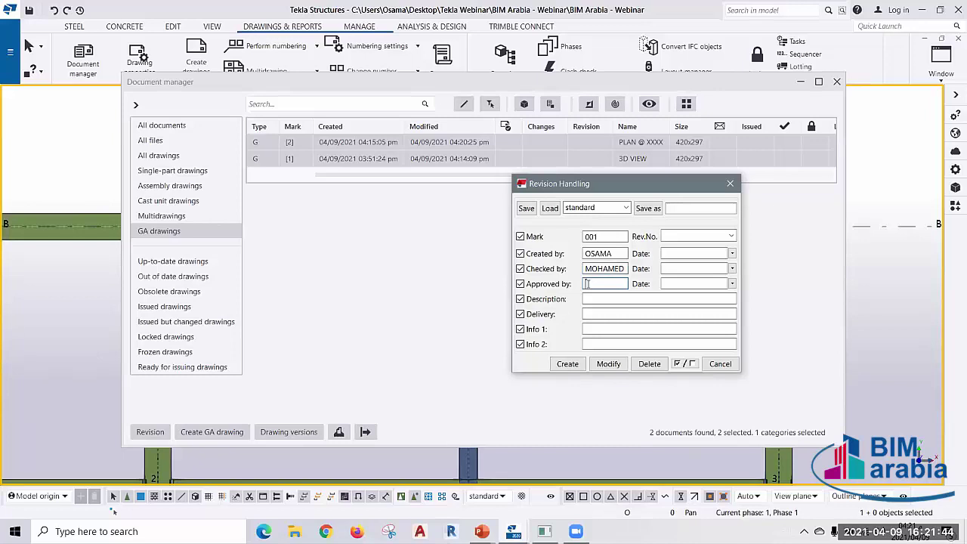
pyautogui.write('AHMED')
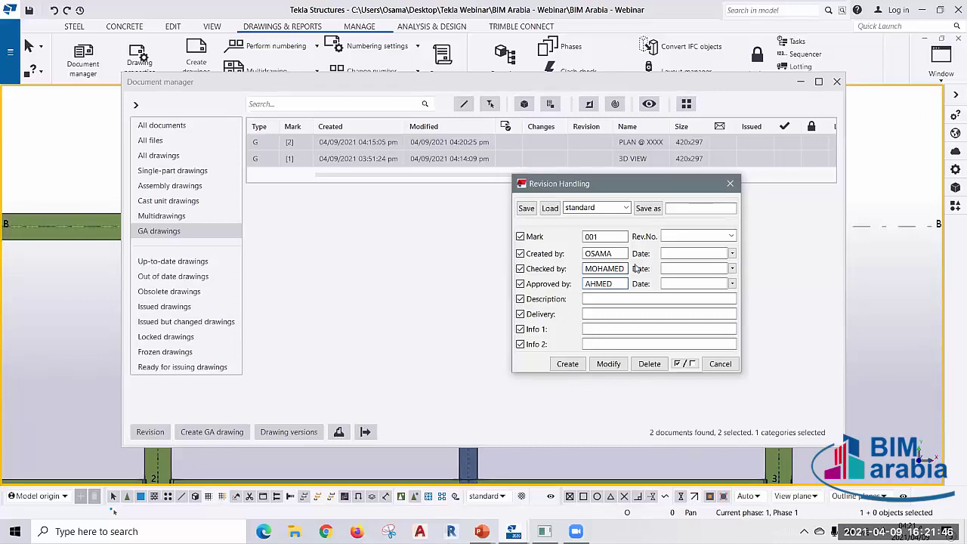
# - Set the created, checked and approved dates all to 9.04.2021
pyautogui.click(667, 254)
pyautogui.write('0')
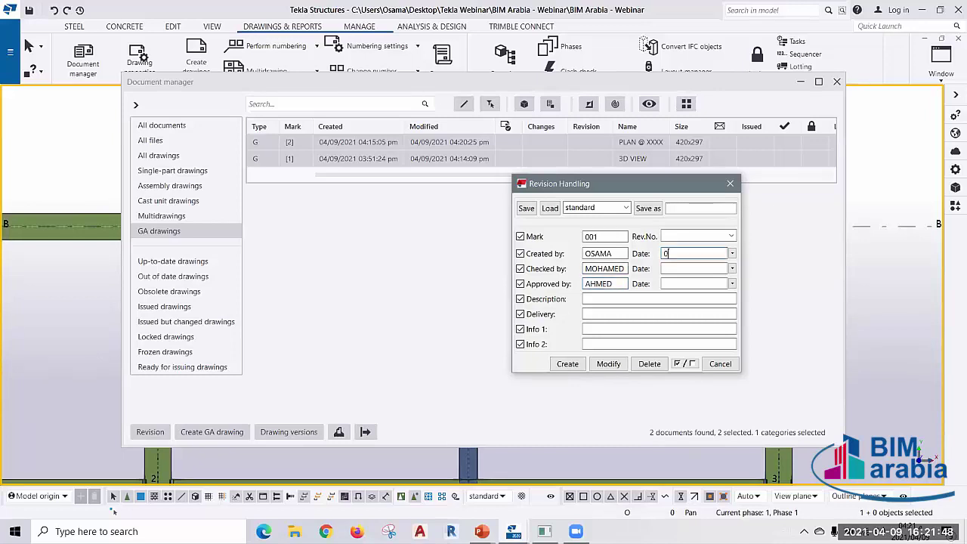
pyautogui.write('9.04.2021')
pyautogui.hotkey('ctrl', 'a')
pyautogui.hotkey('ctrl', 'c')
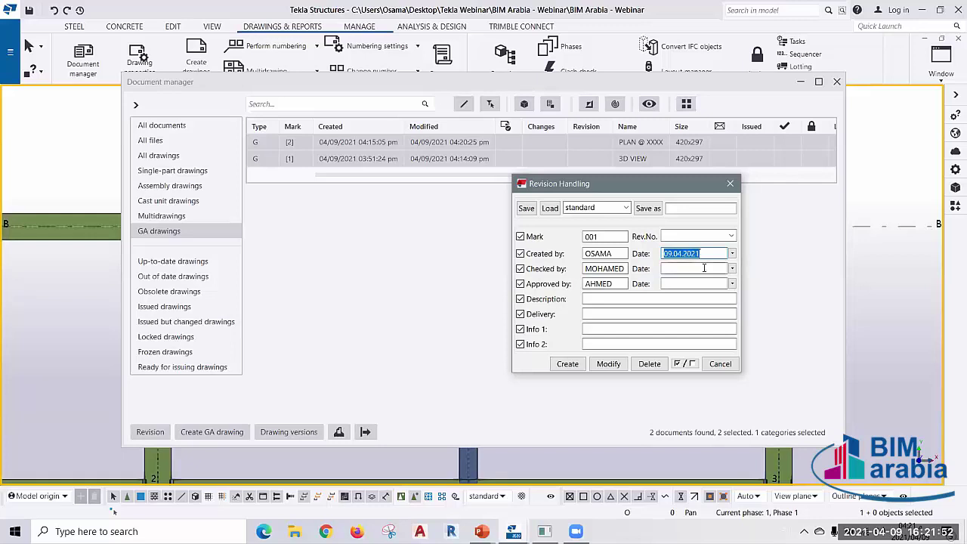
pyautogui.click(704, 268)
pyautogui.hotkey('ctrl', 'v')
pyautogui.click(704, 284)
pyautogui.hotkey('ctrl', 'v')
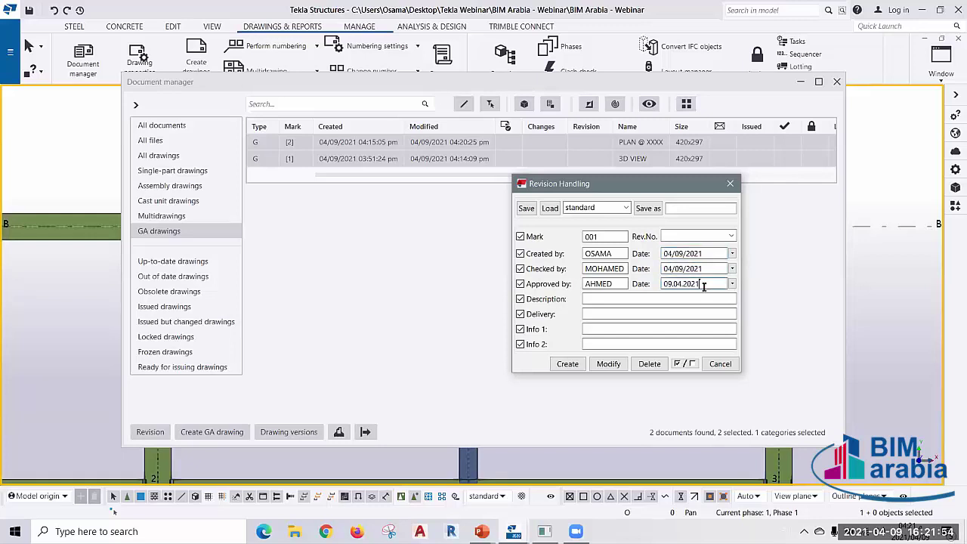
# - Enter the description 'ISSUED FOR TENDER' and create the revision for both drawings
pyautogui.click(690, 298)
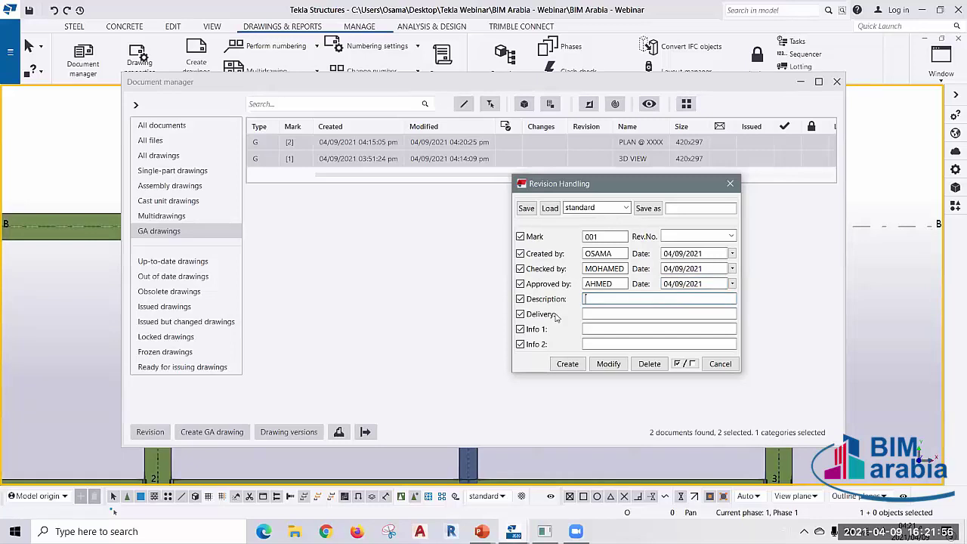
pyautogui.write('ISSU')
pyautogui.write('ED FOR TE')
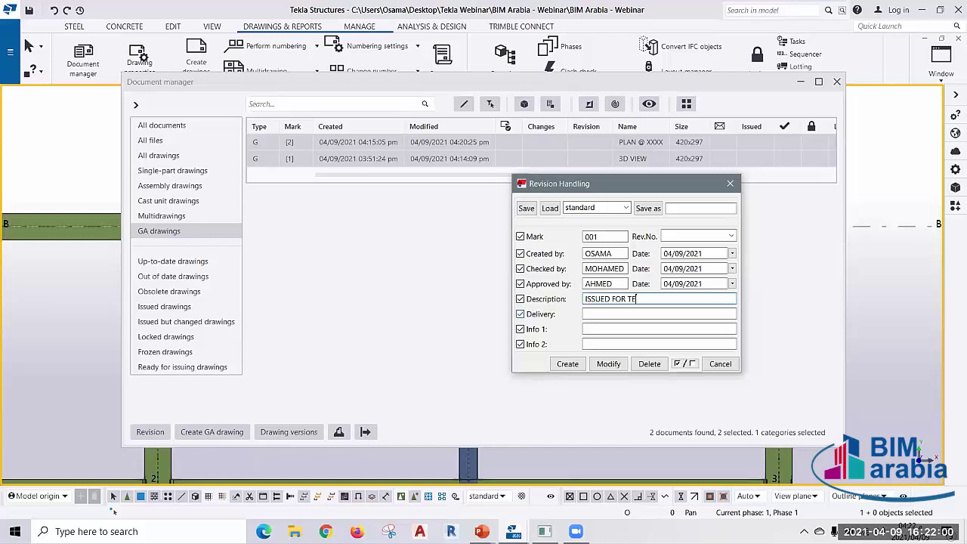
pyautogui.write('NDER')
pyautogui.click(568, 363)
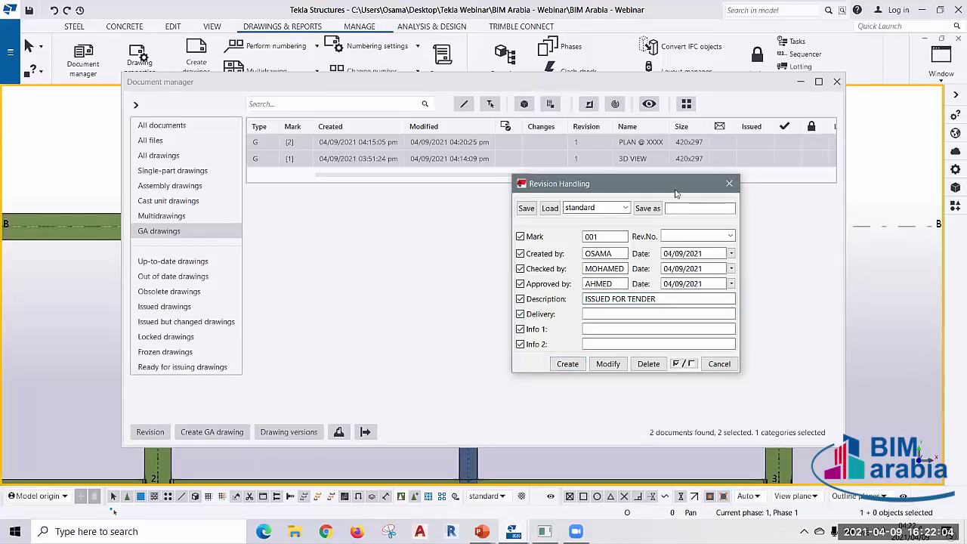
pyautogui.click(729, 183)
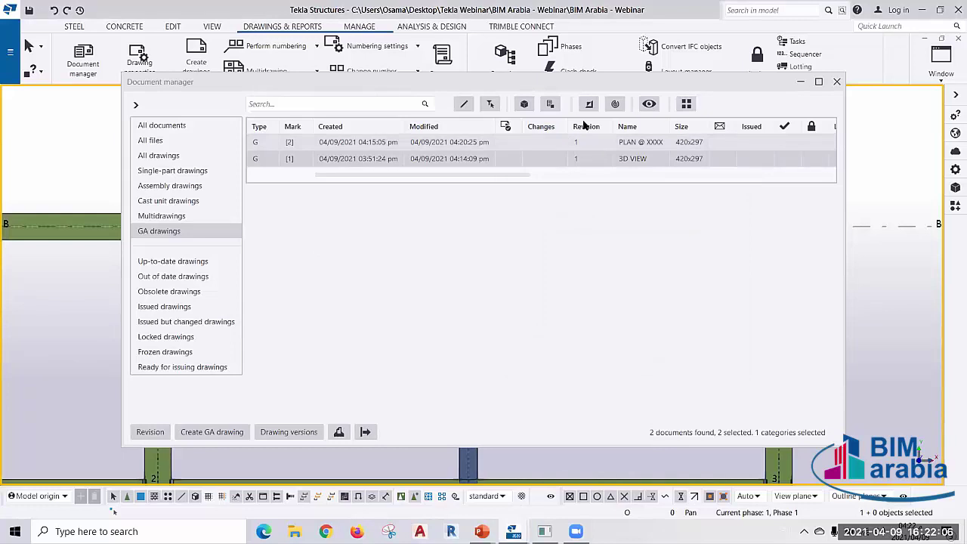
# - Open only the PLAN @ XXXX drawing and zoom in on its title block
pyautogui.click(459, 143)
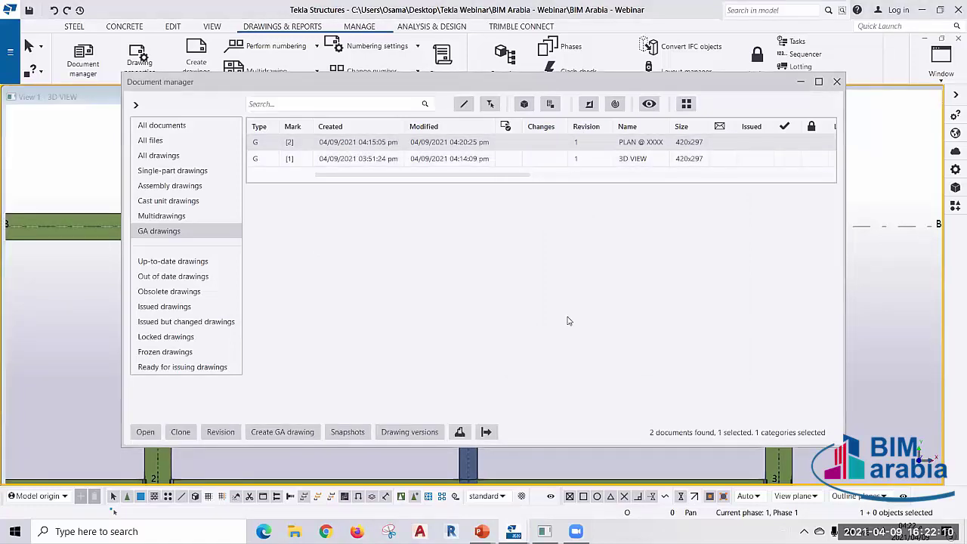
pyautogui.click(800, 82)
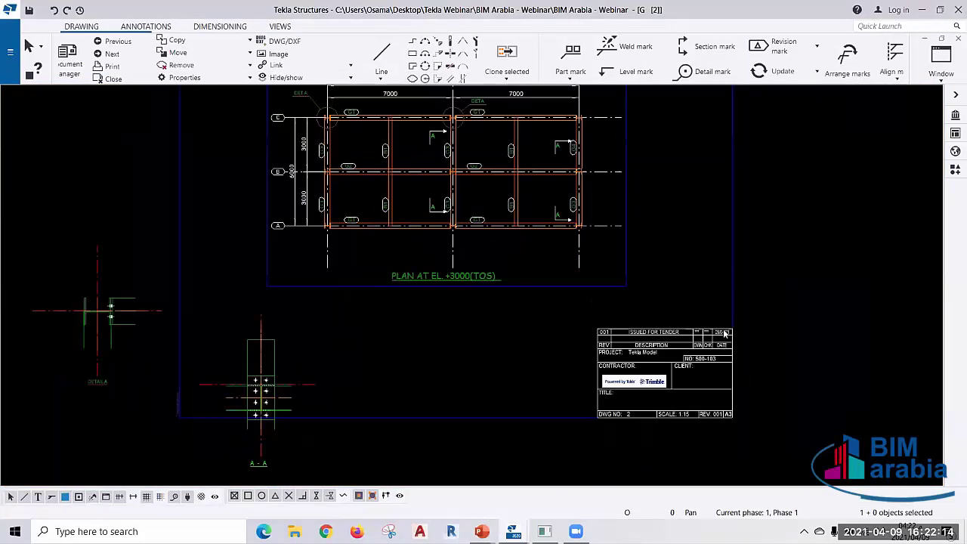
pyautogui.scroll(5, 724, 333)
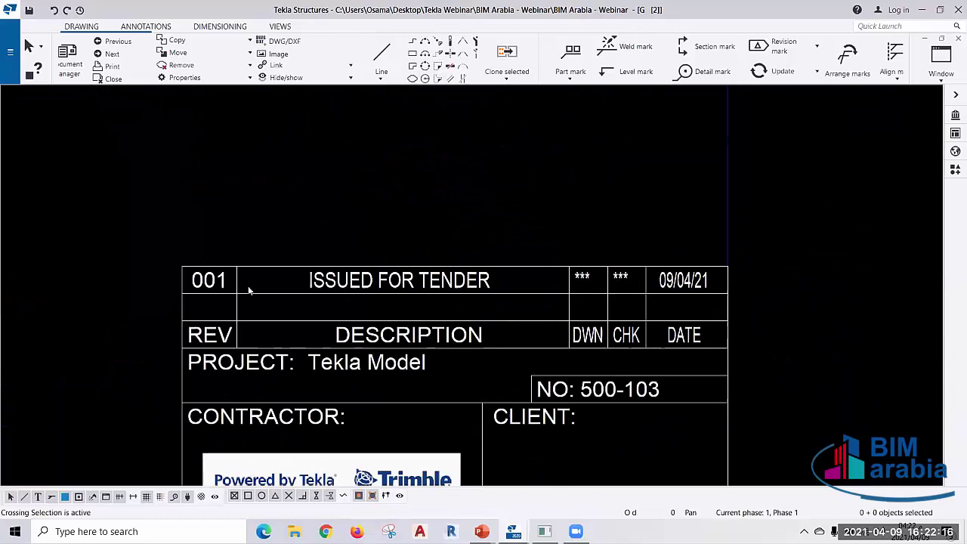
pyautogui.scroll(2, 249, 291)
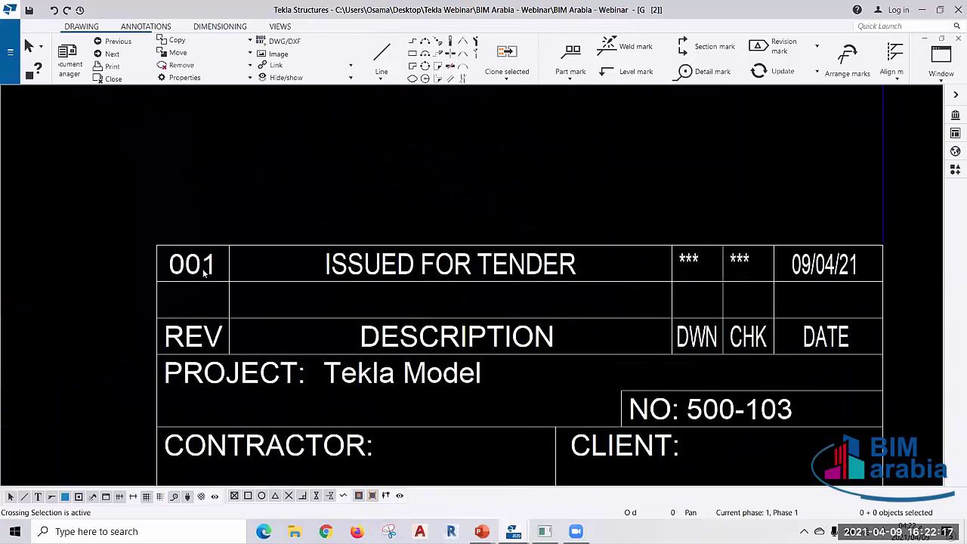
pyautogui.click(445, 273)
pyautogui.click(707, 255)
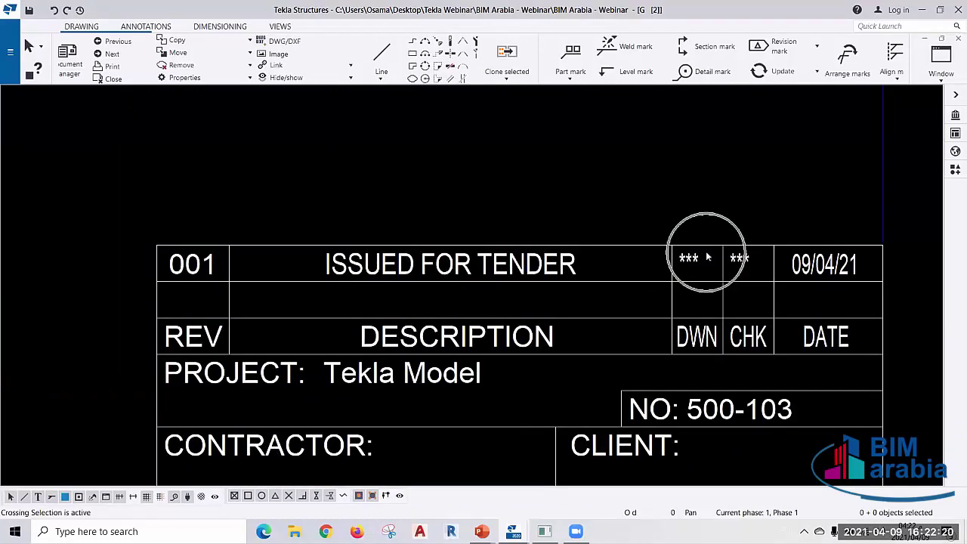
pyautogui.click(734, 265)
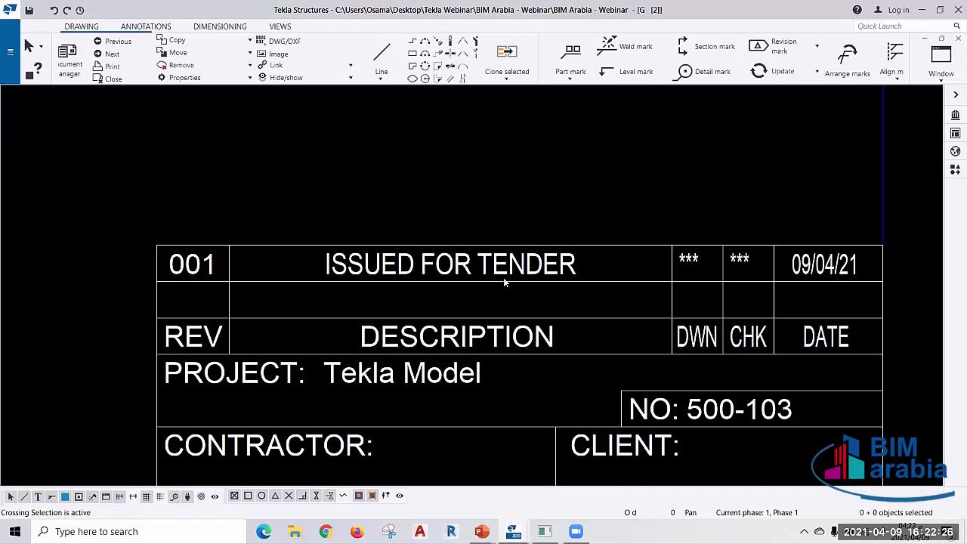
# - Confirm the title block lists revision 001 ISSUED FOR TENDER, then switch back to the model
pyautogui.scroll(-3, 504, 278)
pyautogui.scroll(-3, 503, 278)
pyautogui.scroll(-3, 504, 281)
pyautogui.scroll(3, 486, 238)
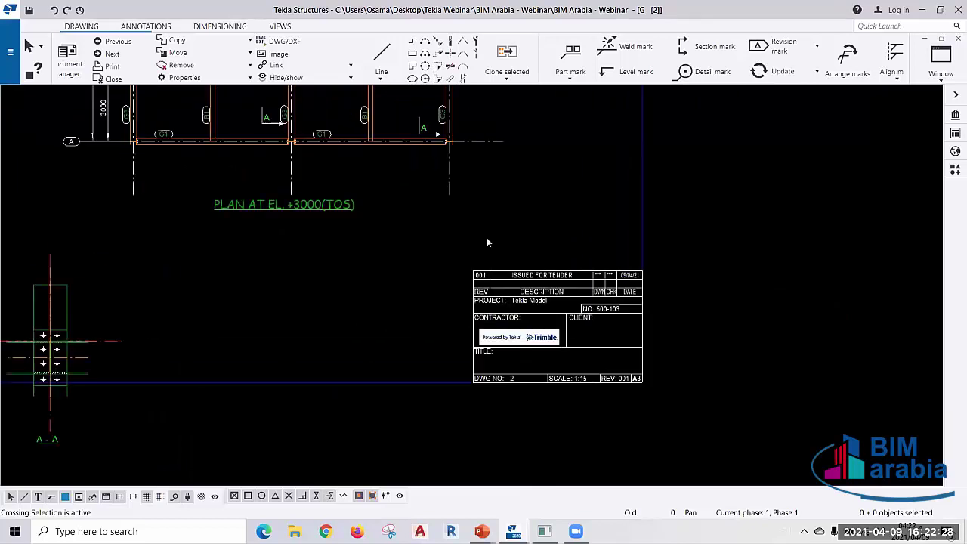
pyautogui.scroll(2, 487, 237)
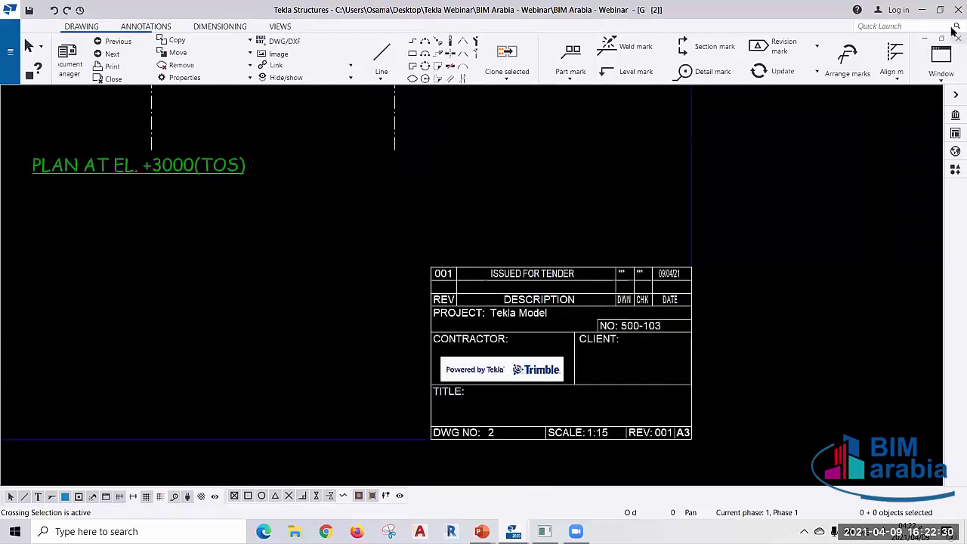
pyautogui.hotkey('ctrl', 'Tab')
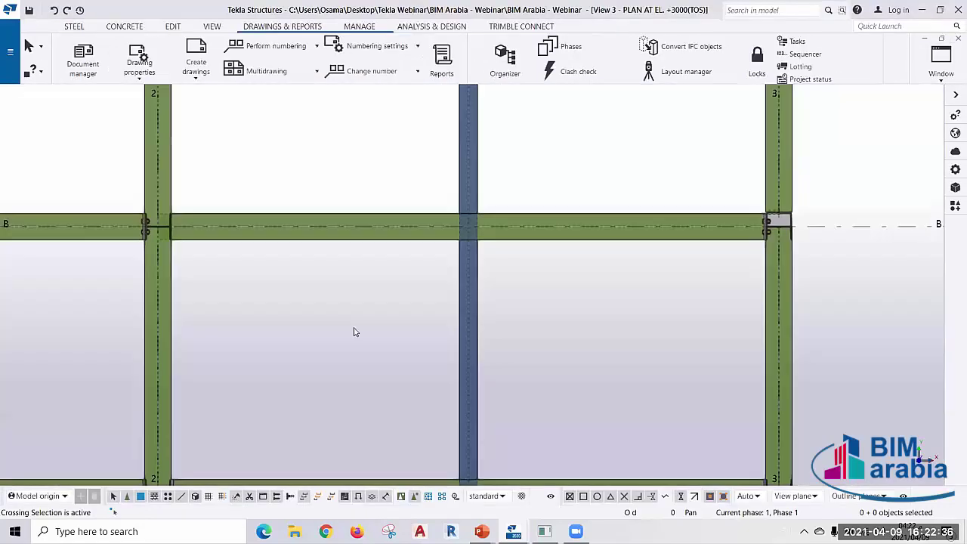
# - Switch from the View 3 plan to View 1 - 3D VIEW showing the whole steel frame
pyautogui.hotkey('ctrl', 'Tab')
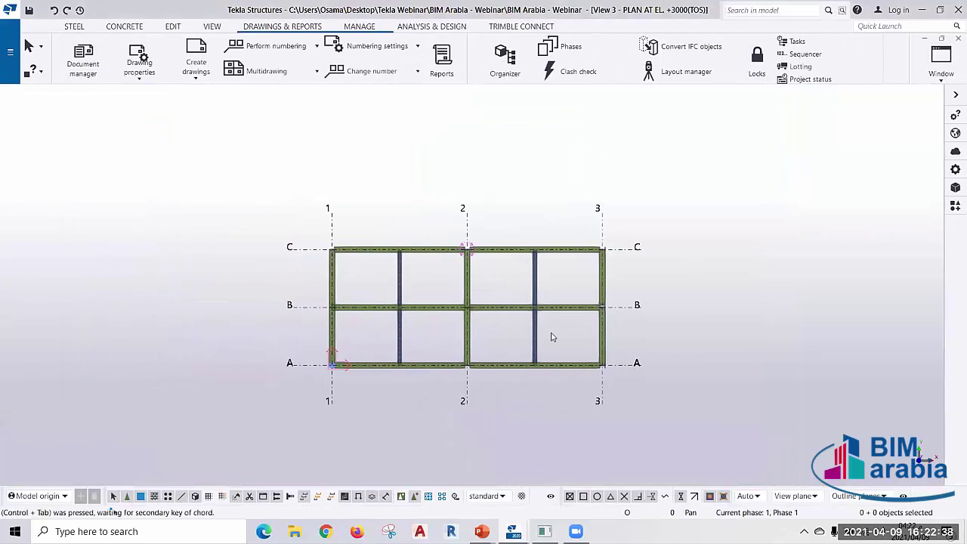
pyautogui.scroll(1, 551, 432)
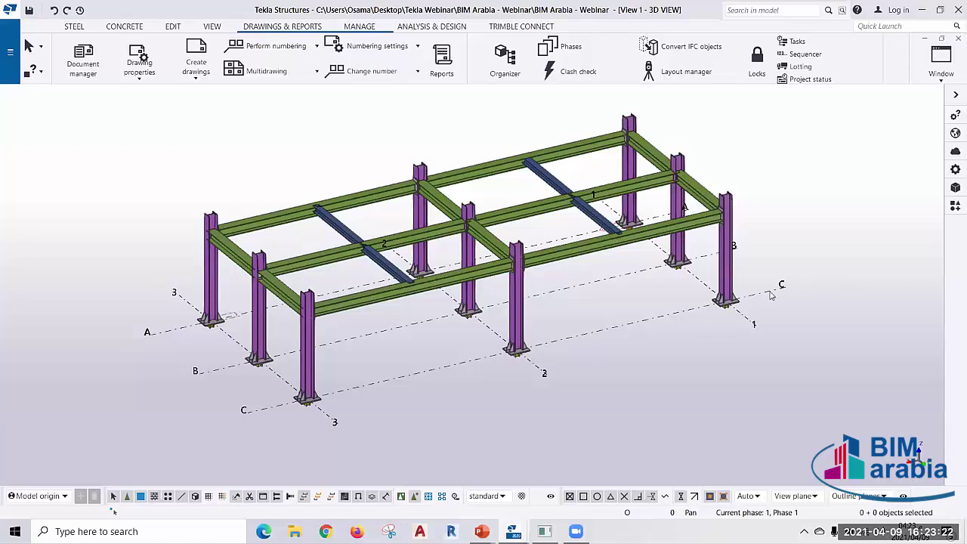
# - Select a single column of the frame and request an assembly drawing for it
pyautogui.moveTo(772, 294); pyautogui.dragTo(751, 351, button='middle')
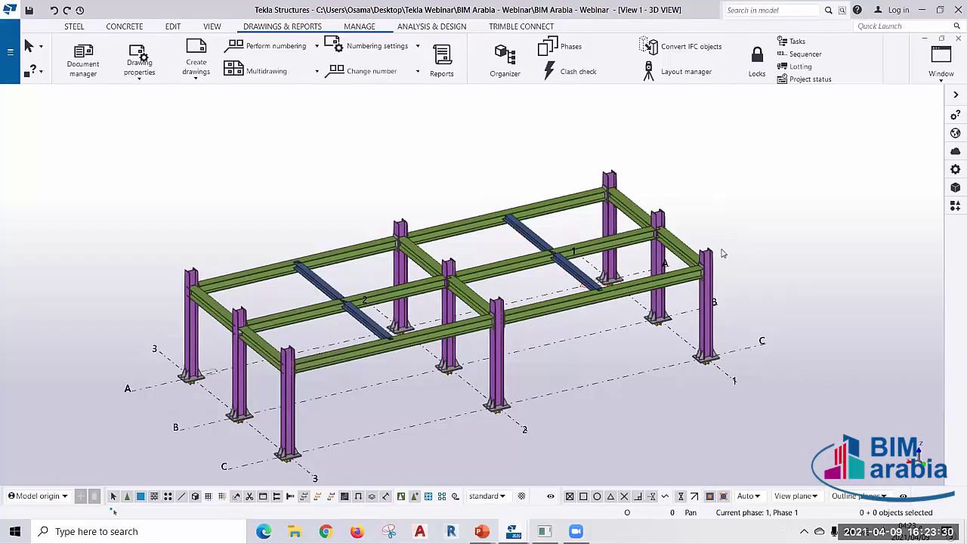
pyautogui.moveTo(729, 332); pyautogui.dragTo(660, 293, button='middle')
pyautogui.scroll(2, 660, 293)
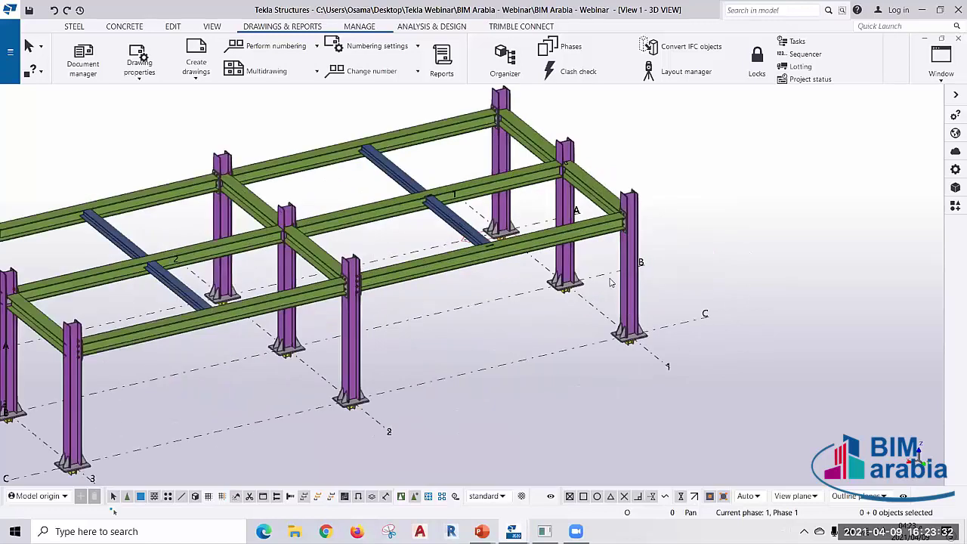
pyautogui.scroll(2, 627, 287)
pyautogui.click(622, 271)
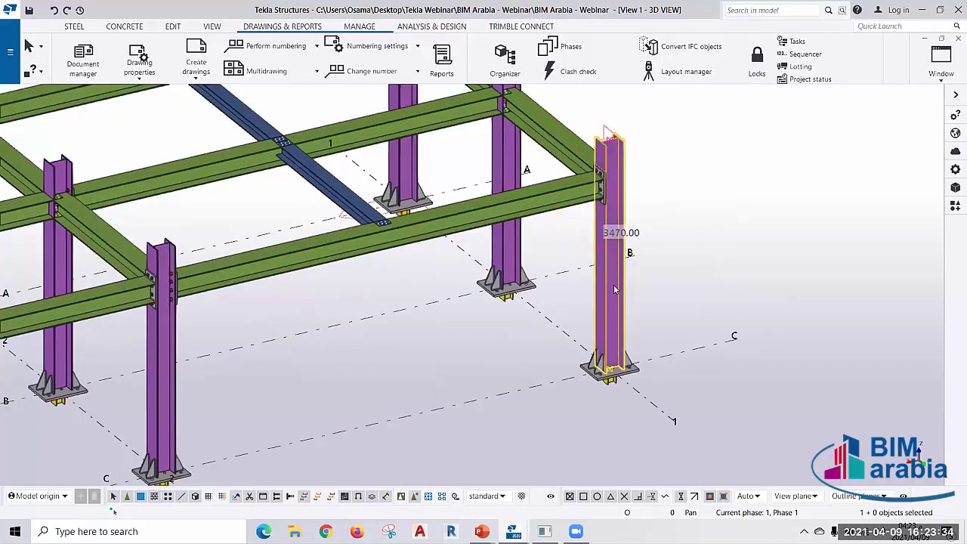
pyautogui.rightClick(602, 271)
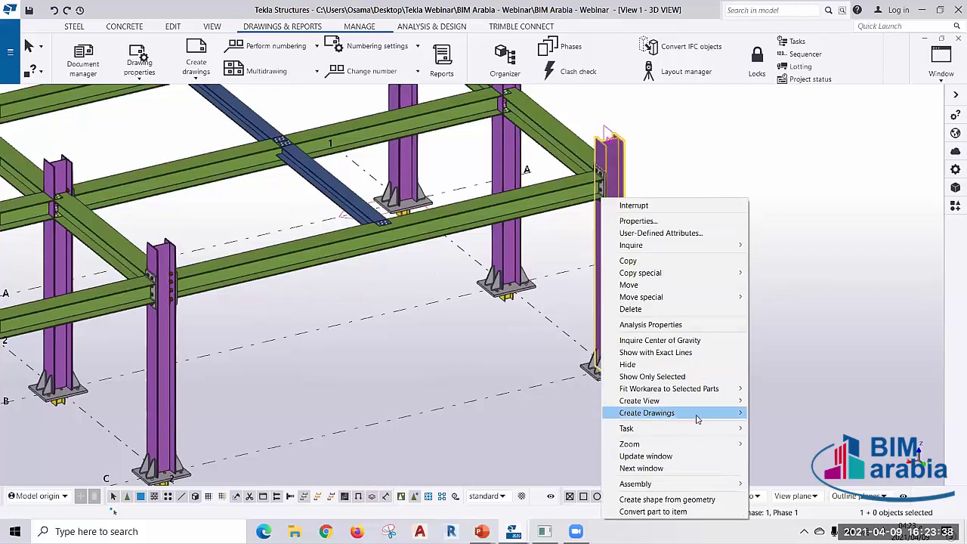
pyautogui.moveTo(647, 413)
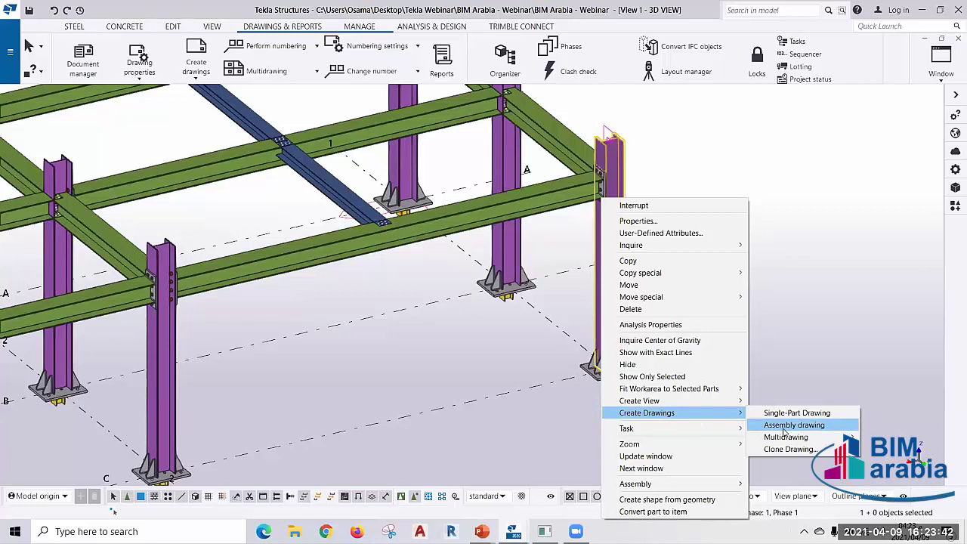
pyautogui.click(786, 425)
# - Select every part of the frame, create assembly drawings, and perform numbering first
pyautogui.scroll(-3, 611, 288)
pyautogui.moveTo(754, 184); pyautogui.dragTo(272, 407)
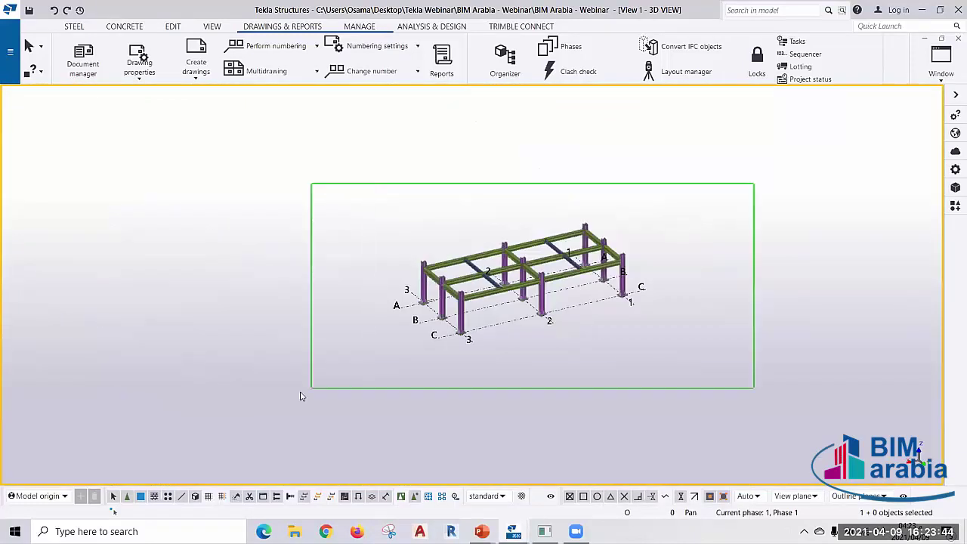
pyautogui.scroll(2, 594, 298)
pyautogui.scroll(2, 588, 242)
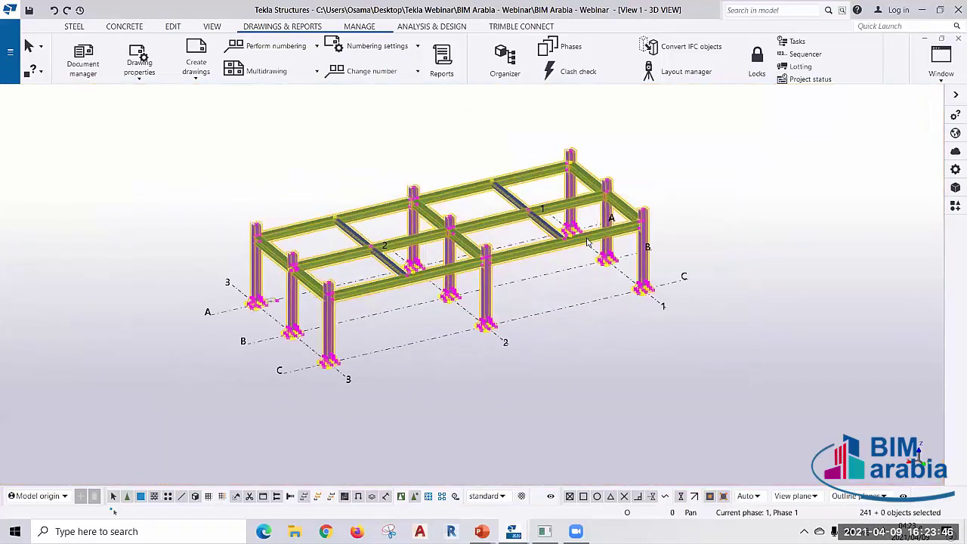
pyautogui.scroll(2, 588, 242)
pyautogui.rightClick(588, 242)
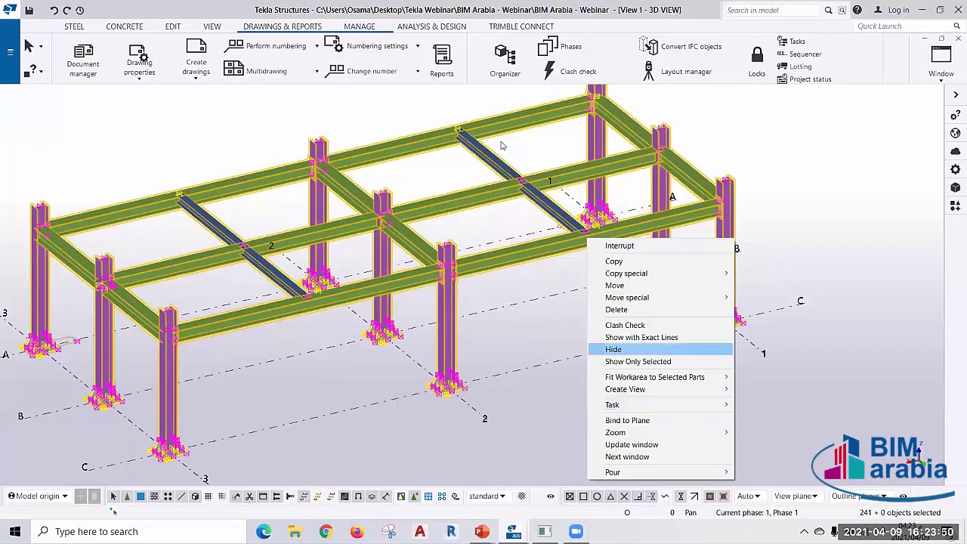
pyautogui.click(196, 69)
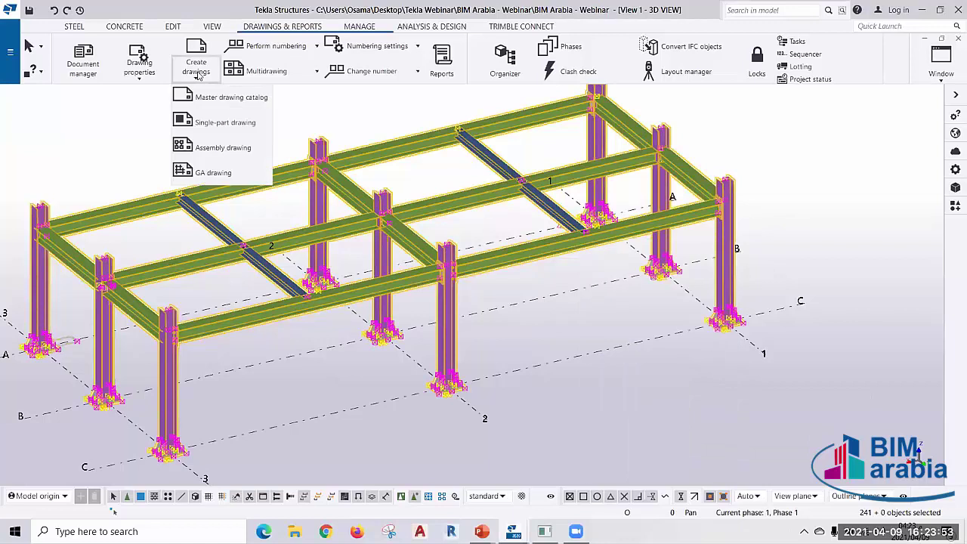
pyautogui.click(214, 151)
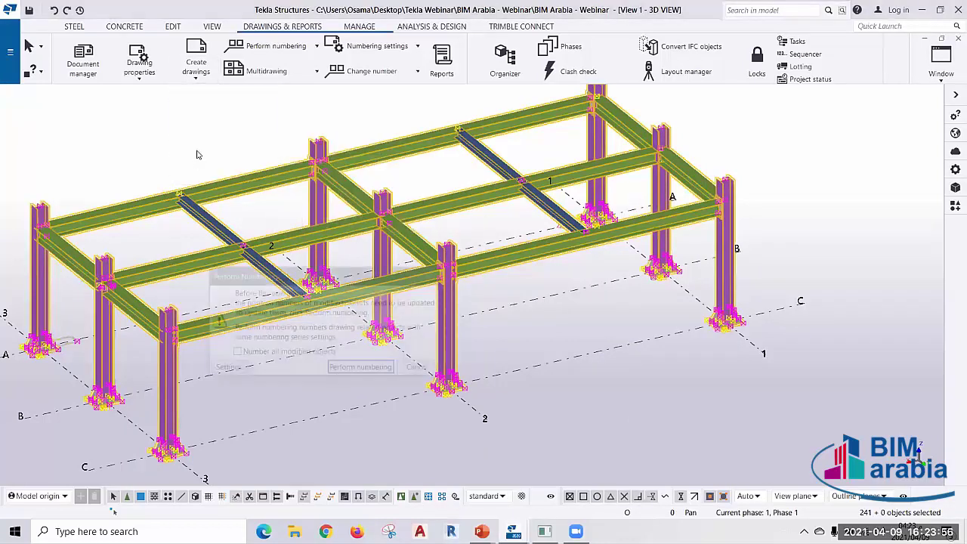
pyautogui.click(345, 374)
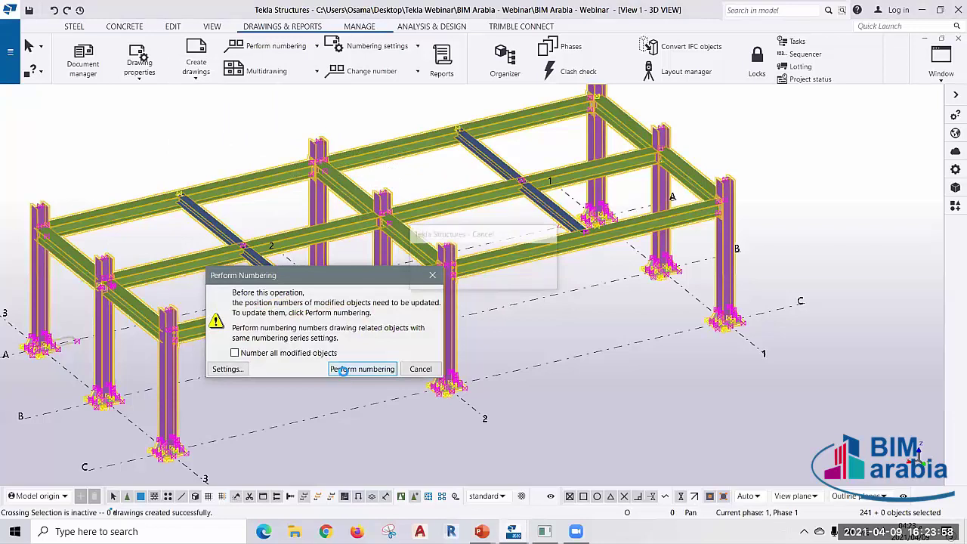
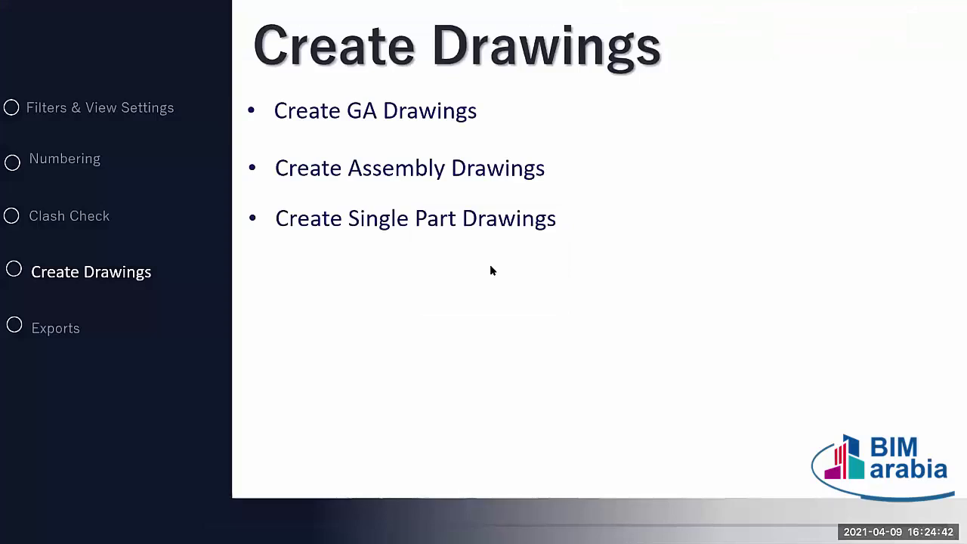
# - Switch from the PowerPoint slide show to the Tekla Structures model window
pyautogui.hotkey('alt', 'Tab')
pyautogui.hotkey('alt', 'Tab')
pyautogui.hotkey('alt', 'Tab')
pyautogui.hotkey('alt', 'Tab')
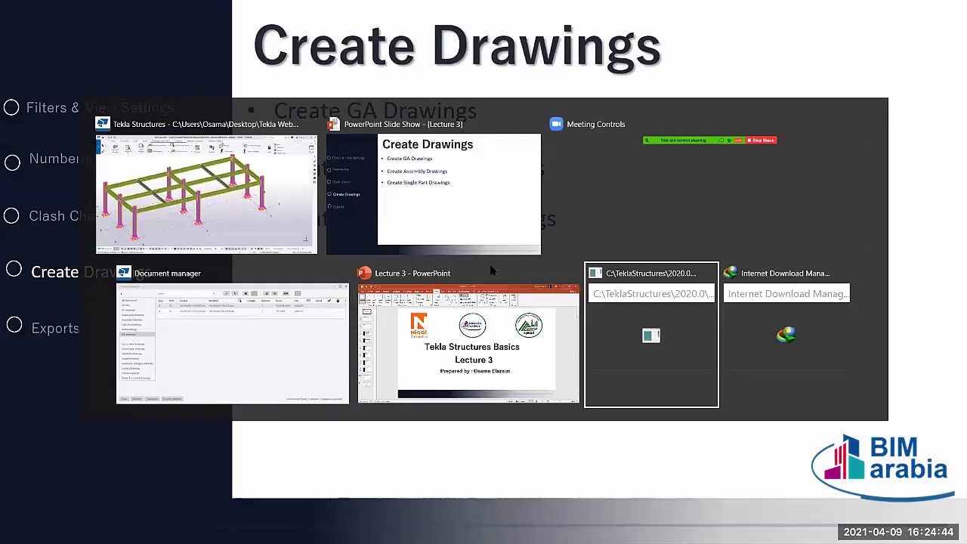
pyautogui.hotkey('alt', 'Tab')
pyautogui.hotkey('alt', 'Tab')
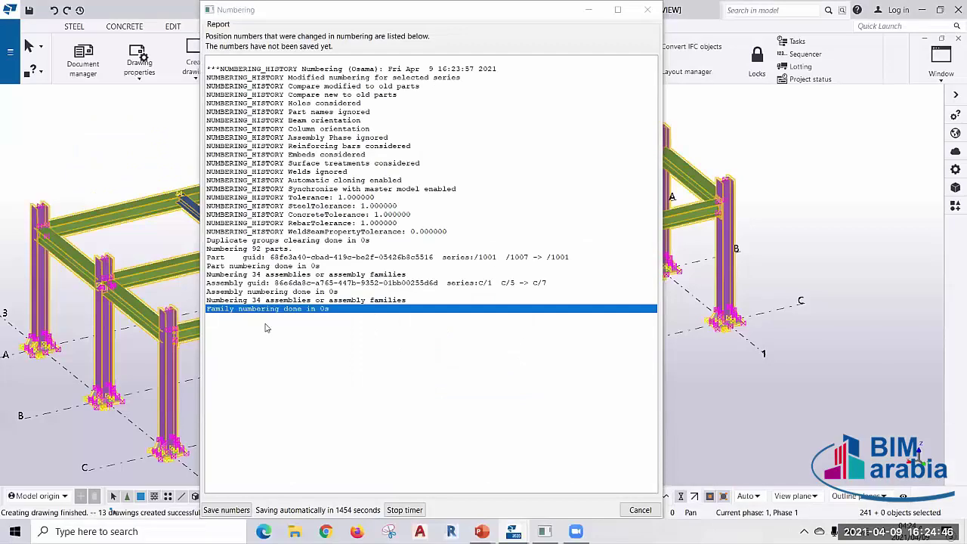
# - Save the position numbers, then list the 13 assembly drawings in a maximized Document manager
pyautogui.click(218, 512)
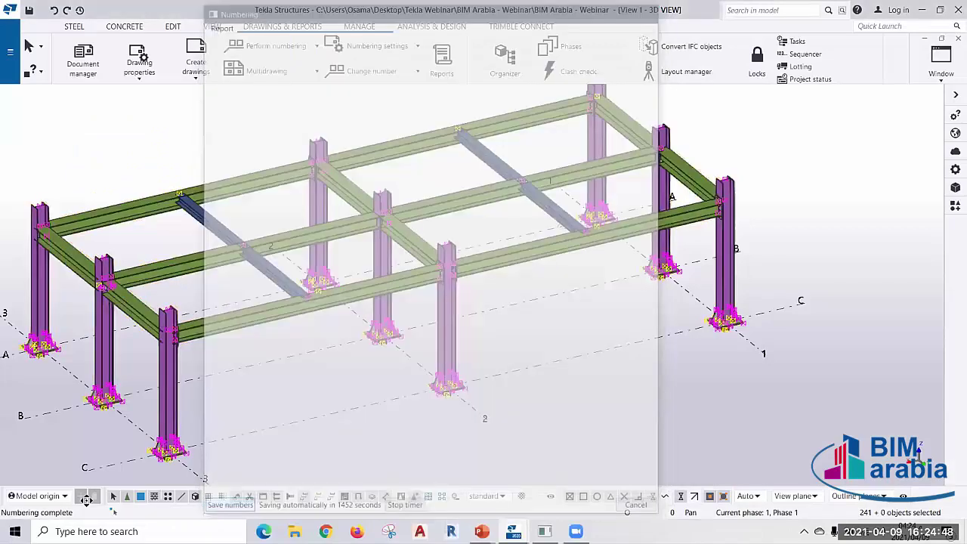
pyautogui.click(604, 409)
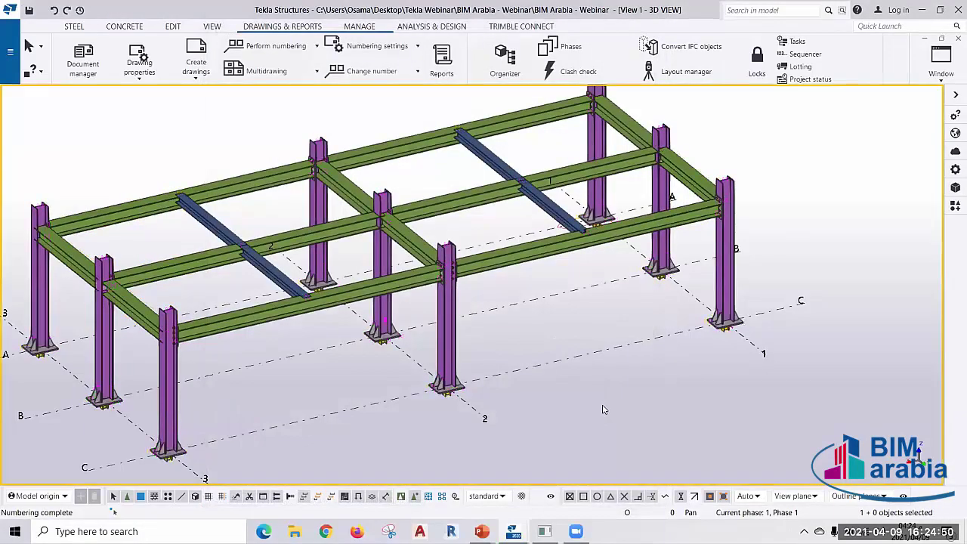
pyautogui.hotkey('ctrl', 'l')
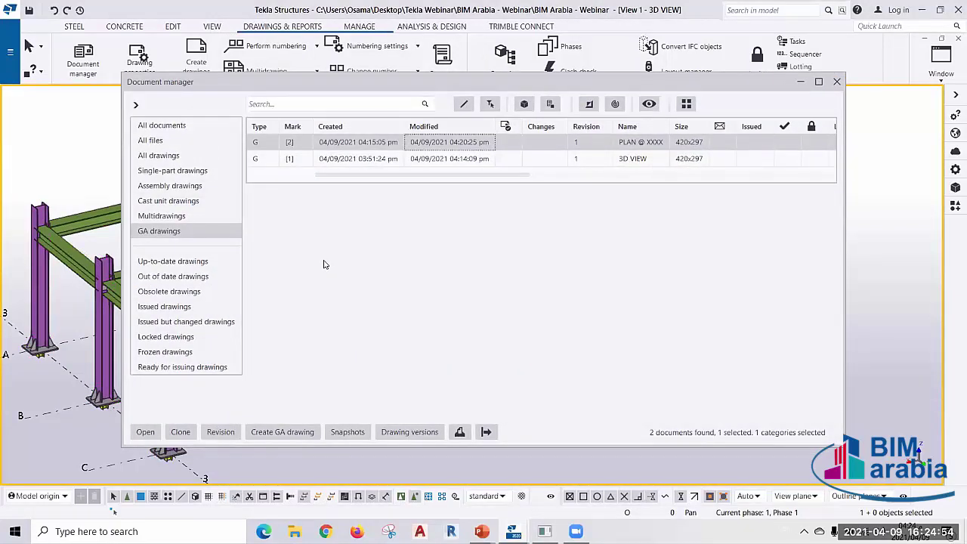
pyautogui.click(172, 186)
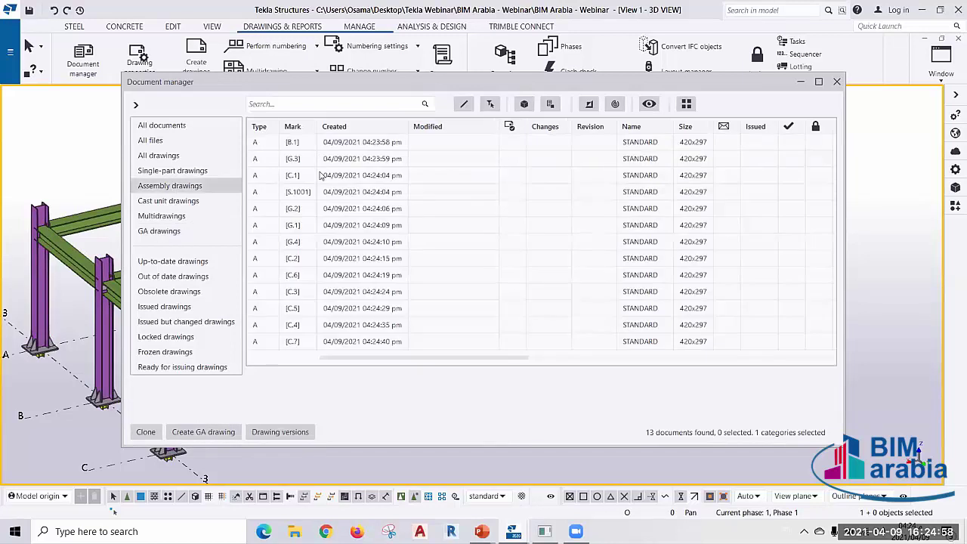
pyautogui.hscroll(3, 348, 226)
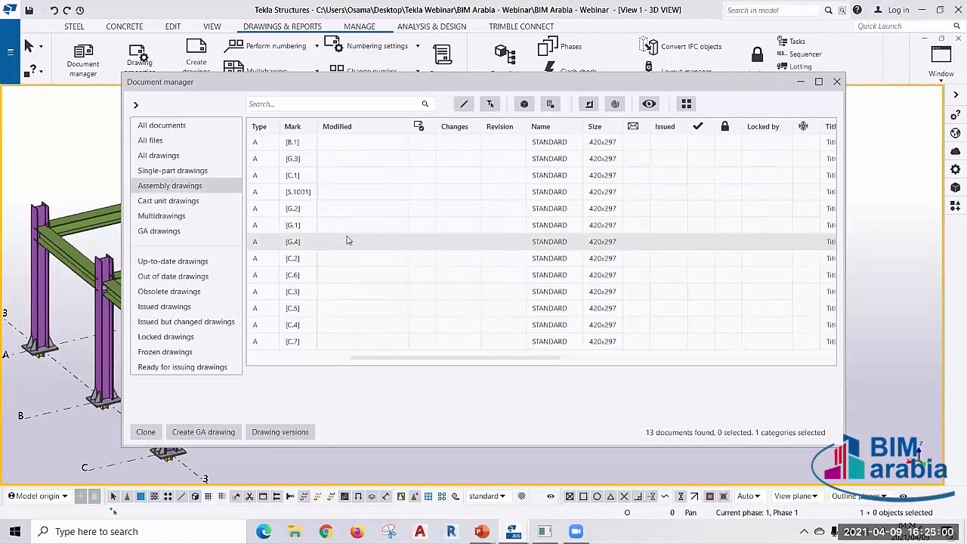
pyautogui.hscroll(3, 348, 234)
pyautogui.hscroll(3, 348, 240)
pyautogui.hscroll(-5, 348, 240)
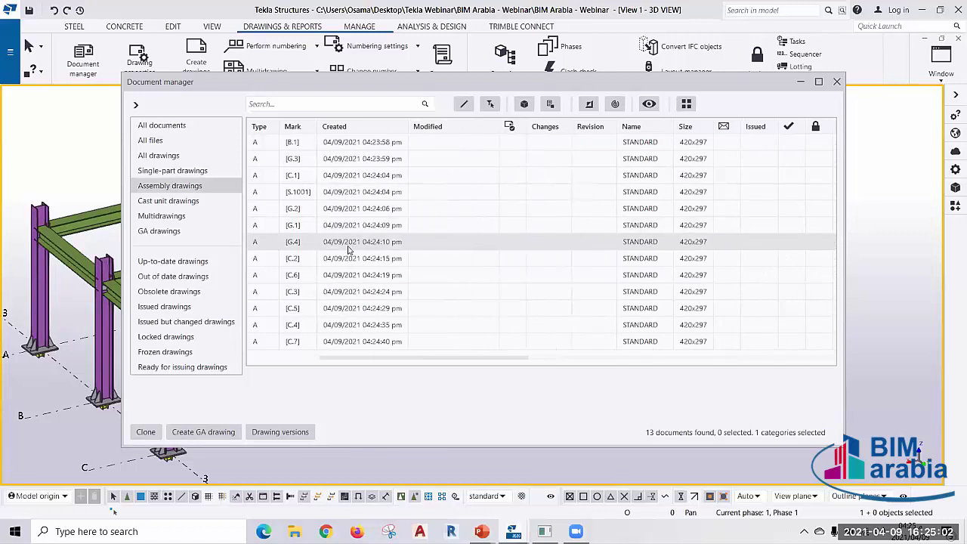
pyautogui.doubleClick(377, 446)
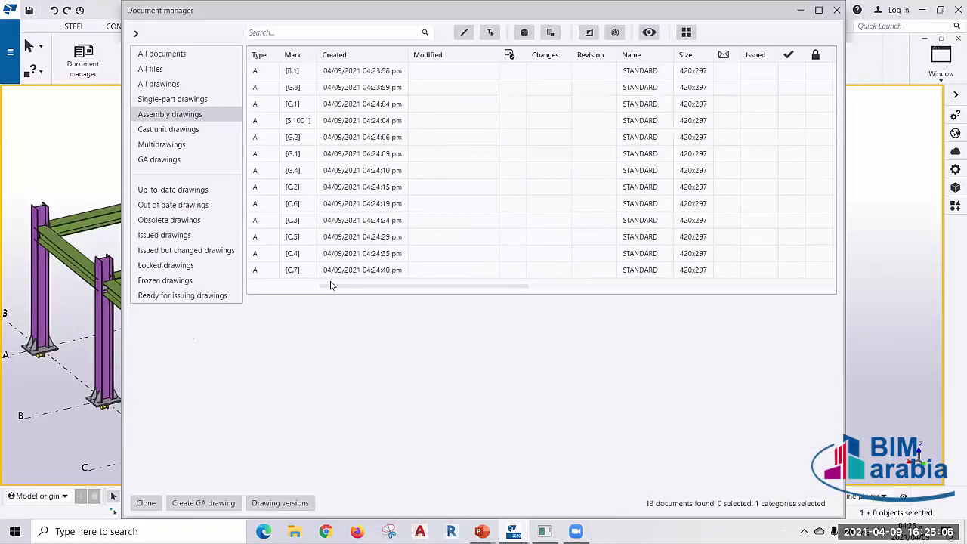
pyautogui.click(292, 177)
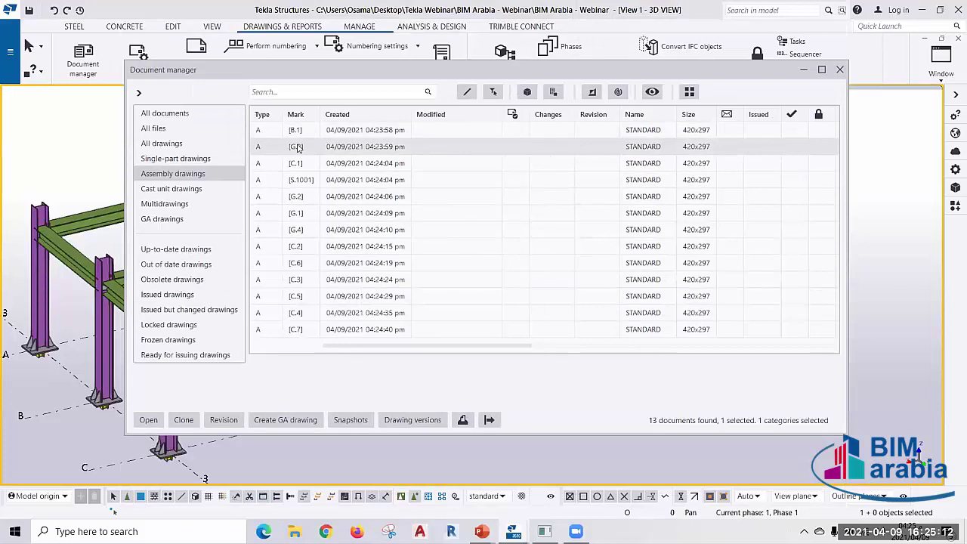
# - Preview drawing G.3, then return to Document manager and open column assembly drawing C.1
pyautogui.doubleClick(297, 147)
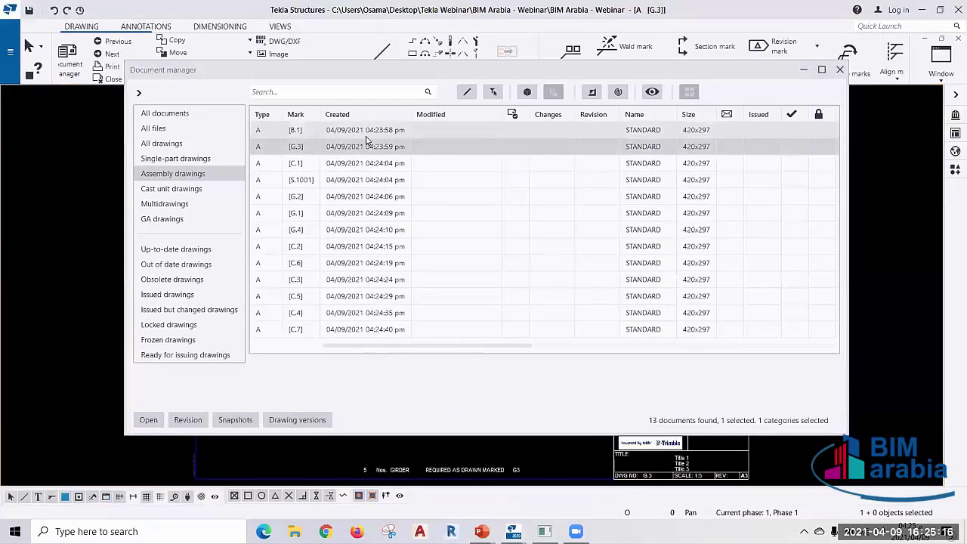
pyautogui.click(804, 71)
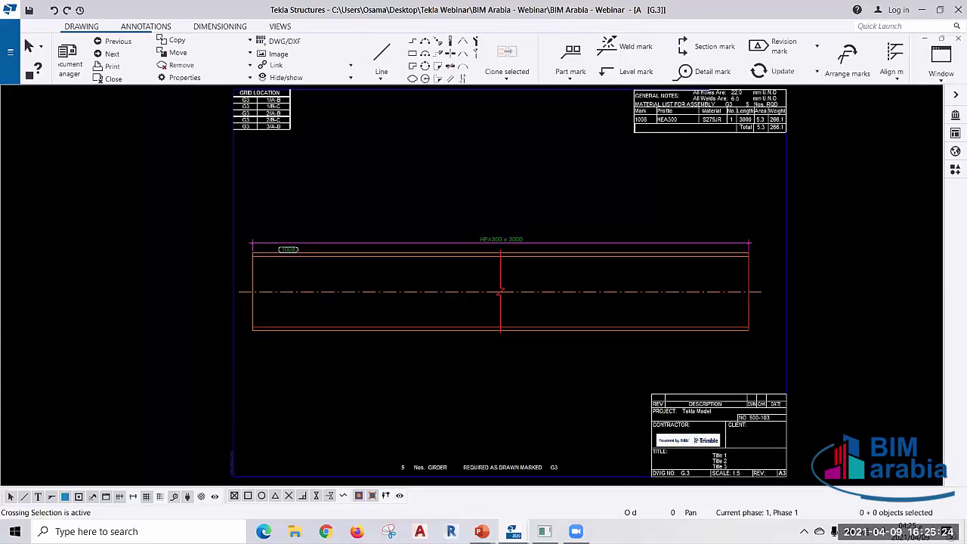
pyautogui.hotkey('ctrl', 'o')
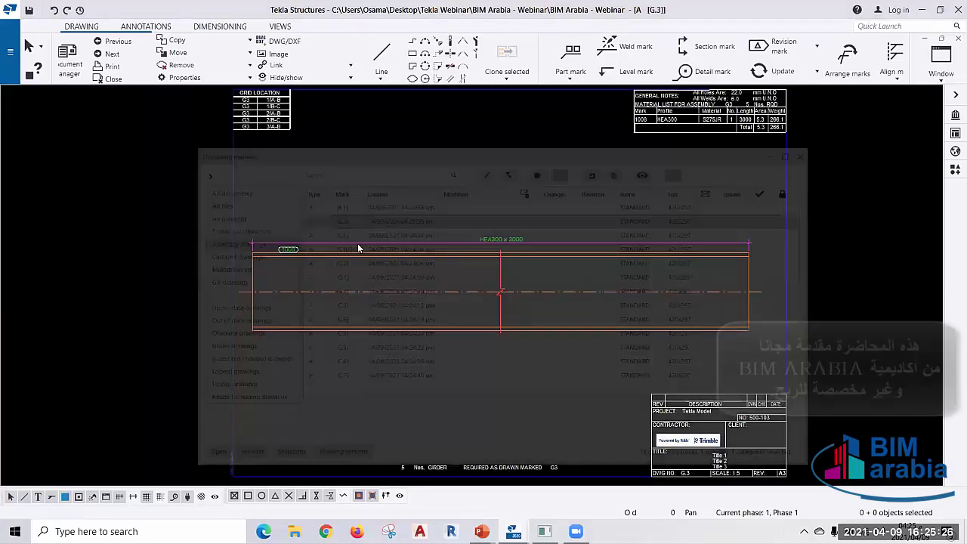
pyautogui.doubleClick(328, 164)
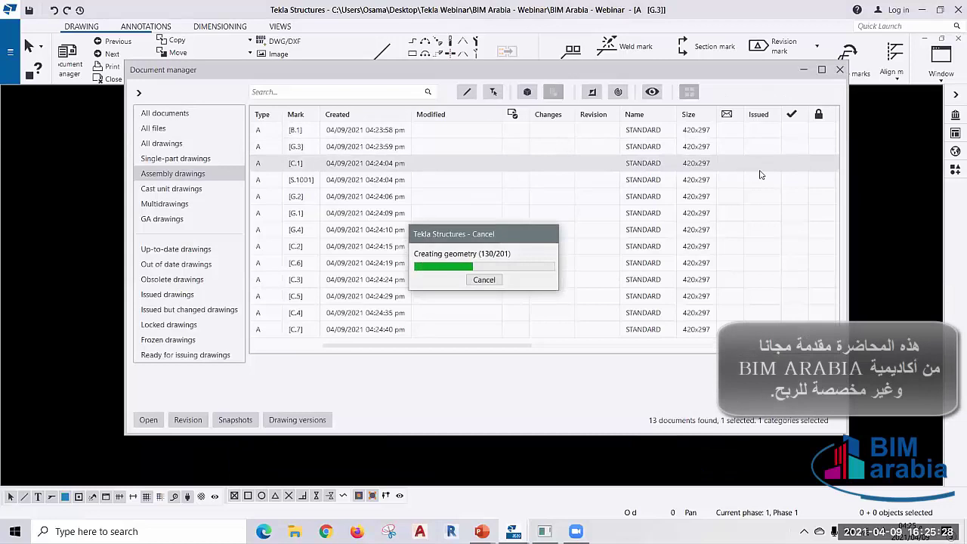
pyautogui.click(805, 68)
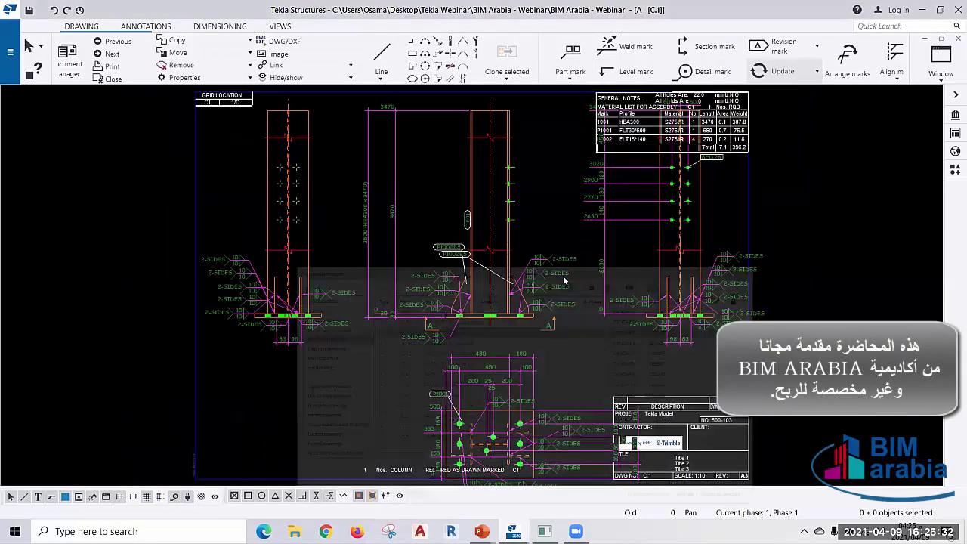
# - Zoom and pan around drawing C.1 to locate the overlapping P1002 BS part marks
pyautogui.scroll(-1, 603, 306)
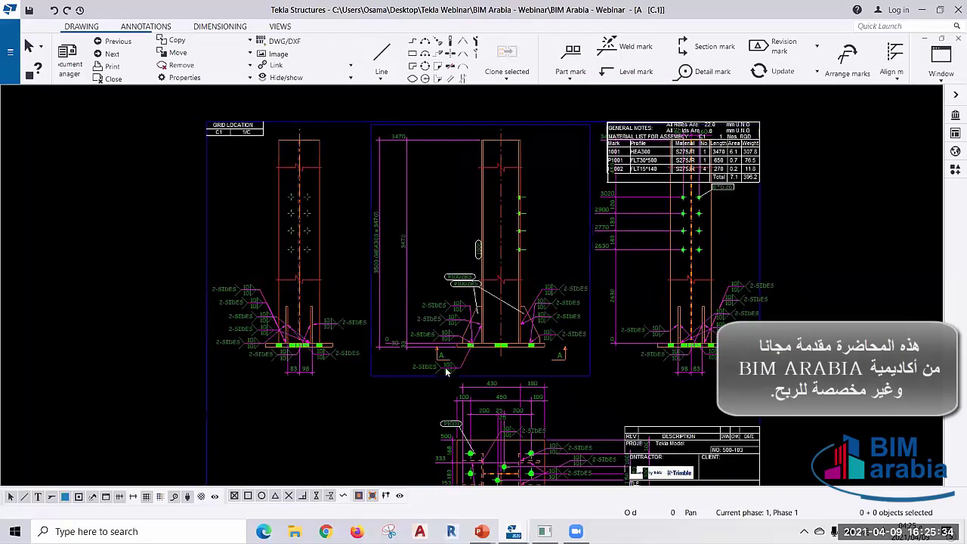
pyautogui.scroll(2, 384, 380)
pyautogui.scroll(2, 448, 354)
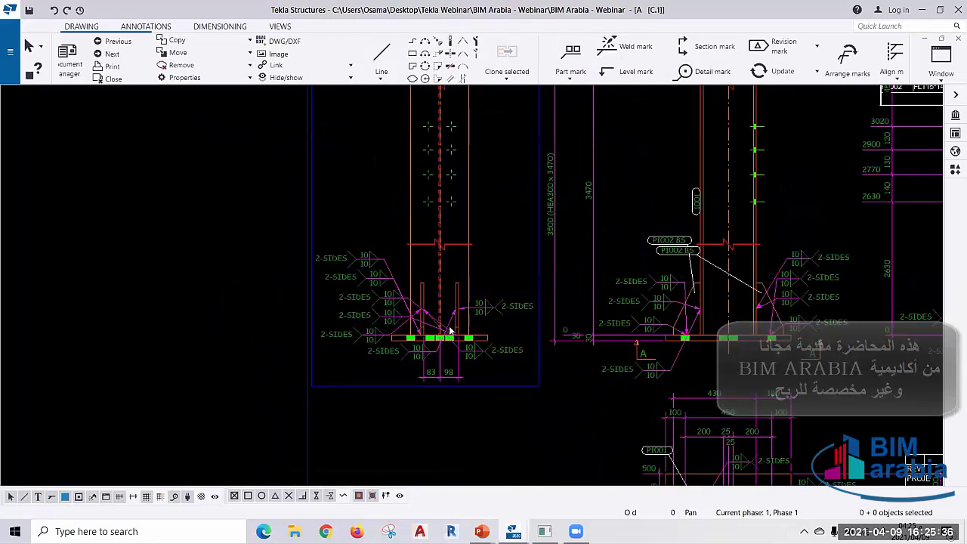
pyautogui.scroll(-2, 497, 251)
pyautogui.moveTo(487, 280); pyautogui.dragTo(488, 287, button='middle')
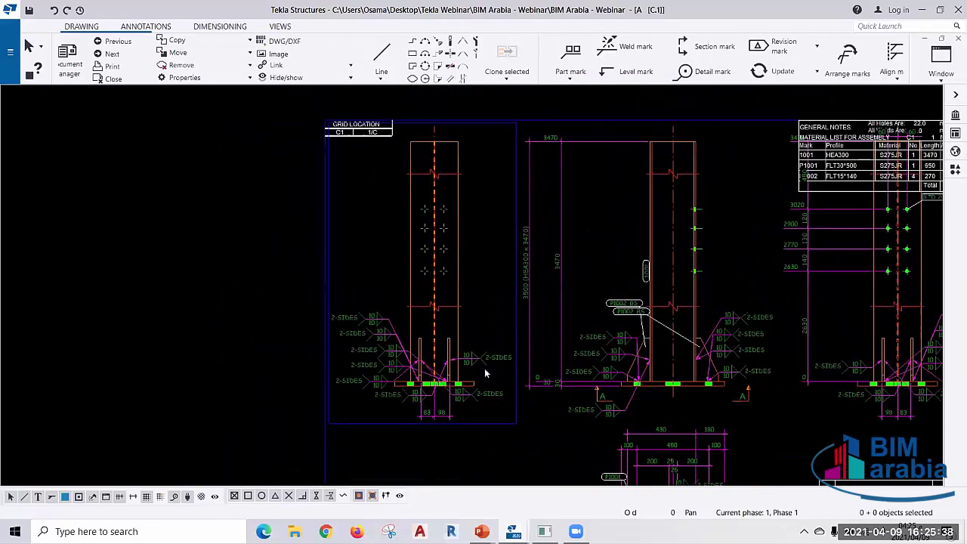
pyautogui.scroll(1, 484, 368)
pyautogui.scroll(1, 485, 368)
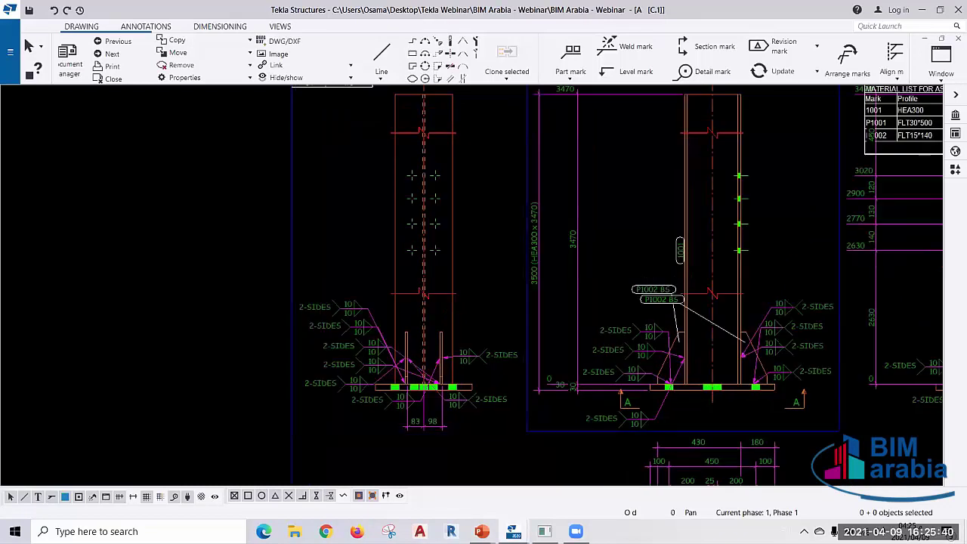
pyautogui.moveTo(460, 287); pyautogui.dragTo(207, 204, button='middle')
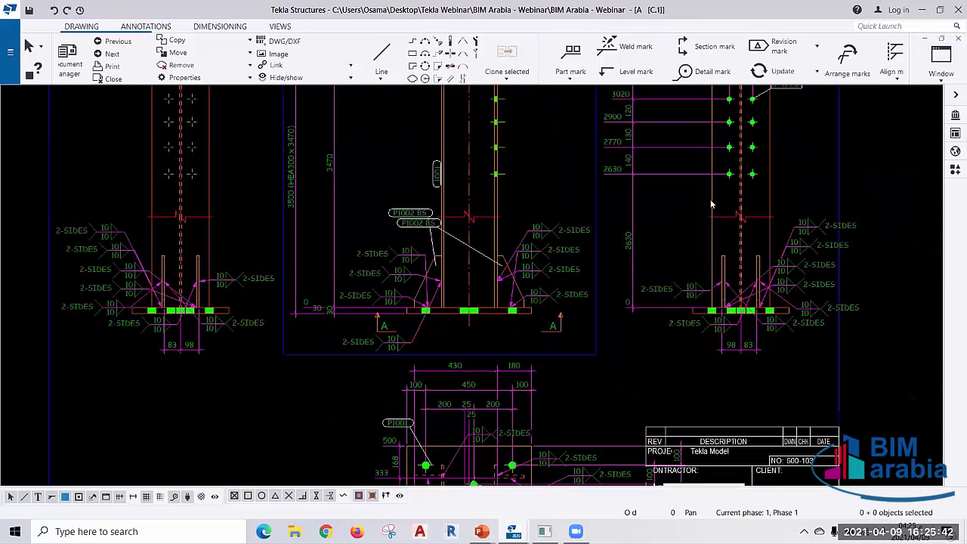
pyautogui.scroll(-2, 586, 243)
pyautogui.scroll(-1, 586, 243)
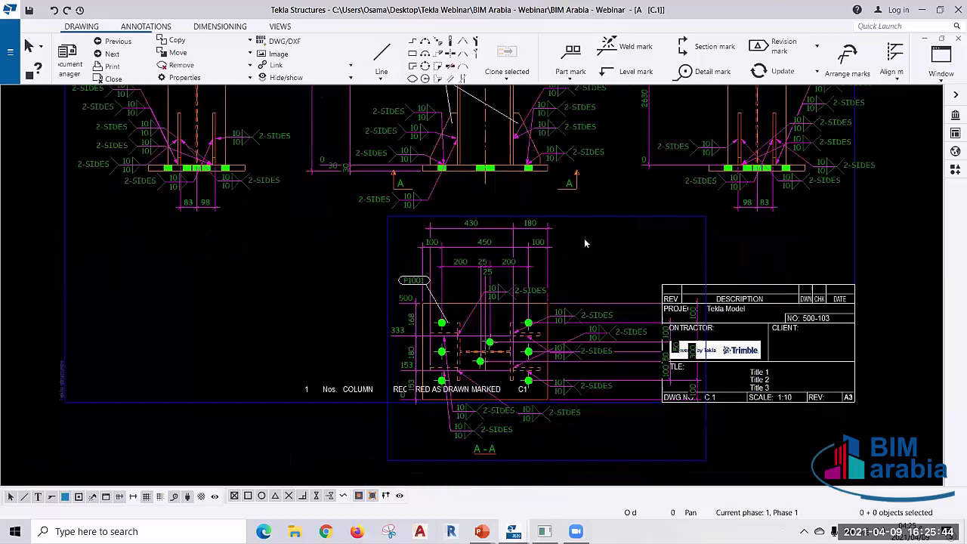
pyautogui.scroll(-1, 585, 243)
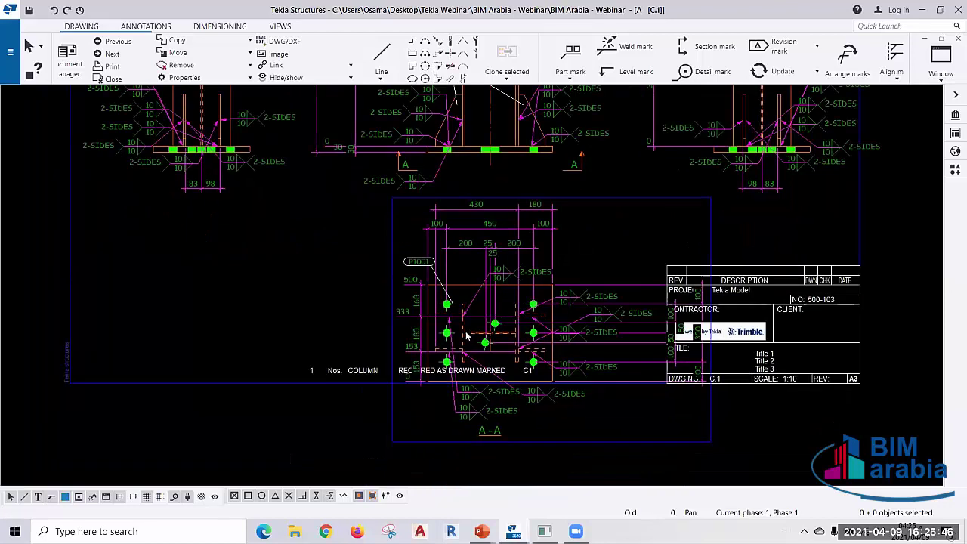
pyautogui.scroll(3, 538, 262)
pyautogui.scroll(-3, 538, 262)
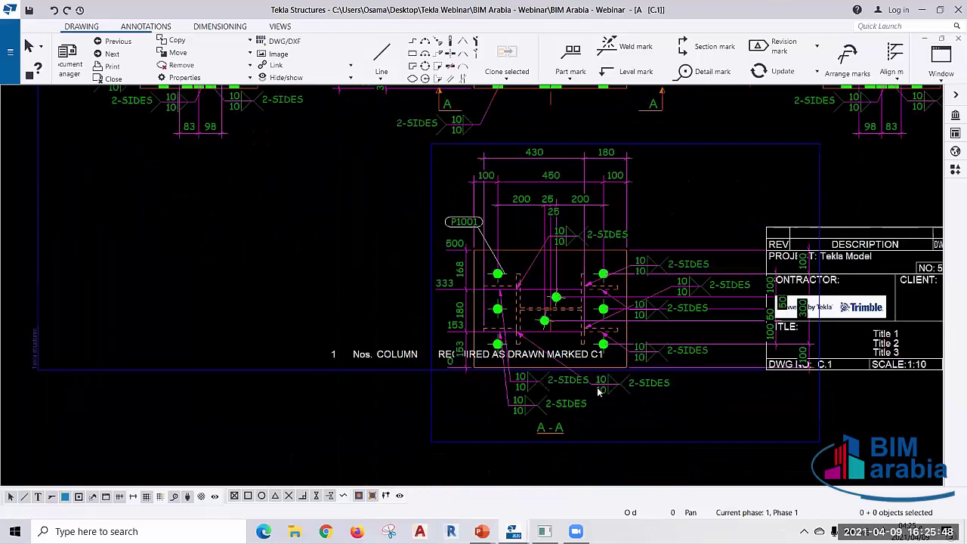
pyautogui.scroll(1, 537, 262)
pyautogui.scroll(1, 544, 261)
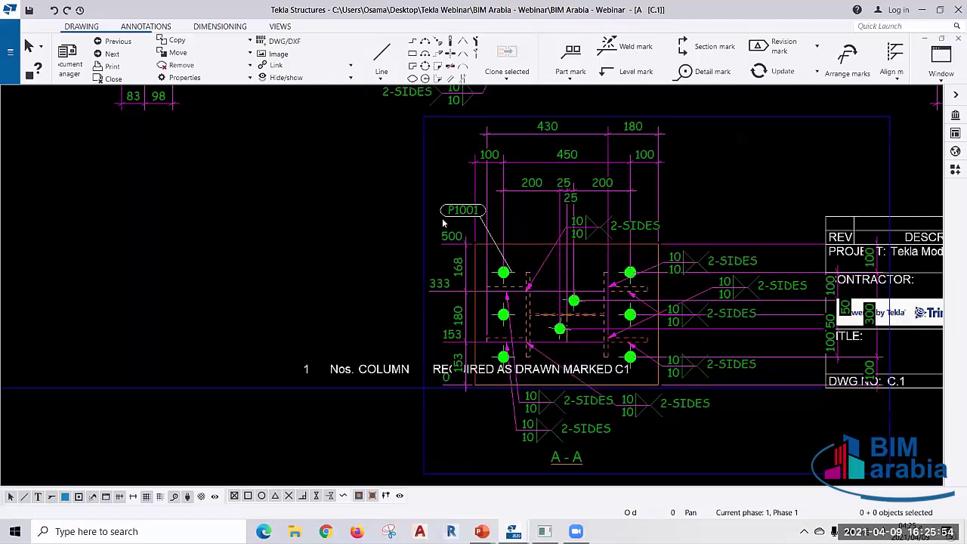
pyautogui.scroll(-2, 395, 291)
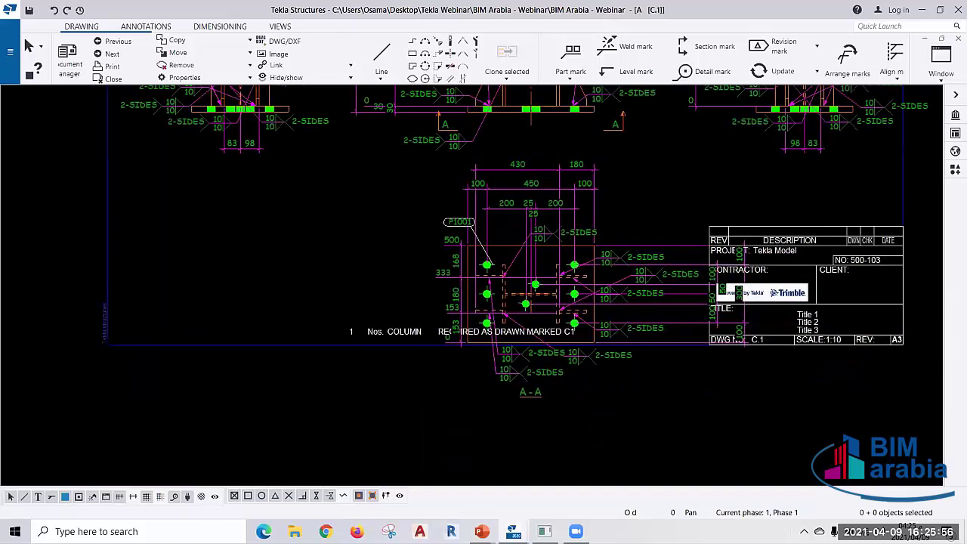
pyautogui.moveTo(395, 291); pyautogui.dragTo(442, 381, button='middle')
pyautogui.scroll(-2, 493, 272)
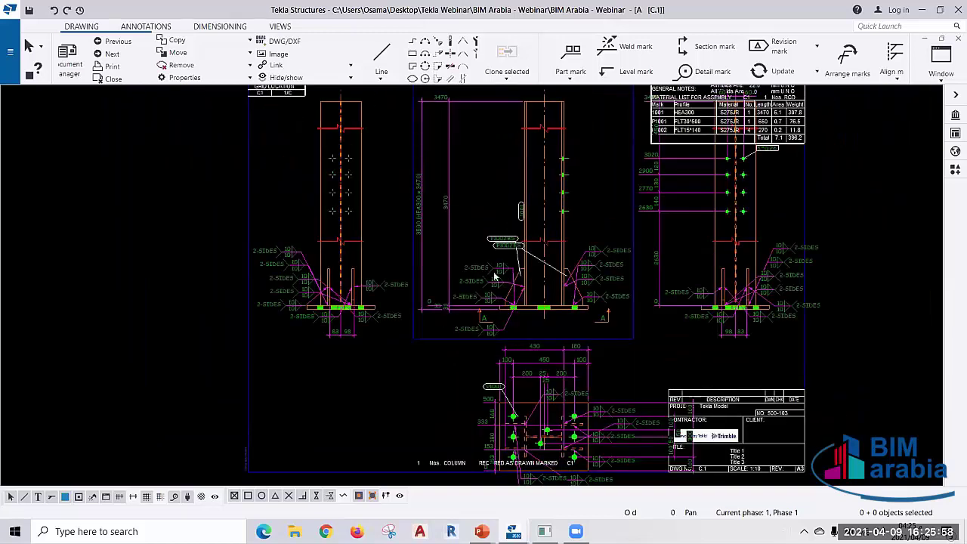
pyautogui.scroll(1, 493, 271)
pyautogui.scroll(2, 509, 201)
pyautogui.scroll(1, 483, 226)
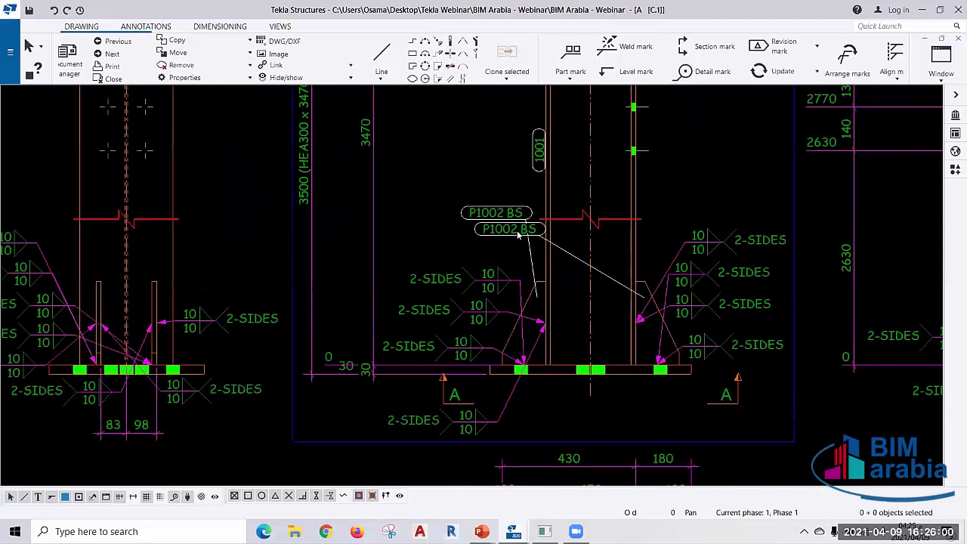
pyautogui.scroll(1, 454, 257)
pyautogui.scroll(1, 425, 289)
# - Drag one P1002 BS mark right, beside the base plate's 2-SIDES weld marks
pyautogui.click(426, 290)
pyautogui.moveTo(522, 275); pyautogui.dragTo(483, 229, button='middle')
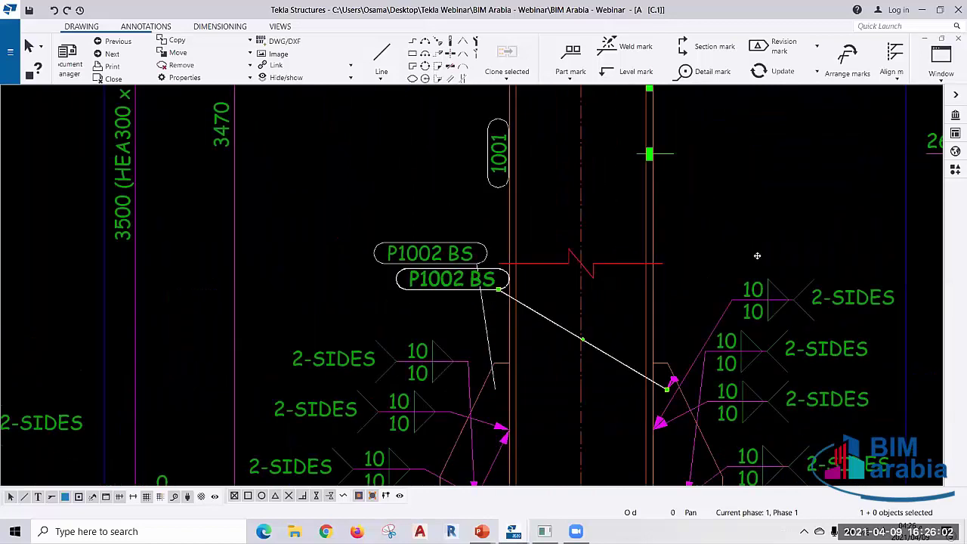
pyautogui.moveTo(757, 255); pyautogui.dragTo(764, 261)
pyautogui.moveTo(719, 311)
pyautogui.mouseDown(button='middle')
pyautogui.moveTo(669, 223)
pyautogui.moveTo(615, 177)
pyautogui.mouseUp(button='middle')
pyautogui.scroll(2, 554, 227)
pyautogui.scroll(-1, 542, 308)
pyautogui.scroll(-2, 624, 155)
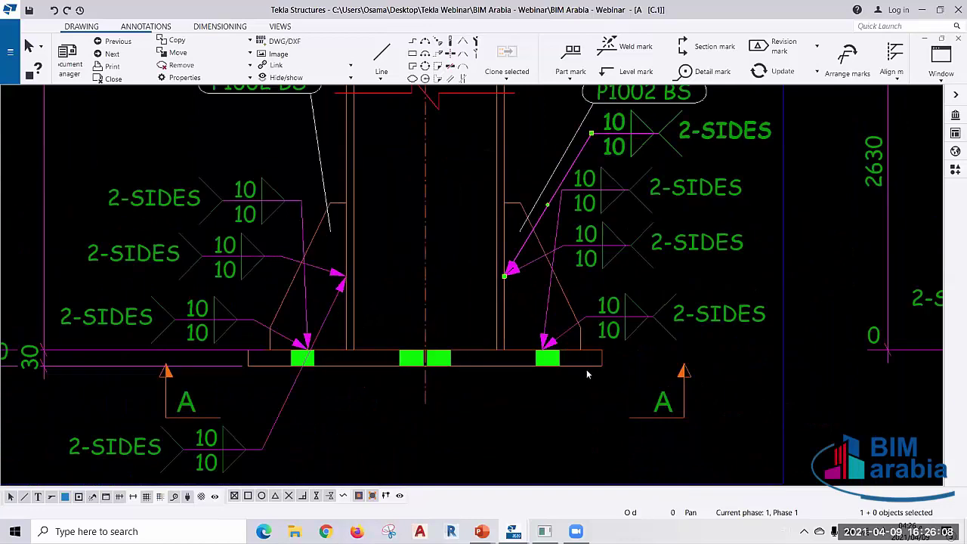
# - Delete the duplicate right-side 10/10 2-SIDES weld marks, undoing one slip, and lower the remaining mark
pyautogui.click(619, 321)
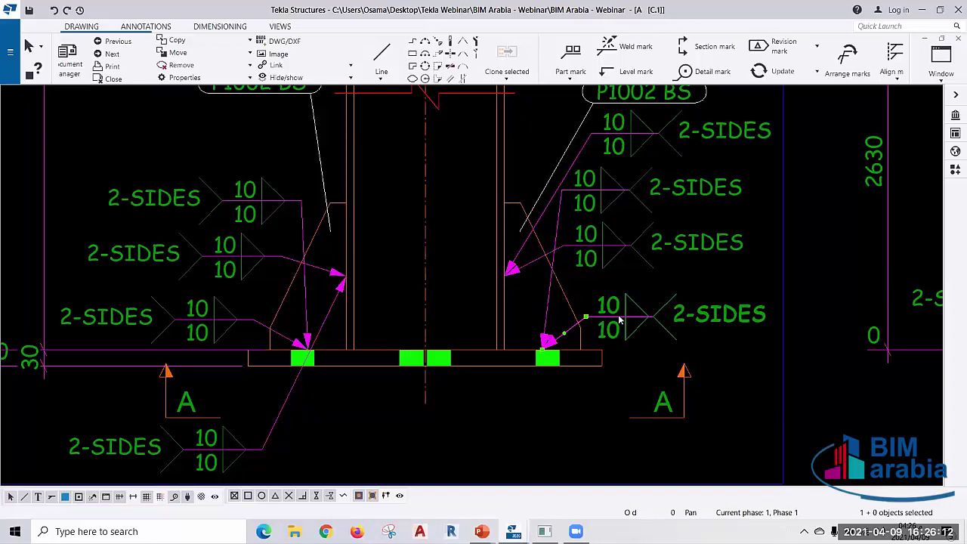
pyautogui.press('Delete')
pyautogui.click(618, 187)
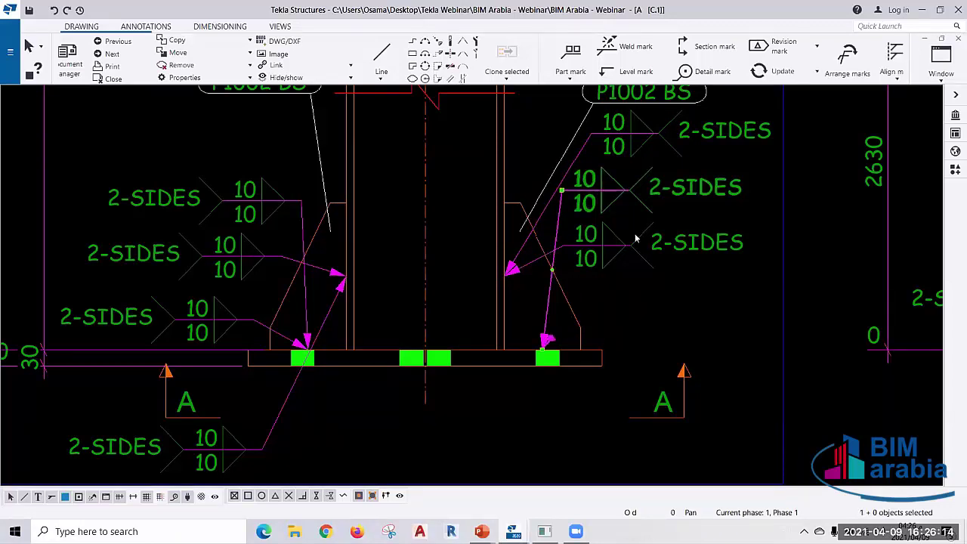
pyautogui.press('Delete')
pyautogui.hotkey('ctrl', 'z')
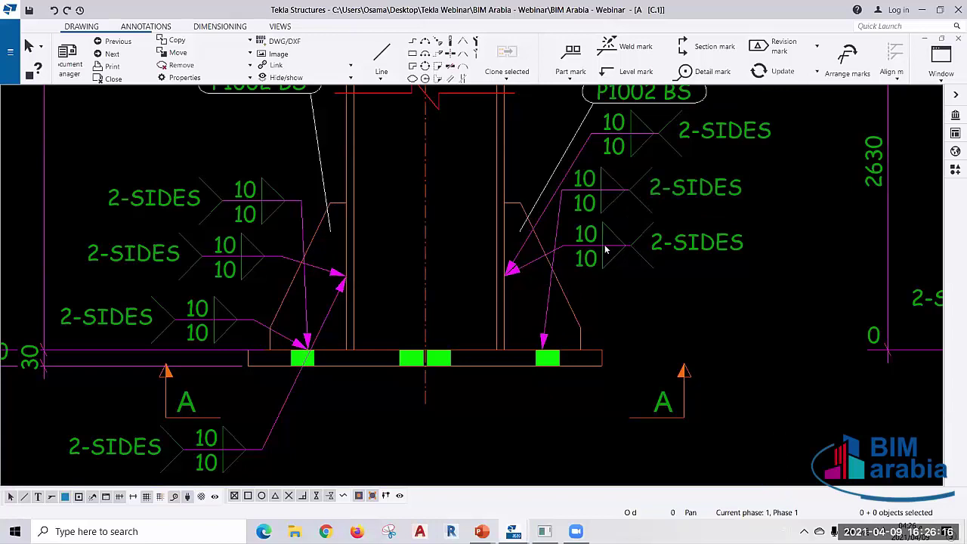
pyautogui.click(605, 249)
pyautogui.press('Delete')
pyautogui.moveTo(604, 249); pyautogui.dragTo(609, 306, button='middle')
pyautogui.click(609, 271)
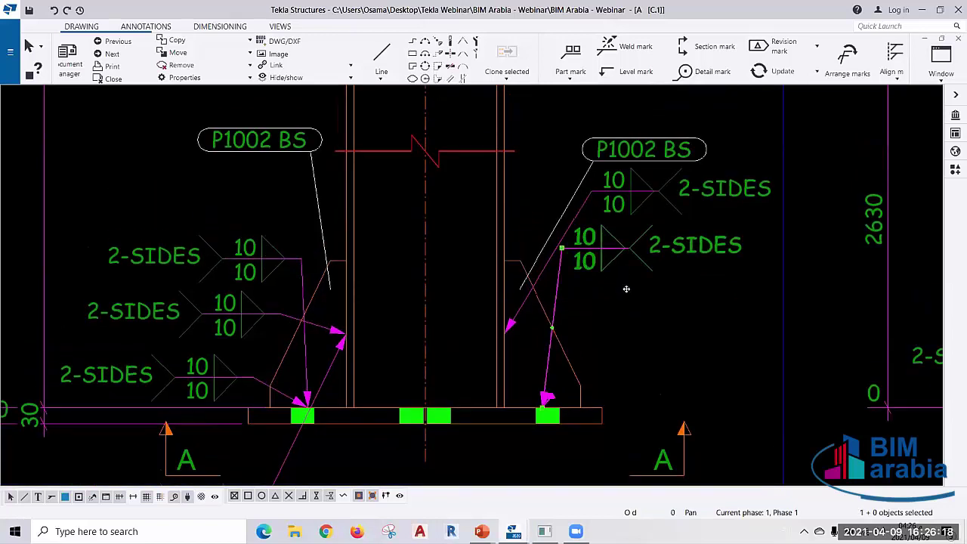
pyautogui.moveTo(626, 289); pyautogui.dragTo(648, 366)
pyautogui.click(618, 203)
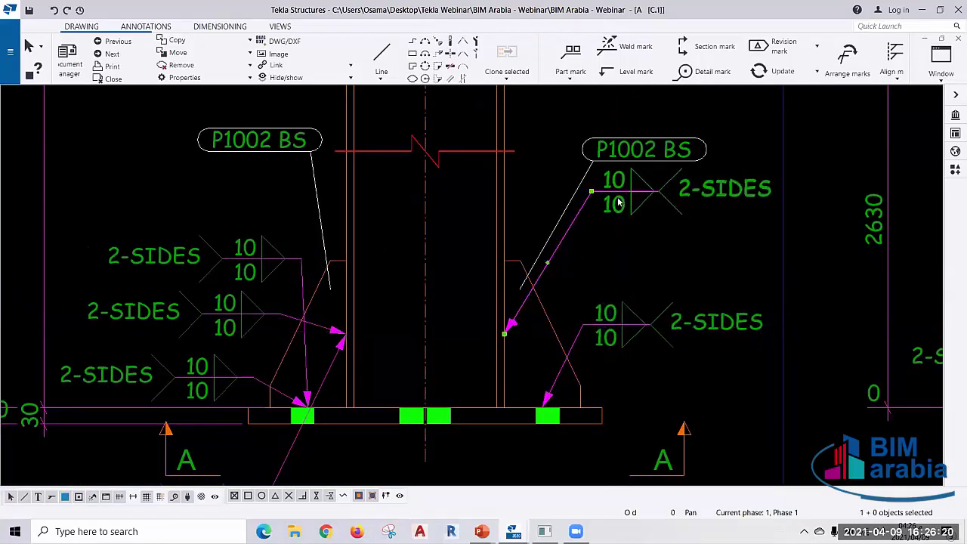
pyautogui.press('Delete')
# - Delete the three extra left-side weld marks and move the remaining one up beside the column
pyautogui.scroll(-1, 660, 240)
pyautogui.scroll(-2, 523, 305)
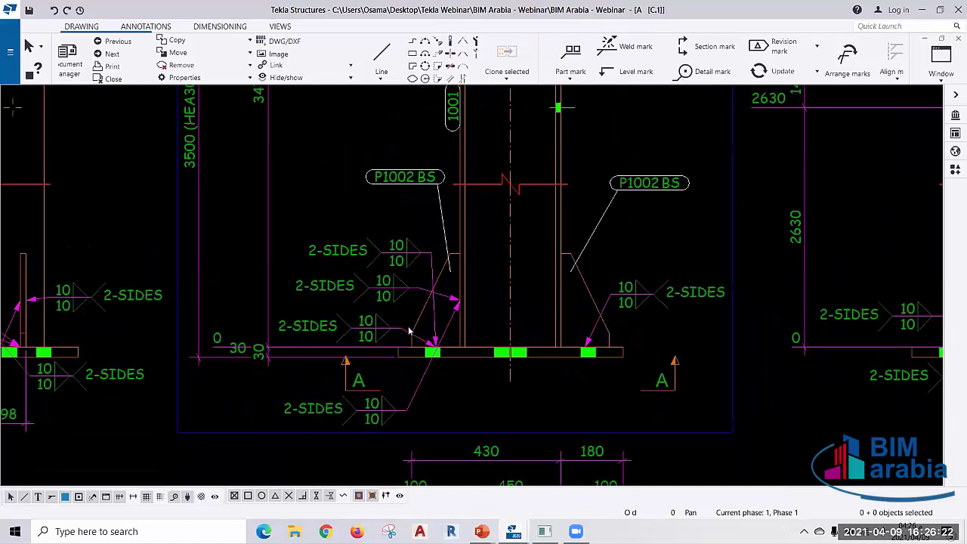
pyautogui.scroll(2, 414, 332)
pyautogui.click(344, 333)
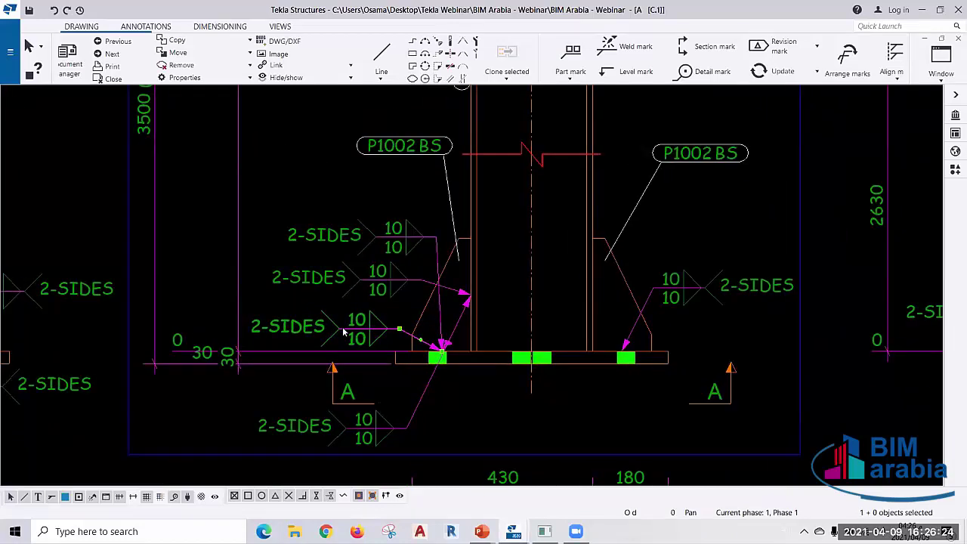
pyautogui.press('Delete')
pyautogui.click(380, 282)
pyautogui.press('Delete')
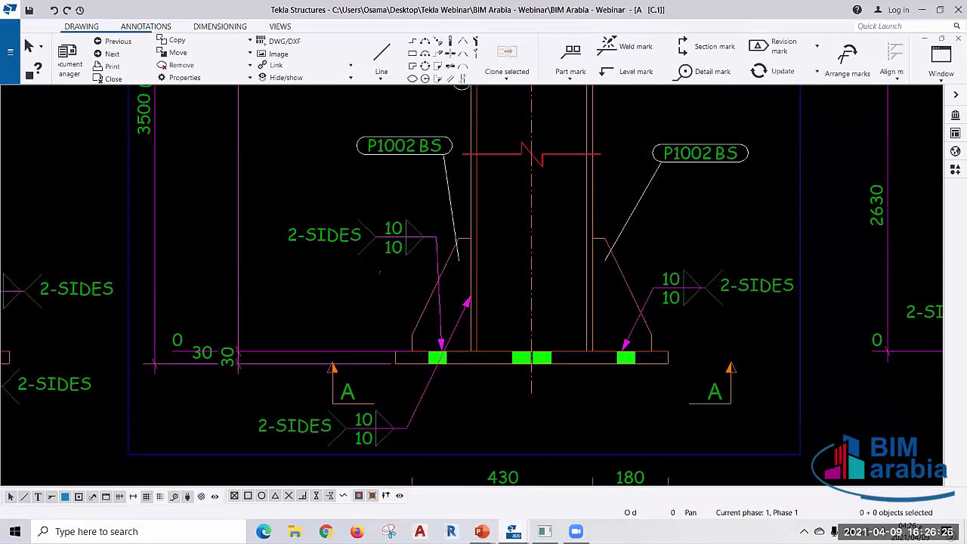
pyautogui.click(393, 242)
pyautogui.press('Delete')
pyautogui.moveTo(371, 438); pyautogui.dragTo(393, 272)
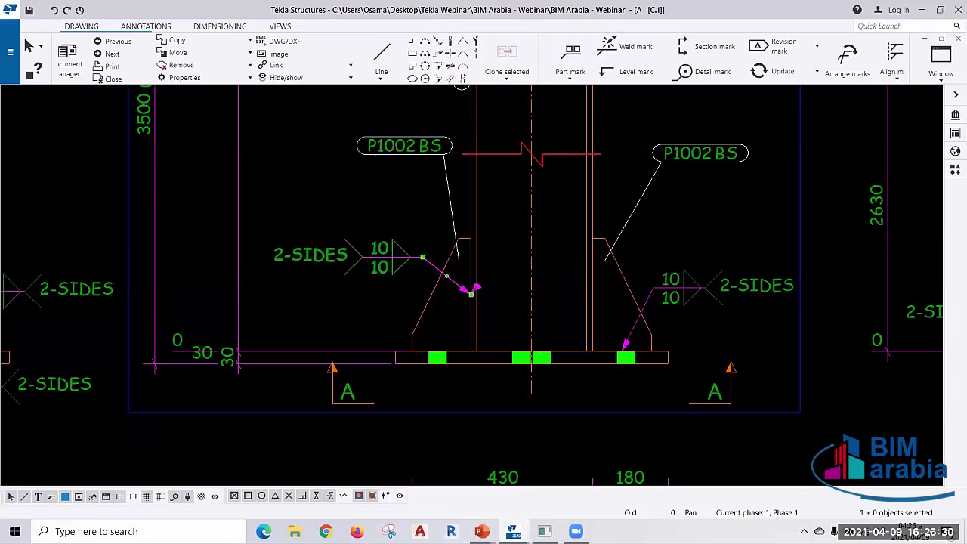
pyautogui.scroll(-1, 519, 262)
pyautogui.scroll(-1, 518, 263)
pyautogui.scroll(-1, 519, 262)
pyautogui.scroll(-1, 519, 262)
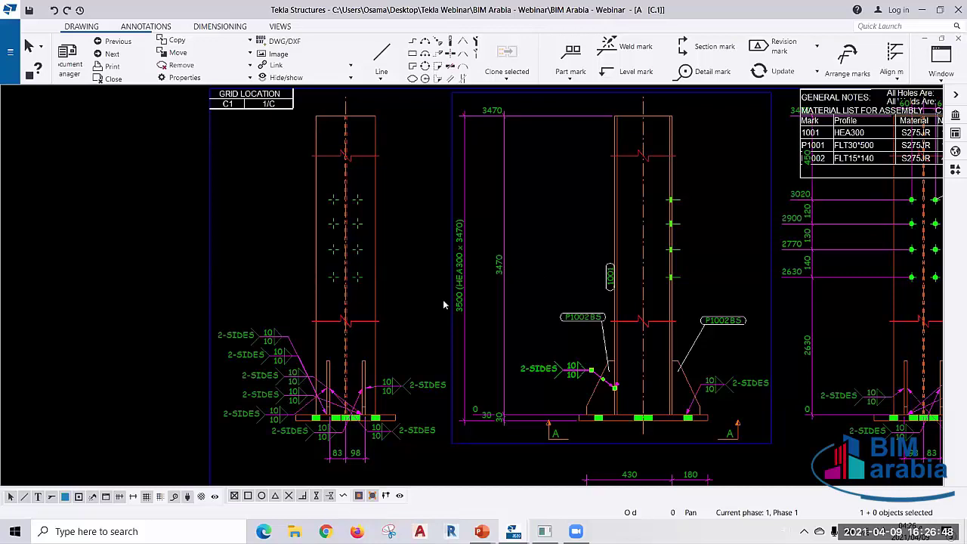
pyautogui.moveTo(549, 281); pyautogui.dragTo(488, 340, button='middle')
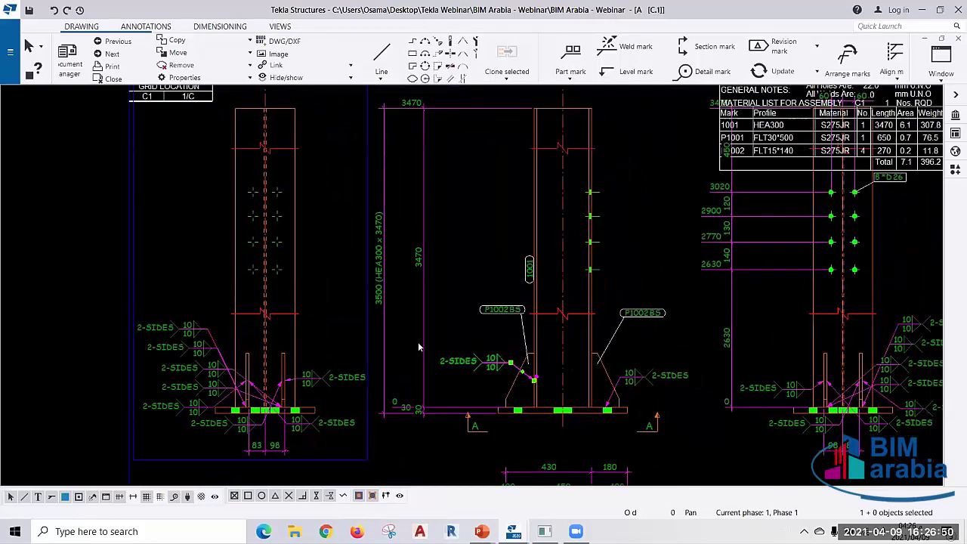
pyautogui.scroll(-3, 418, 341)
pyautogui.scroll(3, 464, 310)
pyautogui.scroll(2, 465, 309)
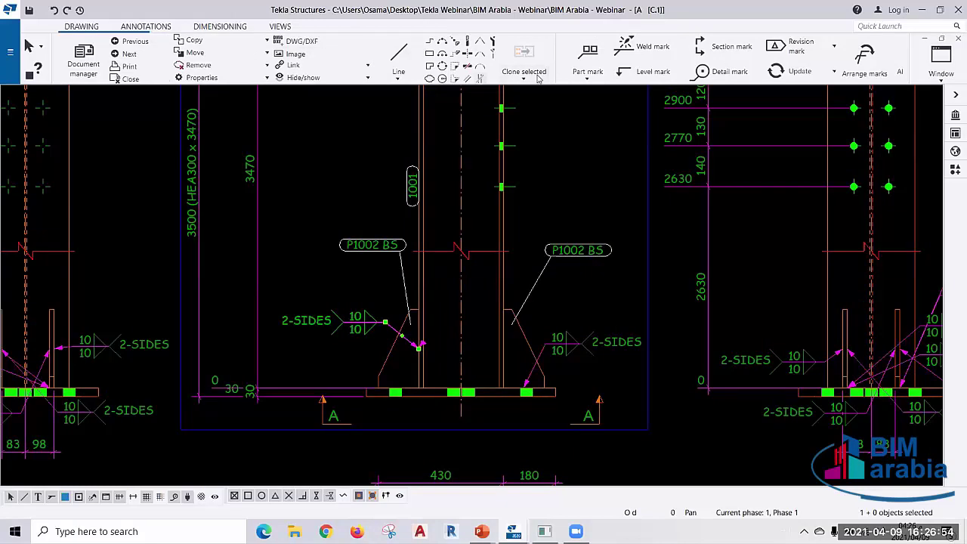
# - Move the Dimensioning tab ahead of the annotation tools on the ribbon
pyautogui.moveTo(539, 78); pyautogui.dragTo(142, 69)
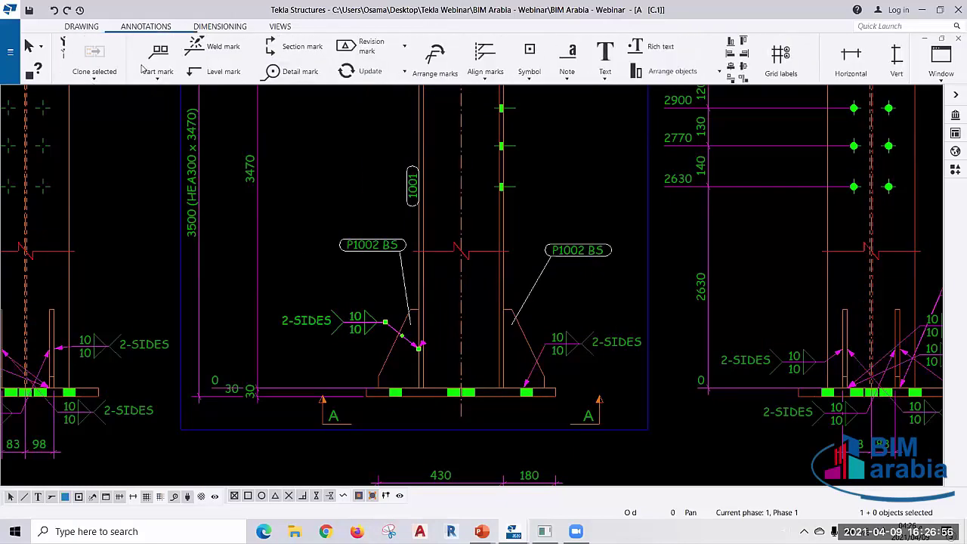
pyautogui.scroll(-3, 133, 69)
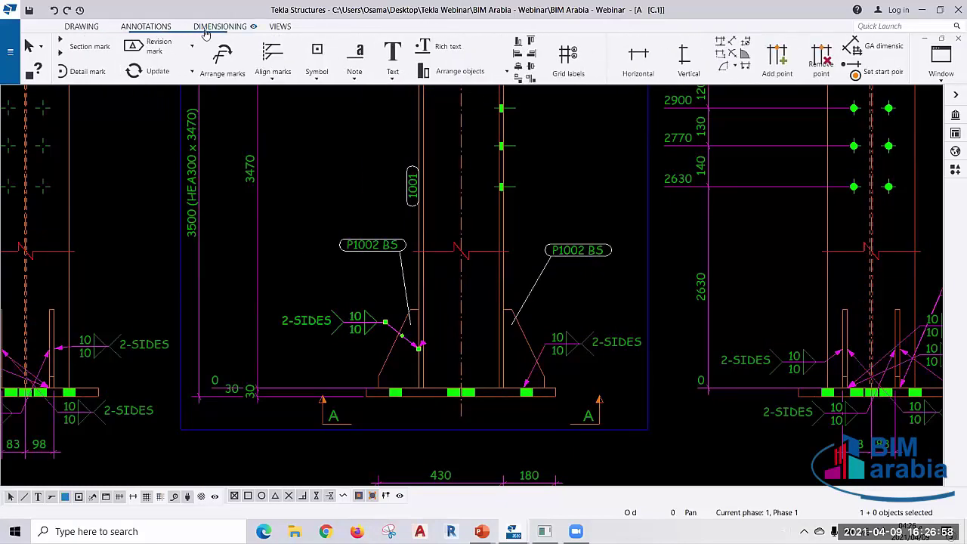
pyautogui.moveTo(205, 30); pyautogui.dragTo(144, 28)
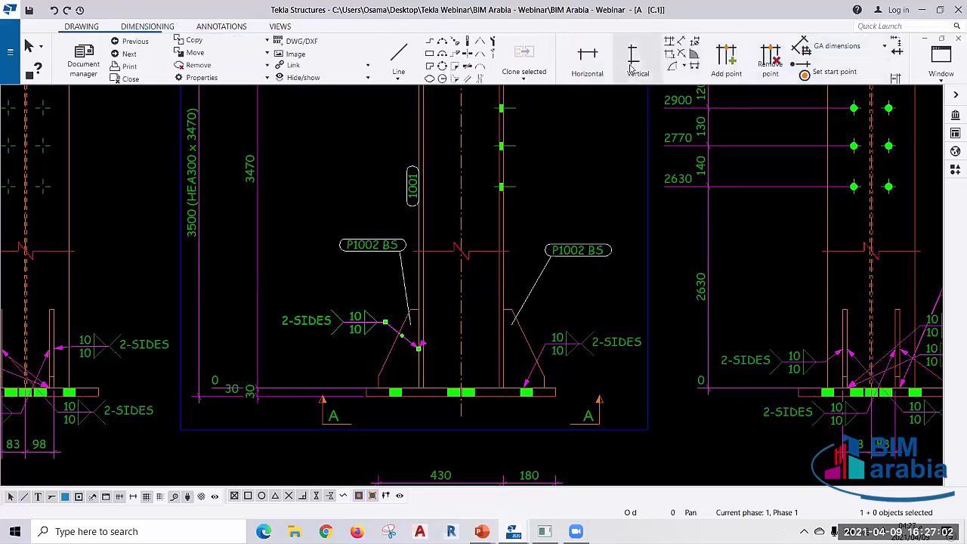
# - Create a horizontal dimension chain across the base plate points, placed below the plate
pyautogui.click(587, 57)
pyautogui.scroll(2, 565, 384)
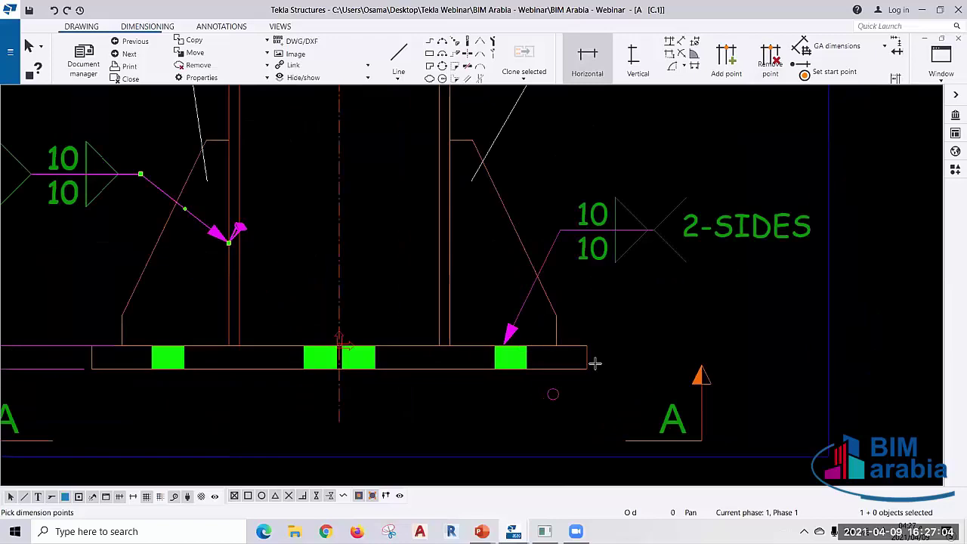
pyautogui.click(594, 349)
pyautogui.moveTo(594, 349); pyautogui.dragTo(729, 306, button='middle')
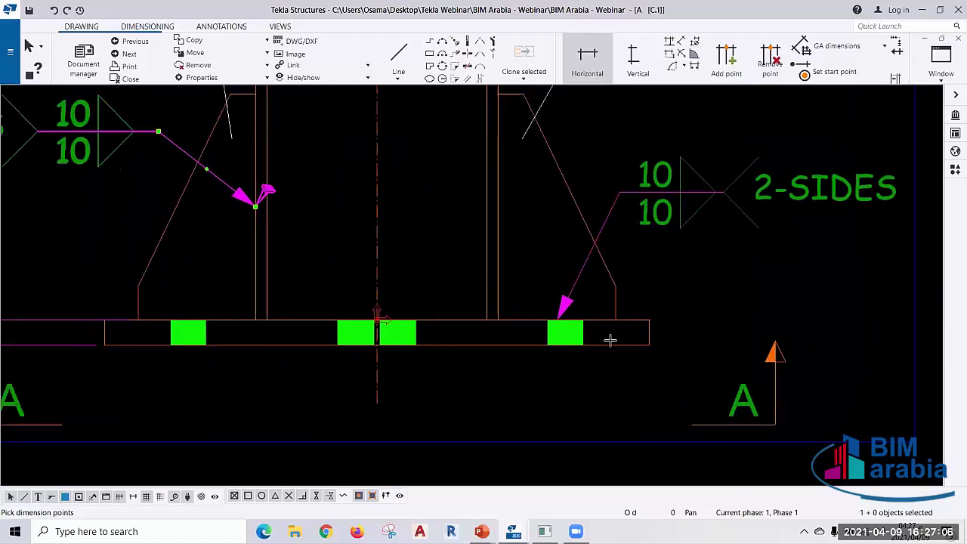
pyautogui.click(453, 361)
pyautogui.click(213, 278)
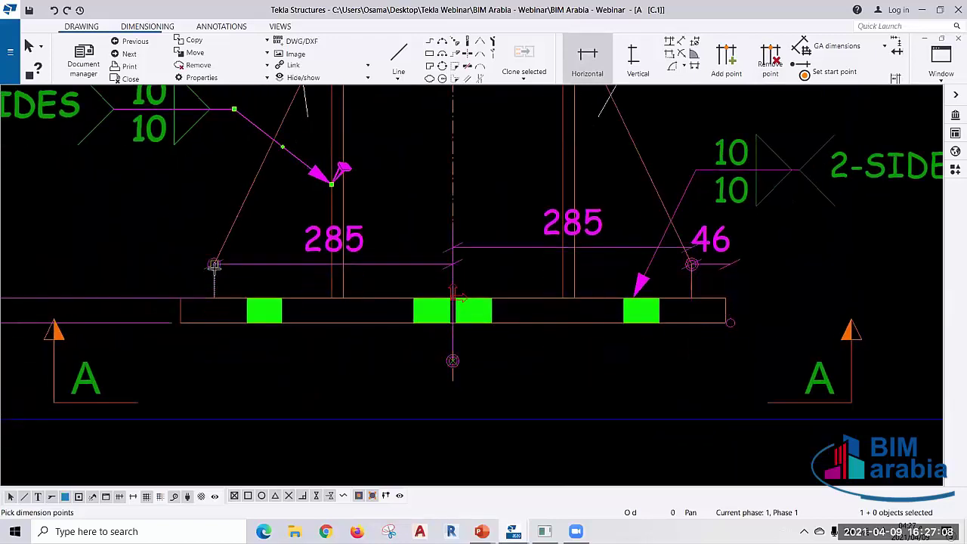
pyautogui.click(180, 322)
pyautogui.middleClick(180, 322)
pyautogui.click(259, 374)
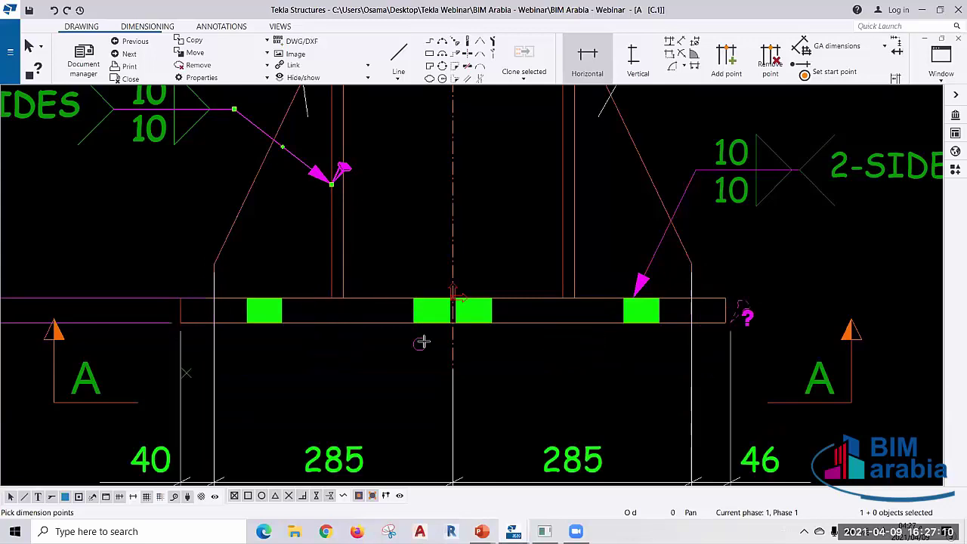
pyautogui.scroll(-3, 408, 340)
pyautogui.rightClick(613, 295)
pyautogui.click(626, 300)
pyautogui.scroll(2, 452, 365)
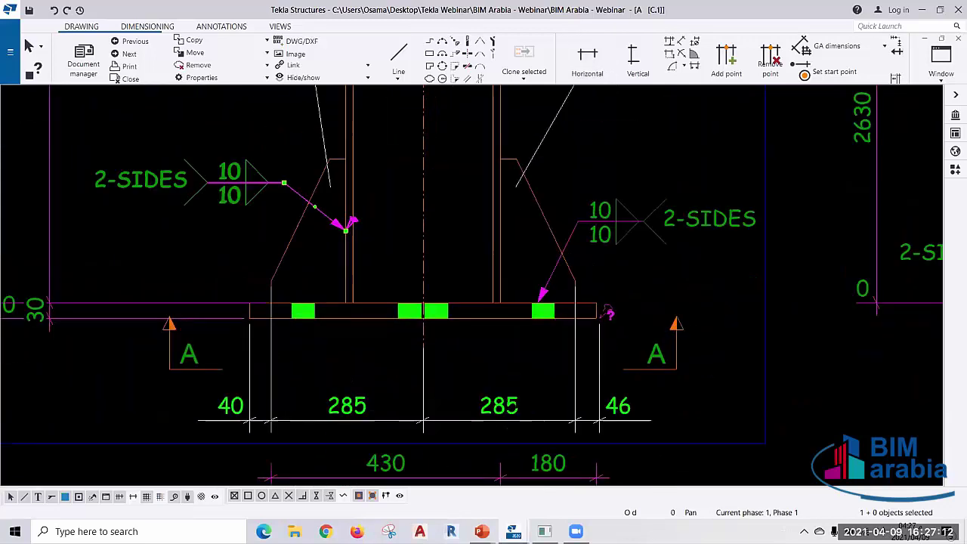
# - Add a dimension point at the plate's right end so the chain reads 40, 285, 285, 40
pyautogui.click(529, 406)
pyautogui.rightClick(556, 378)
pyautogui.click(605, 231)
pyautogui.scroll(1, 630, 280)
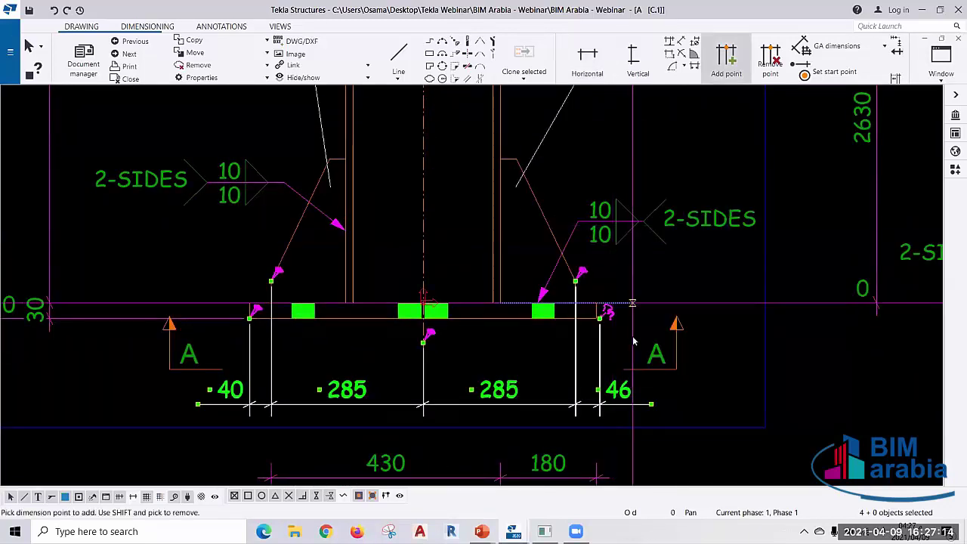
pyautogui.scroll(1, 620, 287)
pyautogui.scroll(2, 597, 291)
pyautogui.scroll(1, 574, 293)
pyautogui.click(557, 294)
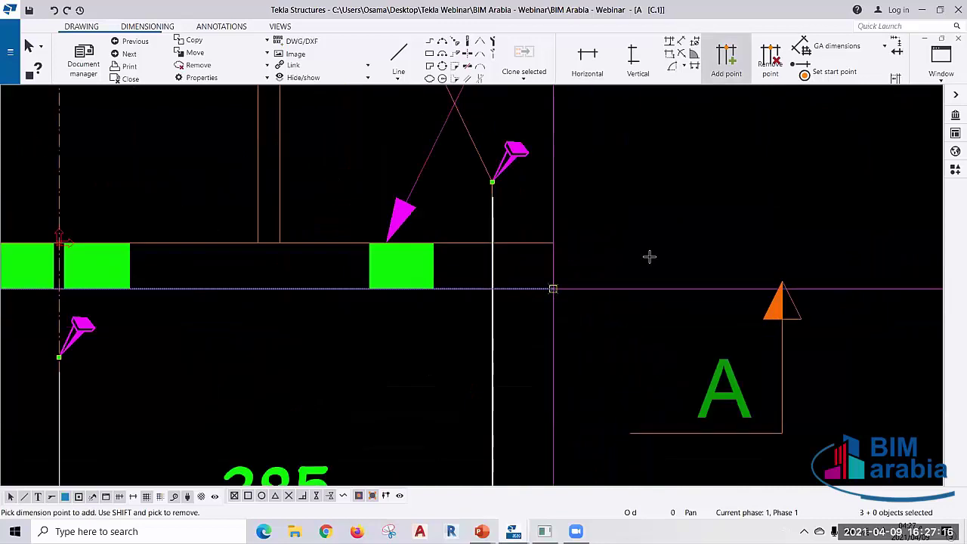
pyautogui.scroll(-3, 647, 257)
pyautogui.scroll(-3, 665, 340)
pyautogui.scroll(-1, 596, 280)
pyautogui.scroll(-1, 596, 280)
pyautogui.press('Escape')
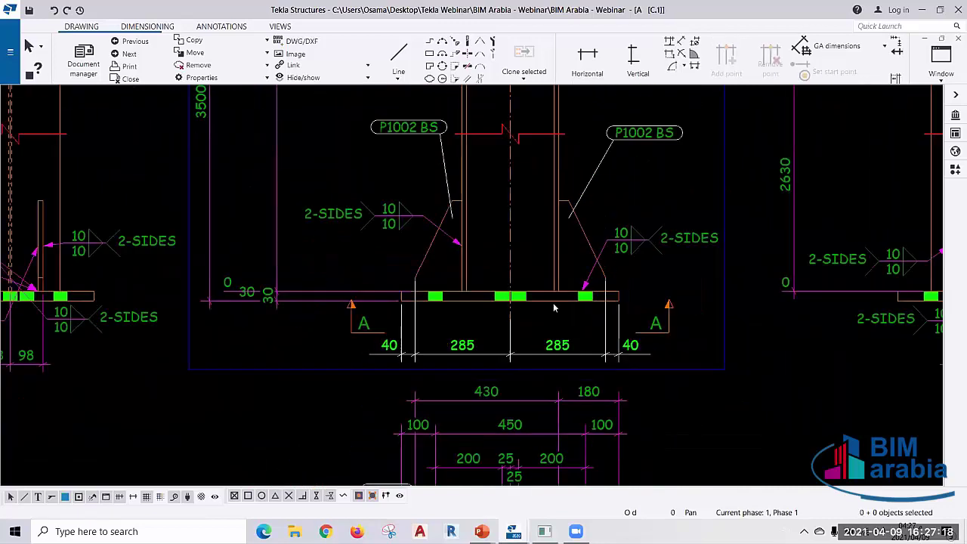
pyautogui.scroll(-1, 396, 307)
pyautogui.scroll(-2, 396, 306)
# - Delete three duplicate weld marks on the left view's base-plate stiffeners
pyautogui.moveTo(396, 301); pyautogui.dragTo(420, 429, button='middle')
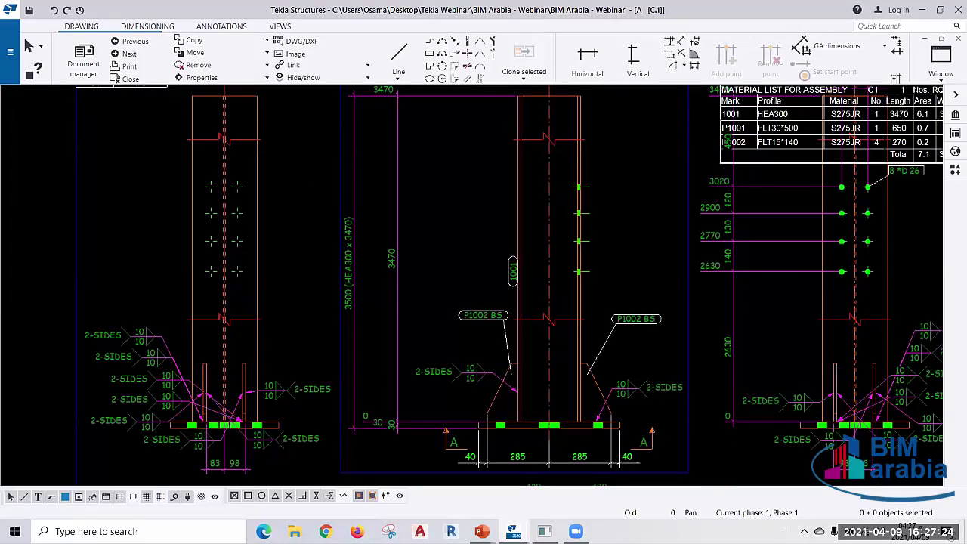
pyautogui.moveTo(621, 401); pyautogui.dragTo(560, 353, button='middle')
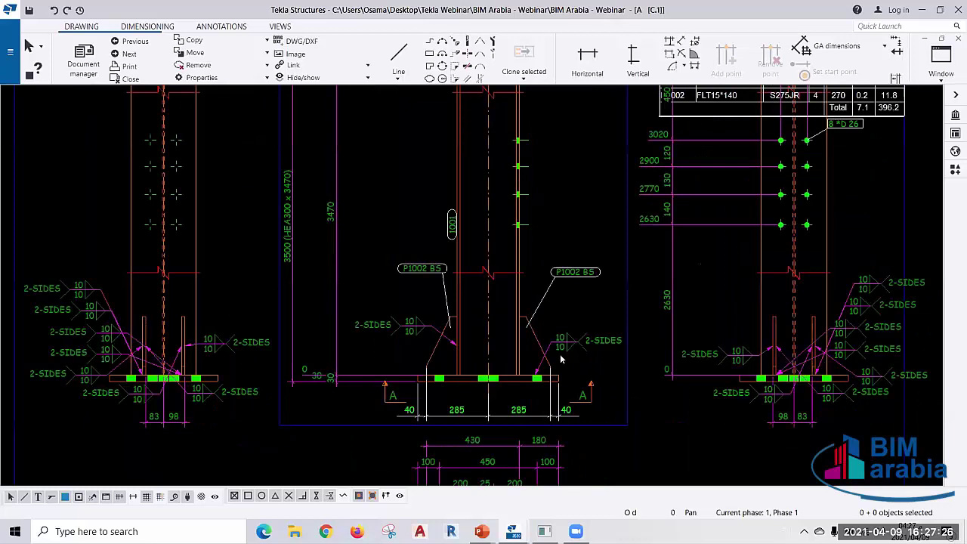
pyautogui.scroll(-2, 560, 354)
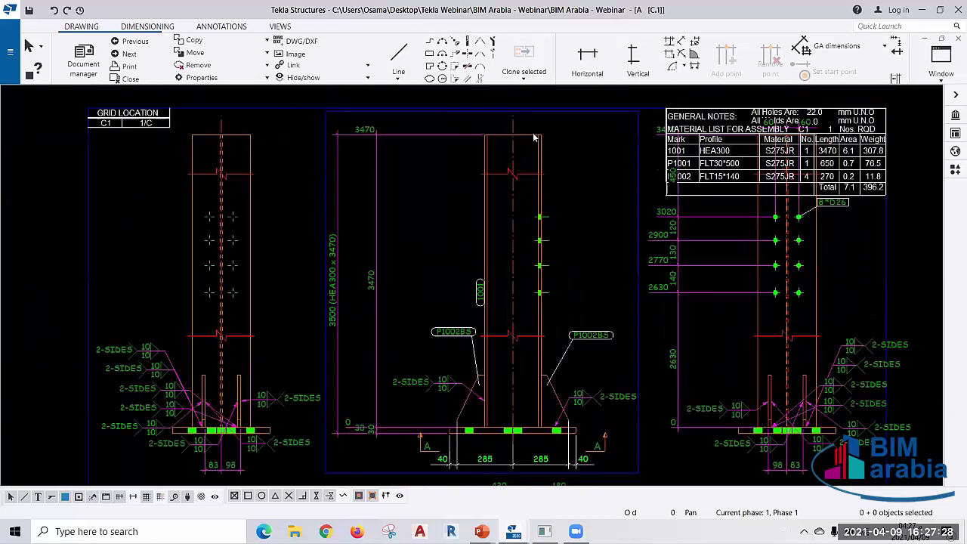
pyautogui.moveTo(508, 312); pyautogui.dragTo(531, 275, button='middle')
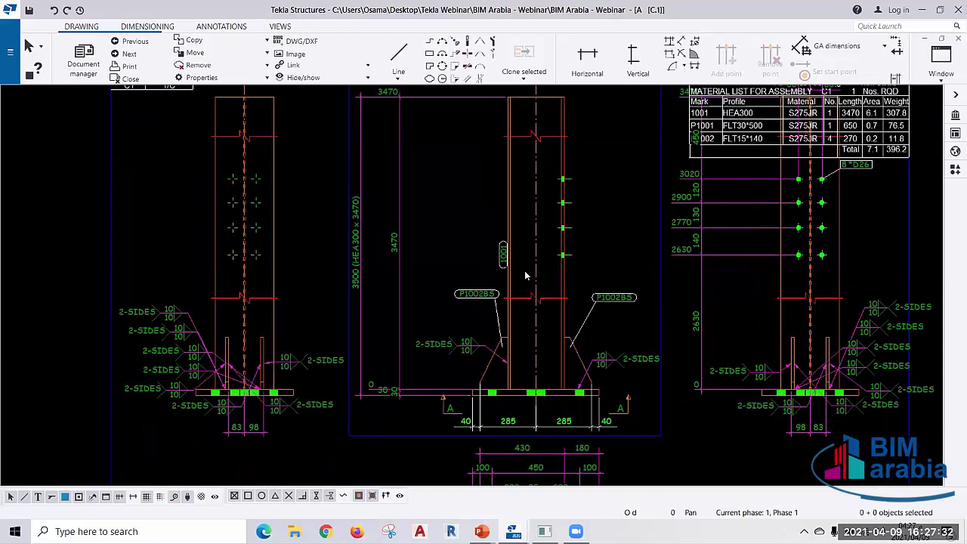
pyautogui.moveTo(296, 346); pyautogui.dragTo(300, 347, button='middle')
pyautogui.moveTo(448, 343); pyautogui.dragTo(487, 353, button='middle')
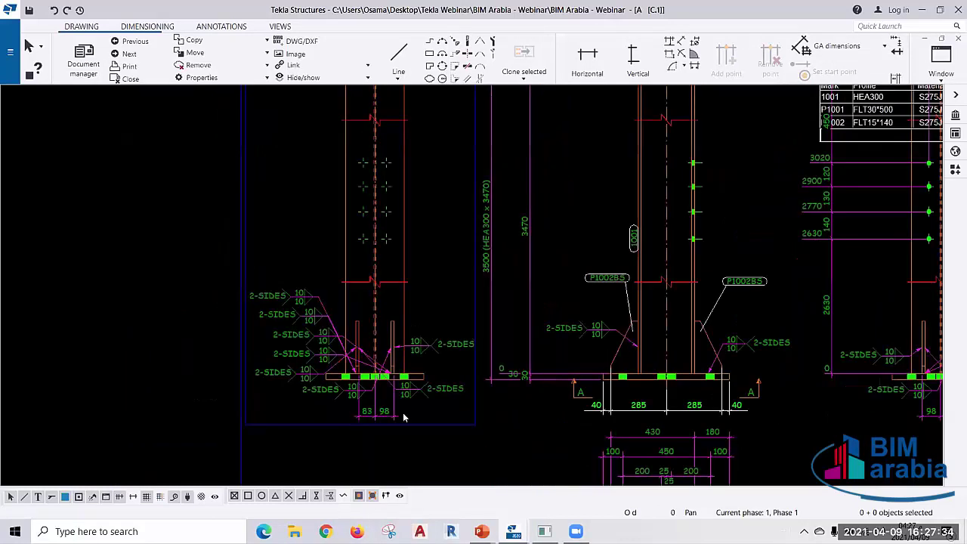
pyautogui.scroll(3, 520, 259)
pyautogui.moveTo(442, 272); pyautogui.dragTo(514, 212, button='middle')
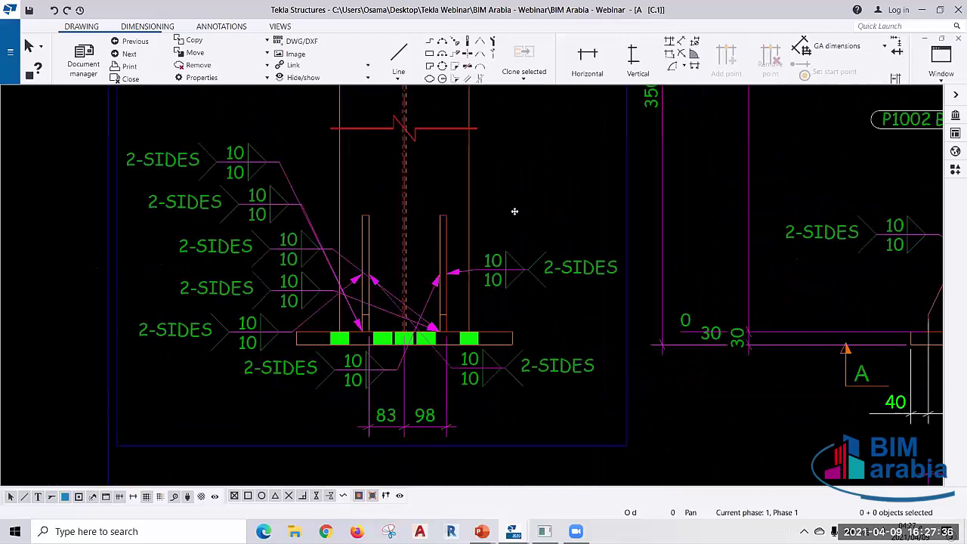
pyautogui.scroll(1, 520, 218)
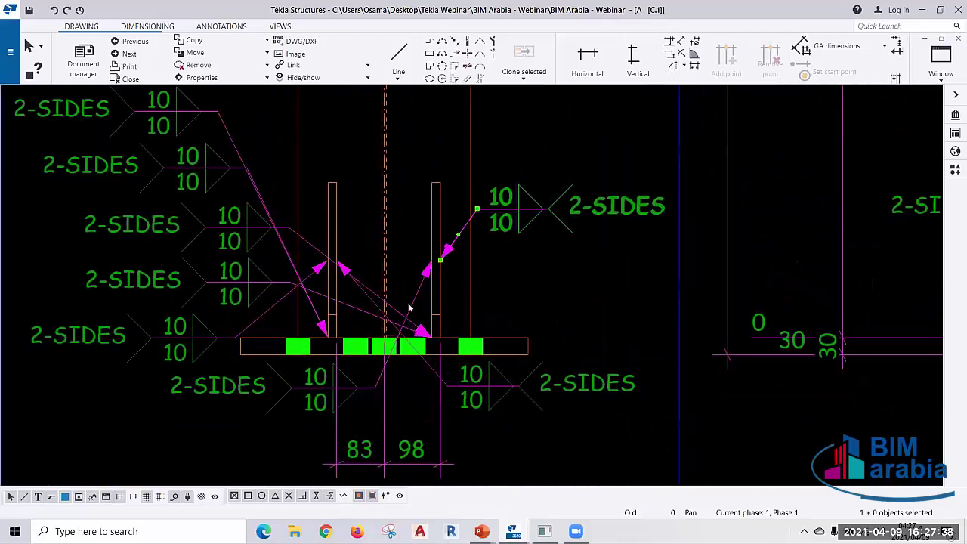
pyautogui.click(411, 309)
pyautogui.press('Delete')
pyautogui.click(216, 281)
pyautogui.press('Delete')
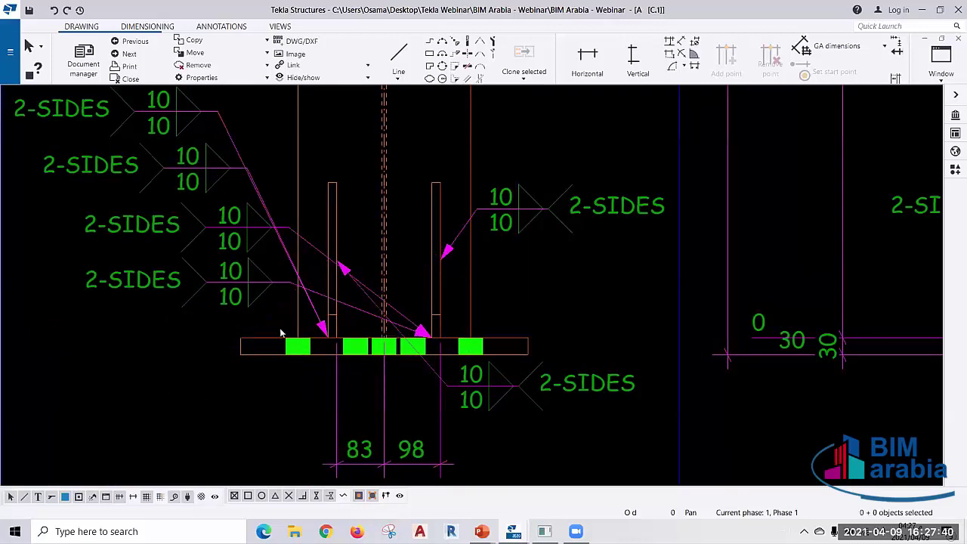
pyautogui.click(321, 316)
pyautogui.press('Delete')
pyautogui.scroll(-1, 555, 406)
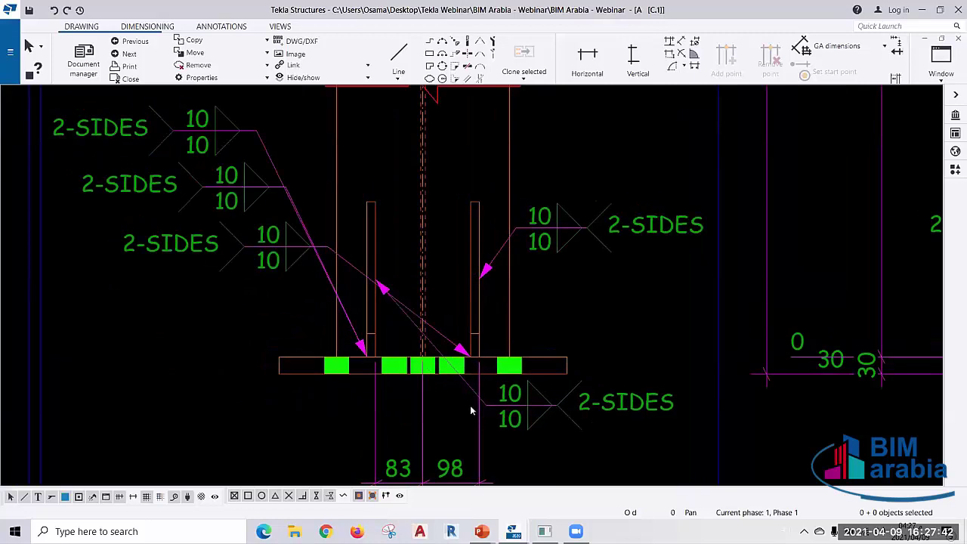
pyautogui.scroll(1, 351, 263)
# - Move the upper left weld mark down beside the other 10/10 2-SIDES mark
pyautogui.click(328, 255)
pyautogui.press('Delete')
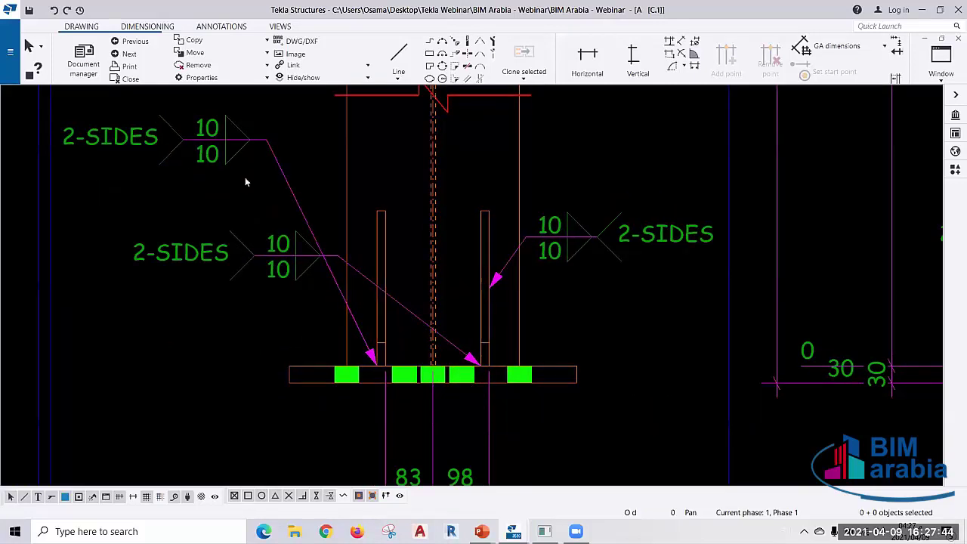
pyautogui.moveTo(231, 142); pyautogui.dragTo(299, 253)
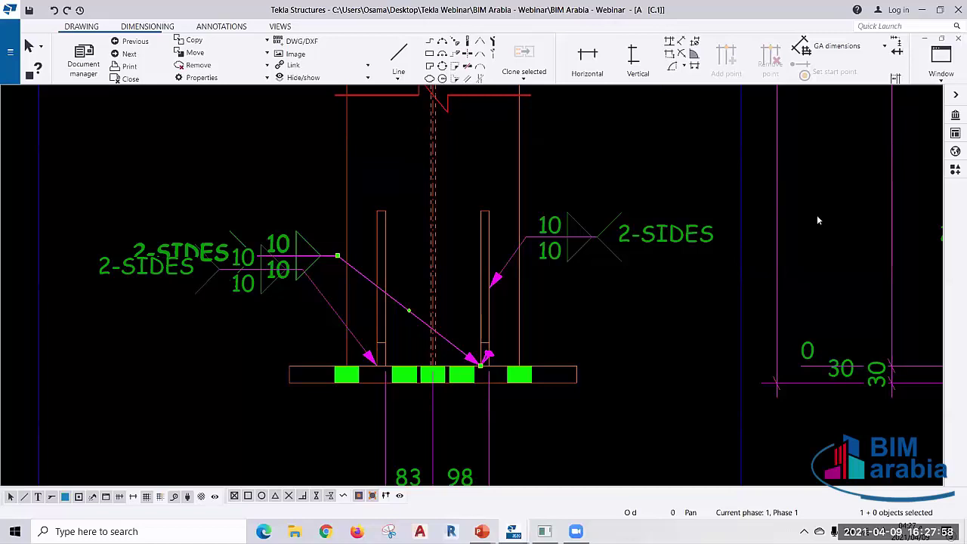
pyautogui.click(332, 285)
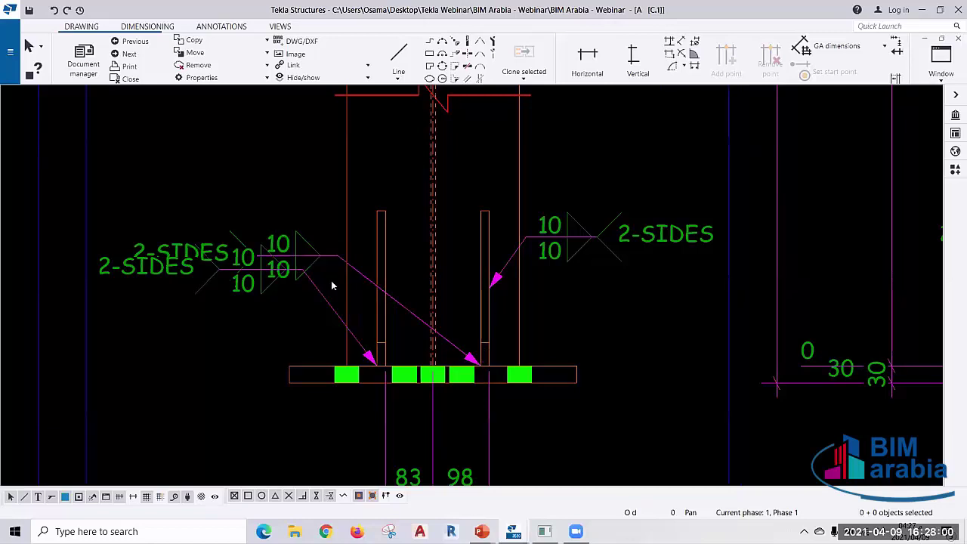
# - Shift the right-hand section view slightly lower on the sheet
pyautogui.scroll(-1, 332, 287)
pyautogui.scroll(-1, 340, 318)
pyautogui.scroll(-1, 351, 348)
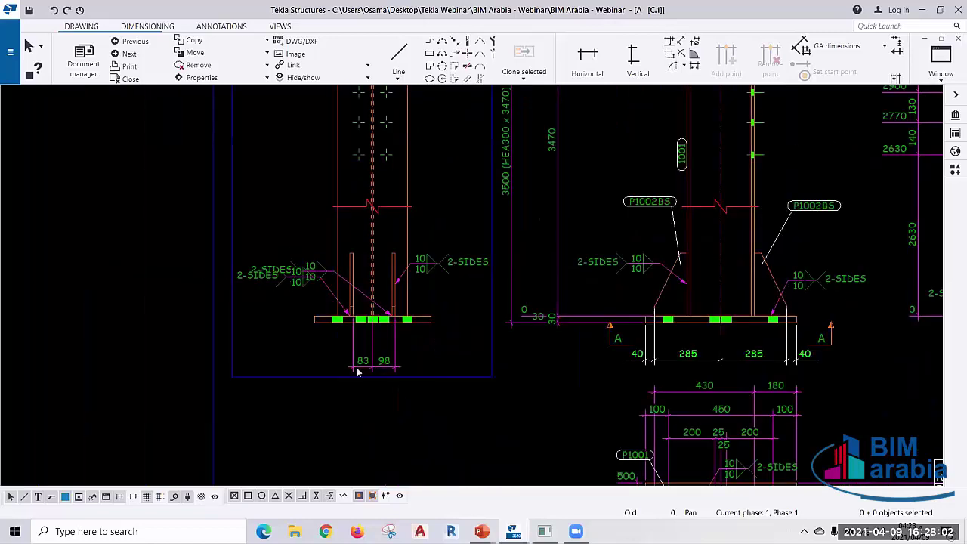
pyautogui.scroll(-1, 358, 372)
pyautogui.scroll(-1, 337, 466)
pyautogui.scroll(-1, 416, 374)
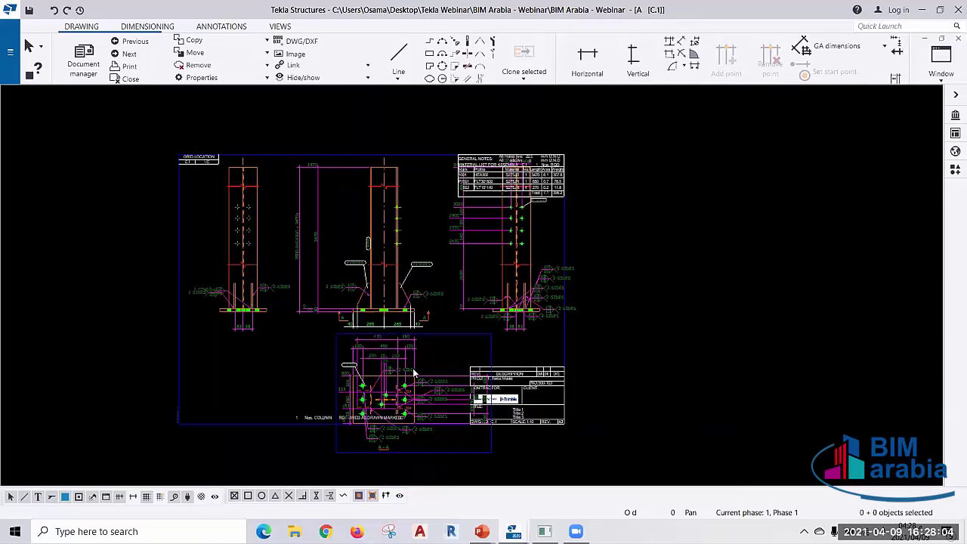
pyautogui.scroll(1, 512, 227)
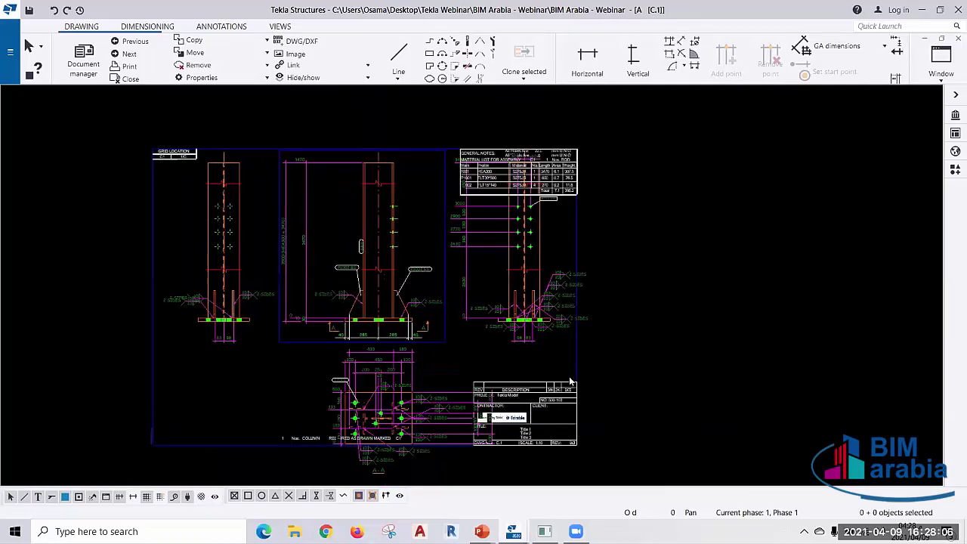
pyautogui.scroll(1, 560, 378)
pyautogui.scroll(1, 658, 317)
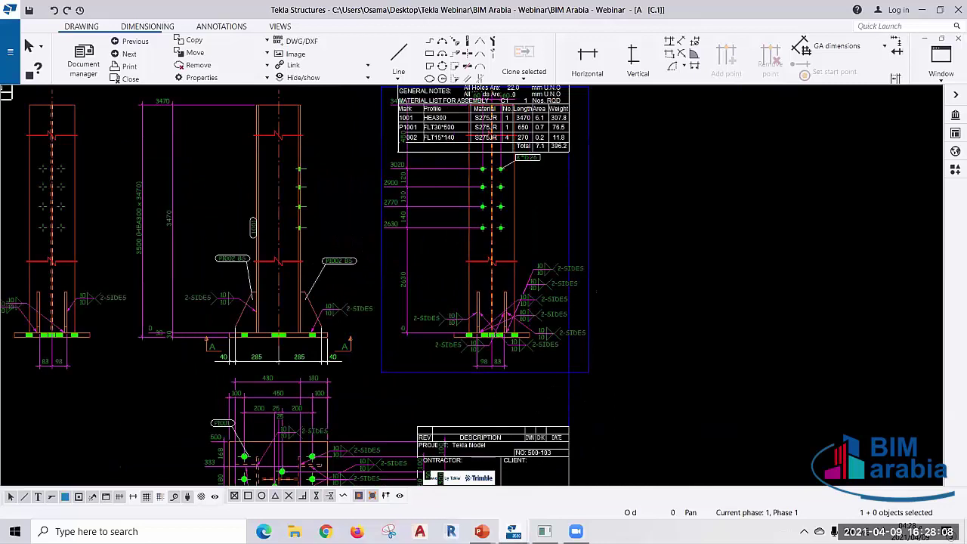
pyautogui.moveTo(466, 283); pyautogui.dragTo(454, 331)
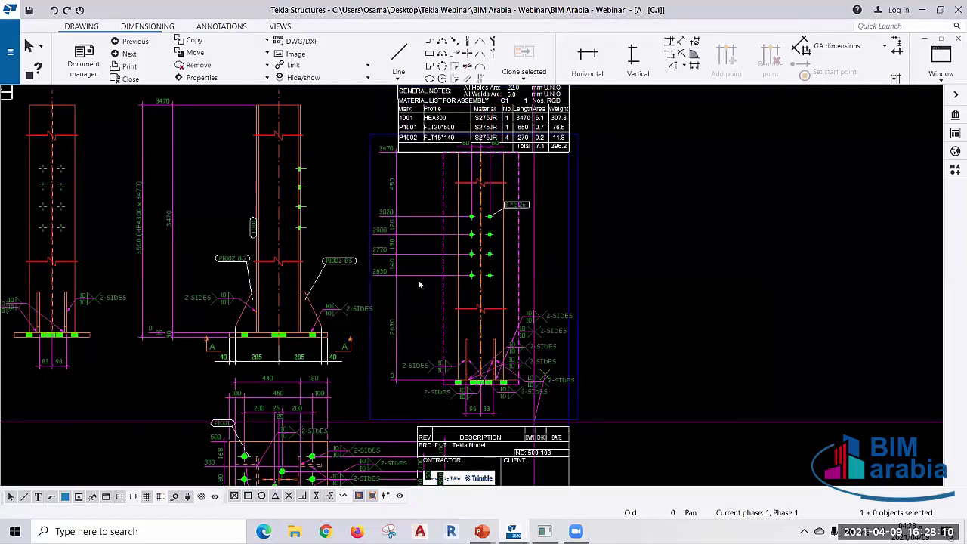
pyautogui.scroll(-1, 185, 363)
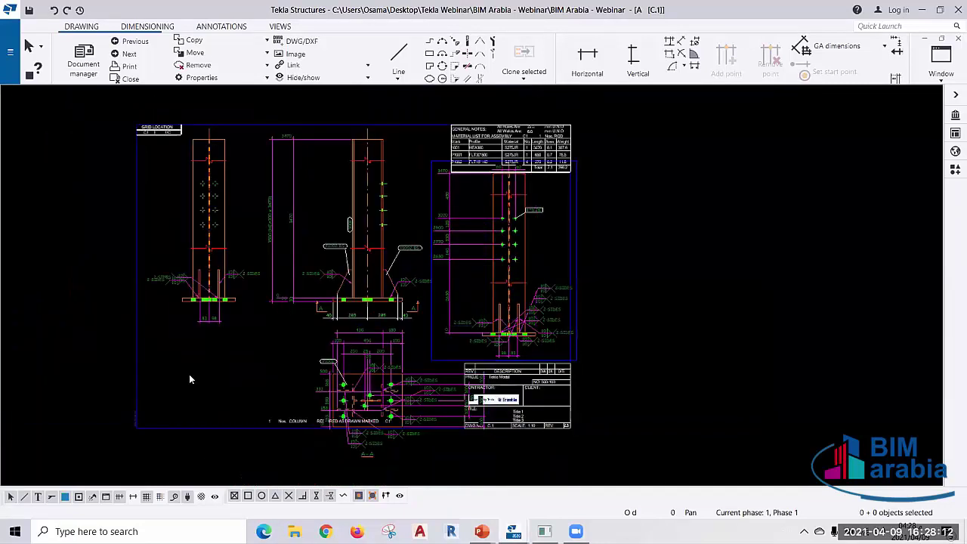
pyautogui.doubleClick(203, 366)
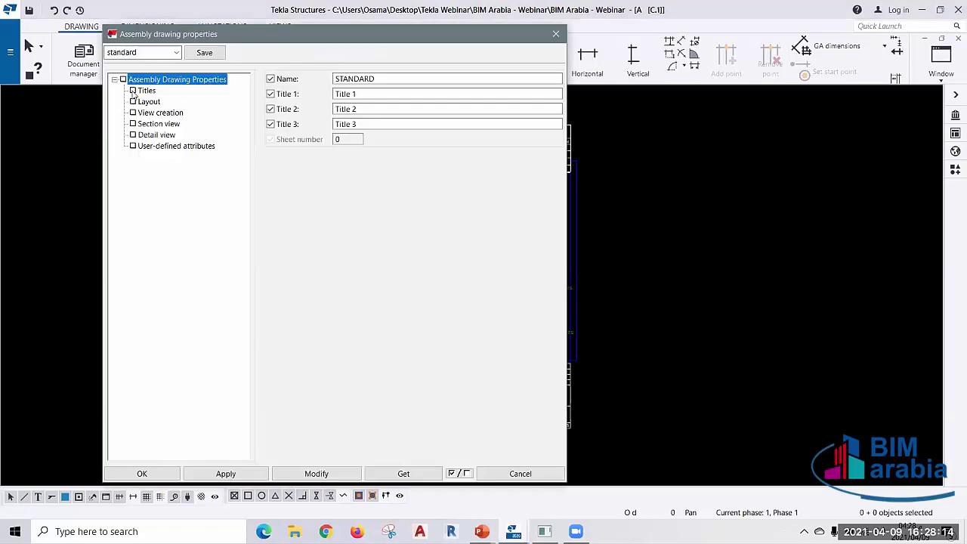
pyautogui.click(134, 91)
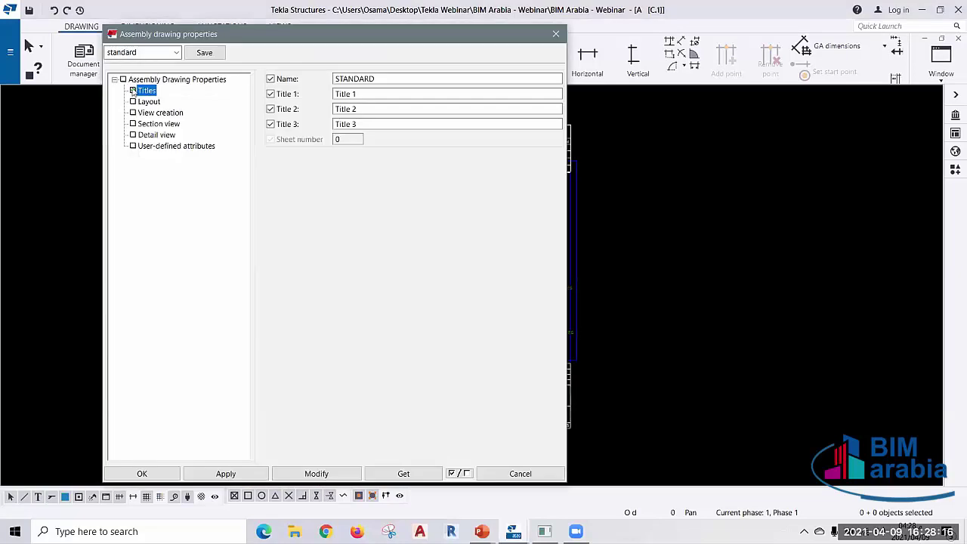
pyautogui.click(135, 102)
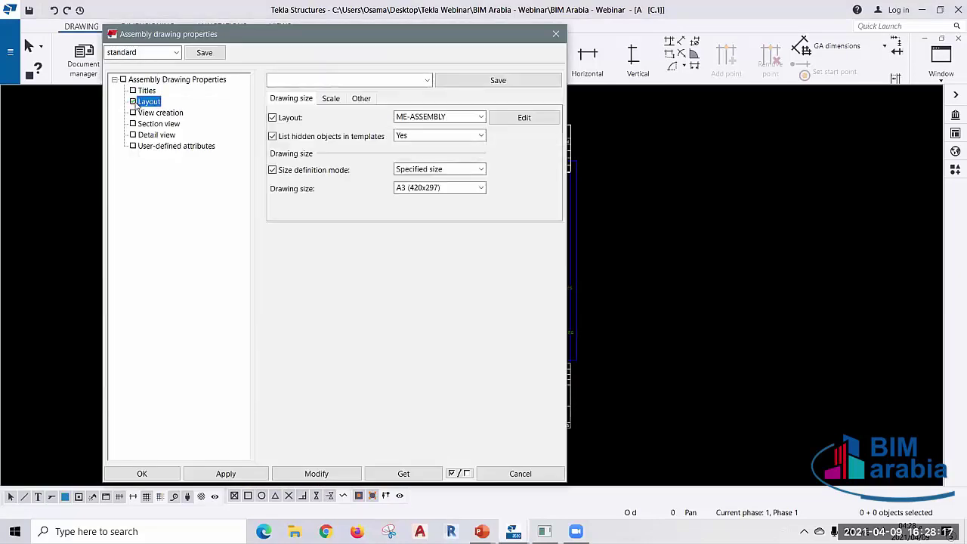
pyautogui.click(440, 188)
pyautogui.click(507, 90)
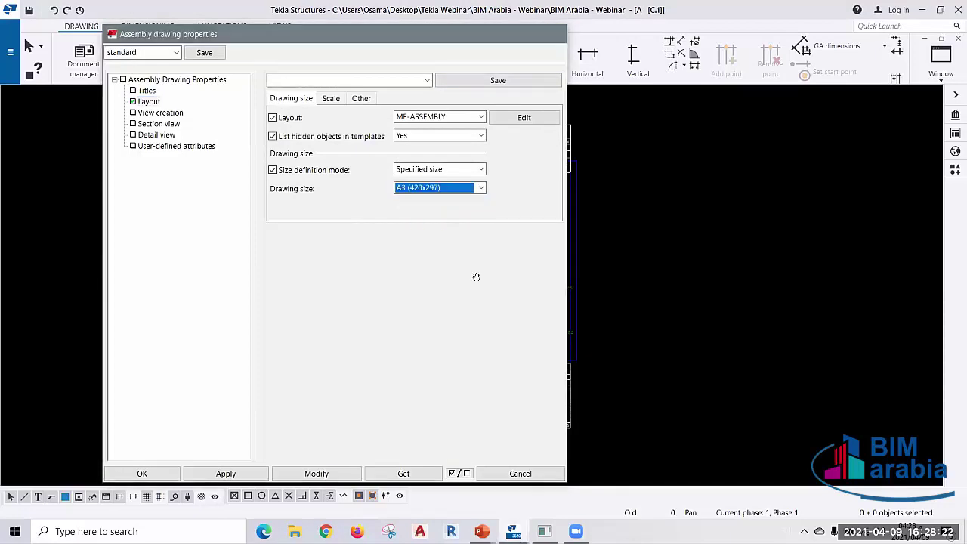
# - Move the left P1002 BS part mark and its weld mark closer to the base plate
pyautogui.scroll(2, 454, 333)
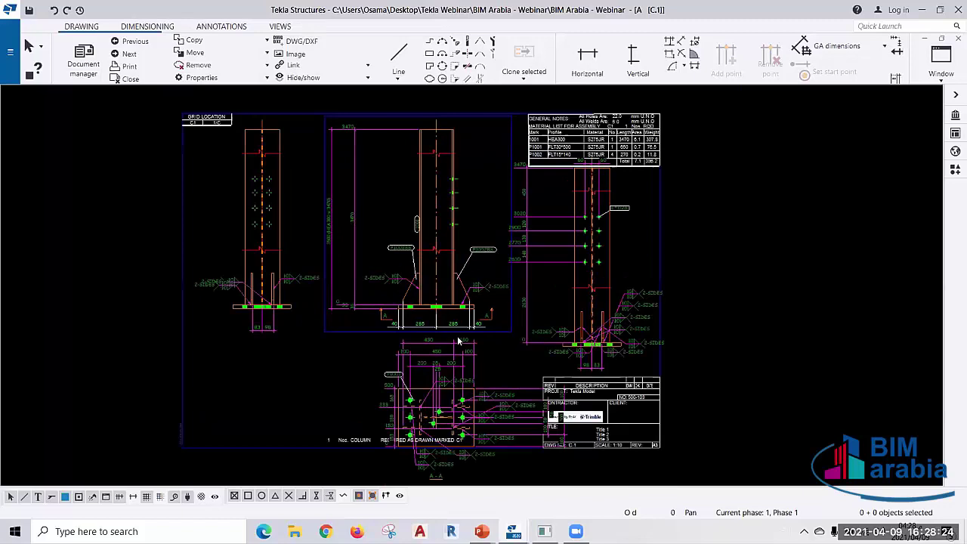
pyautogui.scroll(2, 454, 279)
pyautogui.scroll(2, 457, 272)
pyautogui.scroll(2, 458, 272)
pyautogui.scroll(2, 389, 289)
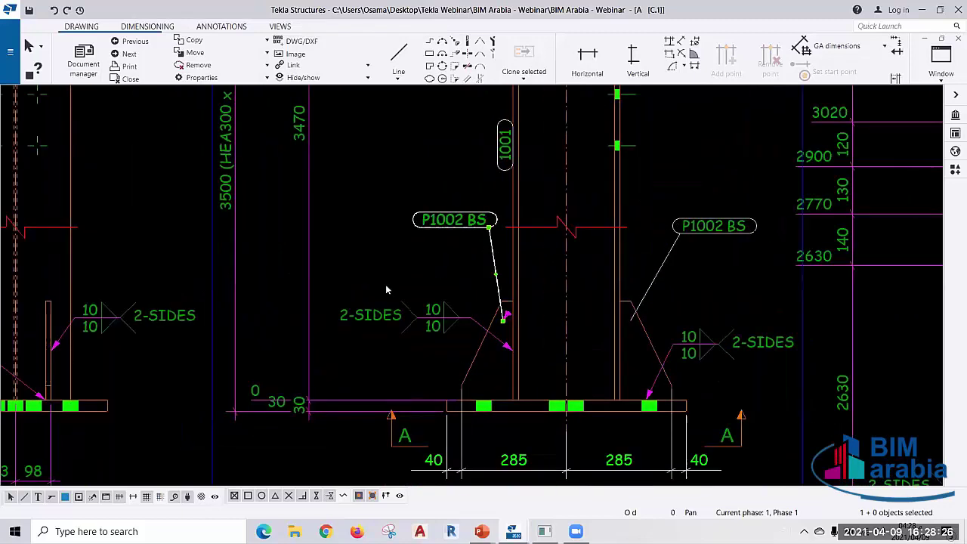
pyautogui.moveTo(389, 288); pyautogui.dragTo(260, 280)
pyautogui.scroll(1, 337, 407)
pyautogui.scroll(-2, 337, 407)
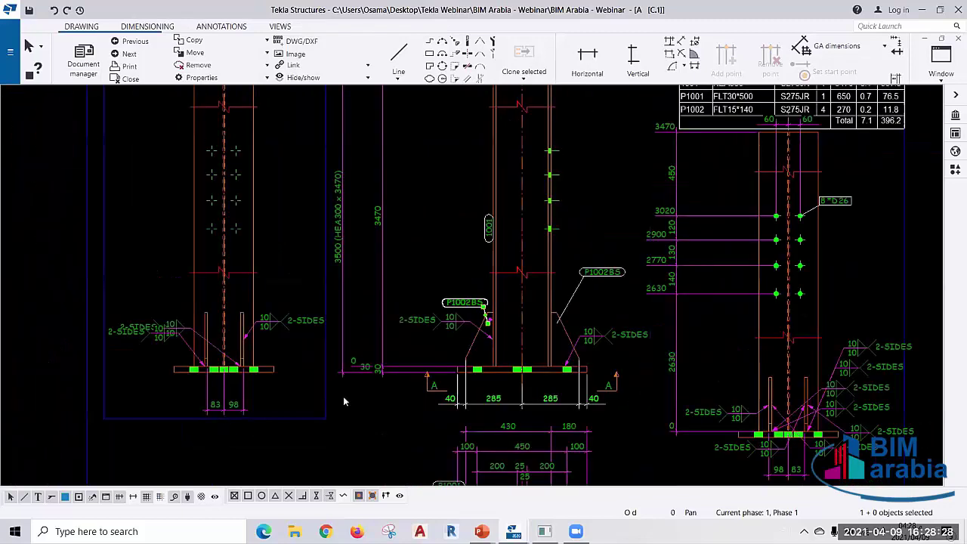
pyautogui.scroll(3, 422, 301)
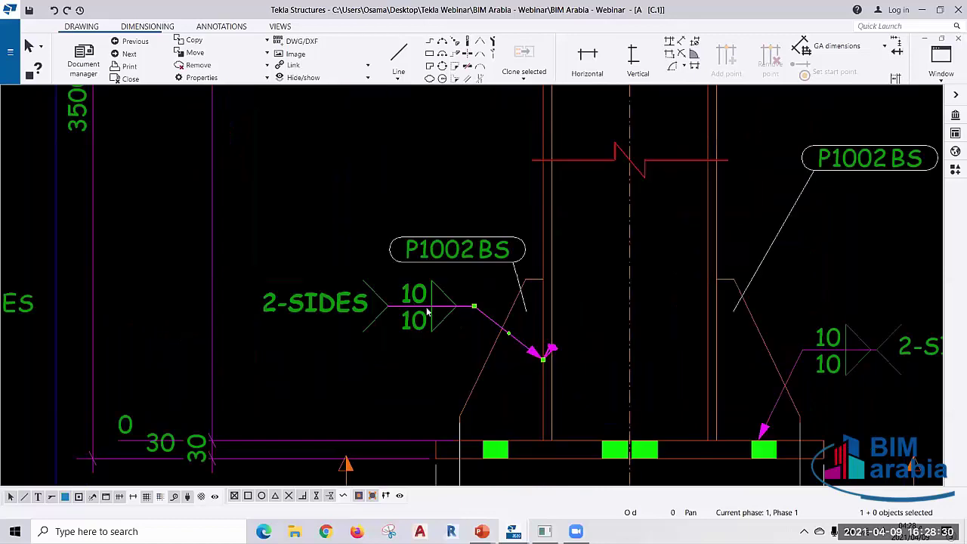
pyautogui.moveTo(427, 312); pyautogui.dragTo(446, 321)
# - Move the right P1002 BS part mark and its weld mark down toward the plate
pyautogui.scroll(-1, 181, 306)
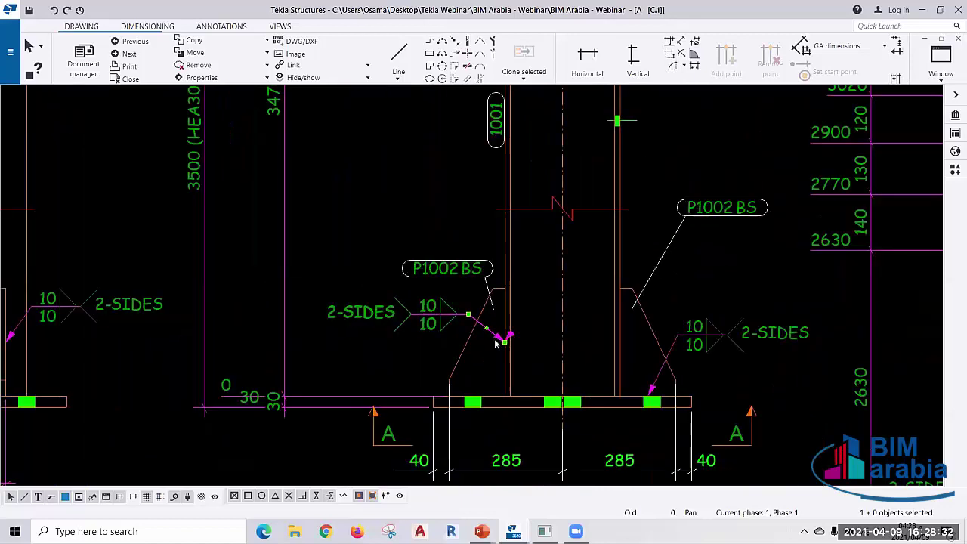
pyautogui.scroll(-1, 180, 306)
pyautogui.scroll(-1, 181, 307)
pyautogui.scroll(2, 500, 333)
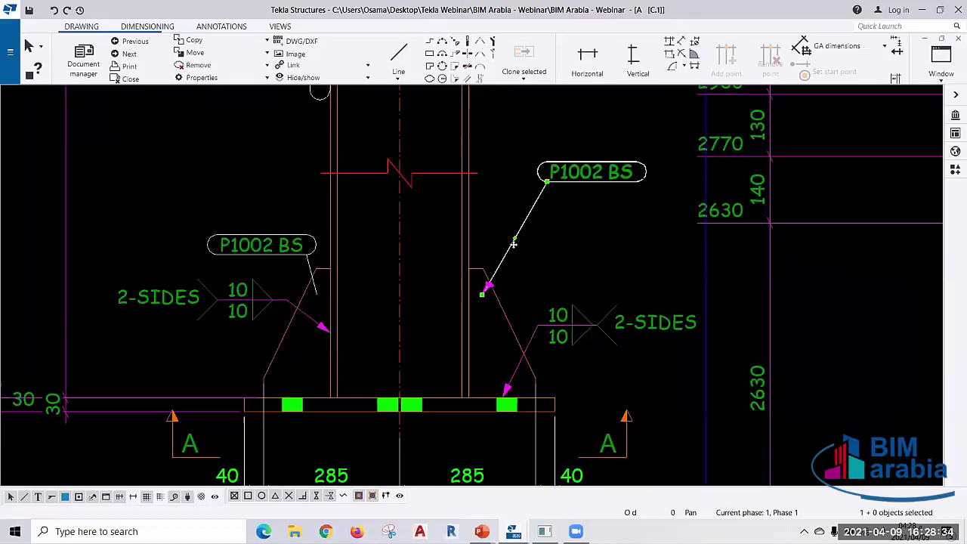
pyautogui.moveTo(587, 169); pyautogui.dragTo(527, 244)
pyautogui.moveTo(562, 316); pyautogui.dragTo(551, 322)
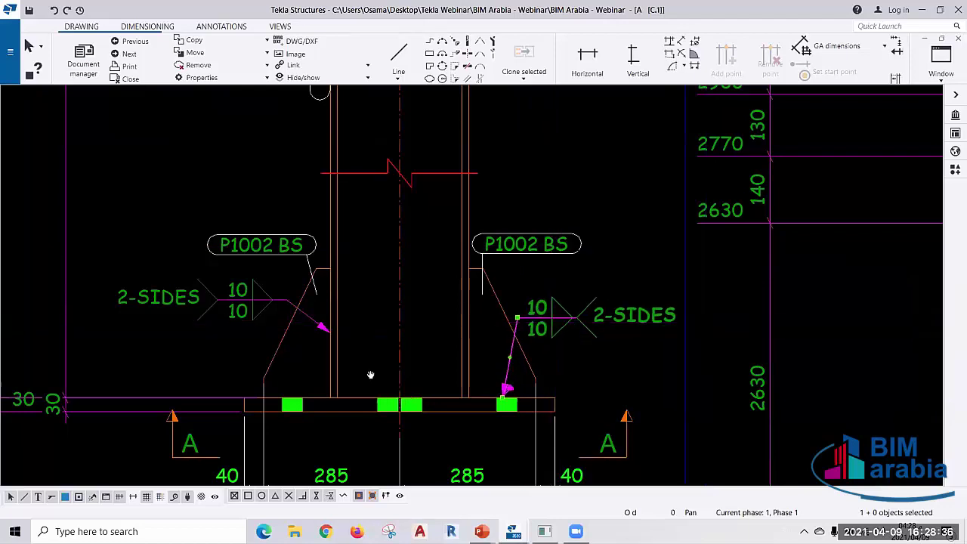
# - Select and inspect the base plate dimension line, then clear the selection
pyautogui.moveTo(340, 475); pyautogui.dragTo(374, 328, button='middle')
pyautogui.click(373, 327)
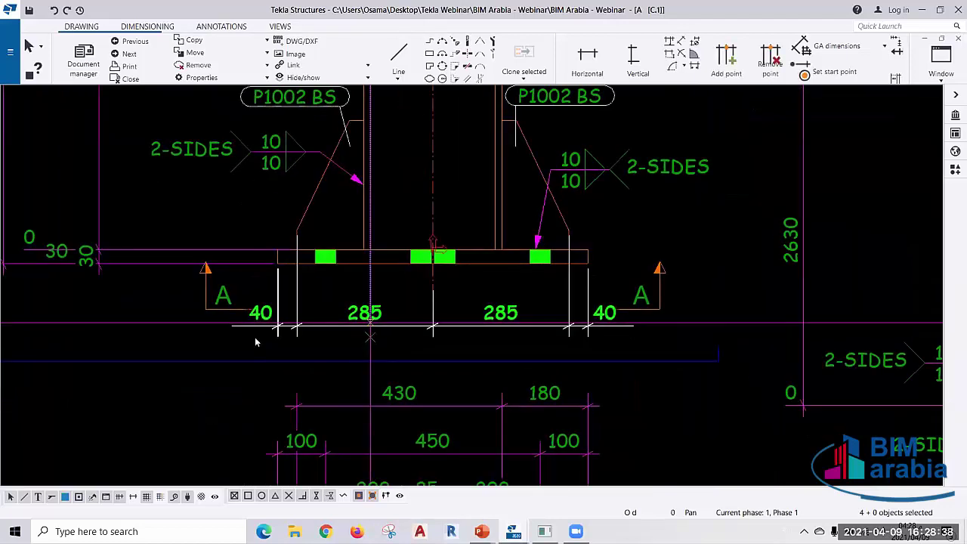
pyautogui.scroll(-2, 288, 363)
pyautogui.scroll(3, 330, 375)
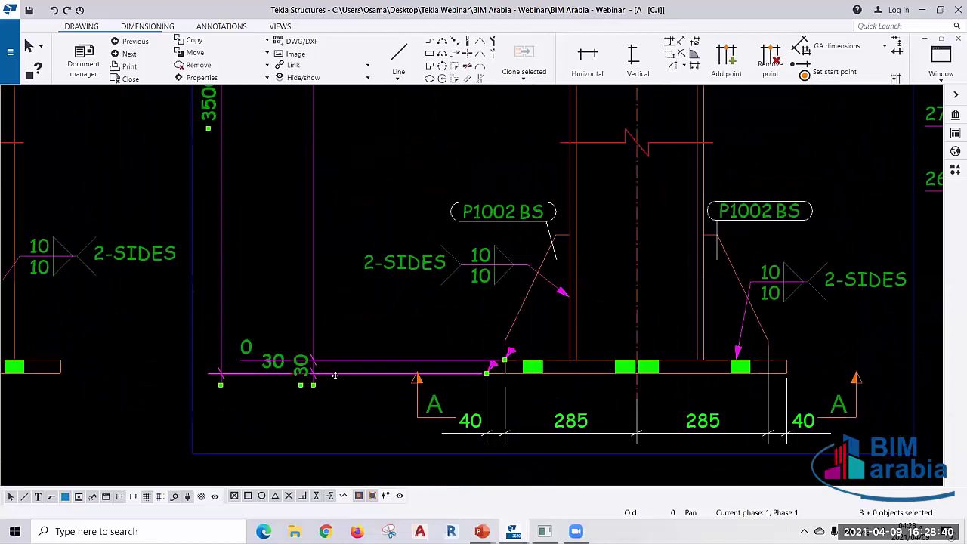
pyautogui.scroll(-3, 423, 257)
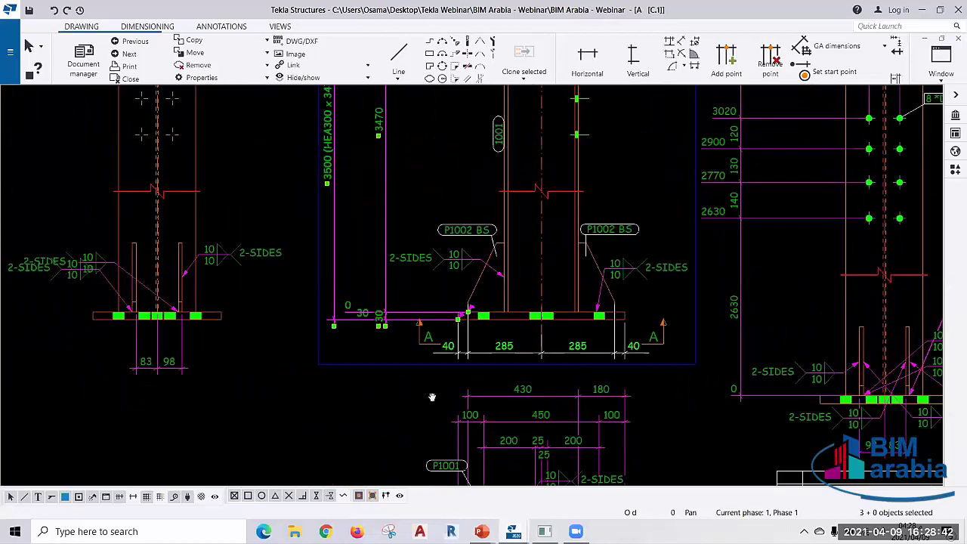
pyautogui.scroll(-1, 341, 226)
pyautogui.click(328, 393)
# - Remove the duplicate weld mark from the left detail
pyautogui.scroll(2, 234, 297)
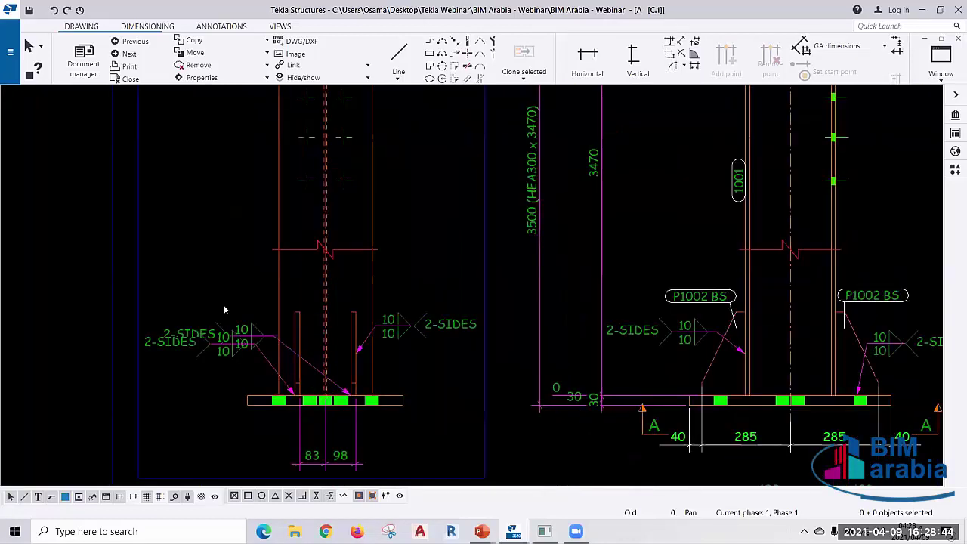
pyautogui.scroll(1, 235, 298)
pyautogui.click(234, 297)
pyautogui.press('Escape')
# - Select the middle weld mark in section A-A
pyautogui.scroll(-2, 302, 317)
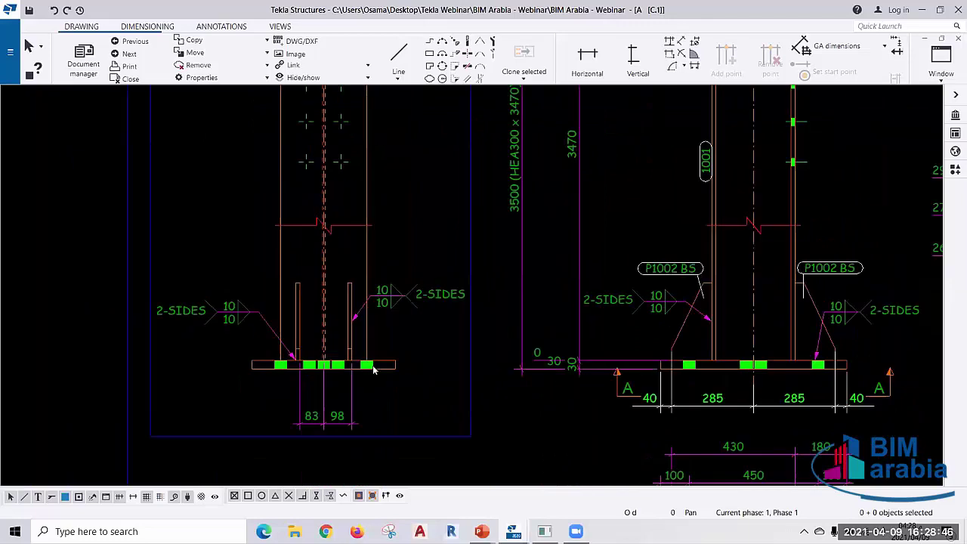
pyautogui.scroll(-1, 333, 363)
pyautogui.scroll(-2, 378, 363)
pyautogui.scroll(-1, 423, 393)
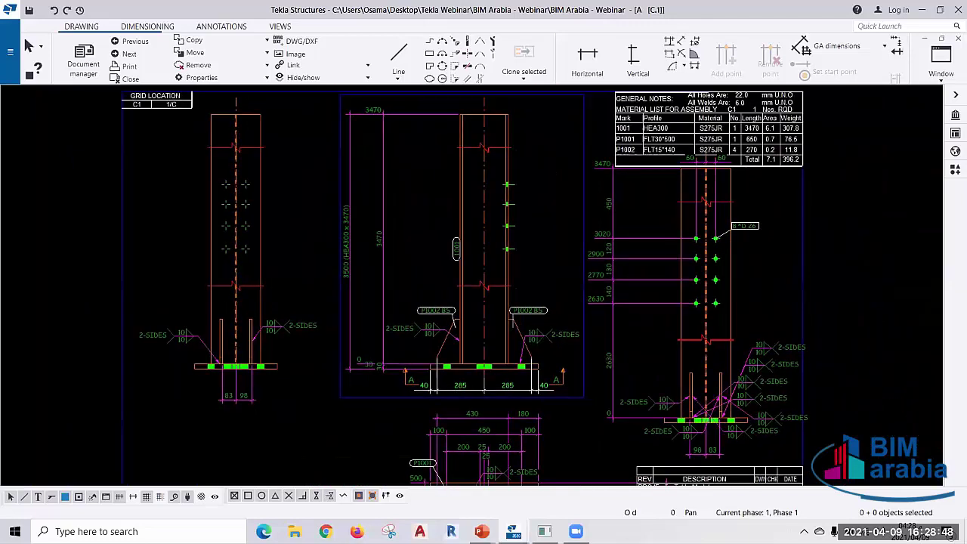
pyautogui.scroll(-1, 453, 416)
pyautogui.scroll(-1, 490, 441)
pyautogui.scroll(1, 535, 349)
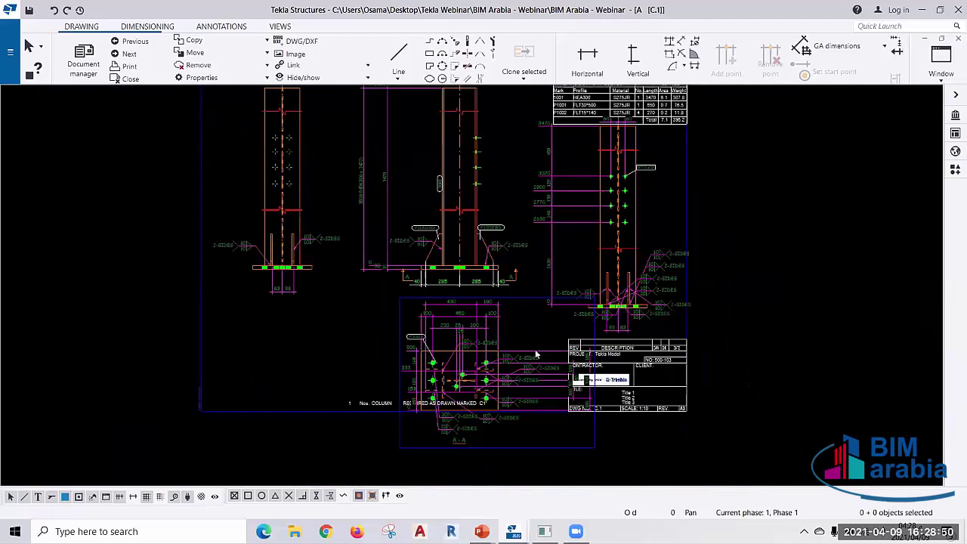
pyautogui.scroll(2, 464, 284)
pyautogui.scroll(1, 464, 284)
pyautogui.scroll(3, 464, 284)
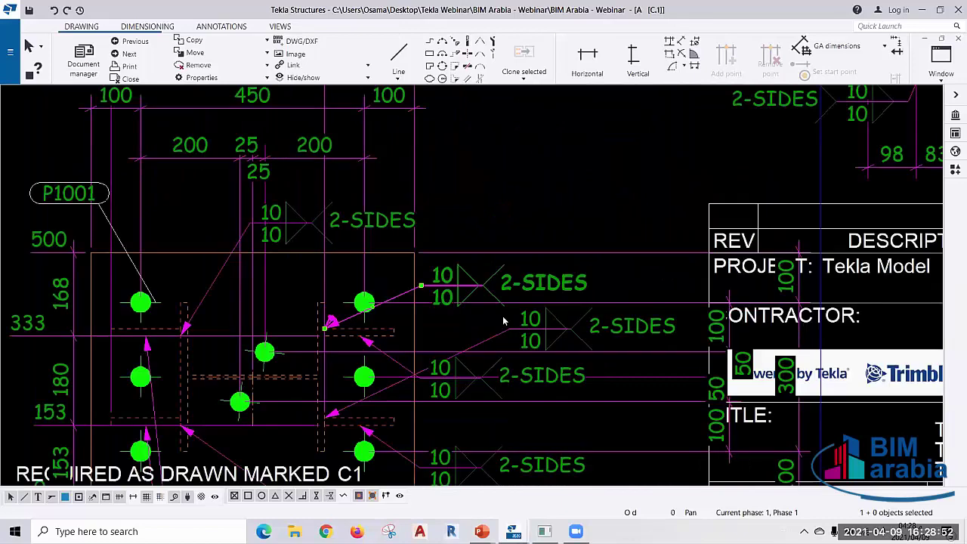
pyautogui.scroll(-1, 525, 325)
pyautogui.click(467, 357)
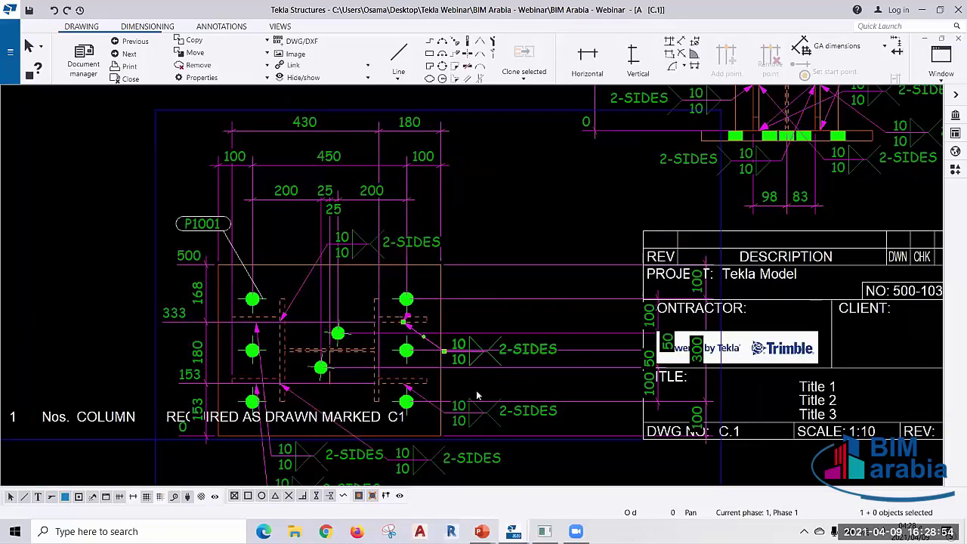
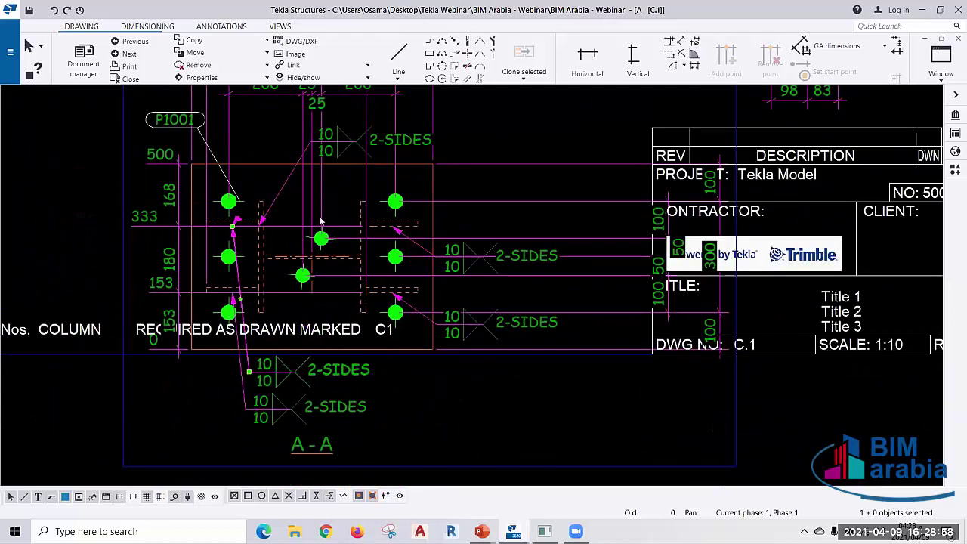
# - Remove the extra lower weld mark in section A-A and move the remaining mark out to the left
pyautogui.click(277, 412)
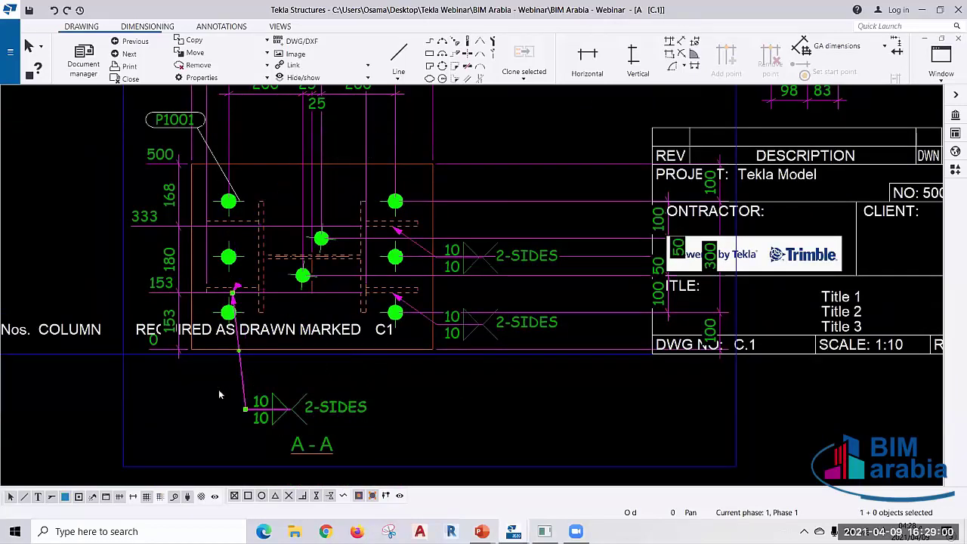
pyautogui.moveTo(227, 396); pyautogui.dragTo(186, 349)
pyautogui.scroll(-1, 491, 399)
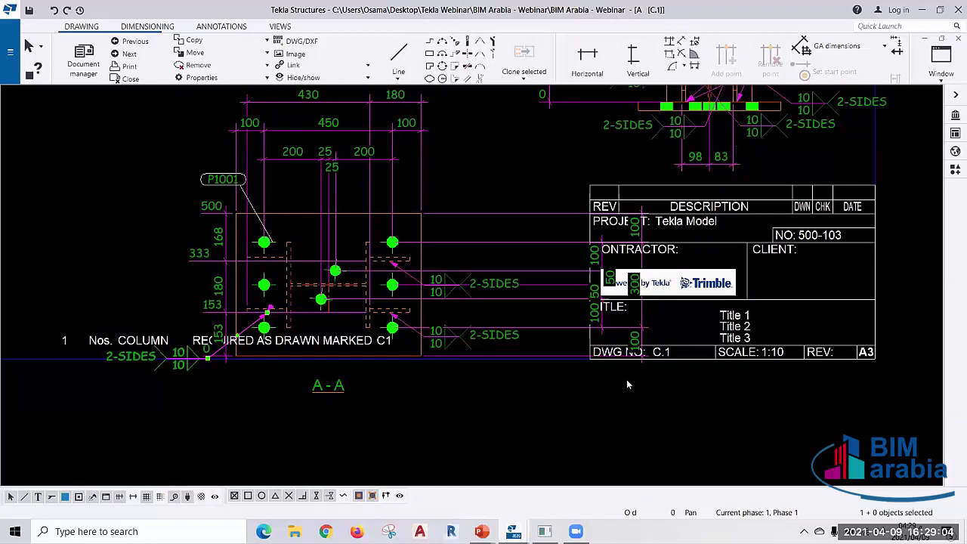
pyautogui.scroll(-1, 626, 379)
pyautogui.scroll(3, 387, 284)
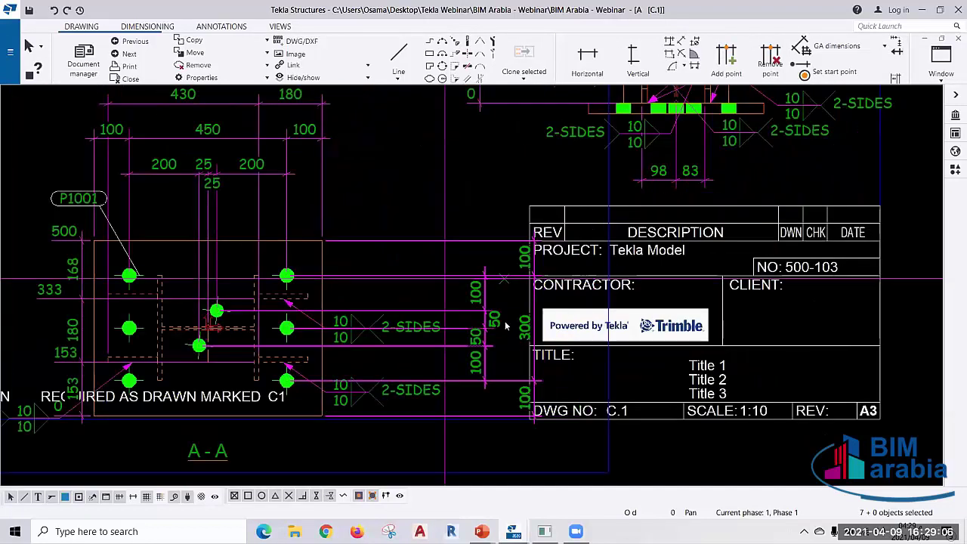
pyautogui.scroll(-2, 376, 362)
pyautogui.scroll(-1, 375, 361)
pyautogui.scroll(-1, 376, 361)
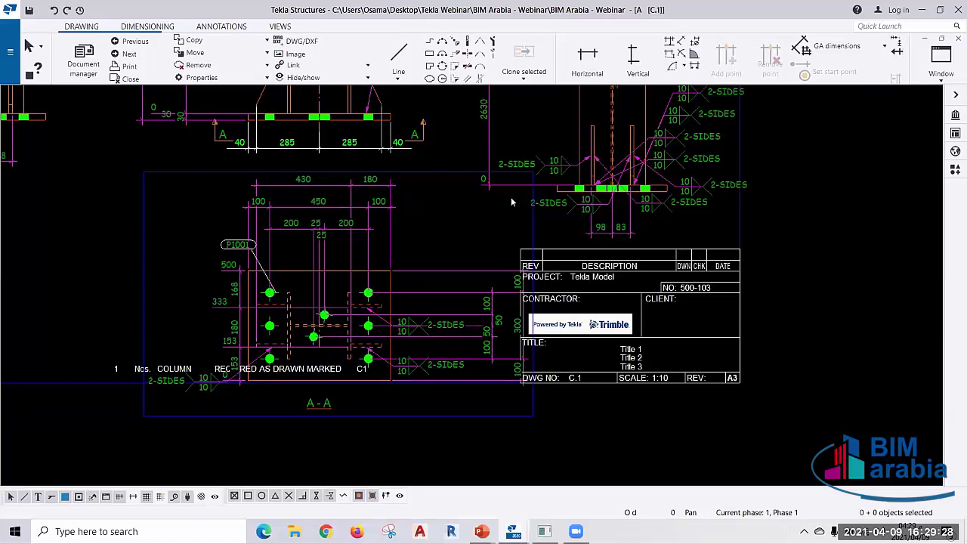
# - Delete three duplicate weld marks at the column-base plate
pyautogui.moveTo(504, 230); pyautogui.dragTo(360, 337, button='middle')
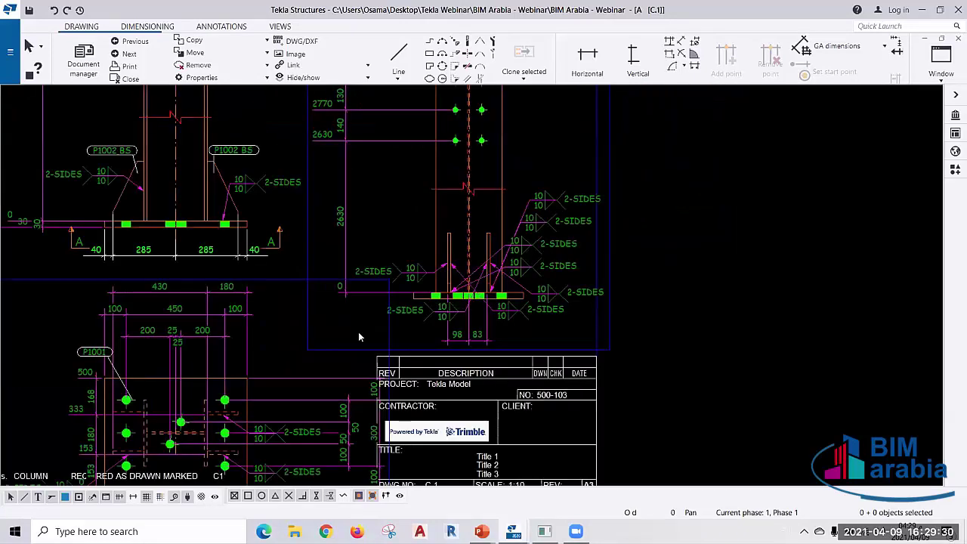
pyautogui.scroll(3, 360, 337)
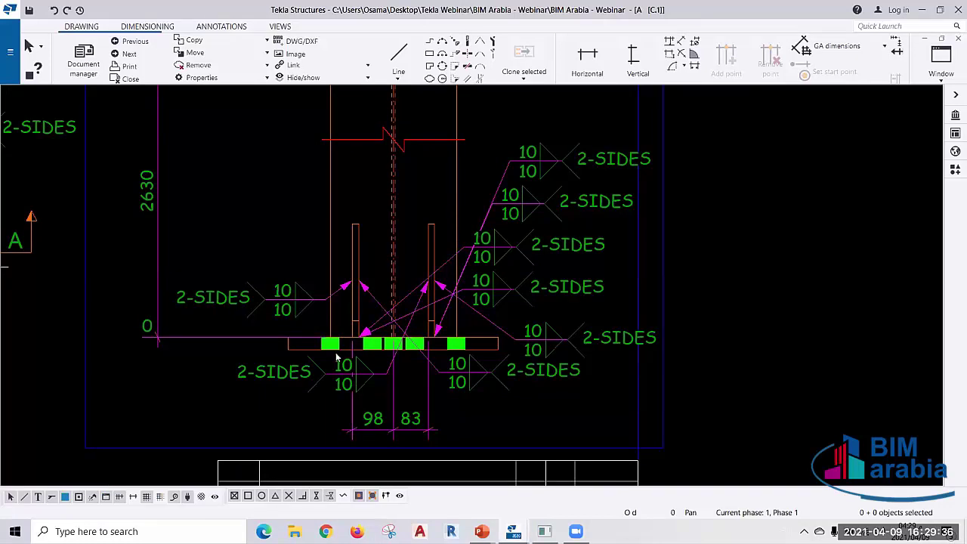
pyautogui.scroll(1, 303, 277)
pyautogui.scroll(1, 291, 310)
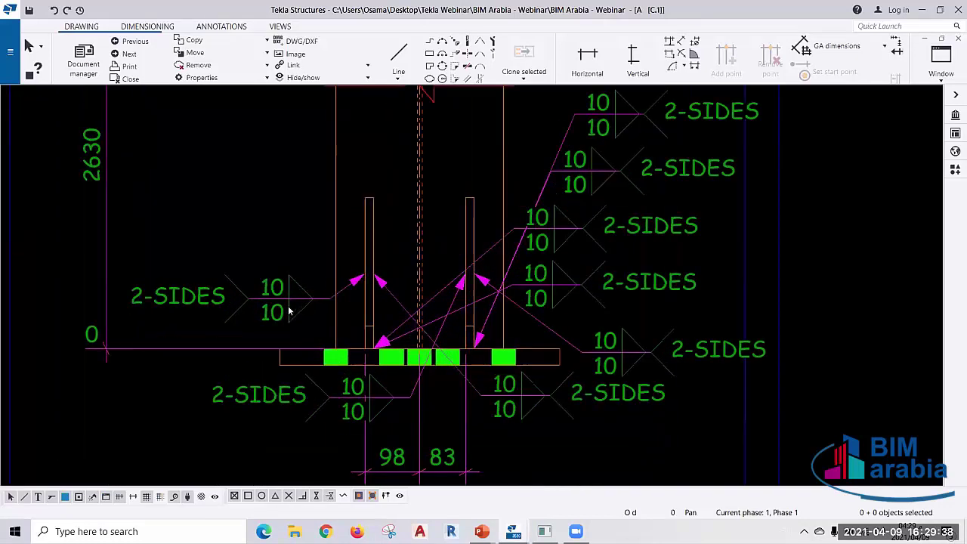
pyautogui.scroll(1, 225, 309)
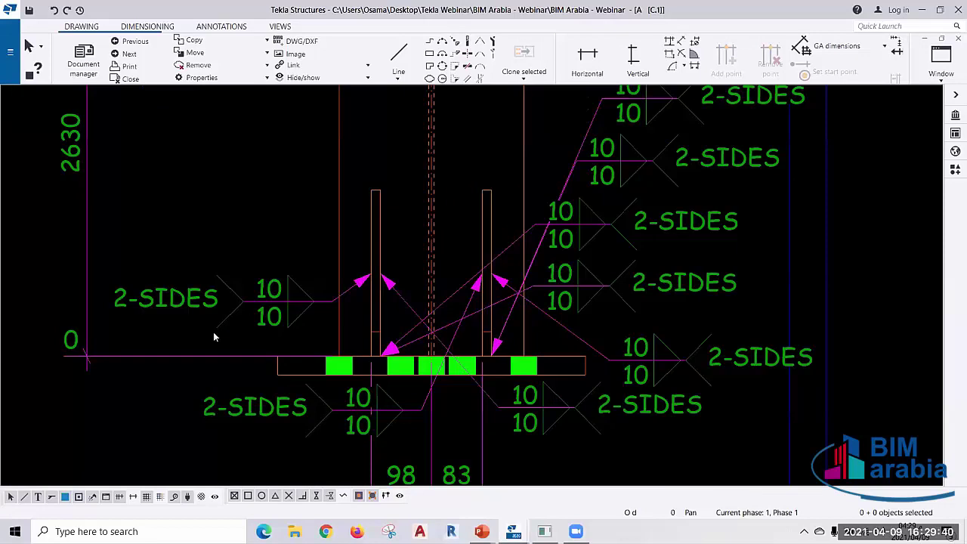
pyautogui.click(406, 301)
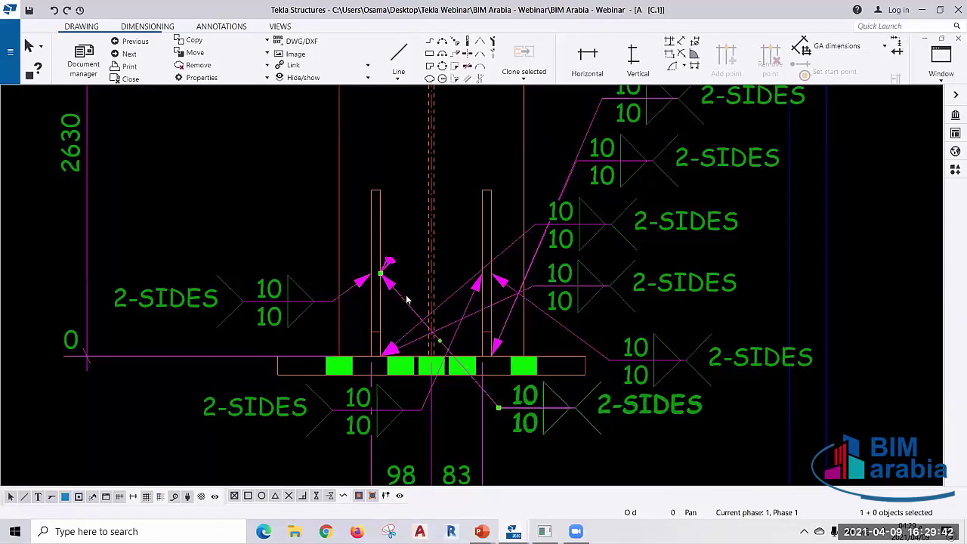
pyautogui.press('Delete')
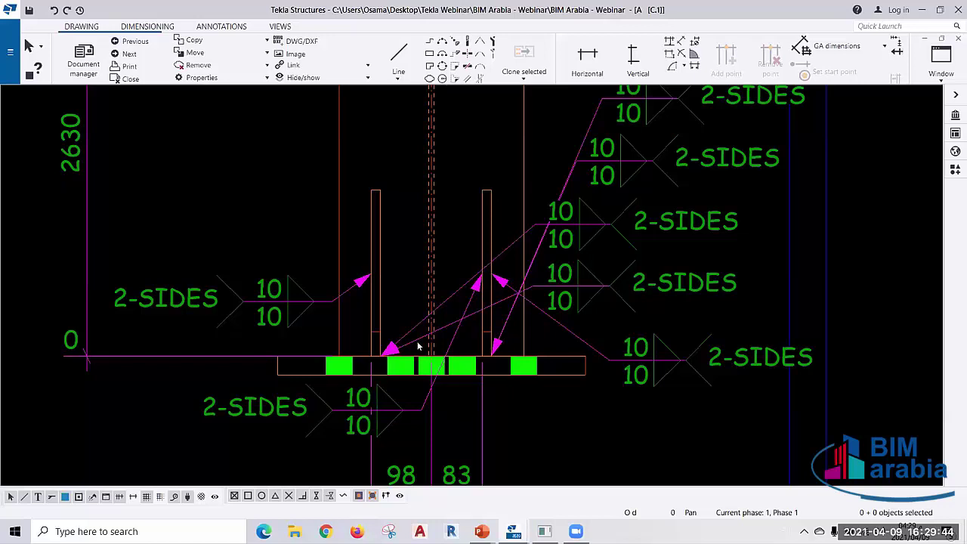
pyautogui.click(418, 346)
pyautogui.press('Delete')
pyautogui.click(533, 282)
pyautogui.press('Delete')
# - Delete the leftover right-hand weld marks and place the remaining mark beside the right stiffener
pyautogui.scroll(-1, 377, 325)
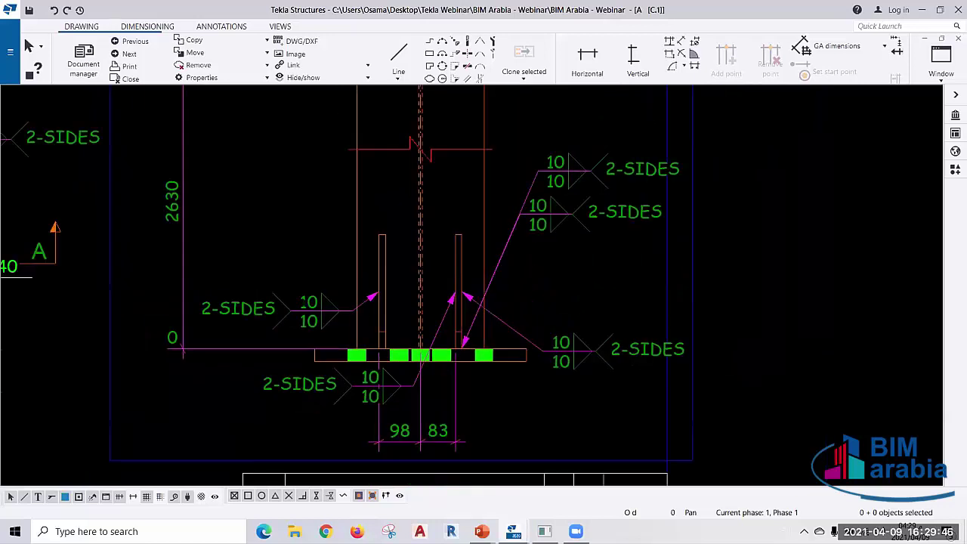
pyautogui.scroll(1, 384, 285)
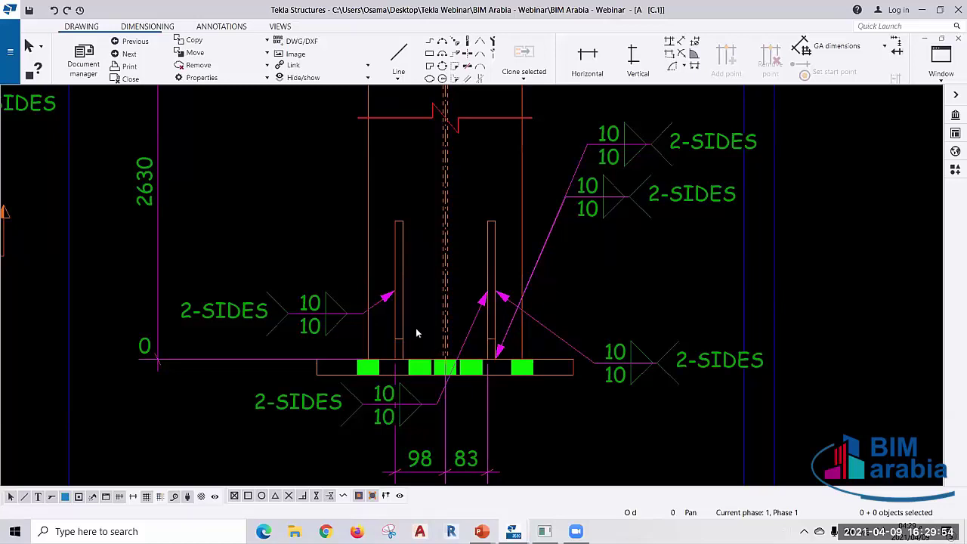
pyautogui.moveTo(416, 328); pyautogui.dragTo(352, 338, button='middle')
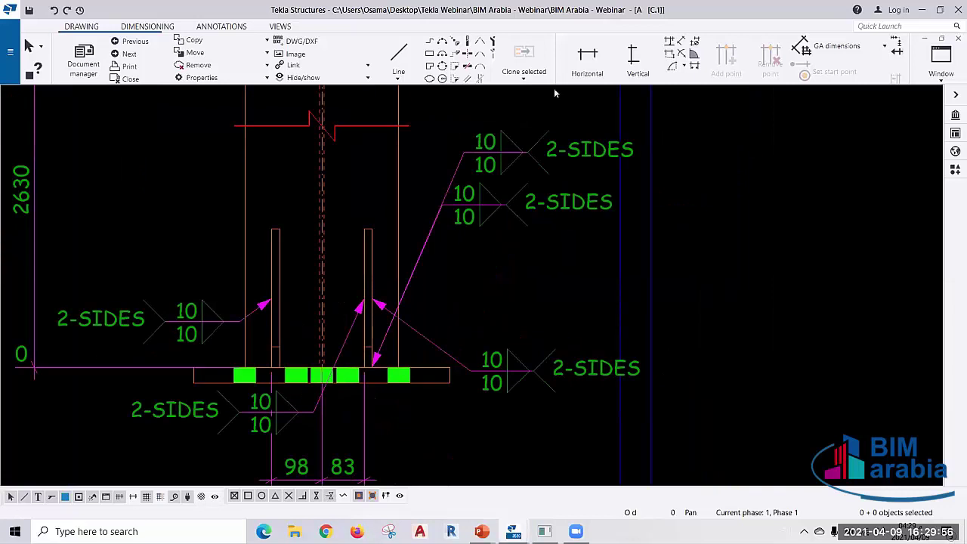
pyautogui.moveTo(513, 405); pyautogui.dragTo(378, 129)
pyautogui.press('Delete')
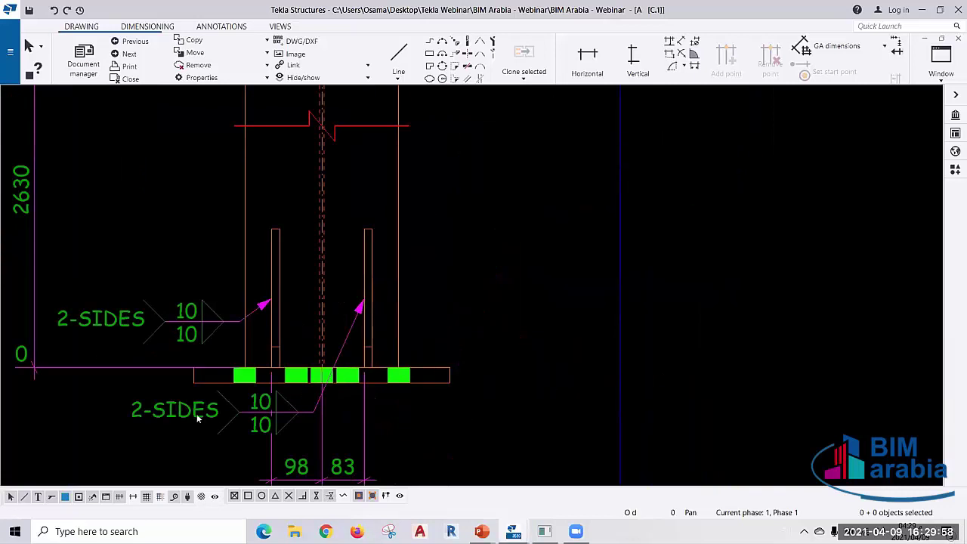
pyautogui.moveTo(364, 301)
pyautogui.mouseDown()
pyautogui.moveTo(305, 262)
pyautogui.moveTo(422, 291)
pyautogui.mouseUp()
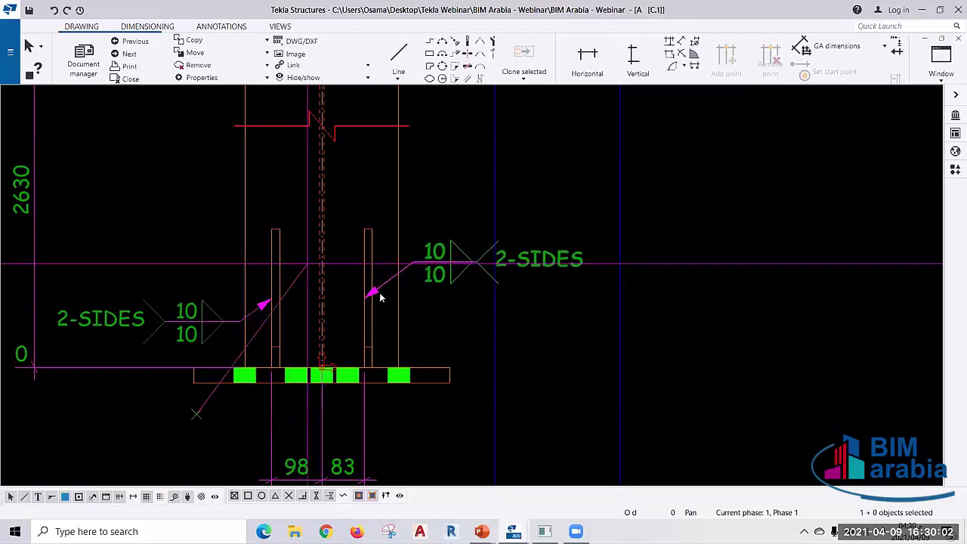
pyautogui.scroll(1, 372, 301)
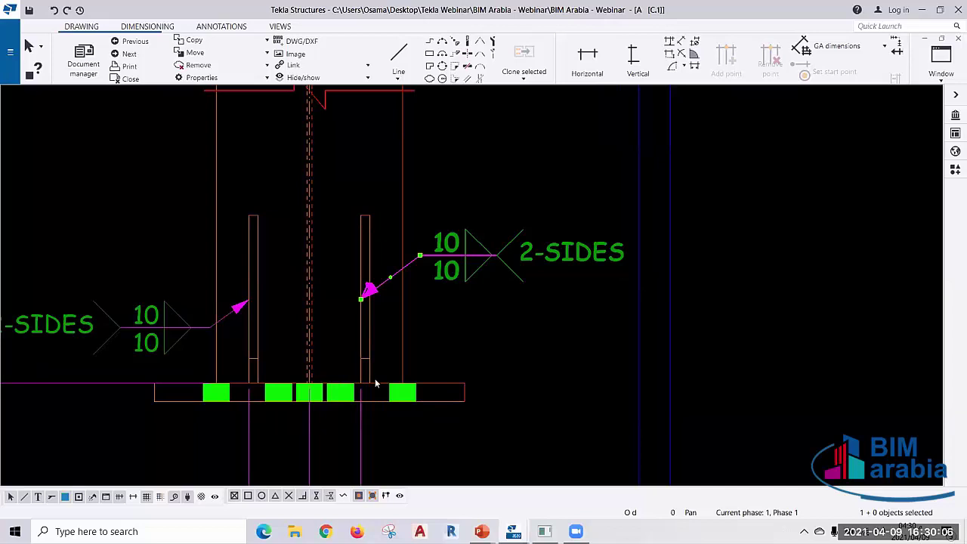
pyautogui.scroll(-2, 444, 337)
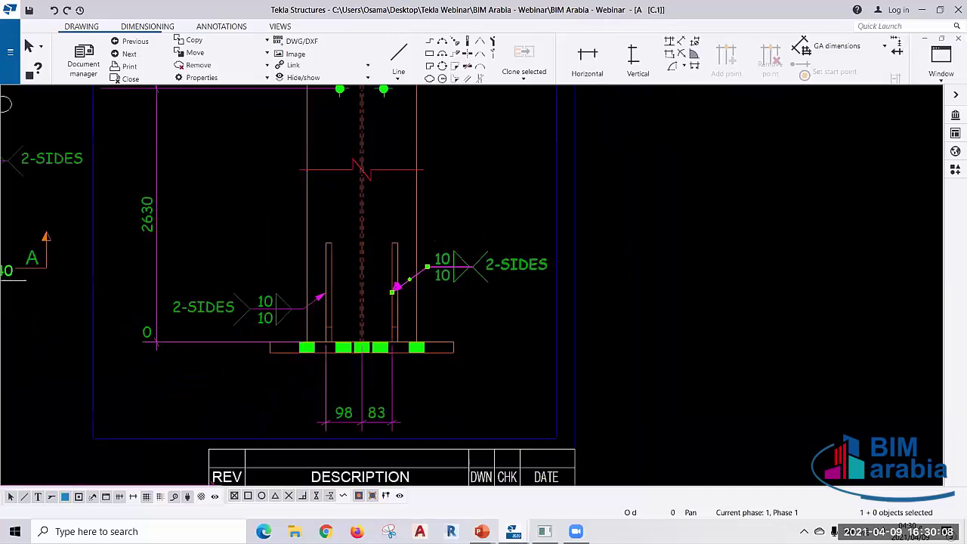
pyautogui.scroll(-3, 444, 337)
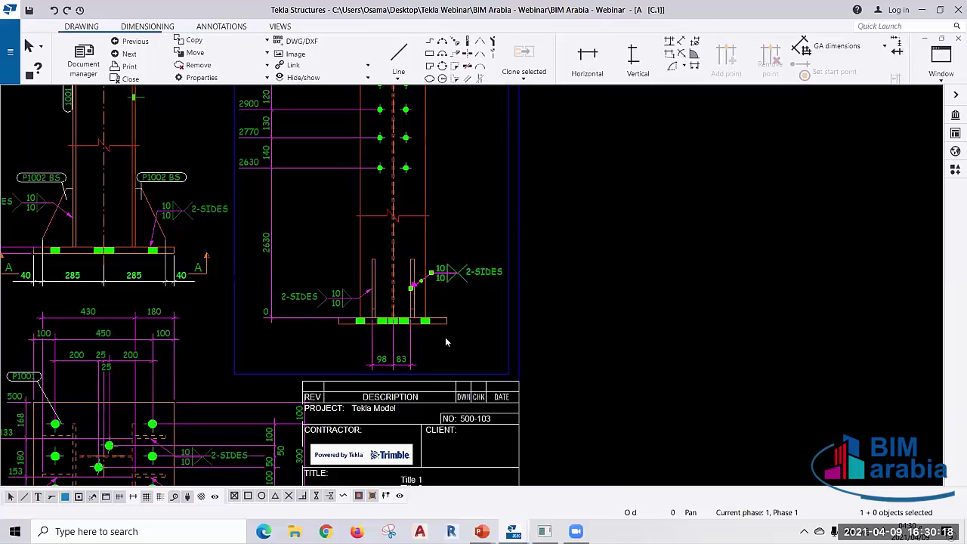
pyautogui.scroll(-2, 445, 342)
pyautogui.scroll(-1, 322, 409)
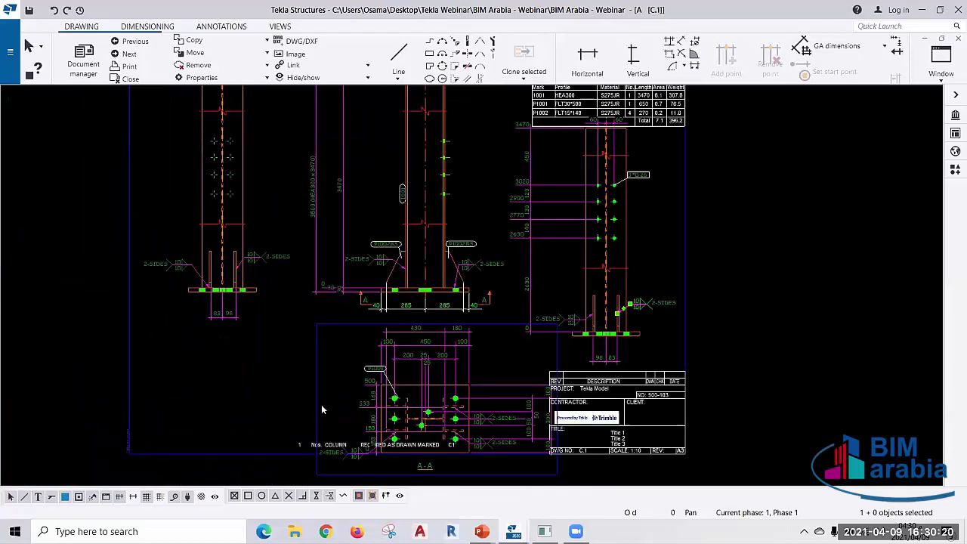
pyautogui.click(381, 400)
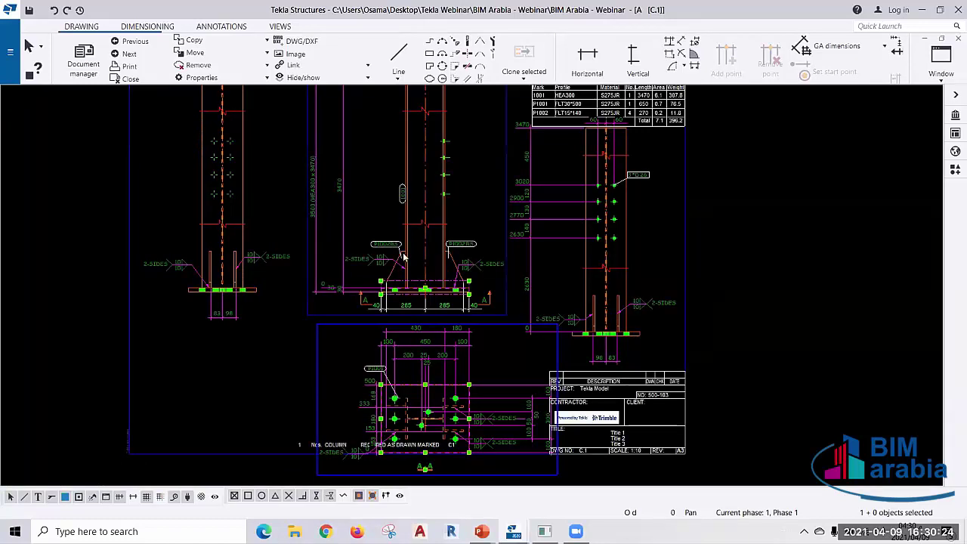
pyautogui.scroll(1, 383, 280)
pyautogui.scroll(1, 424, 291)
pyautogui.scroll(1, 453, 269)
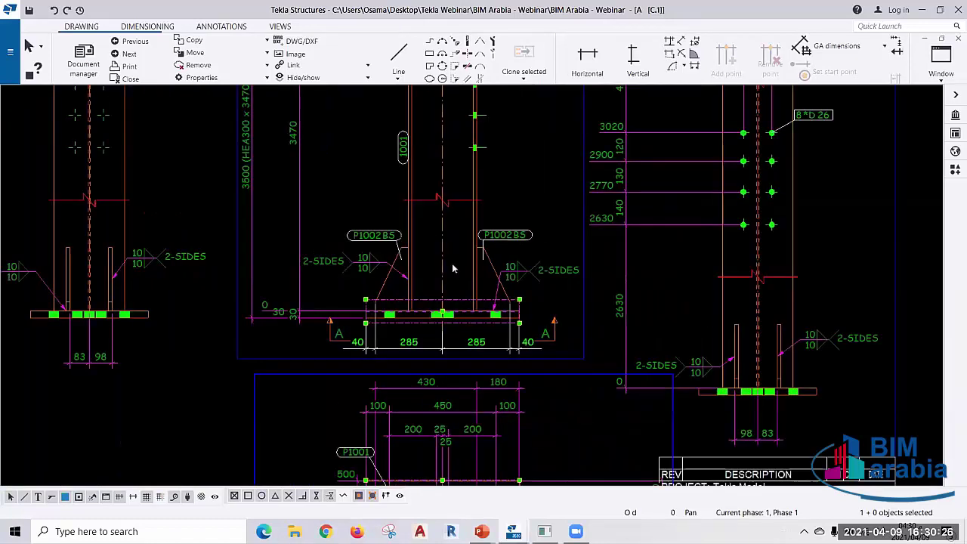
pyautogui.scroll(1, 454, 269)
pyautogui.scroll(-1, 454, 270)
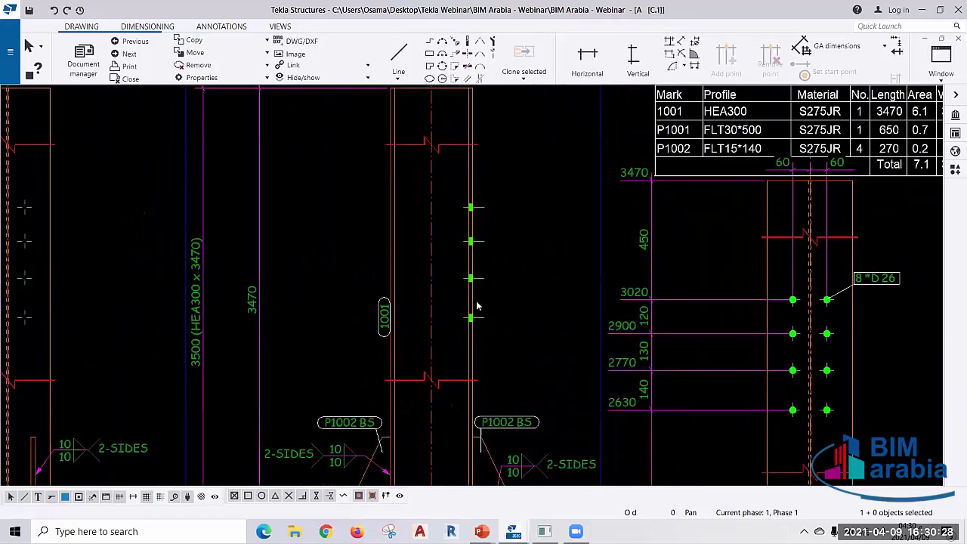
pyautogui.scroll(-1, 473, 296)
pyautogui.scroll(-1, 561, 271)
pyautogui.scroll(-1, 575, 306)
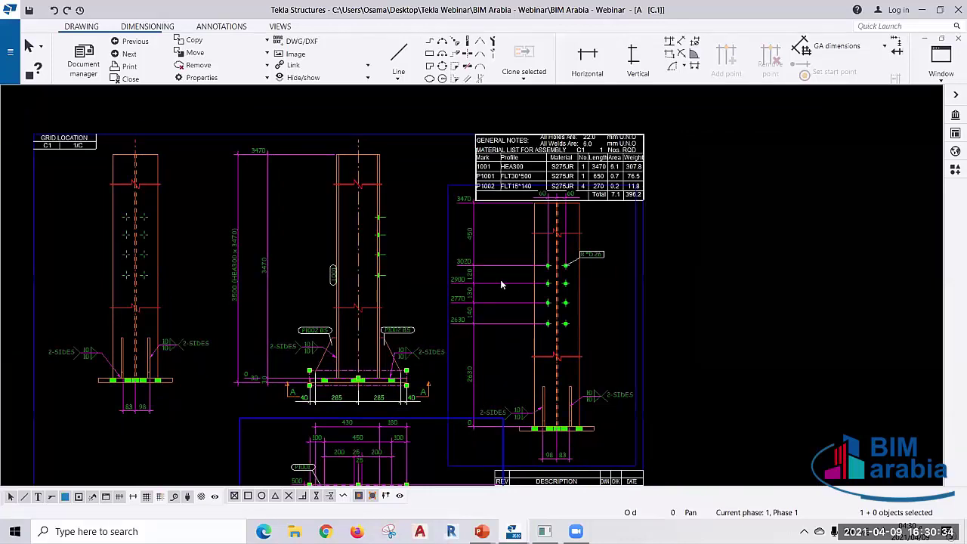
pyautogui.scroll(1, 472, 279)
pyautogui.scroll(1, 468, 283)
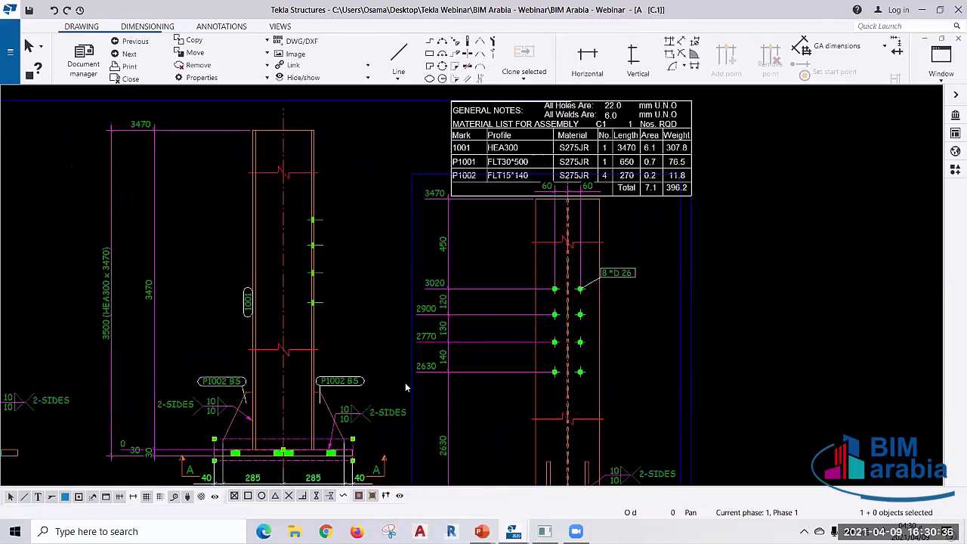
pyautogui.scroll(1, 453, 348)
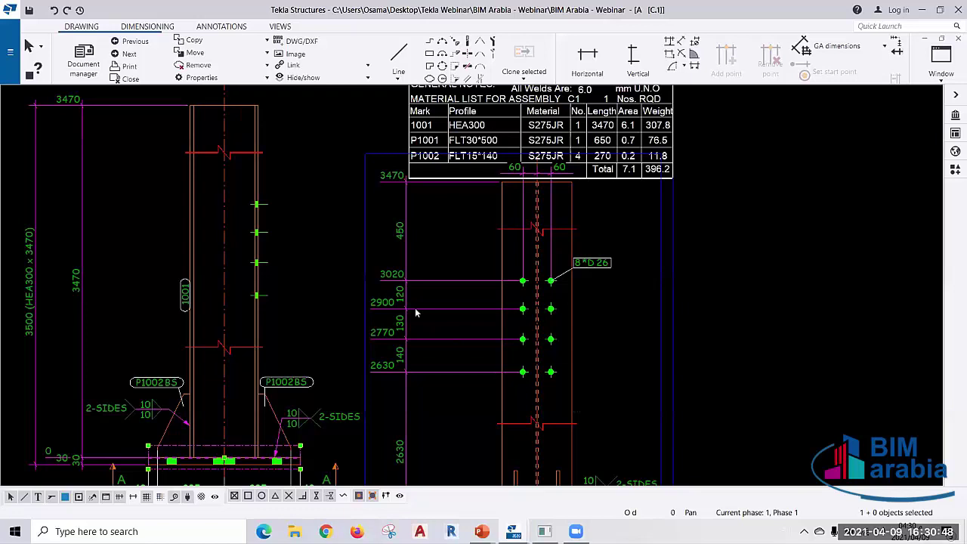
pyautogui.moveTo(530, 172); pyautogui.dragTo(511, 186, button='middle')
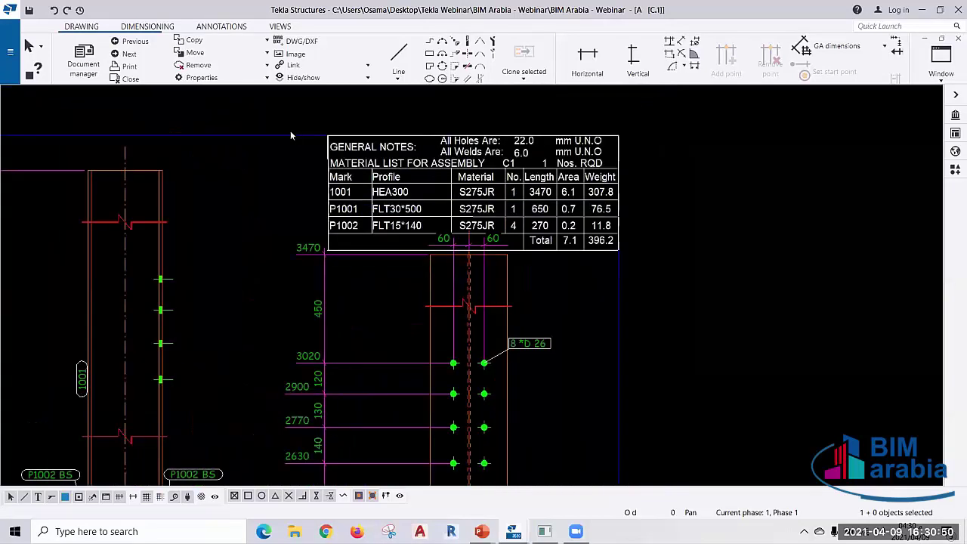
pyautogui.scroll(3, 329, 154)
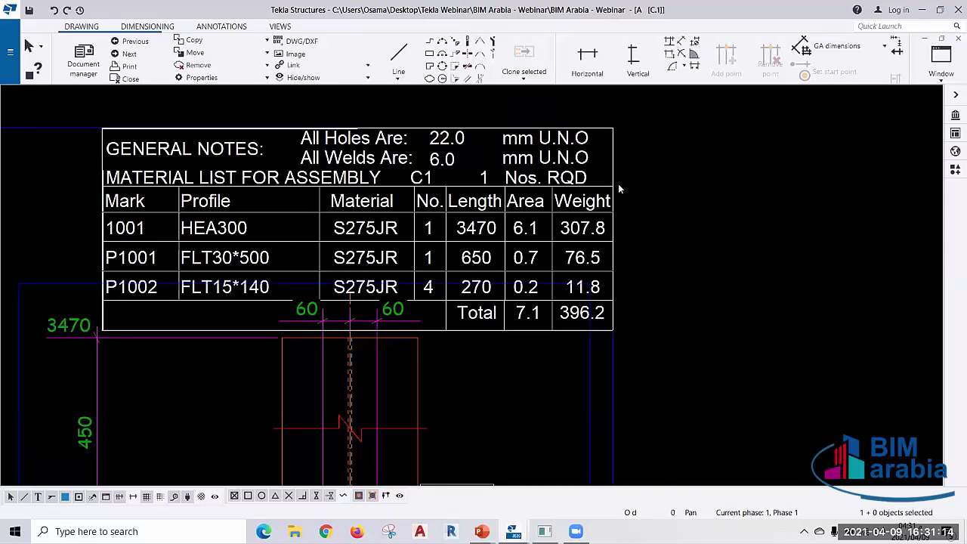
pyautogui.scroll(-1, 532, 290)
pyautogui.scroll(-1, 531, 290)
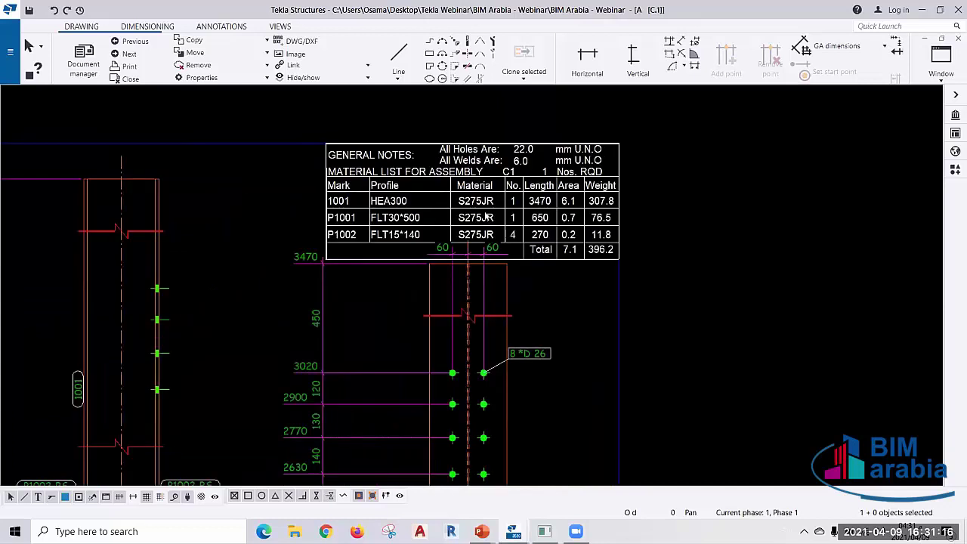
pyautogui.scroll(3, 431, 173)
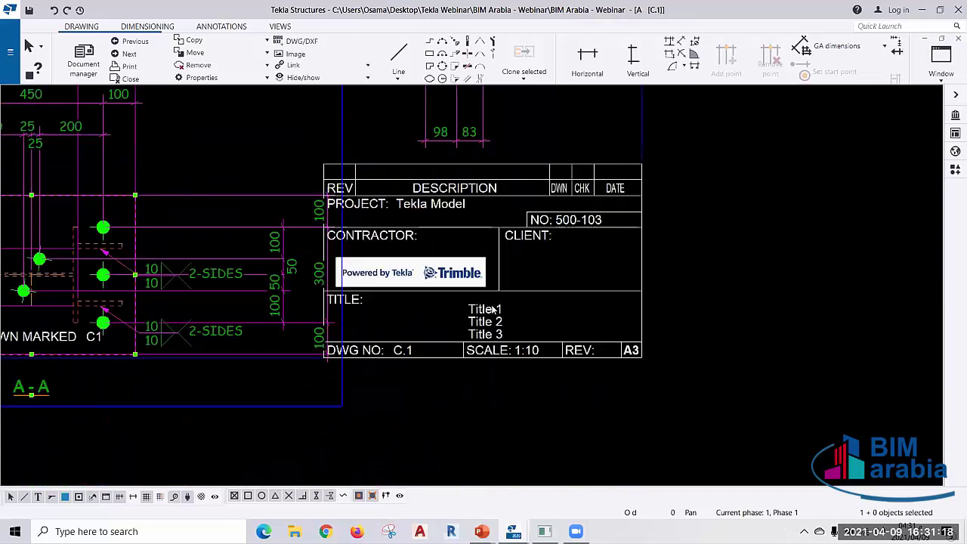
pyautogui.scroll(1, 489, 303)
pyautogui.scroll(1, 484, 296)
pyautogui.scroll(1, 409, 350)
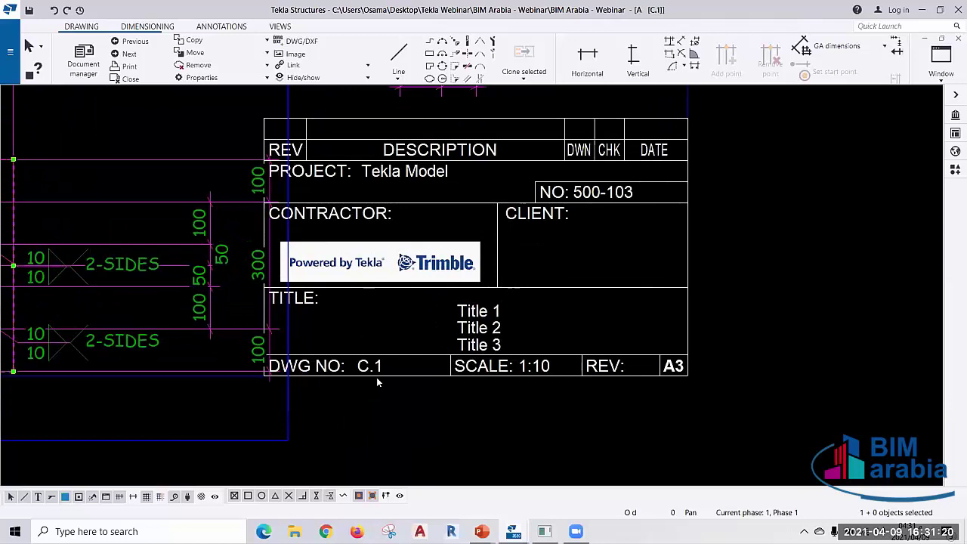
pyautogui.moveTo(460, 354); pyautogui.dragTo(382, 387, button='middle')
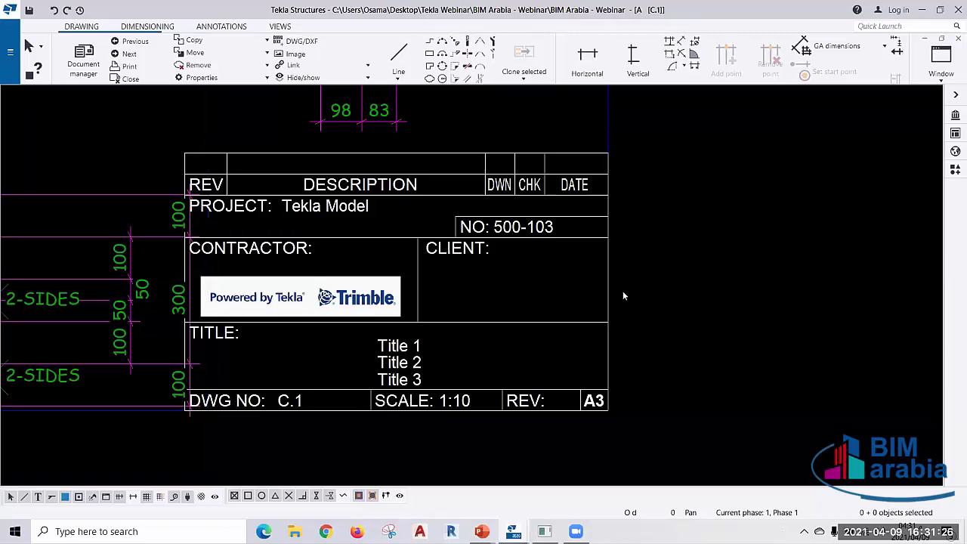
pyautogui.scroll(-4, 623, 291)
pyautogui.doubleClick(99, 262)
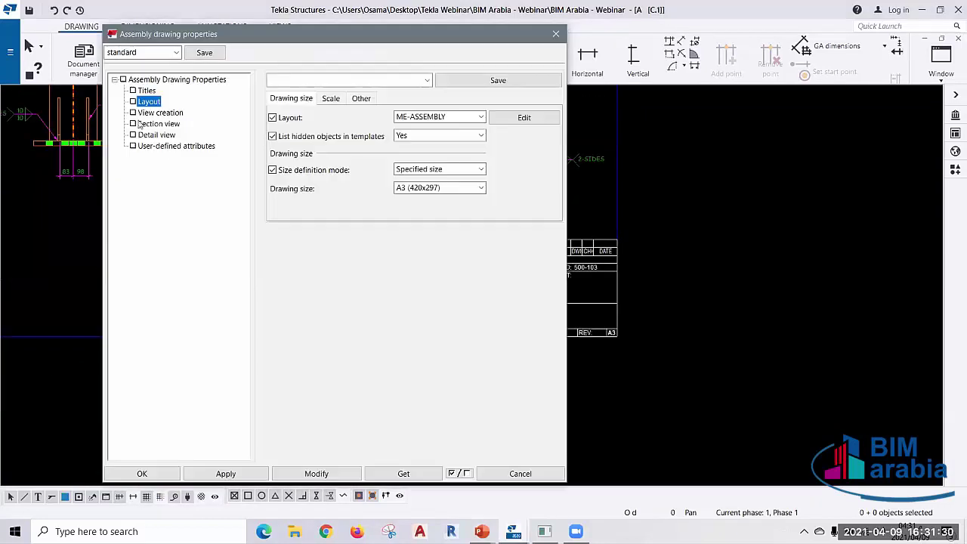
pyautogui.click(152, 113)
pyautogui.click(159, 124)
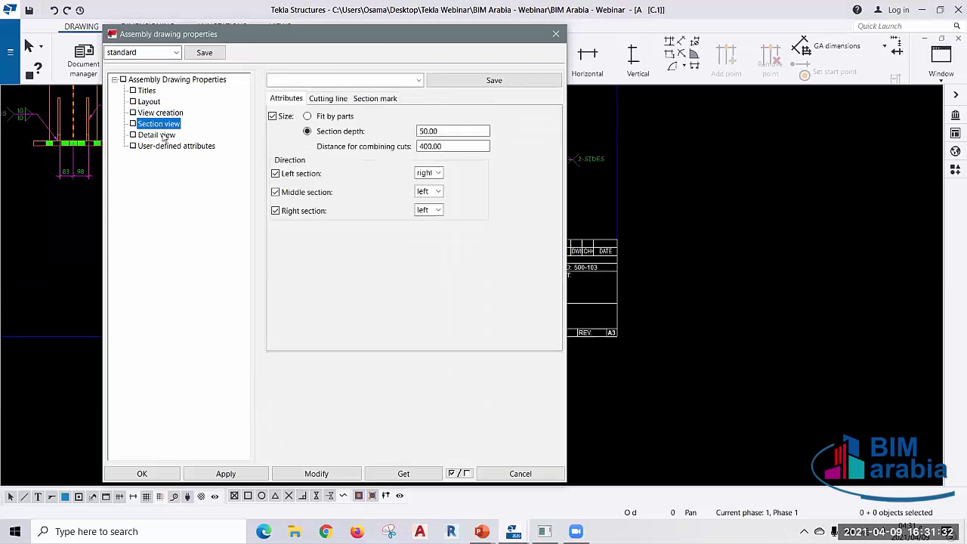
pyautogui.click(157, 135)
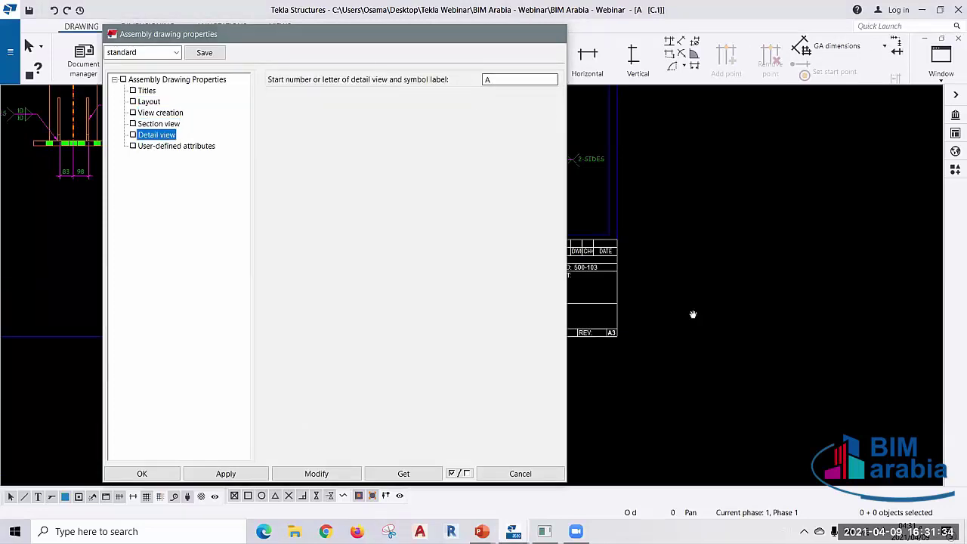
pyautogui.press('Return')
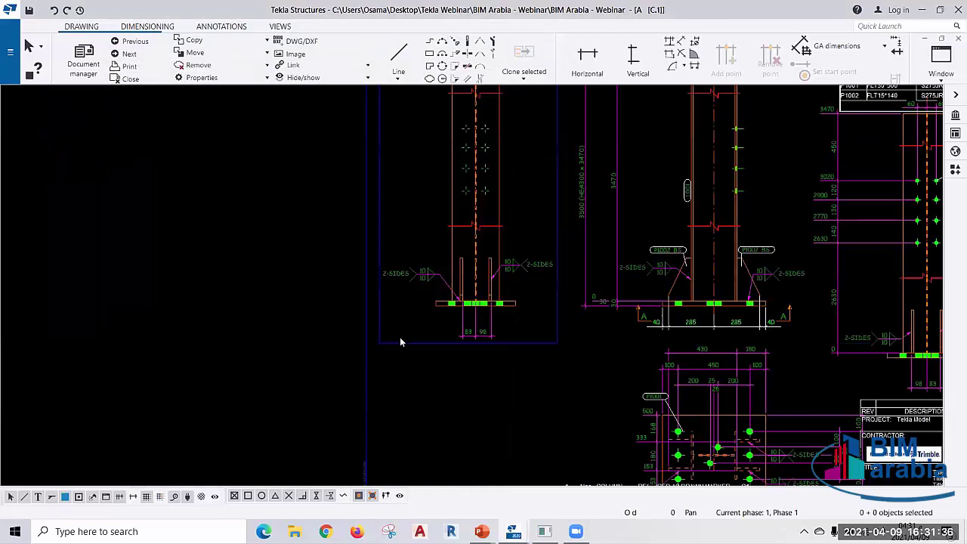
pyautogui.click(399, 338)
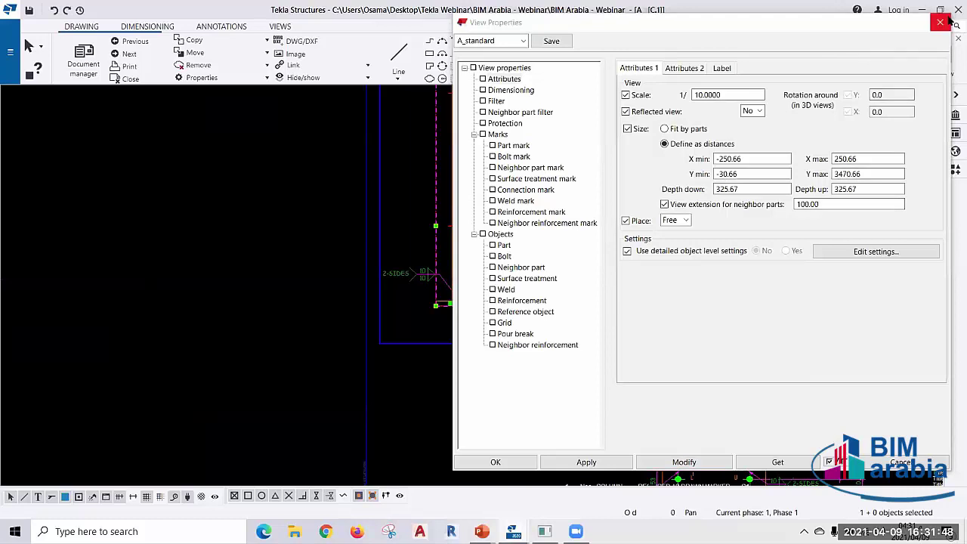
pyautogui.click(926, 22)
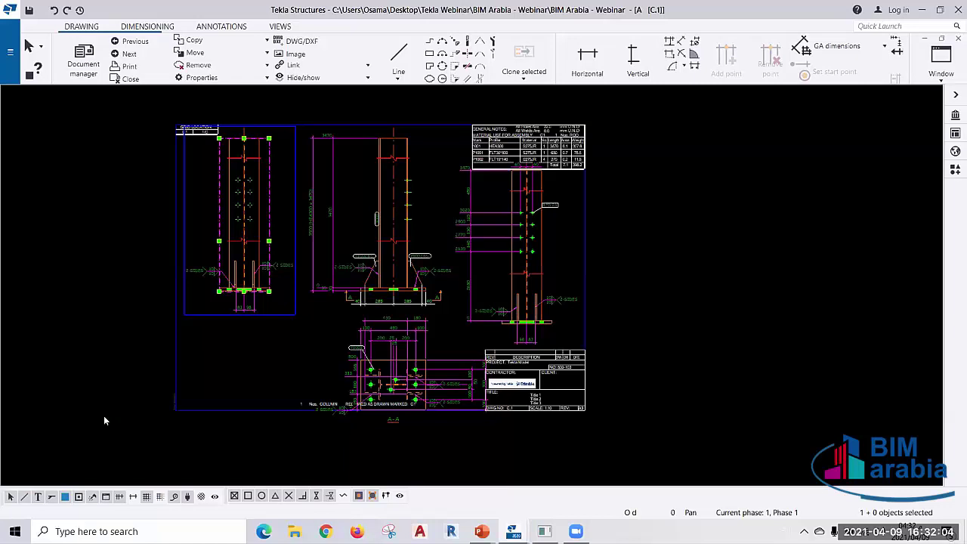
pyautogui.scroll(-1, 234, 185)
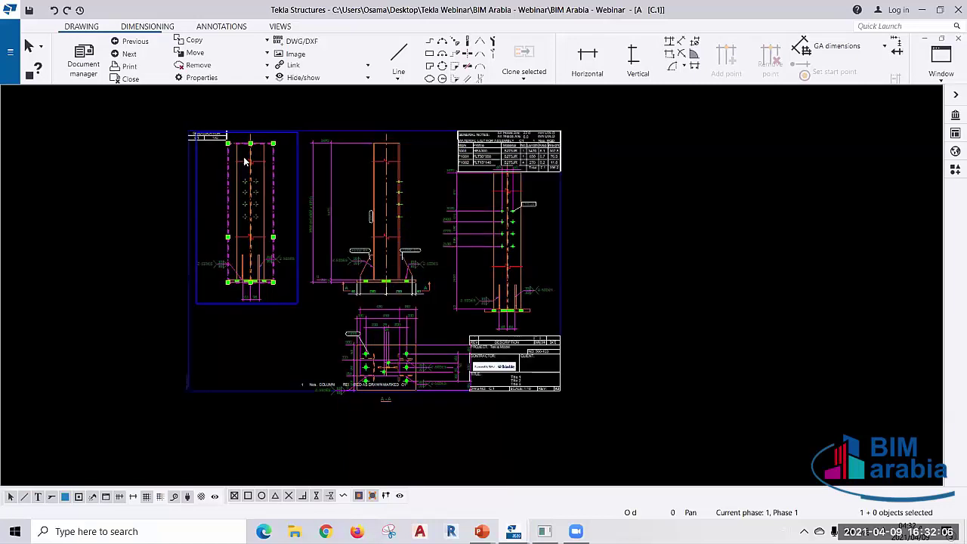
pyautogui.scroll(4, 262, 183)
pyautogui.scroll(6, 276, 254)
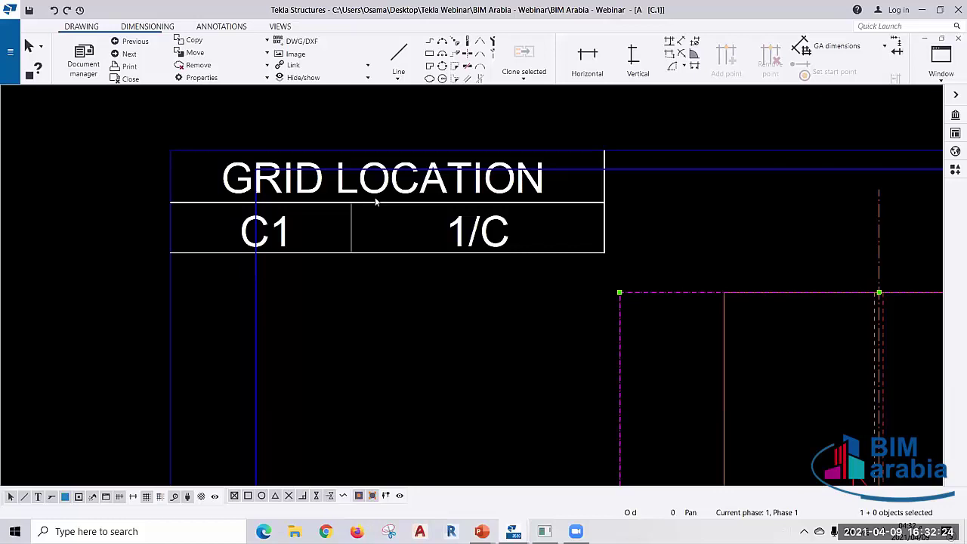
pyautogui.scroll(-1, 376, 200)
pyautogui.scroll(-2, 376, 200)
pyautogui.scroll(-1, 381, 208)
pyautogui.scroll(-1, 453, 242)
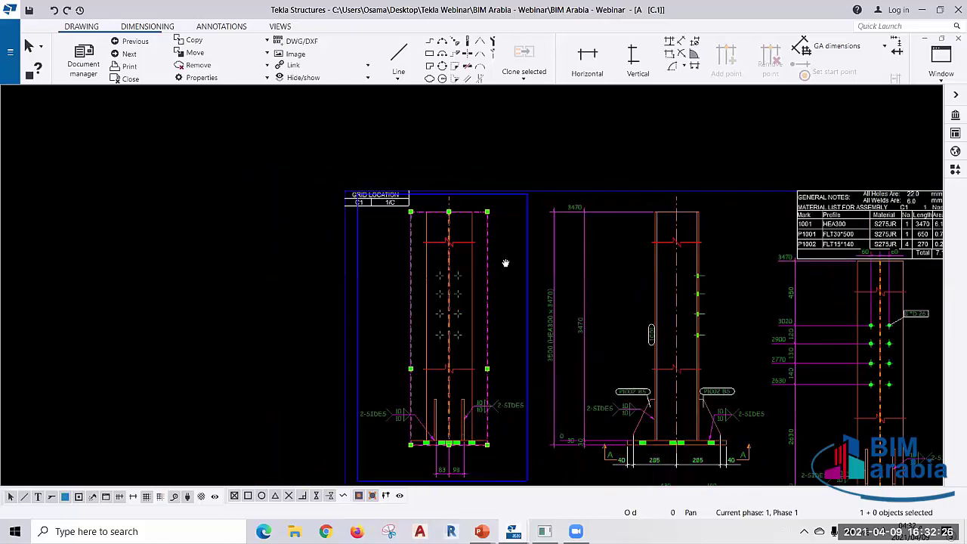
pyautogui.scroll(-1, 495, 257)
pyautogui.scroll(-1, 484, 253)
pyautogui.moveTo(538, 319); pyautogui.dragTo(539, 326, button='middle')
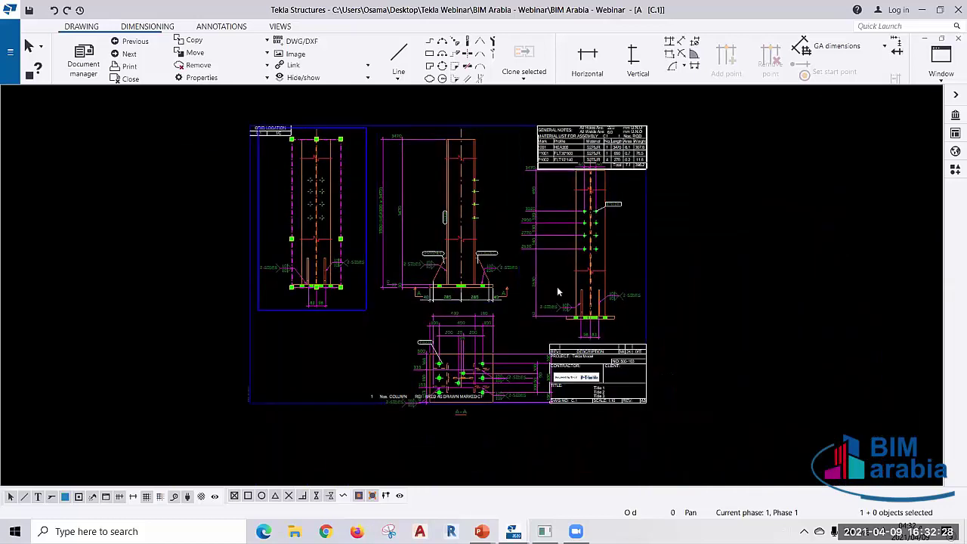
pyautogui.click(720, 285)
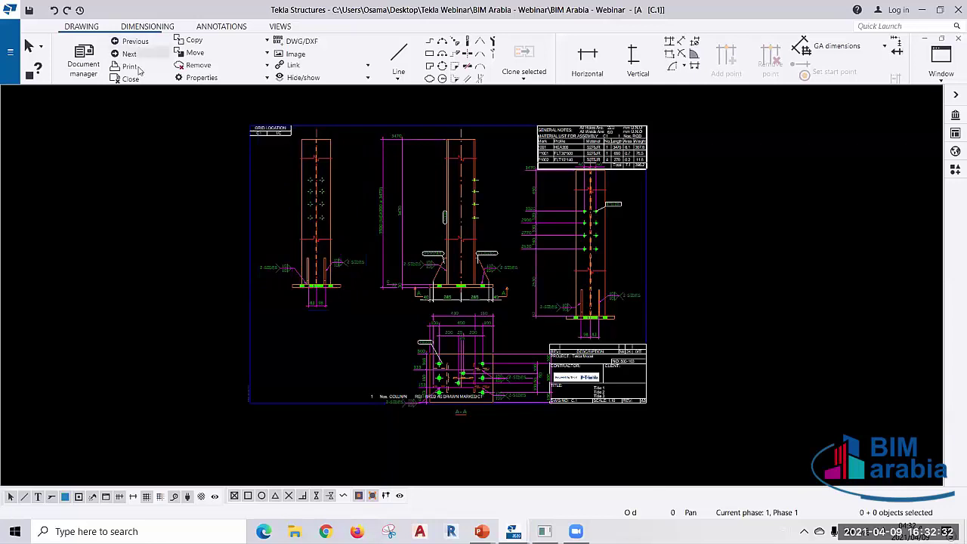
# - Save drawing C.1, page back to the last drawing C.7, then close it and return to the model
pyautogui.click(137, 43)
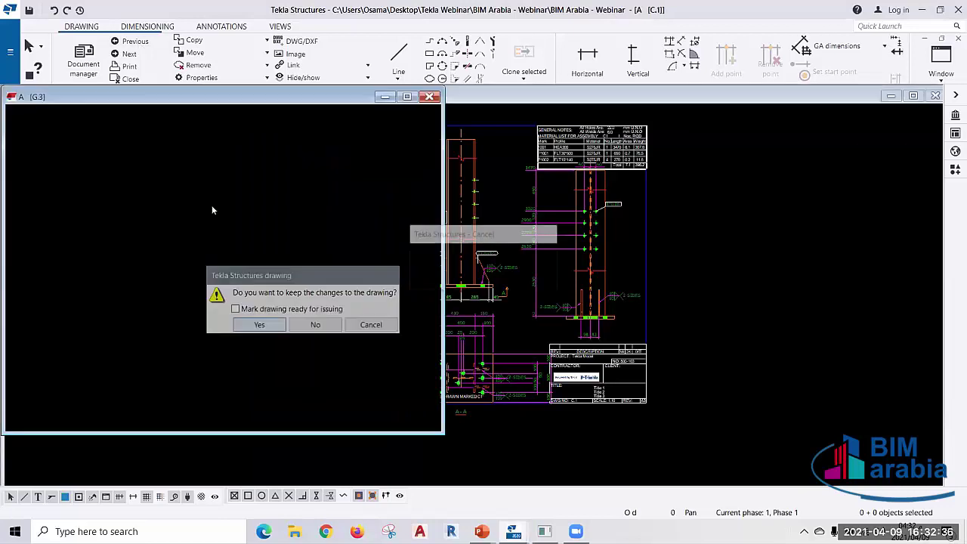
pyautogui.press('Return')
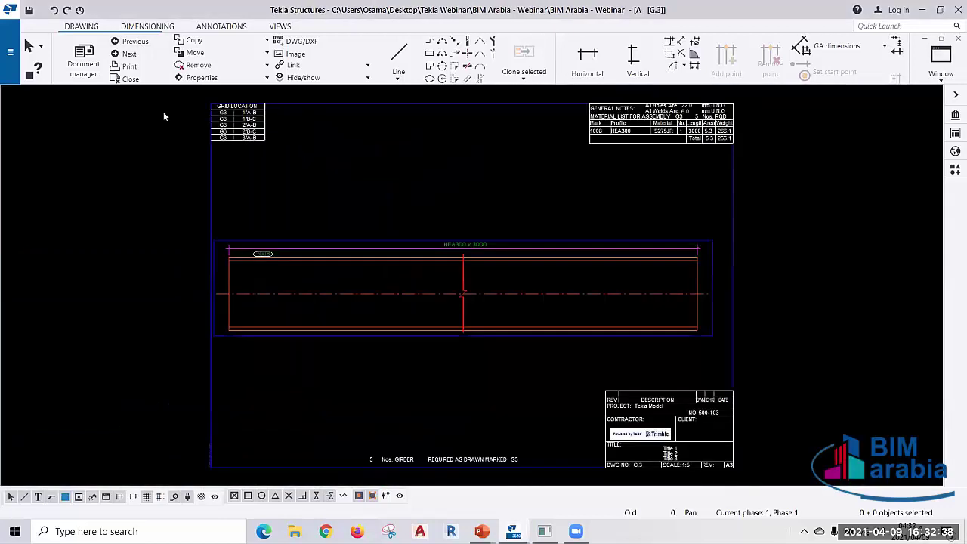
pyautogui.click(136, 41)
pyautogui.click(138, 43)
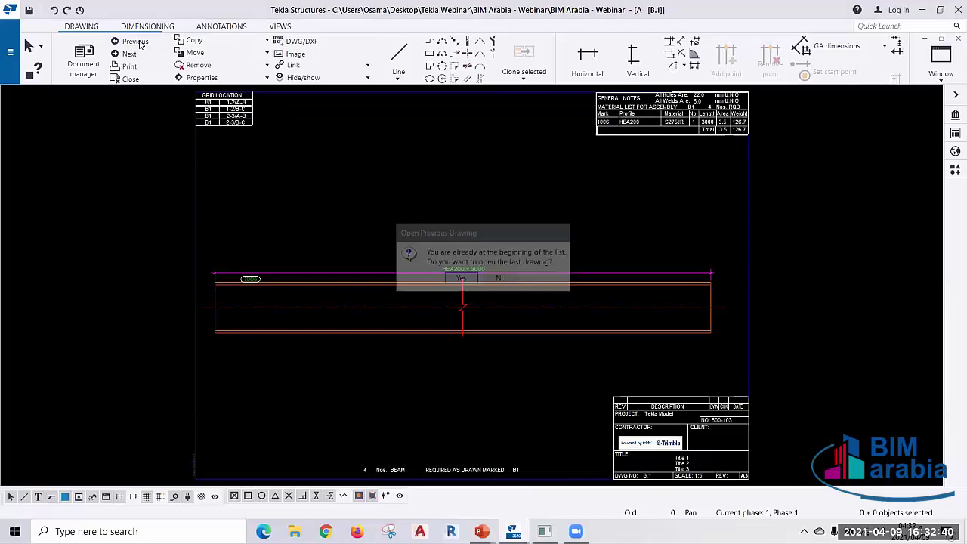
pyautogui.click(458, 278)
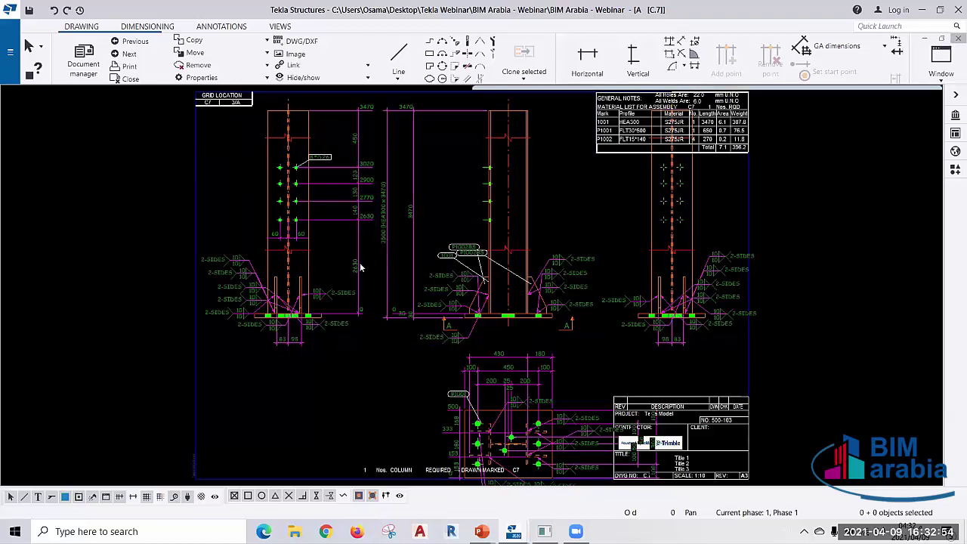
pyautogui.hotkey('ctrl', 'Tab')
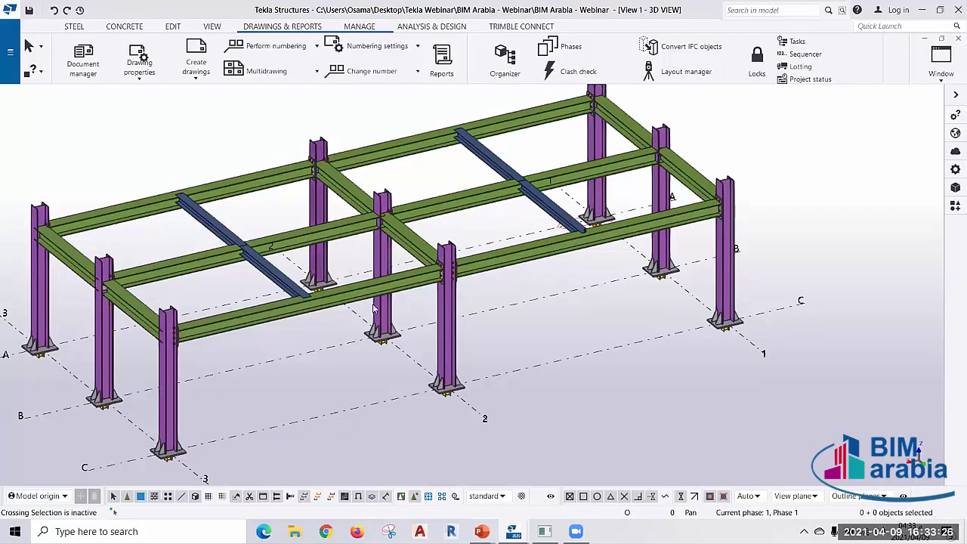
# - Select all steel frame objects and create single-part drawings for them
pyautogui.scroll(-2, 374, 310)
pyautogui.scroll(-2, 389, 347)
pyautogui.scroll(-2, 423, 380)
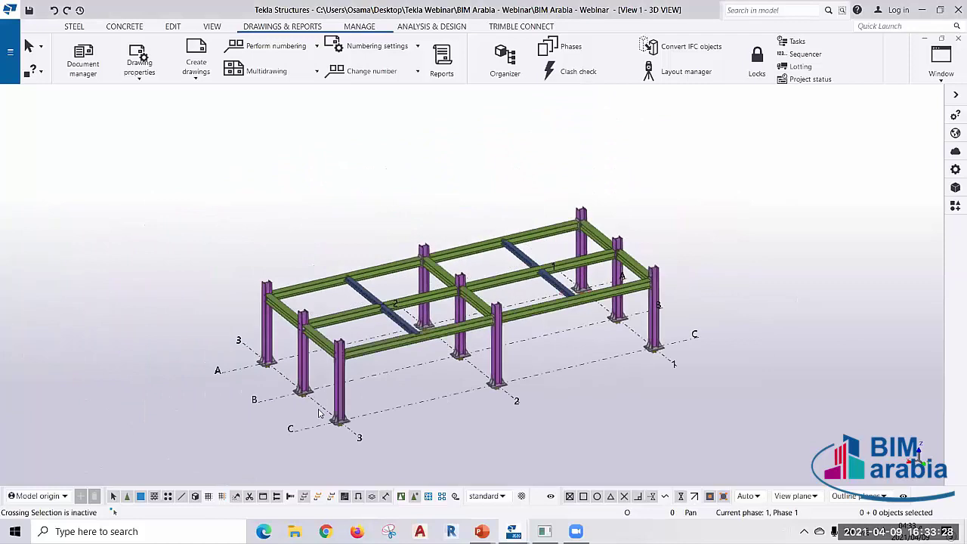
pyautogui.moveTo(319, 413); pyautogui.dragTo(140, 465)
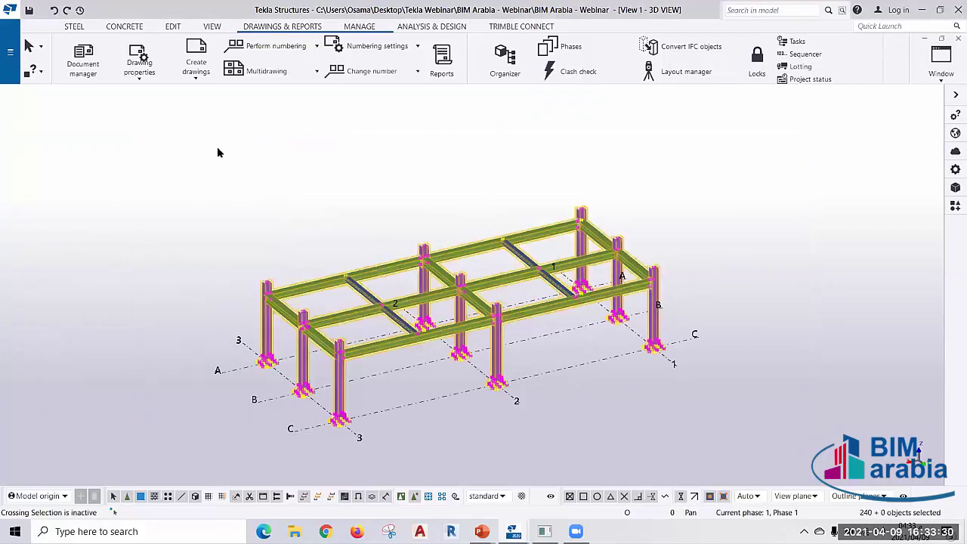
pyautogui.click(196, 75)
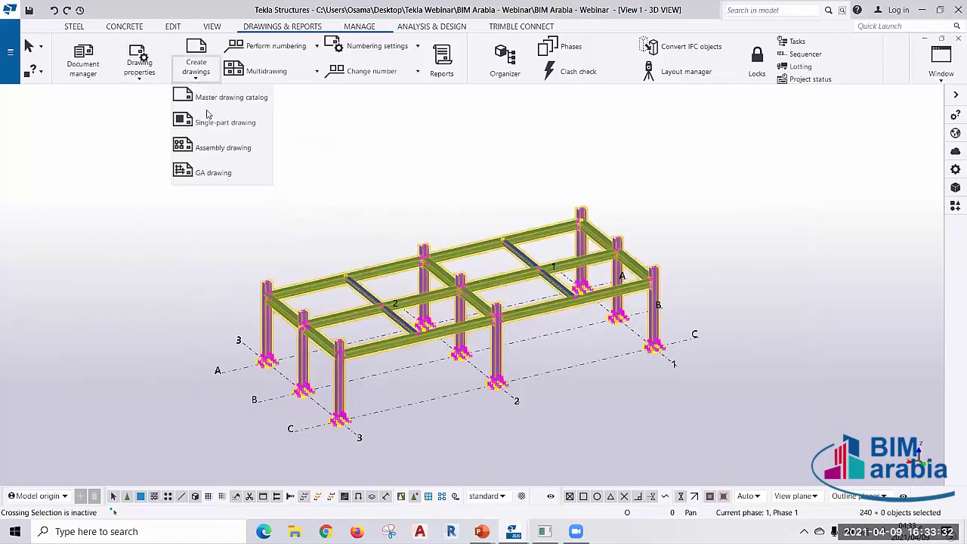
pyautogui.click(216, 124)
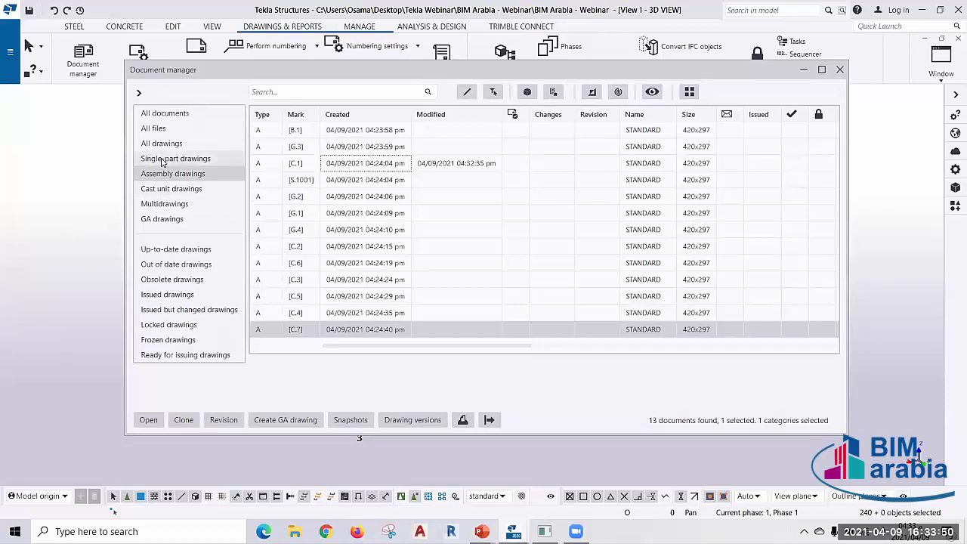
# - Filter Document manager to single-part drawings and open drawing 1004
pyautogui.click(163, 160)
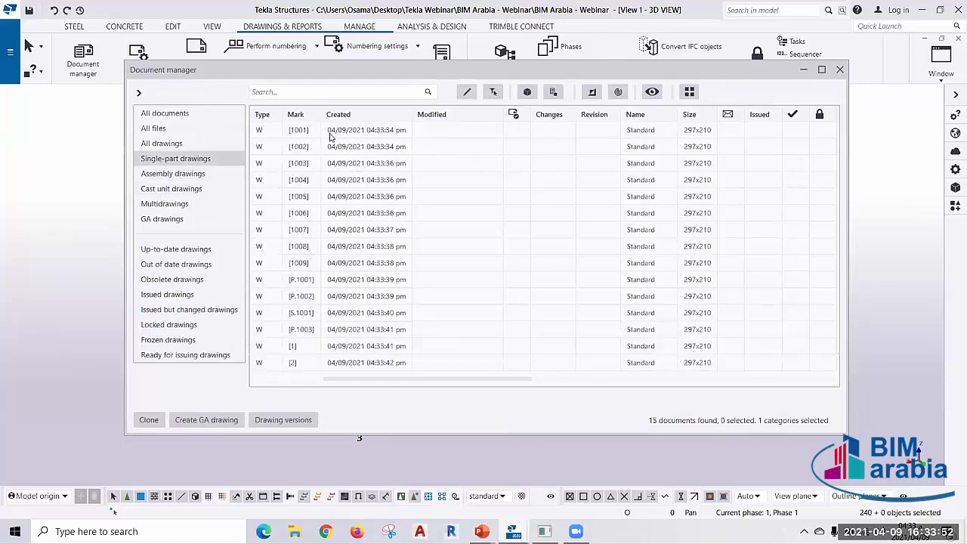
pyautogui.click(308, 182)
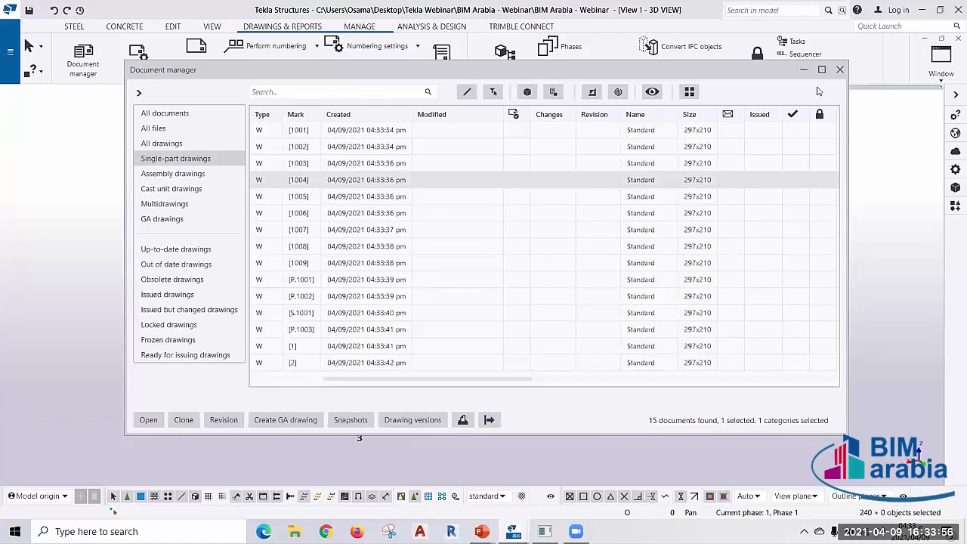
pyautogui.doubleClick(412, 183)
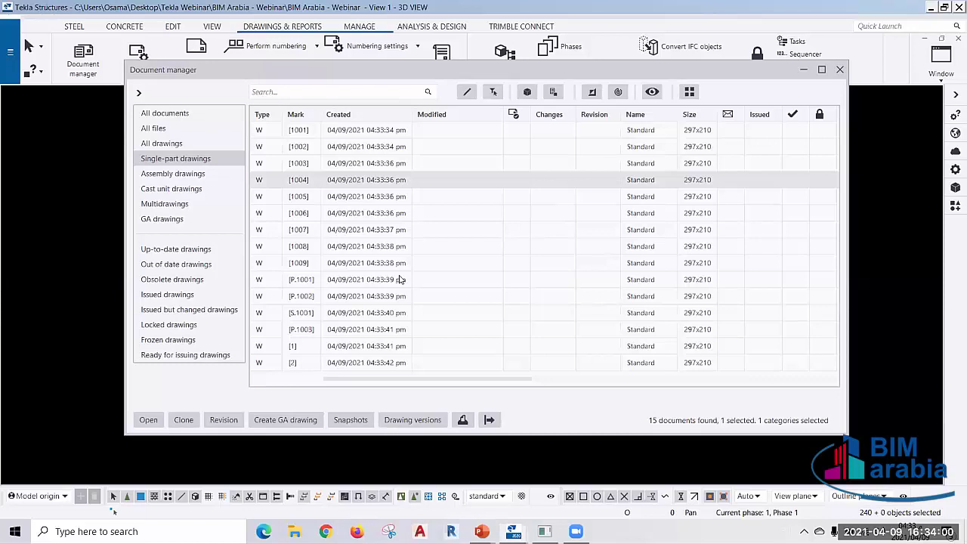
pyautogui.scroll(2, 508, 307)
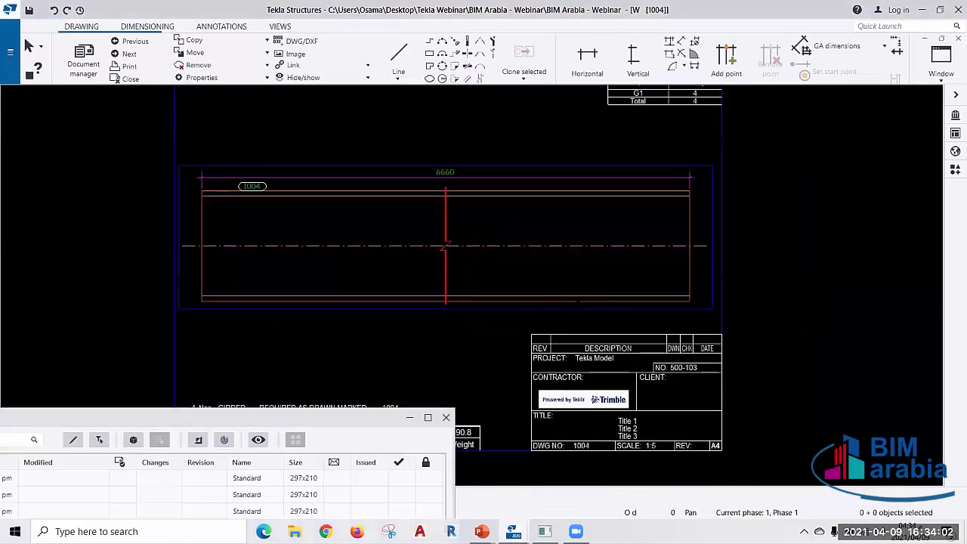
pyautogui.moveTo(450, 334); pyautogui.dragTo(511, 334, button='middle')
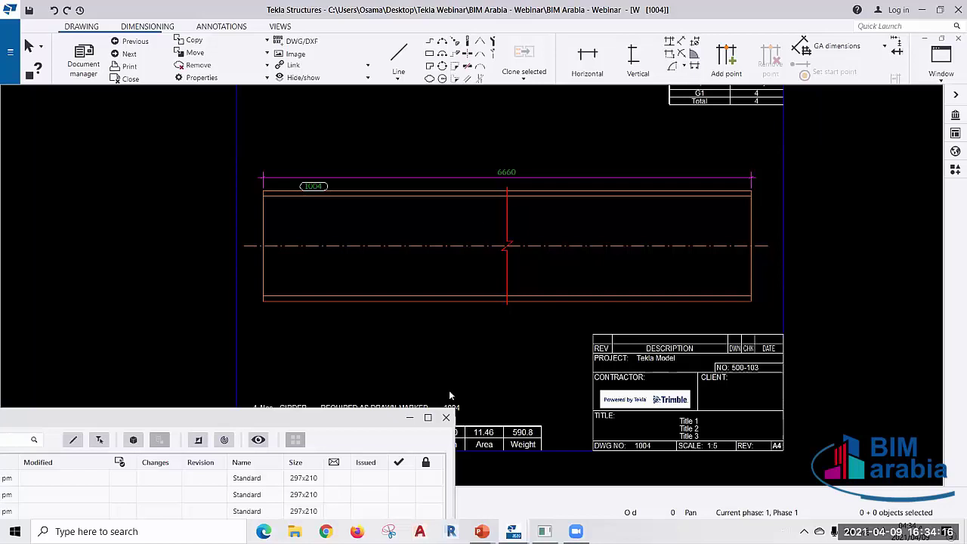
pyautogui.click(410, 418)
pyautogui.scroll(1, 559, 204)
pyautogui.scroll(1, 521, 250)
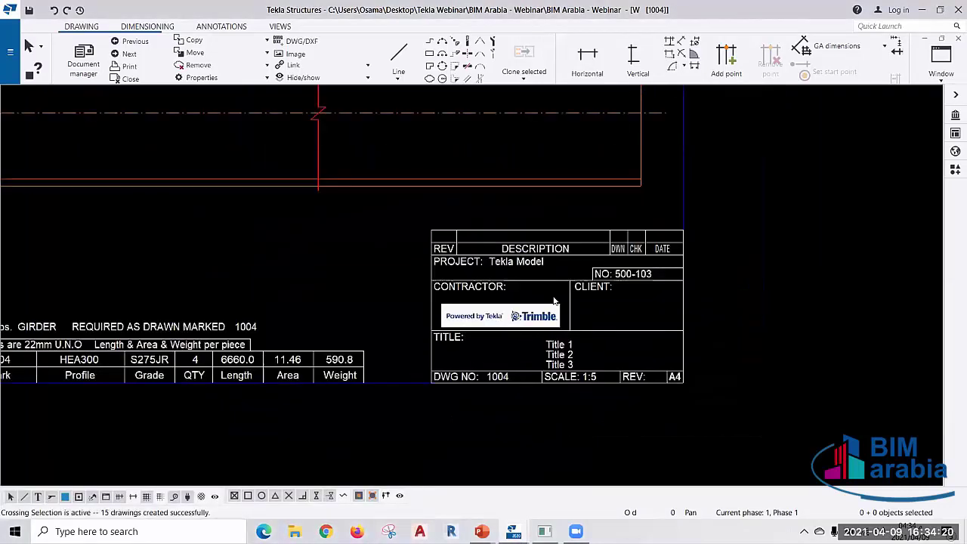
pyautogui.scroll(1, 476, 295)
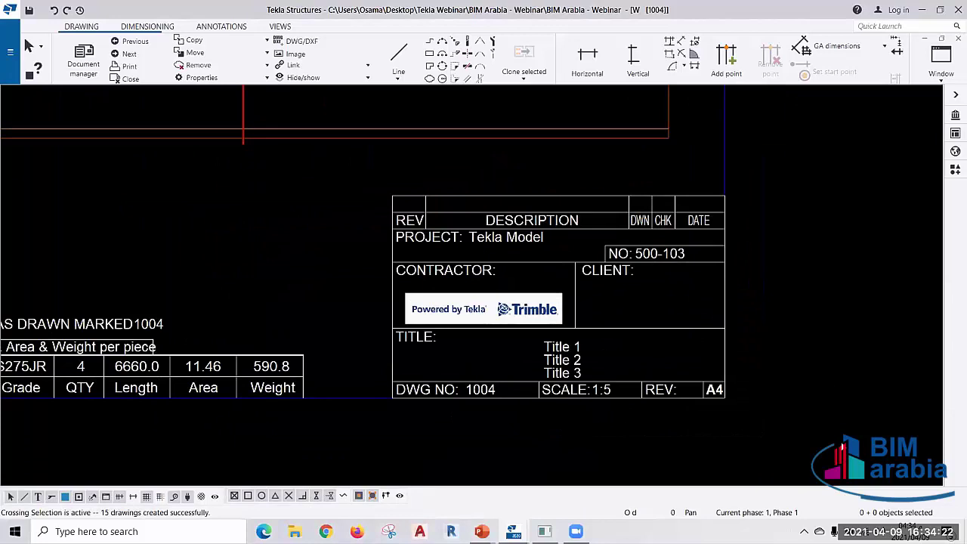
pyautogui.moveTo(4, 418); pyautogui.dragTo(310, 417, button='middle')
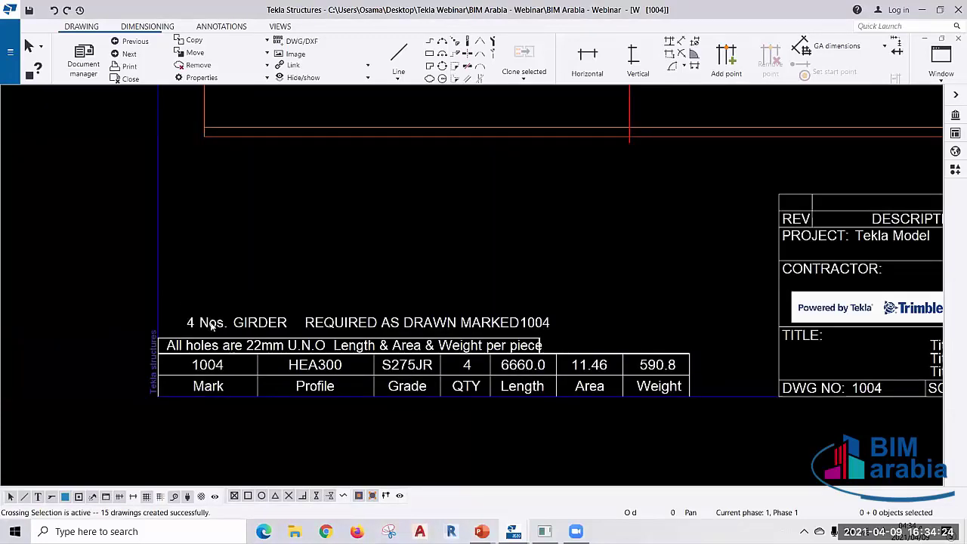
pyautogui.moveTo(204, 390); pyautogui.dragTo(175, 341, button='middle')
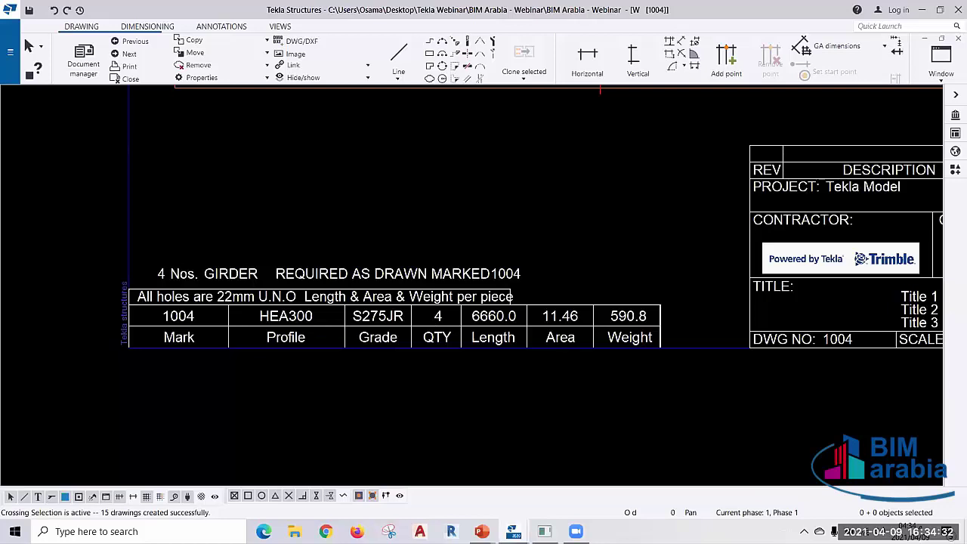
pyautogui.scroll(-1, 220, 405)
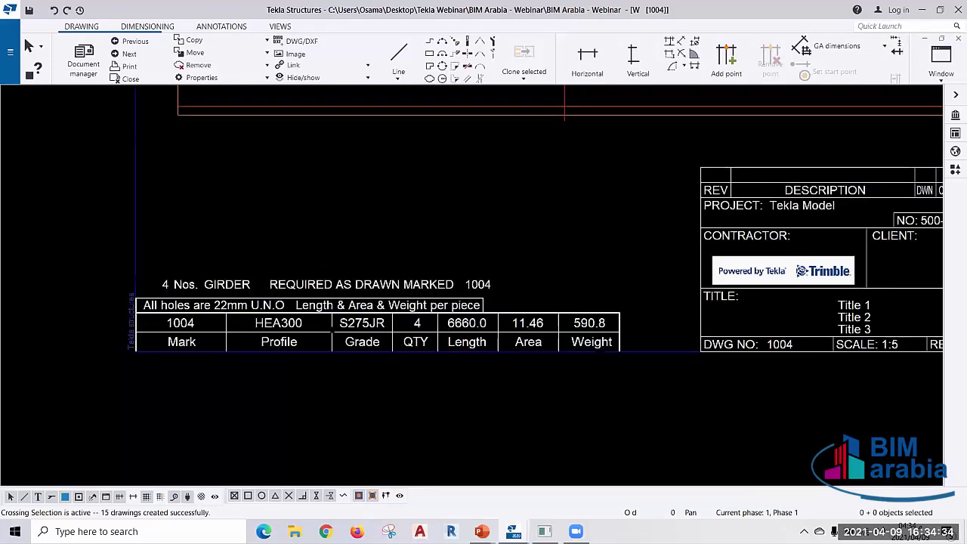
pyautogui.scroll(-2, 514, 181)
pyautogui.scroll(-1, 514, 182)
pyautogui.scroll(2, 488, 137)
pyautogui.scroll(1, 492, 192)
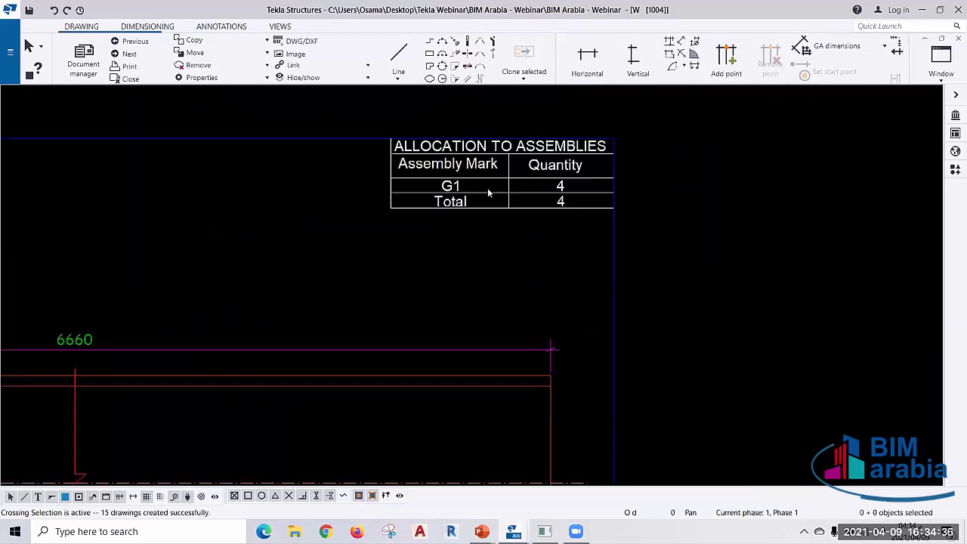
pyautogui.scroll(1, 352, 261)
pyautogui.scroll(1, 395, 274)
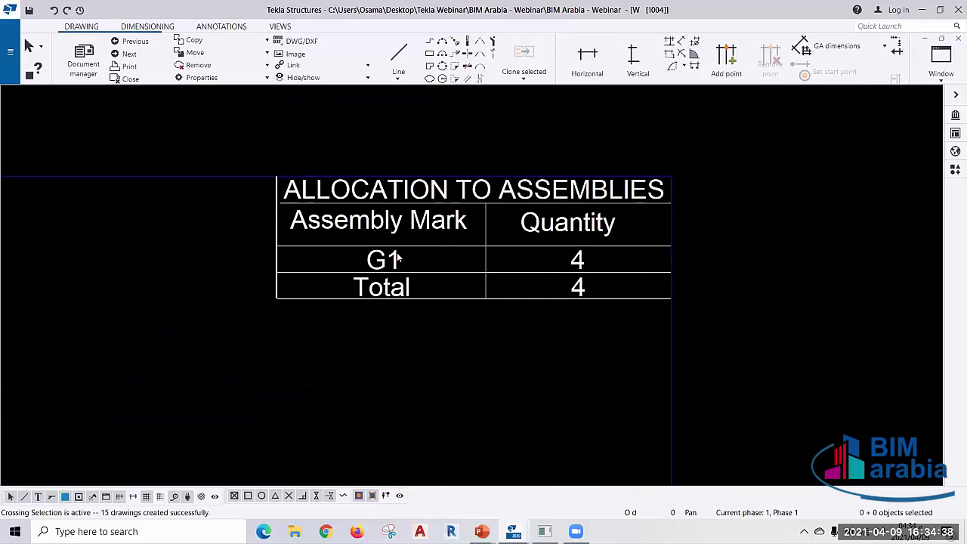
pyautogui.scroll(-1, 697, 168)
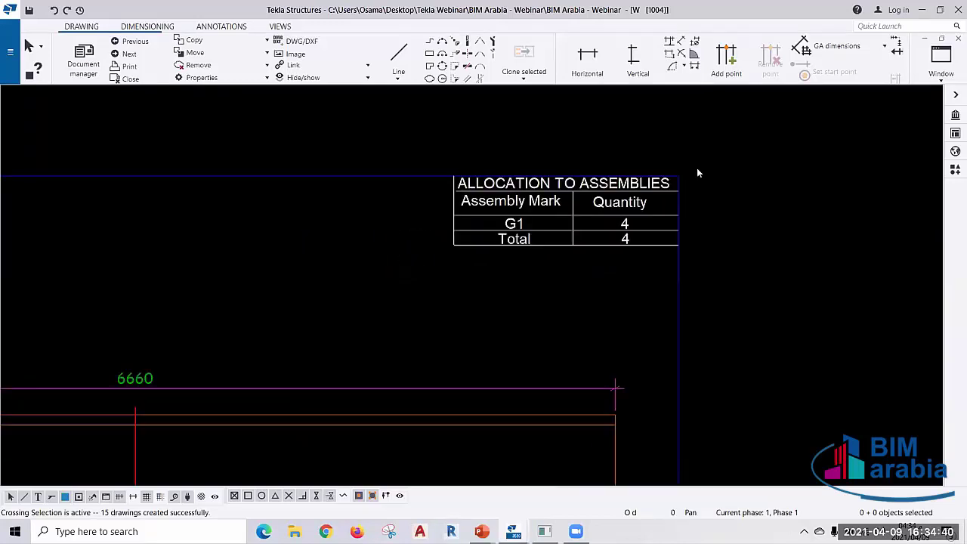
pyautogui.scroll(-1, 697, 167)
pyautogui.scroll(-1, 566, 250)
pyautogui.scroll(1, 367, 432)
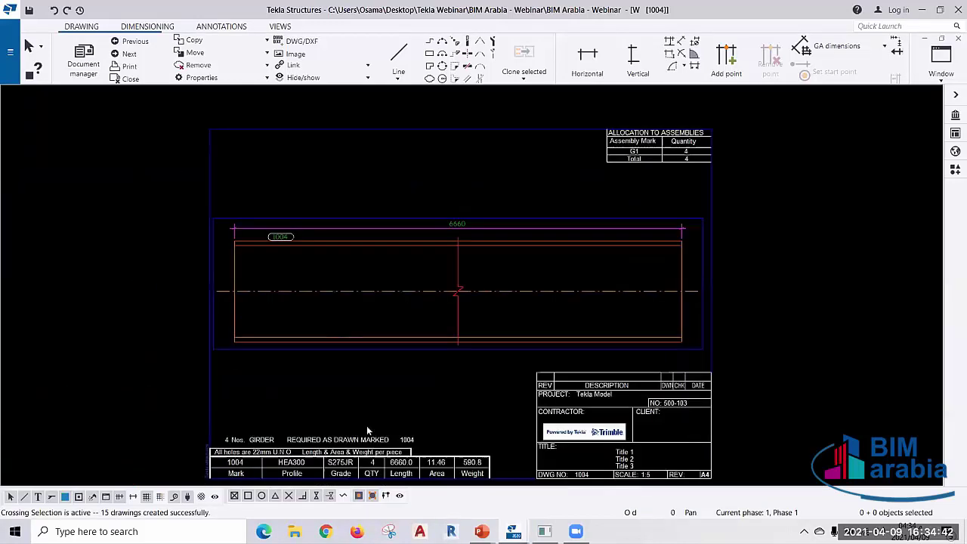
pyautogui.scroll(1, 382, 438)
pyautogui.scroll(1, 399, 452)
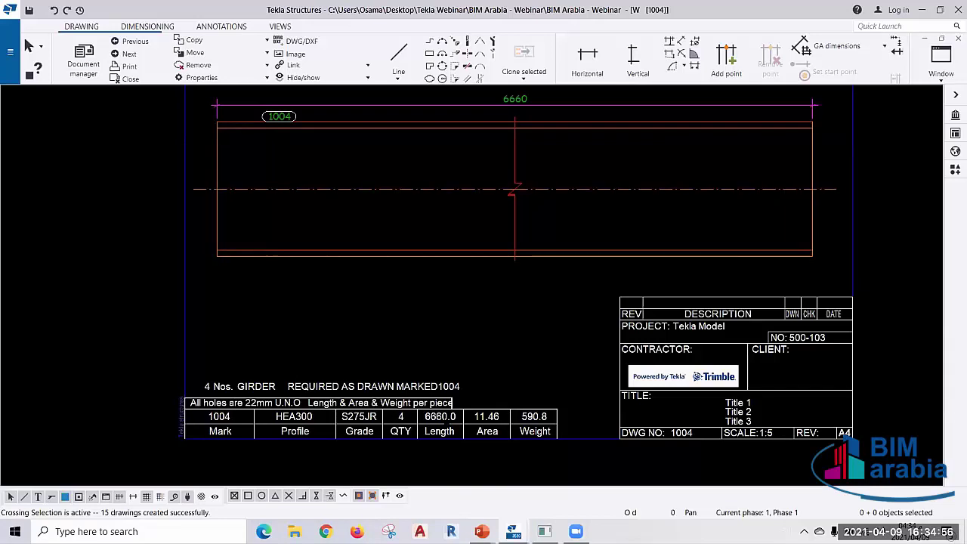
pyautogui.scroll(-1, 473, 341)
pyautogui.scroll(-2, 409, 319)
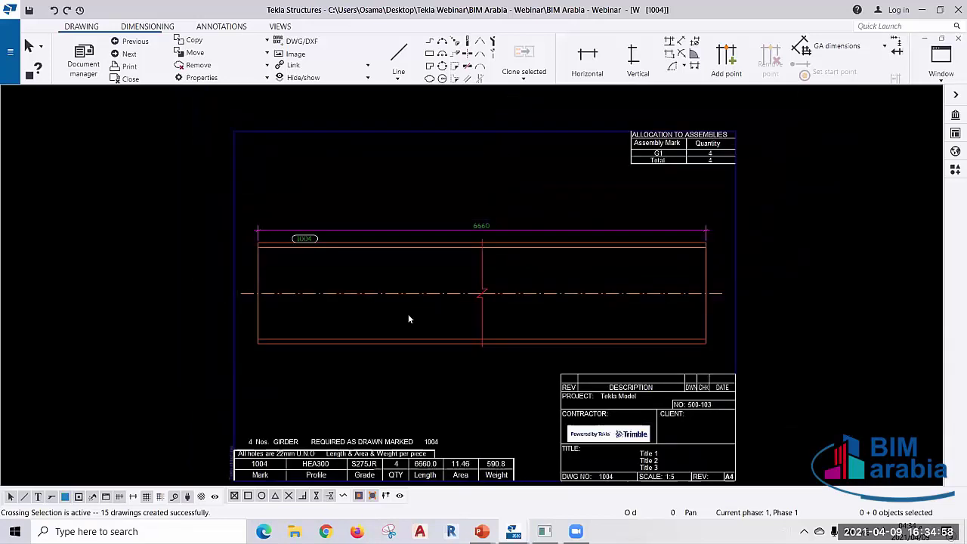
pyautogui.scroll(-1, 535, 315)
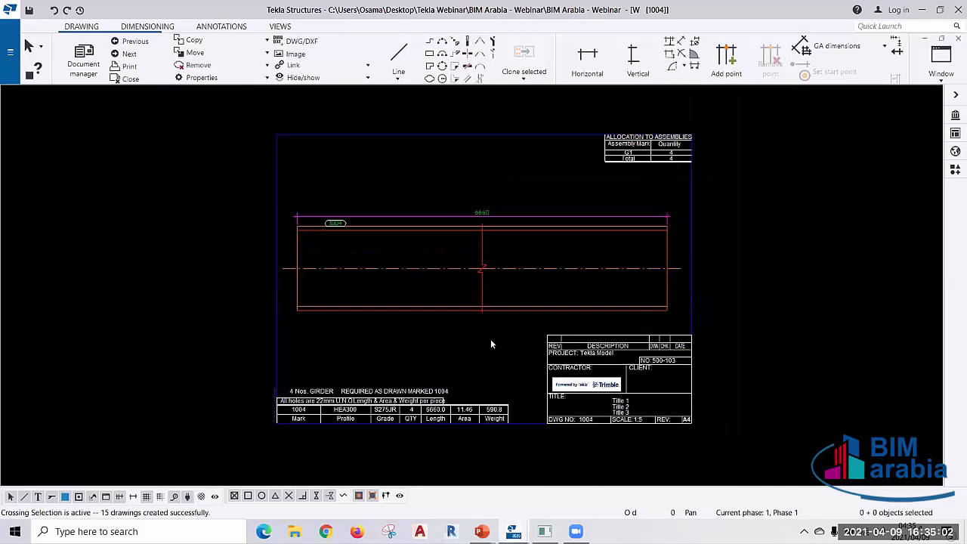
# - Review drawing and beam view properties (part, bolt, weld marks, representation) unchanged, then close drawing 1004
pyautogui.doubleClick(522, 371)
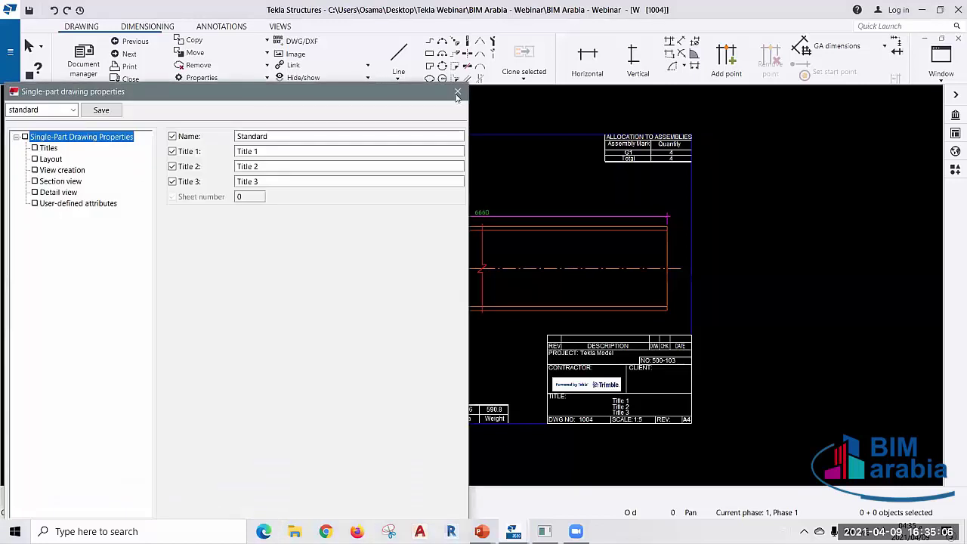
pyautogui.press('Escape')
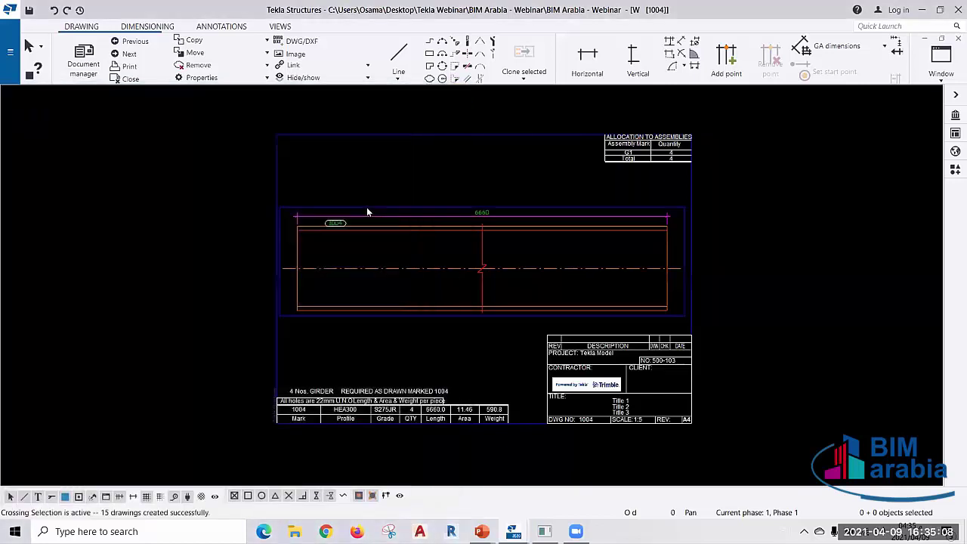
pyautogui.click(367, 207)
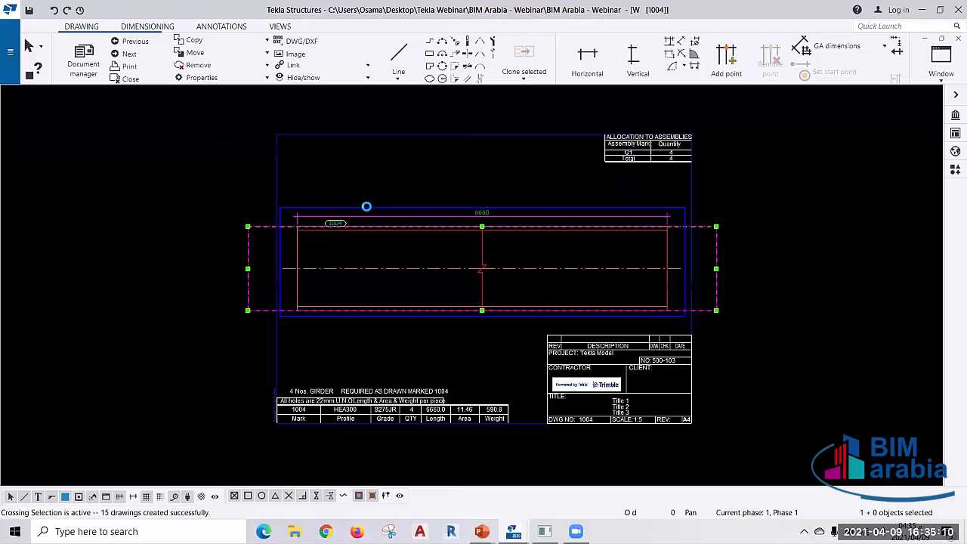
pyautogui.doubleClick(367, 206)
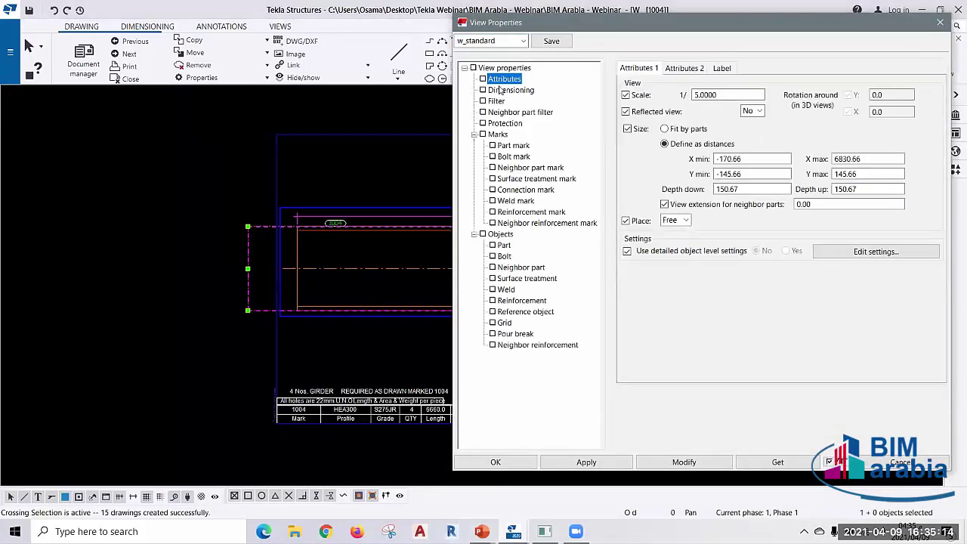
pyautogui.click(514, 146)
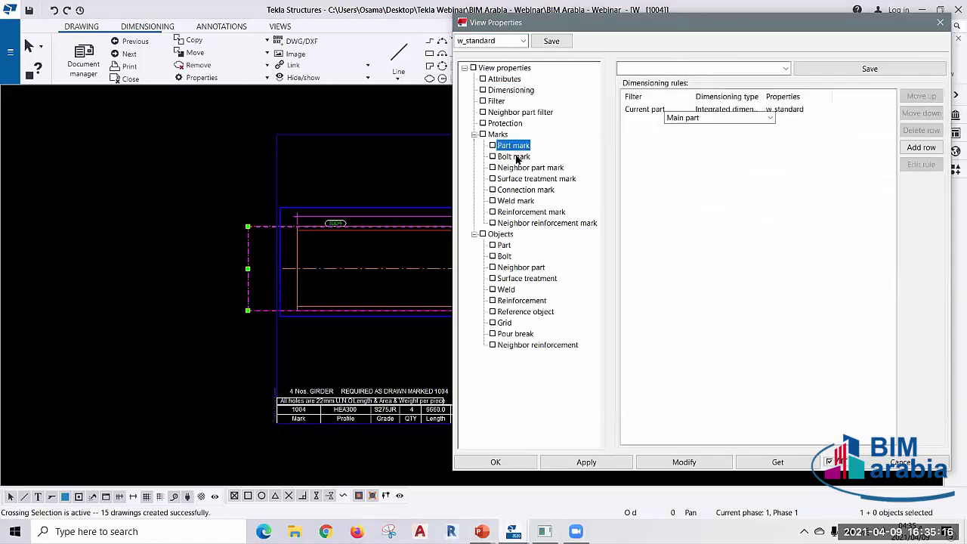
pyautogui.click(514, 156)
pyautogui.click(514, 201)
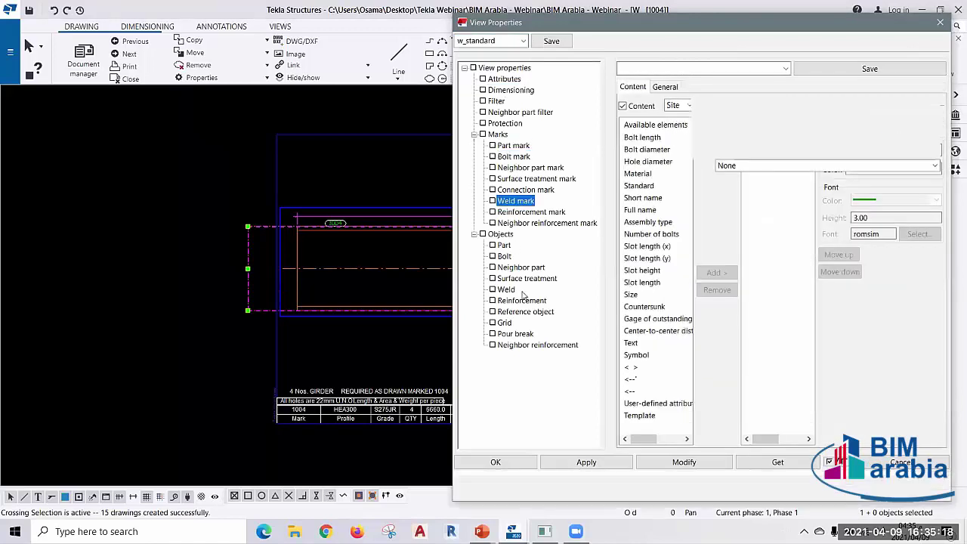
pyautogui.click(501, 234)
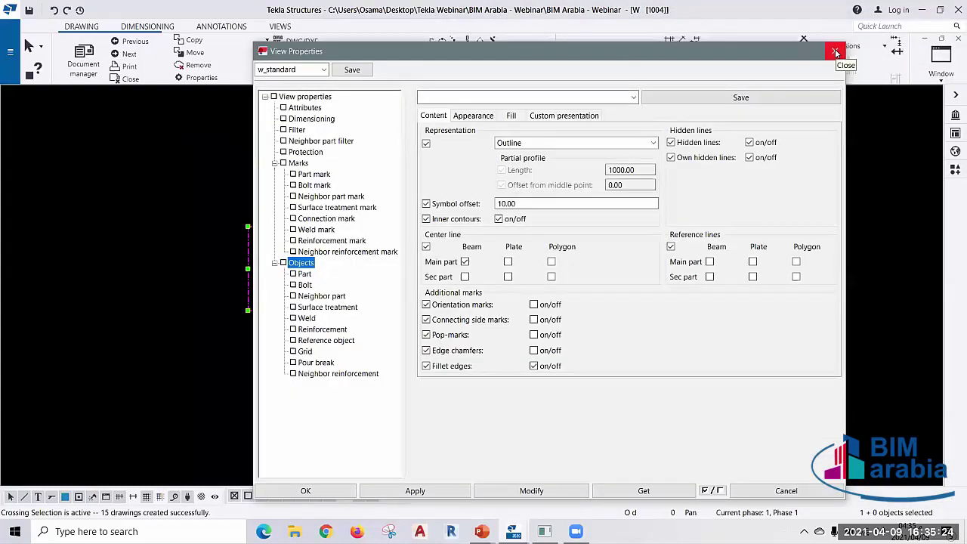
pyautogui.press('Return')
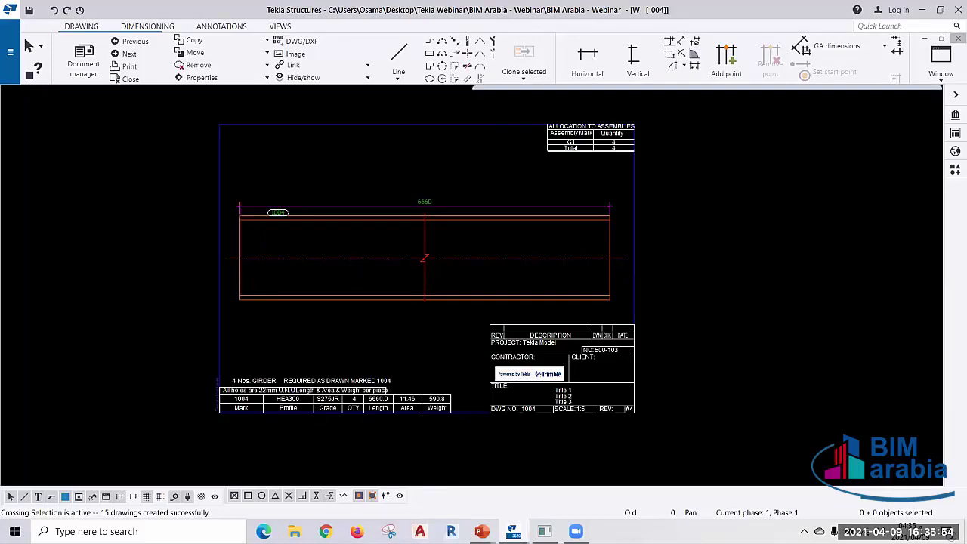
pyautogui.click(117, 79)
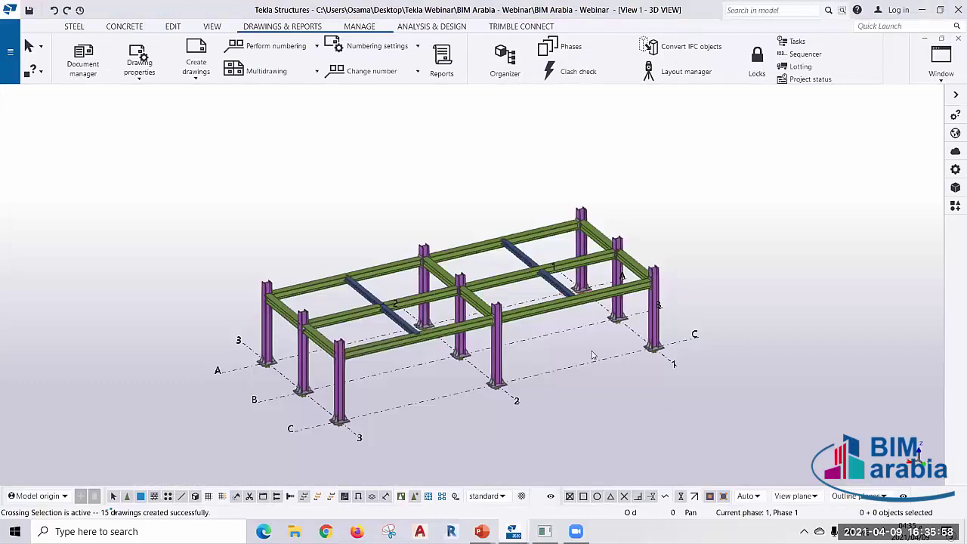
pyautogui.moveTo(596, 350); pyautogui.dragTo(594, 348, button='middle')
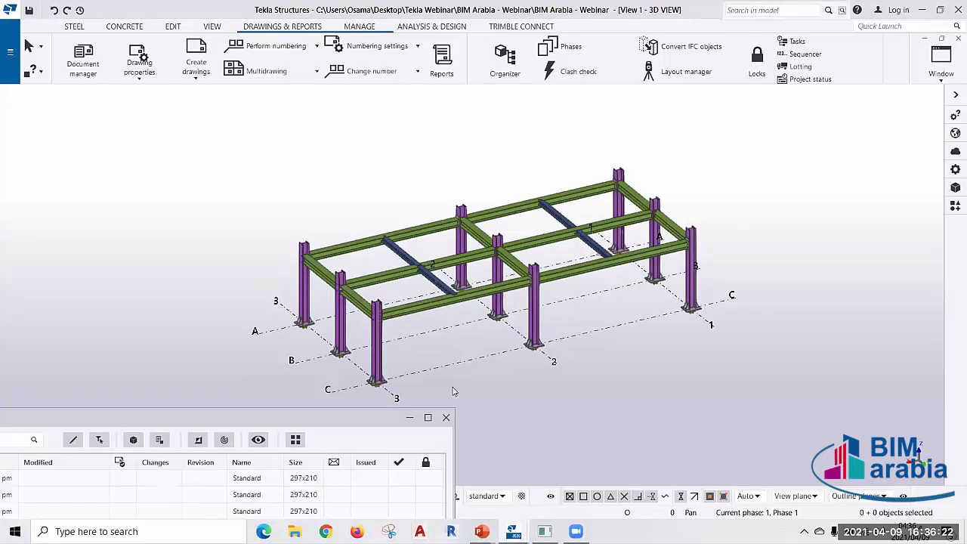
# - Show the PowerPoint Exports slide with its Export CNC Files and Export Reports bullets, then return to Tekla
pyautogui.hotkey('alt', 'Tab')
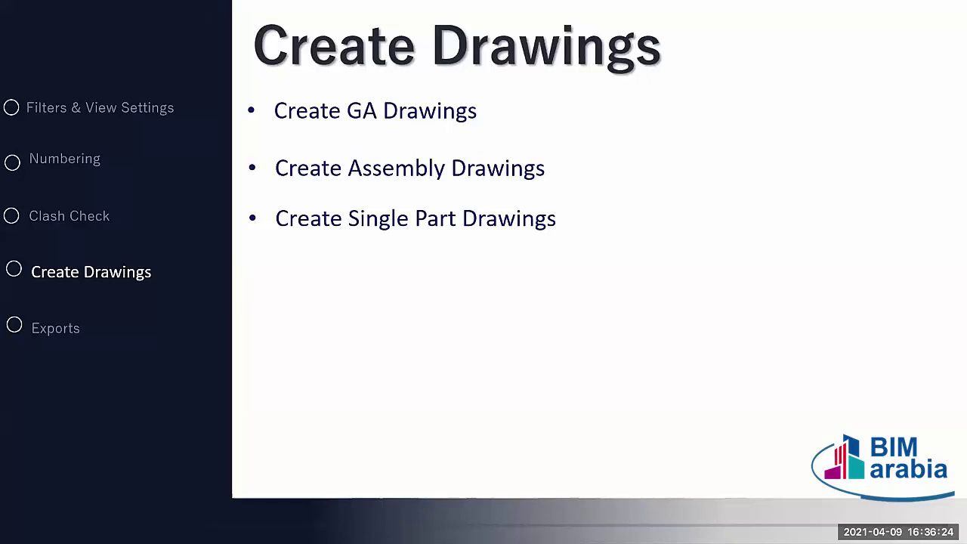
pyautogui.press('Right')
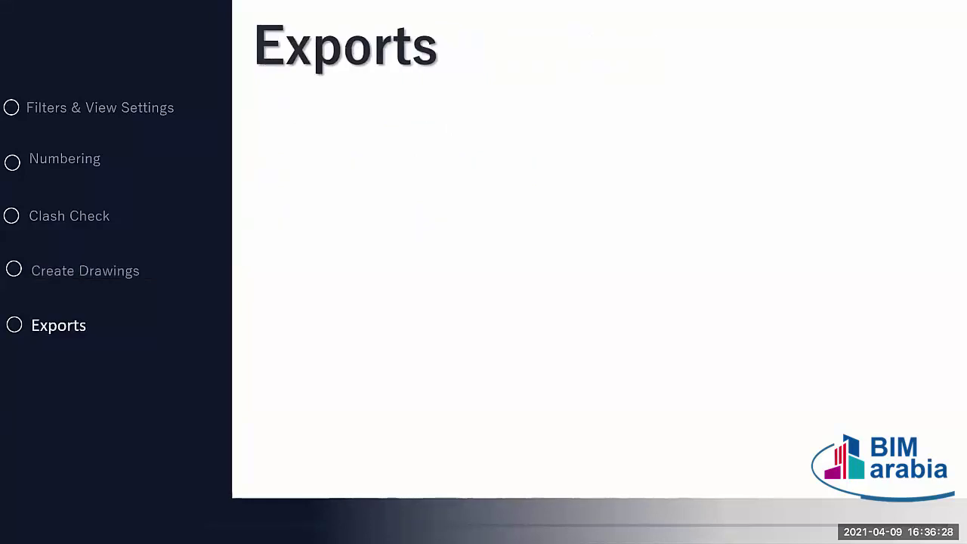
pyautogui.press('Right')
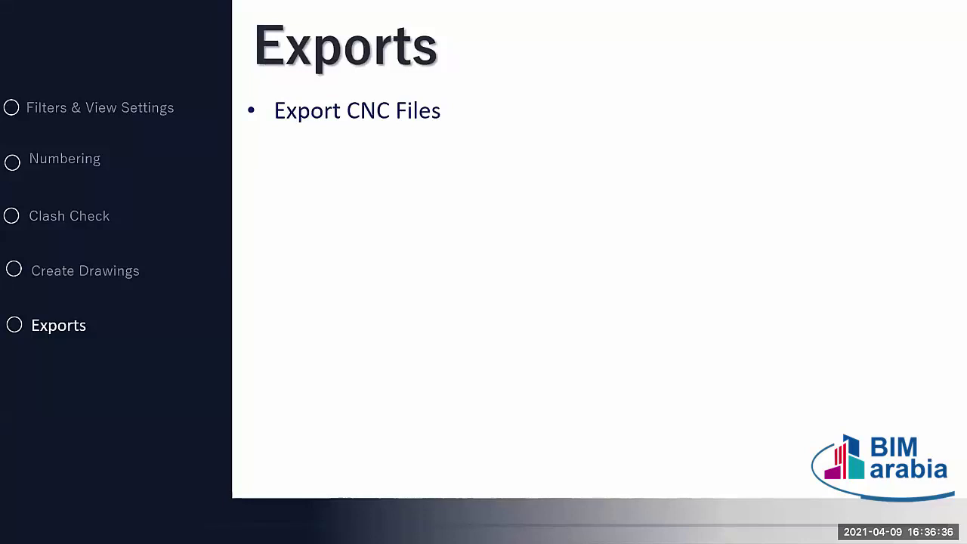
pyautogui.press('Right')
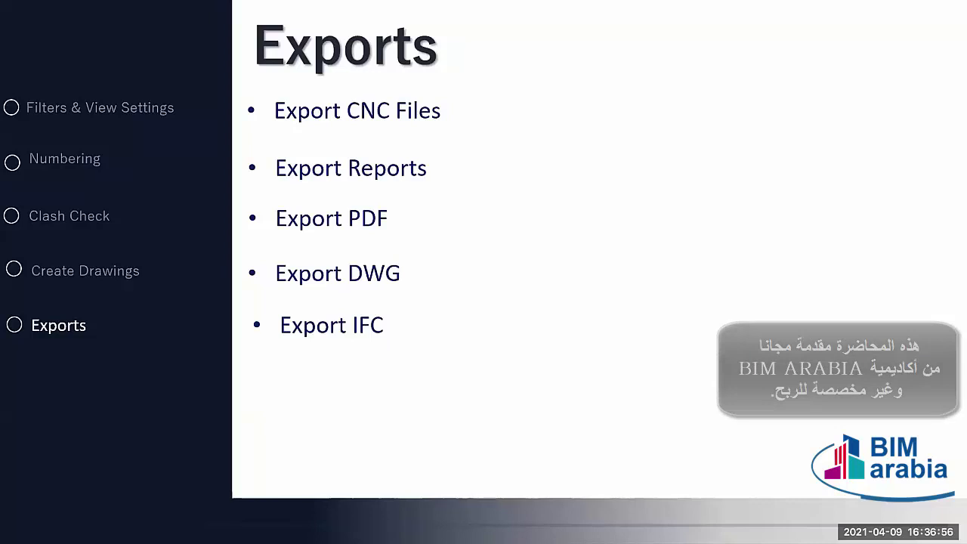
pyautogui.hotkey('alt', 'Tab')
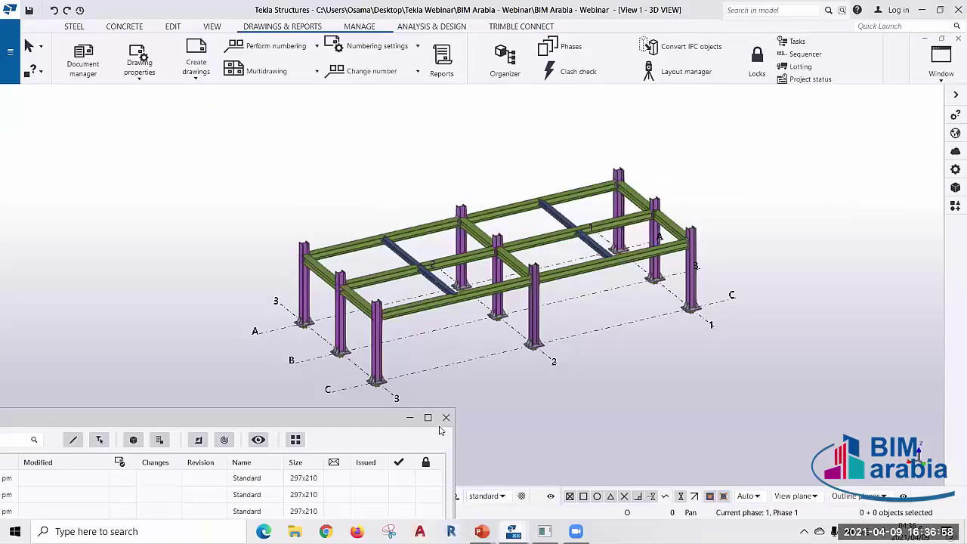
# - Box-select the whole steel frame model and show the File > Export formats list
pyautogui.scroll(-3, 513, 301)
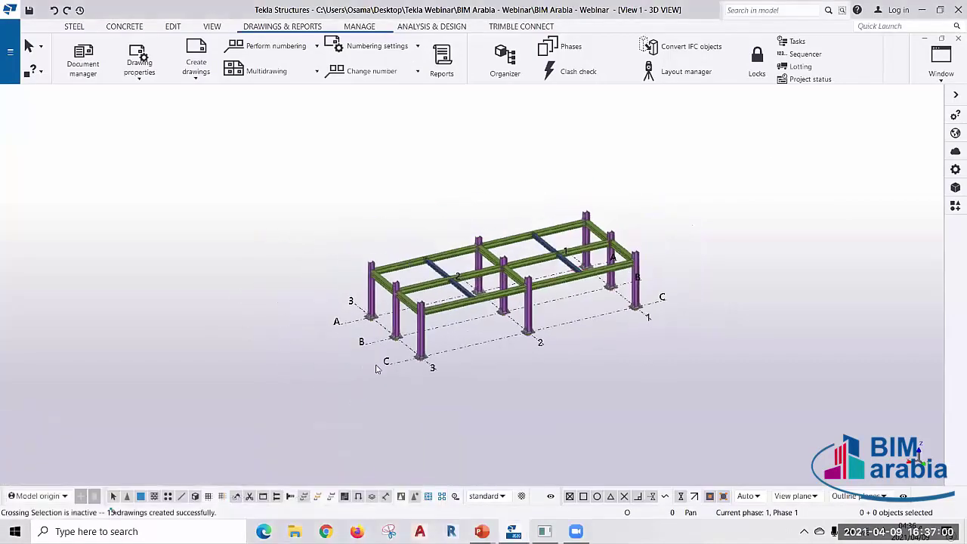
pyautogui.moveTo(773, 147); pyautogui.dragTo(251, 427)
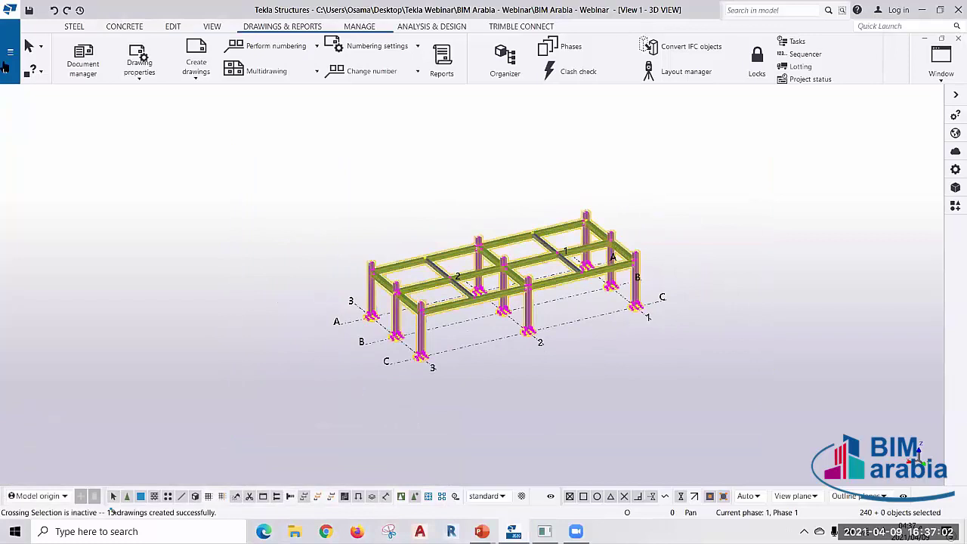
pyautogui.click(3, 64)
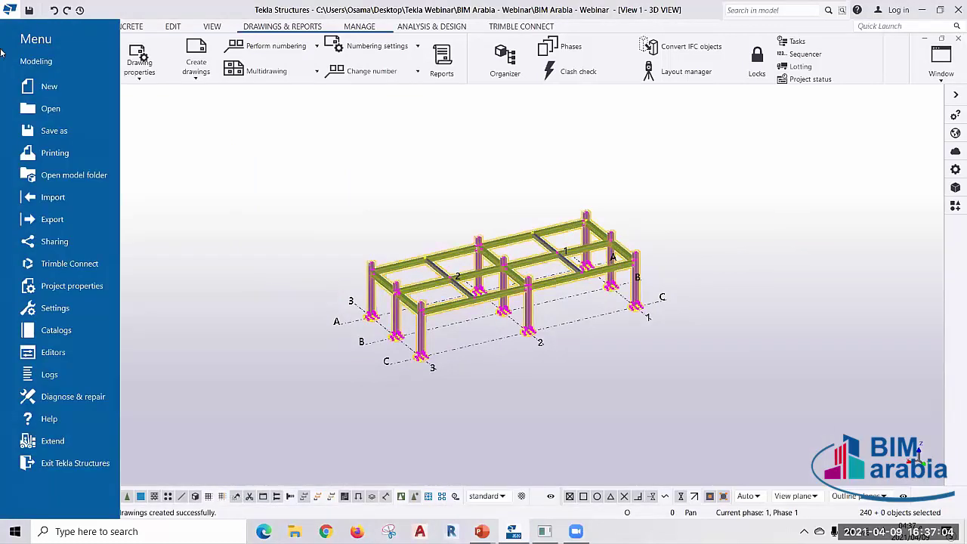
pyautogui.click(64, 223)
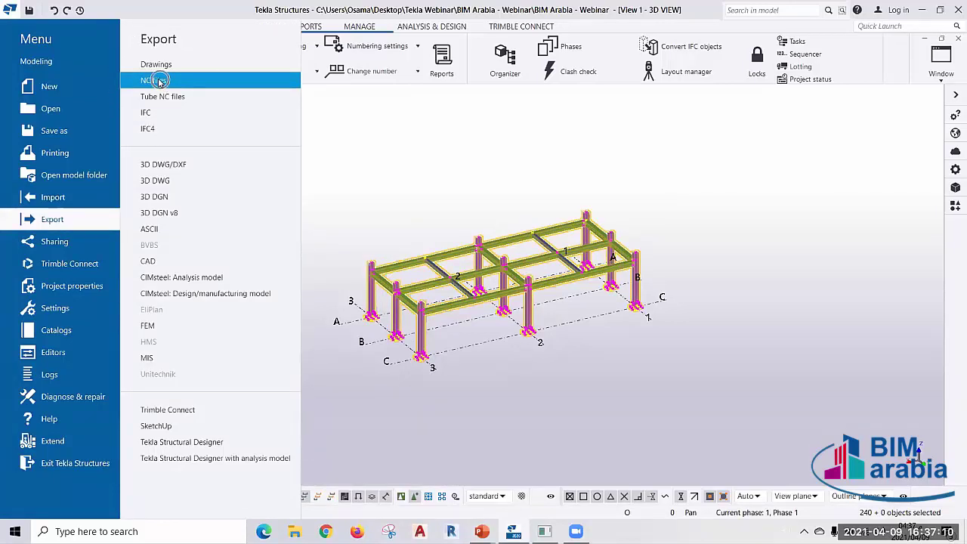
# - Start NC file export with Create ticked for DSTV for plates and DSTV for profiles, then edit the plates settings
pyautogui.click(160, 81)
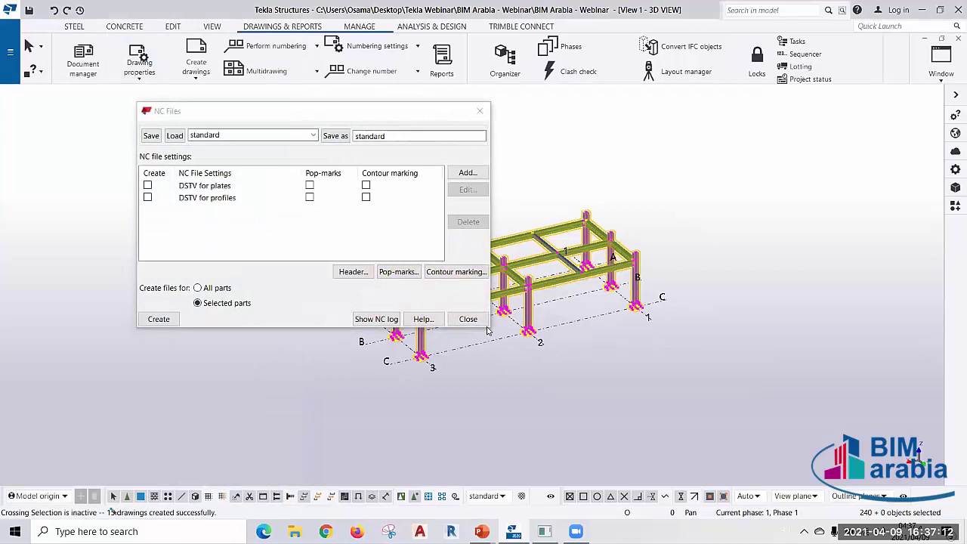
pyautogui.moveTo(492, 330); pyautogui.dragTo(626, 429)
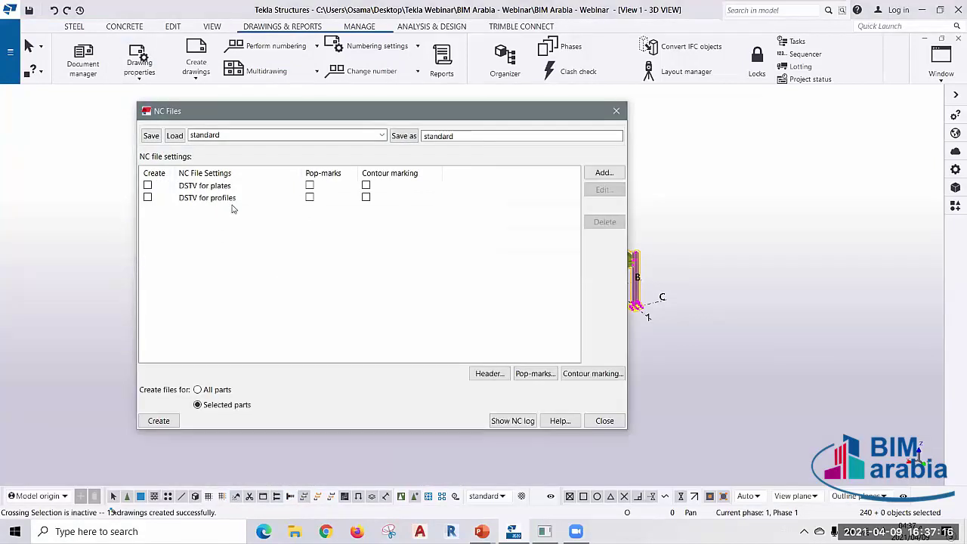
pyautogui.click(148, 186)
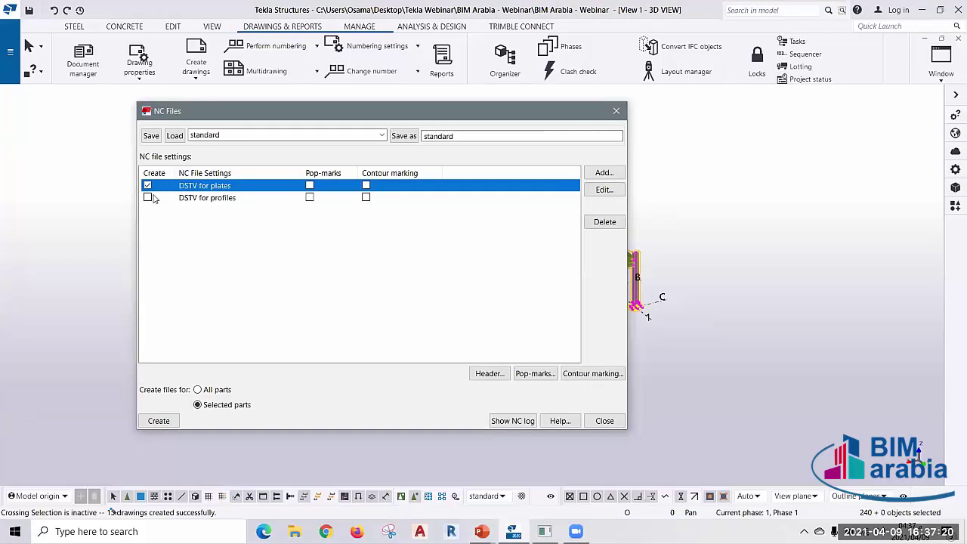
pyautogui.click(148, 197)
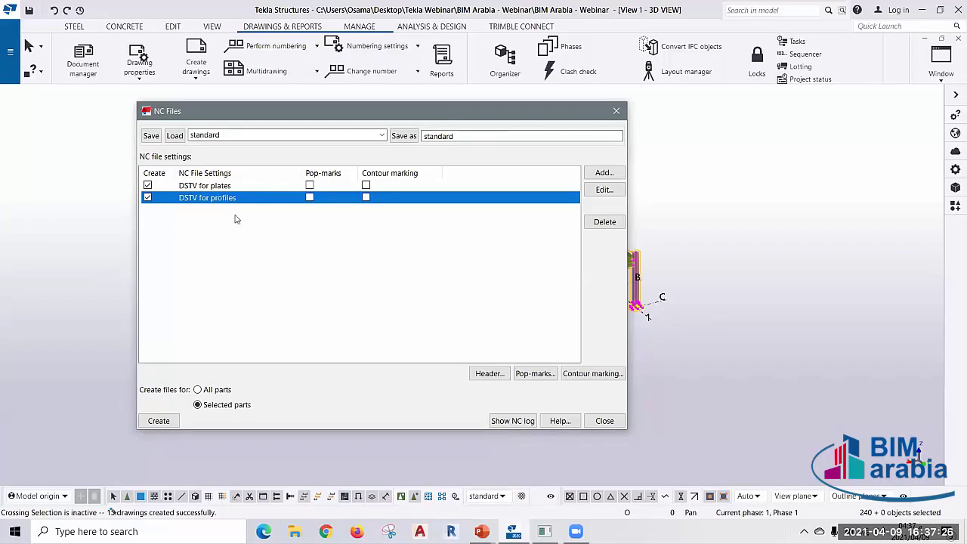
pyautogui.click(217, 187)
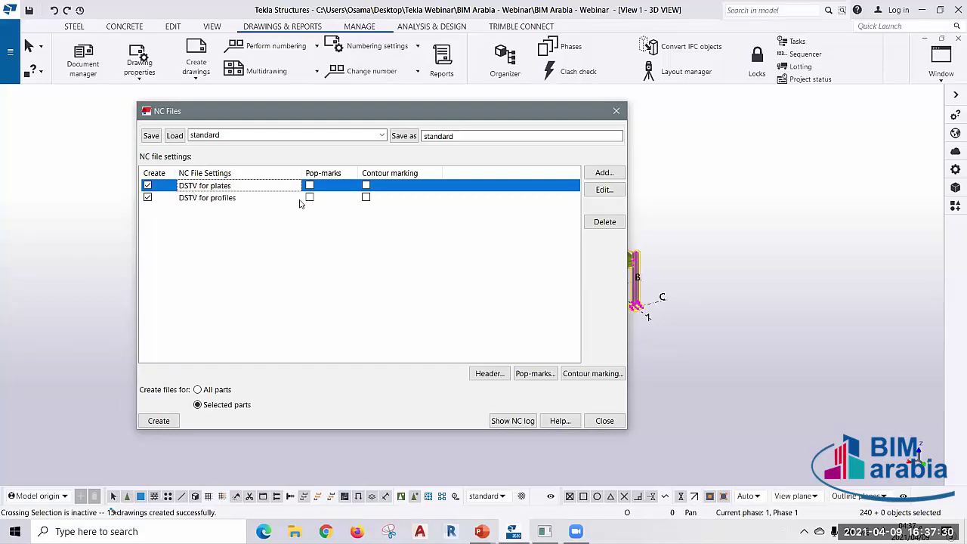
pyautogui.click(600, 192)
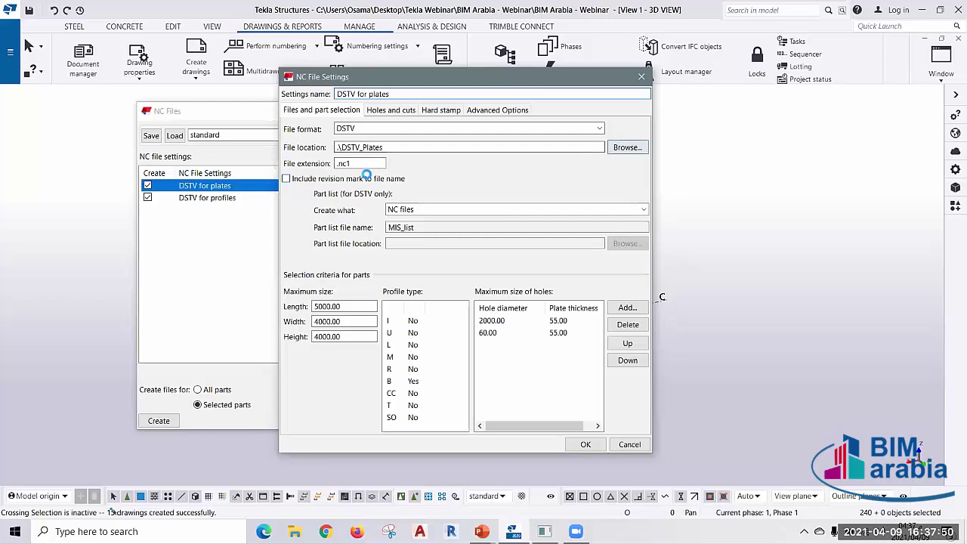
# - Change the DSTV plates file location from .\DSTV_Plates to .\Plates, keep DSTV format, and save
pyautogui.click(627, 146)
pyautogui.scroll(-2, 492, 303)
pyautogui.click(503, 257)
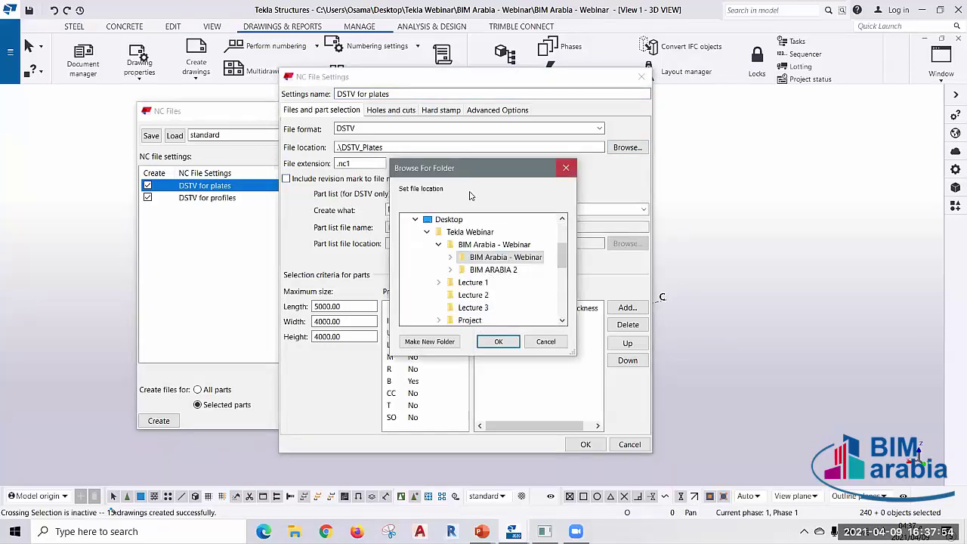
pyautogui.click(567, 167)
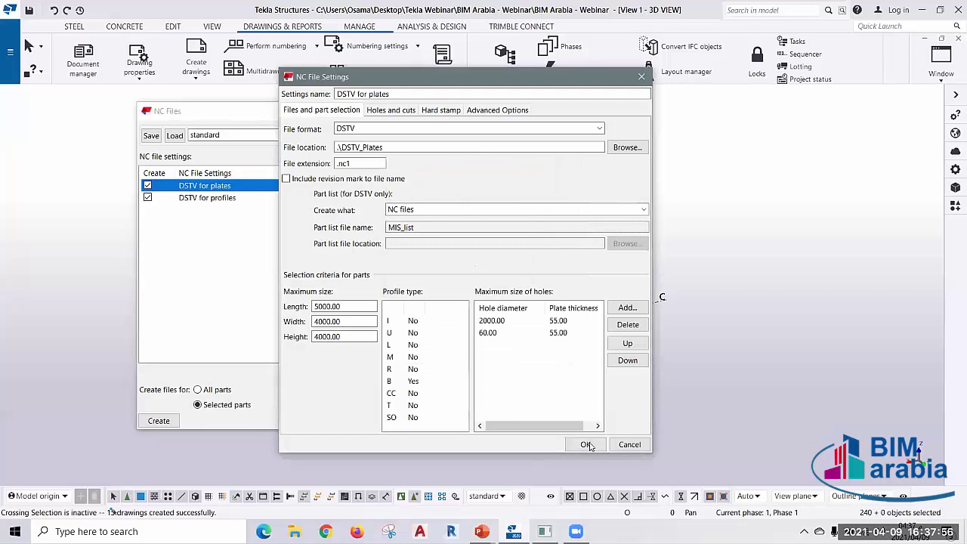
pyautogui.click(365, 148)
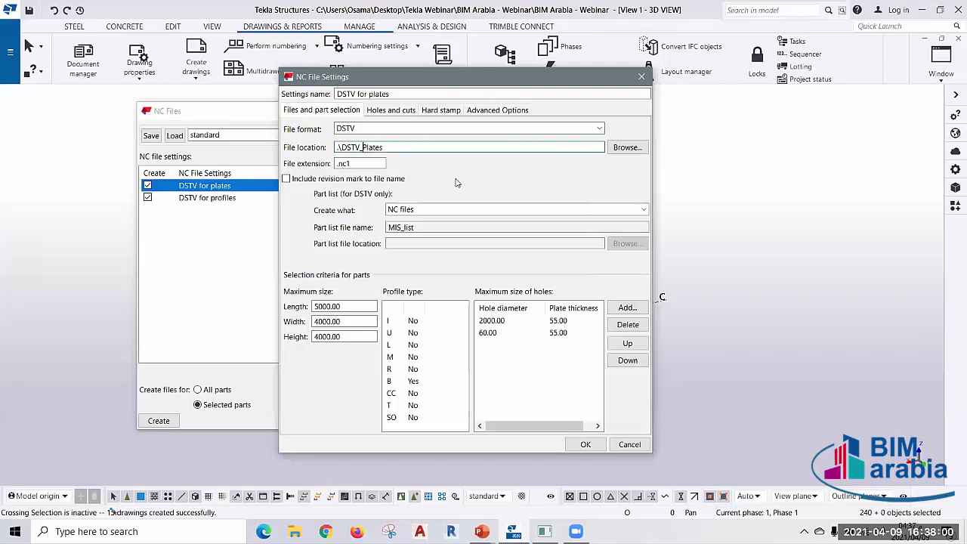
pyautogui.press('BackSpace')
pyautogui.press('BackSpace')
pyautogui.press('BackSpace')
pyautogui.press('BackSpace')
pyautogui.press('BackSpace')
pyautogui.click(368, 130)
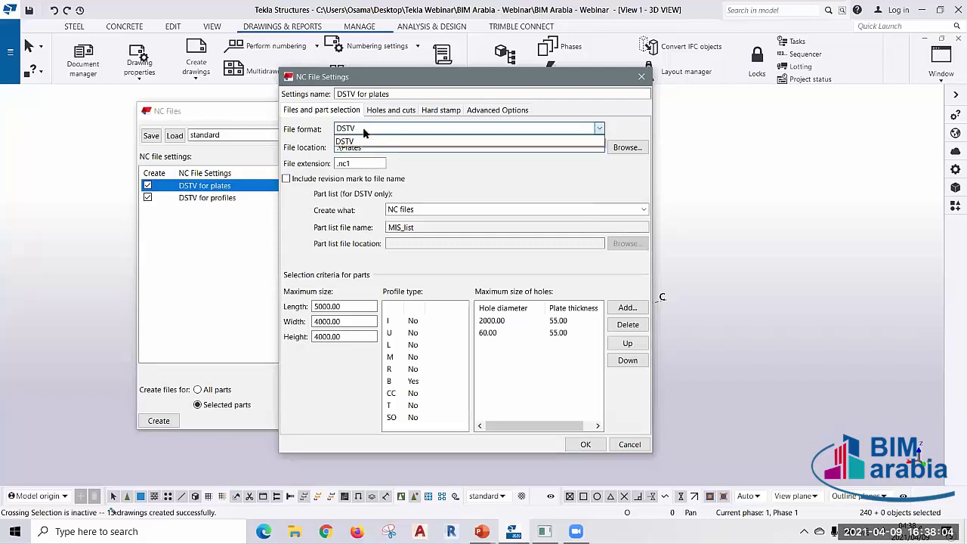
pyautogui.click(364, 130)
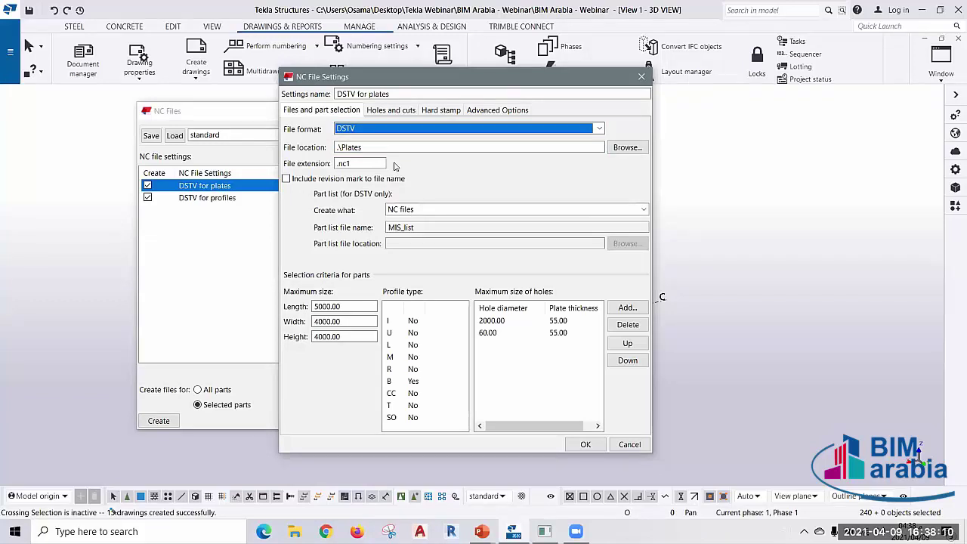
pyautogui.click(592, 446)
pyautogui.click(223, 198)
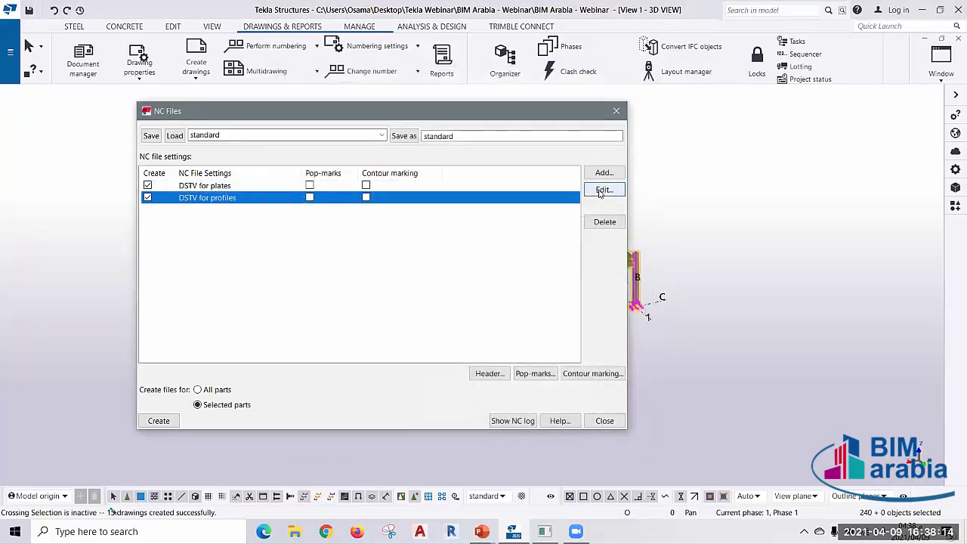
# - Set the DSTV for profiles file location to .\Profiles and save it
pyautogui.click(602, 190)
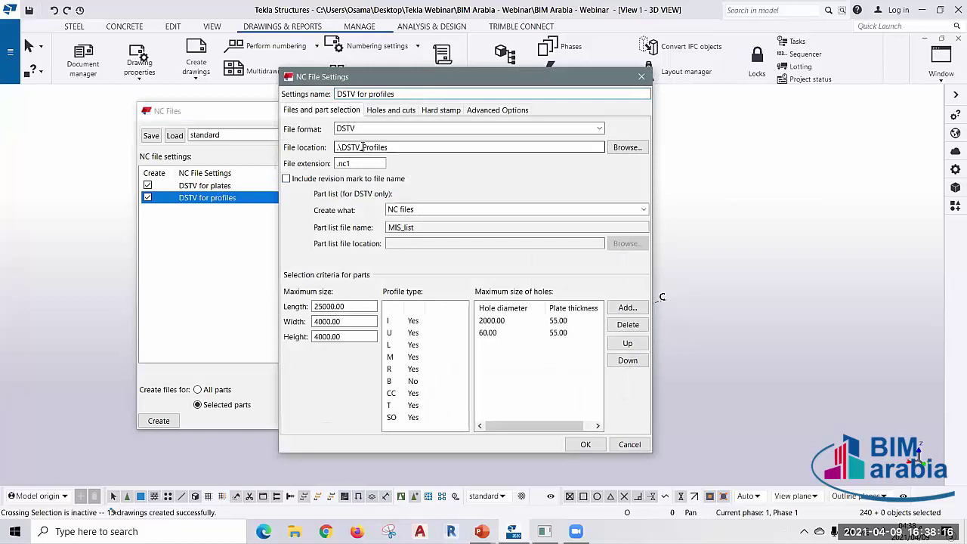
pyautogui.click(363, 147)
pyautogui.press('BackSpace')
pyautogui.press('BackSpace')
pyautogui.press('BackSpace')
pyautogui.press('BackSpace')
pyautogui.press('BackSpace')
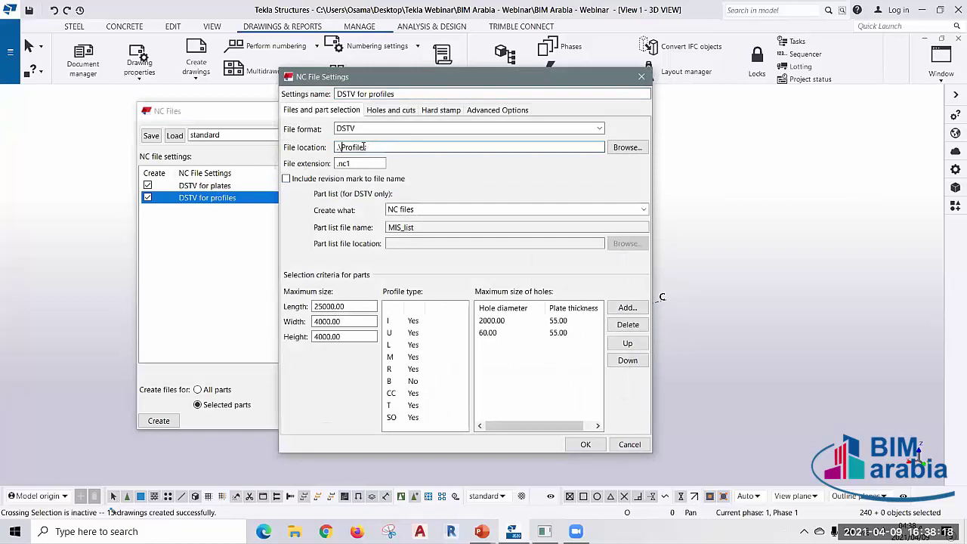
pyautogui.click(595, 444)
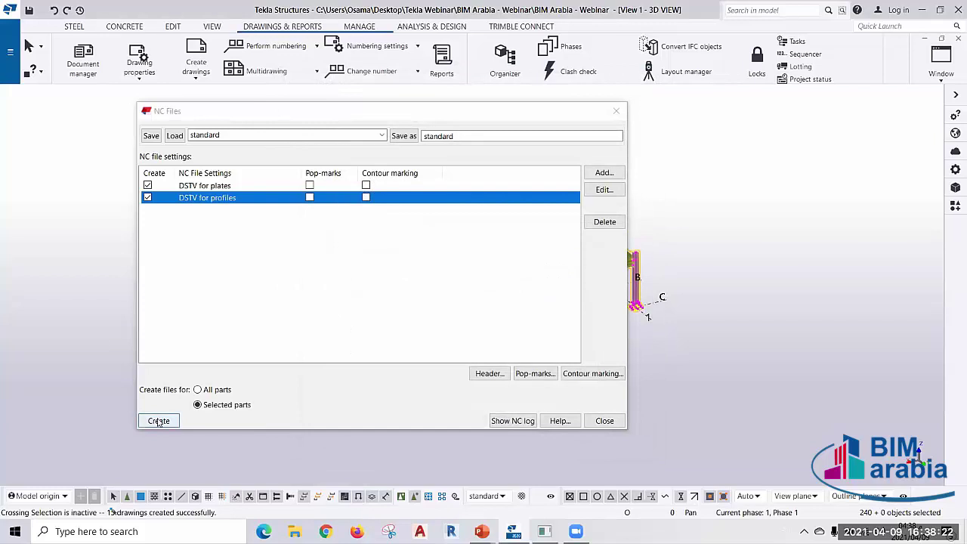
# - Review the profiles holes and cuts, hard stamp and advanced settings without changing them
pyautogui.click(602, 194)
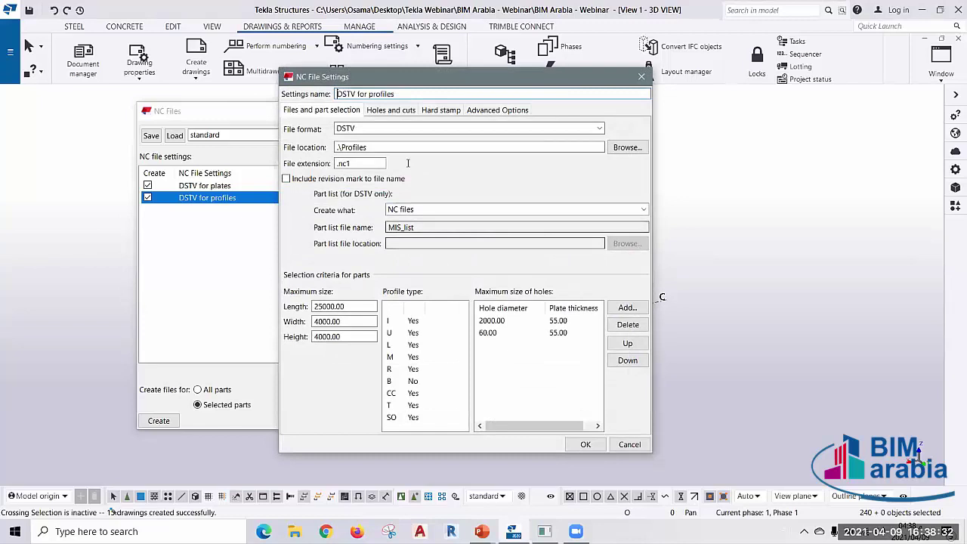
pyautogui.click(393, 110)
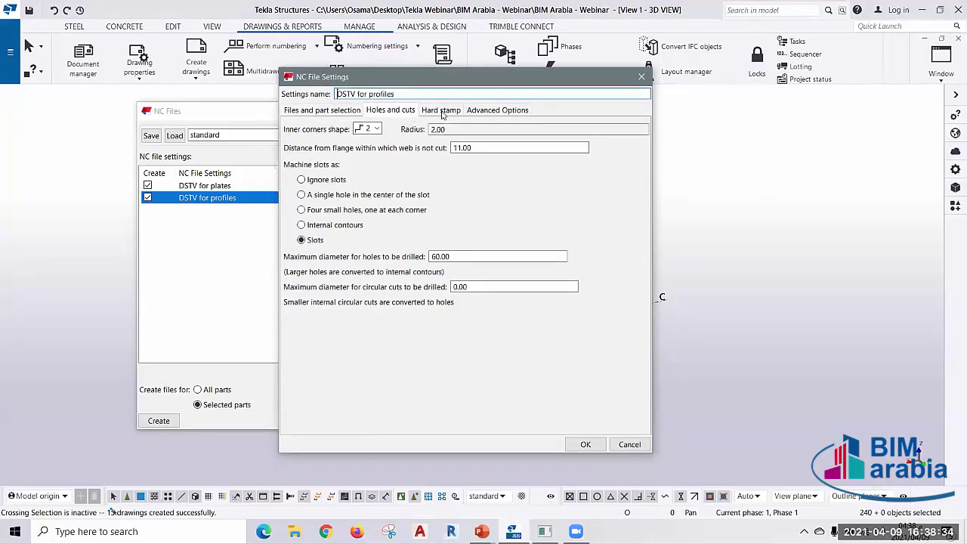
pyautogui.click(442, 111)
pyautogui.click(496, 111)
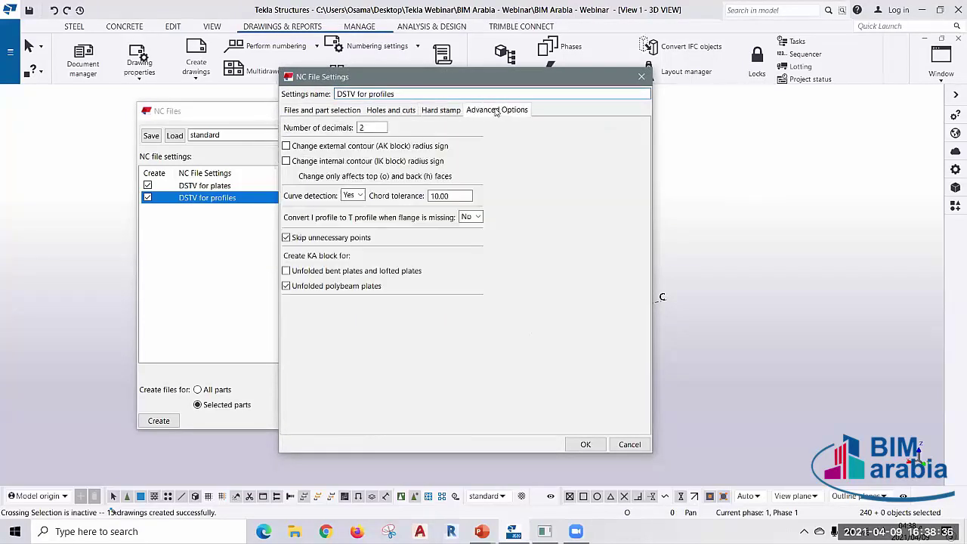
pyautogui.click(309, 111)
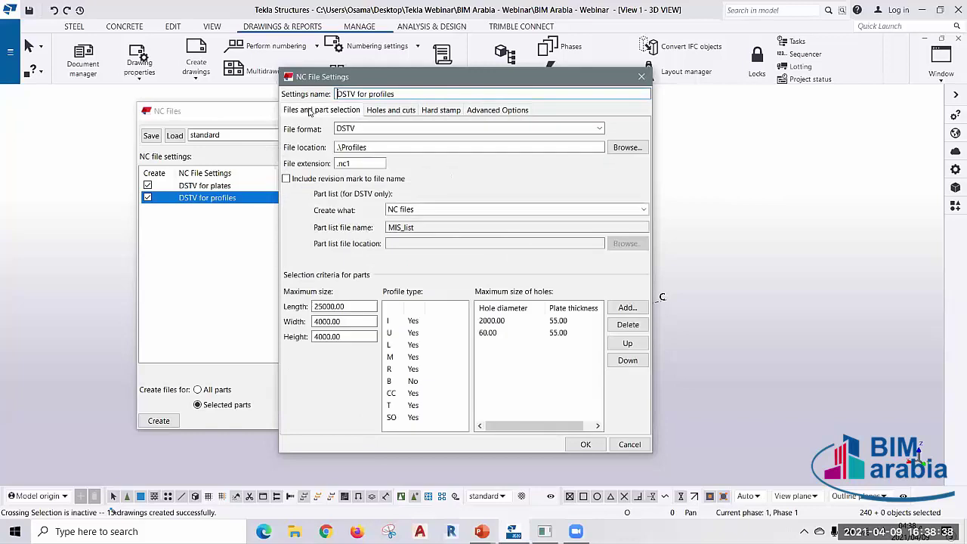
pyautogui.click(642, 76)
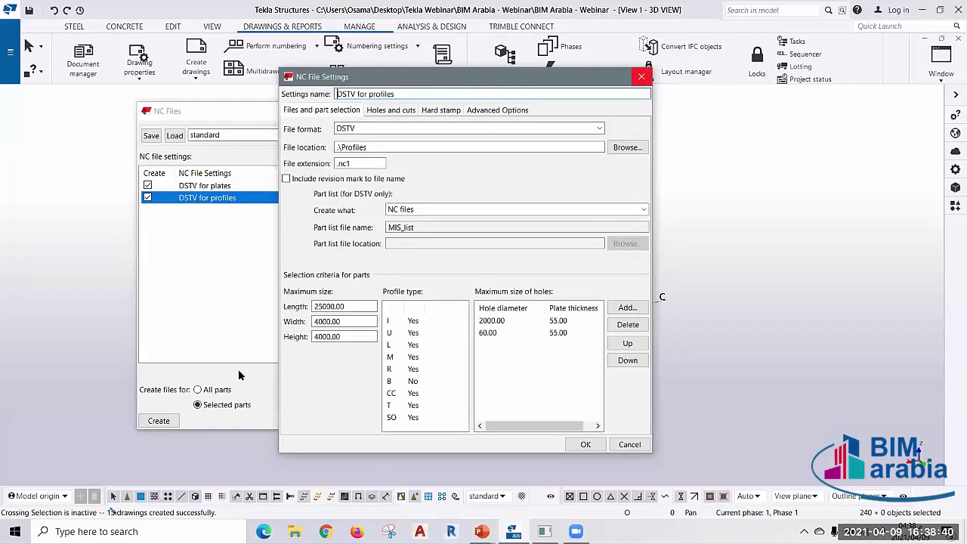
# - Generate the plate and profile NC files and open the model folder in File Explorer
pyautogui.click(168, 421)
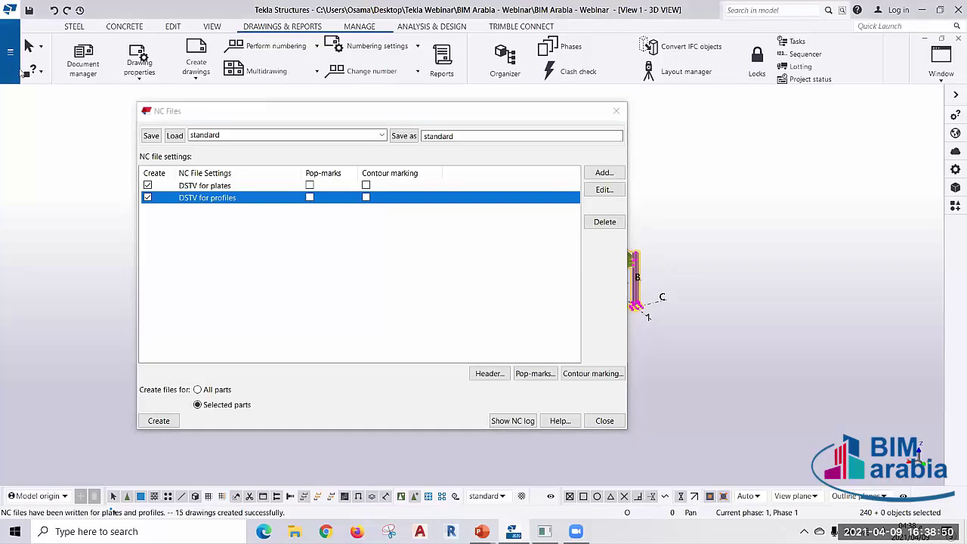
pyautogui.click(10, 51)
pyautogui.click(89, 175)
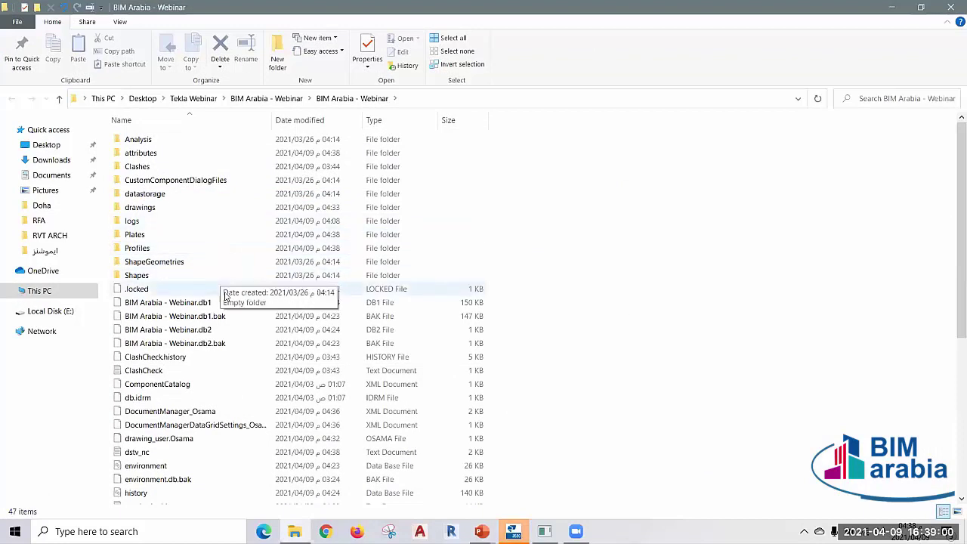
# - Open NC1 file 1001 from the Profiles folder in Notepad, showing HEA300, S275JR and 3500.00 length
pyautogui.click(151, 235)
pyautogui.click(151, 235)
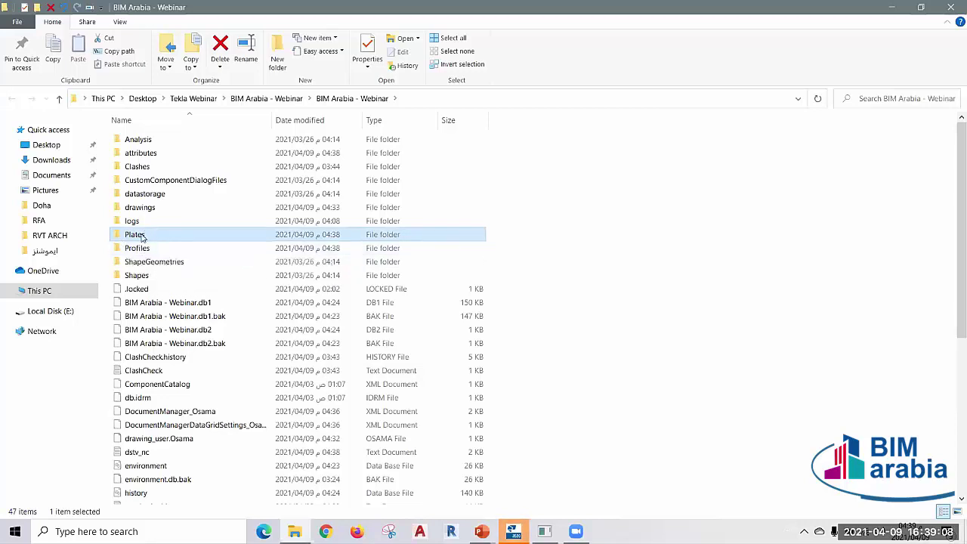
pyautogui.doubleClick(139, 249)
pyautogui.click(137, 251)
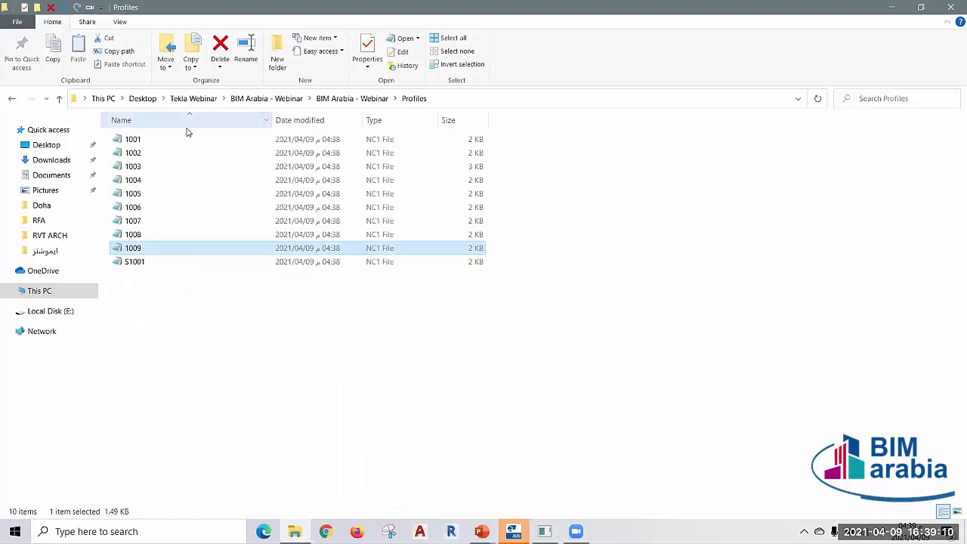
pyautogui.click(232, 309)
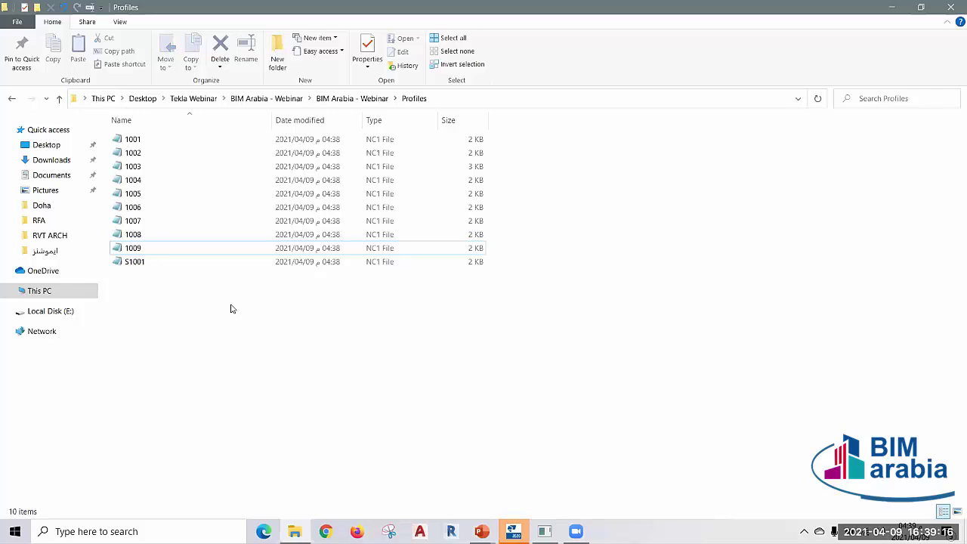
pyautogui.doubleClick(140, 141)
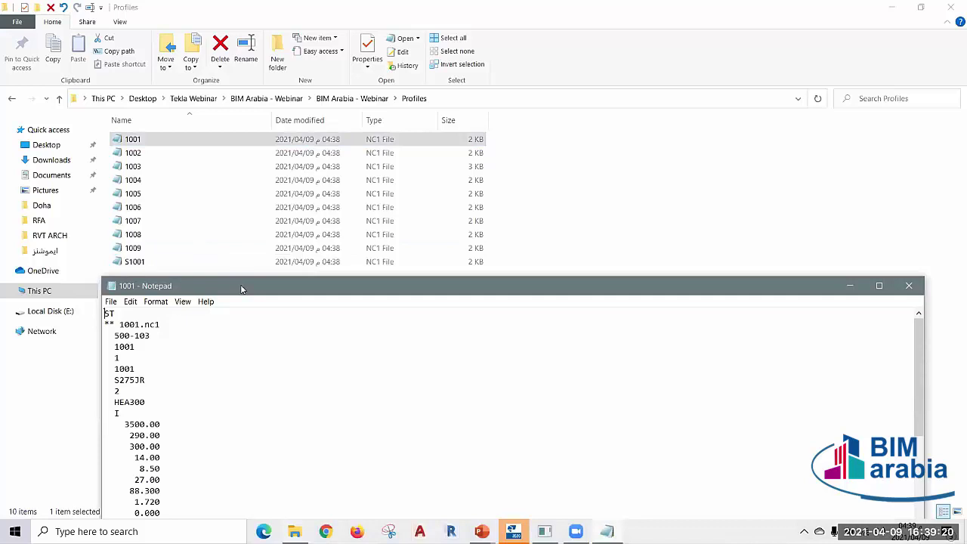
pyautogui.moveTo(242, 289); pyautogui.dragTo(254, 88)
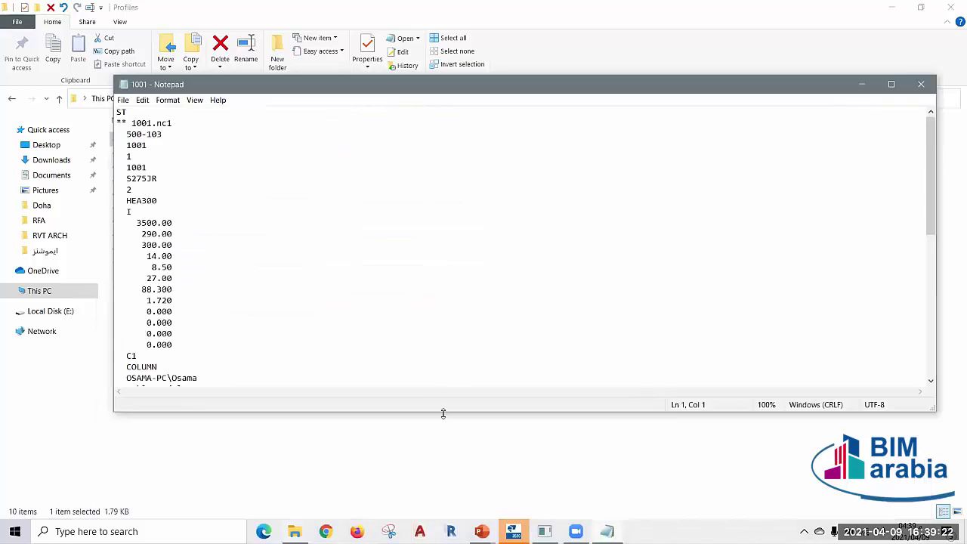
# - Enlarge Notepad and highlight 1001's header fields: part number, quantity, S275JR, HEA300, 3500.00 length
pyautogui.moveTo(444, 414); pyautogui.dragTo(446, 513)
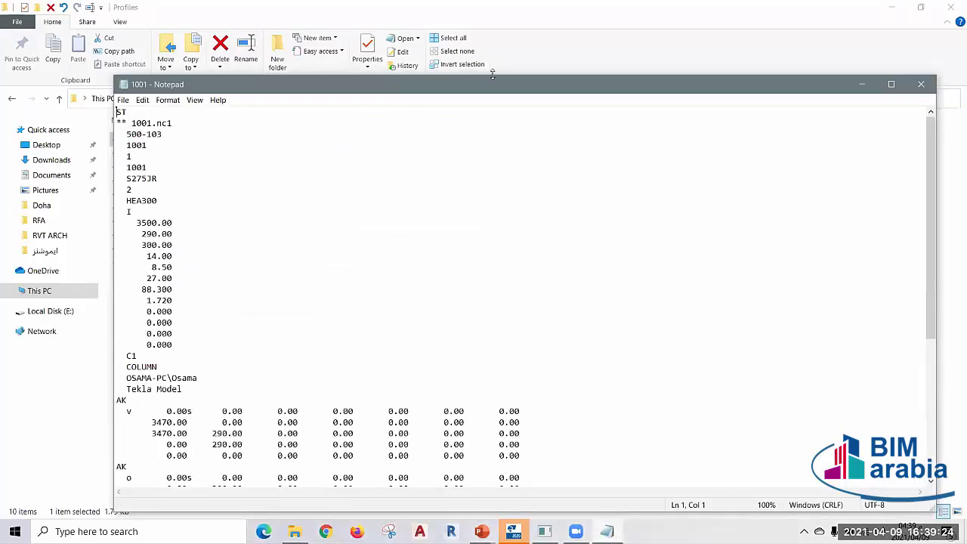
pyautogui.moveTo(493, 74); pyautogui.dragTo(457, 21)
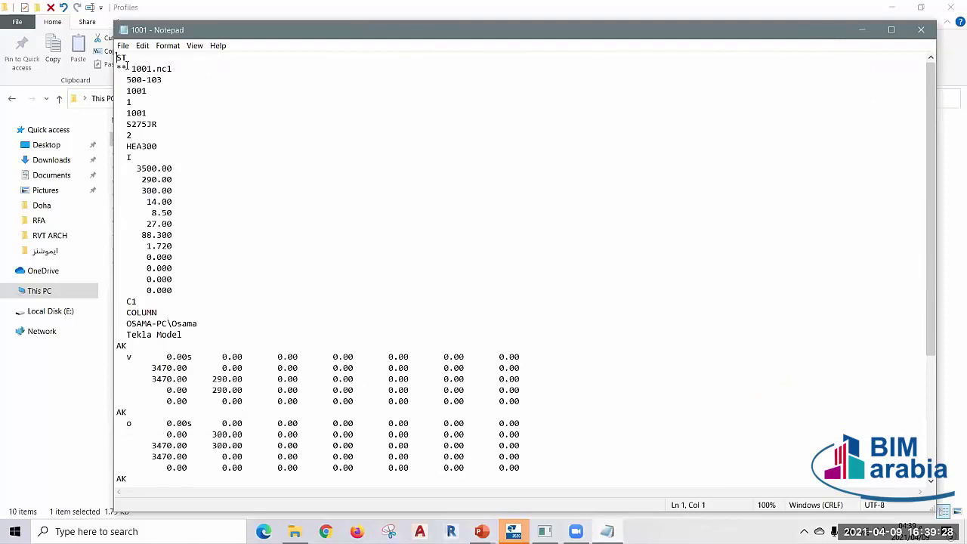
pyautogui.moveTo(126, 66); pyautogui.dragTo(166, 67)
pyautogui.doubleClick(144, 90)
pyautogui.doubleClick(145, 101)
pyautogui.doubleClick(149, 125)
pyautogui.moveTo(121, 145); pyautogui.dragTo(167, 145)
pyautogui.click(131, 156)
pyautogui.click(161, 169)
pyautogui.click(152, 290)
# - Scroll through the AK contour and BO hole blocks, then close the 1001 file
pyautogui.scroll(-2, 169, 436)
pyautogui.scroll(-1, 169, 436)
pyautogui.scroll(-2, 173, 435)
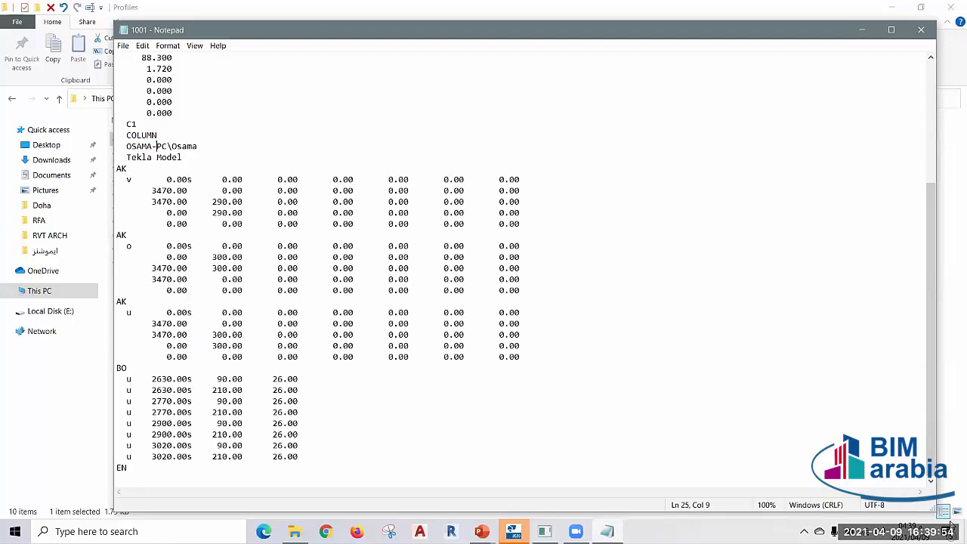
pyautogui.click(951, 525)
pyautogui.click(918, 34)
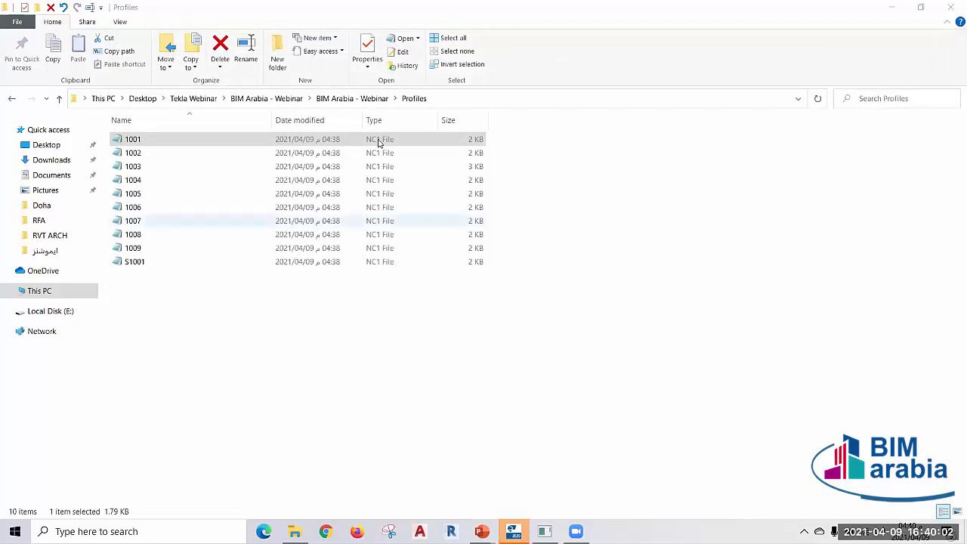
# - Open plate NC file P1001 from the Plates folder in Notepad
pyautogui.click(347, 102)
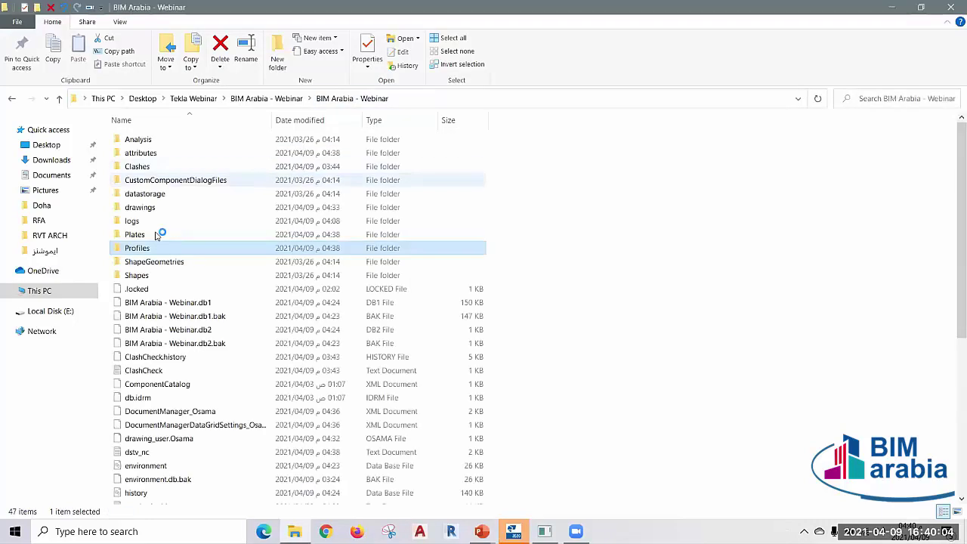
pyautogui.doubleClick(159, 235)
pyautogui.doubleClick(151, 166)
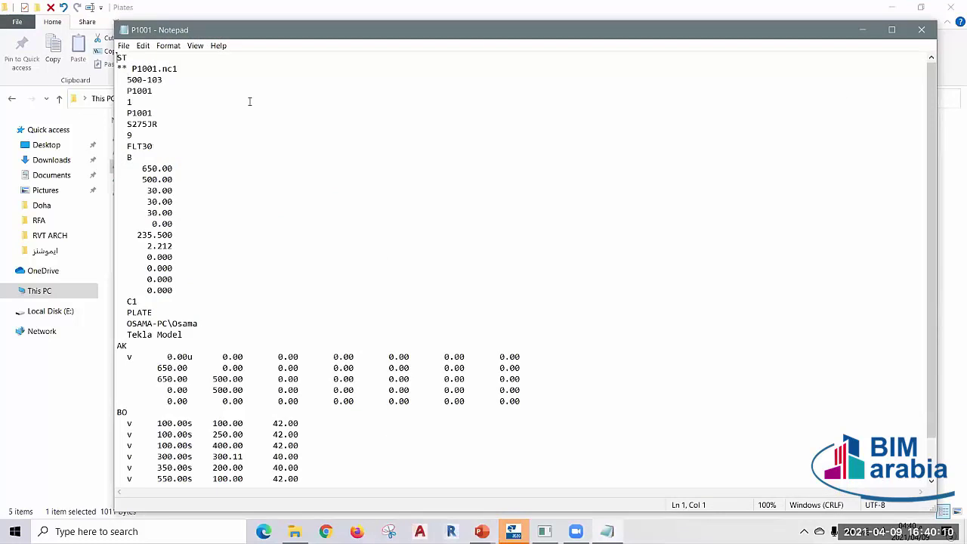
# - Highlight P1001's part mark, S275JR grade, quantity 9 and a bolt hole row, then close it
pyautogui.moveTo(127, 91); pyautogui.dragTo(148, 91)
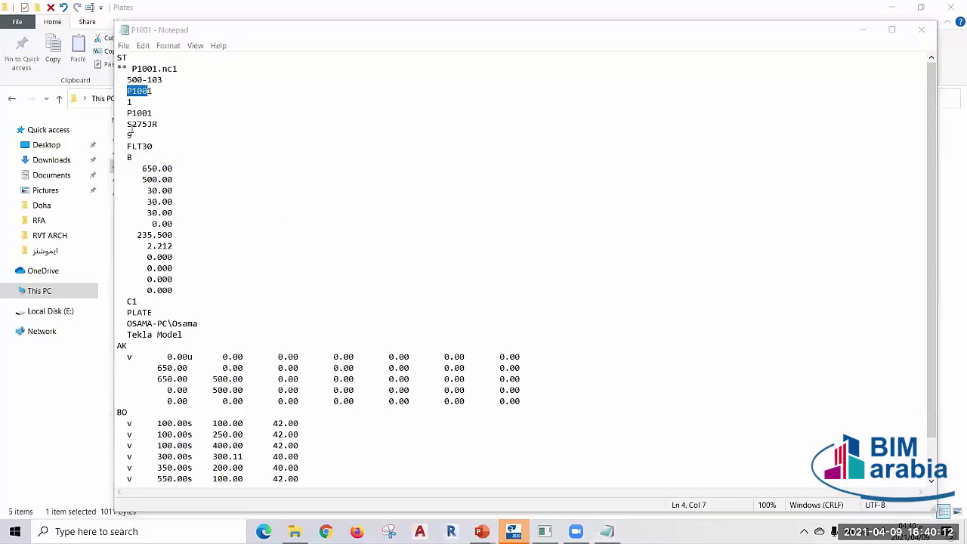
pyautogui.moveTo(131, 126); pyautogui.dragTo(163, 155)
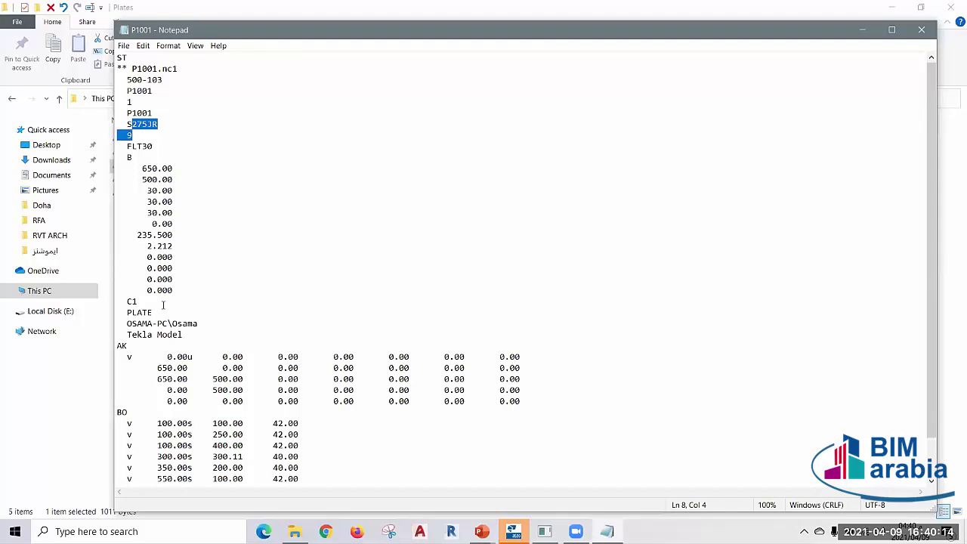
pyautogui.moveTo(133, 323); pyautogui.dragTo(189, 323)
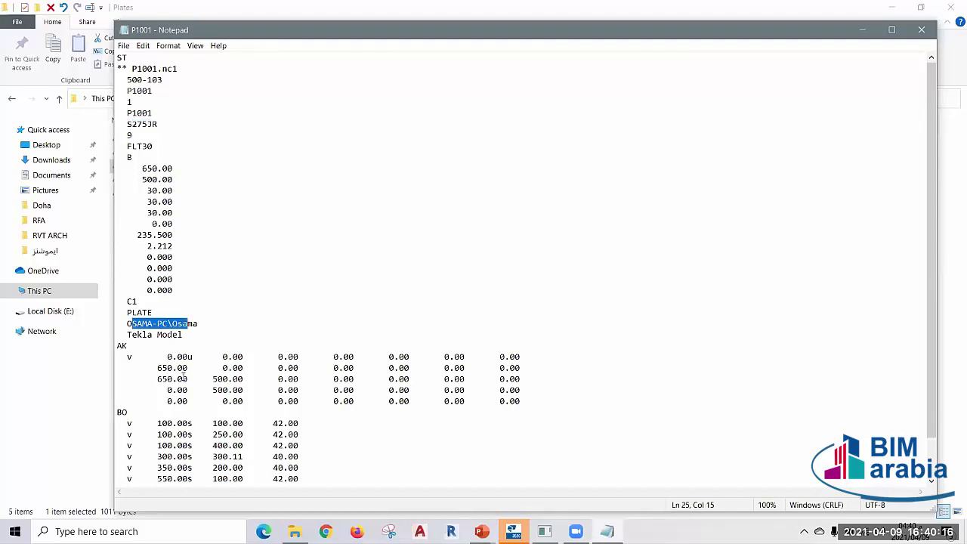
pyautogui.scroll(-1, 186, 379)
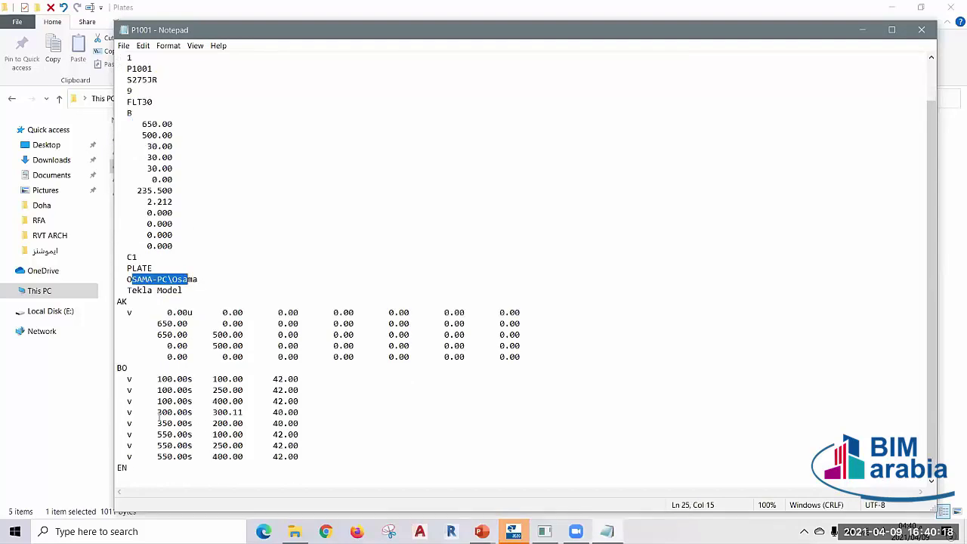
pyautogui.moveTo(157, 412); pyautogui.dragTo(289, 412)
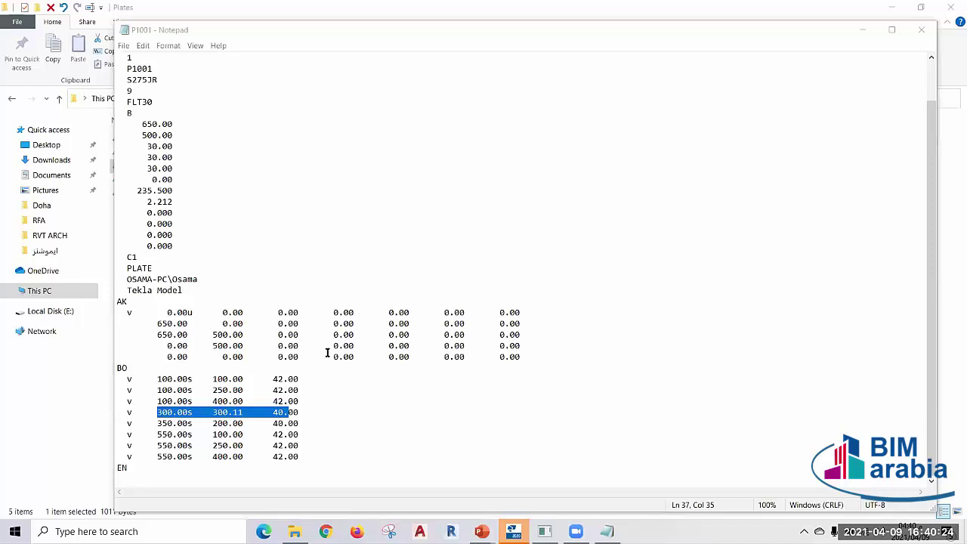
pyautogui.click(921, 29)
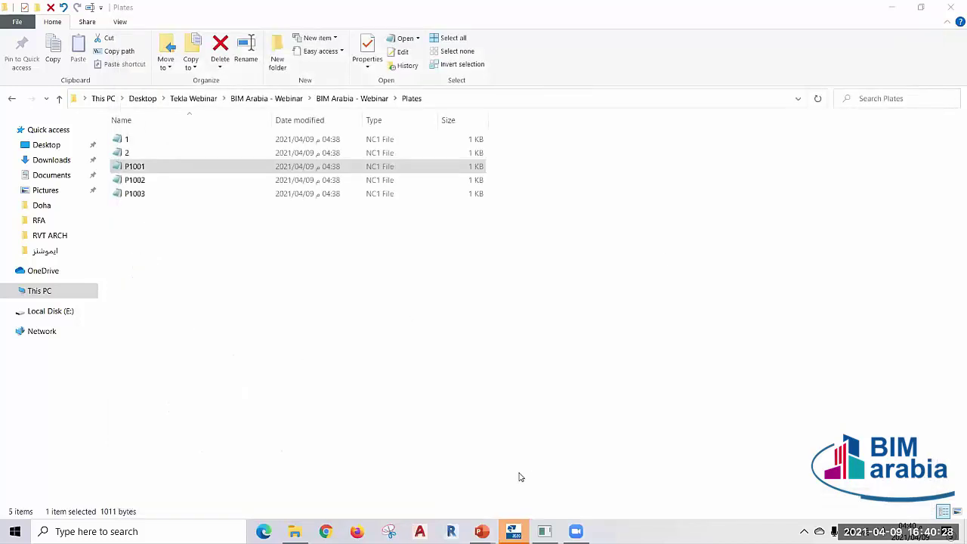
# - Glance at the PowerPoint Exports slide, then return to Tekla and close the NC Files dialog
pyautogui.hotkey('alt', 'Tab')
pyautogui.hotkey('alt', 'Tab')
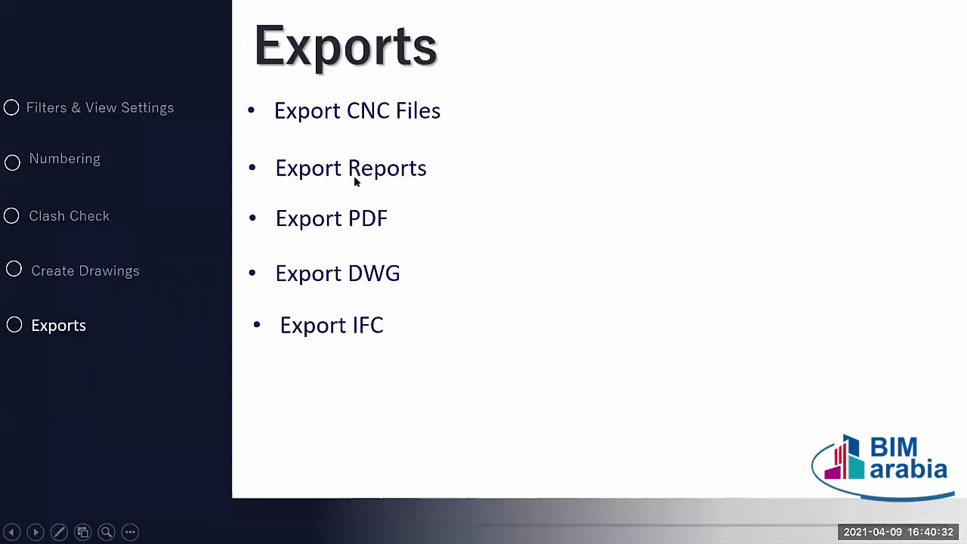
pyautogui.hotkey('alt', 'Tab')
pyautogui.hotkey('alt', 'Tab')
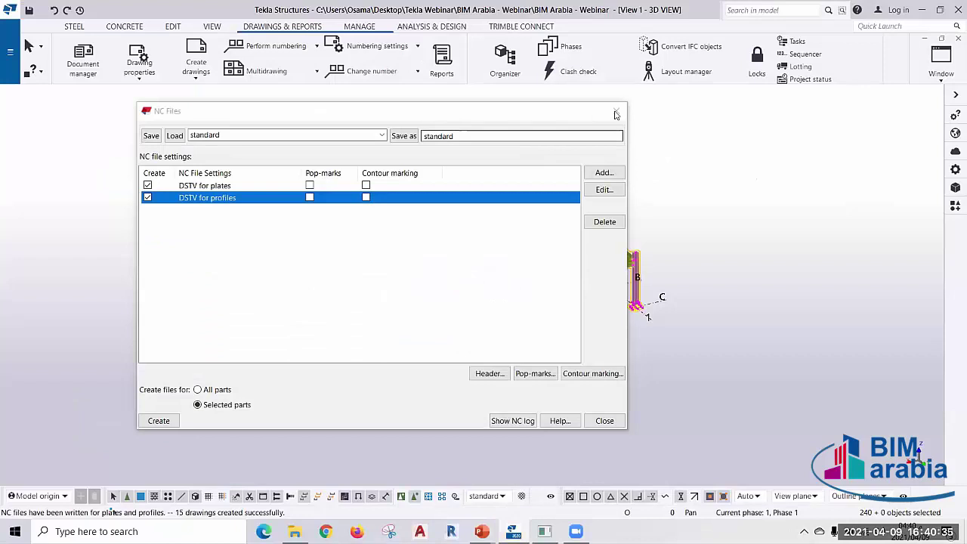
pyautogui.click(616, 114)
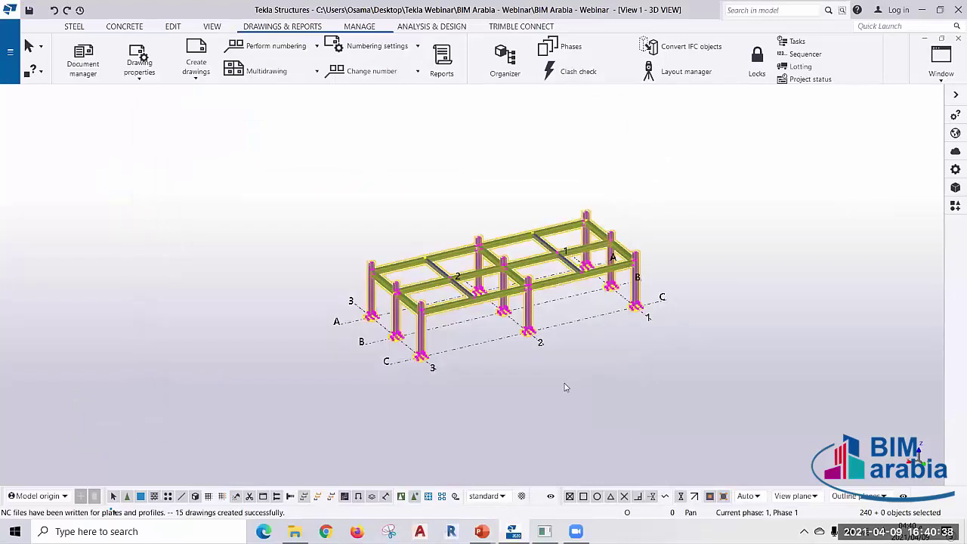
# - Create the Assembly List report from selected objects, showing 34 assemblies totalling 9089.5, then close it
pyautogui.click(283, 28)
pyautogui.hotkey('ctrl', 'b')
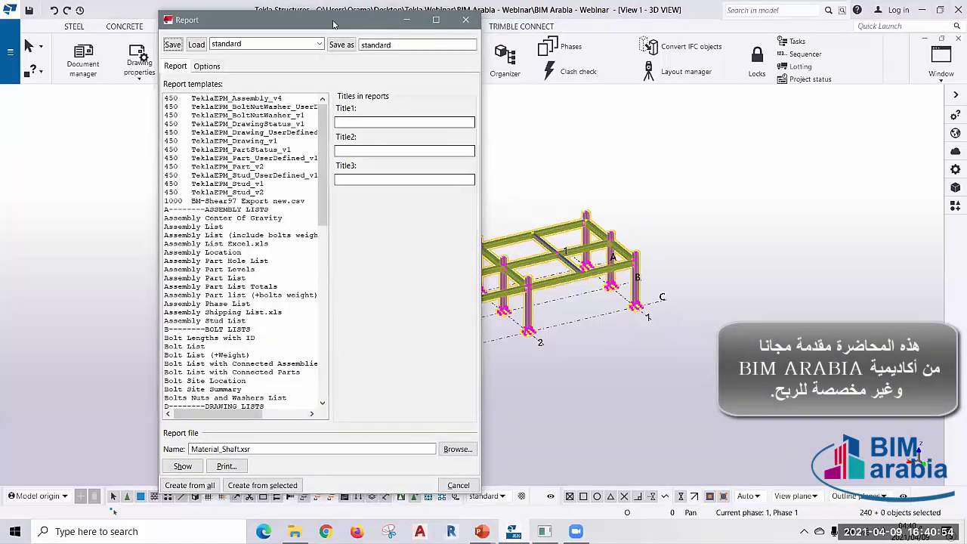
pyautogui.moveTo(333, 24); pyautogui.dragTo(791, 20)
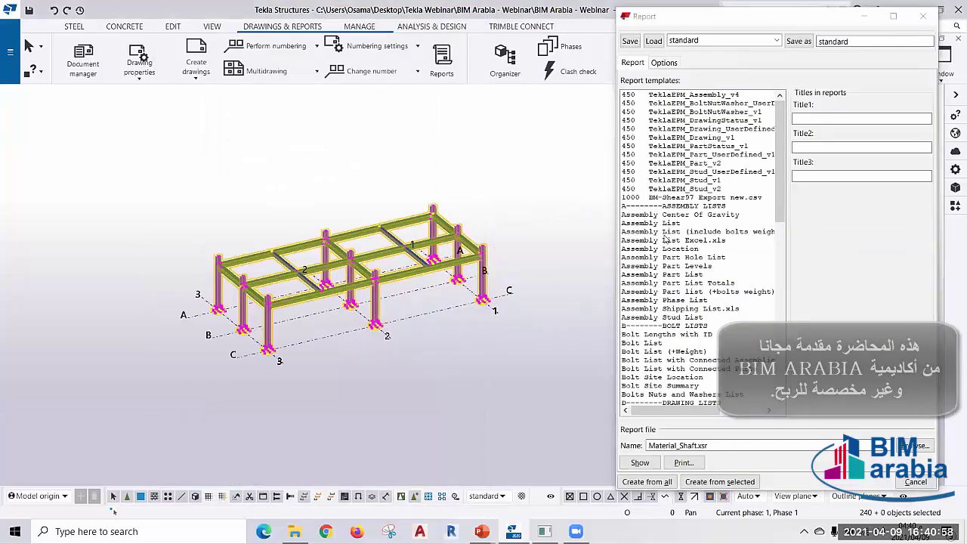
pyautogui.click(665, 232)
pyautogui.scroll(-1, 682, 276)
pyautogui.scroll(-4, 683, 276)
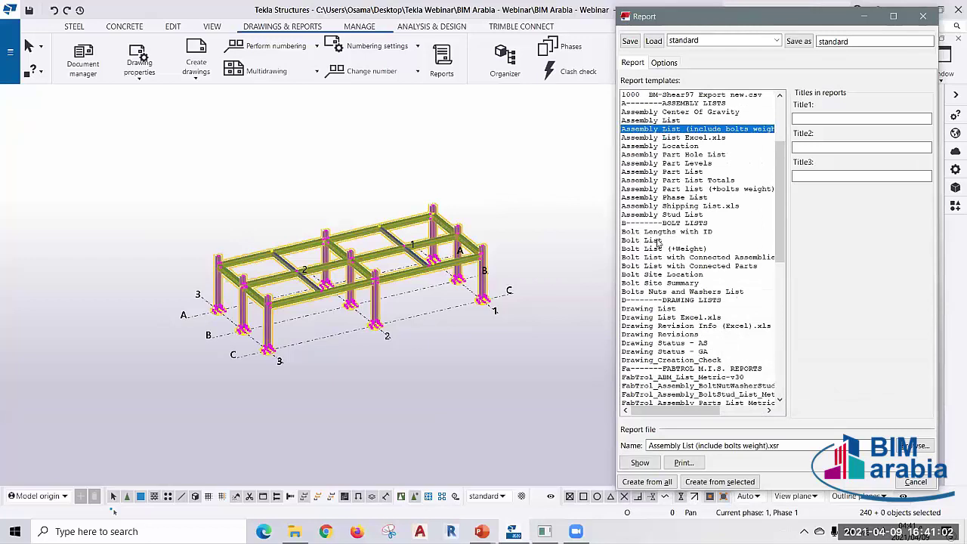
pyautogui.click(667, 121)
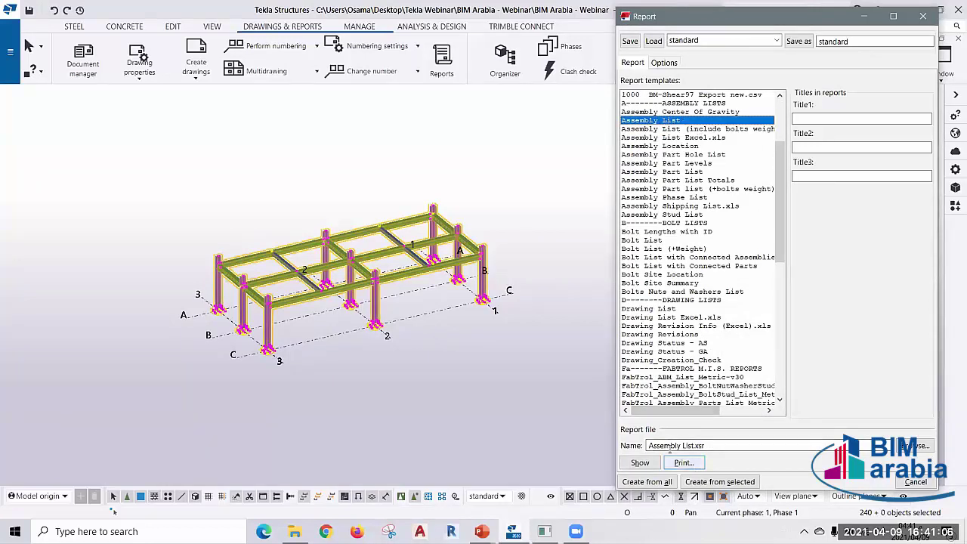
pyautogui.click(702, 485)
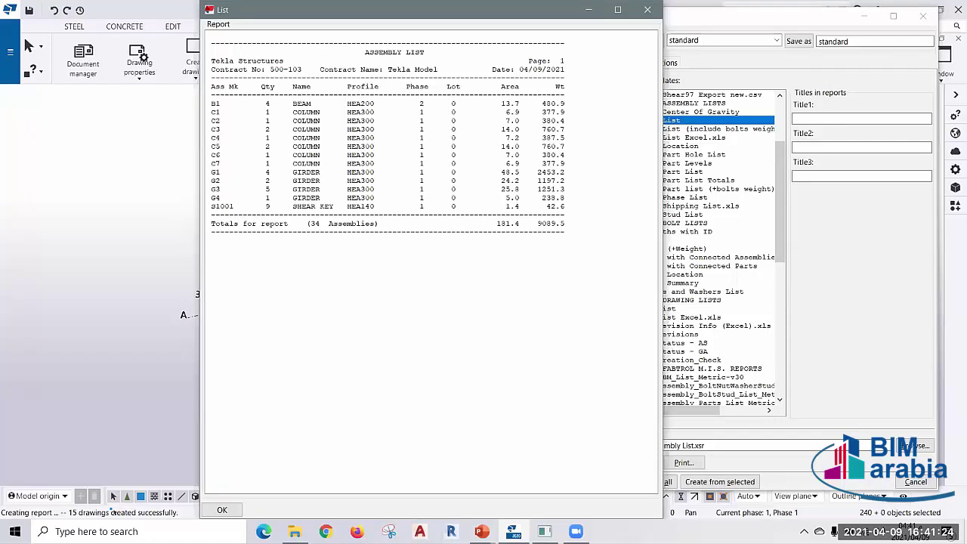
pyautogui.click(658, 9)
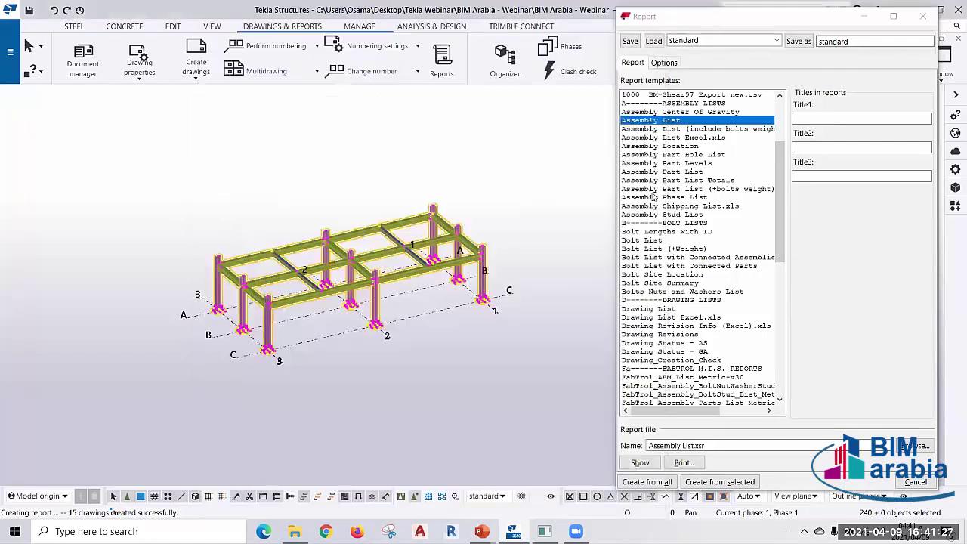
# - Create and view the Bolt List report of 86 bolts, then close it
pyautogui.click(656, 266)
pyautogui.click(649, 241)
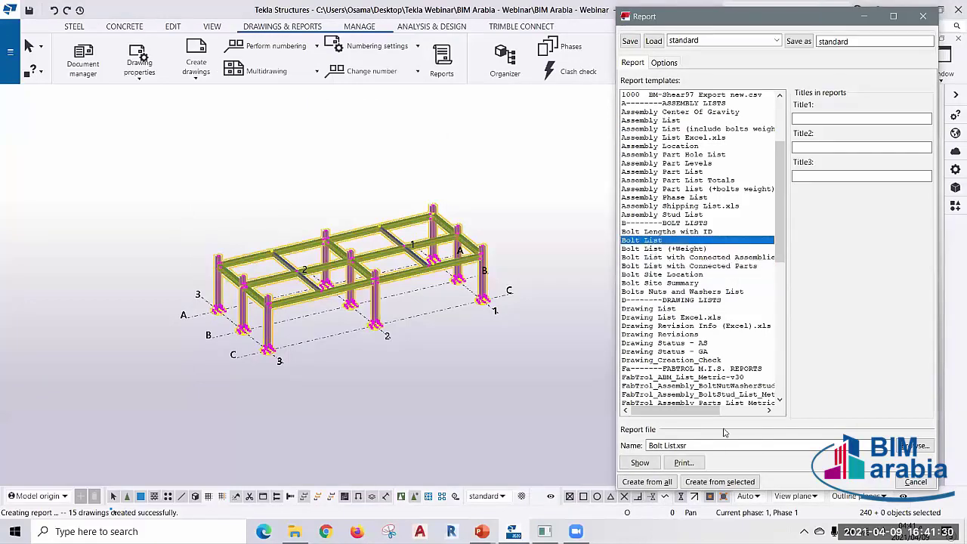
pyautogui.doubleClick(786, 20)
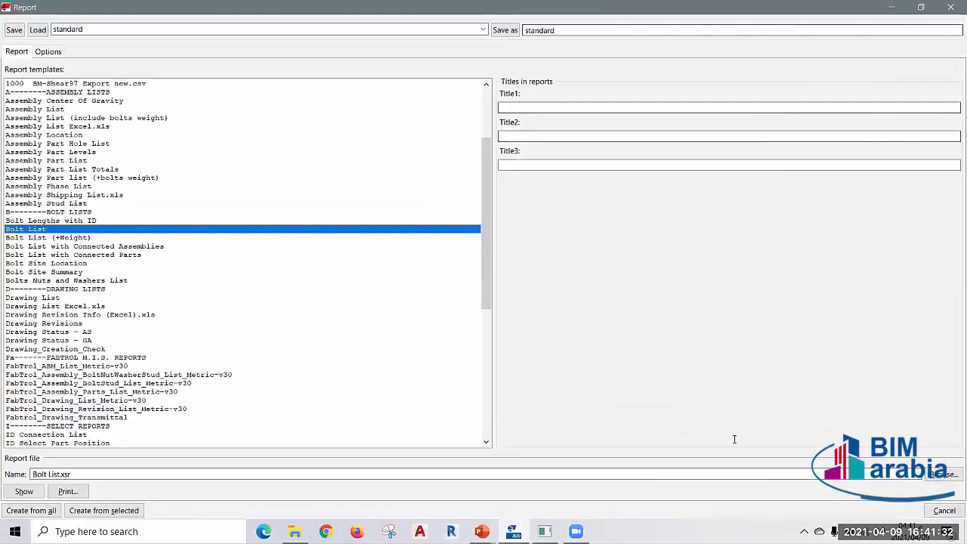
pyautogui.doubleClick(786, 6)
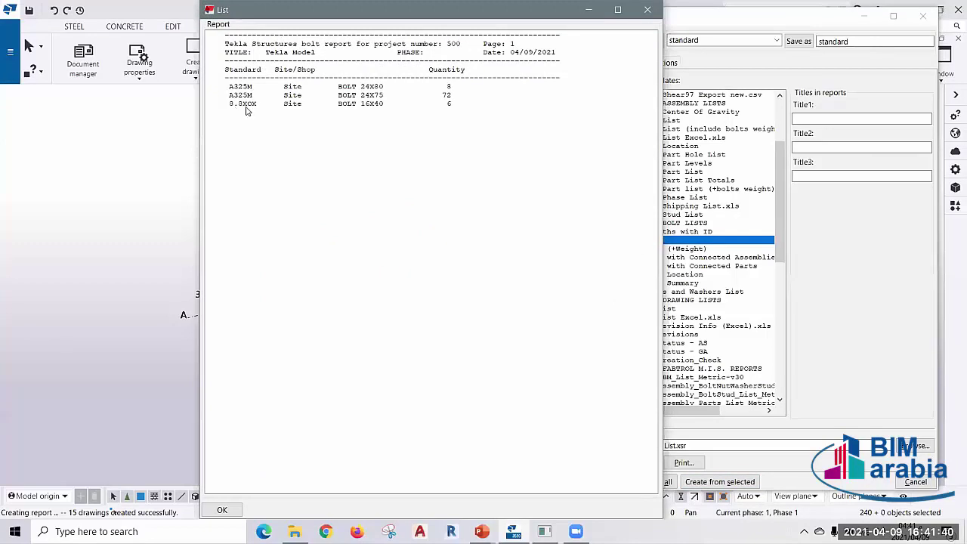
pyautogui.click(648, 10)
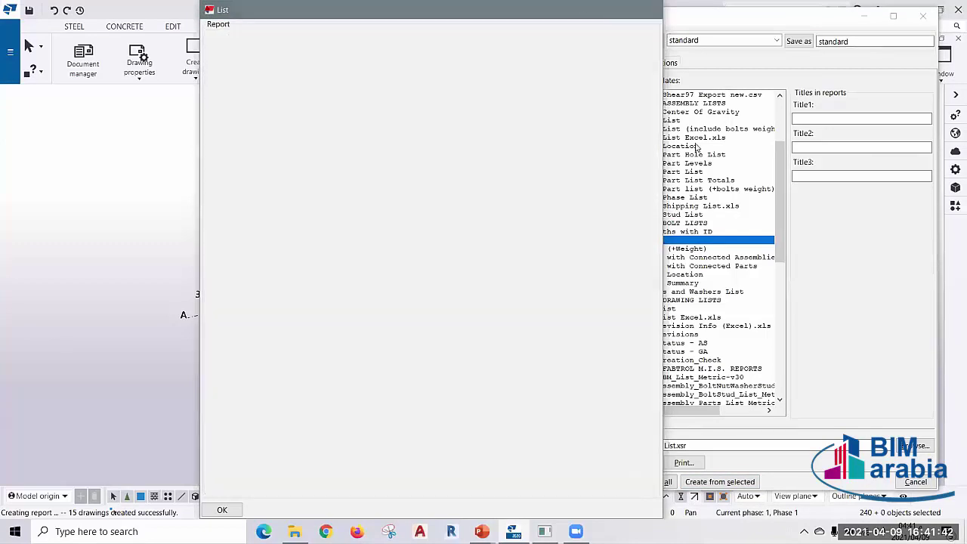
# - Scroll through the remaining report templates in the Report dialog
pyautogui.scroll(-5, 709, 316)
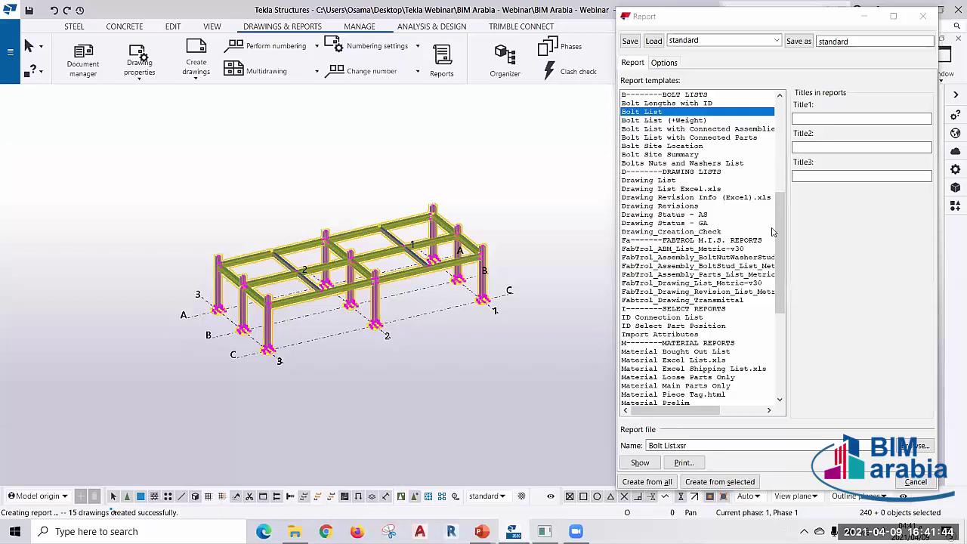
pyautogui.scroll(-4, 785, 362)
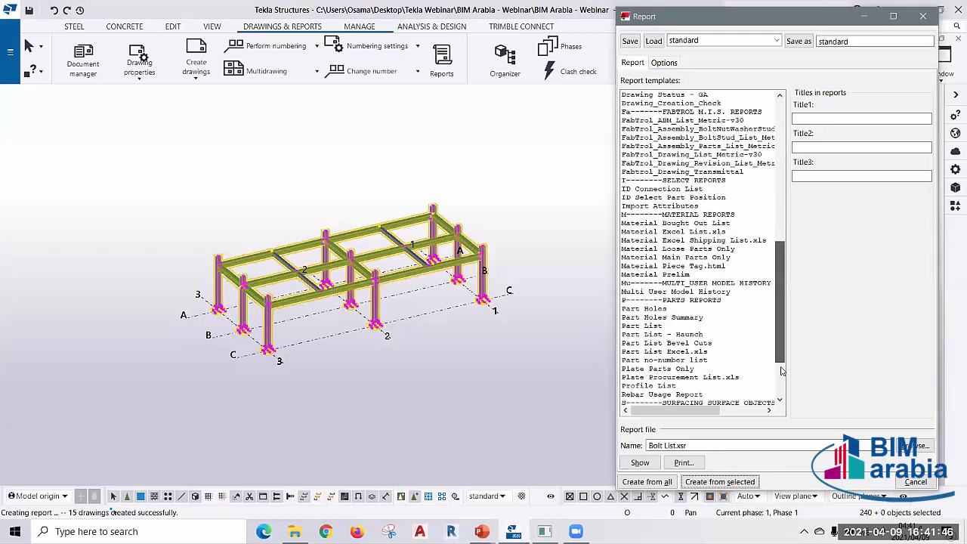
pyautogui.scroll(-3, 784, 363)
pyautogui.scroll(3, 703, 249)
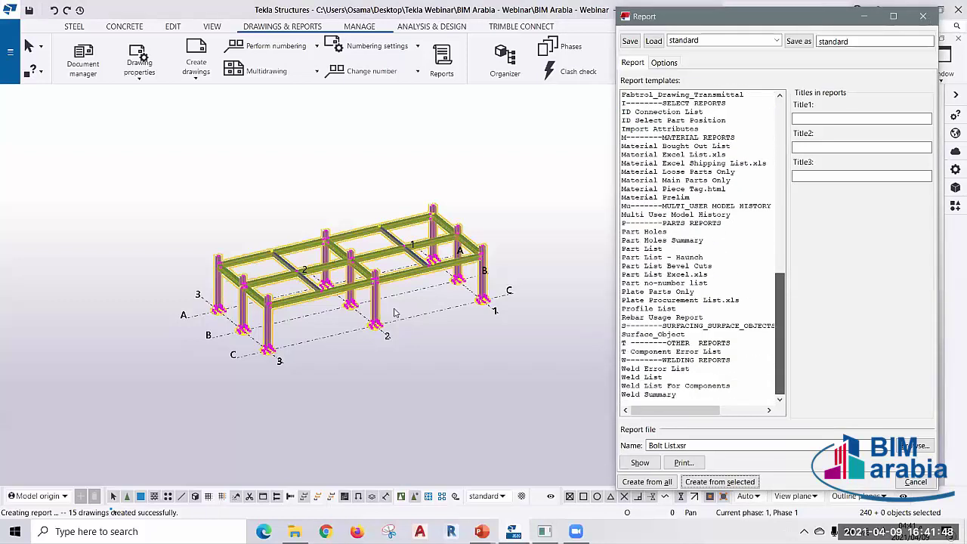
pyautogui.scroll(12, 703, 250)
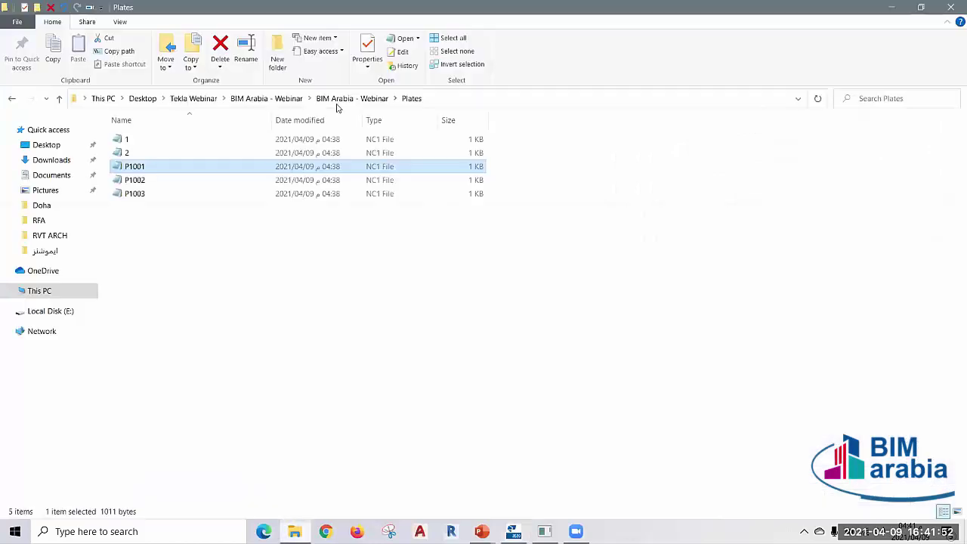
# - View the Assembly List file from the Reports folder in Notepad, then close Notepad and Explorer
pyautogui.click(324, 101)
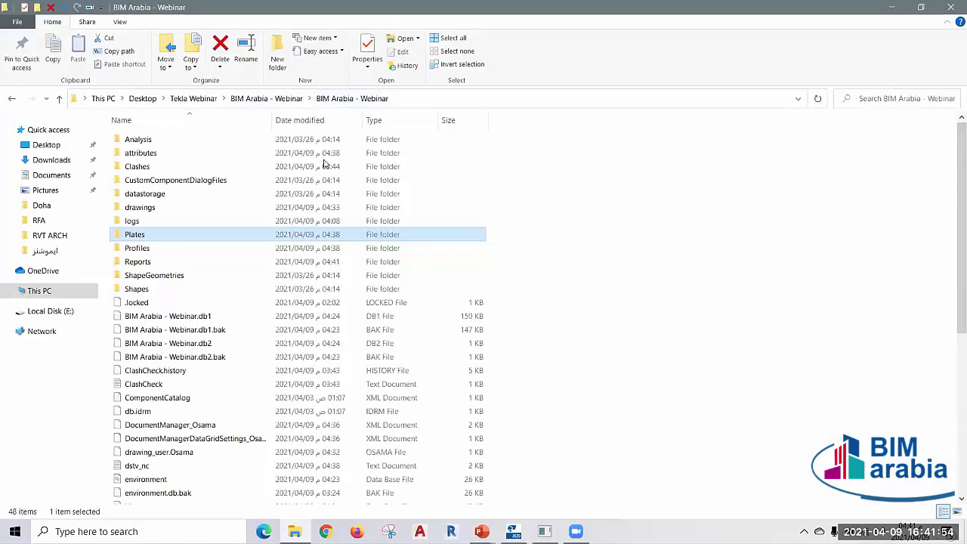
pyautogui.click(143, 264)
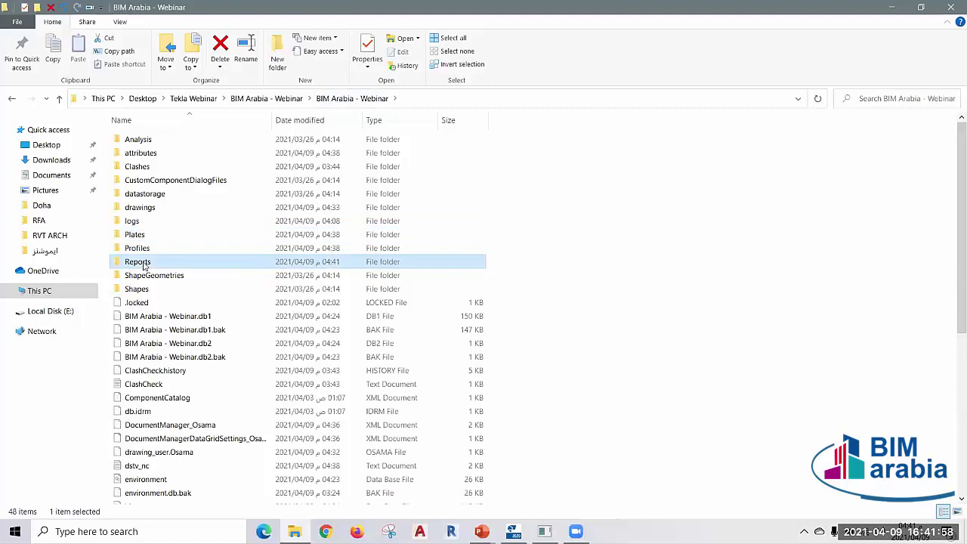
pyautogui.doubleClick(144, 264)
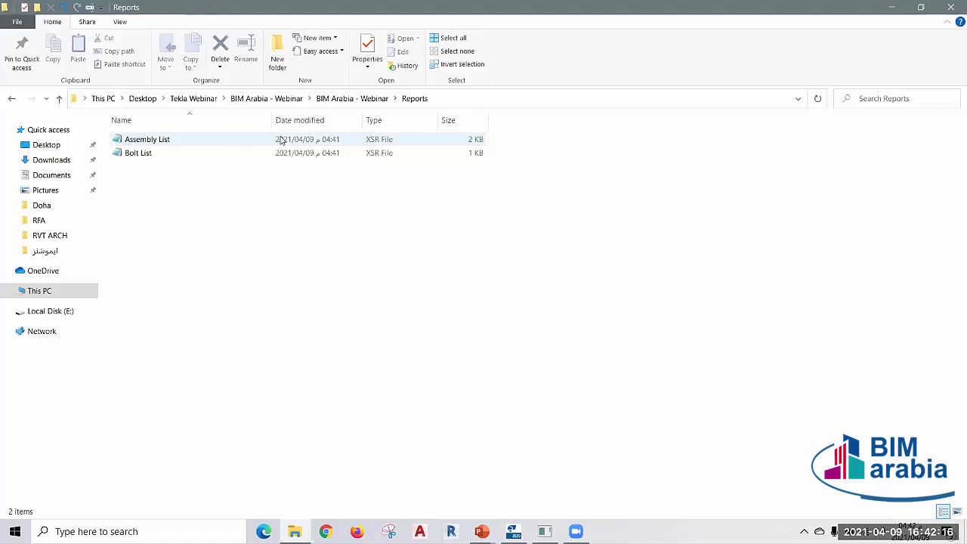
pyautogui.moveTo(223, 142)
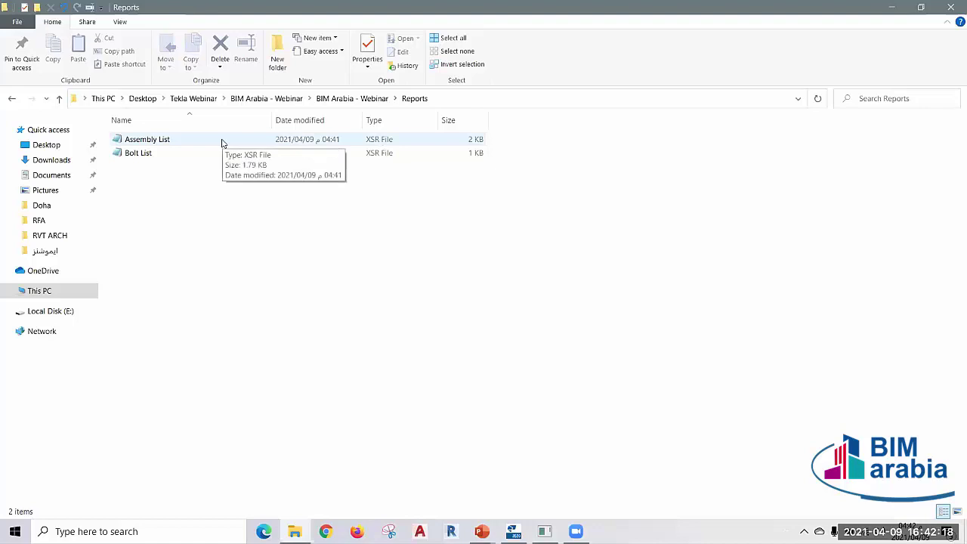
pyautogui.doubleClick(182, 138)
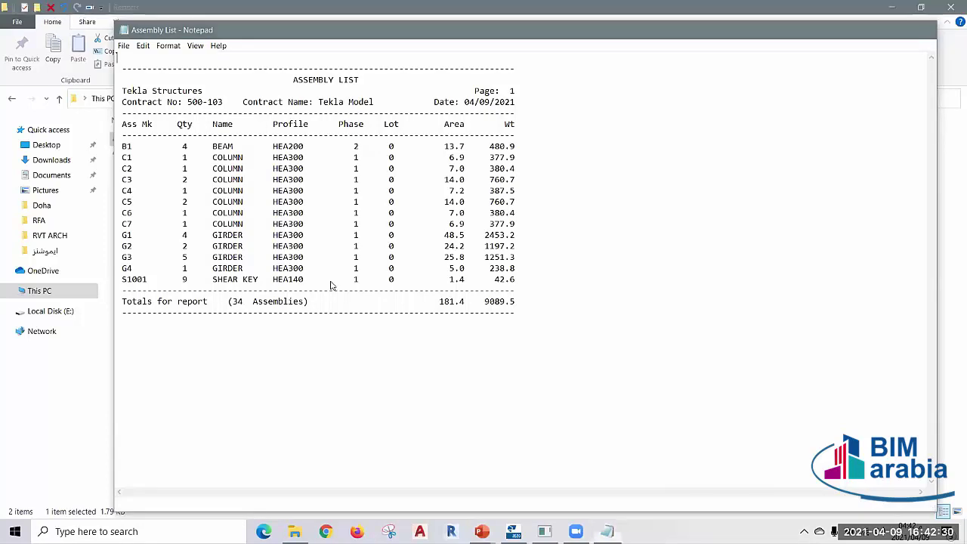
pyautogui.hotkey('alt', 'F4')
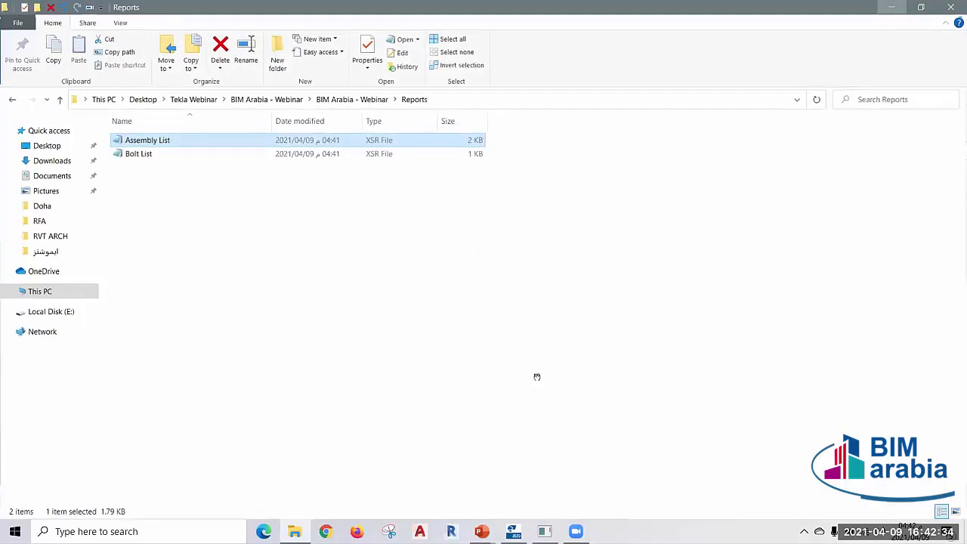
pyautogui.hotkey('alt', 'F4')
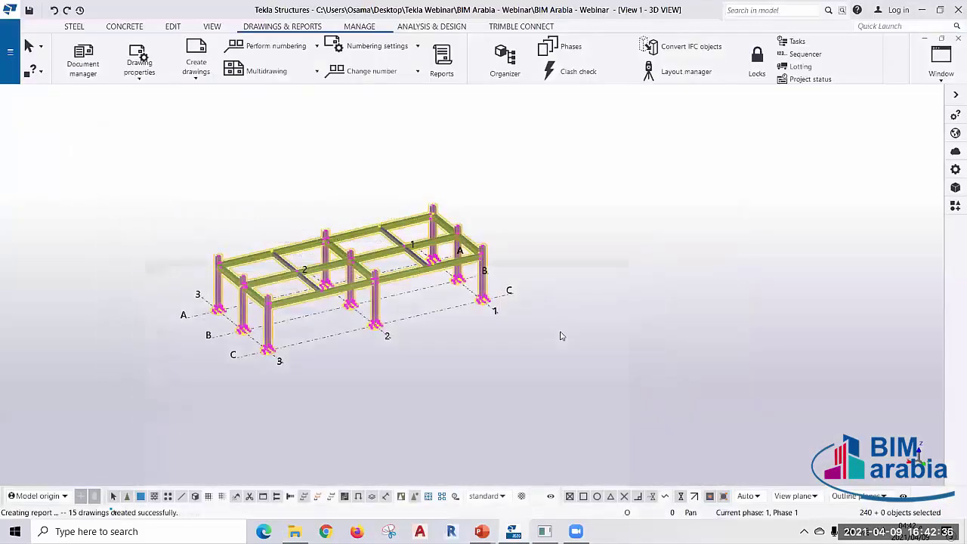
# - Zoom the 3D model, then switch windows to the PowerPoint slideshow
pyautogui.scroll(1, 560, 336)
pyautogui.scroll(1, 561, 336)
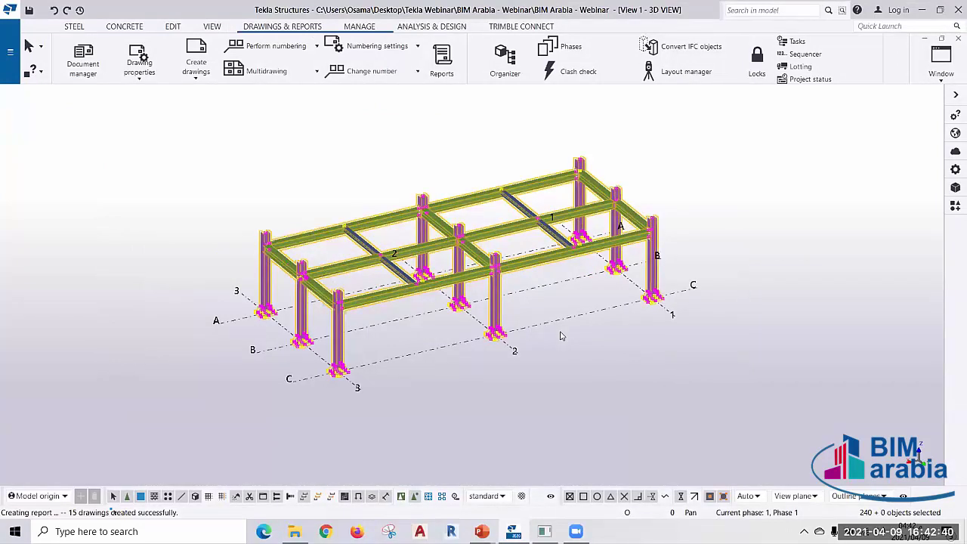
pyautogui.hotkey('alt', 'Tab')
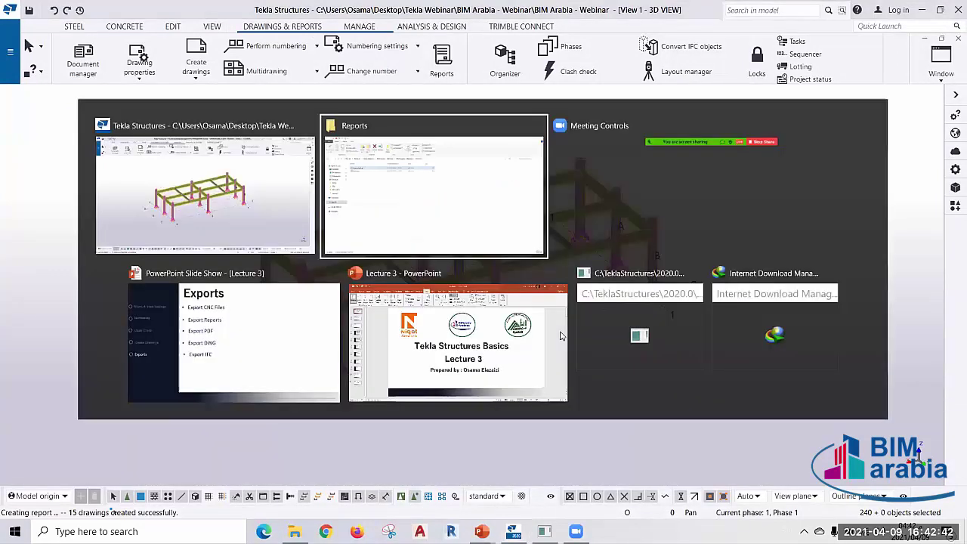
pyautogui.hotkey('alt', 'Tab')
pyautogui.hotkey('alt', 'Tab')
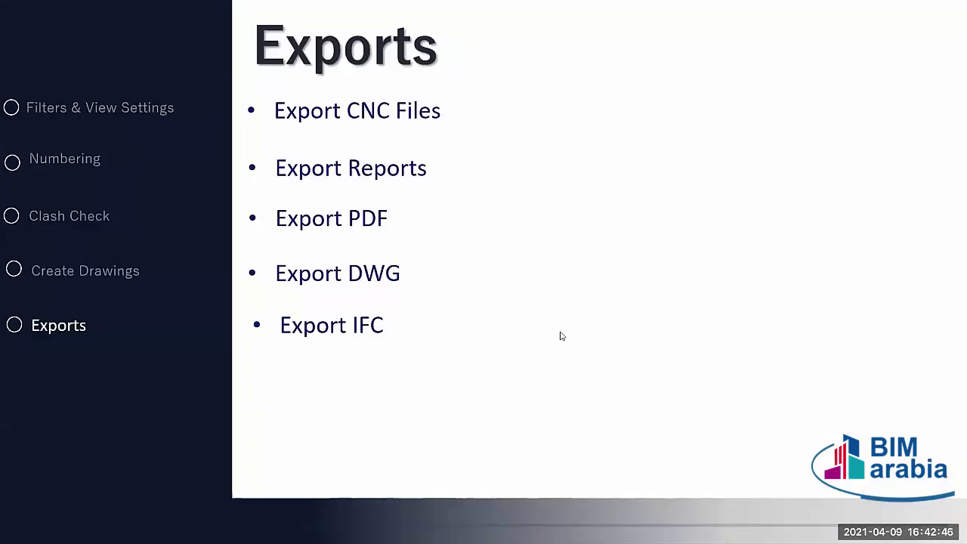
# - Switch from the Exports slide back to Tekla Structures
pyautogui.hotkey('alt', 'Tab')
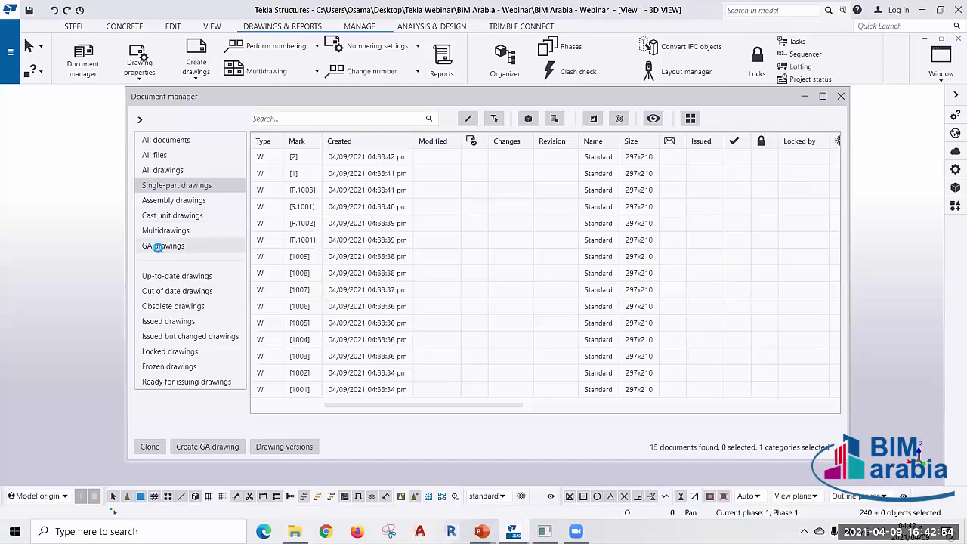
# - Filter Document manager to GA drawings and open Print Drawings for 3D VIEW, PDF to .\Plotfiles on A3
pyautogui.click(157, 247)
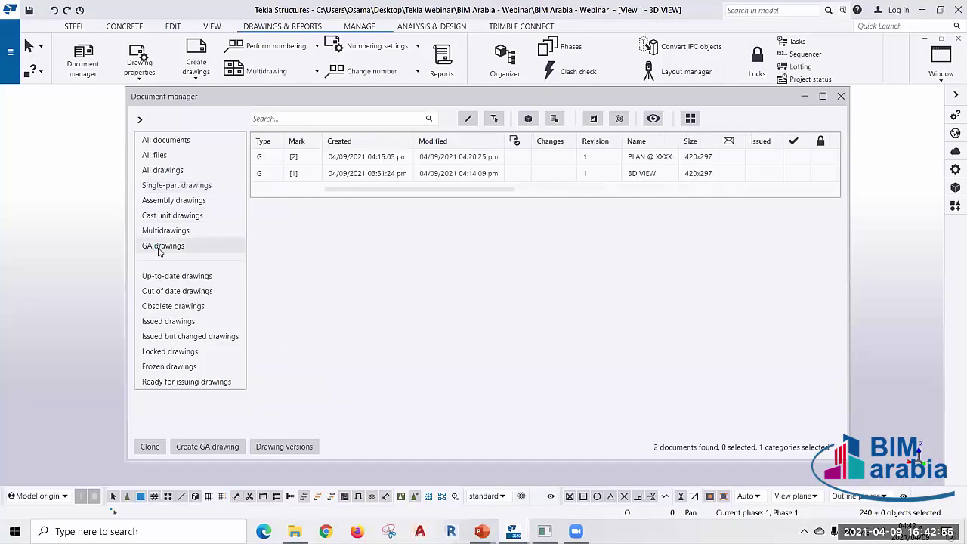
pyautogui.click(371, 156)
pyautogui.click(379, 174)
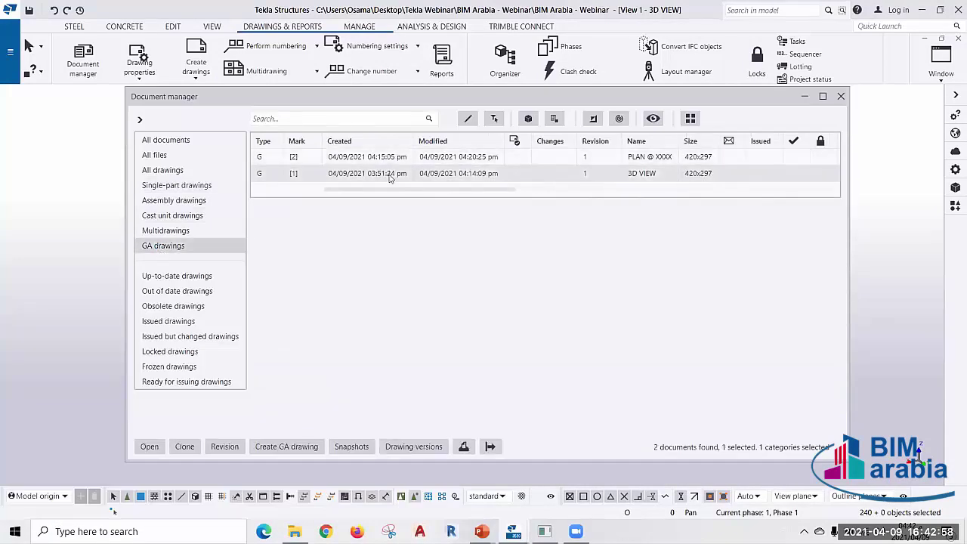
pyautogui.rightClick(388, 176)
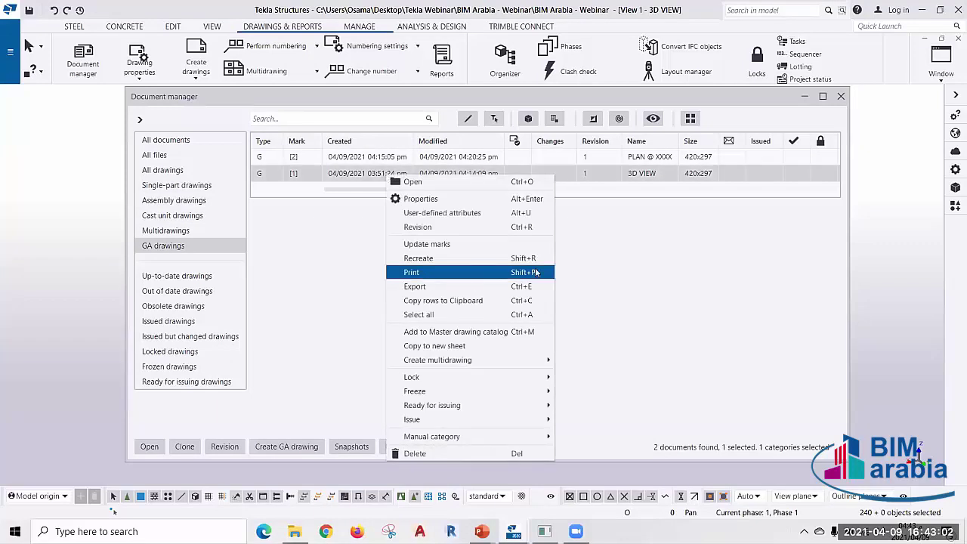
pyautogui.click(477, 275)
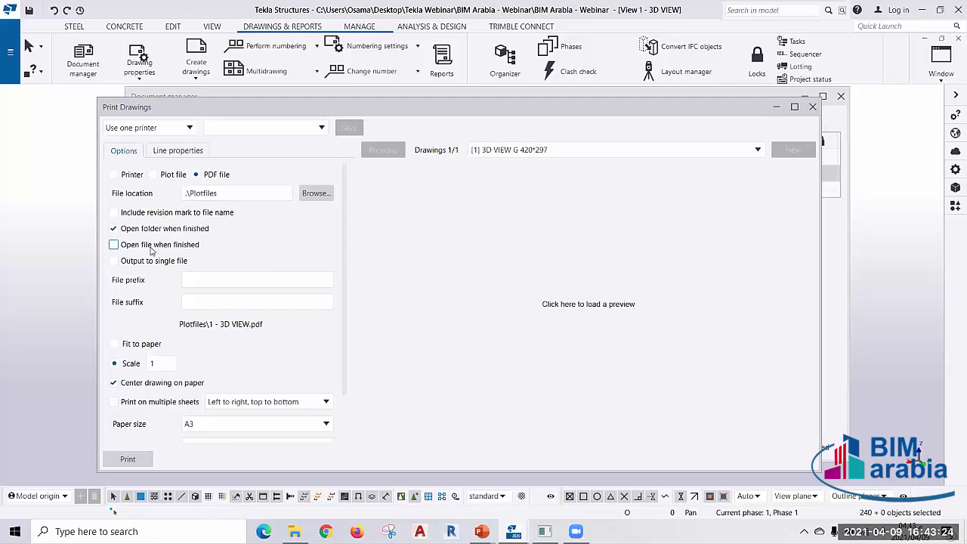
# - Change the print file location from .\Plotfiles to .\PDF and print the 3D VIEW drawing
pyautogui.click(227, 192)
pyautogui.press('BackSpace')
pyautogui.press('BackSpace')
pyautogui.press('BackSpace')
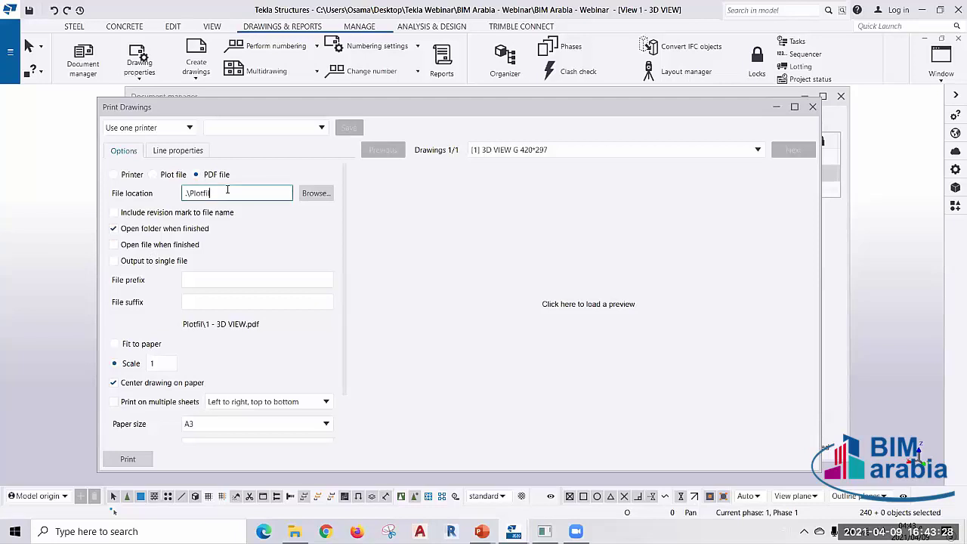
pyautogui.press('BackSpace')
pyautogui.press('BackSpace')
pyautogui.press('BackSpace')
pyautogui.press('BackSpace')
pyautogui.press('BackSpace')
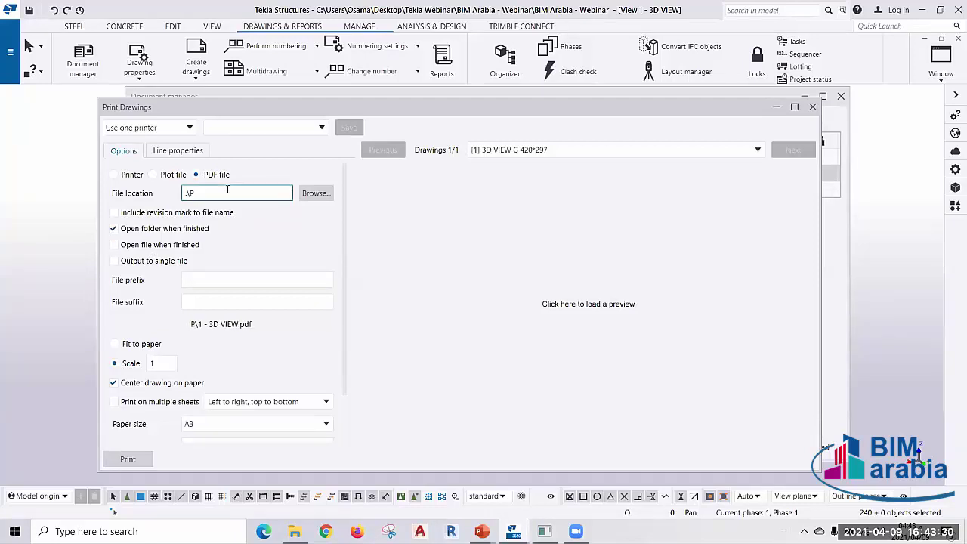
pyautogui.write('df')
pyautogui.press('BackSpace')
pyautogui.press('BackSpace')
pyautogui.write('DF')
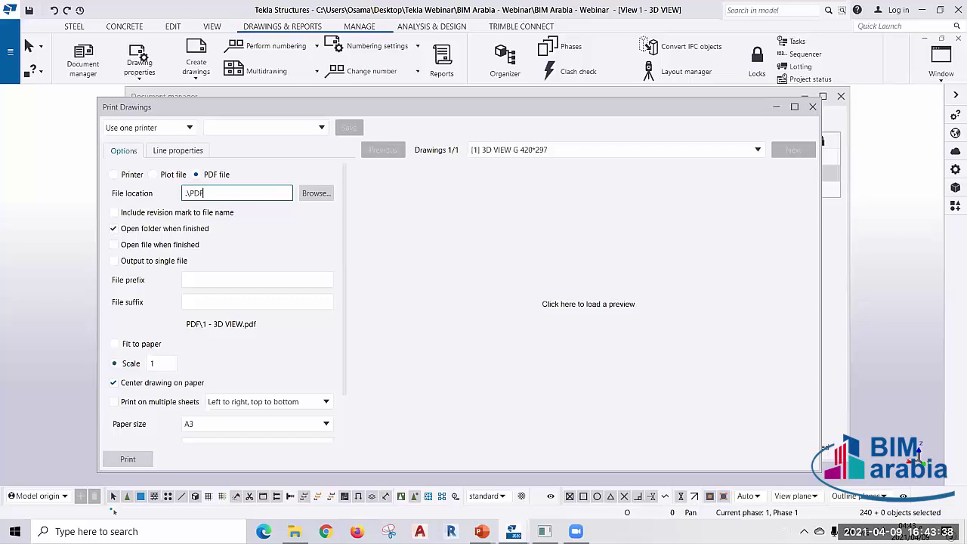
pyautogui.scroll(-2, 162, 308)
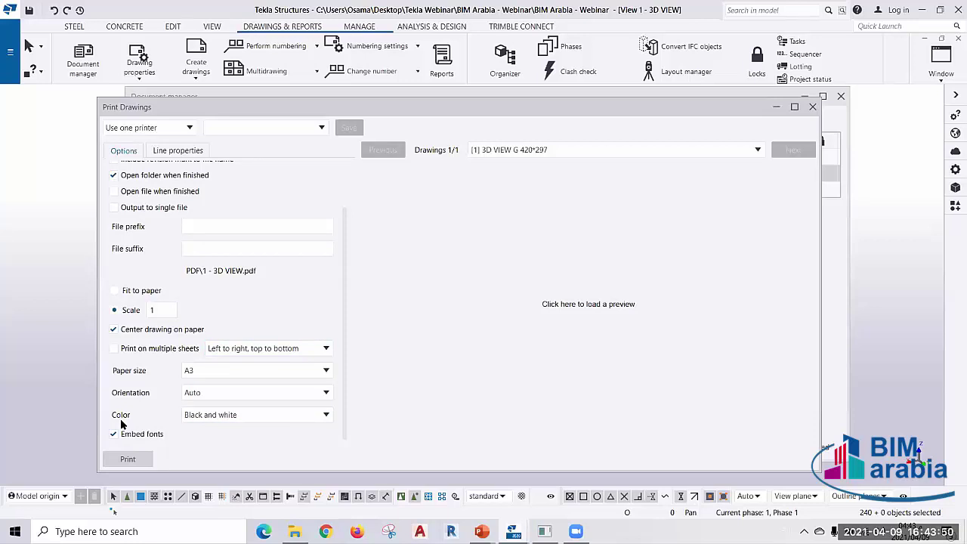
pyautogui.click(129, 459)
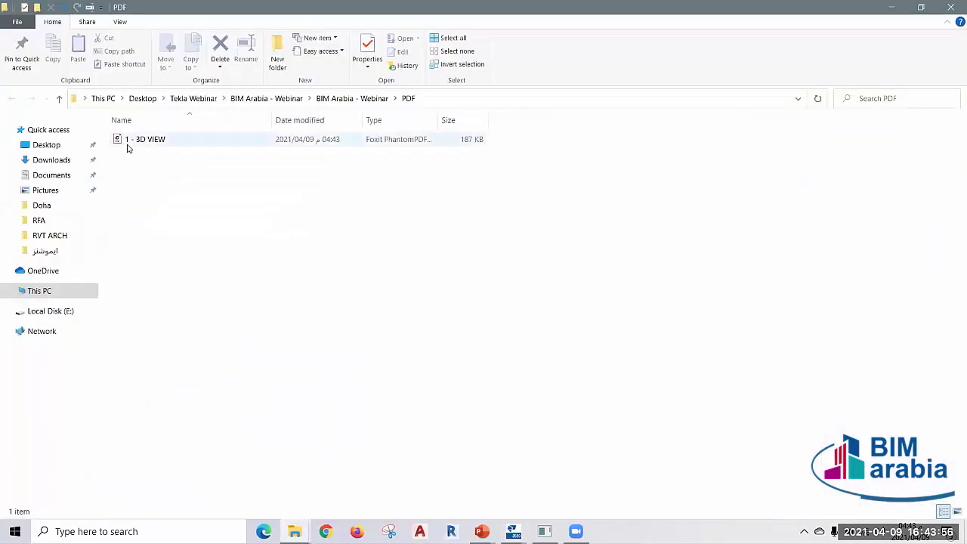
# - Open 1 - 3D VIEW.pdf in Foxit, scroll through it, close it and return to Tekla
pyautogui.press('Down')
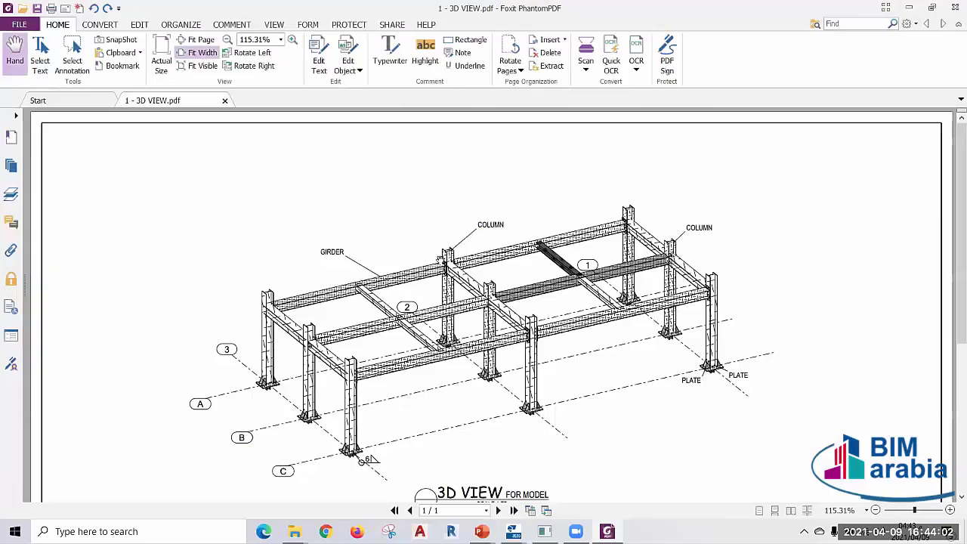
pyautogui.scroll(-1, 440, 265)
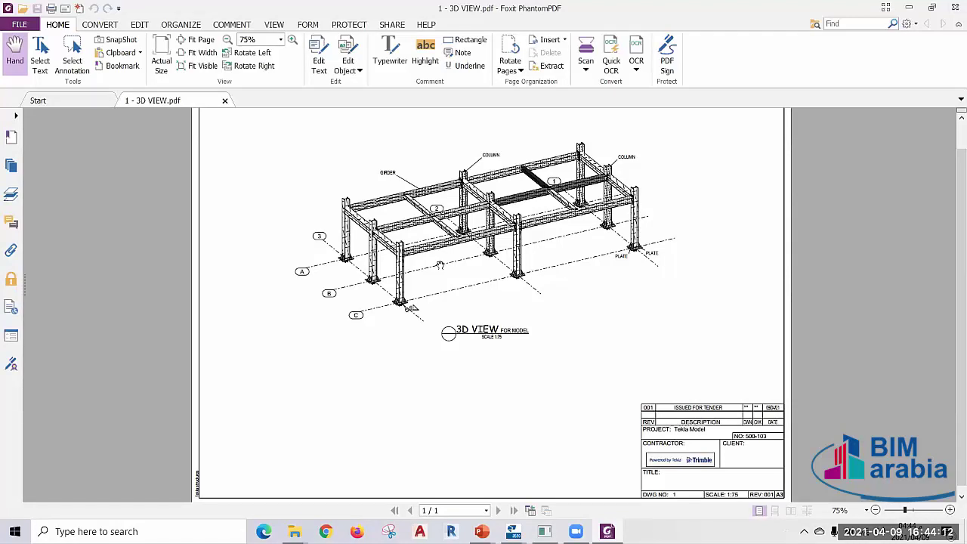
pyautogui.click(954, 6)
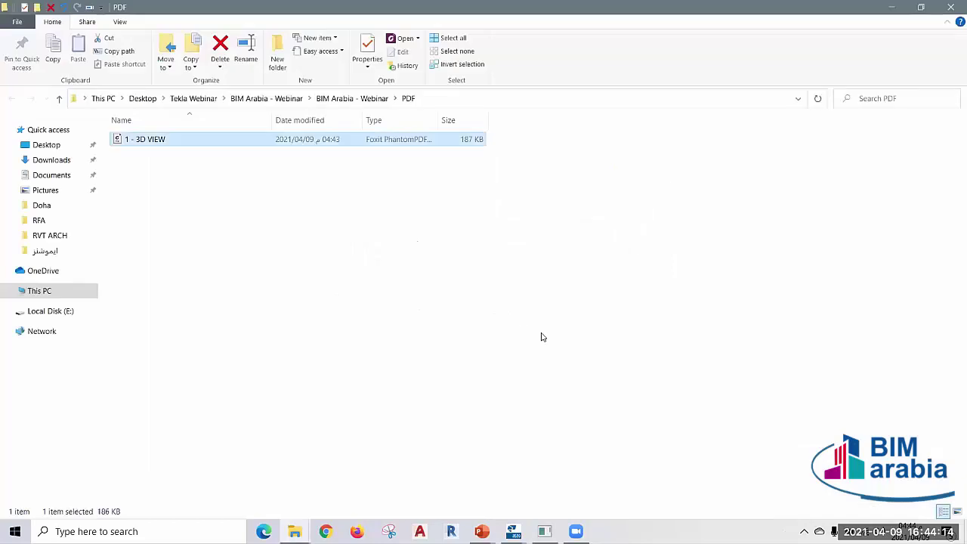
pyautogui.click(513, 531)
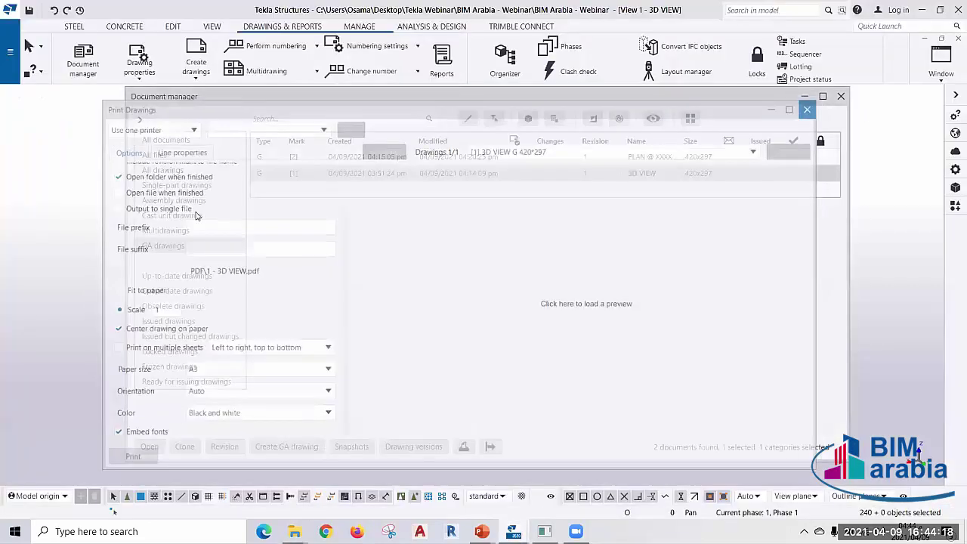
# - Print assembly drawings C.5 through G.3 to PDF, then close Explorer and Print Drawings
pyautogui.click(212, 202)
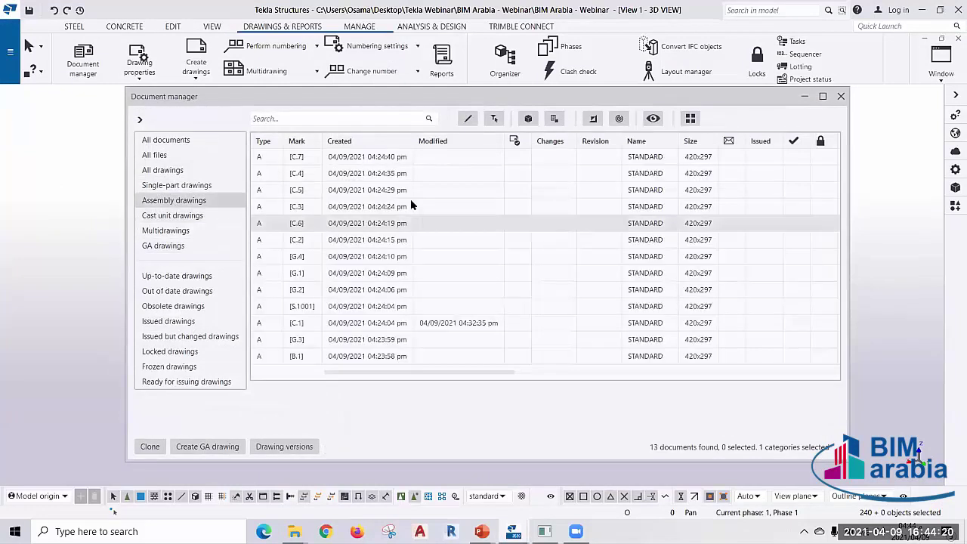
pyautogui.click(405, 190)
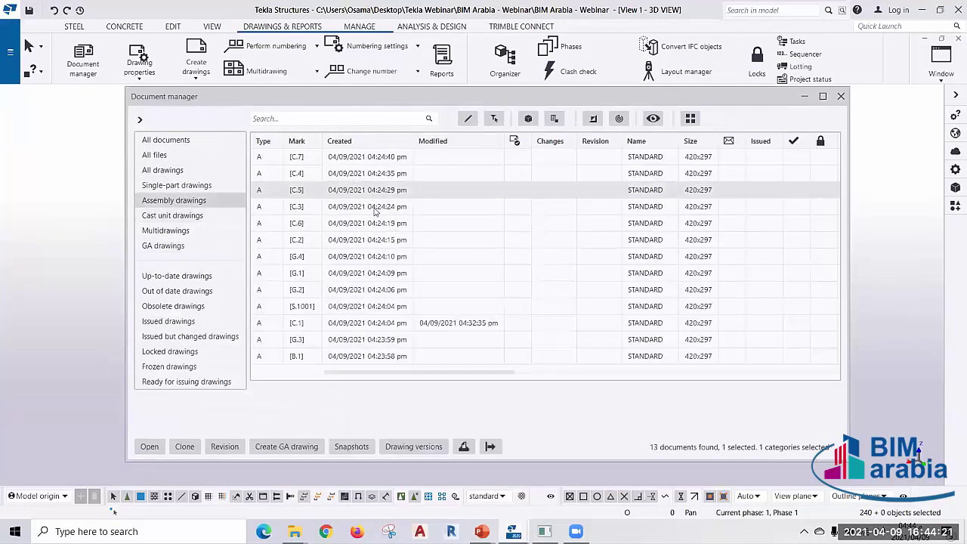
pyautogui.keyDown('shift'); pyautogui.click(377, 344); pyautogui.keyUp('shift')
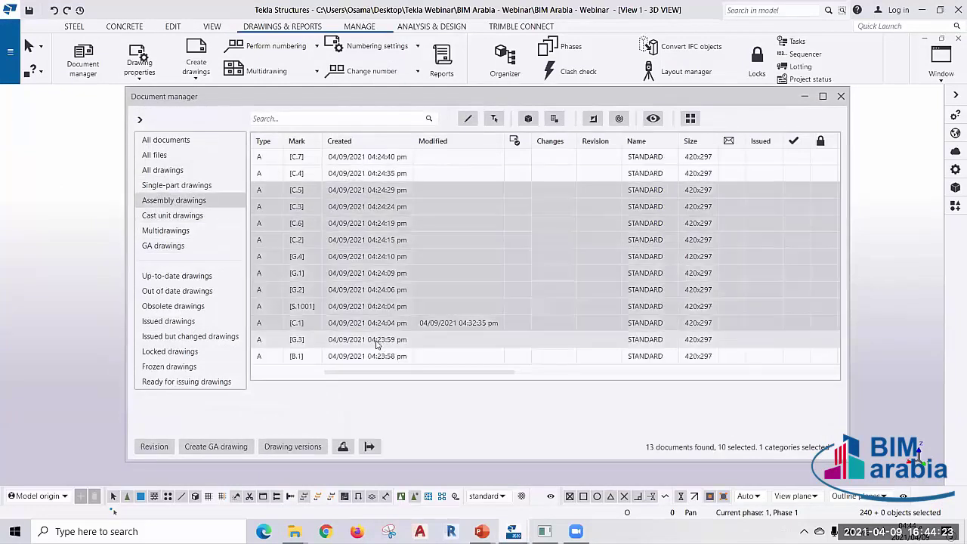
pyautogui.rightClick(372, 223)
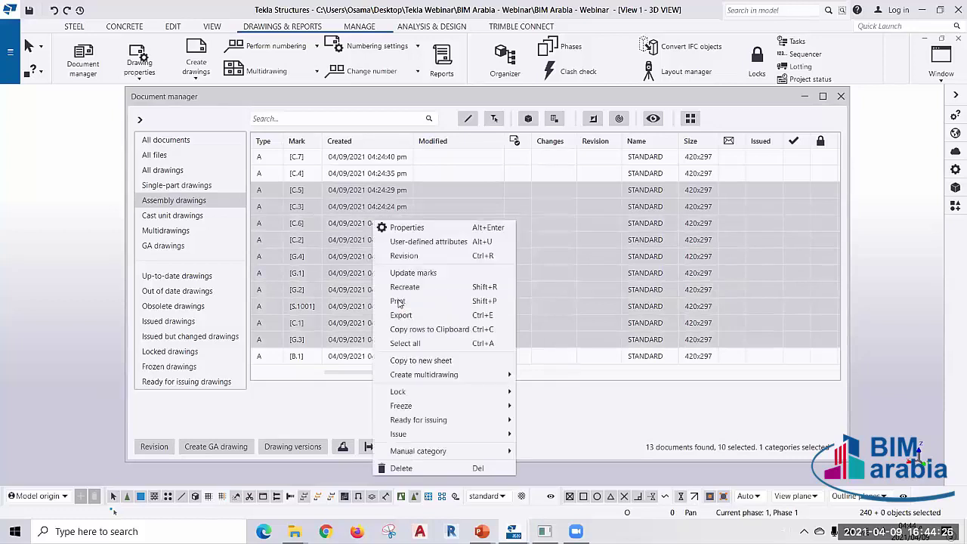
pyautogui.click(401, 305)
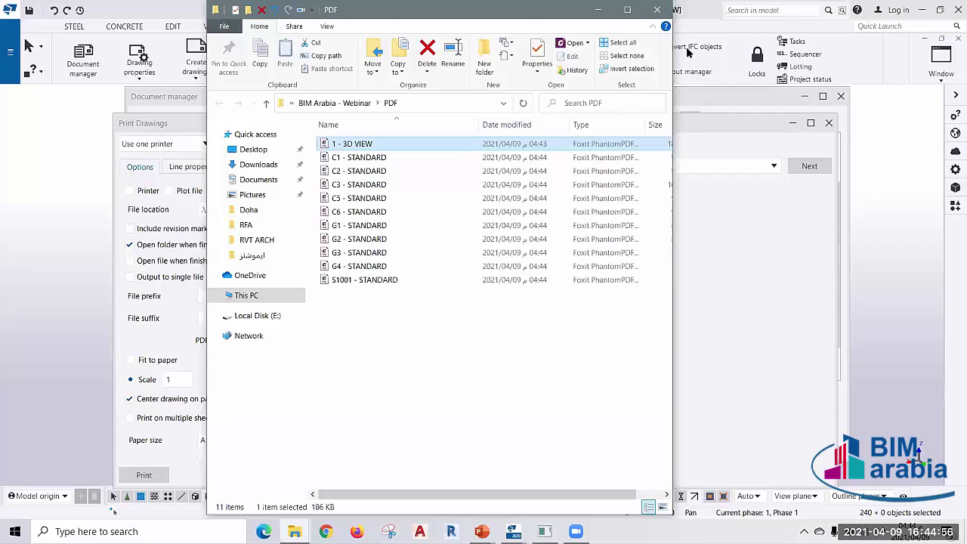
pyautogui.click(657, 10)
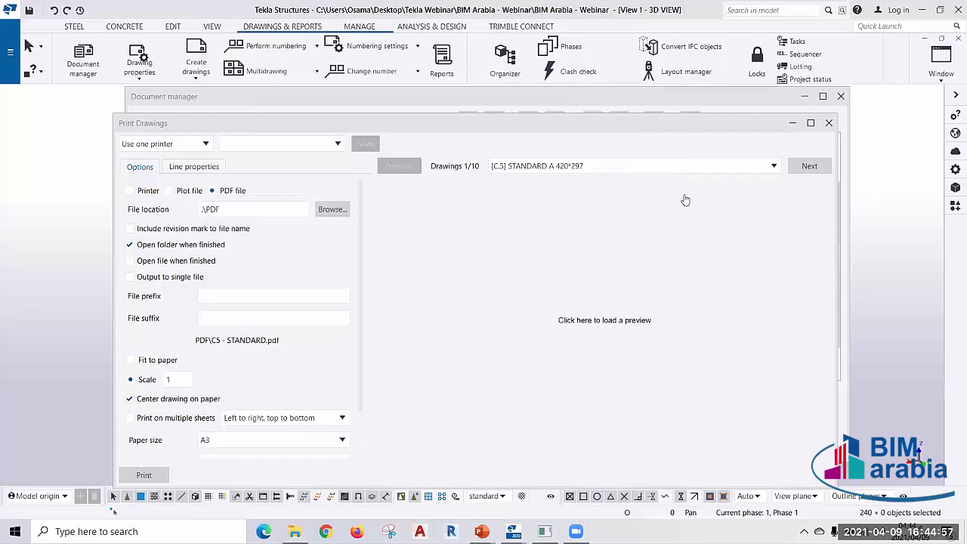
pyautogui.click(828, 123)
# - Switch to the PowerPoint Exports slide and back, then open Document manager with Ctrl+L
pyautogui.press('Escape')
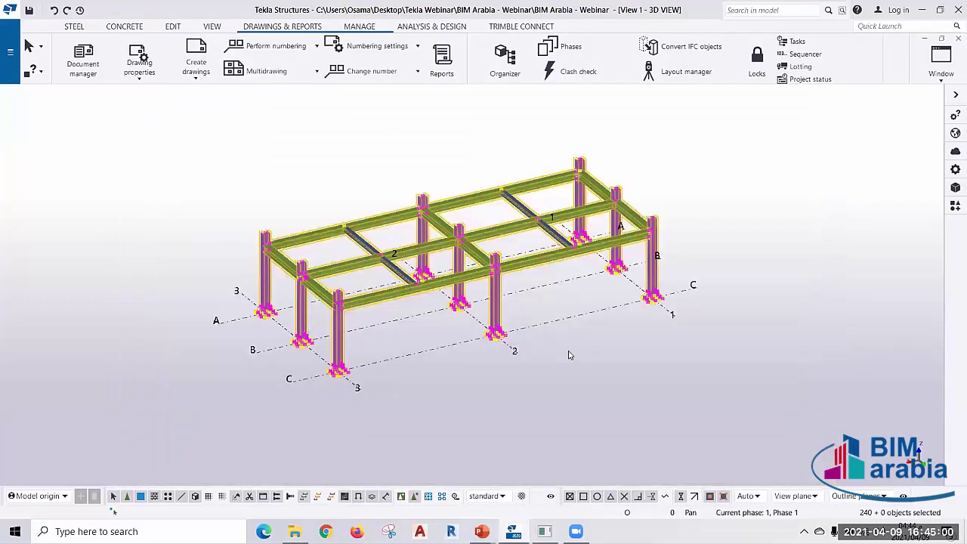
pyautogui.hotkey('alt', 'Tab')
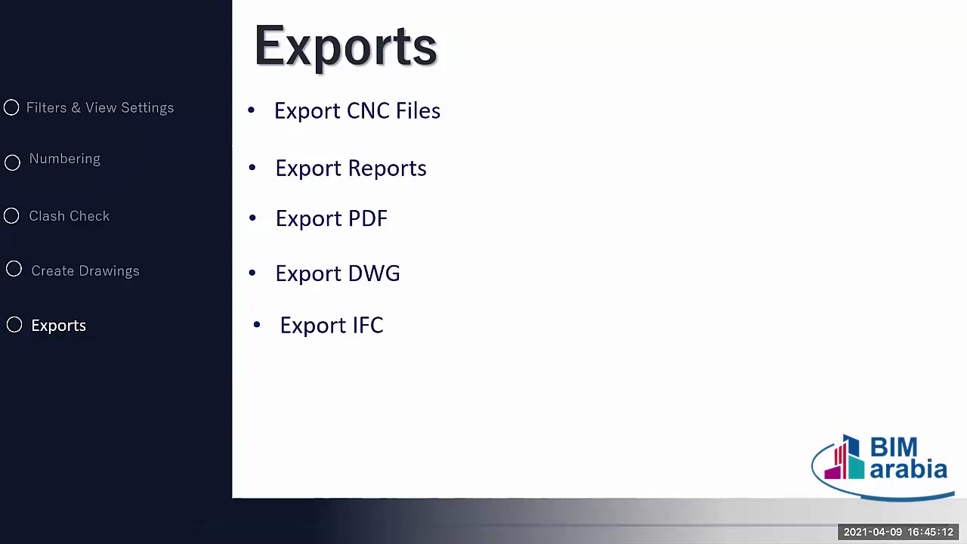
pyautogui.hotkey('alt', 'Tab')
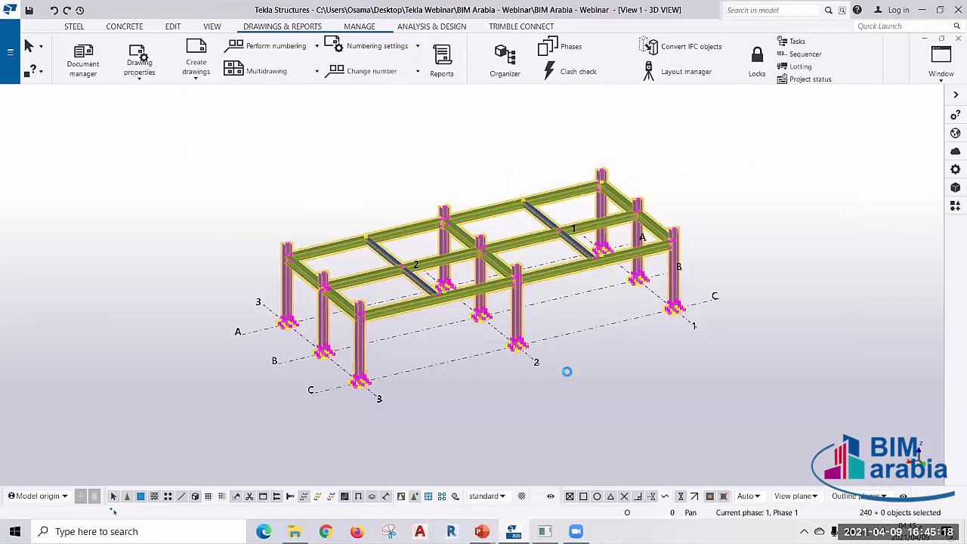
pyautogui.hotkey('ctrl', 'l')
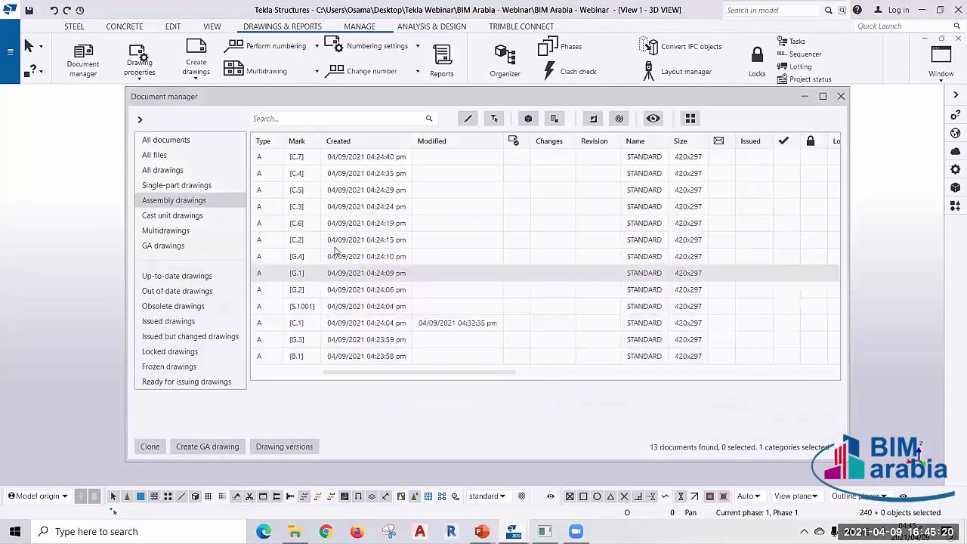
# - Export assembly drawing C.2 as a DWG 2013 file into PlotFiles
pyautogui.click(337, 242)
pyautogui.rightClick(338, 243)
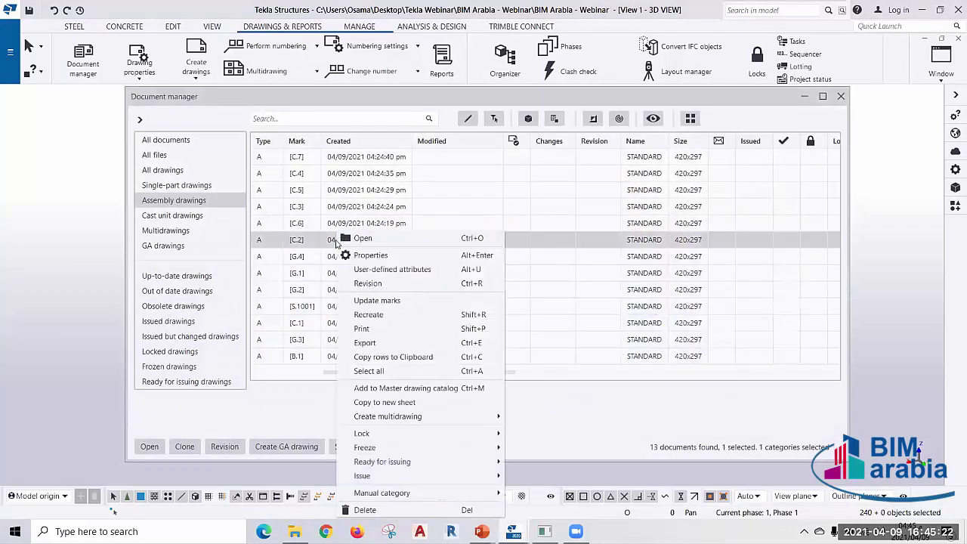
pyautogui.click(370, 343)
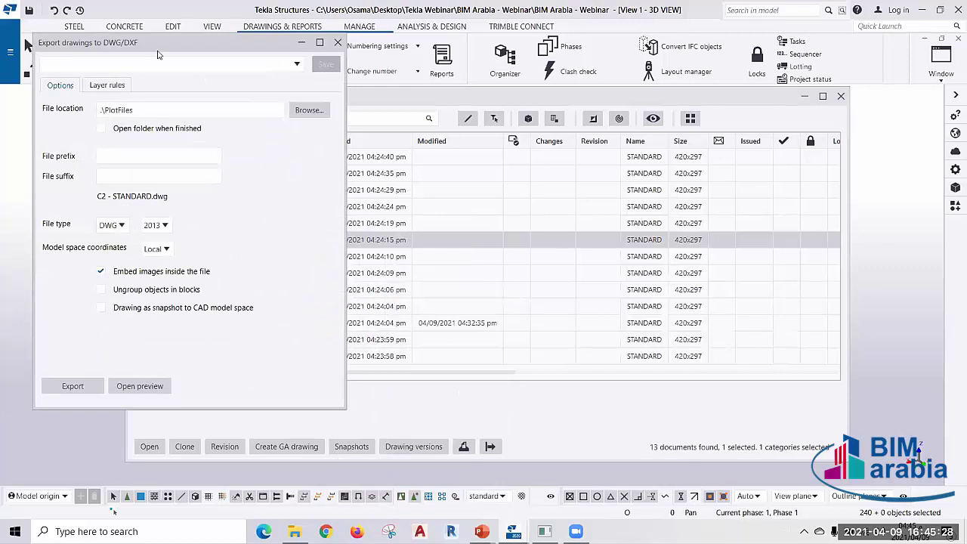
pyautogui.moveTo(164, 49); pyautogui.dragTo(520, 73)
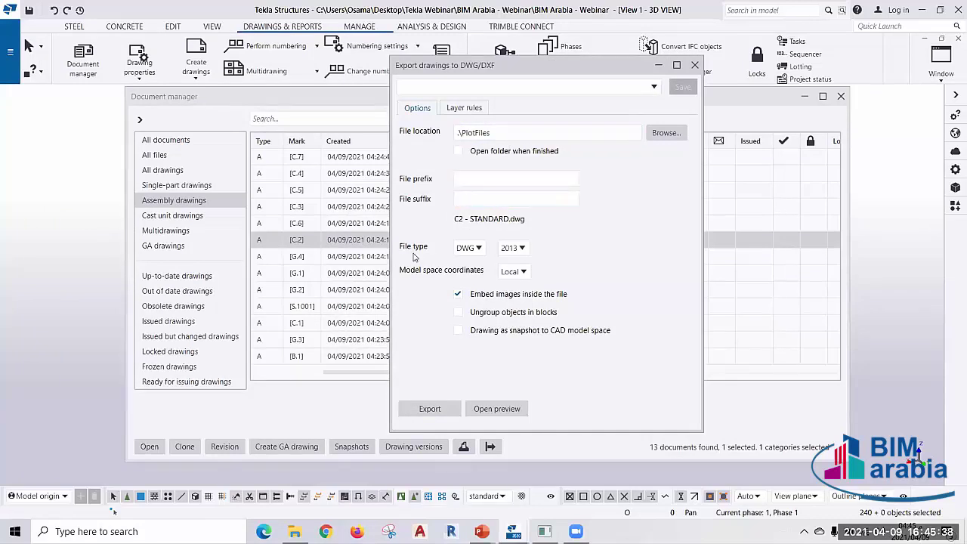
pyautogui.click(477, 249)
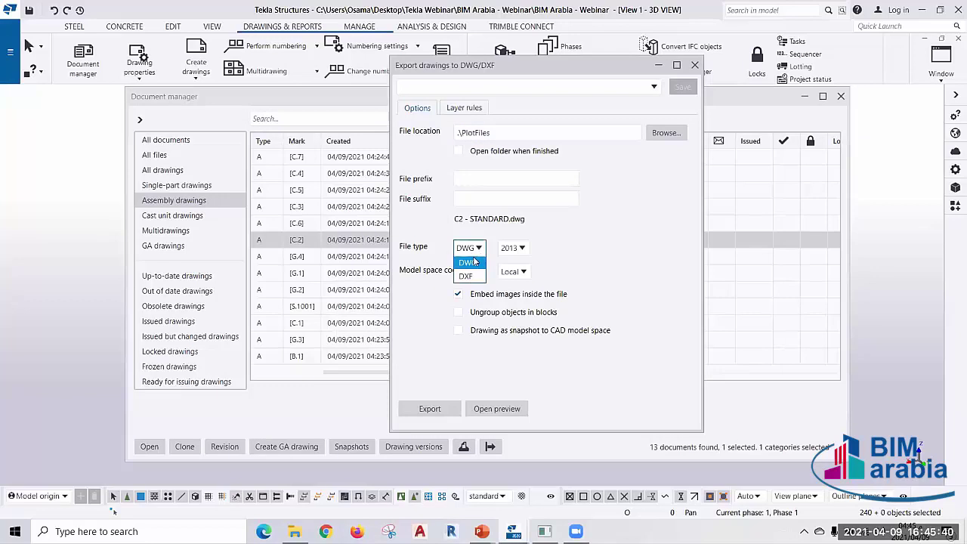
pyautogui.click(474, 263)
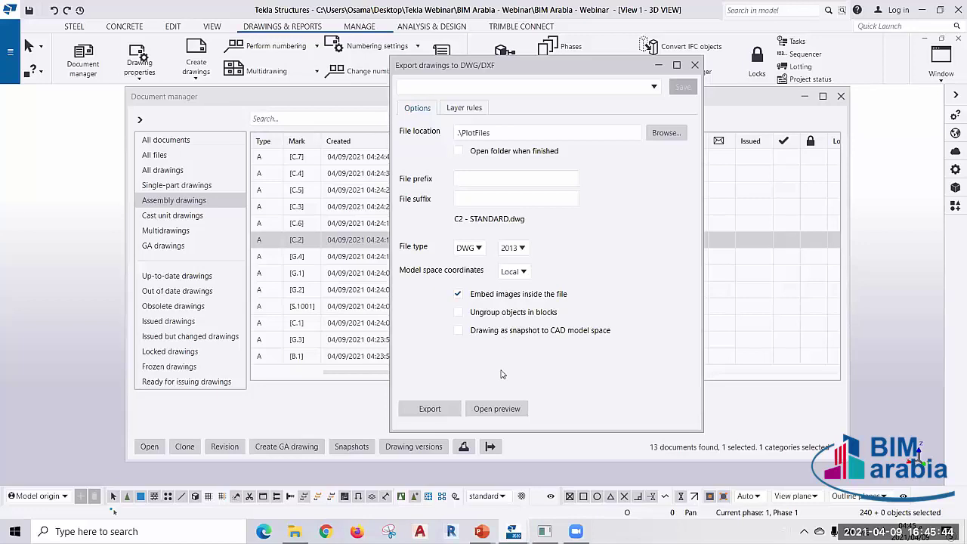
pyautogui.click(436, 409)
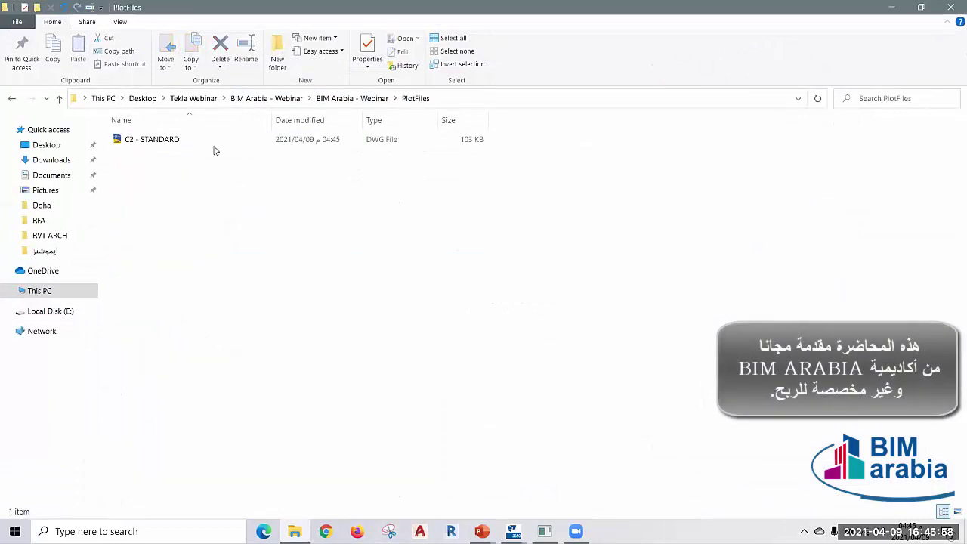
# - Open C2 - STANDARD.dwg from the PlotFiles folder in AutoCAD
pyautogui.doubleClick(147, 140)
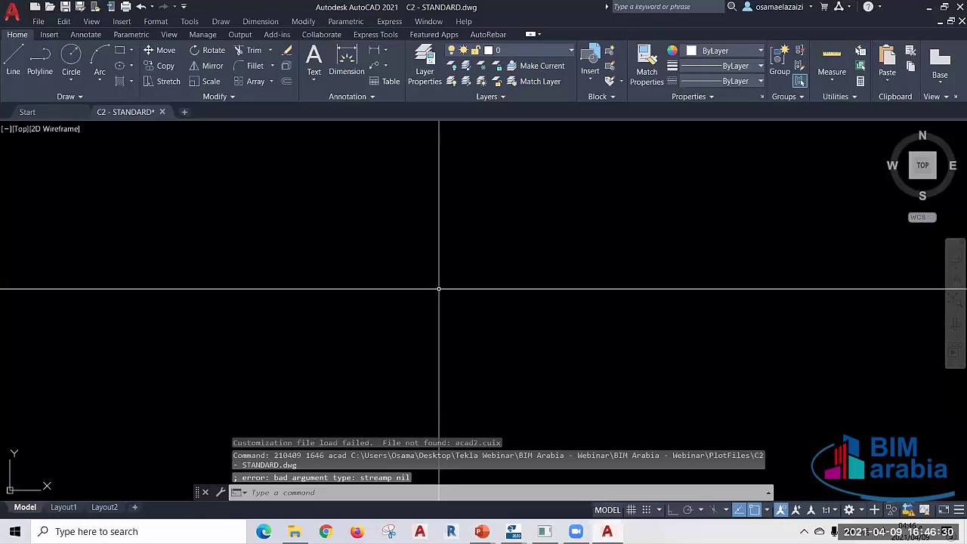
# - Zoom extents and inspect the C2 views, welds and dimensions on Layout1
pyautogui.middleClick(45, 438)
pyautogui.middleClick(45, 439)
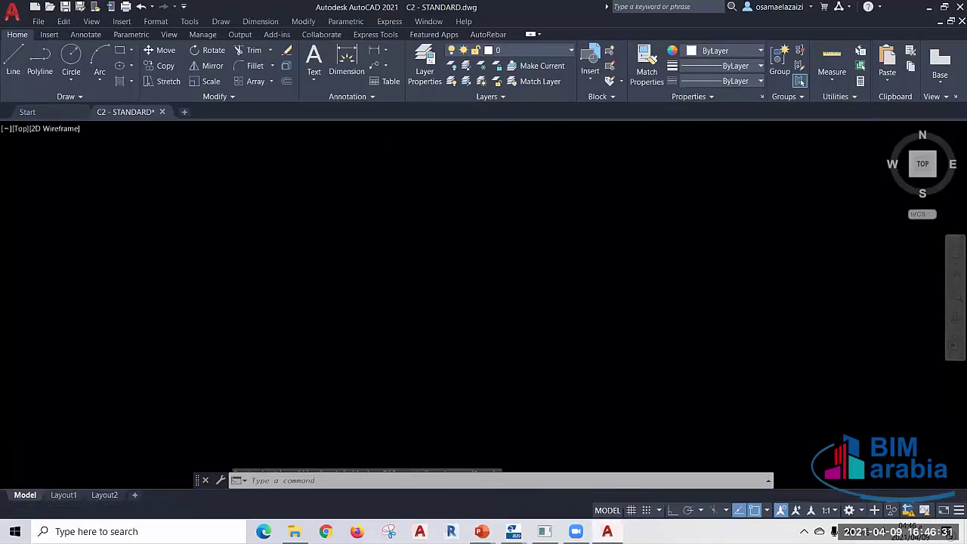
pyautogui.click(55, 495)
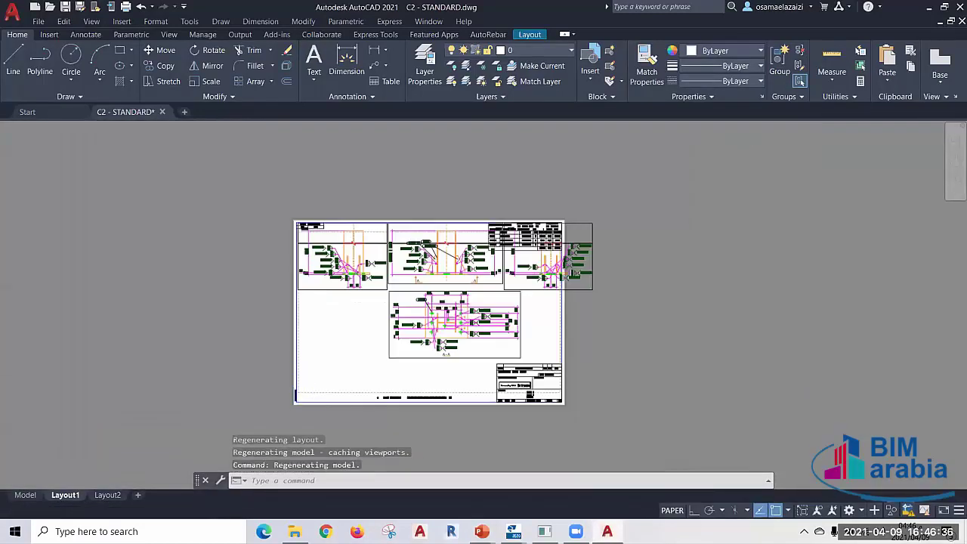
pyautogui.scroll(2, 519, 298)
pyautogui.moveTo(497, 331); pyautogui.dragTo(601, 292, button='middle')
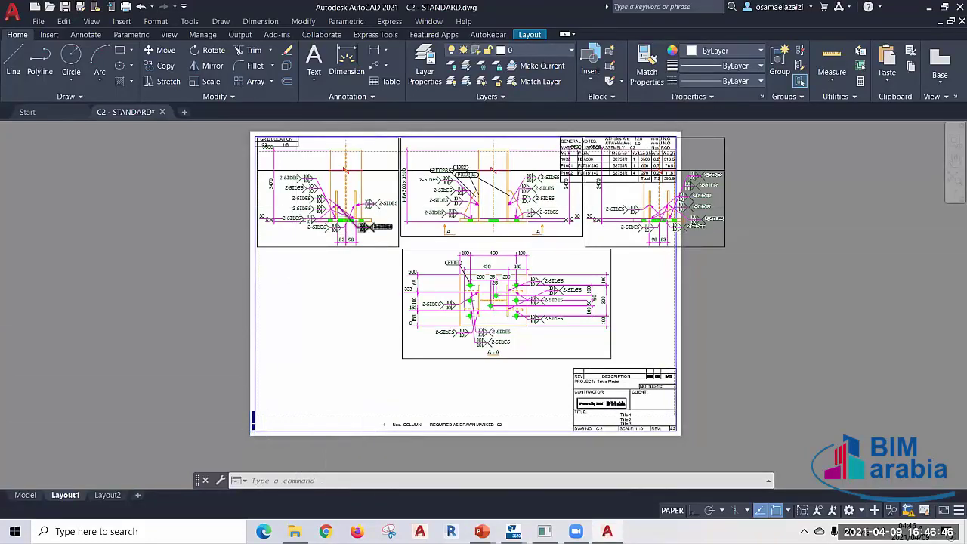
pyautogui.scroll(2, 351, 212)
pyautogui.scroll(2, 349, 218)
pyautogui.click(363, 302)
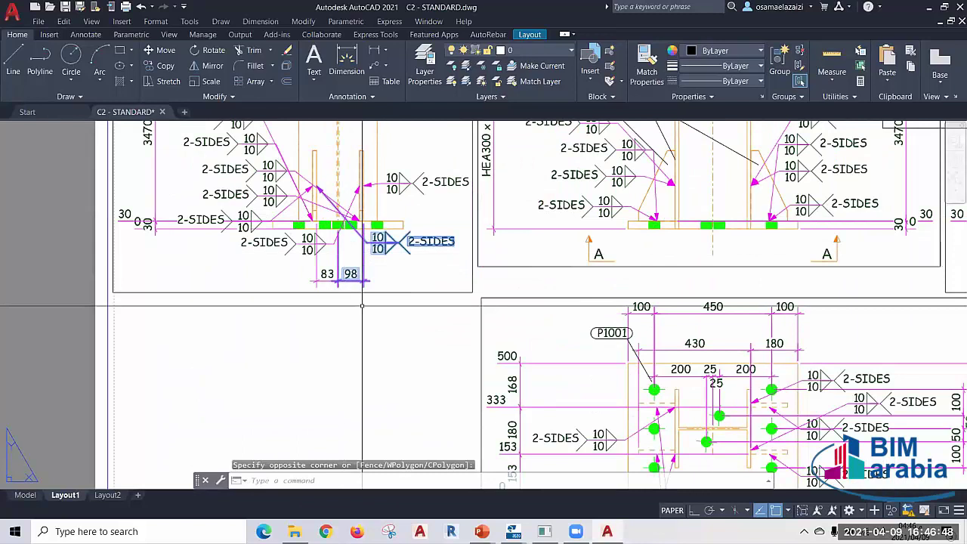
pyautogui.press('Escape')
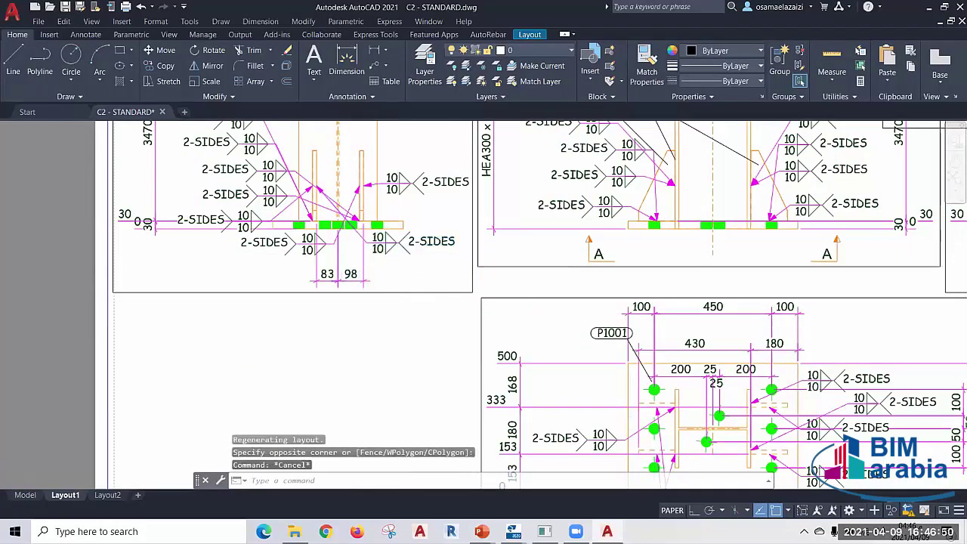
pyautogui.scroll(-2, 398, 325)
pyautogui.moveTo(398, 325); pyautogui.dragTo(345, 351, button='middle')
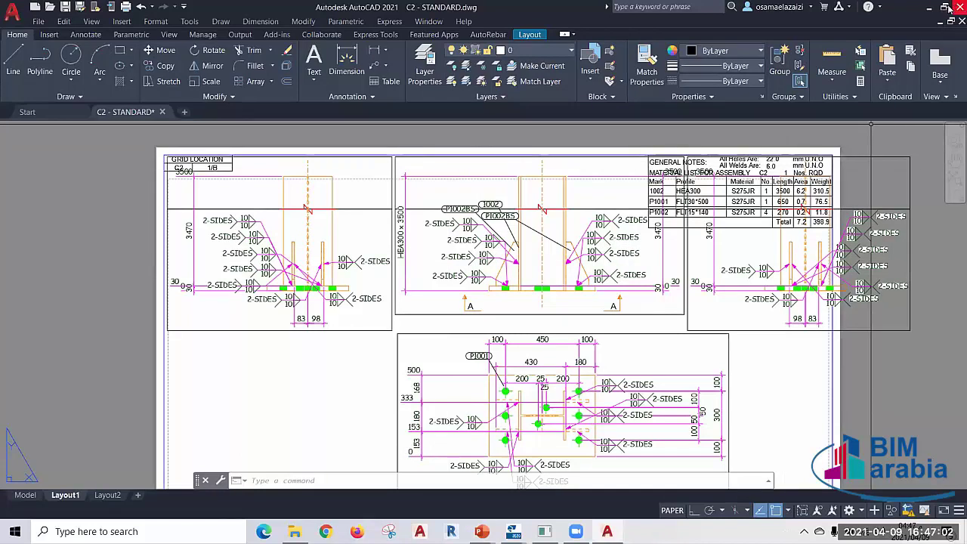
pyautogui.hotkey('ctrl', '9')
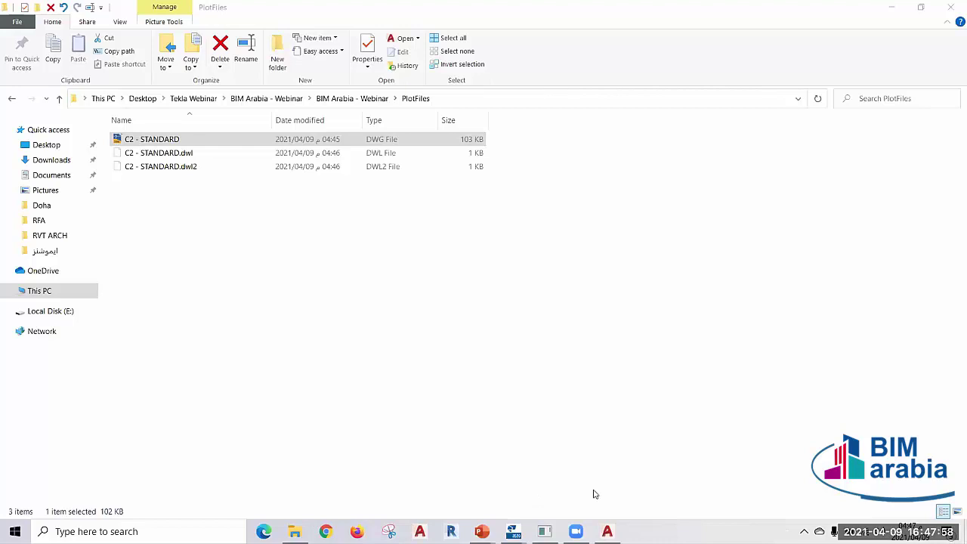
pyautogui.moveTo(513, 531)
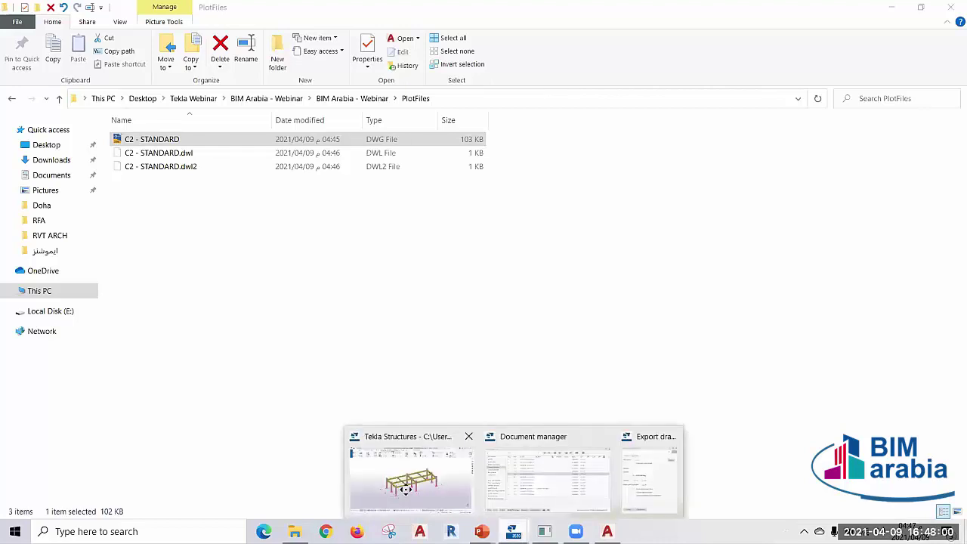
# - Return to Tekla and close the Export drawings dialog and Document manager
pyautogui.click(407, 488)
pyautogui.click(699, 66)
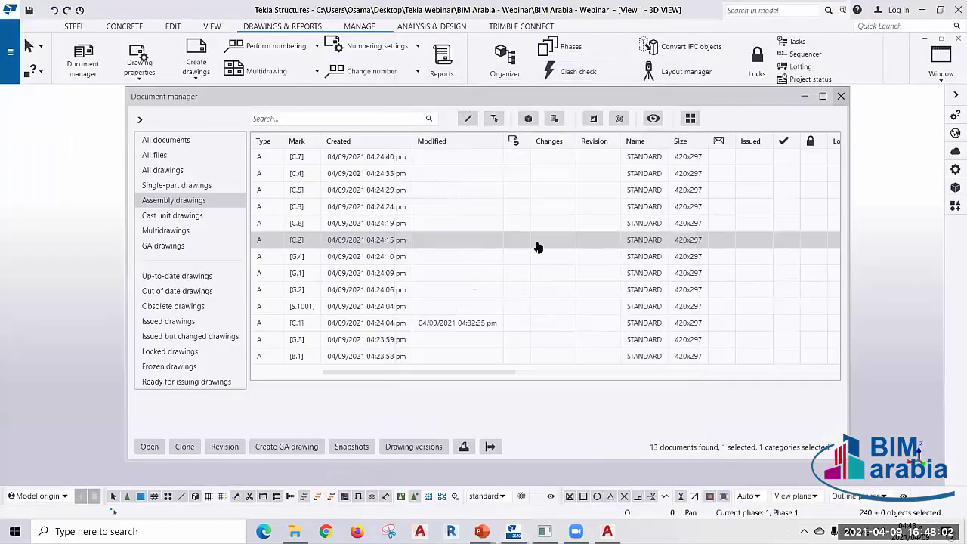
pyautogui.press('Escape')
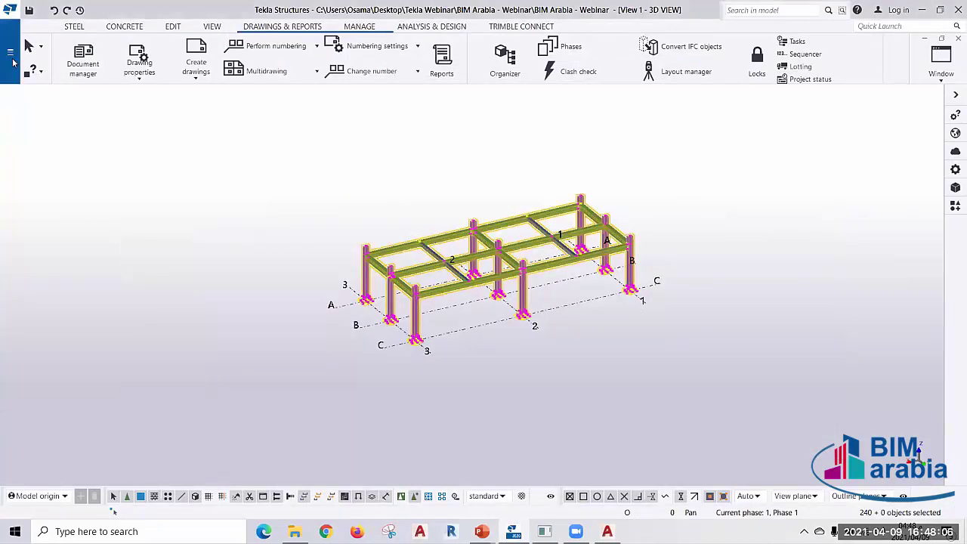
pyautogui.click(13, 63)
# - Export the model as 3D DWG into folder .\3D DWG and open its parent directory
pyautogui.click(52, 219)
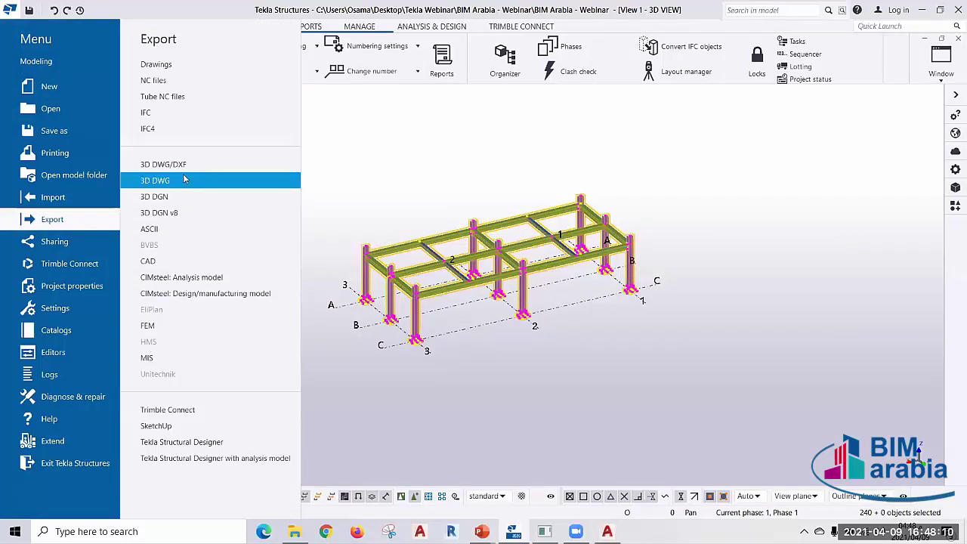
pyautogui.click(143, 186)
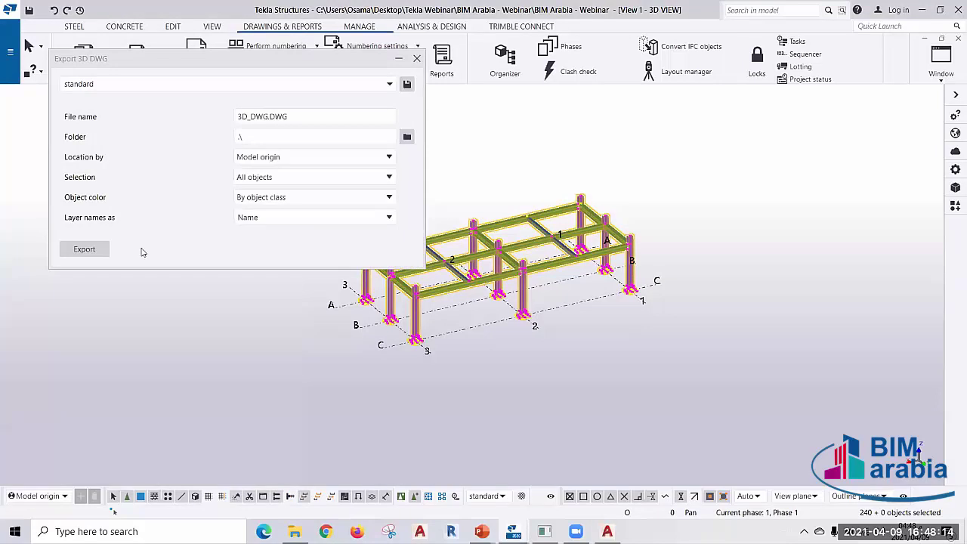
pyautogui.click(259, 137)
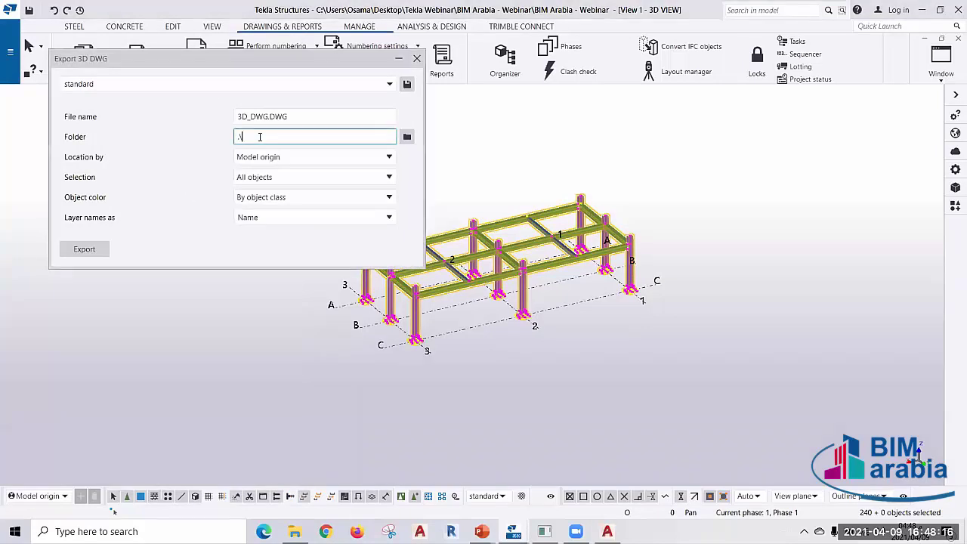
pyautogui.write('3D')
pyautogui.write(' DWG')
pyautogui.click(92, 254)
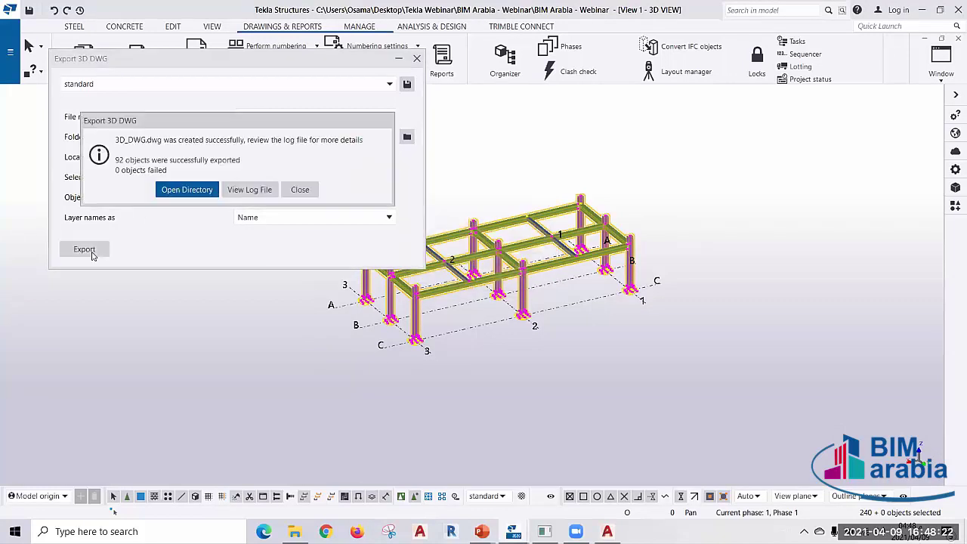
pyautogui.click(181, 185)
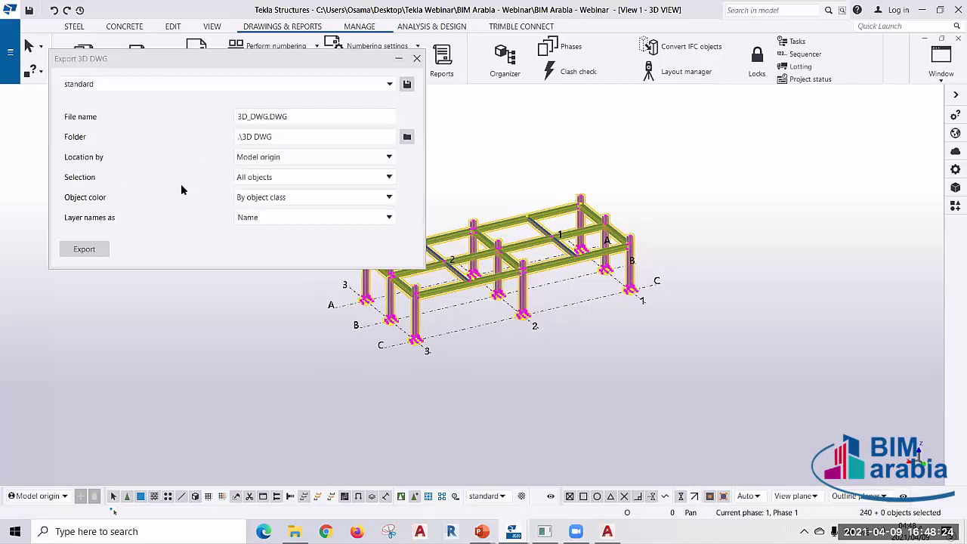
pyautogui.click(335, 103)
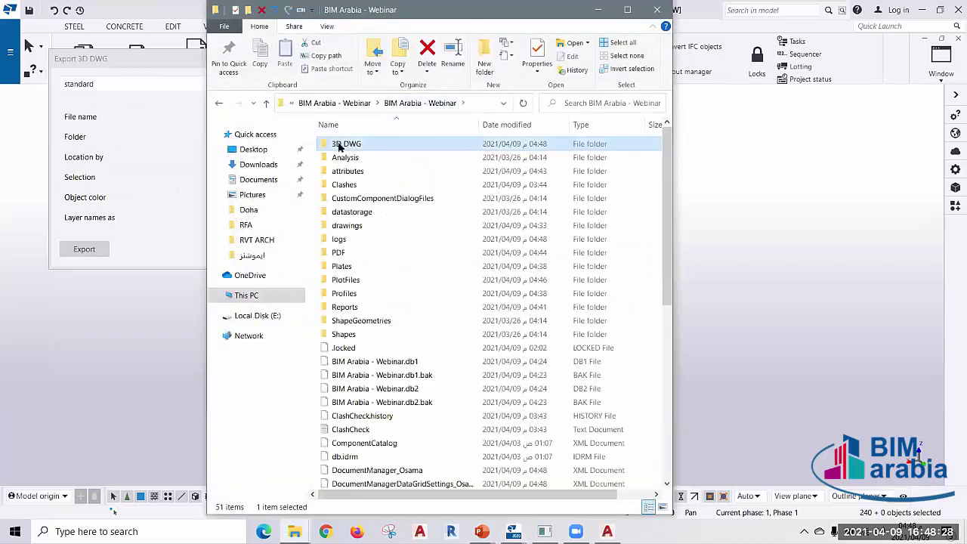
# - Open 3D_DWG.dwg from the 3D DWG folder in AutoCAD, answering the acad.lsp prompt
pyautogui.doubleClick(344, 148)
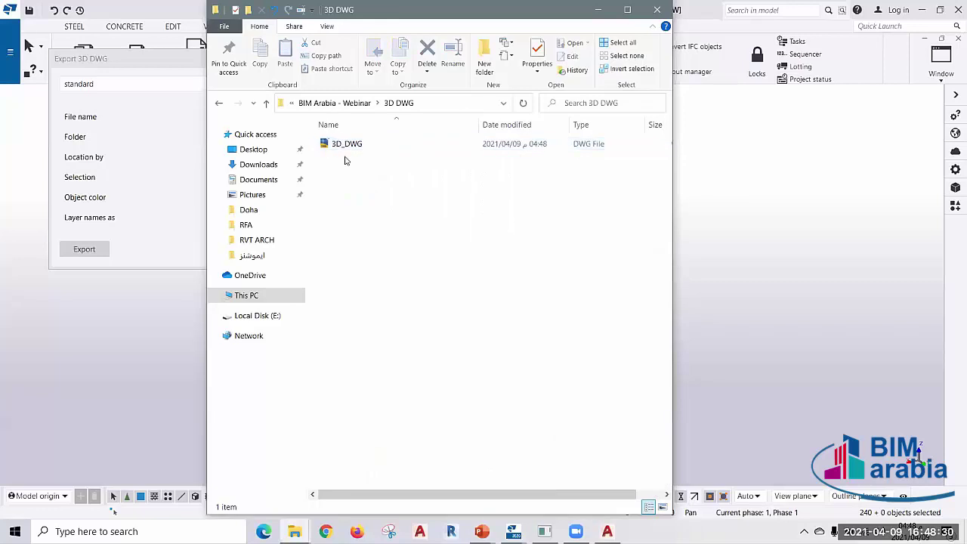
pyautogui.click(342, 148)
pyautogui.doubleClick(342, 148)
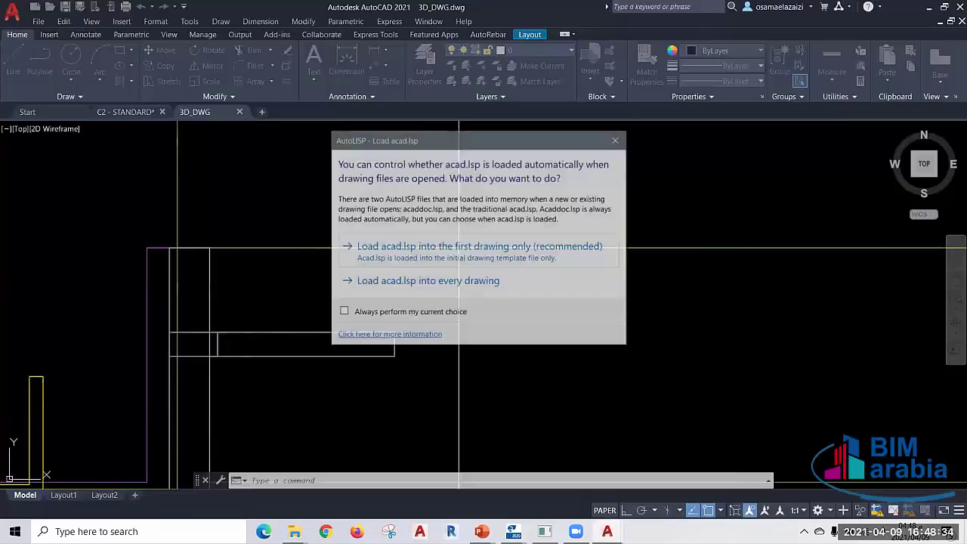
pyautogui.click(479, 247)
# - Zoom out to review the full steel frame grid, then minimize AutoCAD
pyautogui.scroll(-3, 502, 270)
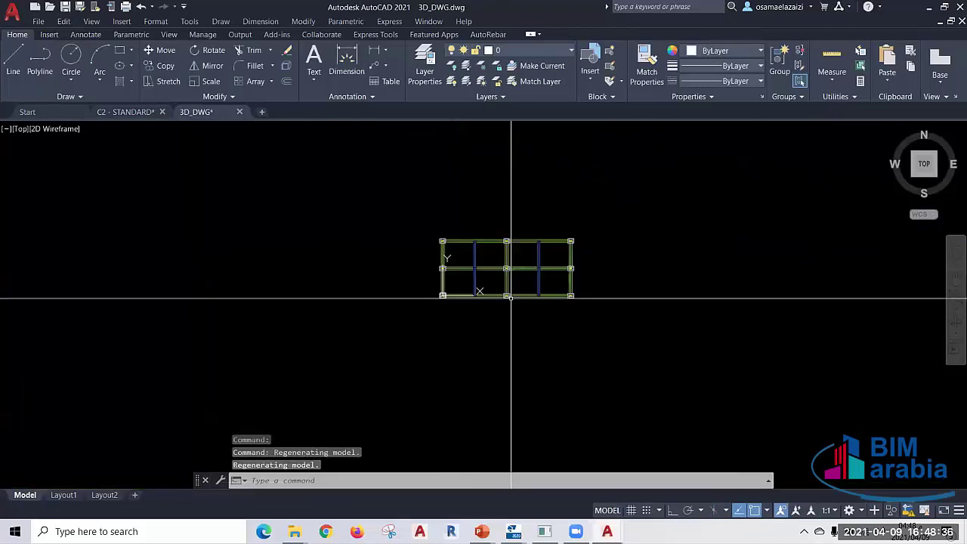
pyautogui.scroll(2, 510, 298)
pyautogui.scroll(3, 492, 264)
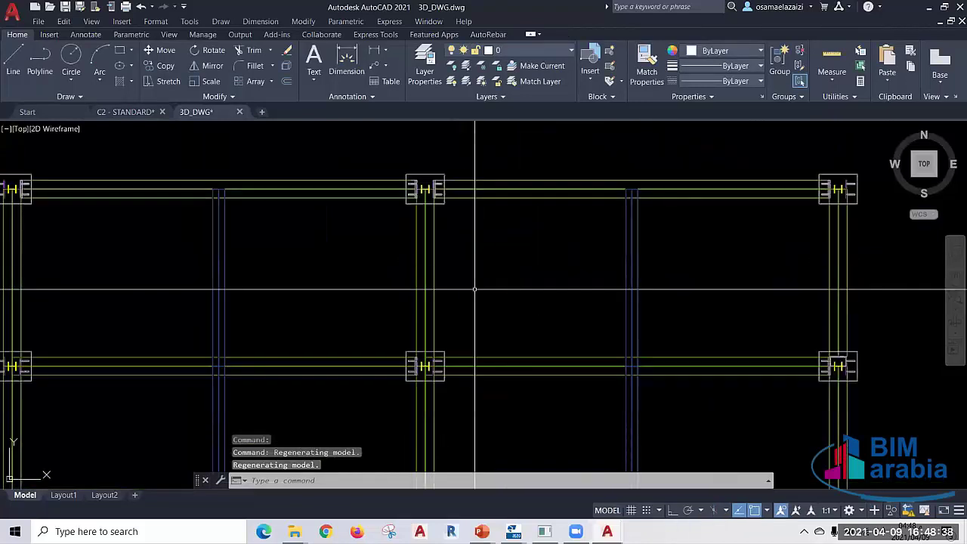
pyautogui.scroll(3, 424, 266)
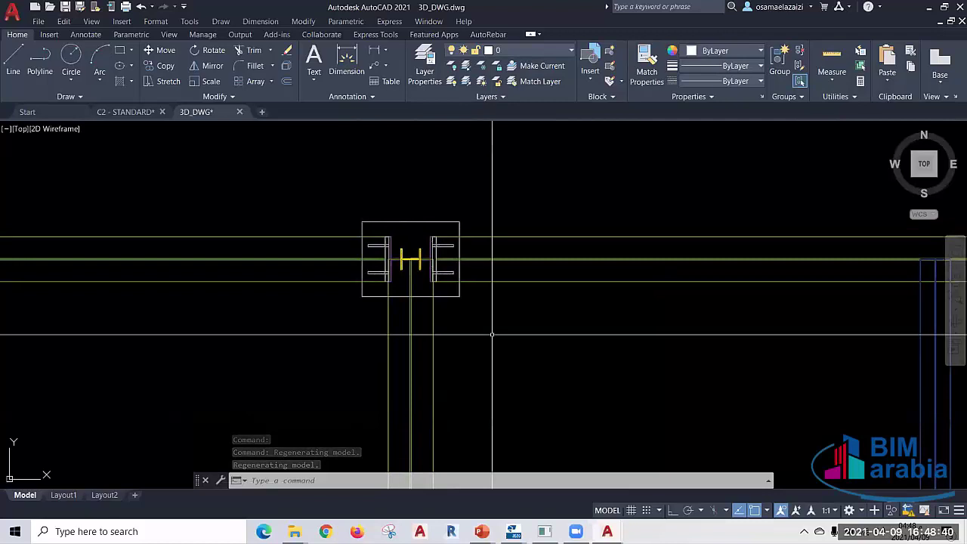
pyautogui.scroll(-1, 461, 309)
pyautogui.scroll(-5, 462, 309)
pyautogui.scroll(4, 328, 367)
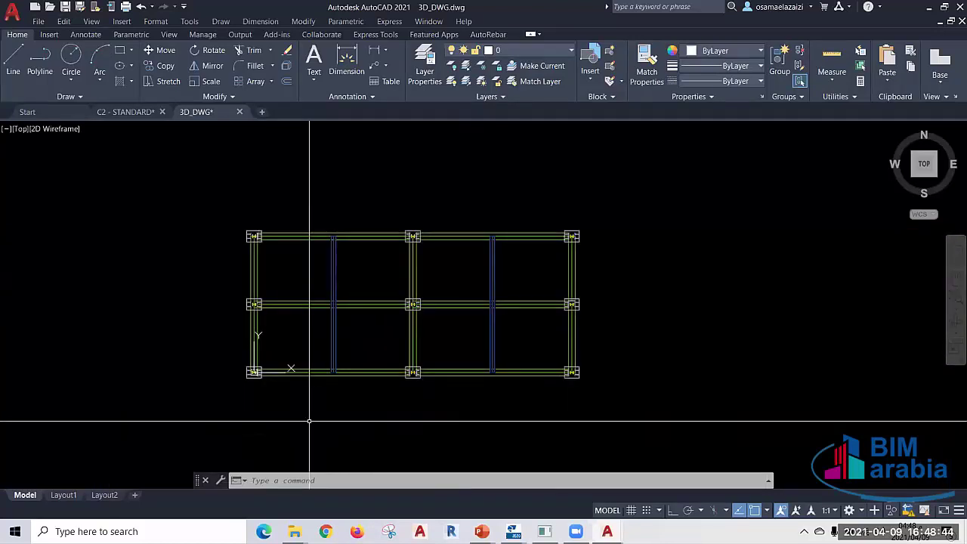
pyautogui.click(931, 7)
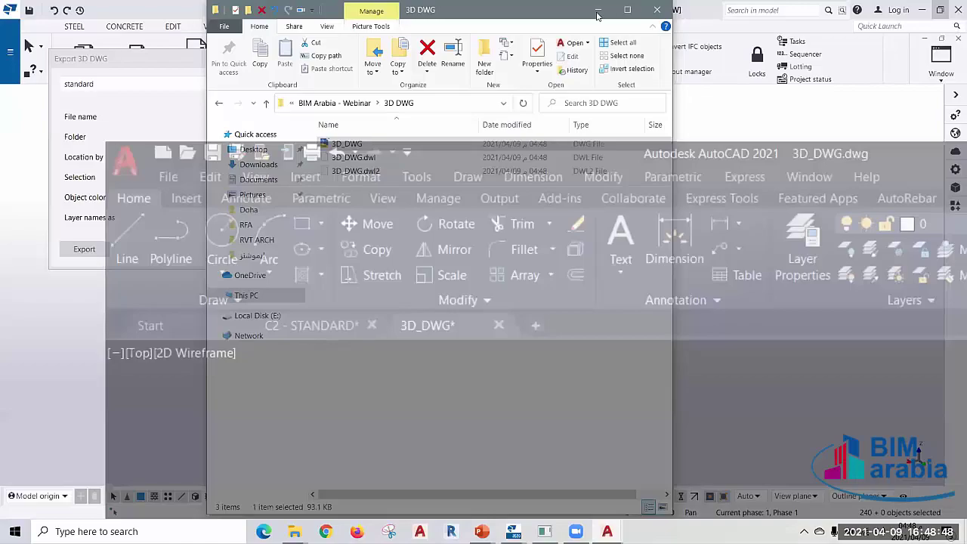
# - Put away the 3D DWG folder window, close the Export 3D DWG dialog, and zoom in on the steel frame
pyautogui.click(597, 15)
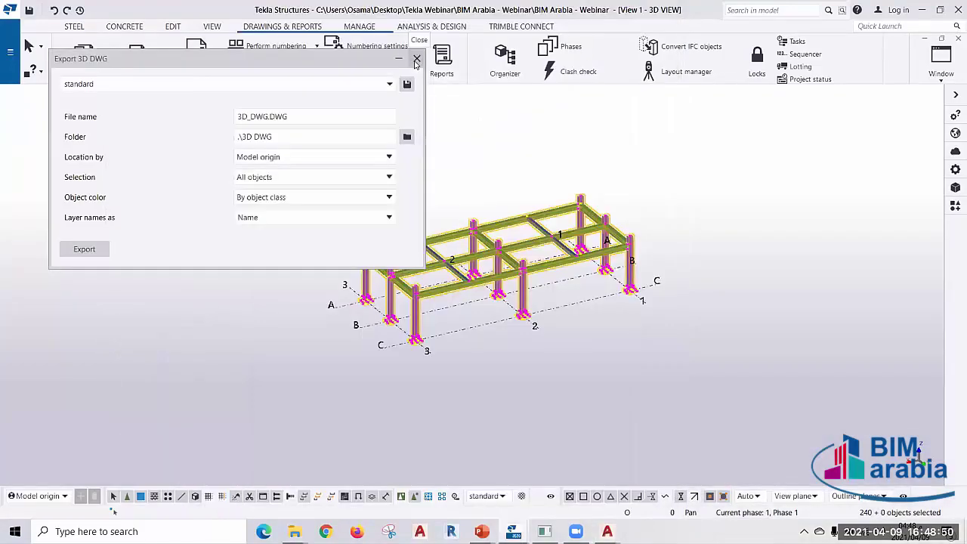
pyautogui.click(416, 59)
pyautogui.moveTo(522, 357); pyautogui.dragTo(533, 388, button='middle')
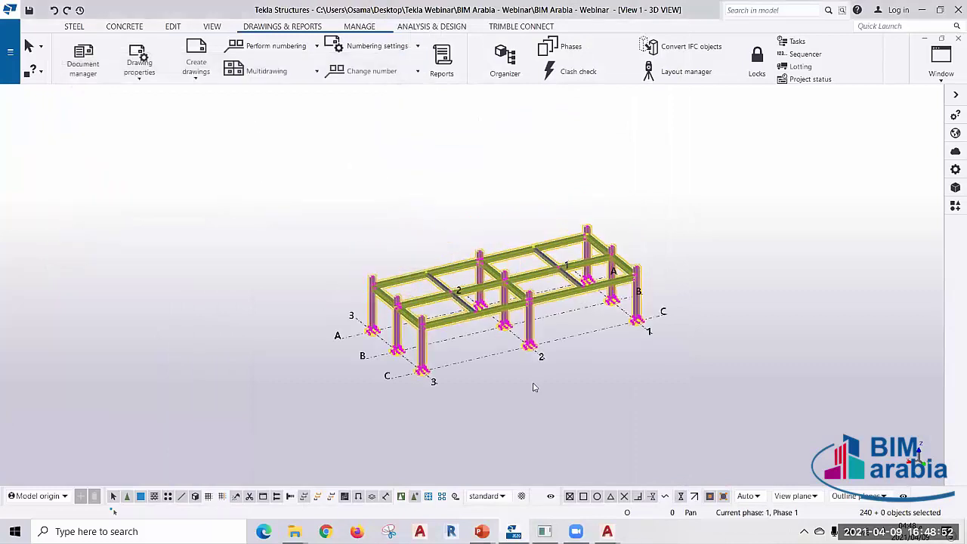
pyautogui.scroll(1, 533, 388)
pyautogui.scroll(1, 532, 387)
pyautogui.scroll(1, 520, 388)
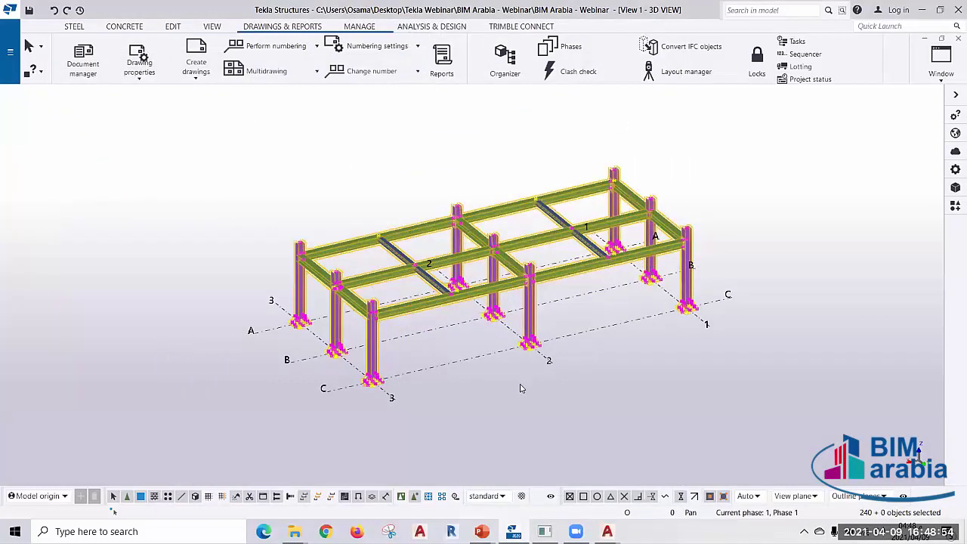
pyautogui.scroll(1, 520, 389)
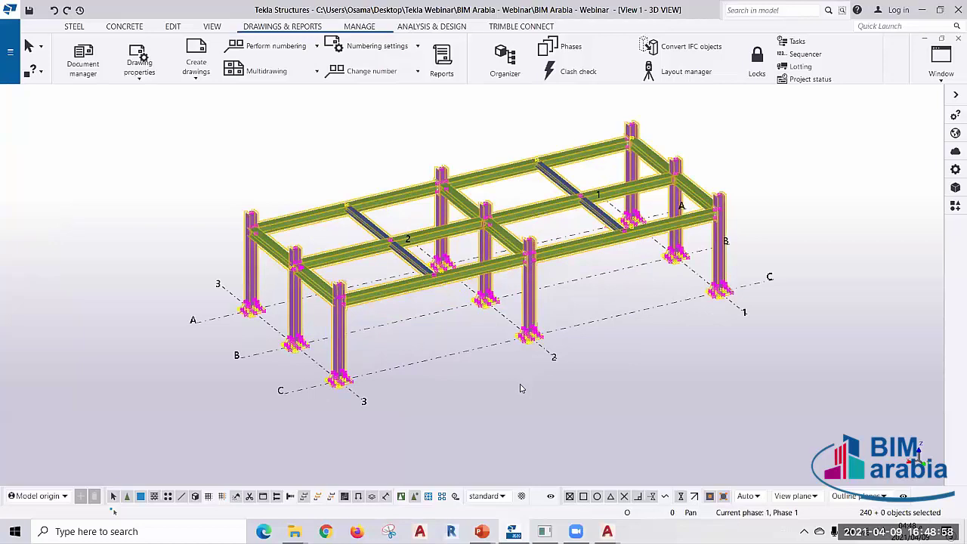
# - Briefly show the Exports slide of the lecture presentation, then return to the Tekla model
pyautogui.hotkey('alt', 'Tab')
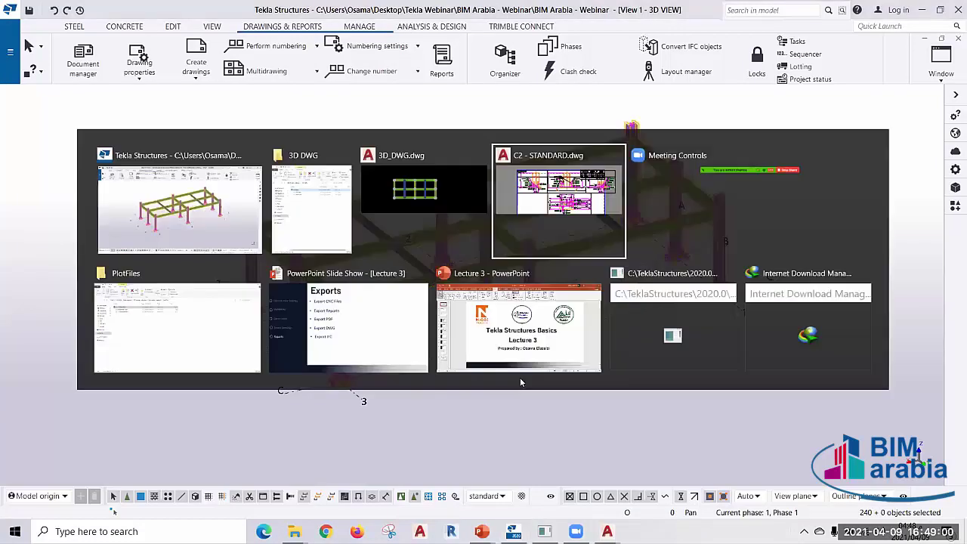
pyautogui.press('Tab')
pyautogui.press('Tab')
pyautogui.press('Tab')
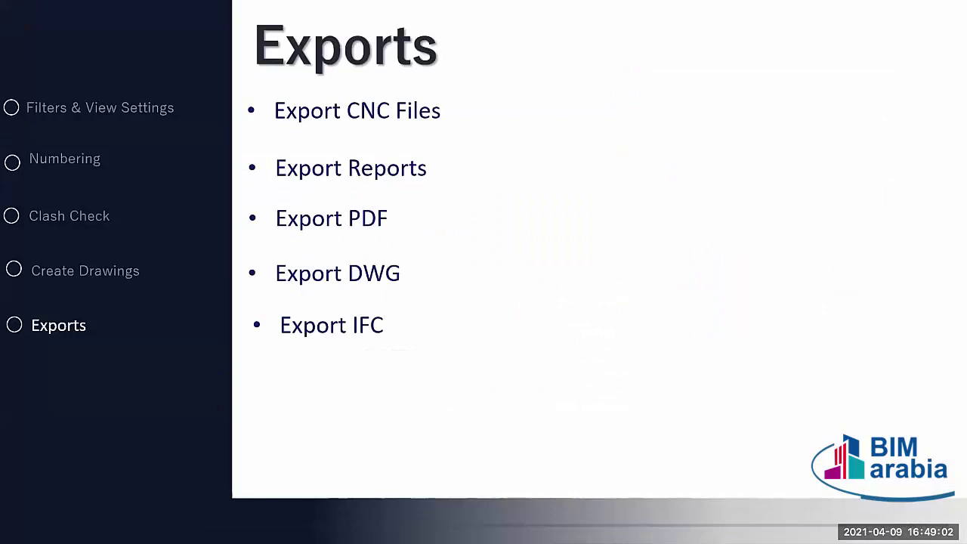
pyautogui.hotkey('alt', 'Tab')
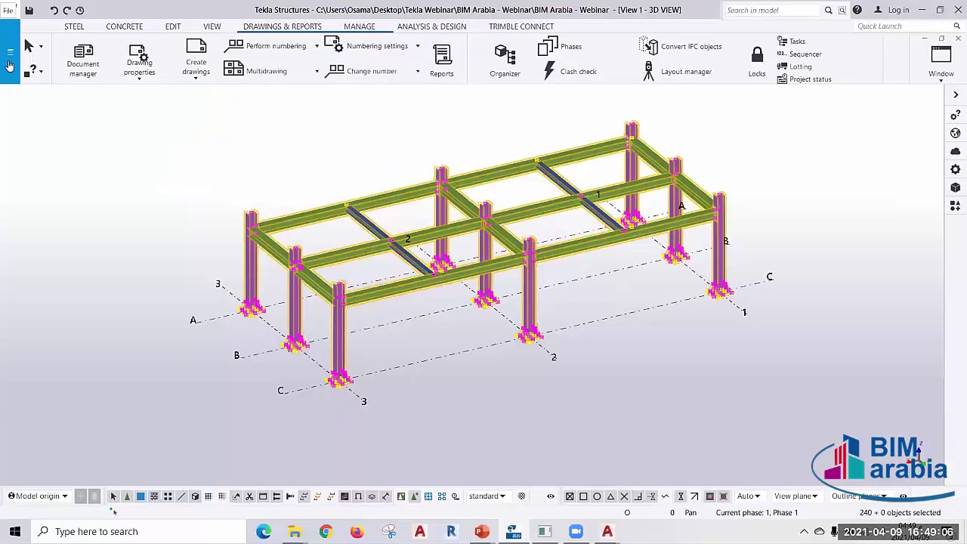
# - Export the model to IFC as .\IFC\out using Surface geometry and Model origin
pyautogui.click(11, 10)
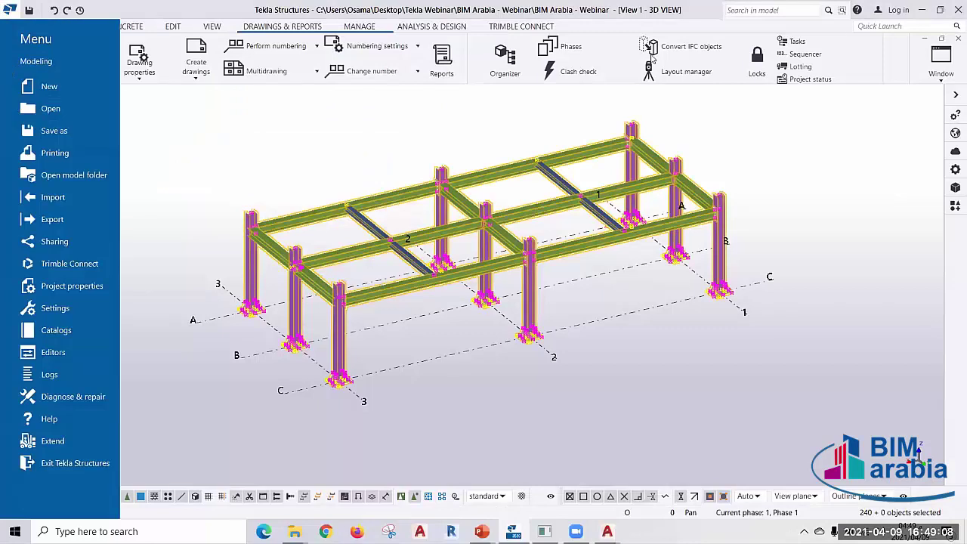
pyautogui.click(53, 198)
pyautogui.click(56, 219)
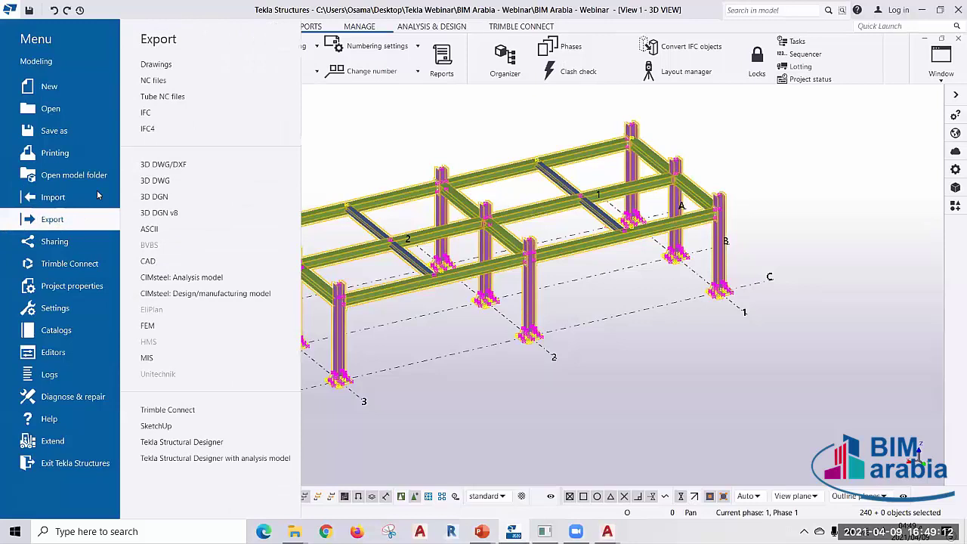
pyautogui.click(152, 112)
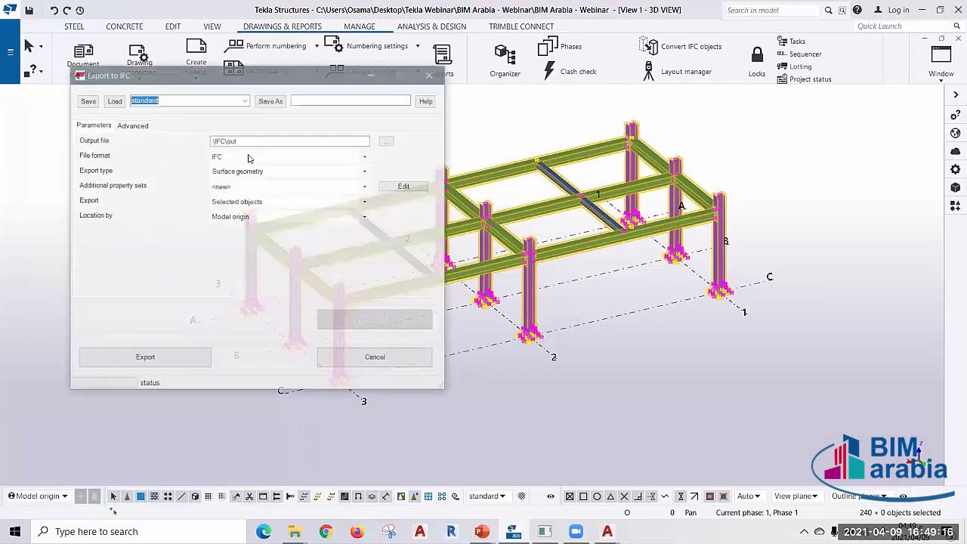
pyautogui.click(147, 358)
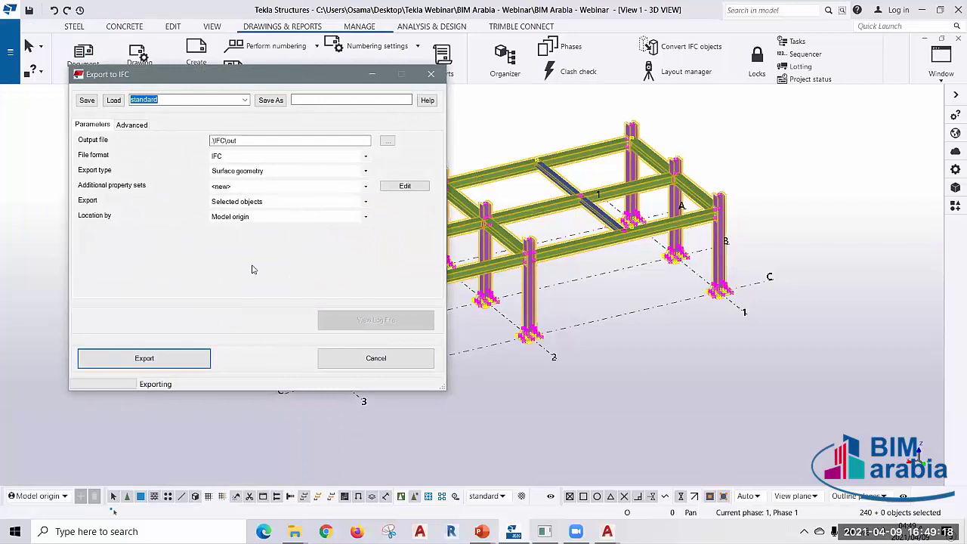
pyautogui.click(431, 73)
# - Confirm the 164 KB out file is in the BIM Arabia - Webinar IFC folder, then return to the slide show
pyautogui.hotkey('alt', 'Tab')
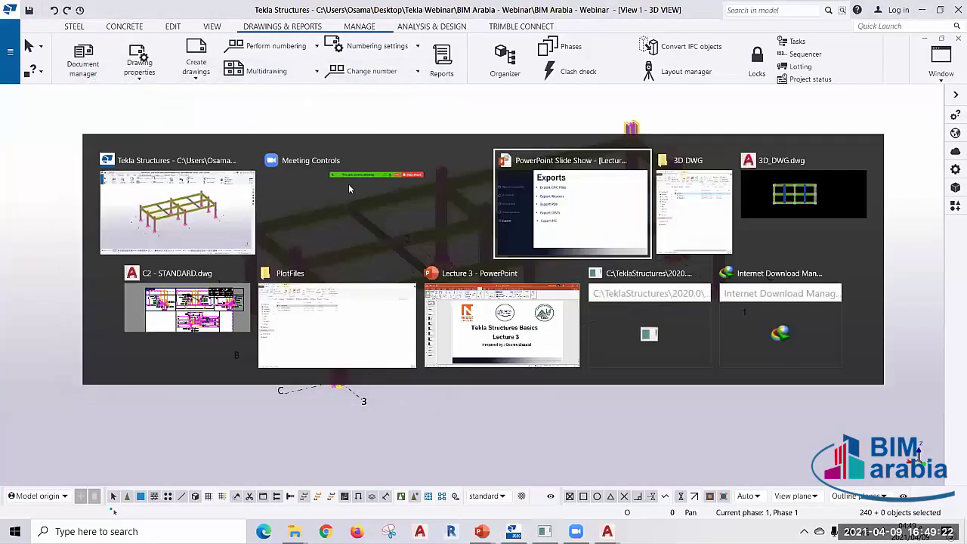
pyautogui.hotkey('alt', 'Tab')
pyautogui.hotkey('alt', 'Tab')
pyautogui.hotkey('alt', 'Tab')
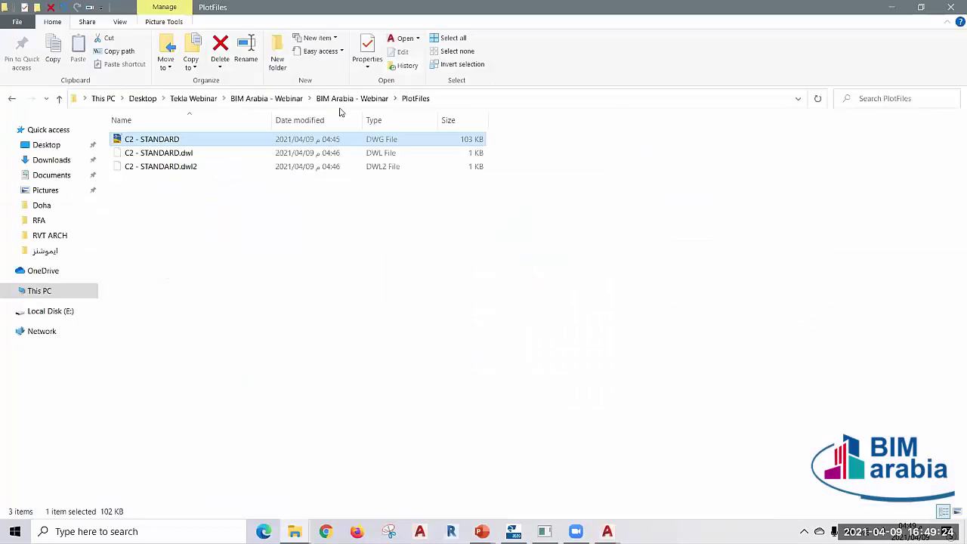
pyautogui.click(340, 100)
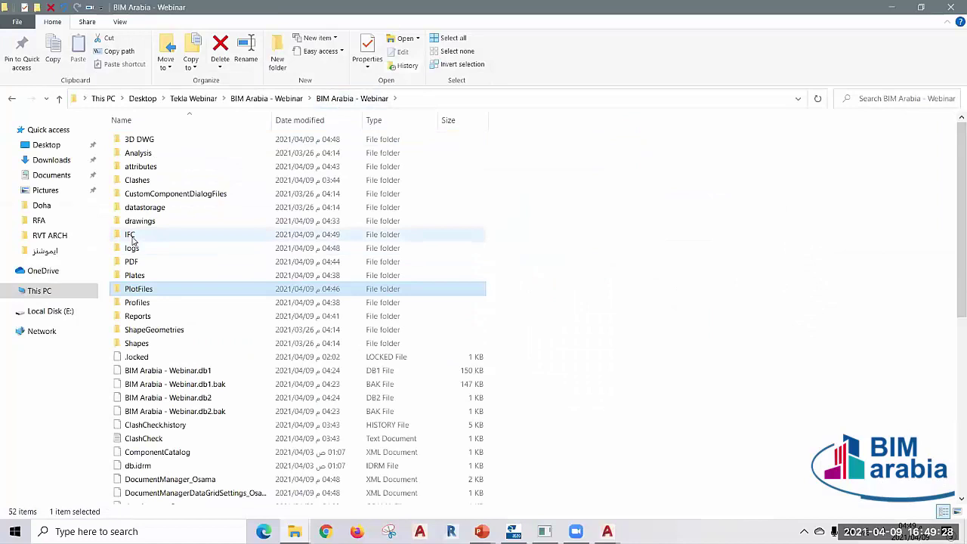
pyautogui.doubleClick(128, 236)
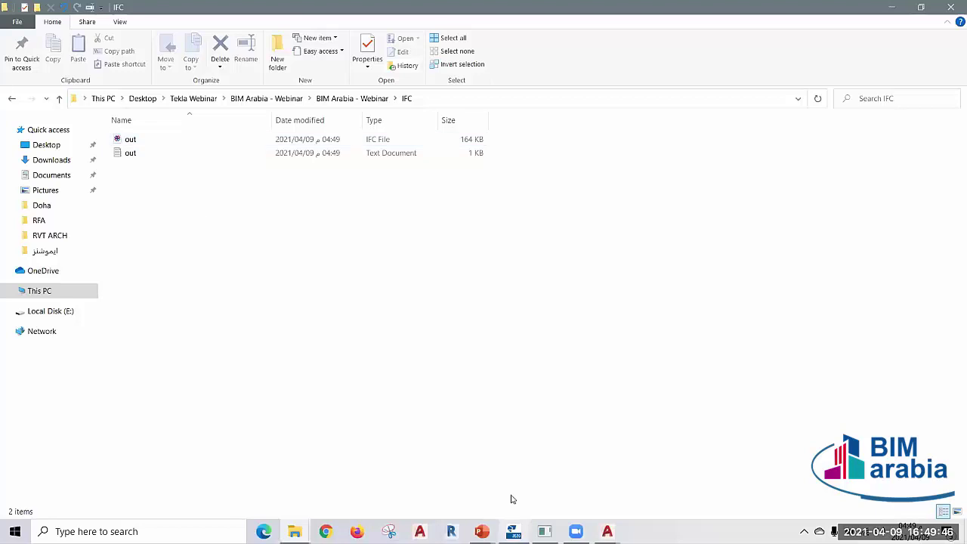
pyautogui.moveTo(482, 532)
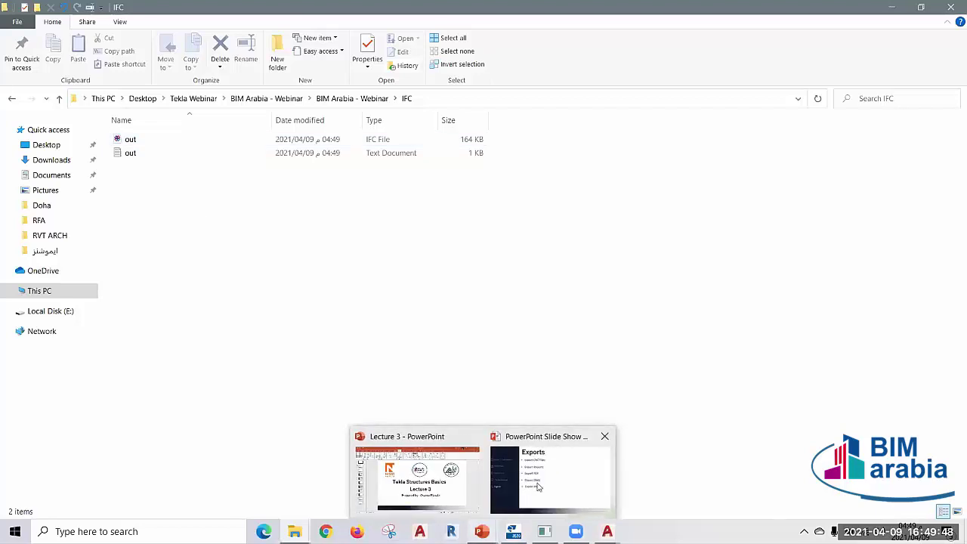
pyautogui.click(552, 477)
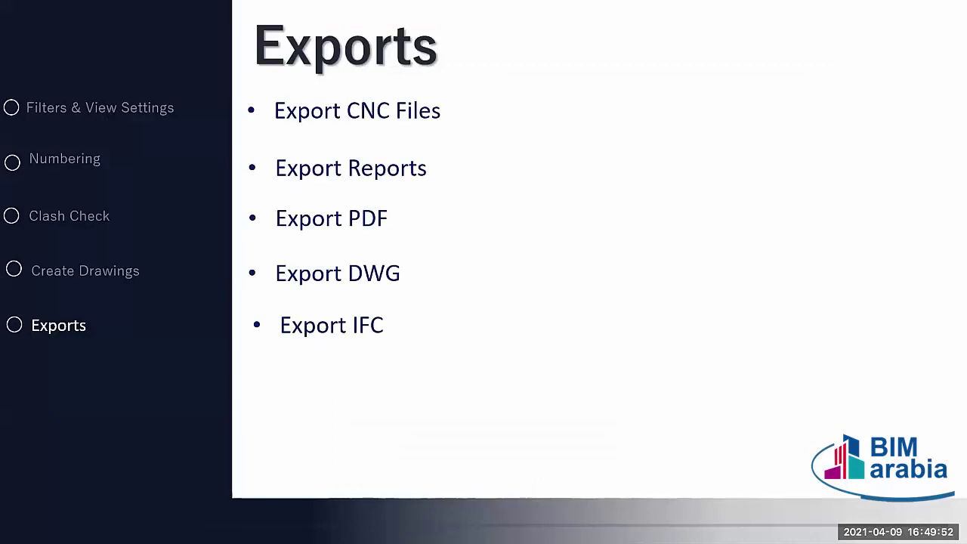
# - Advance the slide show to the closing Thank You slide
pyautogui.press('Right')
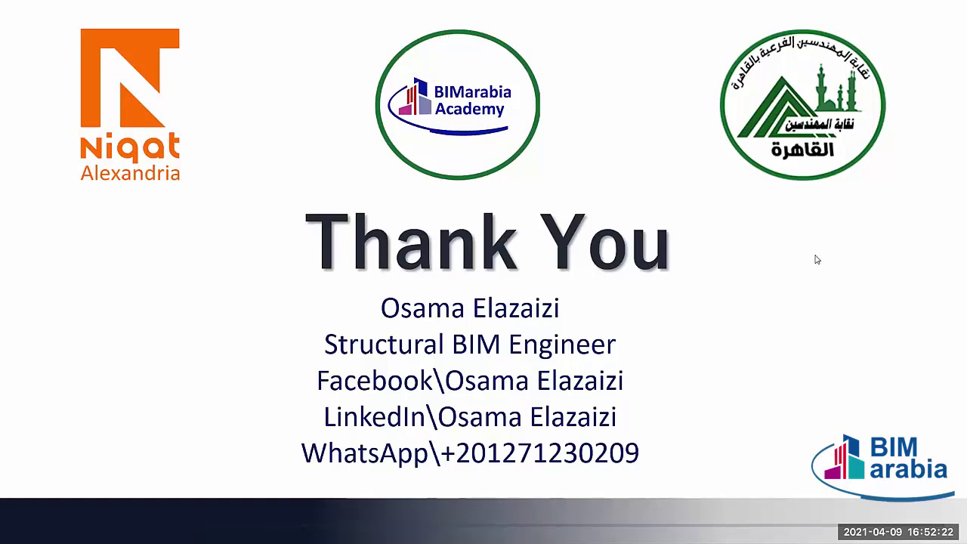
pyautogui.click(344, 232)
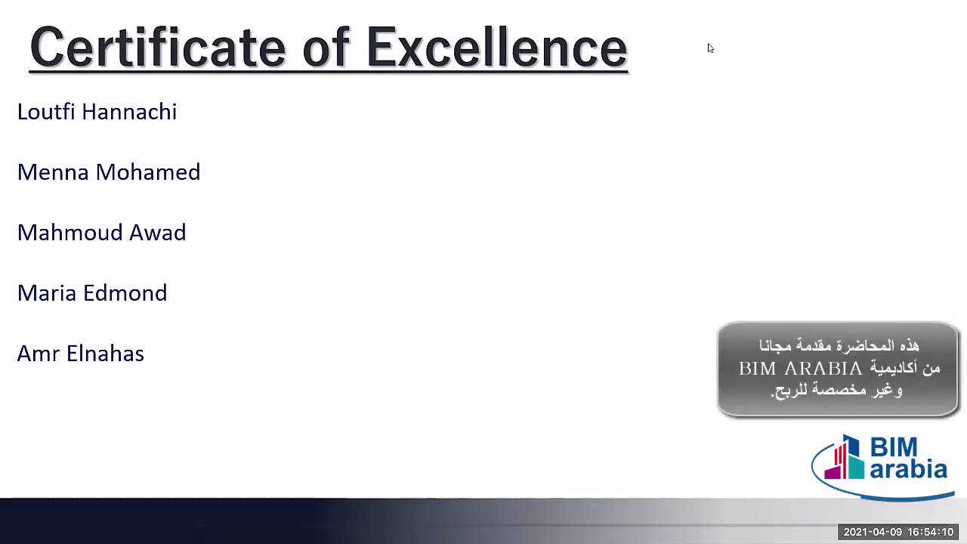
pyautogui.press('Right')
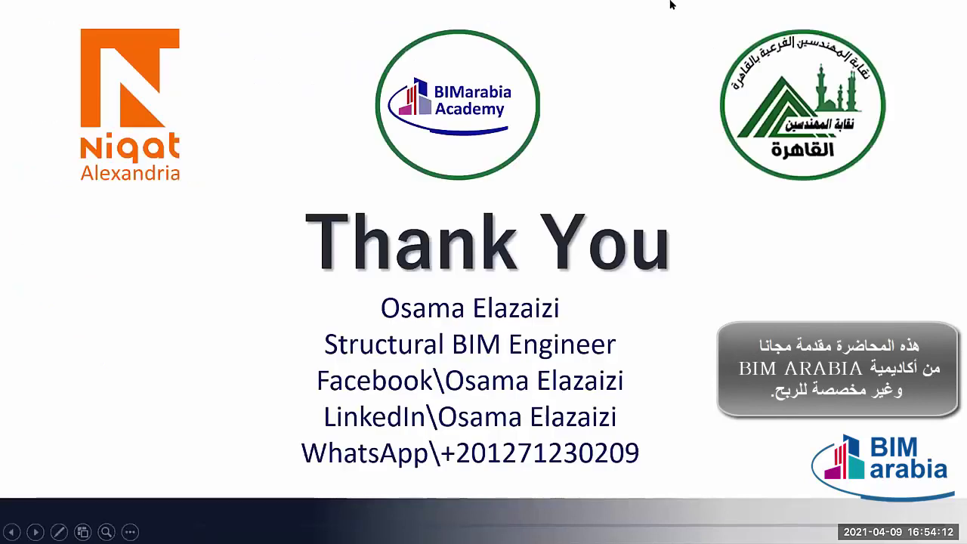